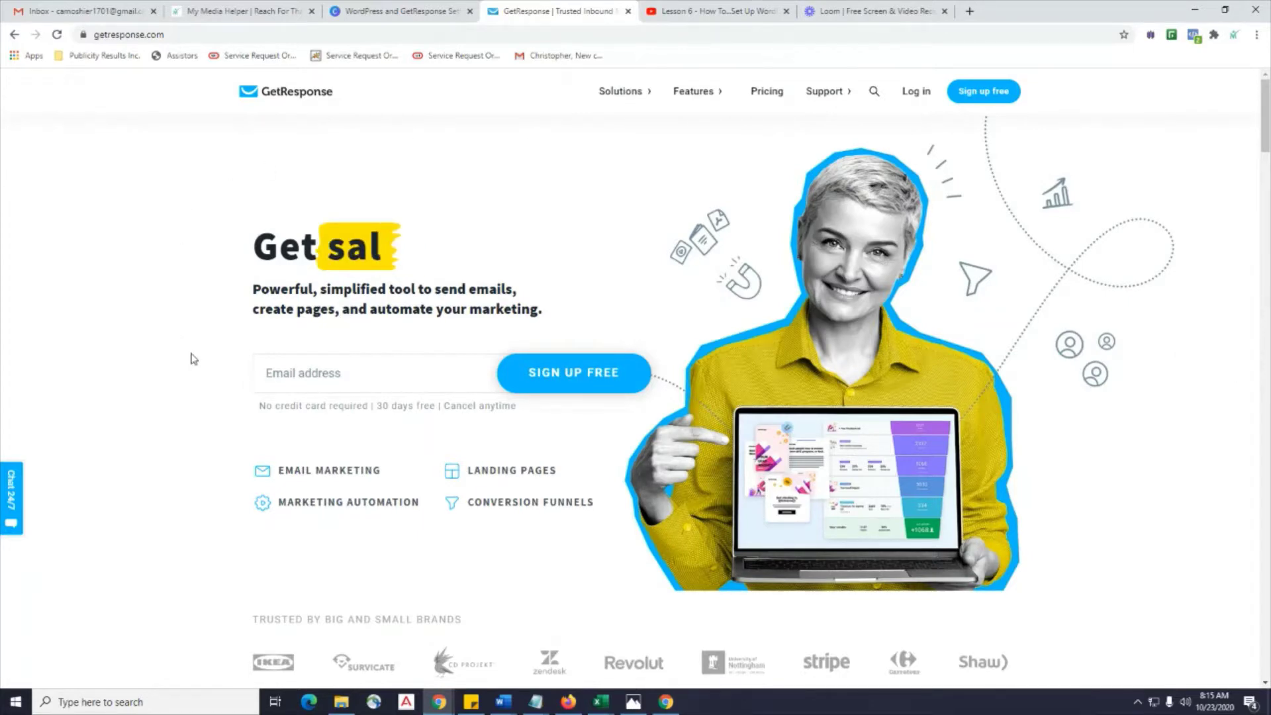
From the Lesson 6 video description, follow the GetResponse sign-up link.
{"action": "scroll", "coordinate": [193, 357], "scroll_direction": "down", "scroll_amount": 1}
{"action": "scroll", "coordinate": [192, 358], "scroll_direction": "up", "scroll_amount": 1}
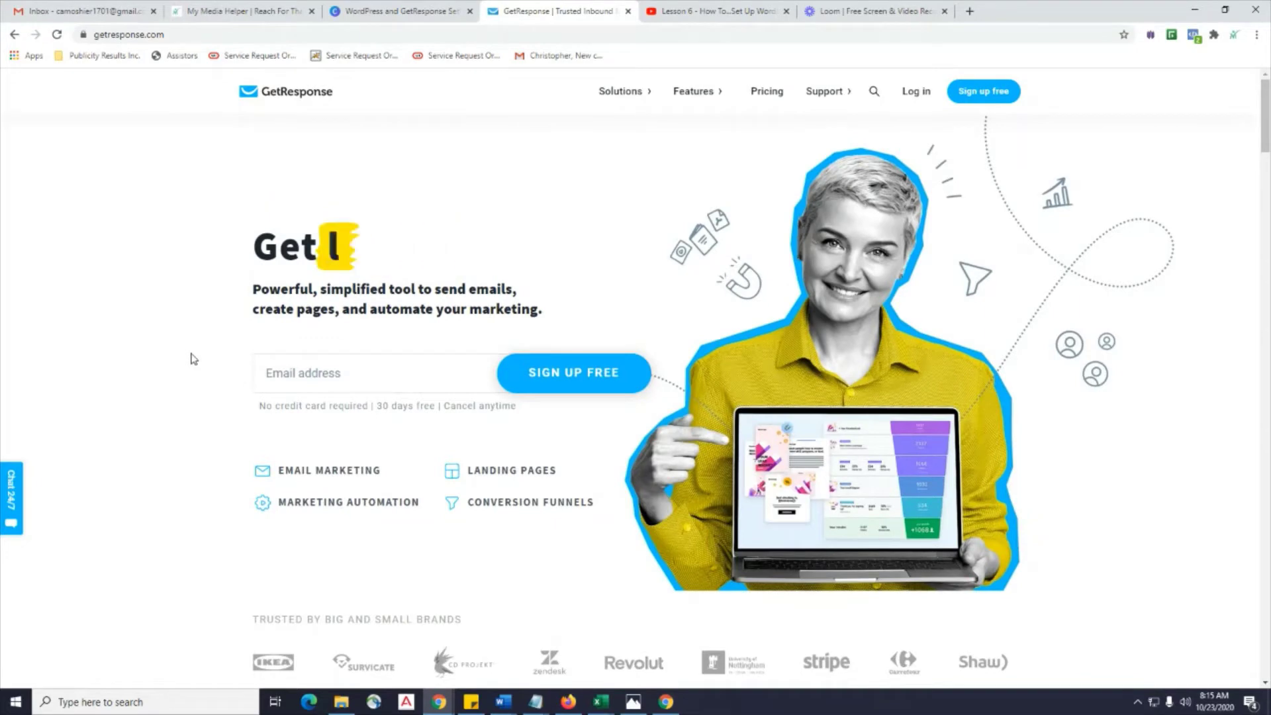
{"action": "left_click", "coordinate": [717, 15]}
{"action": "scroll", "coordinate": [503, 432], "scroll_direction": "down", "scroll_amount": 12}
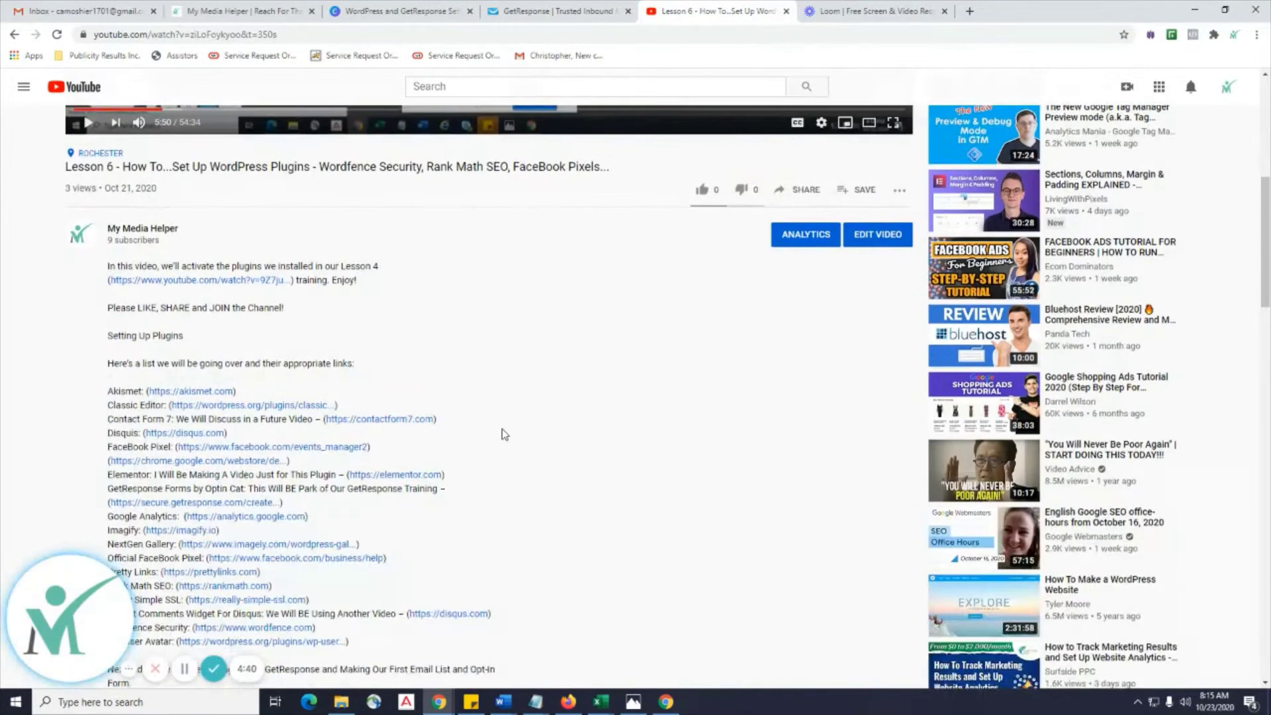
{"action": "scroll", "coordinate": [502, 430], "scroll_direction": "down", "scroll_amount": 8}
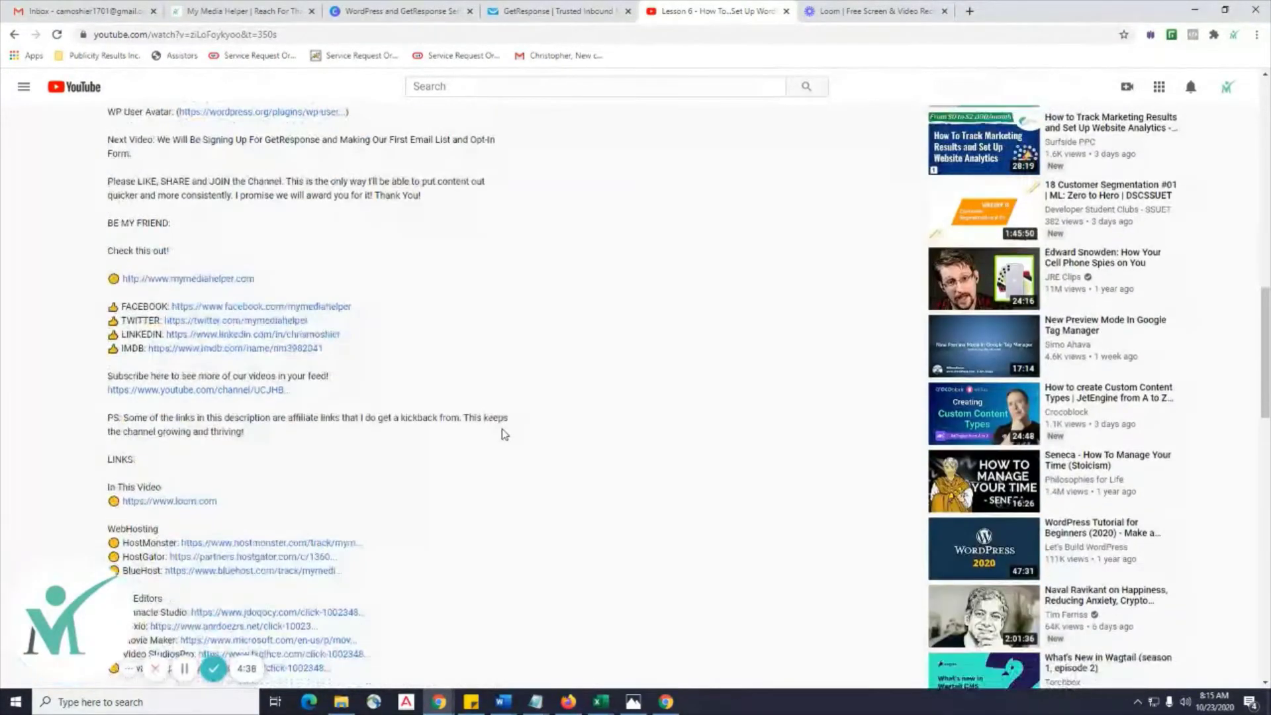
{"action": "scroll", "coordinate": [503, 432], "scroll_direction": "down", "scroll_amount": 2}
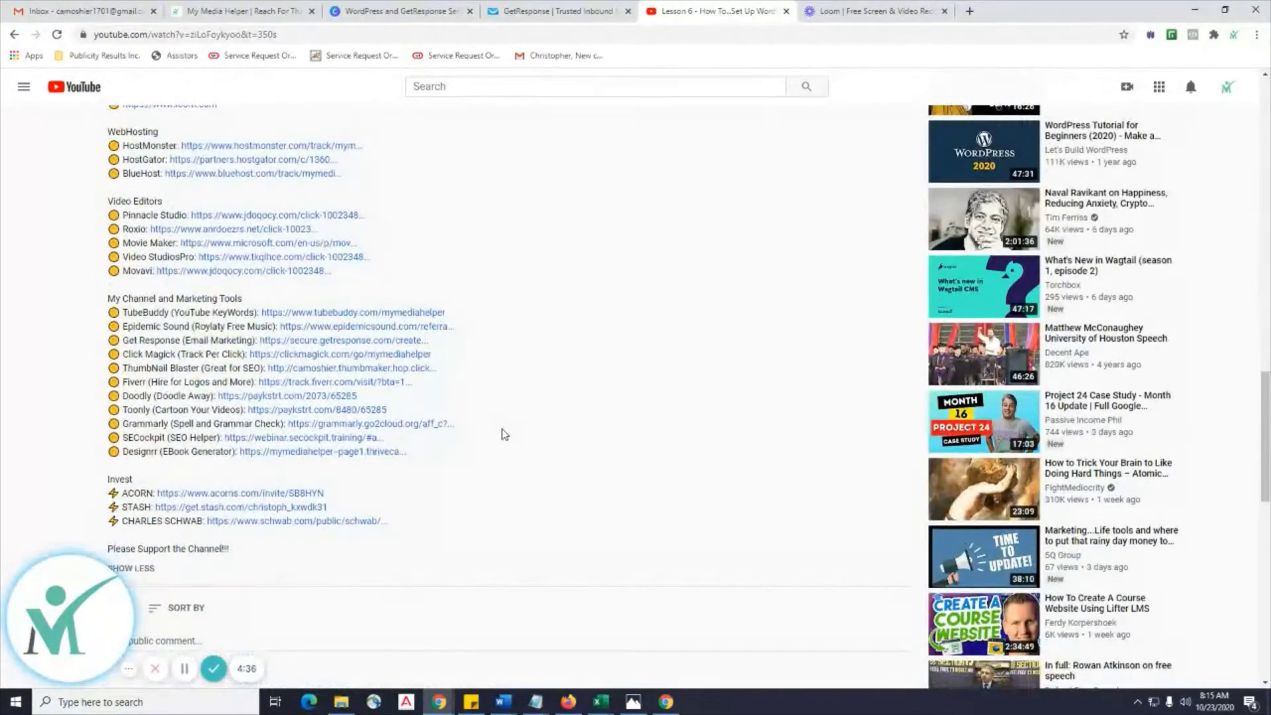
{"action": "left_click", "coordinate": [308, 342]}
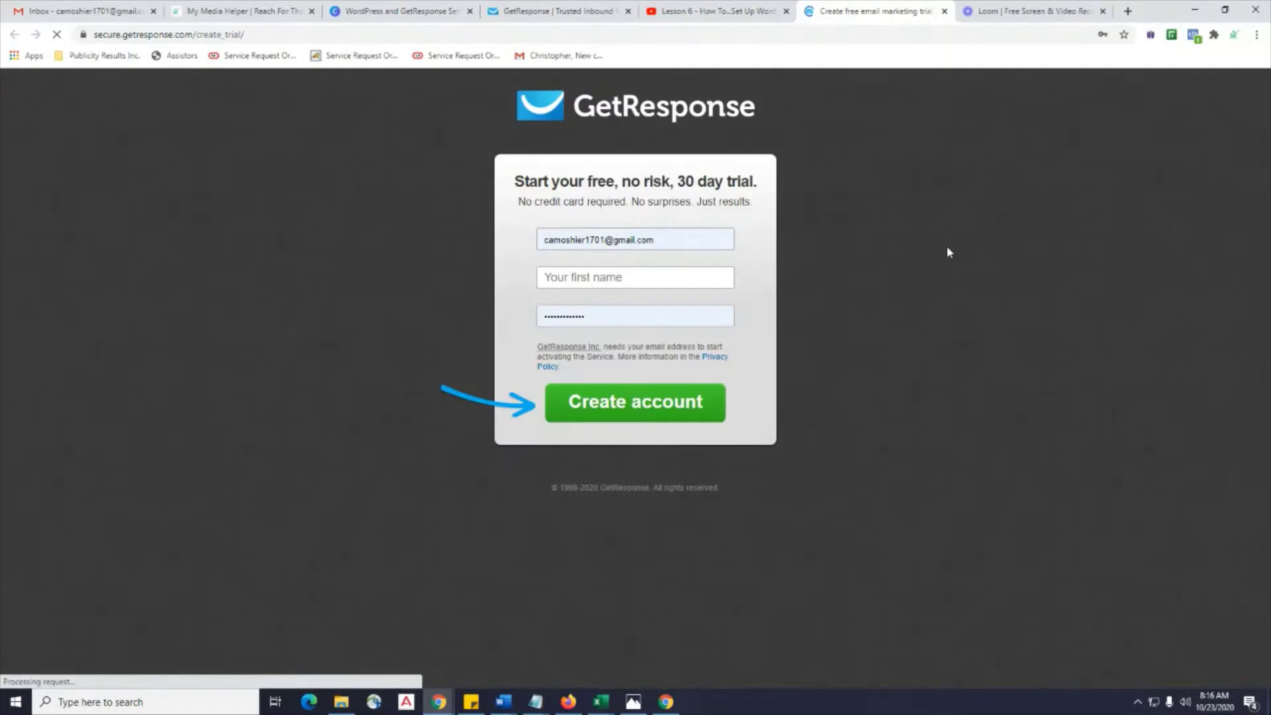
Select the whole prefilled email address on the trial form, dismissing the saved-login suggestions.
{"action": "left_click", "coordinate": [682, 244]}
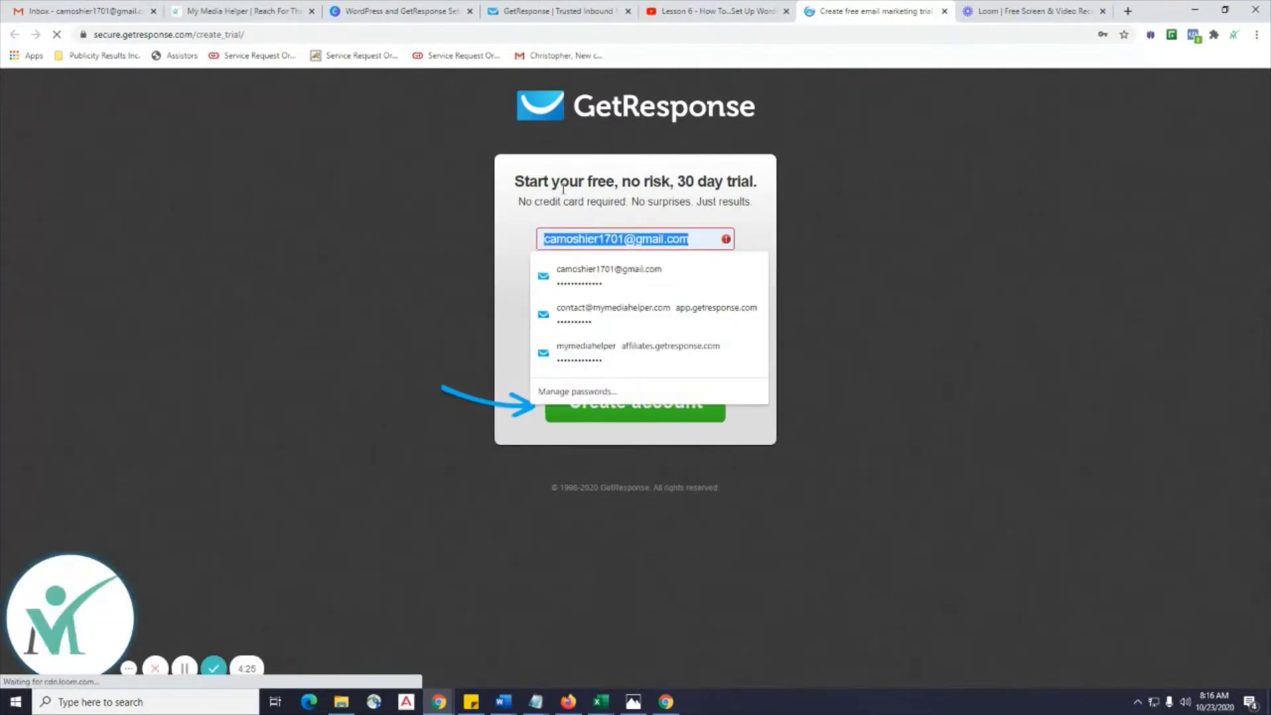
{"action": "left_click", "coordinate": [938, 236]}
{"action": "left_click_drag", "start_coordinate": [687, 250], "coordinate": [416, 234]}
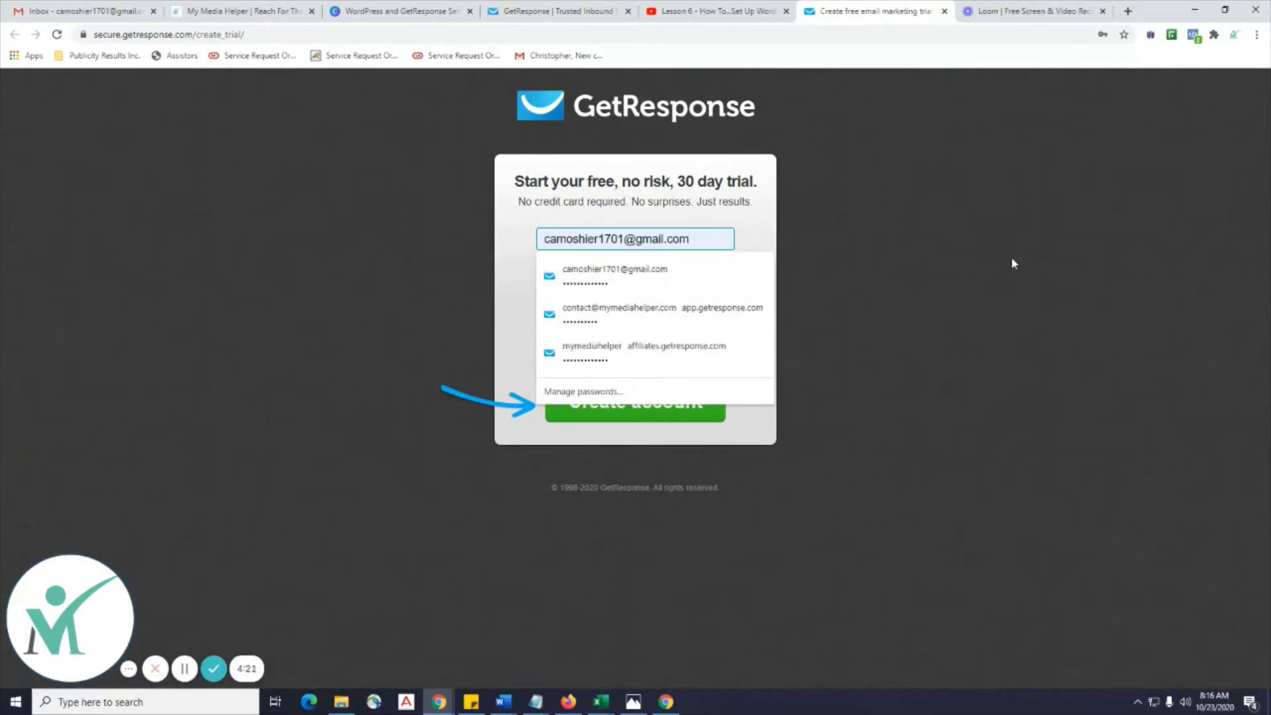
{"action": "left_click_drag", "start_coordinate": [698, 236], "coordinate": [455, 239]}
{"action": "left_click", "coordinate": [1096, 258]}
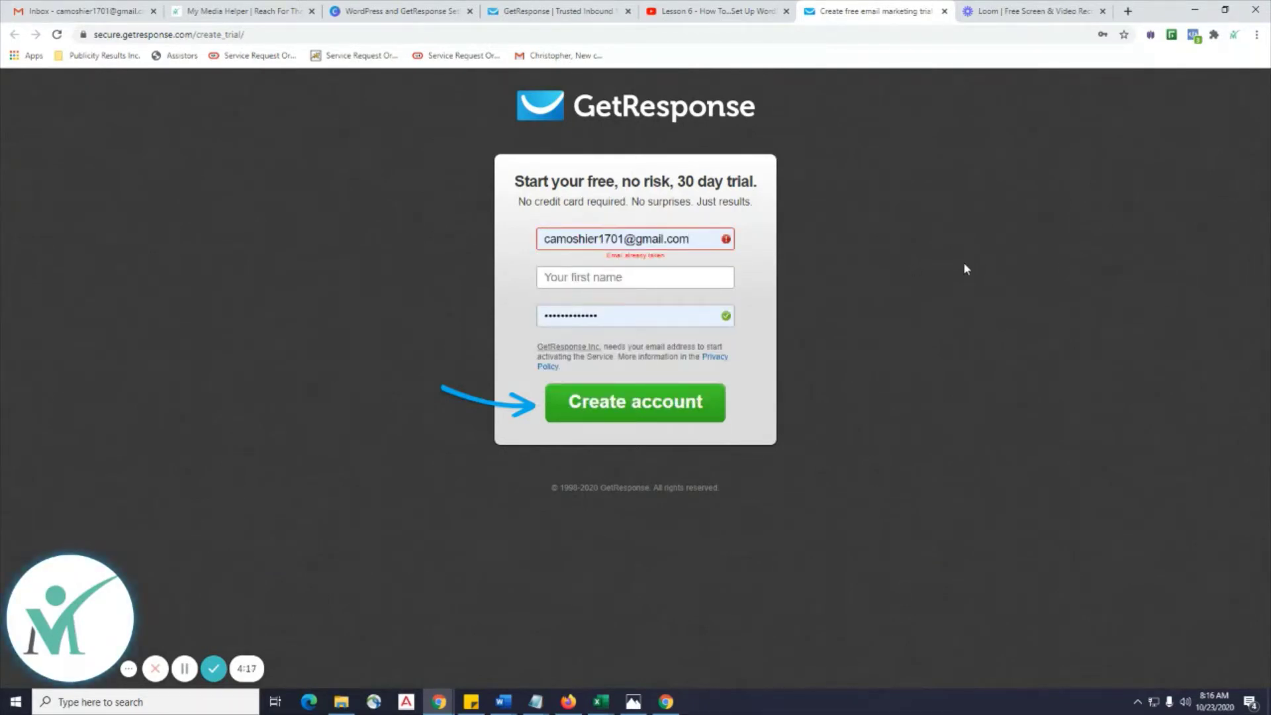
{"action": "left_click_drag", "start_coordinate": [693, 239], "coordinate": [392, 244]}
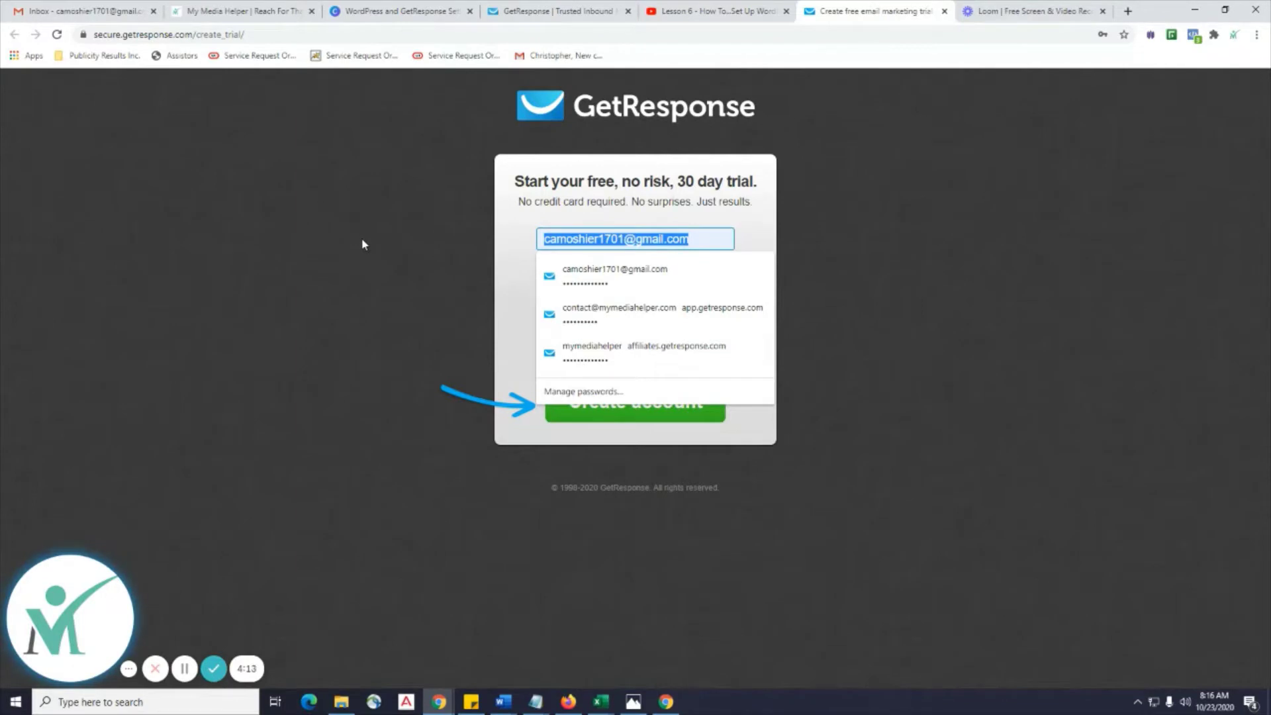
{"action": "left_click", "coordinate": [888, 245]}
{"action": "left_click_drag", "start_coordinate": [692, 239], "coordinate": [461, 237]}
{"action": "left_click", "coordinate": [999, 265]}
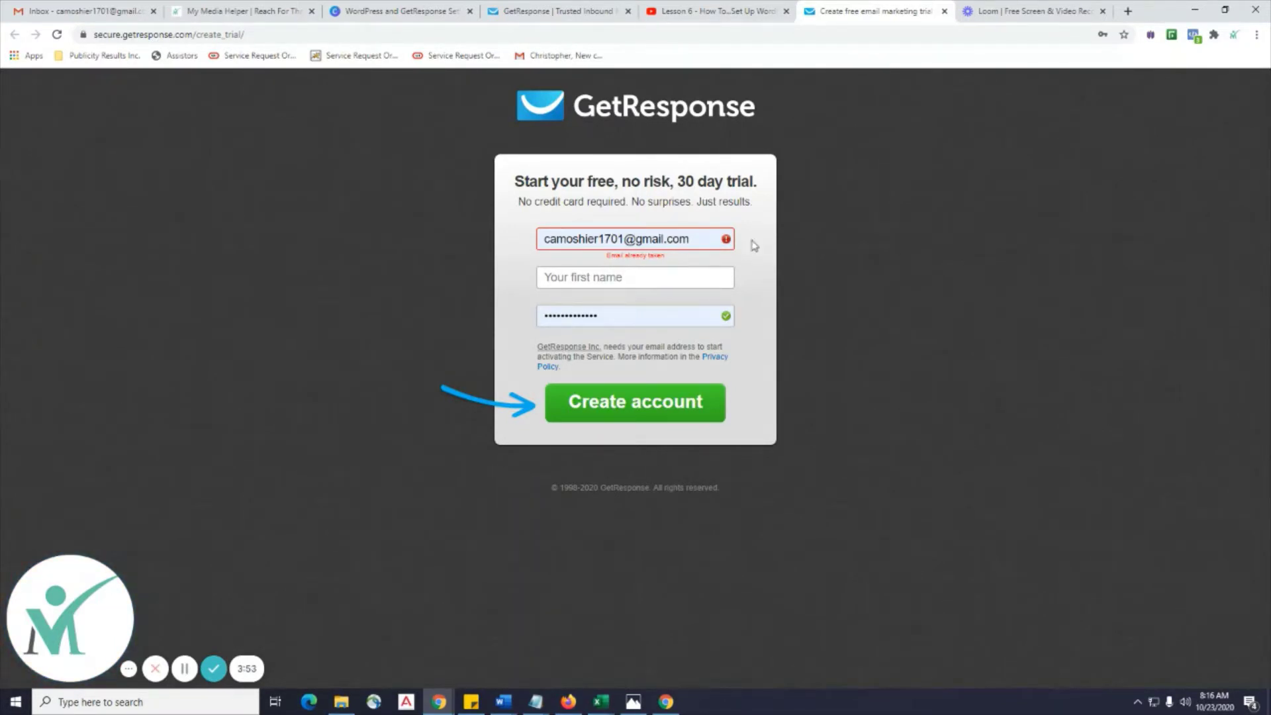
{"action": "left_click_drag", "start_coordinate": [700, 239], "coordinate": [491, 234]}
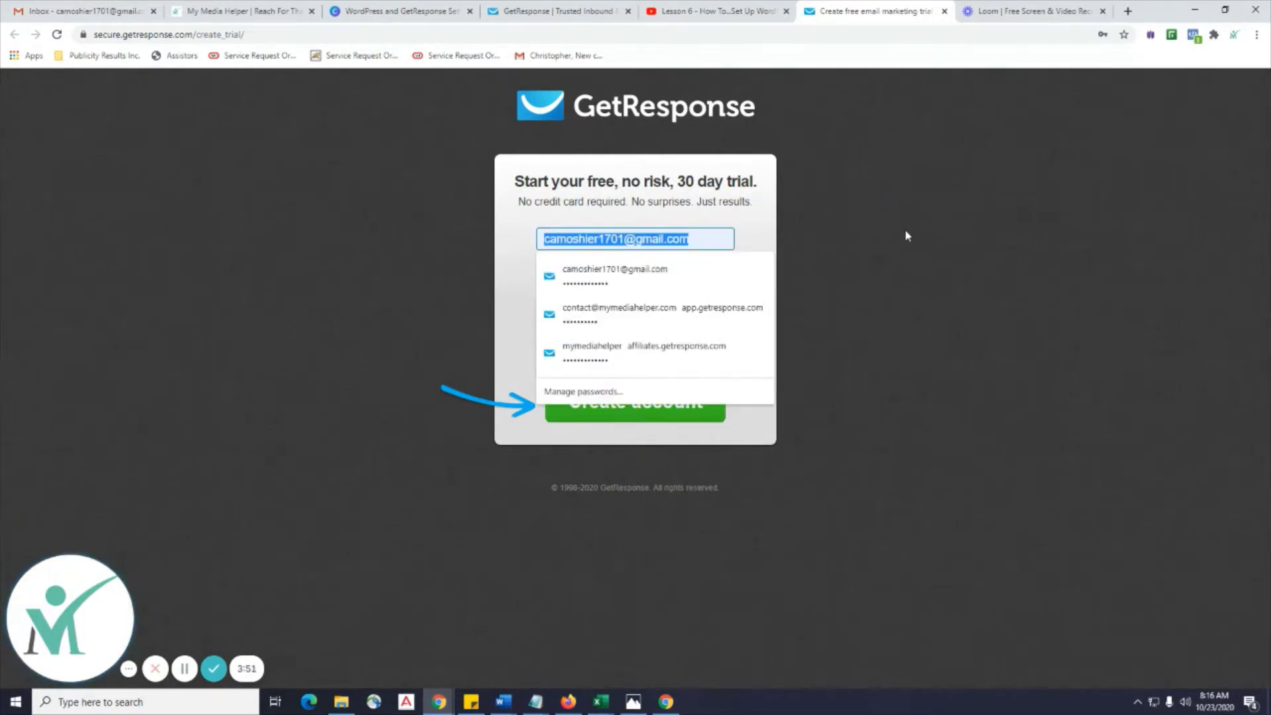
{"action": "left_click", "coordinate": [904, 229]}
{"action": "left_click_drag", "start_coordinate": [702, 235], "coordinate": [434, 234]}
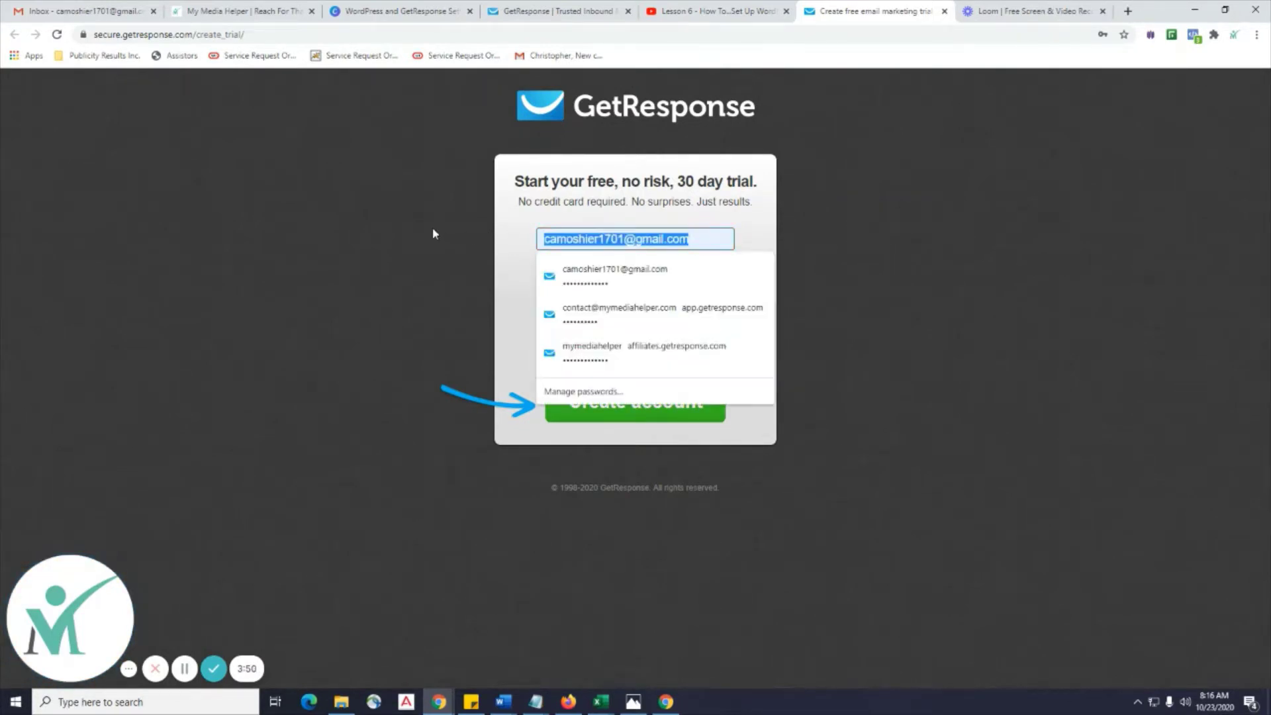
{"action": "left_click", "coordinate": [978, 224]}
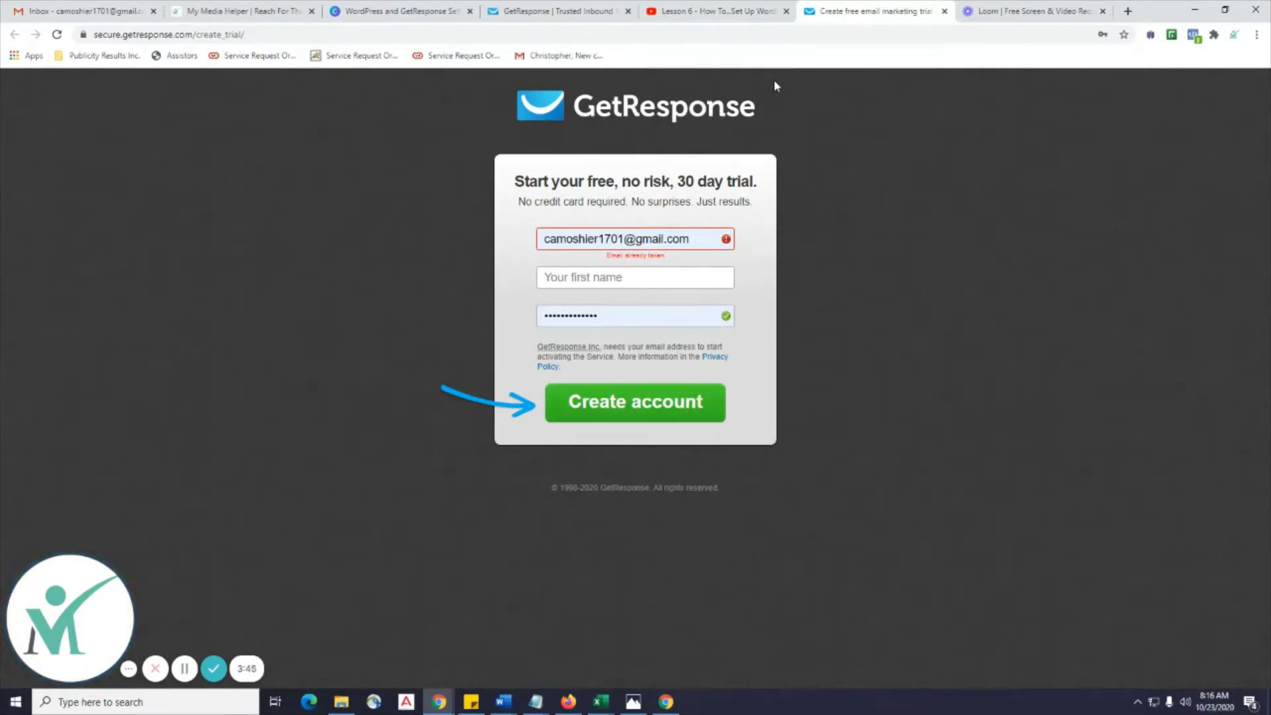
{"action": "left_click_drag", "start_coordinate": [719, 228], "coordinate": [377, 230]}
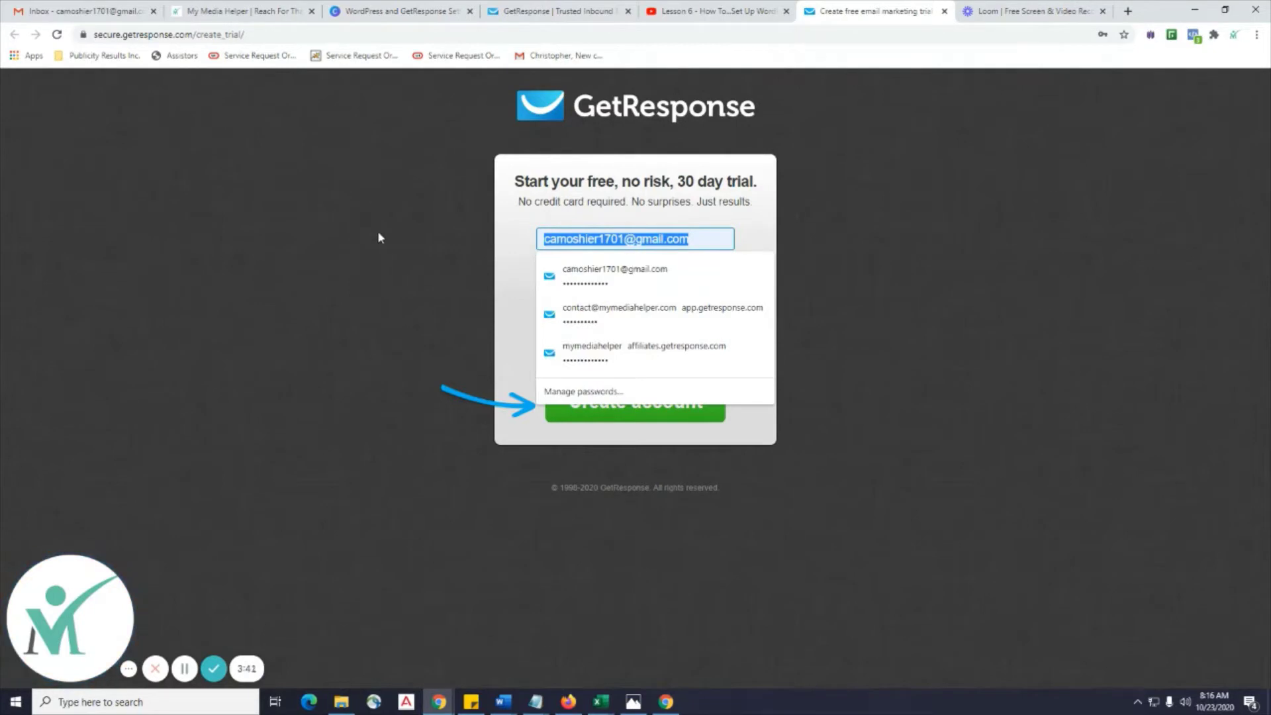
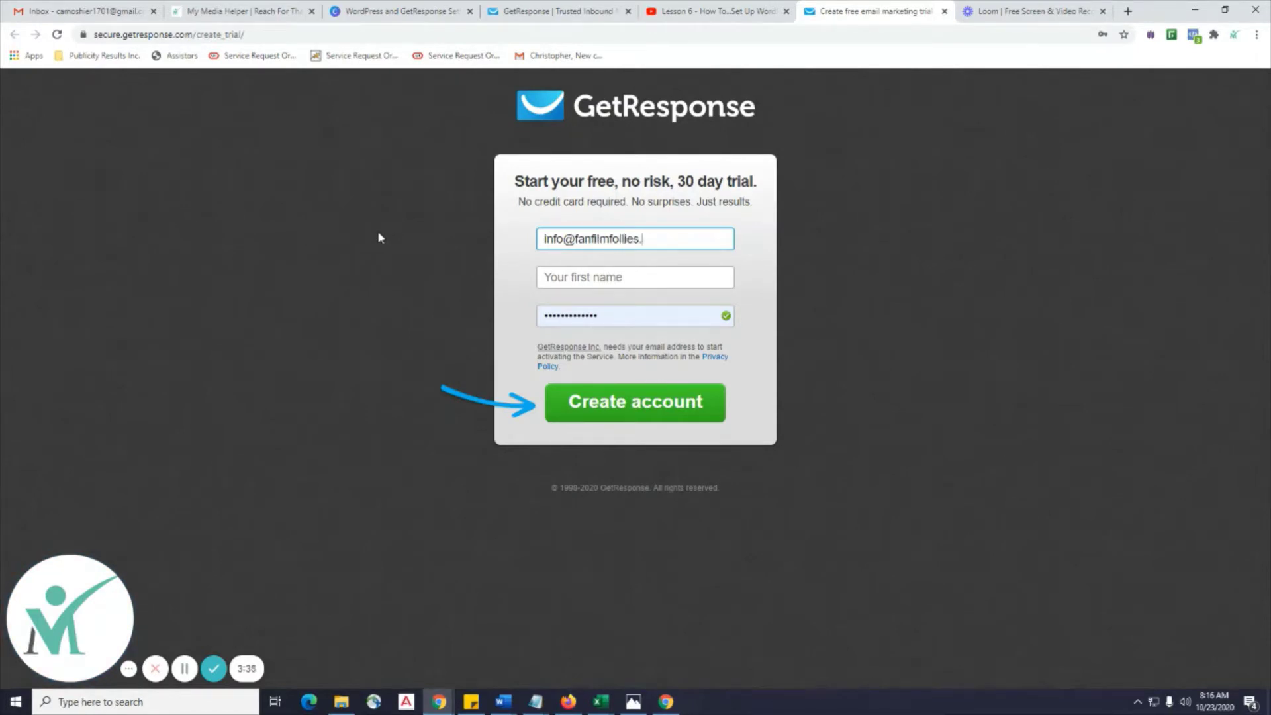
Enter a new email address, first name and replacement password, then create the account.
{"action": "key", "text": "Tab"}
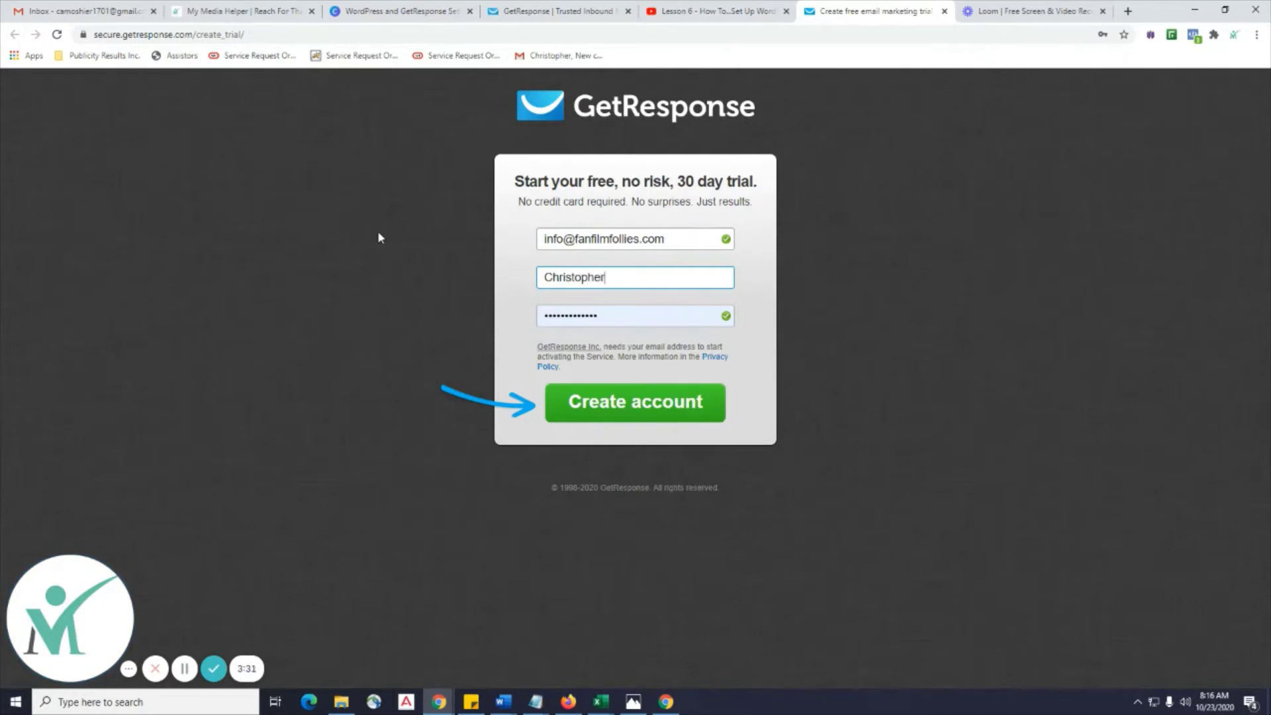
{"action": "key", "text": "Tab"}
{"action": "left_click", "coordinate": [593, 316]}
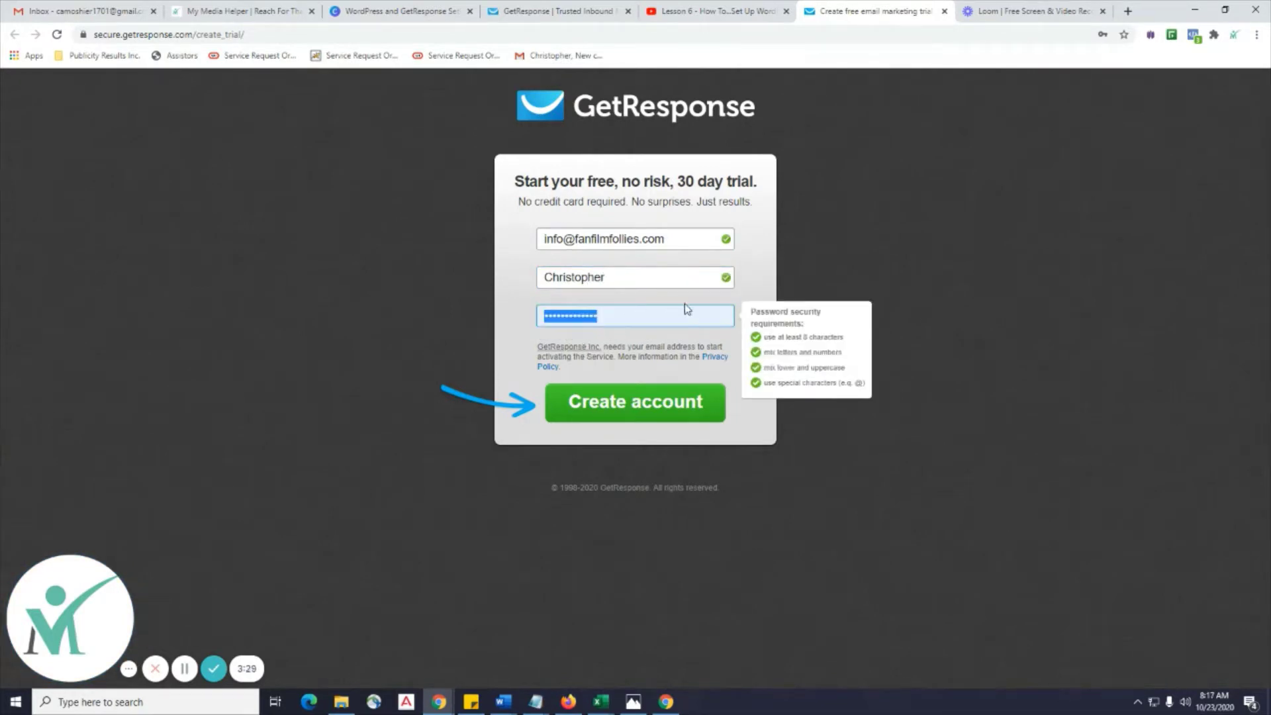
{"action": "key", "text": "ctrl+a"}
{"action": "key", "text": "BackSpace"}
{"action": "type", "text": "••••••••"}
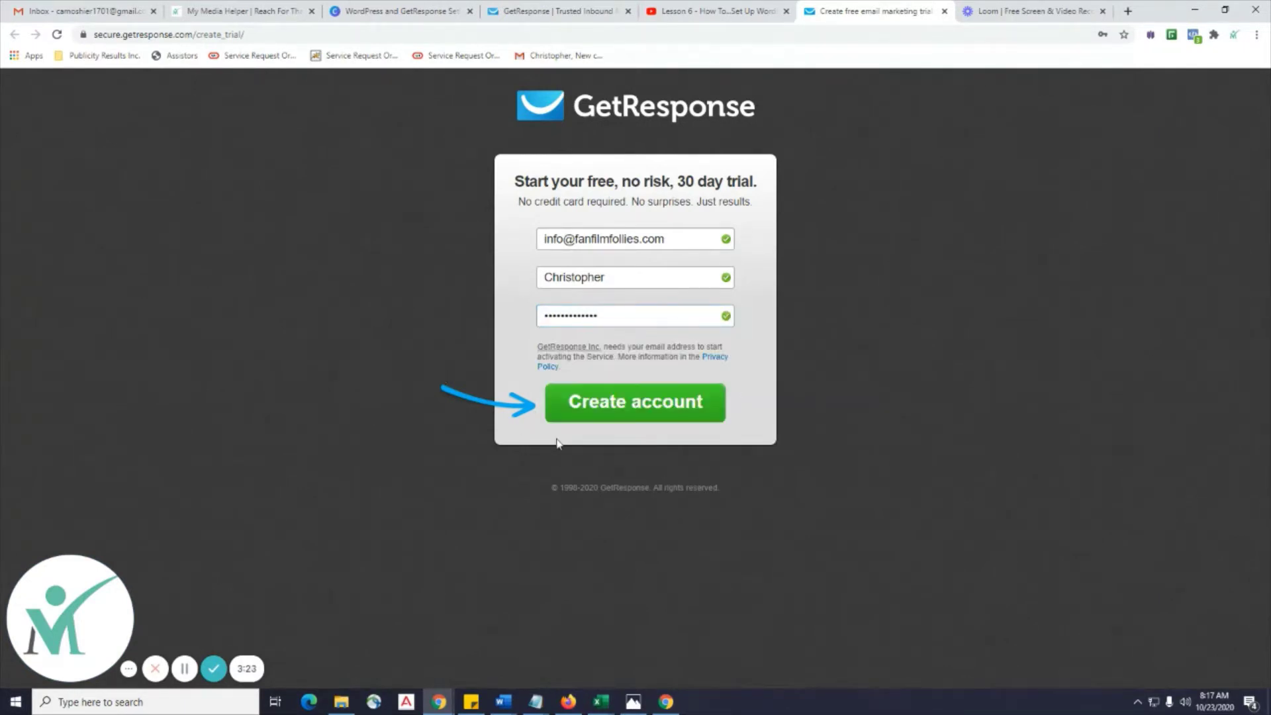
{"action": "left_click", "coordinate": [636, 407]}
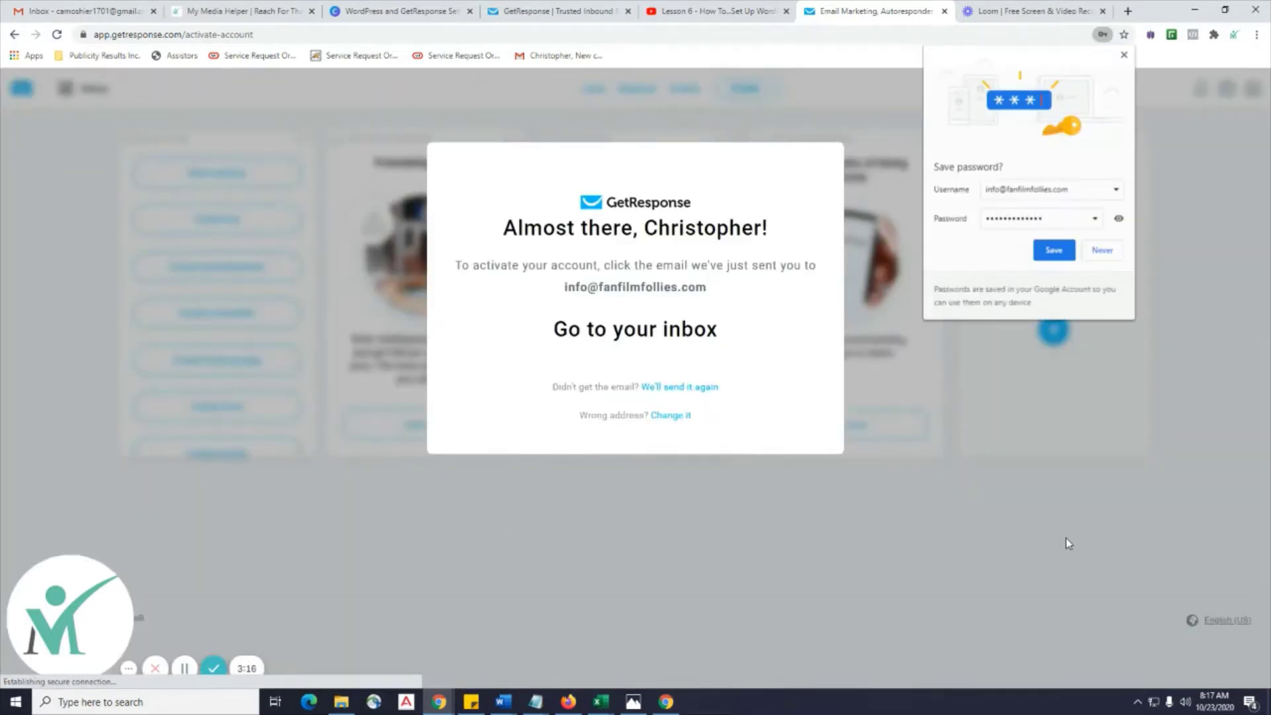
Save the new password in Chrome and switch to the Gmail inbox.
{"action": "left_click", "coordinate": [1054, 251]}
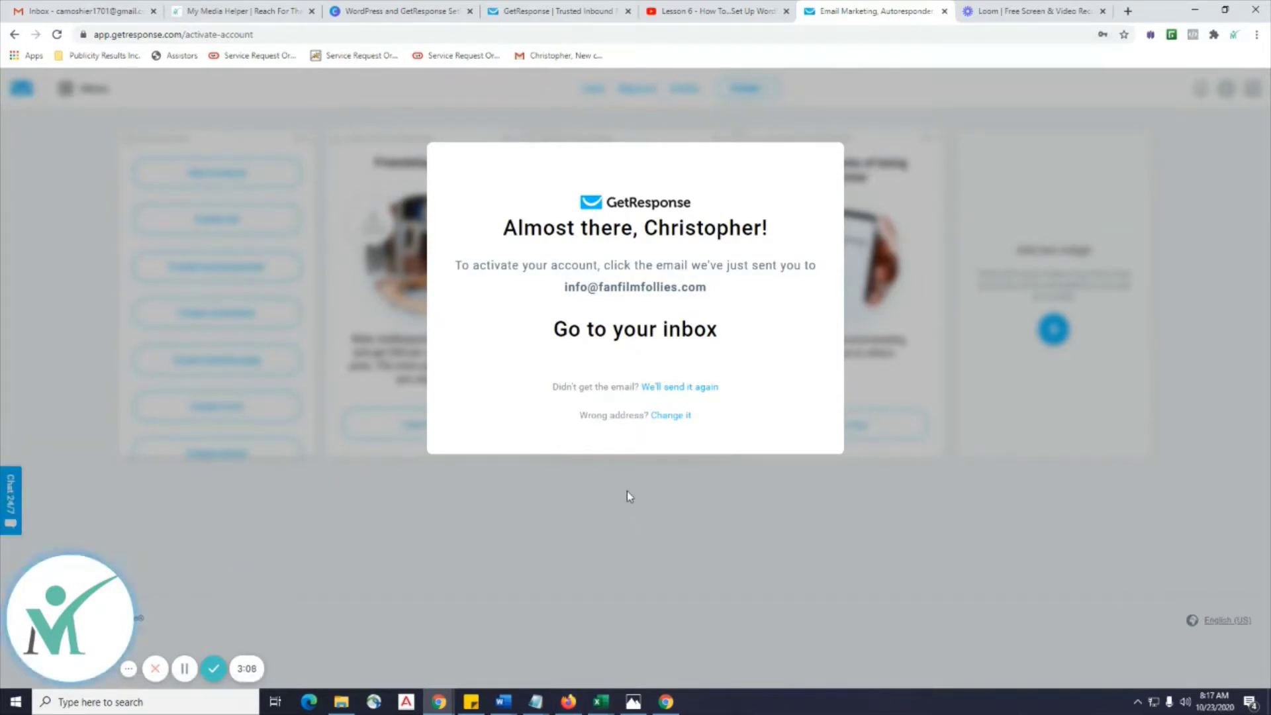
{"action": "left_click", "coordinate": [76, 10]}
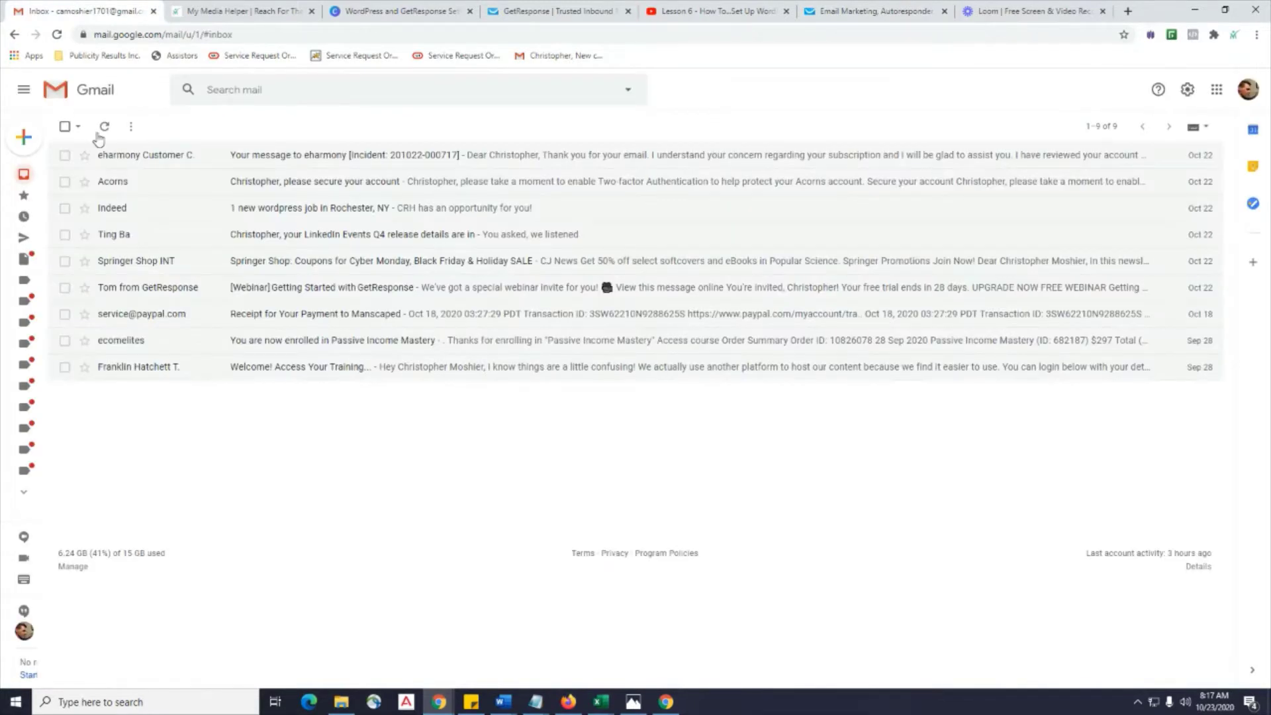
Refresh the inbox and delete the Stash summary email.
{"action": "left_click", "coordinate": [105, 130]}
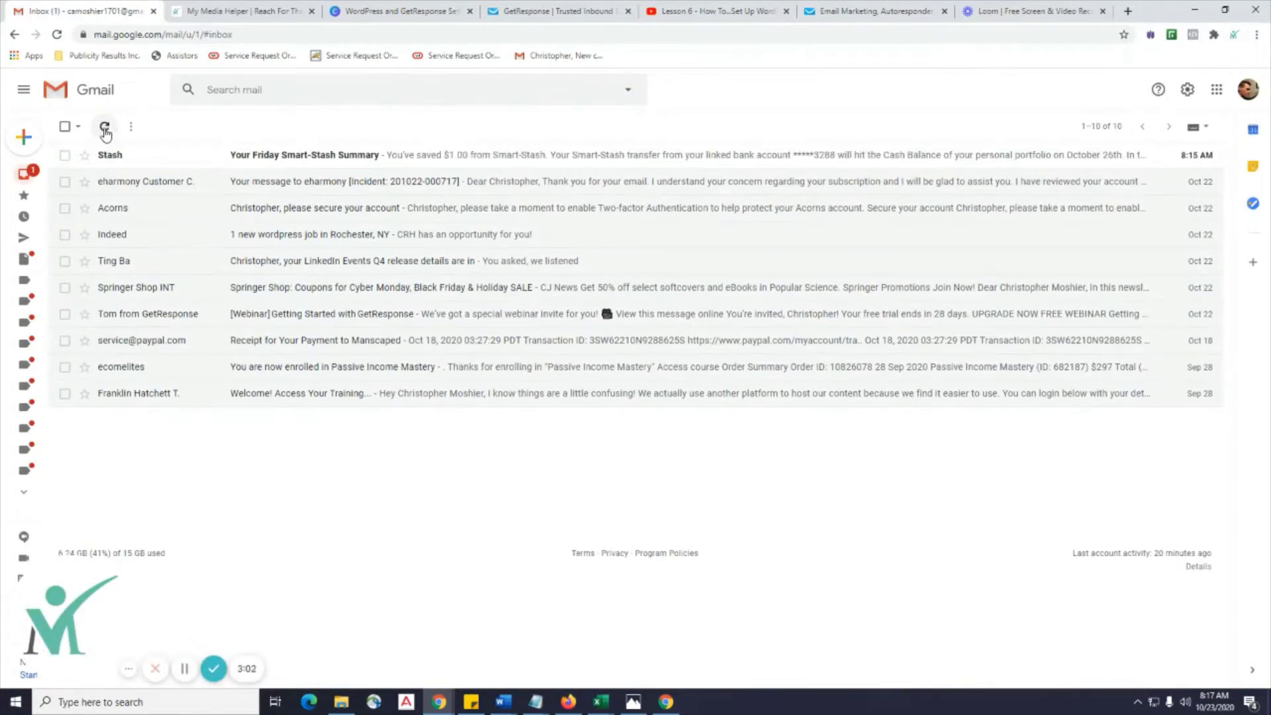
{"action": "left_click", "coordinate": [64, 155]}
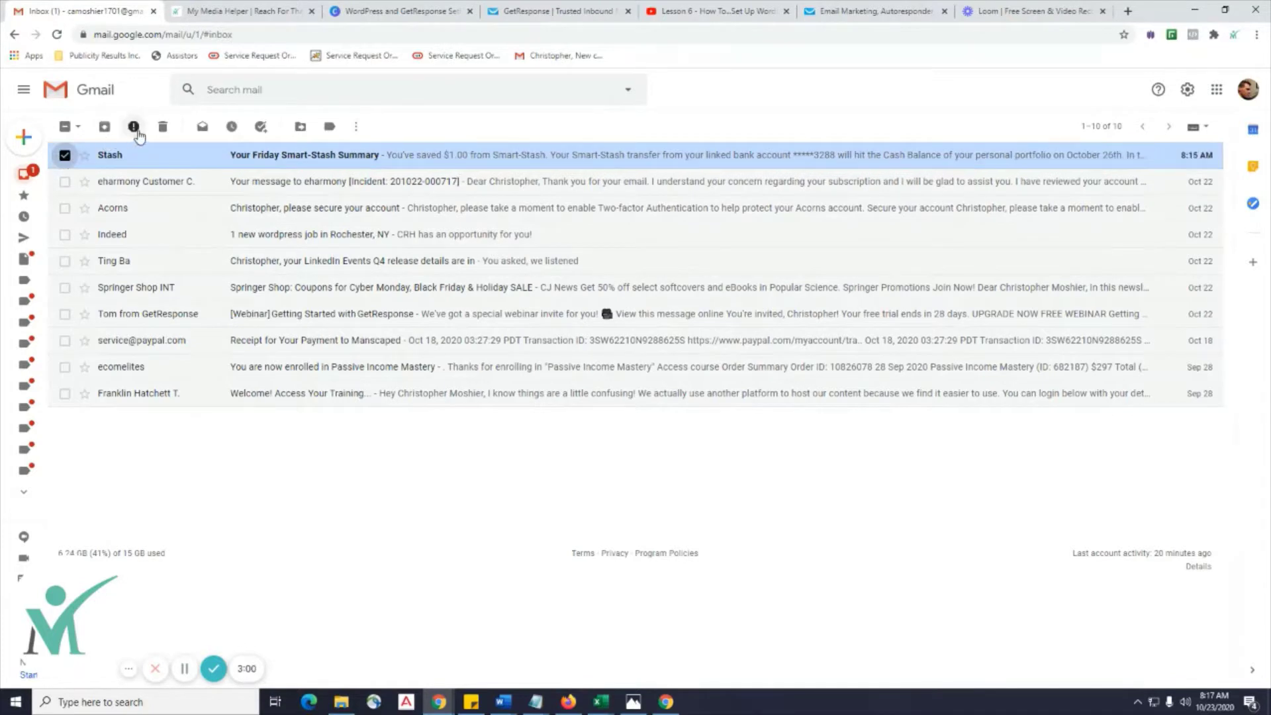
{"action": "left_click", "coordinate": [162, 127]}
Open 'Please activate your GetResponse account' and activate the account.
{"action": "mouse_move", "coordinate": [83, 159]}
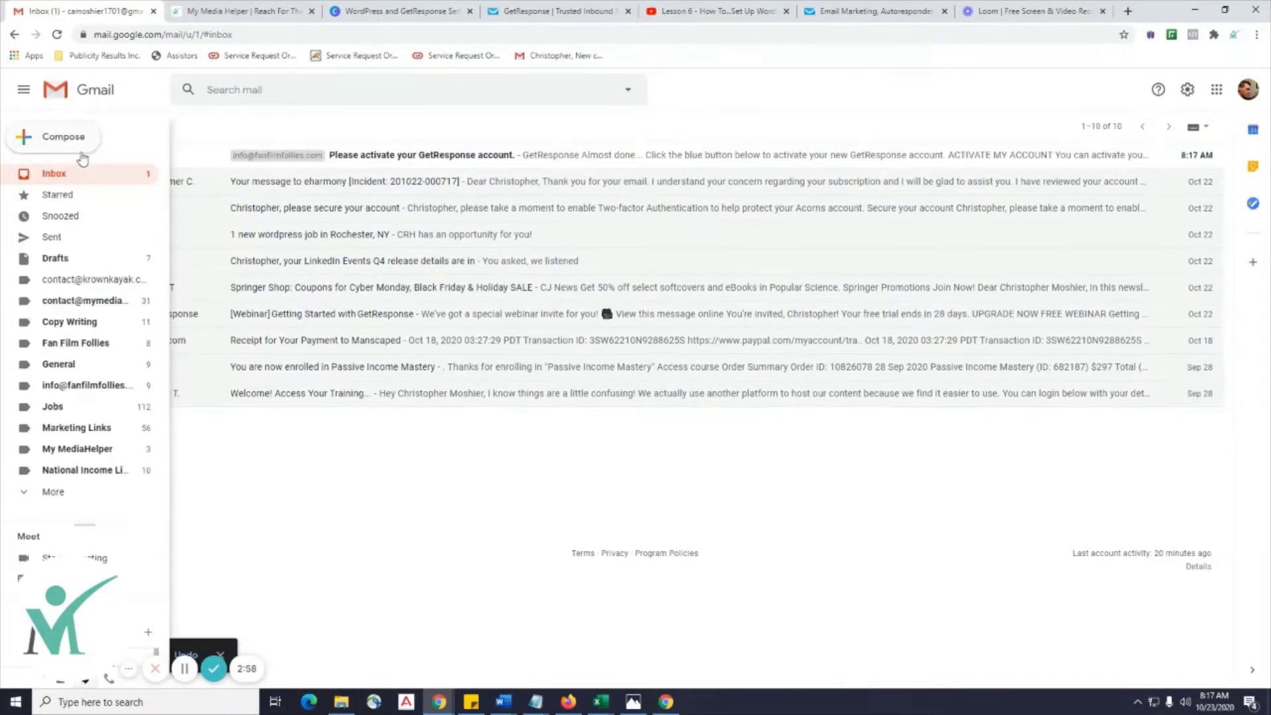
{"action": "left_click", "coordinate": [426, 157]}
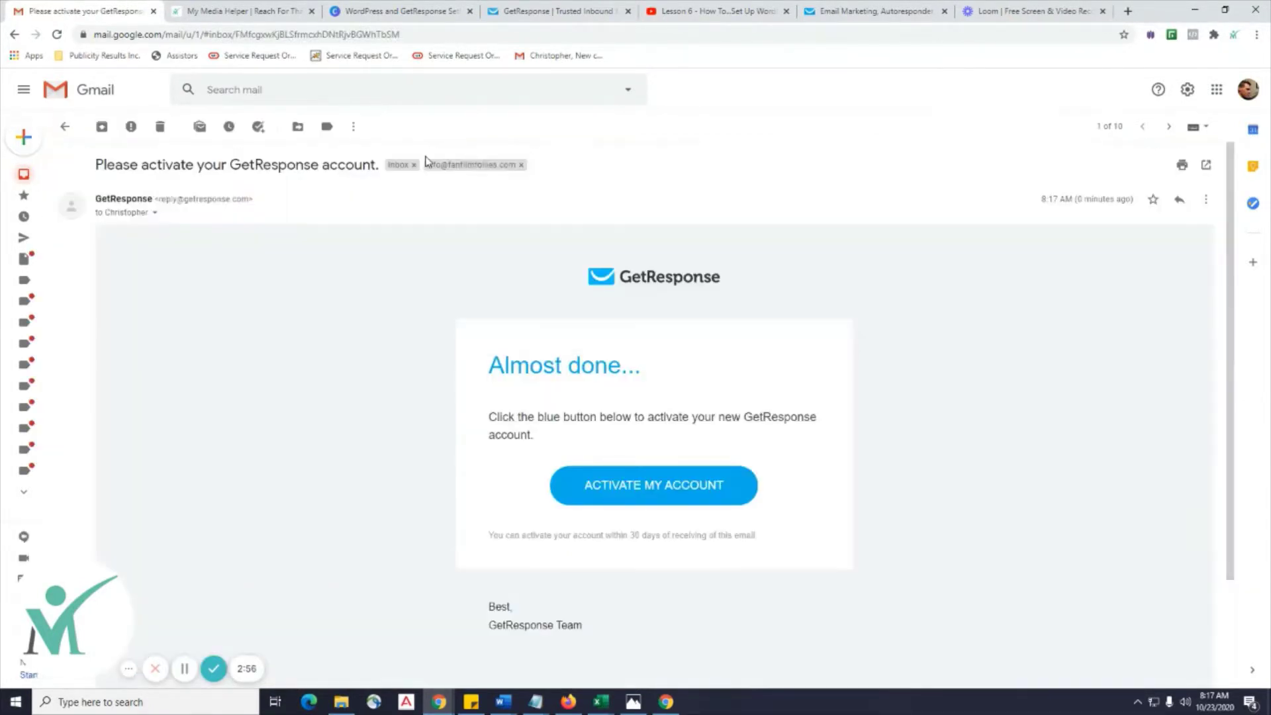
{"action": "left_click", "coordinate": [667, 486]}
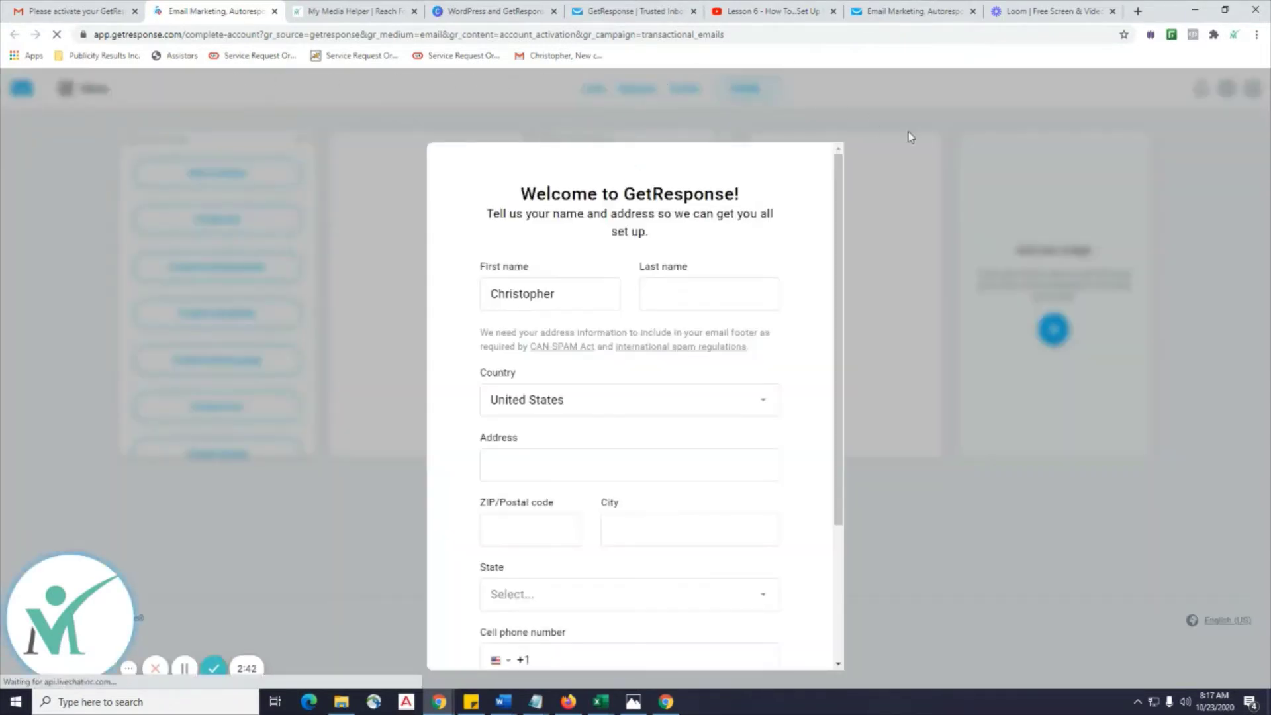
Enter the last name, street address and ZIP code on the welcome form.
{"action": "scroll", "coordinate": [699, 298], "scroll_direction": "down", "scroll_amount": 1}
{"action": "scroll", "coordinate": [700, 302], "scroll_direction": "down", "scroll_amount": 1}
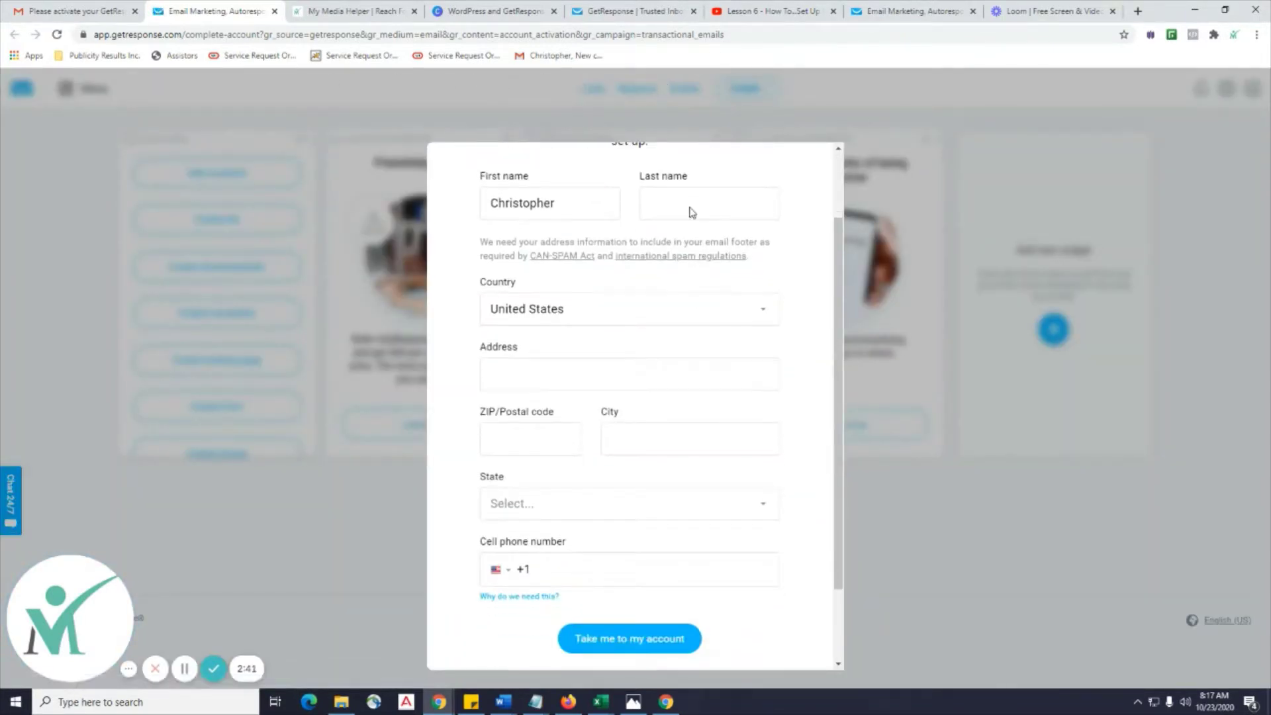
{"action": "scroll", "coordinate": [701, 214], "scroll_direction": "up", "scroll_amount": 1}
{"action": "left_click", "coordinate": [668, 228]}
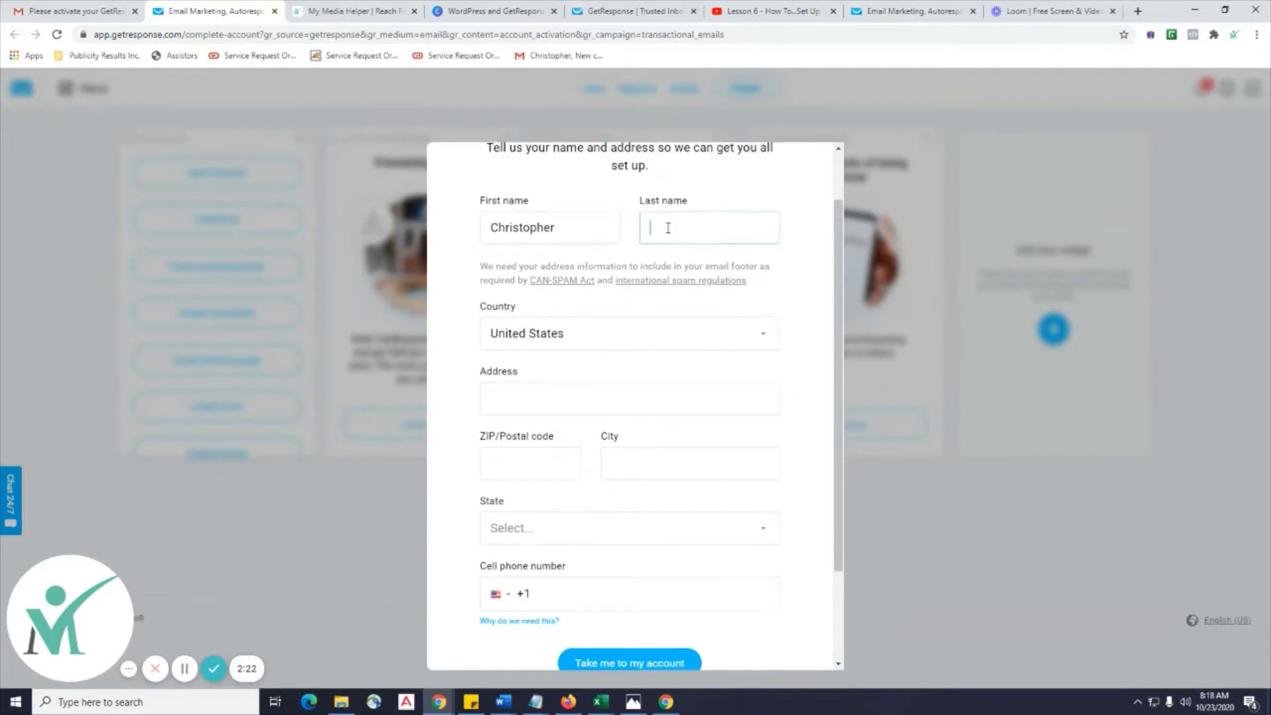
{"action": "key", "text": "Tab"}
{"action": "key", "text": "Tab"}
{"action": "key", "text": "Tab"}
{"action": "key", "text": "Tab"}
{"action": "key", "text": "Tab"}
{"action": "left_click", "coordinate": [529, 402]}
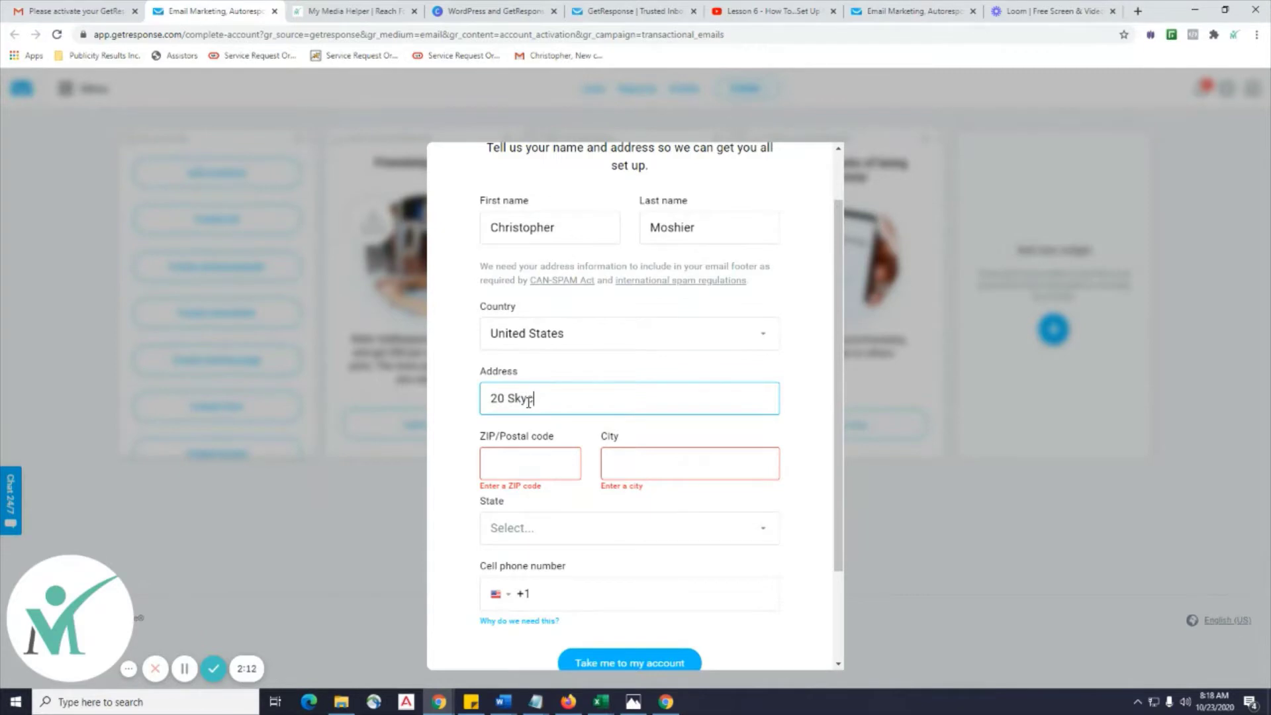
{"action": "left_click", "coordinate": [521, 472]}
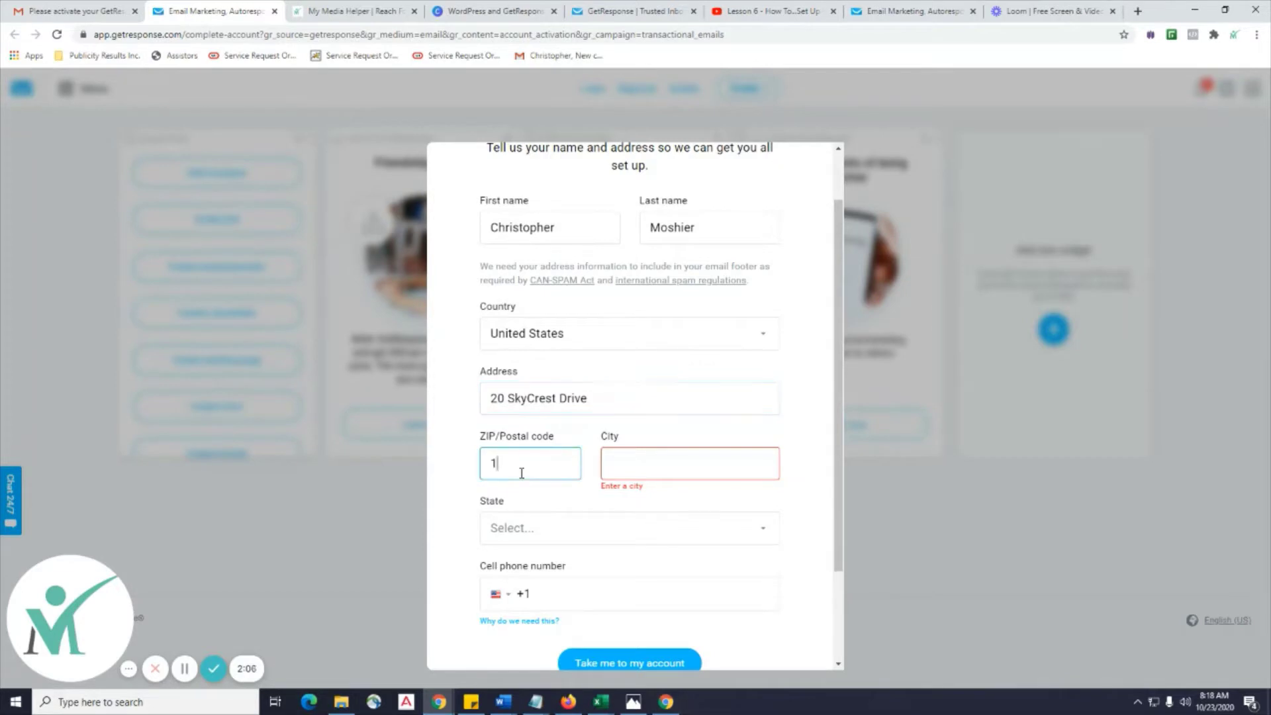
{"action": "type", "text": "14580"}
Remove the extra text from City and keep New York as the state.
{"action": "left_click", "coordinate": [635, 467]}
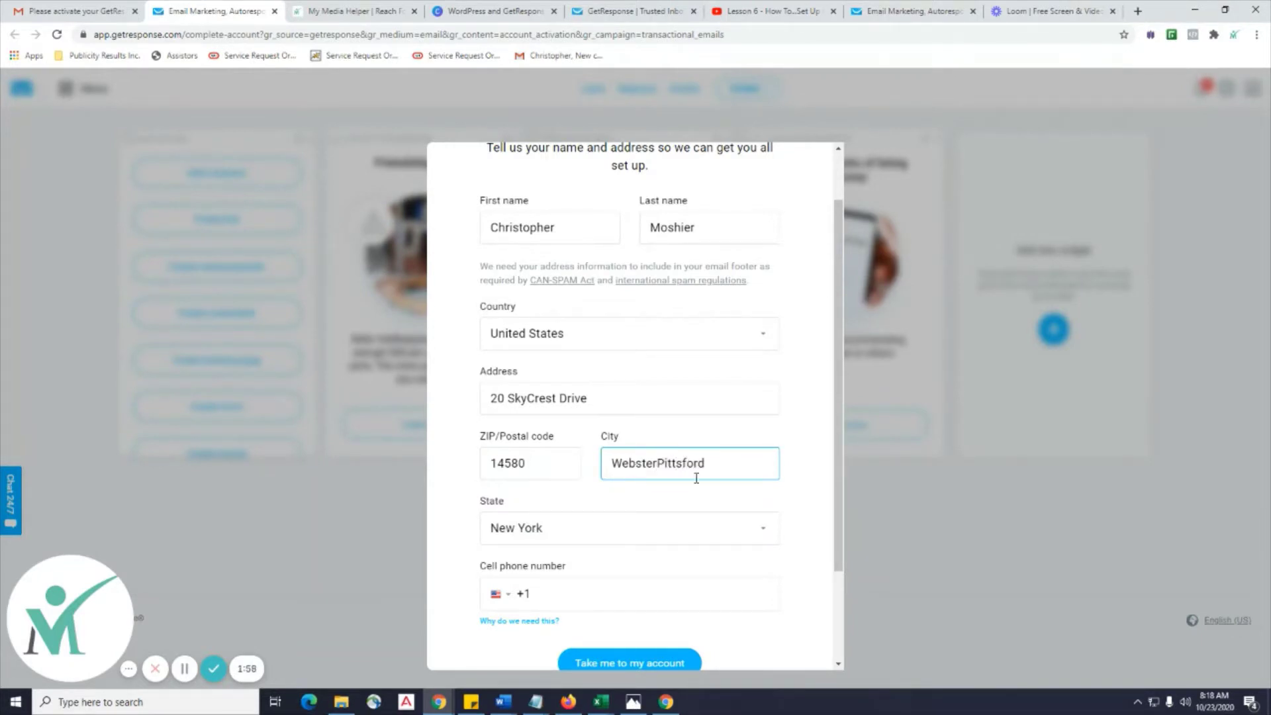
{"action": "left_click_drag", "start_coordinate": [660, 467], "coordinate": [610, 465]}
{"action": "key", "text": "BackSpace"}
{"action": "scroll", "coordinate": [783, 490], "scroll_direction": "down", "scroll_amount": 2}
{"action": "left_click", "coordinate": [619, 416]}
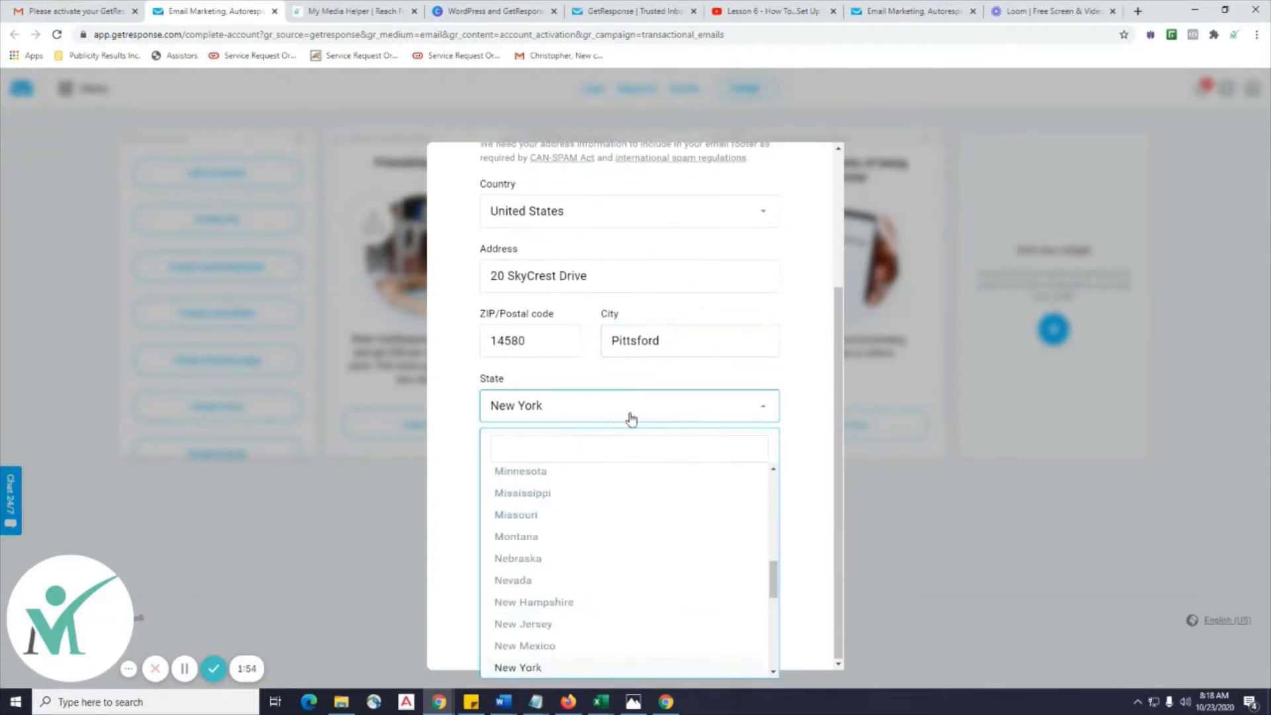
{"action": "left_click", "coordinate": [788, 389]}
Enter the cell phone number, then correct its area code after the failed submit.
{"action": "left_click", "coordinate": [570, 473]}
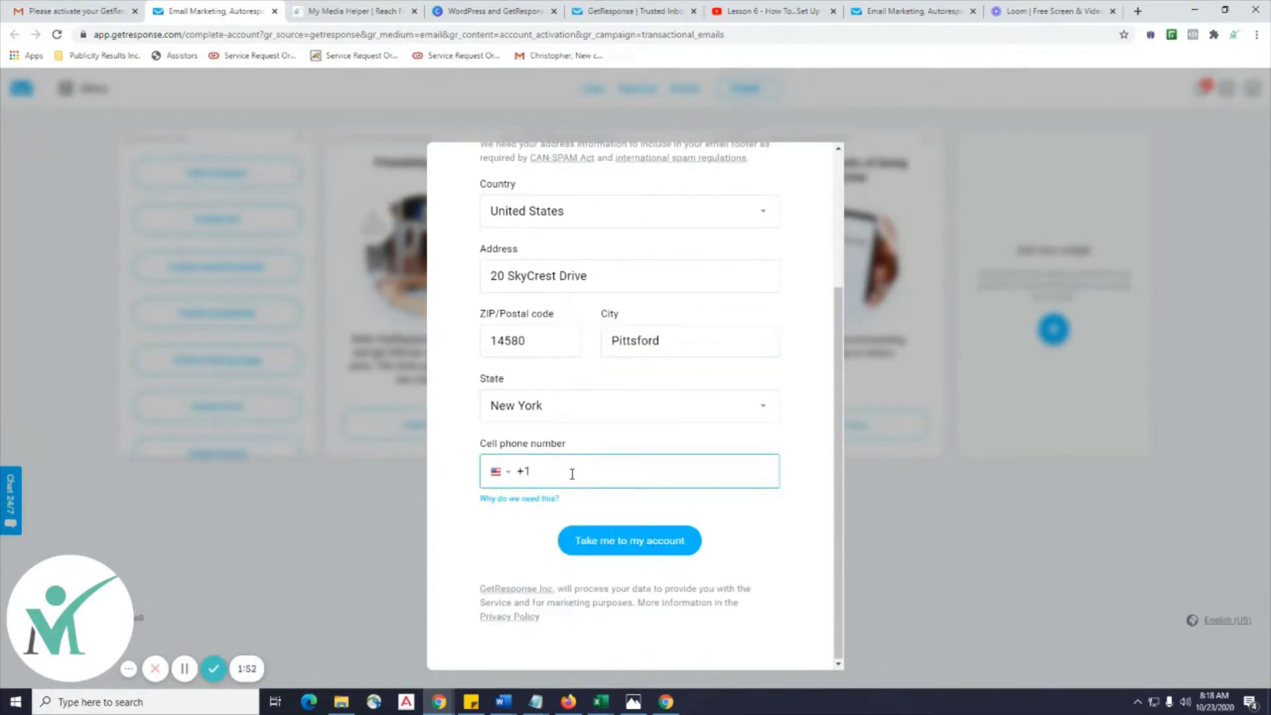
{"action": "type", "text": "555 555-5555"}
{"action": "left_click", "coordinate": [607, 548]}
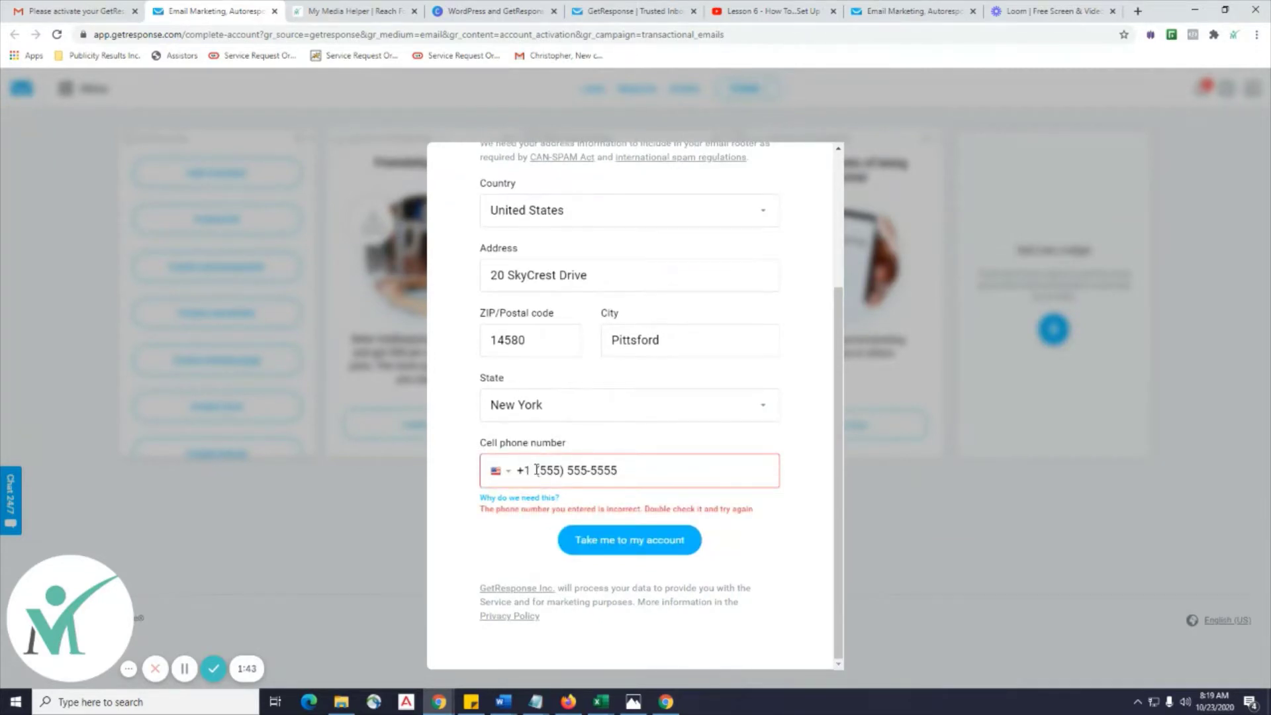
{"action": "left_click_drag", "start_coordinate": [564, 471], "coordinate": [537, 471]}
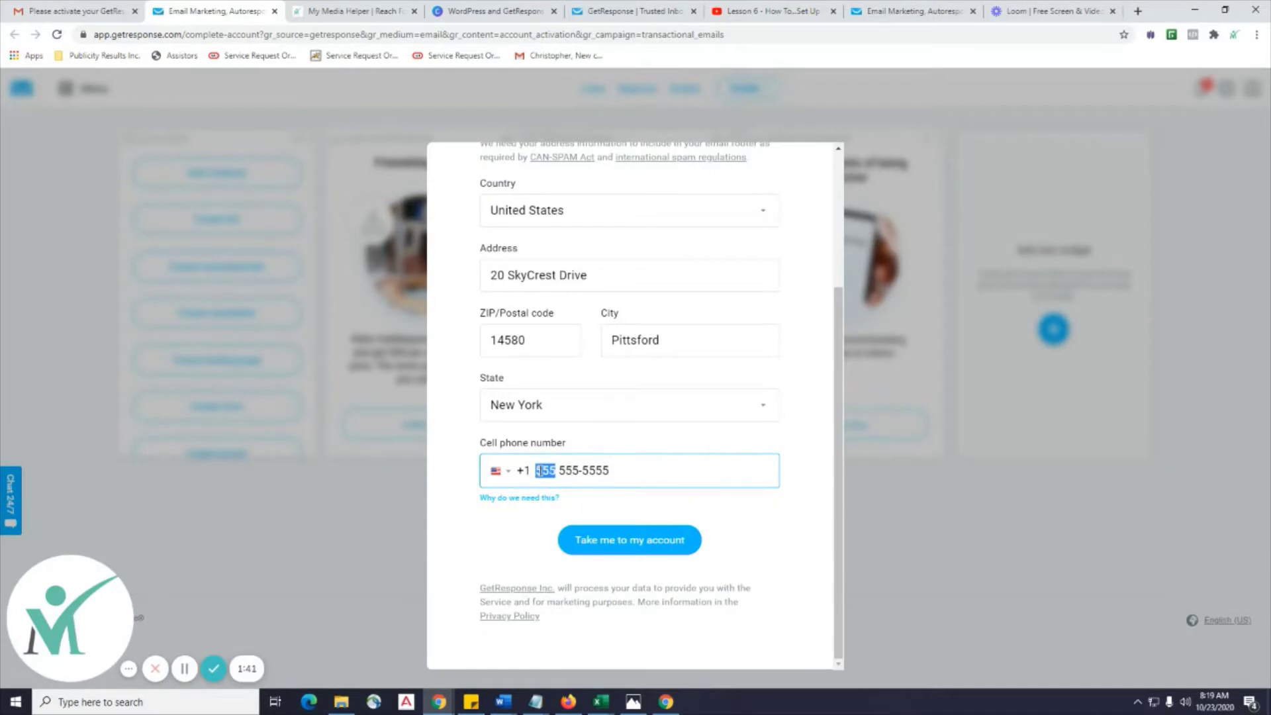
{"action": "key", "text": "End"}
{"action": "key", "text": "BackSpace"}
{"action": "key", "text": "BackSpace"}
{"action": "type", "text": "85"}
{"action": "key", "text": "BackSpace"}
{"action": "key", "text": "BackSpace"}
{"action": "key", "text": "BackSpace"}
{"action": "key", "text": "BackSpace"}
{"action": "key", "text": "BackSpace"}
{"action": "key", "text": "BackSpace"}
{"action": "key", "text": "BackSpace"}
Submit the account details, then close the GetResponse tab at phone verification.
{"action": "left_click", "coordinate": [626, 536]}
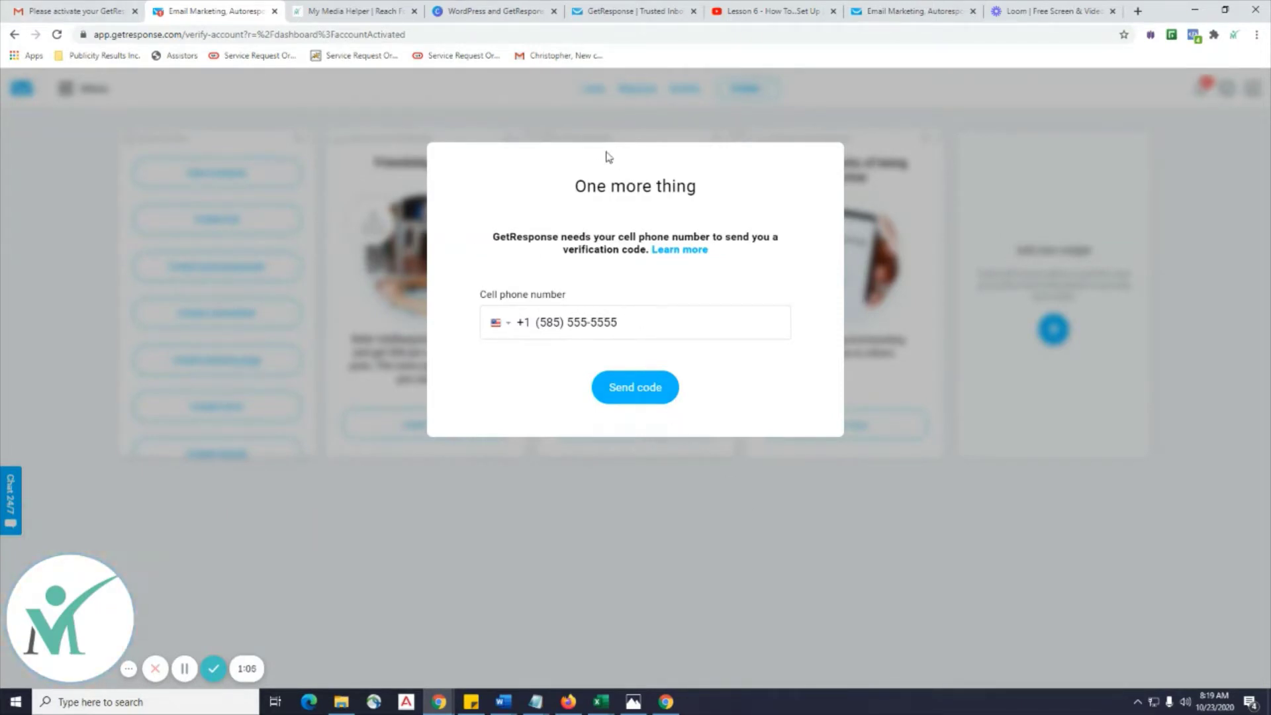
{"action": "left_click", "coordinate": [274, 11]}
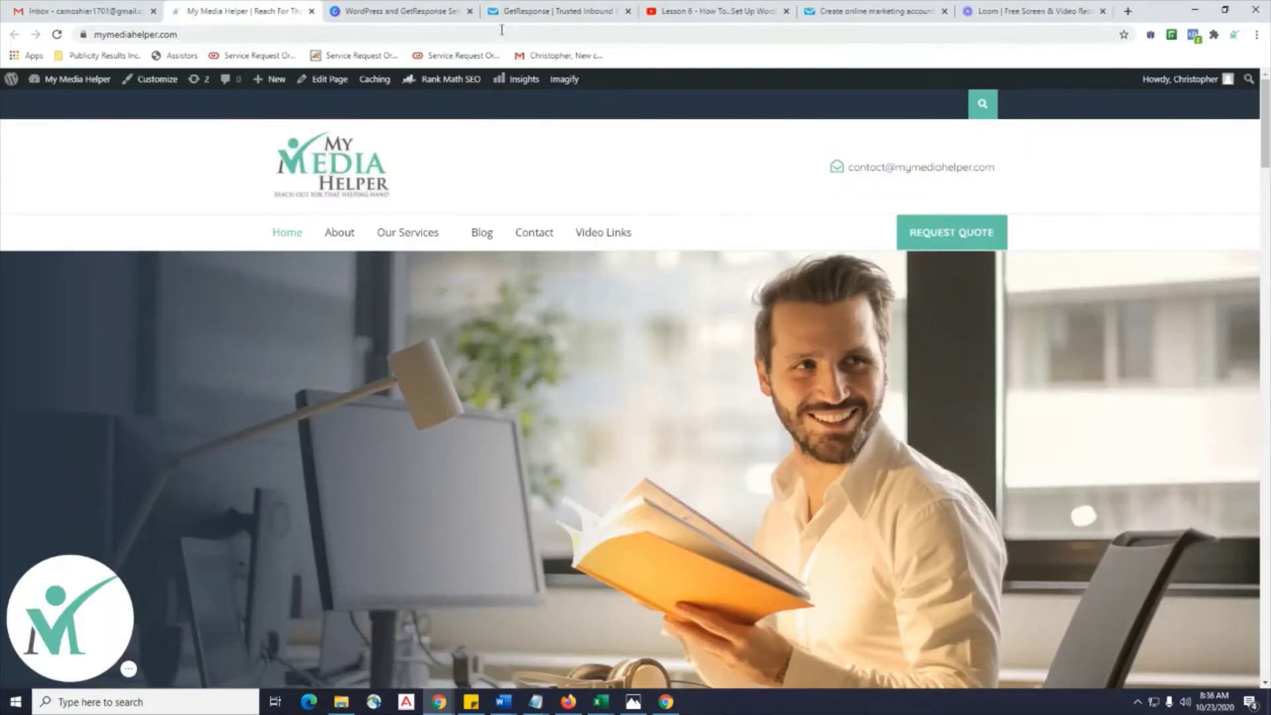
Return to the GetResponse site and log back into the account.
{"action": "left_click", "coordinate": [529, 11]}
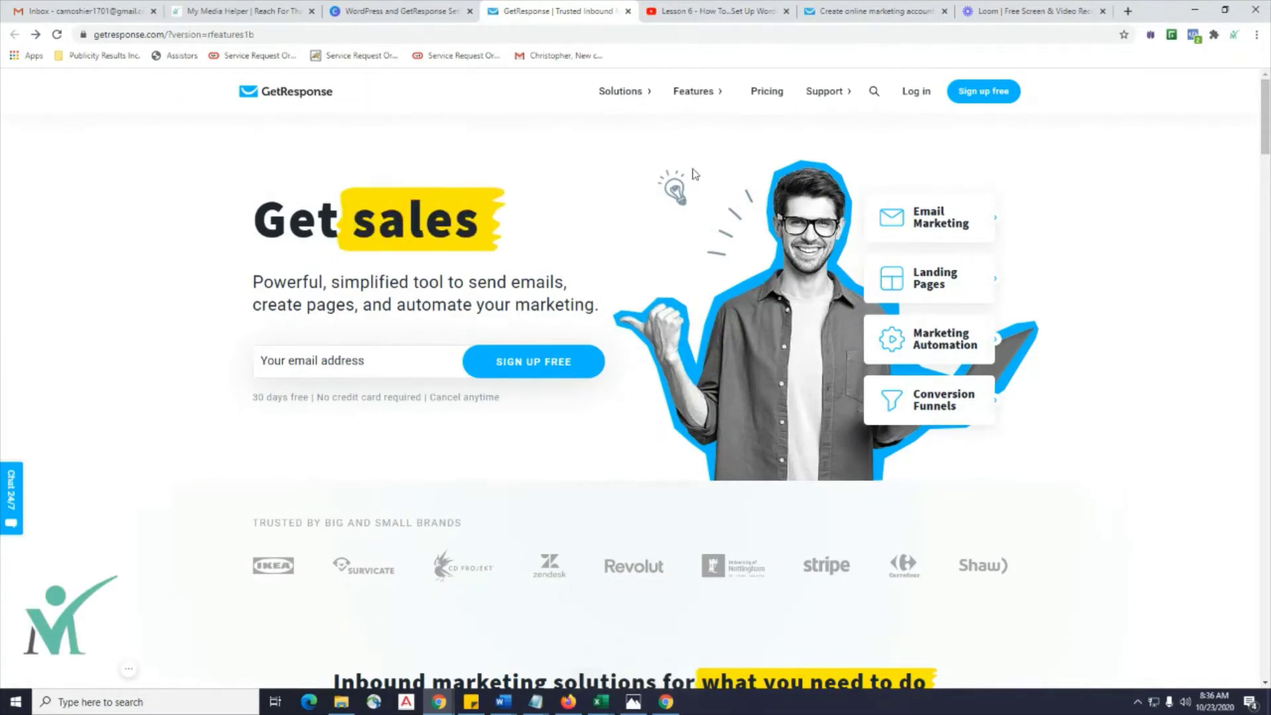
{"action": "left_click", "coordinate": [916, 93]}
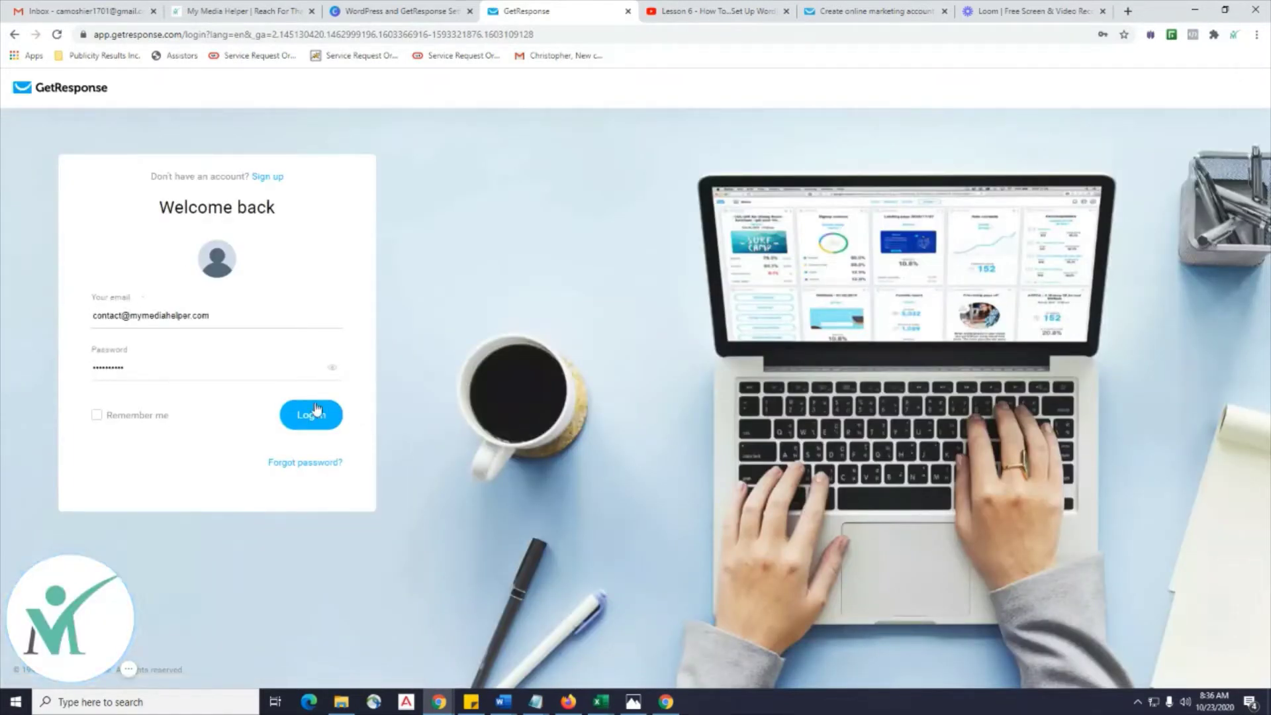
{"action": "left_click", "coordinate": [296, 421]}
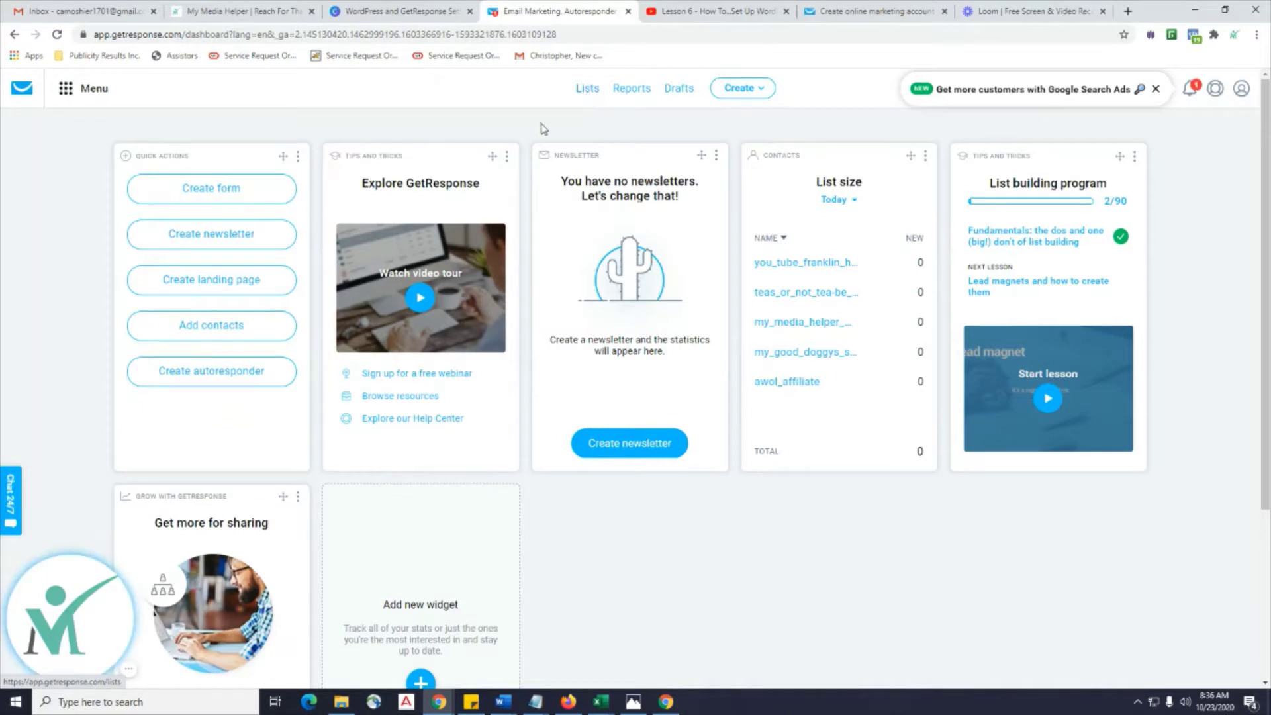
Open Lists, review the existing lists' names and creation dates, and start a new list.
{"action": "left_click", "coordinate": [587, 90]}
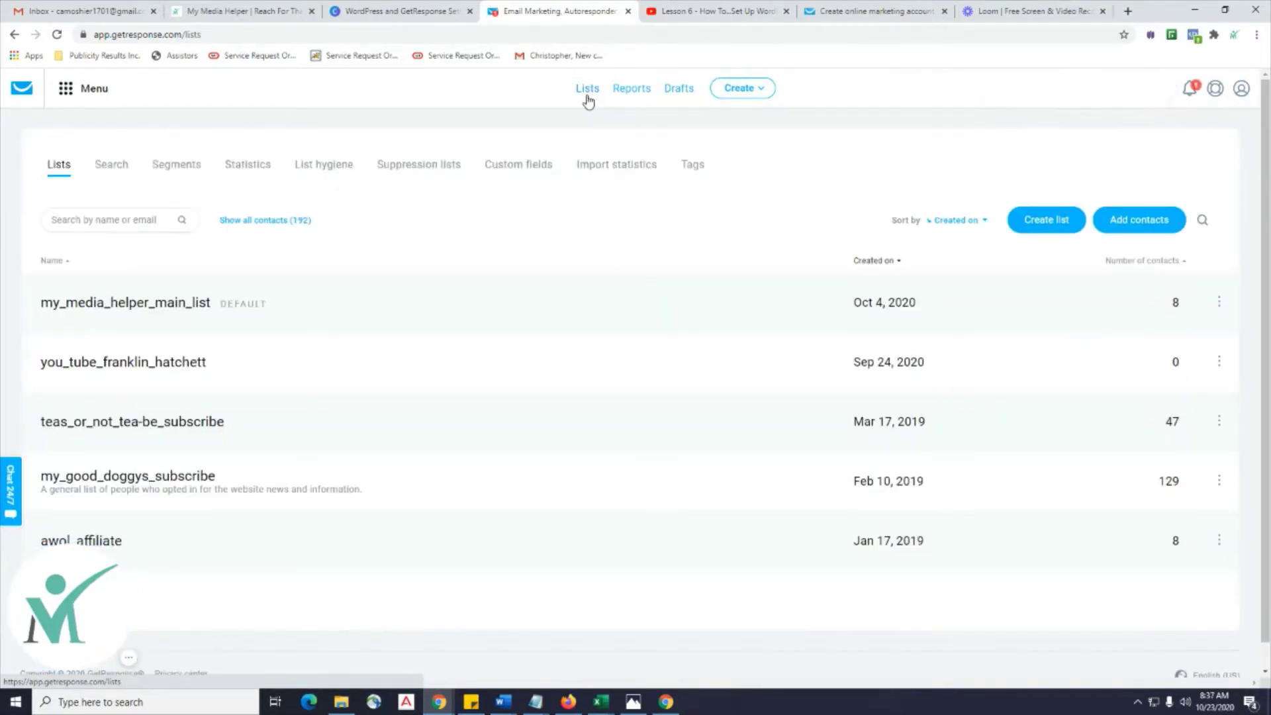
{"action": "scroll", "coordinate": [542, 335], "scroll_direction": "down", "scroll_amount": 1}
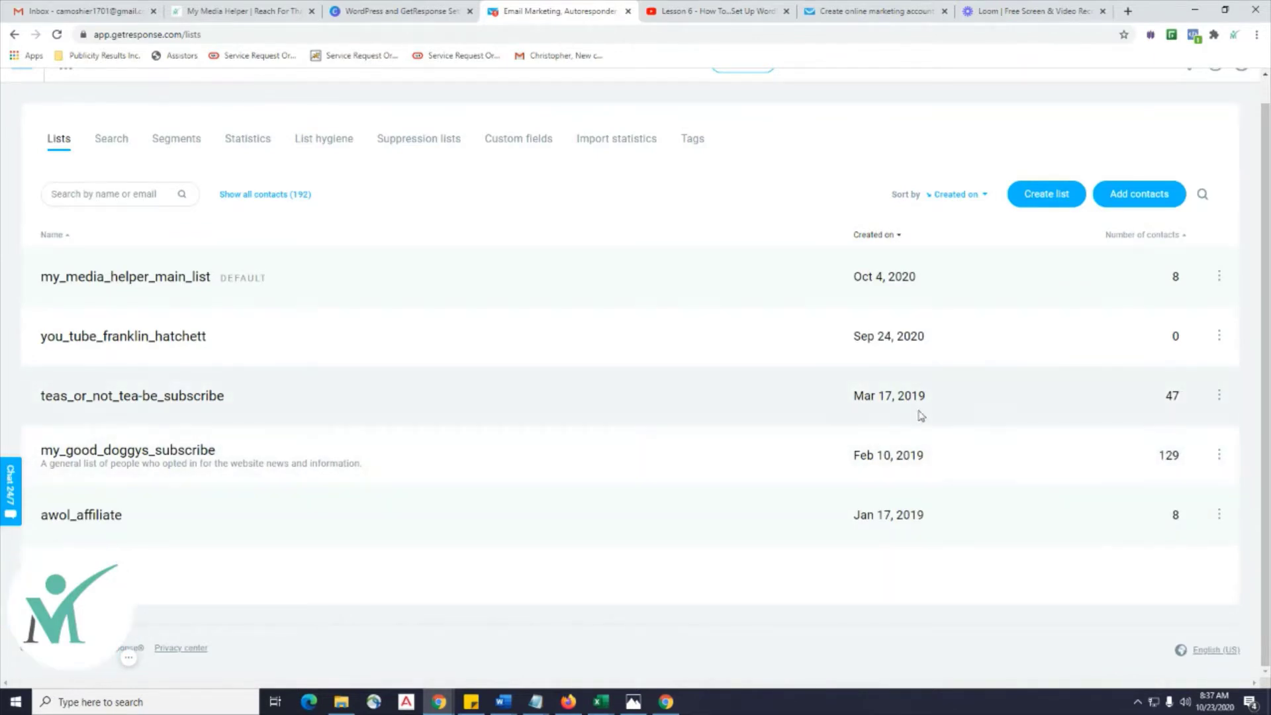
{"action": "left_click_drag", "start_coordinate": [930, 401], "coordinate": [874, 394]}
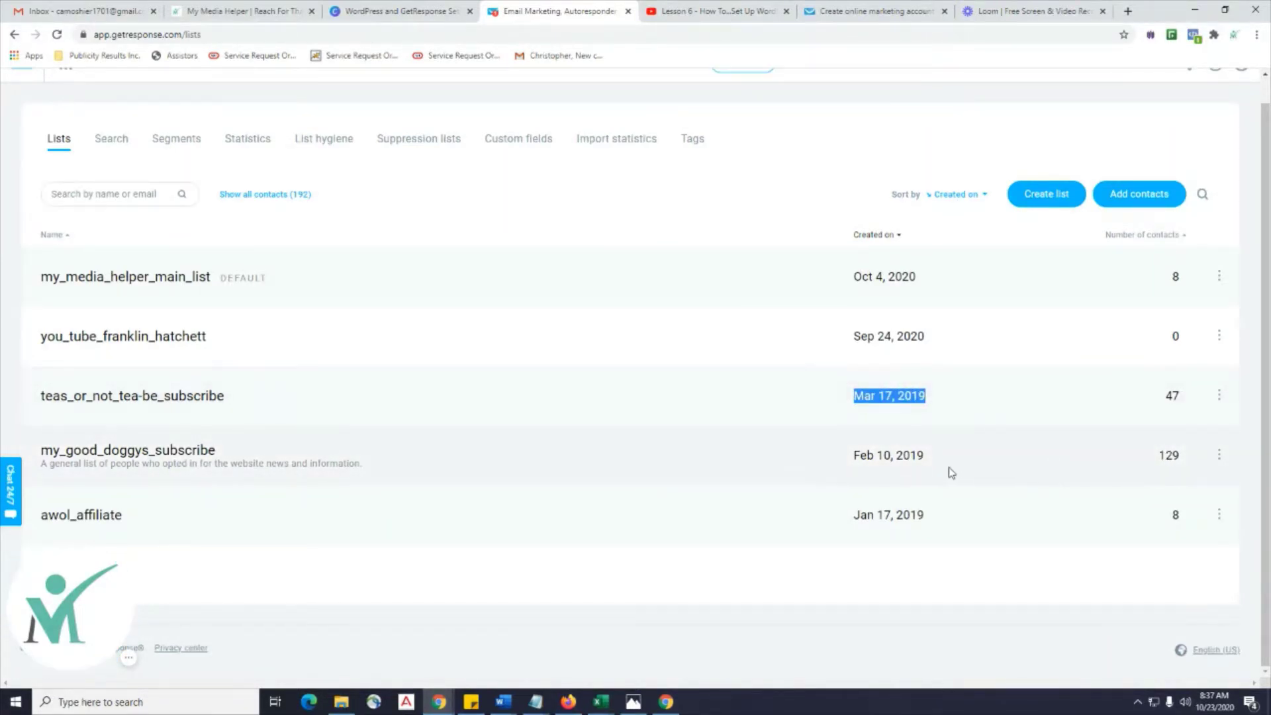
{"action": "left_click_drag", "start_coordinate": [927, 457], "coordinate": [853, 455]}
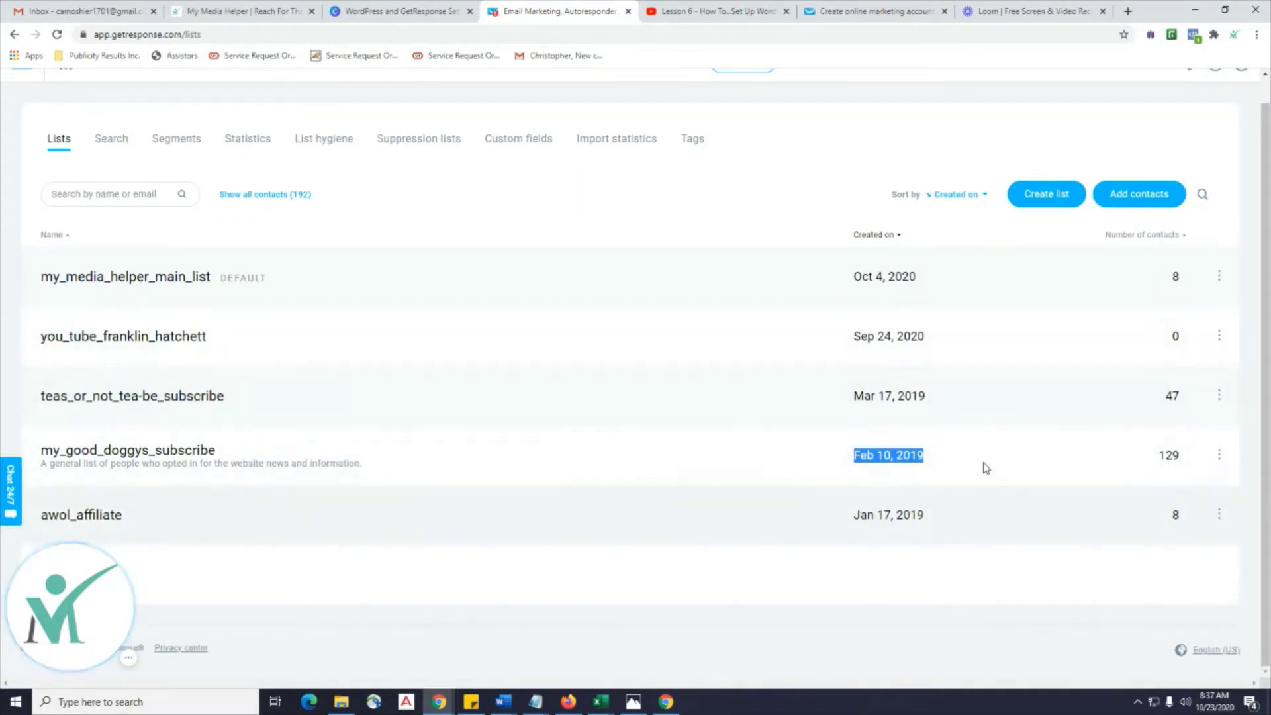
{"action": "left_click_drag", "start_coordinate": [938, 408], "coordinate": [841, 394]}
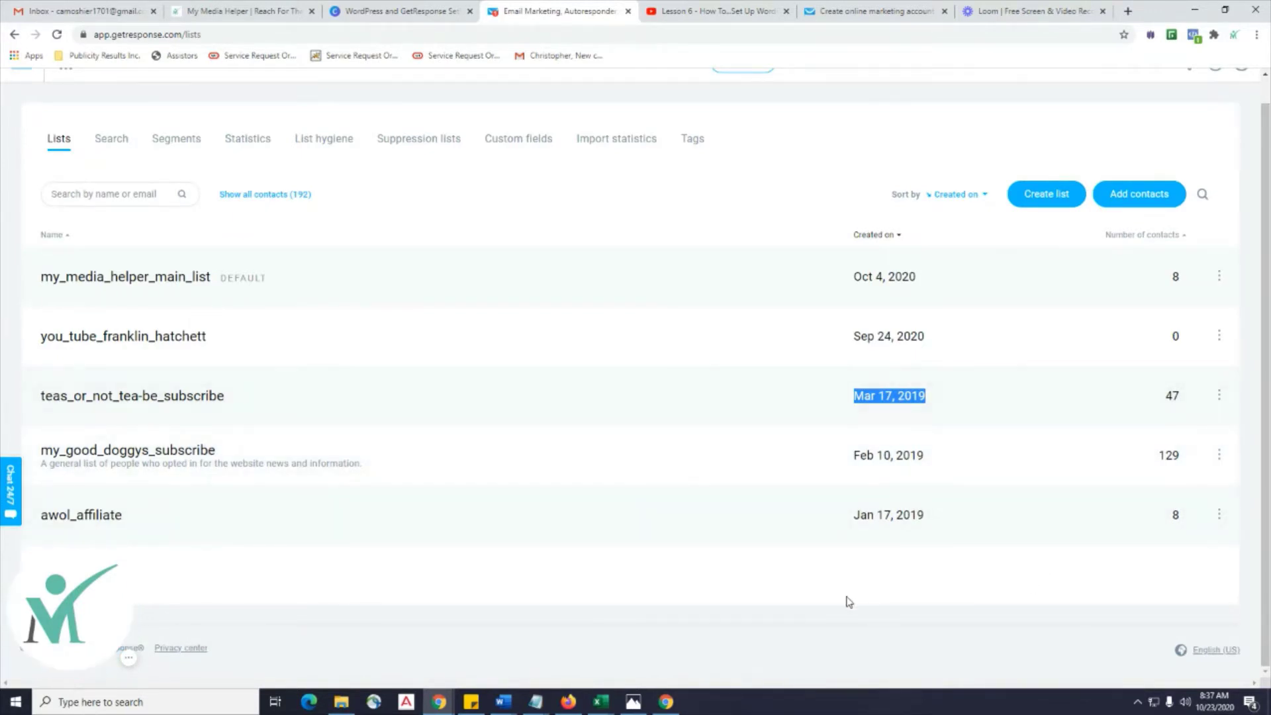
{"action": "left_click", "coordinate": [837, 596]}
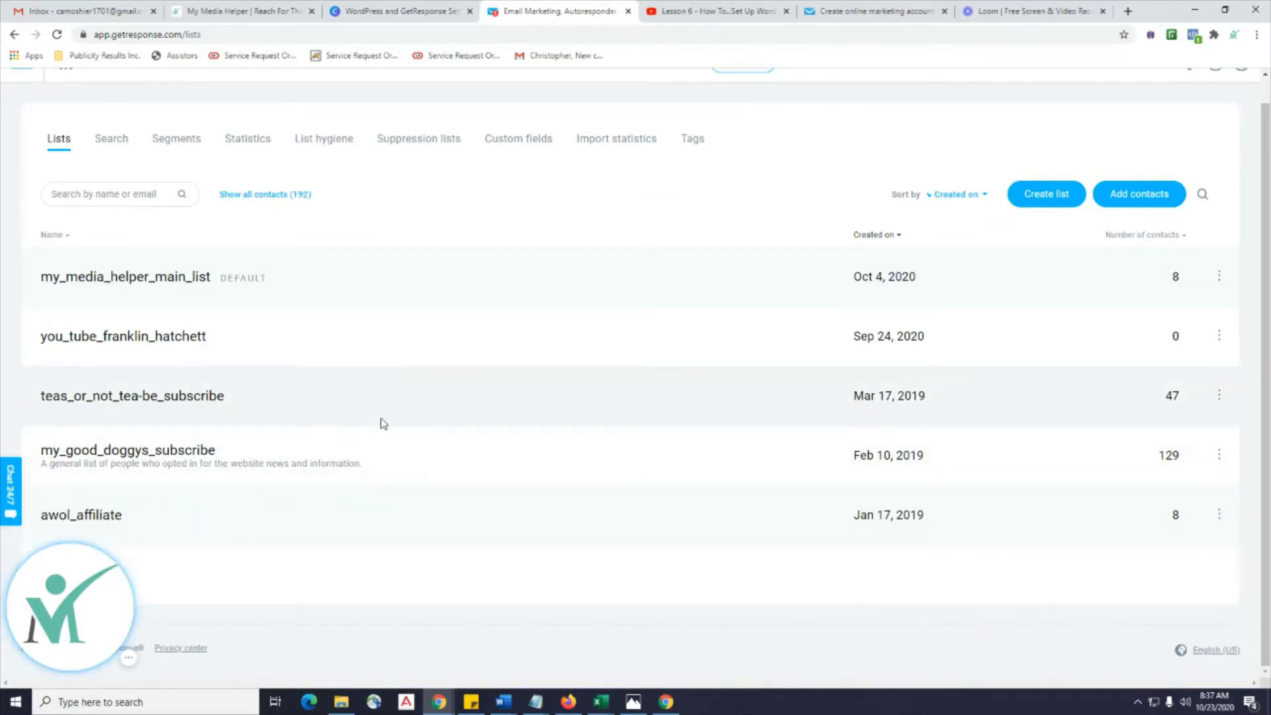
{"action": "left_click_drag", "start_coordinate": [277, 286], "coordinate": [40, 283]}
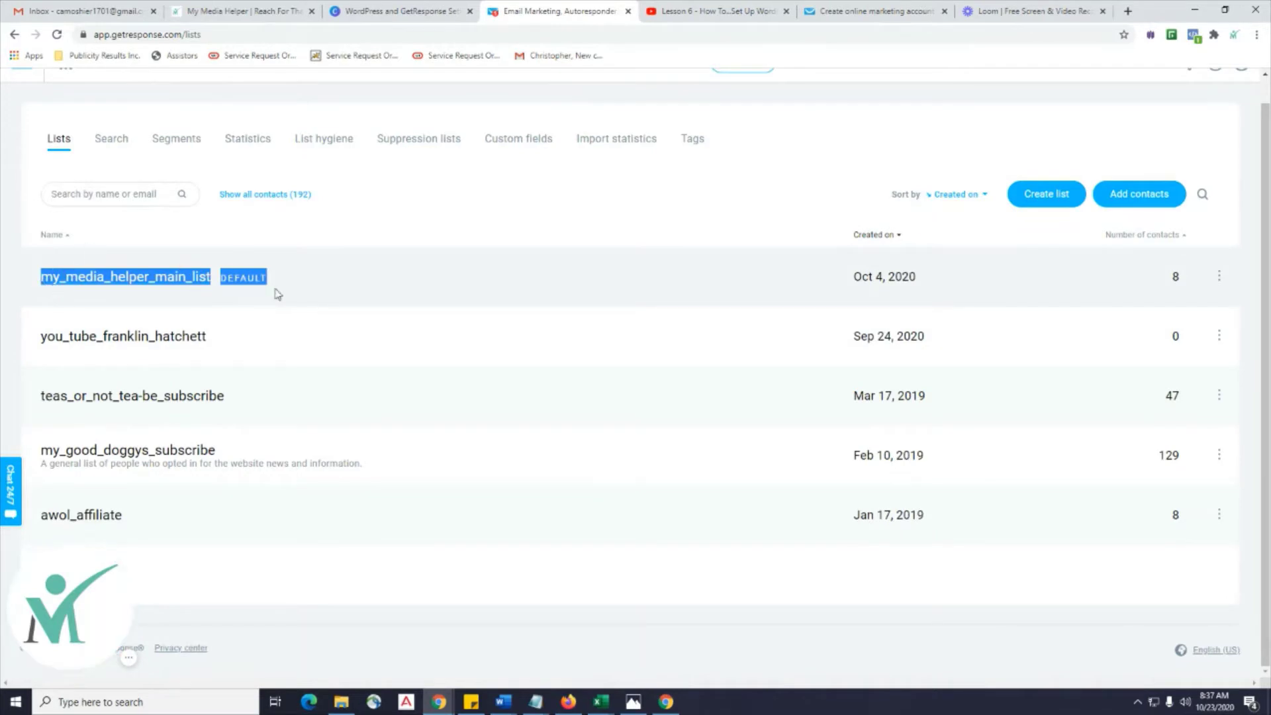
{"action": "left_click", "coordinate": [595, 577]}
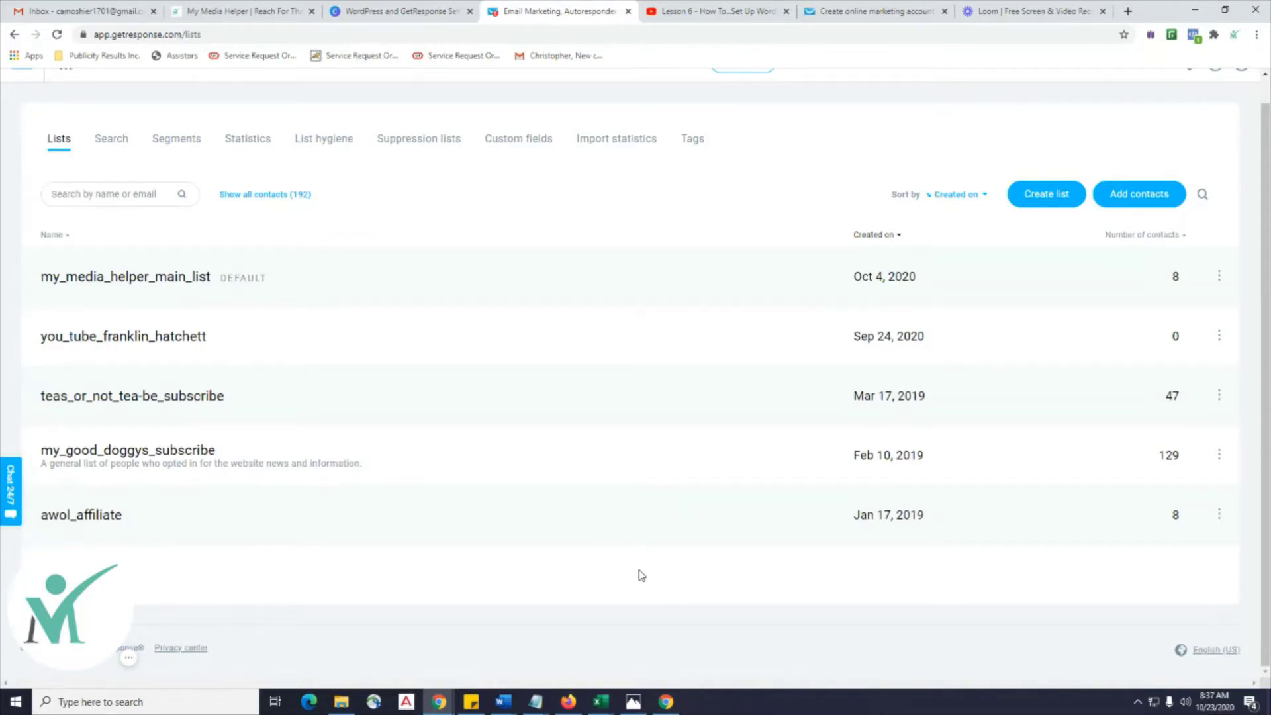
{"action": "left_click", "coordinate": [1052, 203]}
Name the new list krown_kayak, create it and scroll up to see it listed.
{"action": "left_click", "coordinate": [559, 240]}
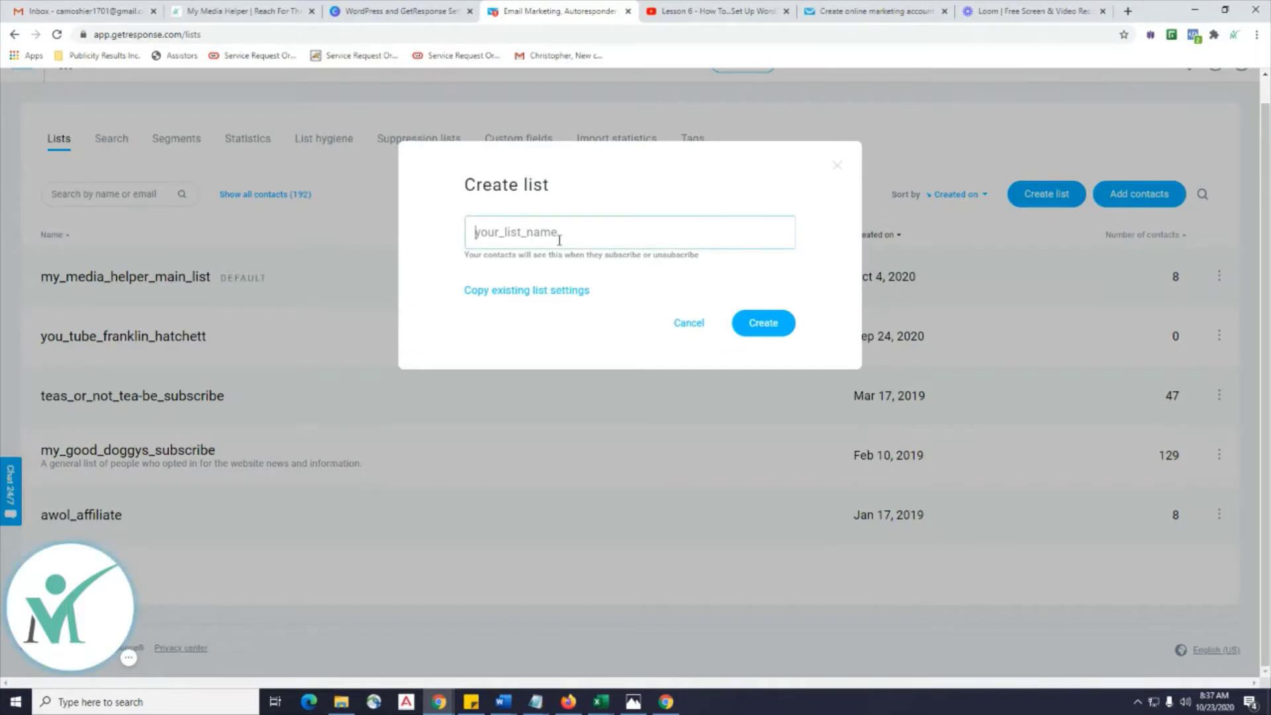
{"action": "type", "text": "krown"}
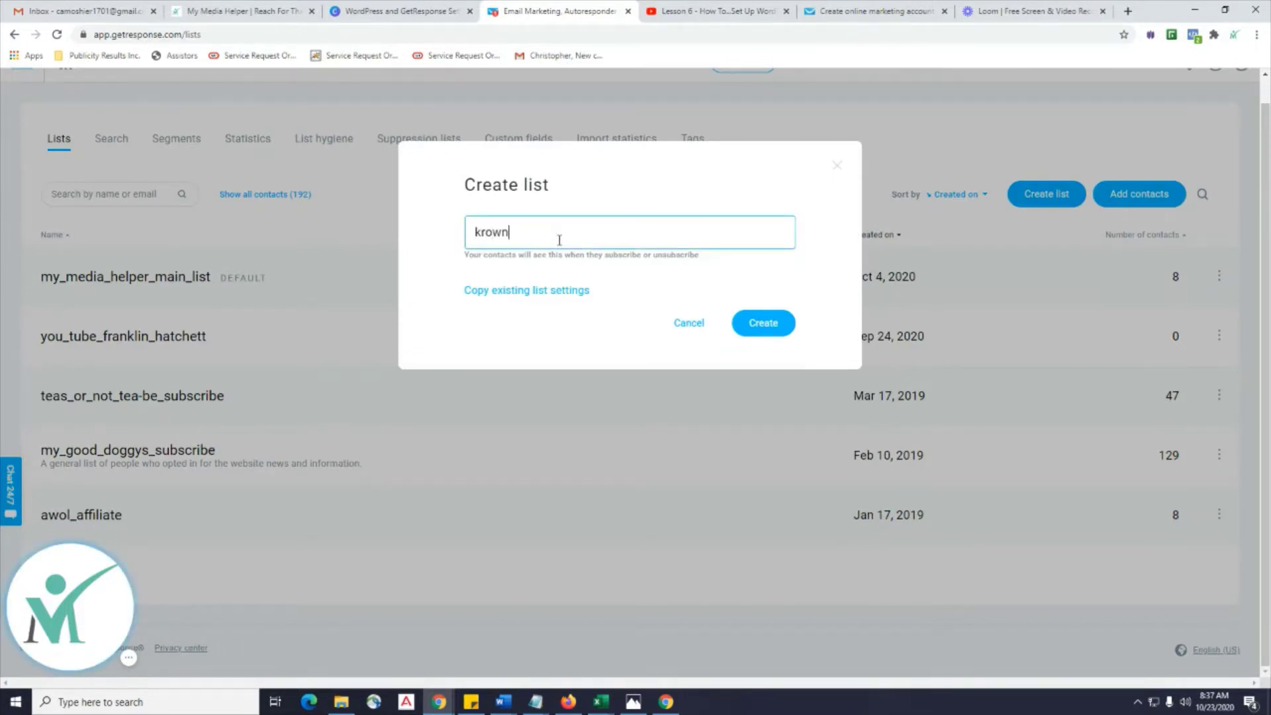
{"action": "type", "text": "_kayak"}
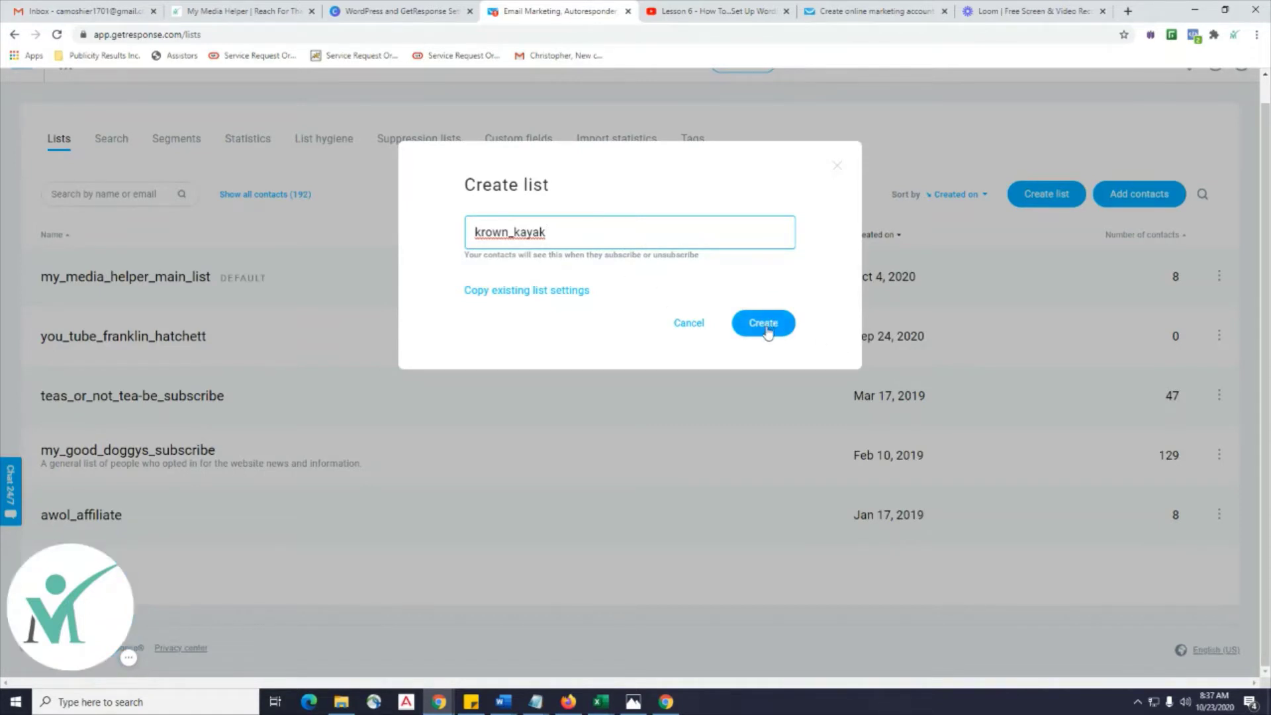
{"action": "left_click", "coordinate": [762, 330]}
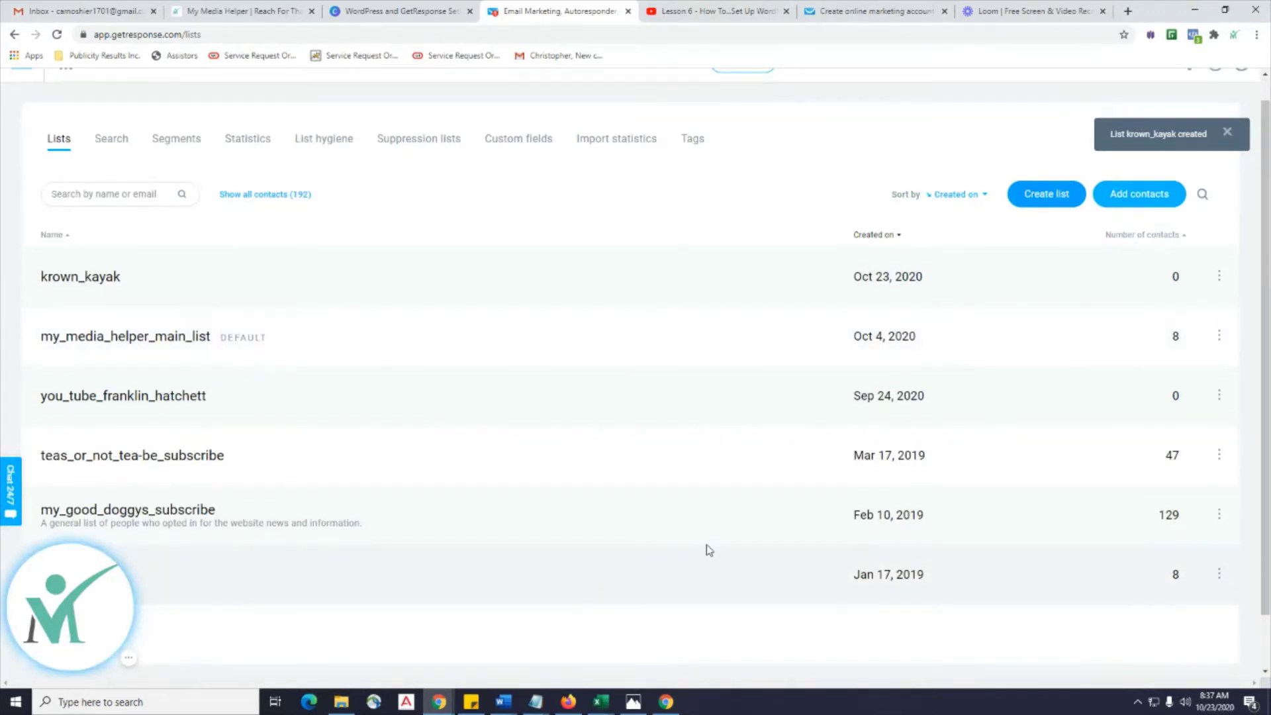
{"action": "scroll", "coordinate": [788, 526], "scroll_direction": "up", "scroll_amount": 1}
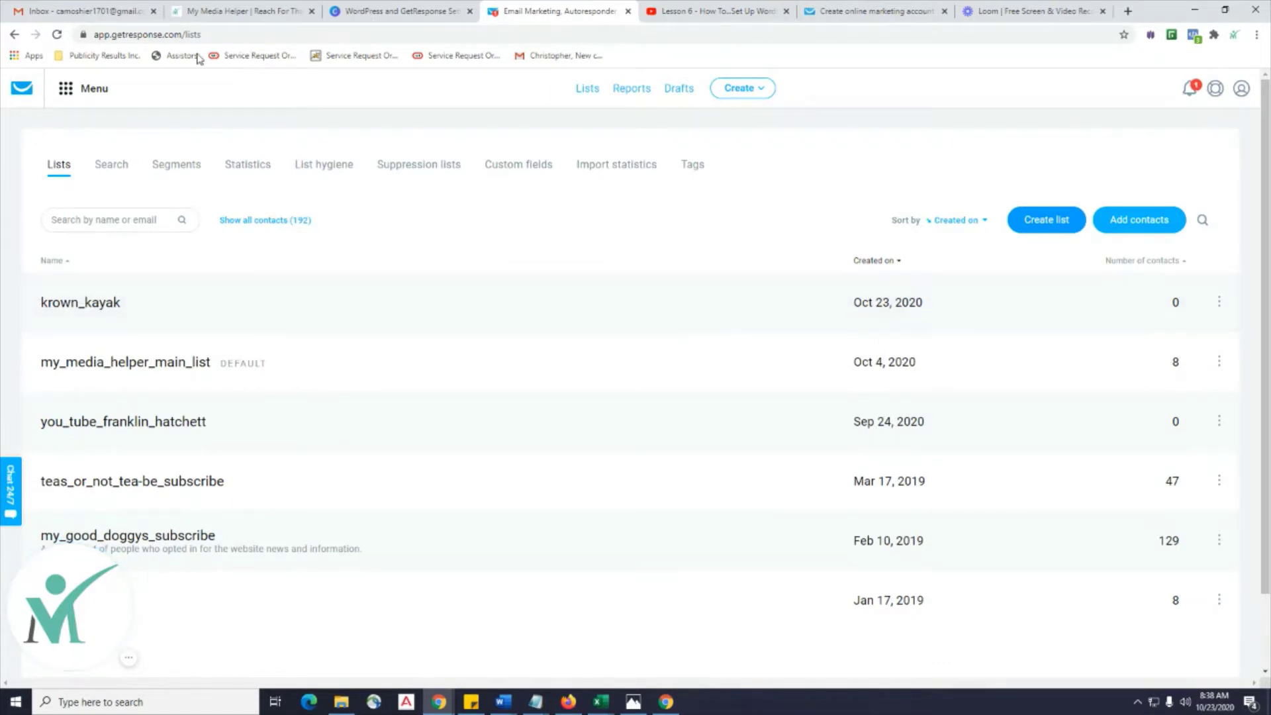
Go to Forms and surveys under Growth tools and scroll through the existing forms.
{"action": "left_click", "coordinate": [76, 89]}
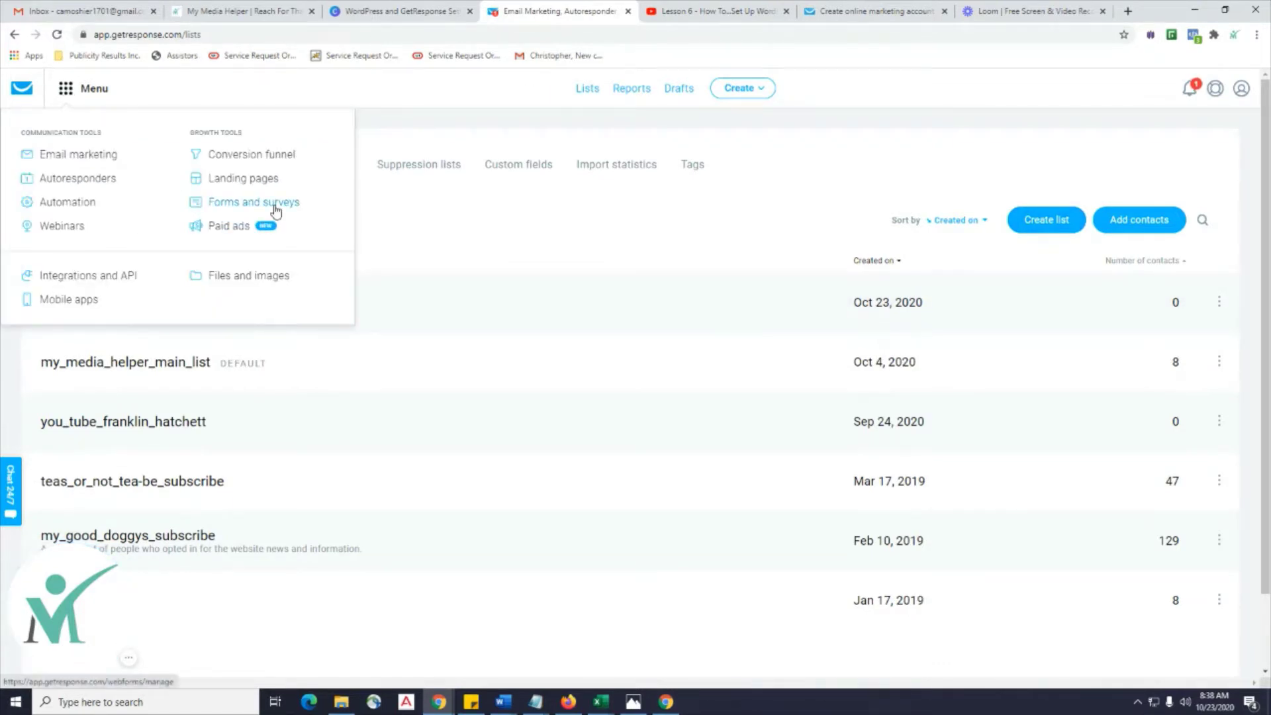
{"action": "left_click", "coordinate": [274, 207]}
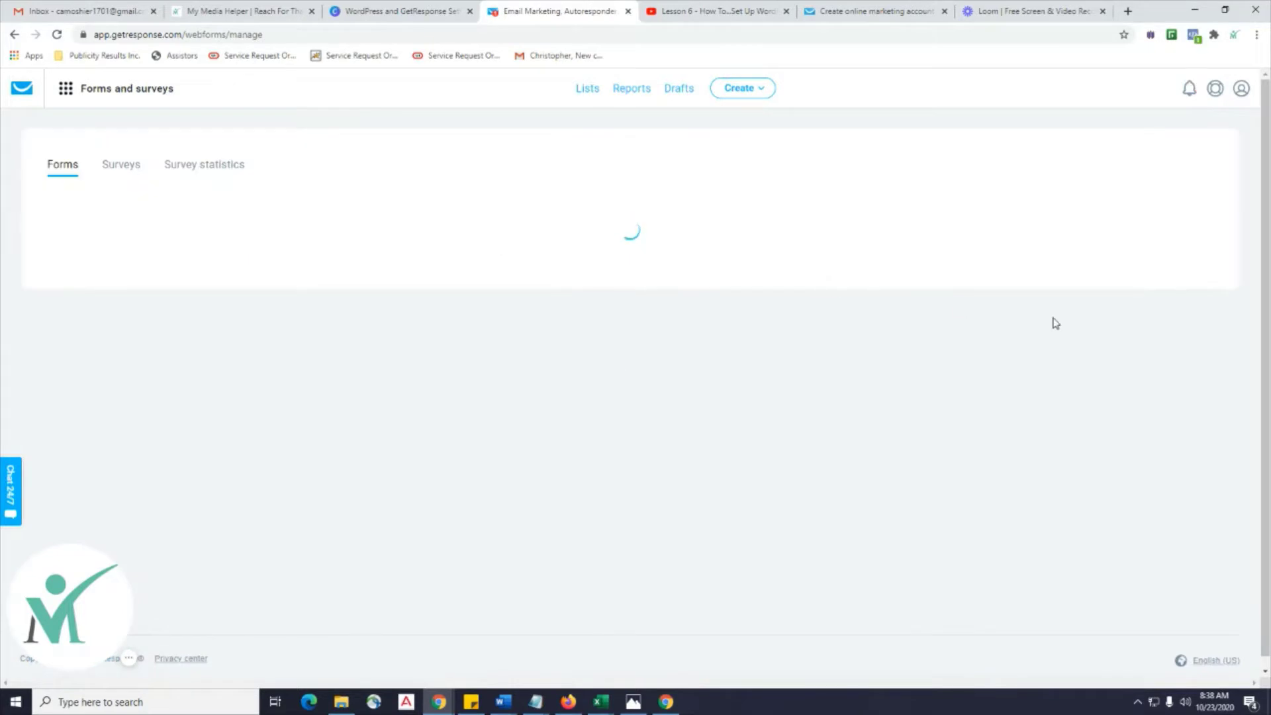
{"action": "scroll", "coordinate": [1055, 323], "scroll_direction": "down", "scroll_amount": 3}
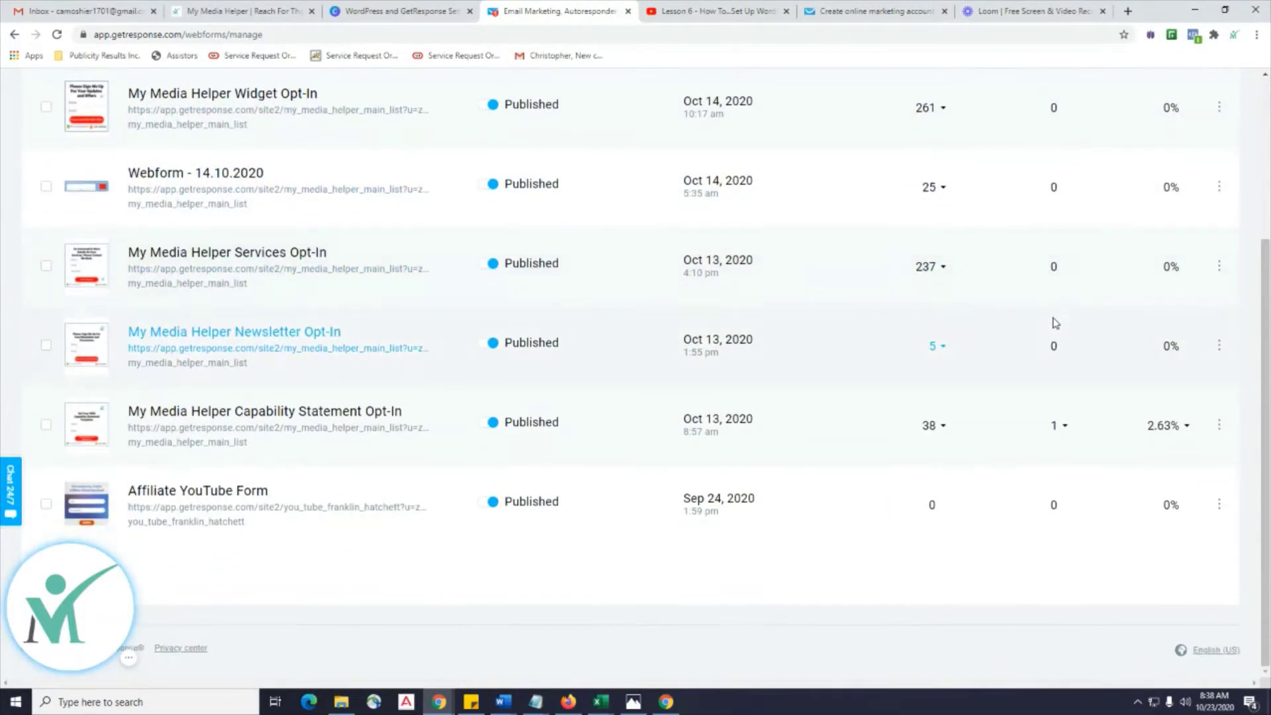
{"action": "scroll", "coordinate": [1055, 323], "scroll_direction": "up", "scroll_amount": 2}
{"action": "scroll", "coordinate": [1055, 323], "scroll_direction": "up", "scroll_amount": 1}
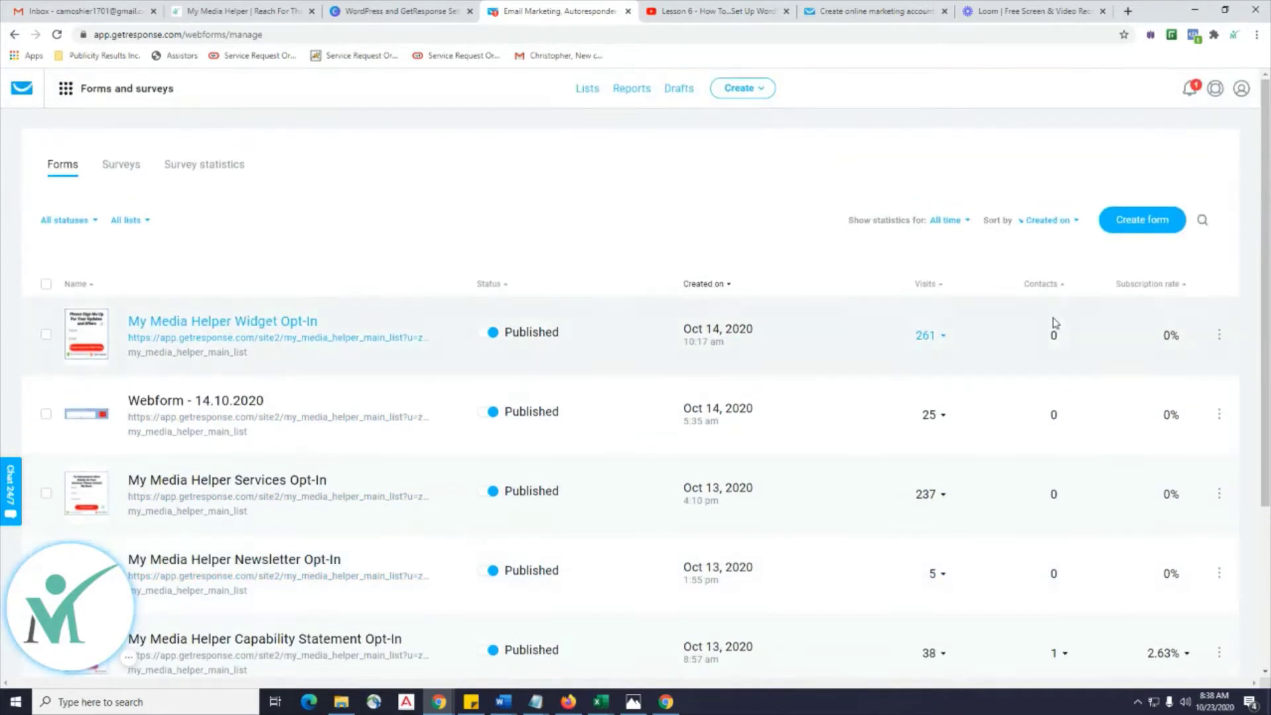
{"action": "scroll", "coordinate": [1055, 323], "scroll_direction": "down", "scroll_amount": 3}
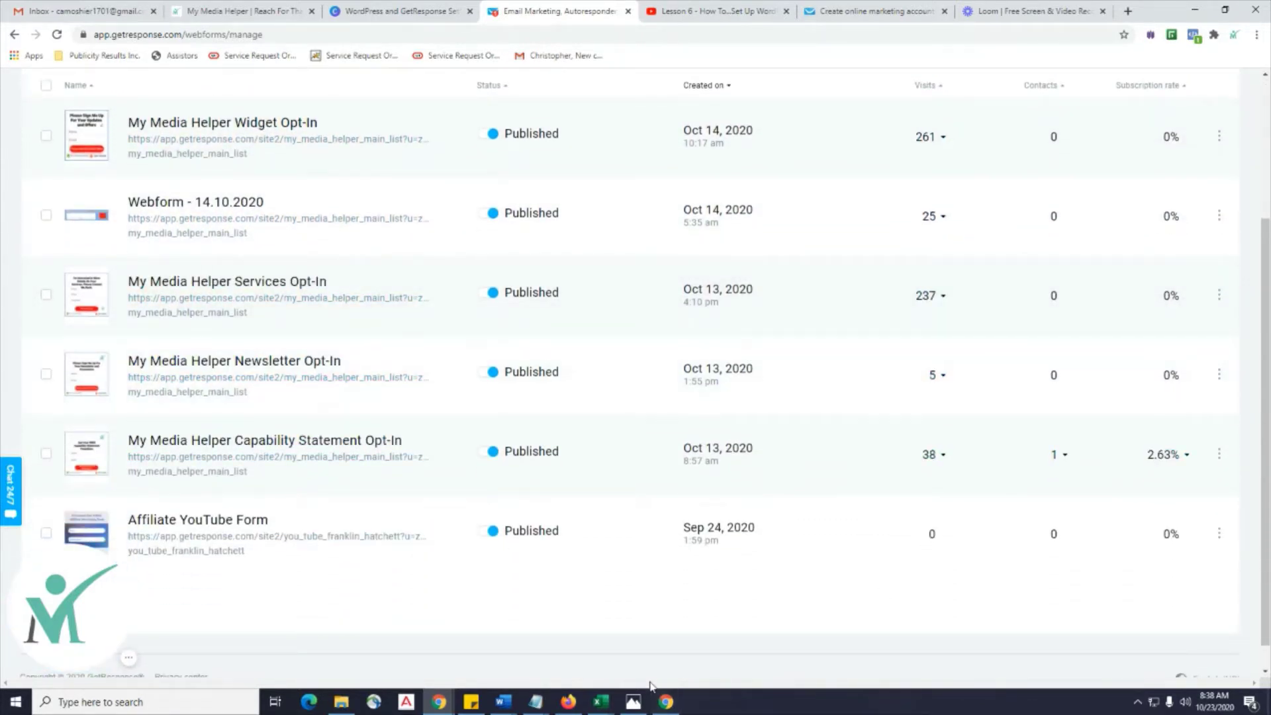
{"action": "scroll", "coordinate": [673, 654], "scroll_direction": "up", "scroll_amount": 1}
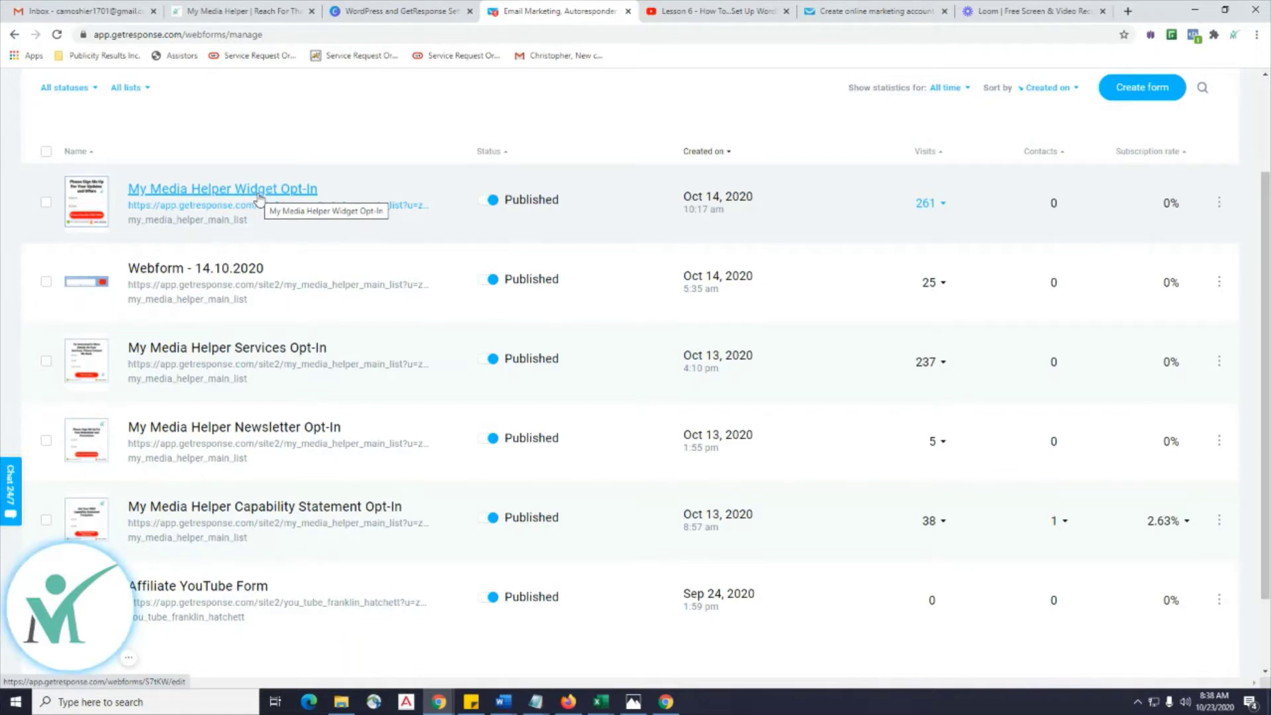
Open the My Media Helper Widget Opt-In form, viewing its addable fields and headline.
{"action": "left_click", "coordinate": [258, 192]}
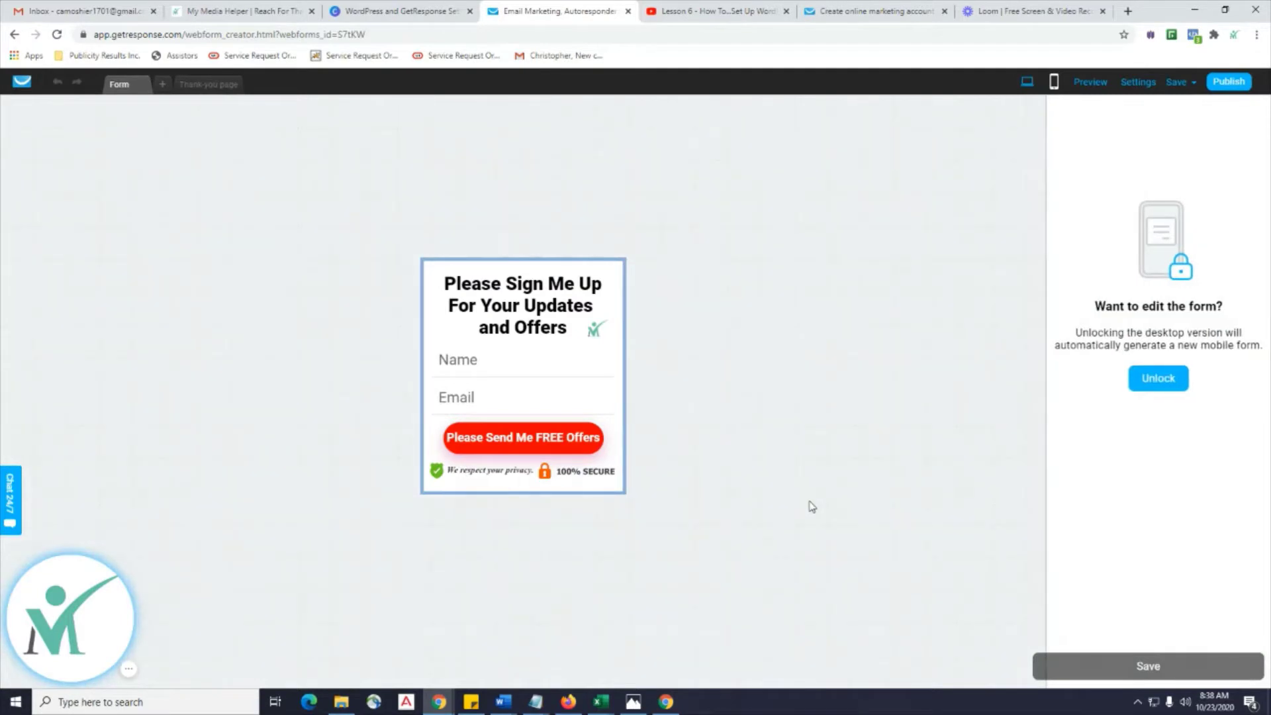
{"action": "left_click", "coordinate": [1167, 388]}
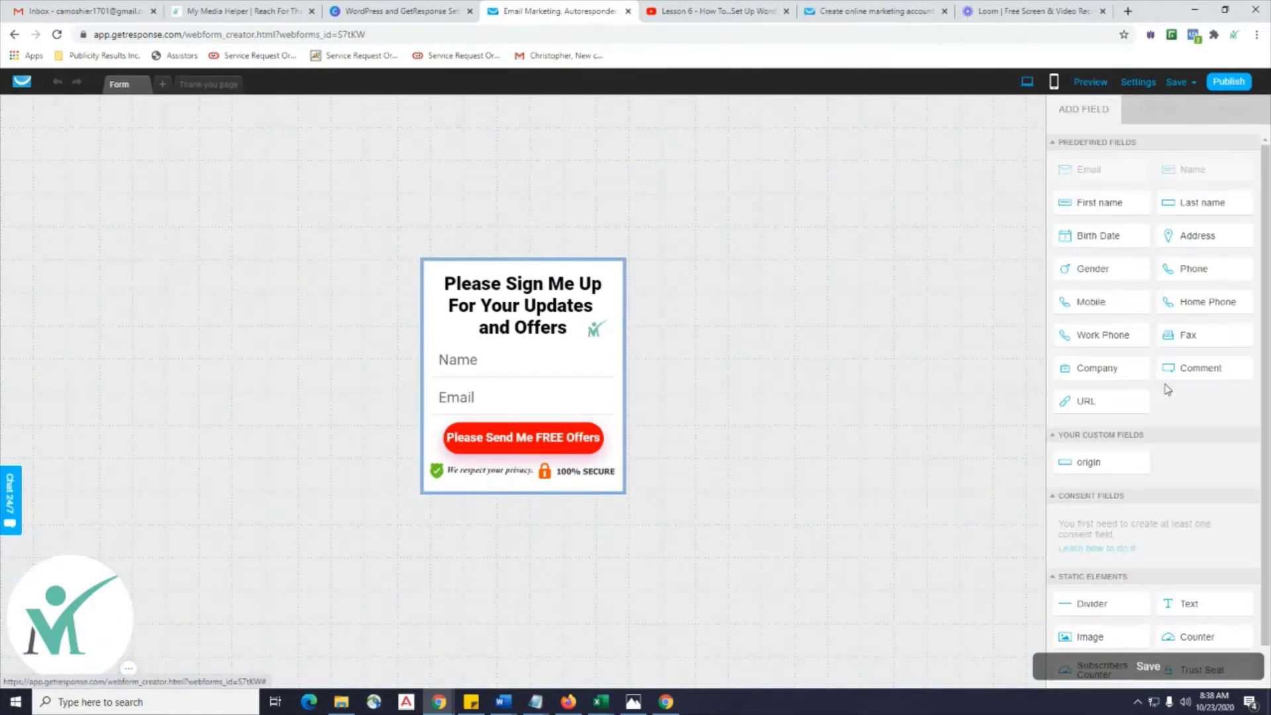
{"action": "left_click", "coordinate": [547, 292]}
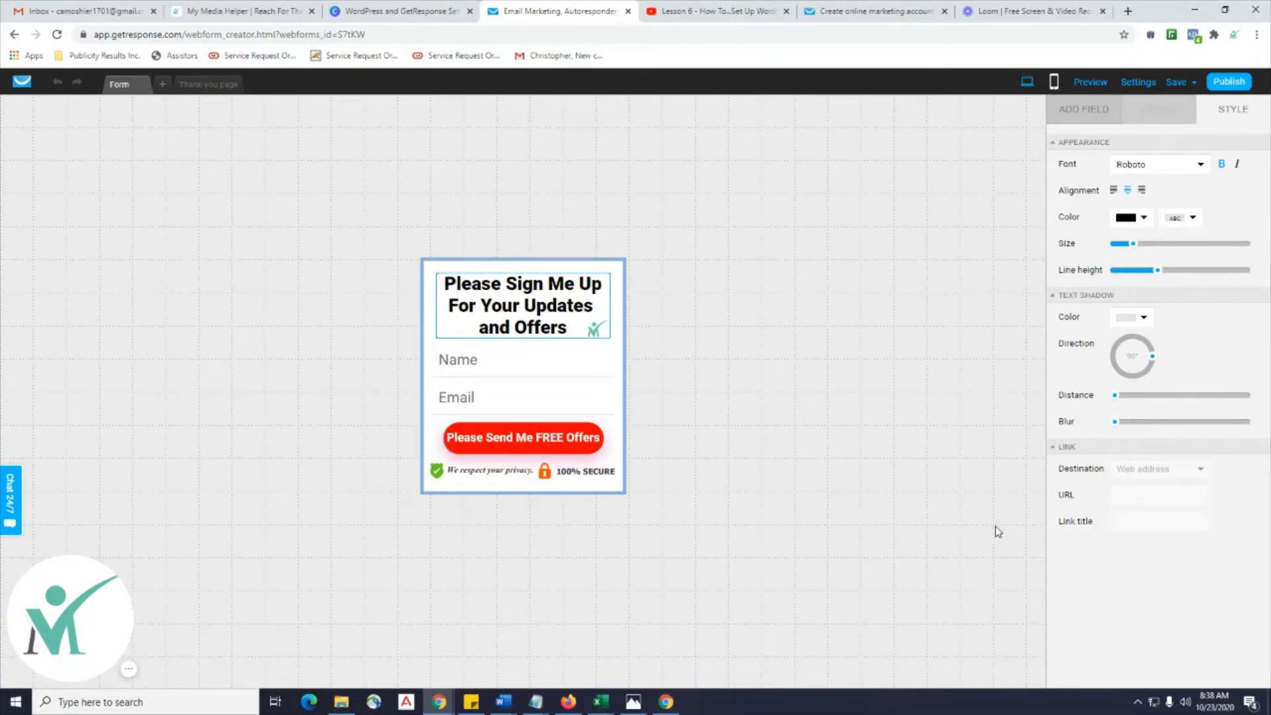
Preview the thank-you page, switch back to the form, and exit to the dashboard.
{"action": "left_click", "coordinate": [203, 86]}
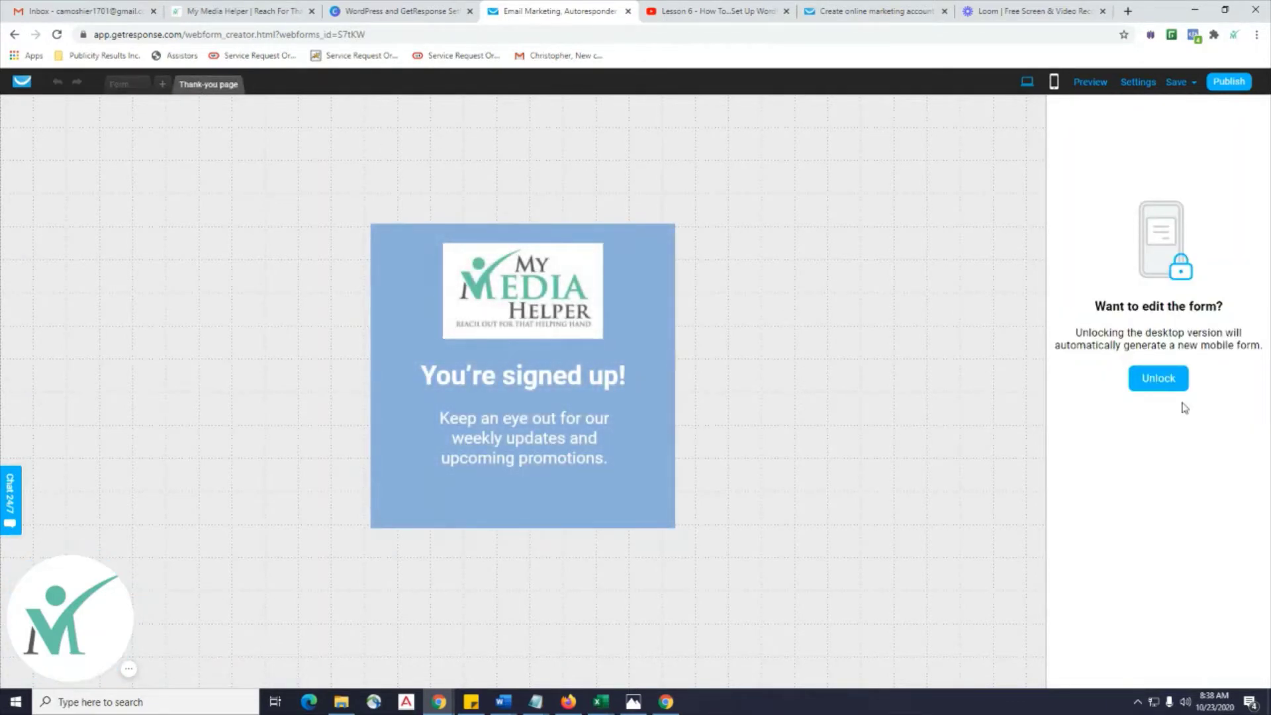
{"action": "left_click", "coordinate": [140, 84]}
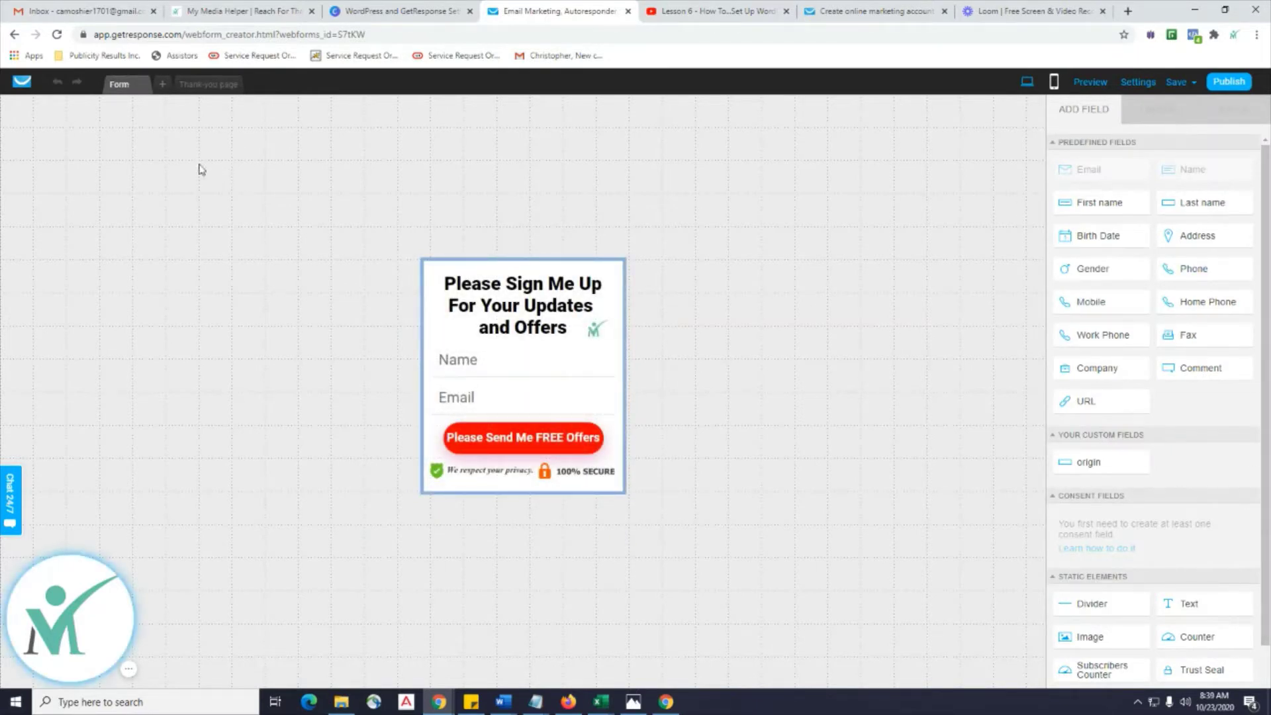
{"action": "left_click", "coordinate": [20, 83]}
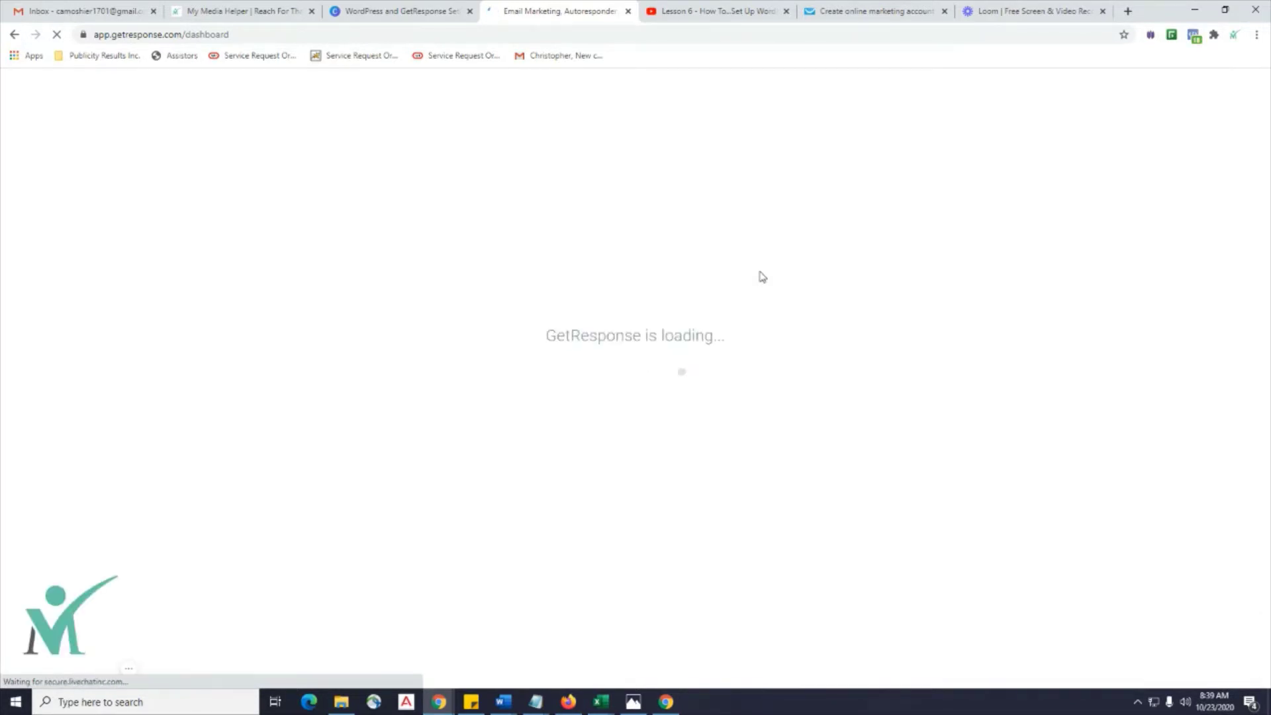
From the dashboard menu, go to Forms and surveys and choose Create form.
{"action": "left_click", "coordinate": [66, 93]}
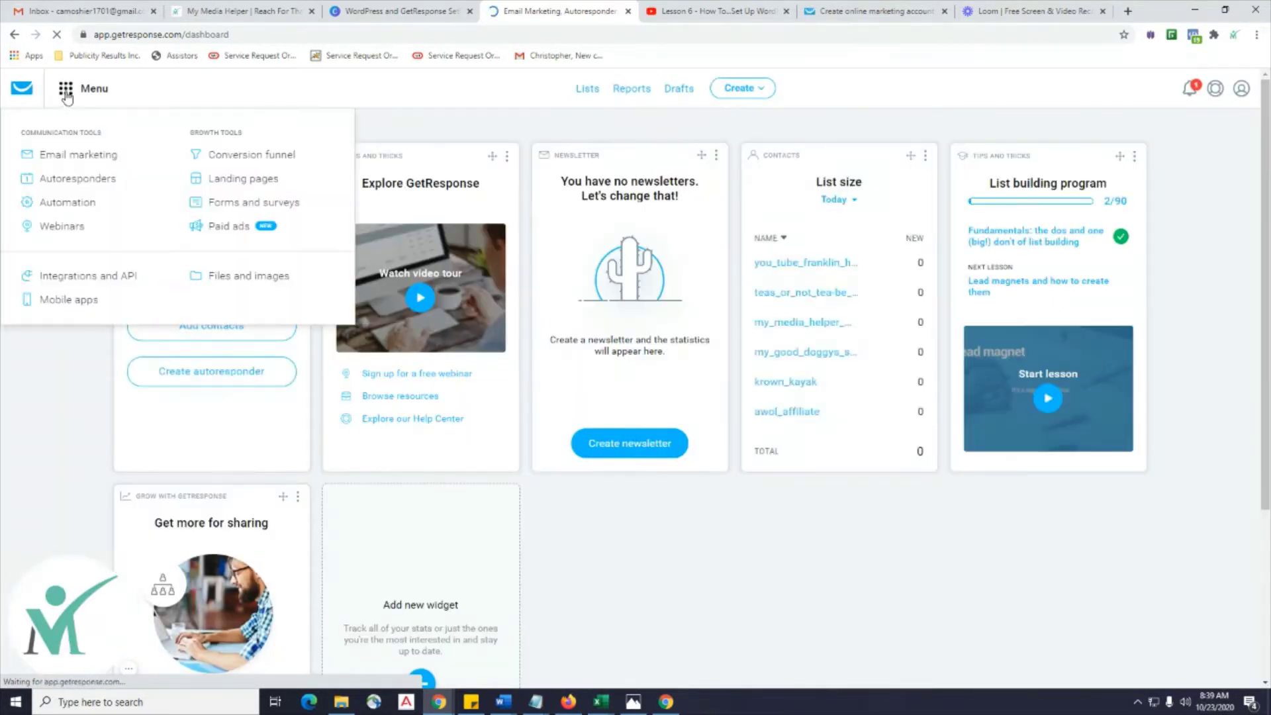
{"action": "left_click", "coordinate": [257, 204]}
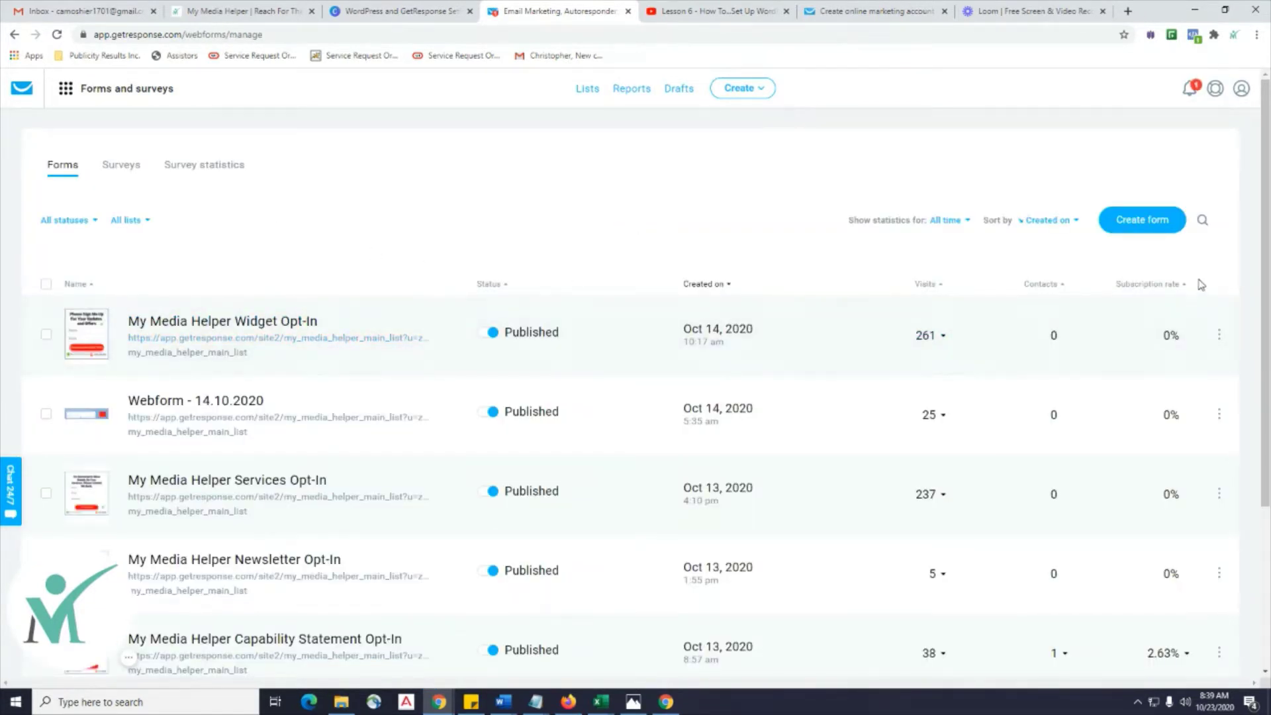
{"action": "left_click", "coordinate": [1144, 227]}
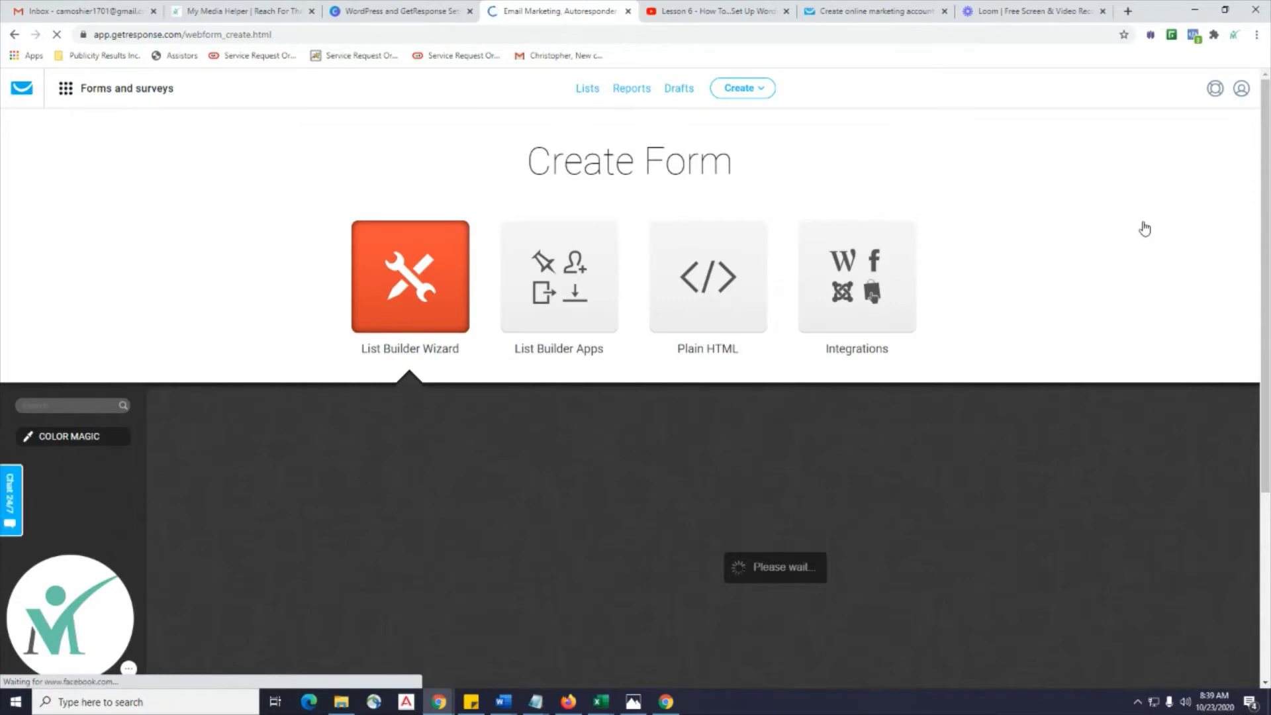
Browse the Newsletter sign-up templates, then bring up the My Media Helper website tab.
{"action": "scroll", "coordinate": [1012, 303], "scroll_direction": "down", "scroll_amount": 1}
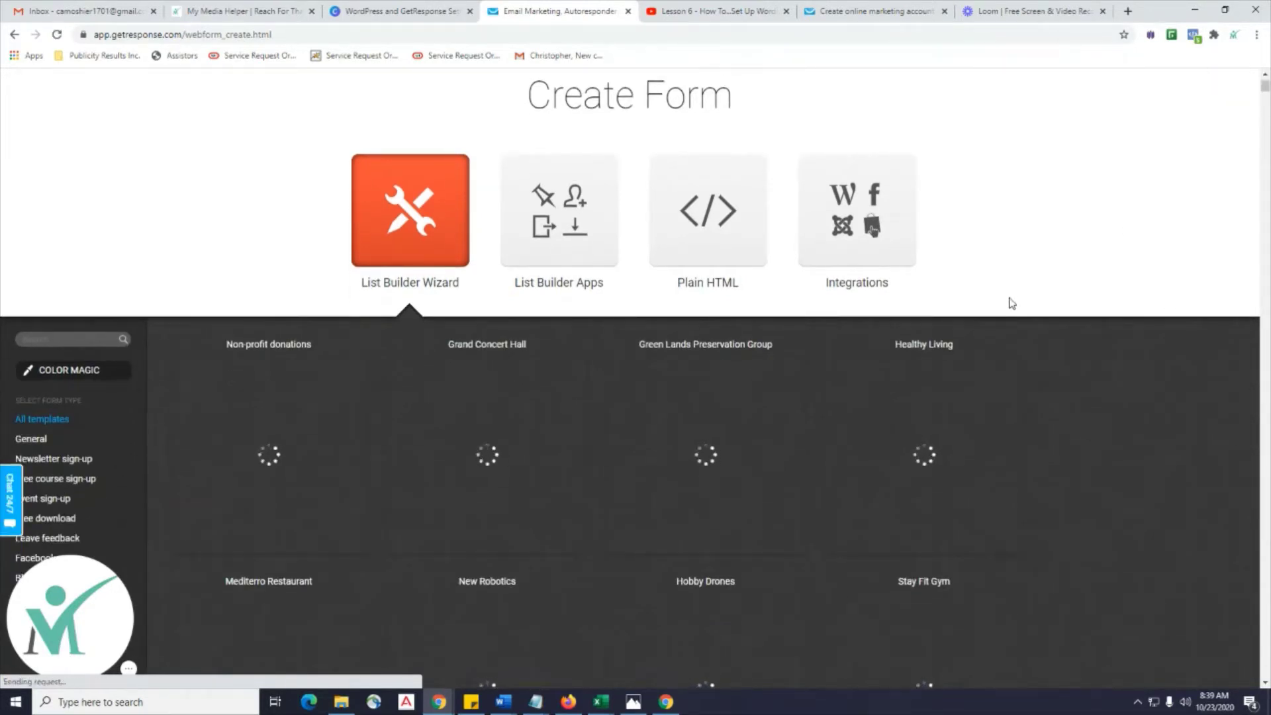
{"action": "scroll", "coordinate": [1012, 303], "scroll_direction": "down", "scroll_amount": 1}
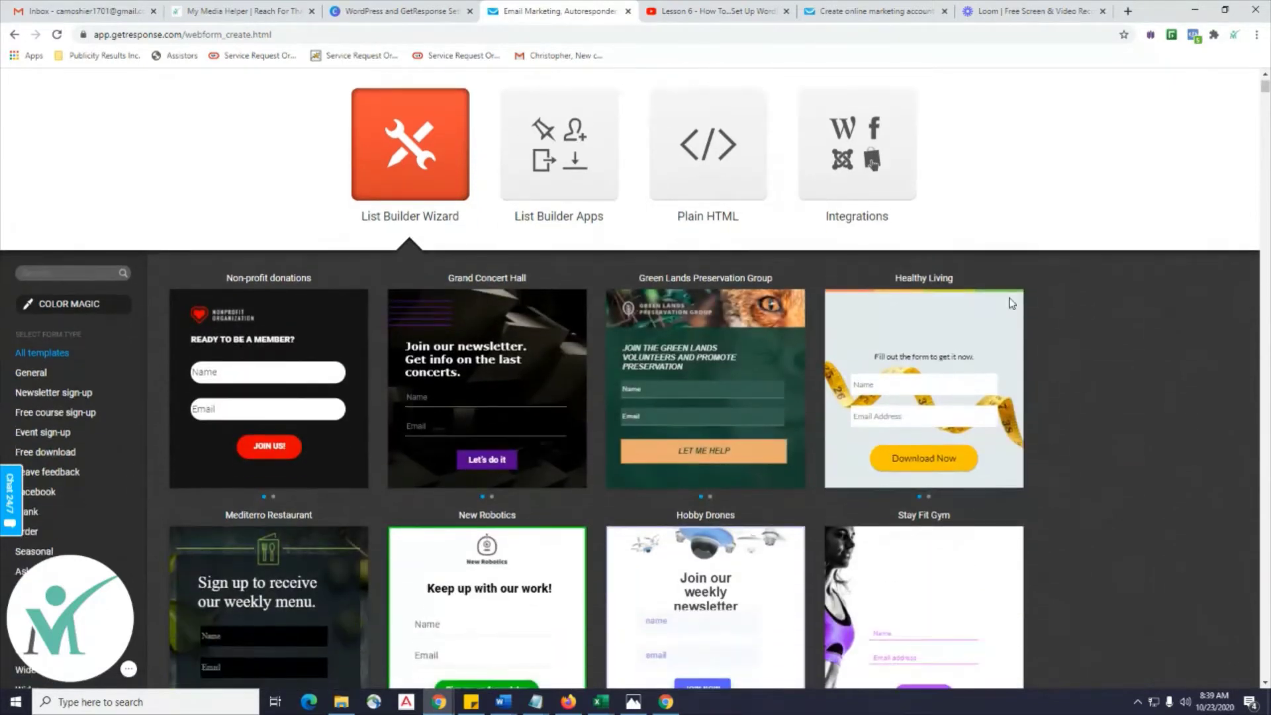
{"action": "scroll", "coordinate": [1012, 303], "scroll_direction": "down", "scroll_amount": 3}
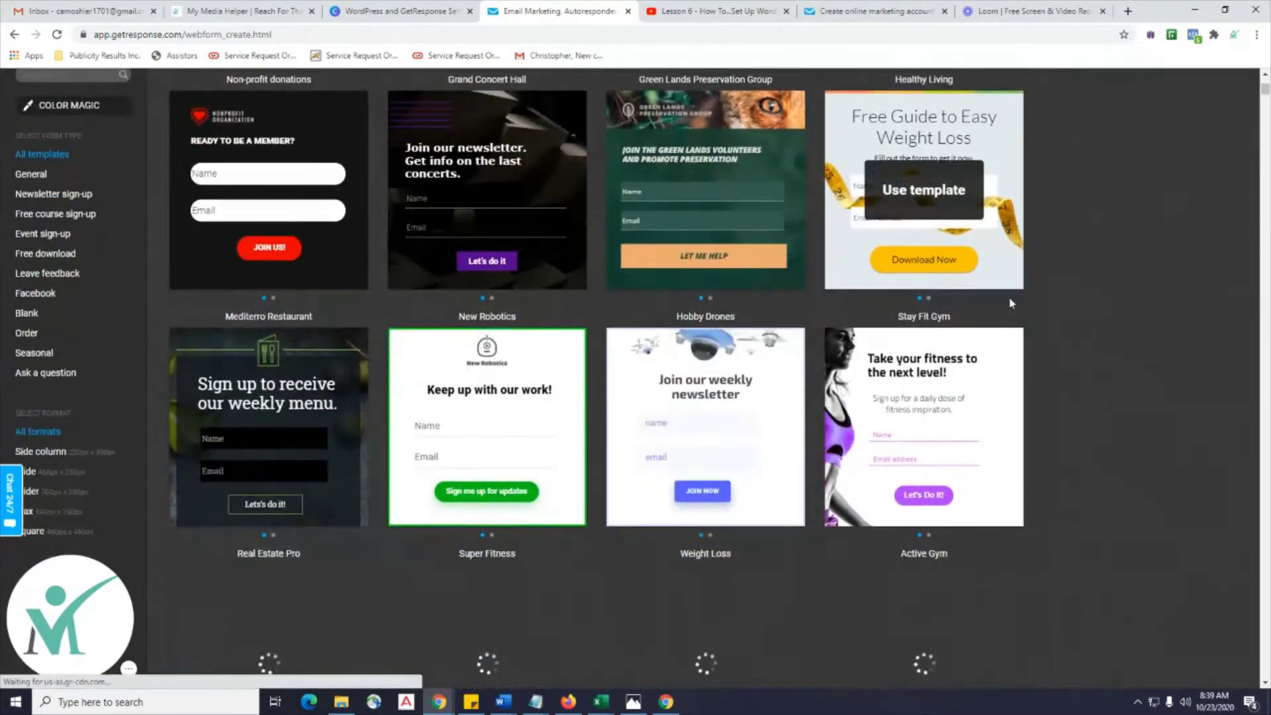
{"action": "scroll", "coordinate": [1012, 303], "scroll_direction": "down", "scroll_amount": 3}
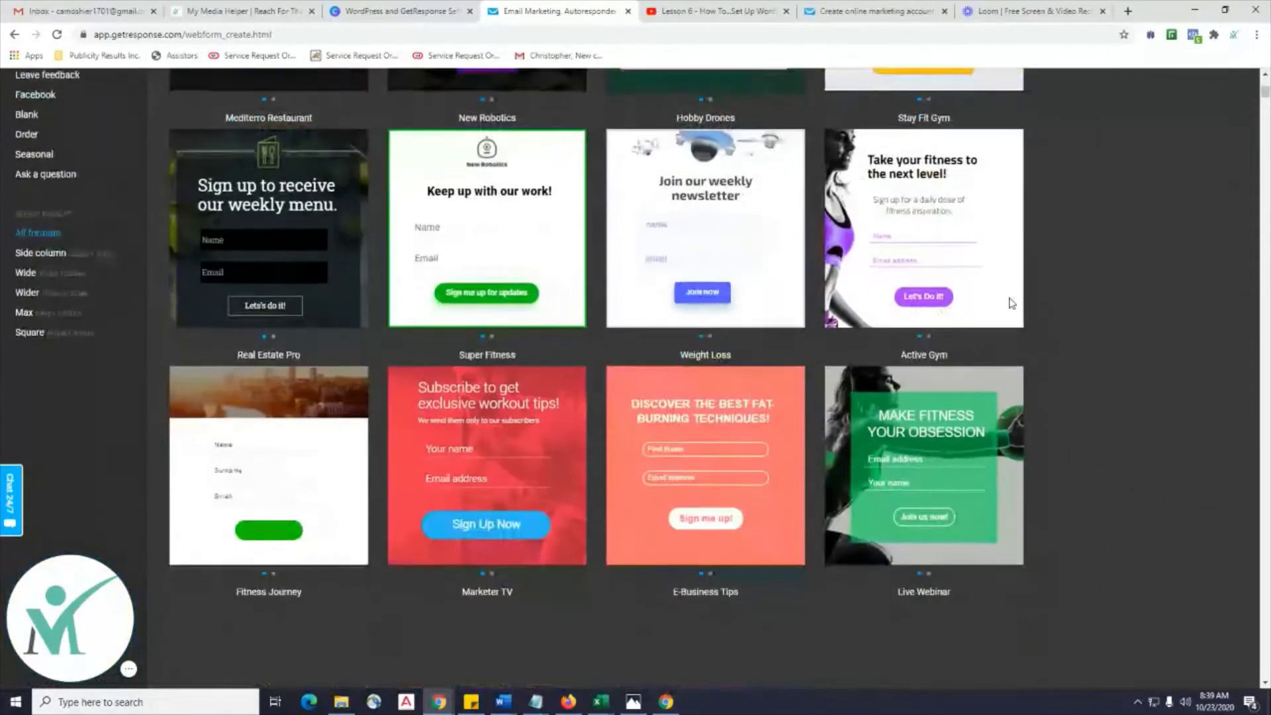
{"action": "scroll", "coordinate": [1011, 303], "scroll_direction": "down", "scroll_amount": 7}
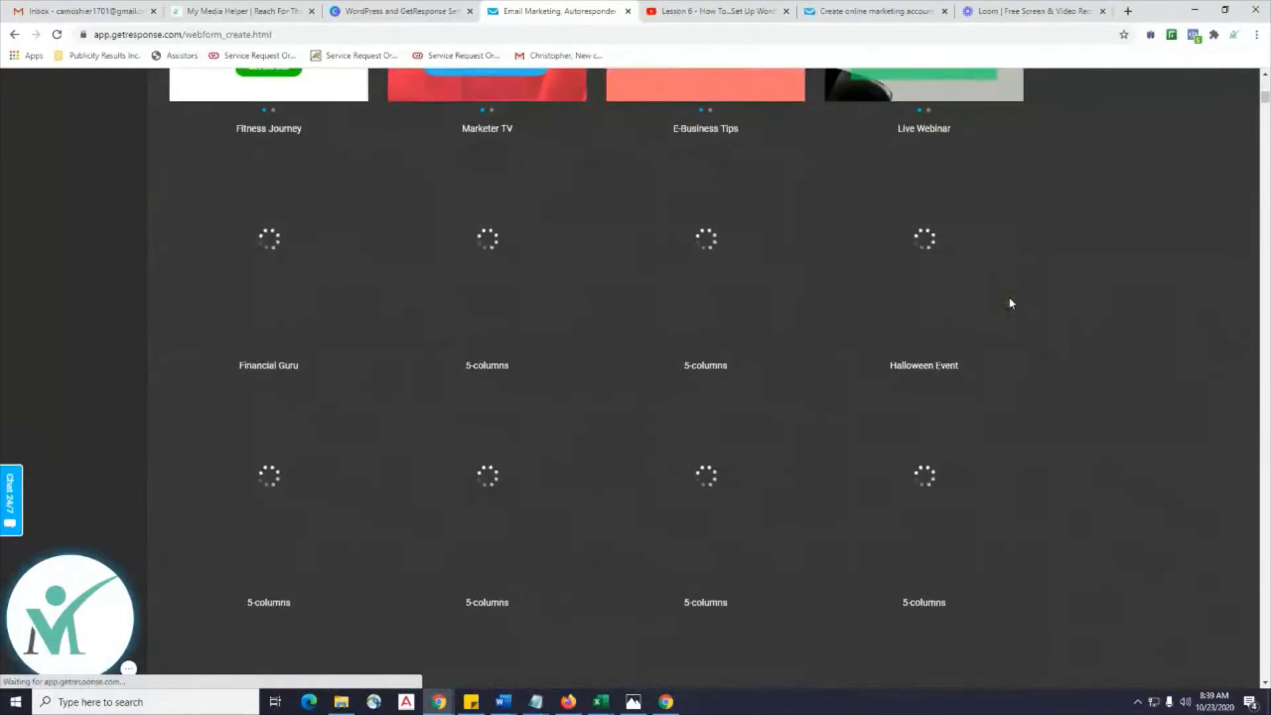
{"action": "scroll", "coordinate": [1009, 303], "scroll_direction": "down", "scroll_amount": 5}
{"action": "scroll", "coordinate": [1009, 303], "scroll_direction": "up", "scroll_amount": 10}
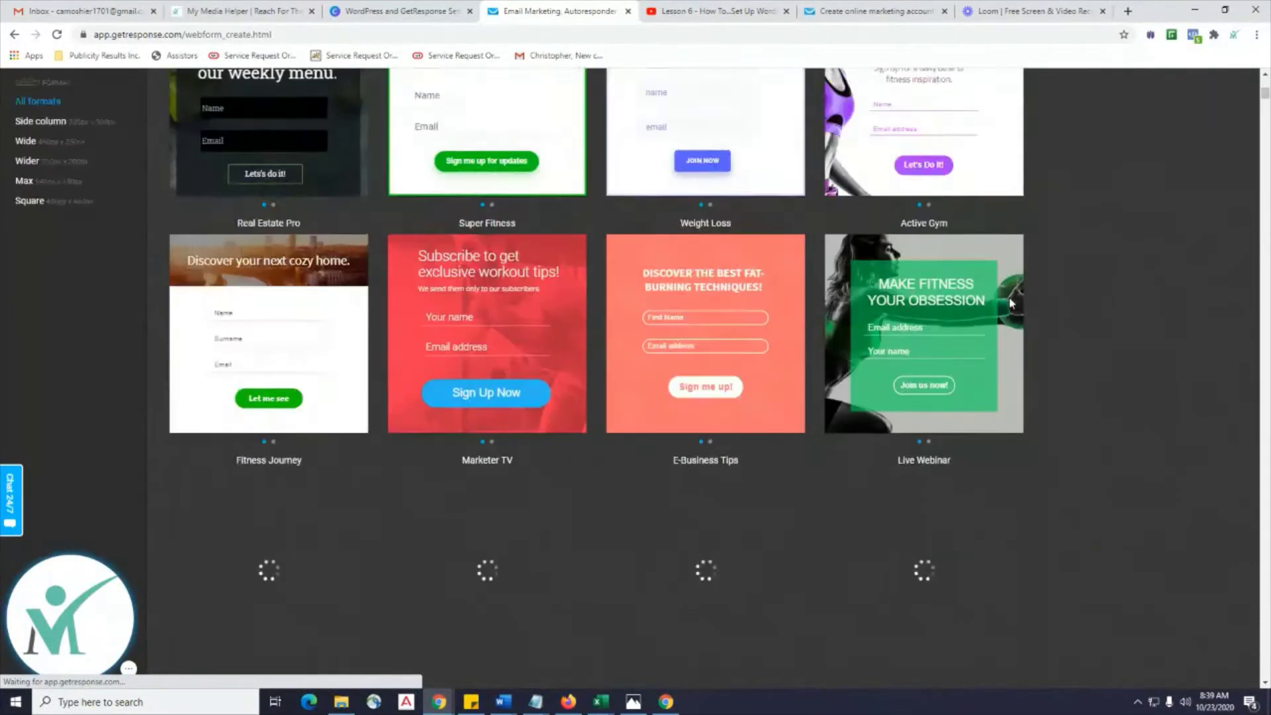
{"action": "scroll", "coordinate": [1009, 303], "scroll_direction": "up", "scroll_amount": 10}
{"action": "scroll", "coordinate": [1010, 303], "scroll_direction": "down", "scroll_amount": 3}
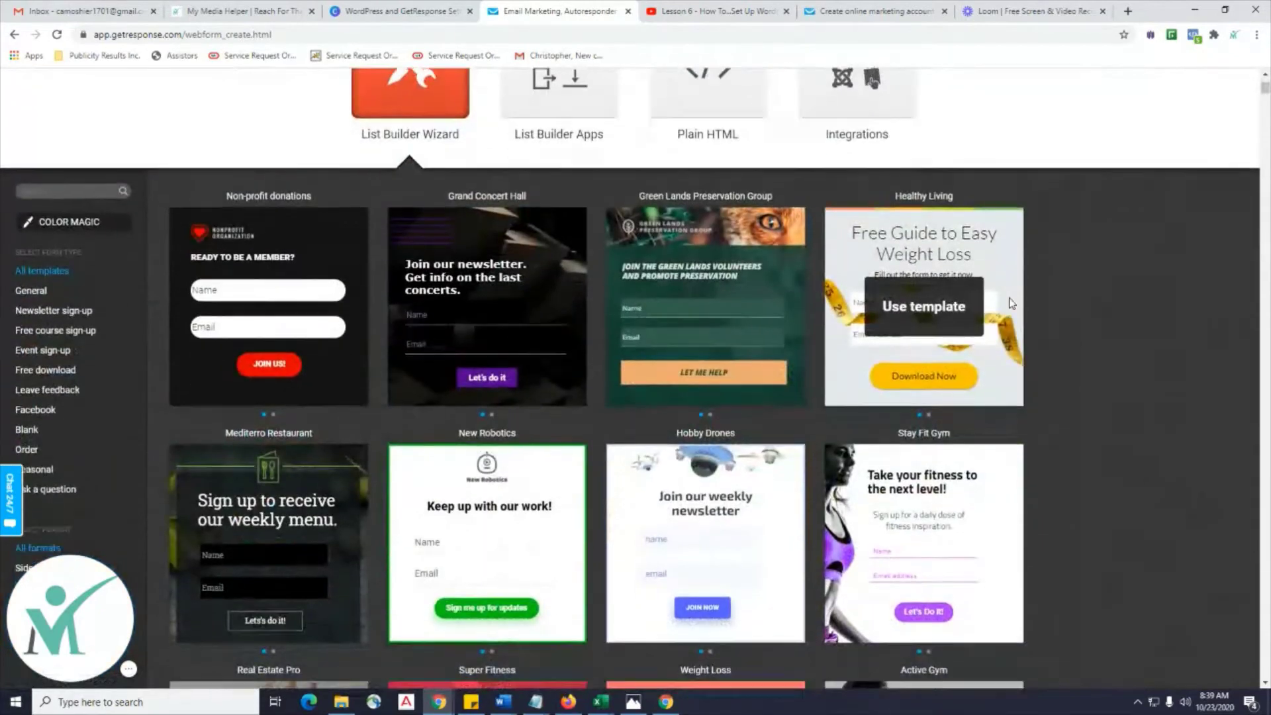
{"action": "scroll", "coordinate": [1011, 303], "scroll_direction": "down", "scroll_amount": 1}
{"action": "scroll", "coordinate": [1011, 303], "scroll_direction": "down", "scroll_amount": 1}
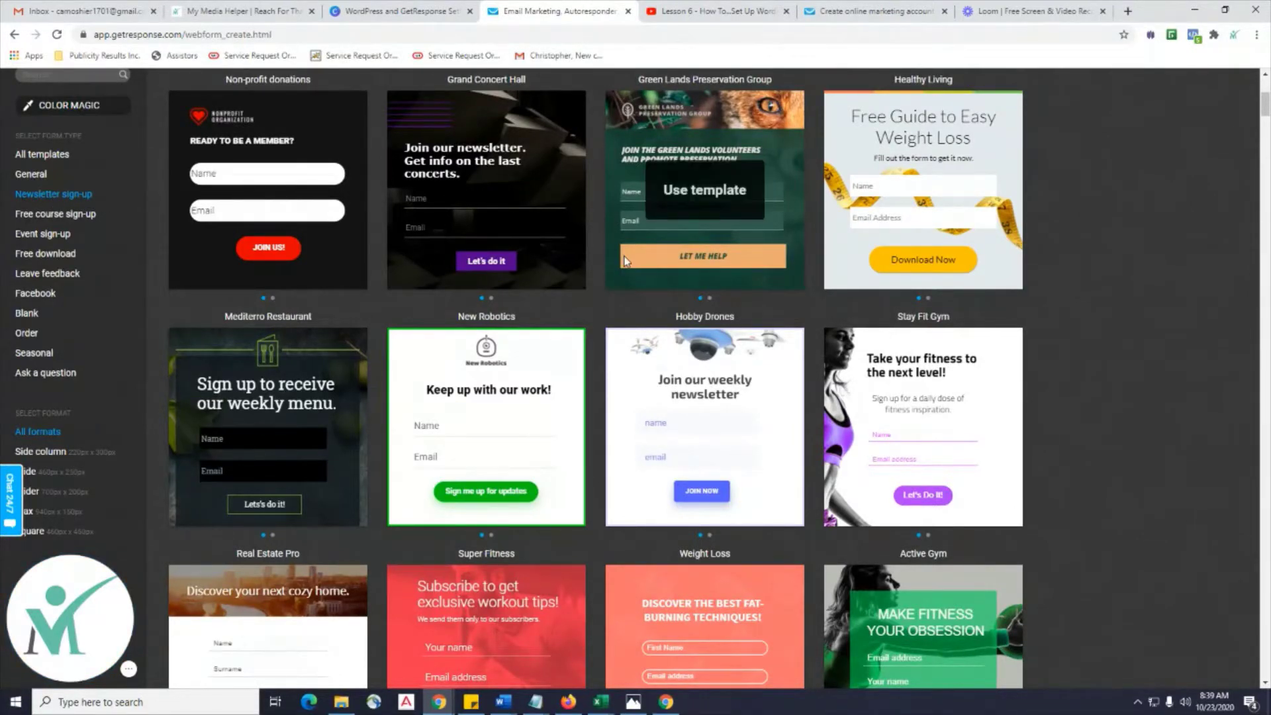
{"action": "scroll", "coordinate": [624, 258], "scroll_direction": "up", "scroll_amount": 4}
{"action": "scroll", "coordinate": [228, 258], "scroll_direction": "down", "scroll_amount": 3}
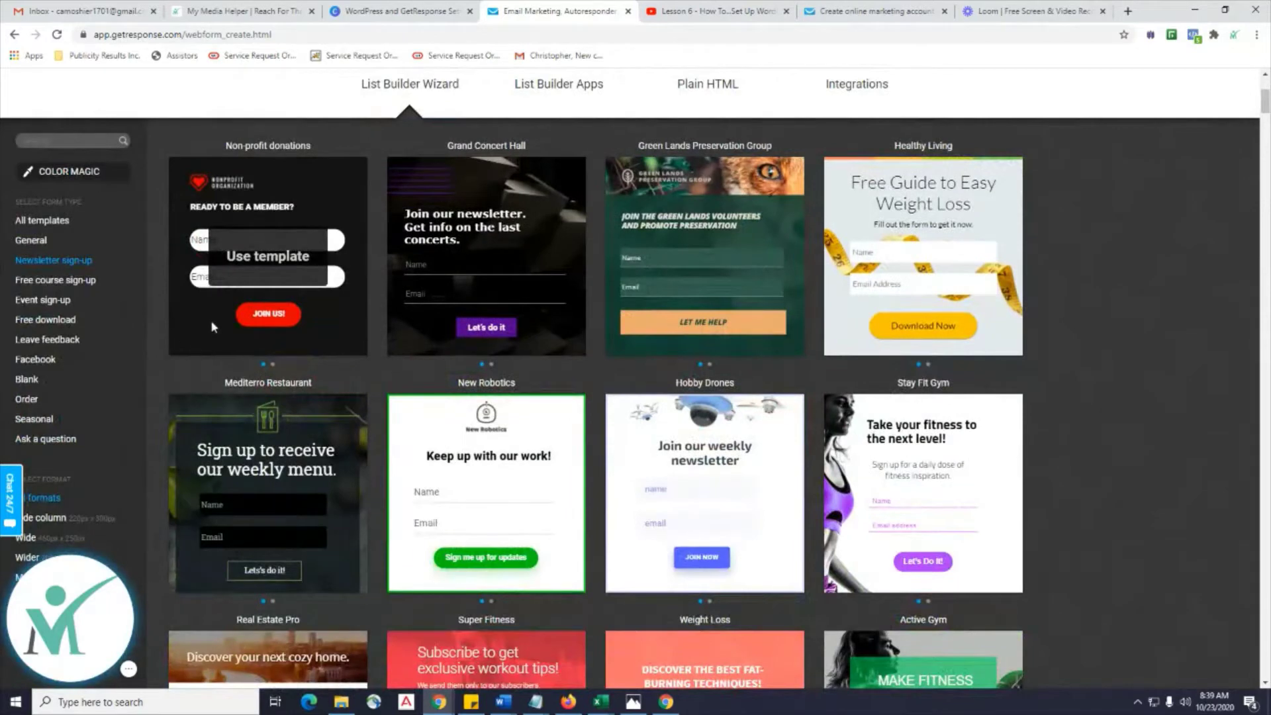
{"action": "left_click", "coordinate": [239, 20]}
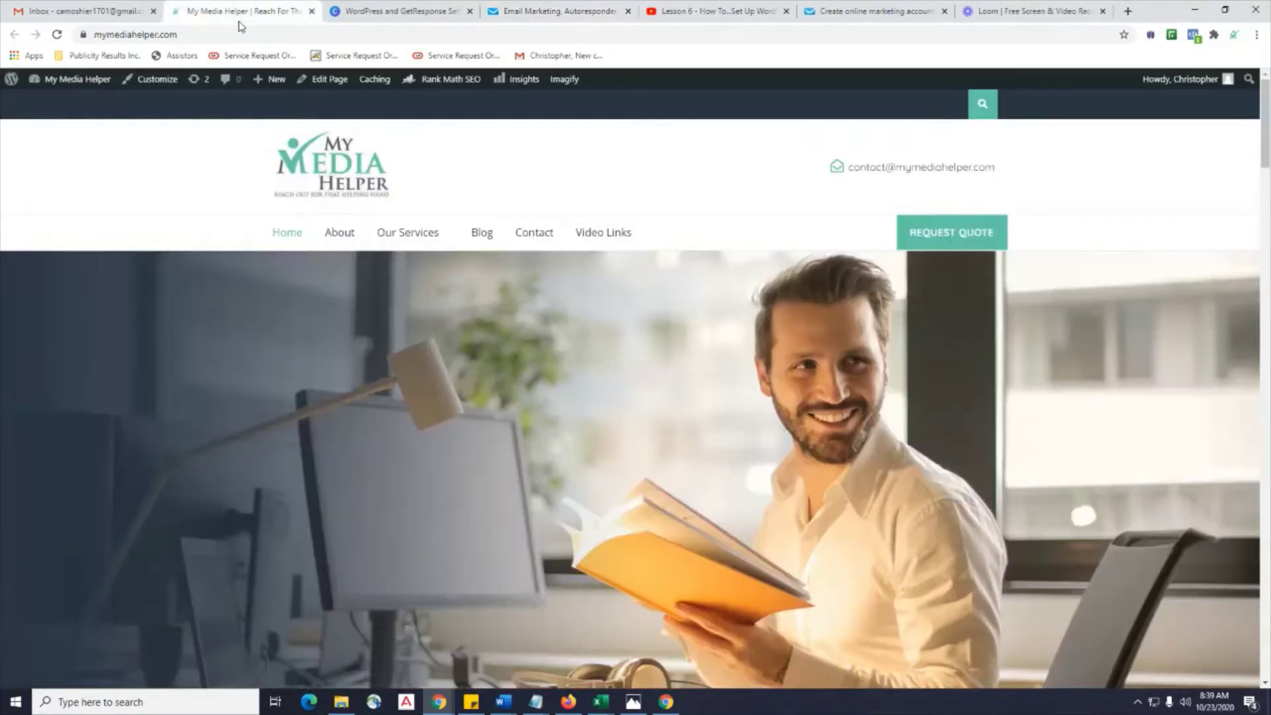
Open the website's Blog and read down the Lesson 6 post with its sign-up form.
{"action": "left_click", "coordinate": [478, 242]}
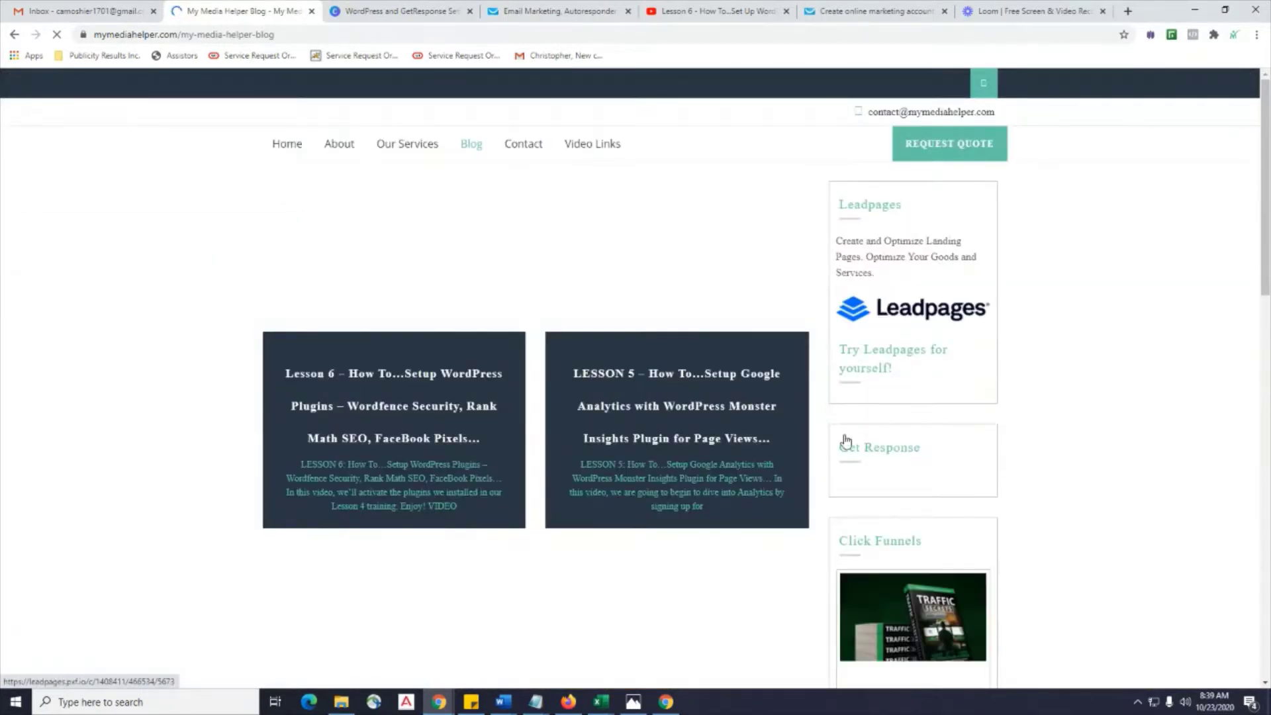
{"action": "scroll", "coordinate": [1155, 292], "scroll_direction": "down", "scroll_amount": 5}
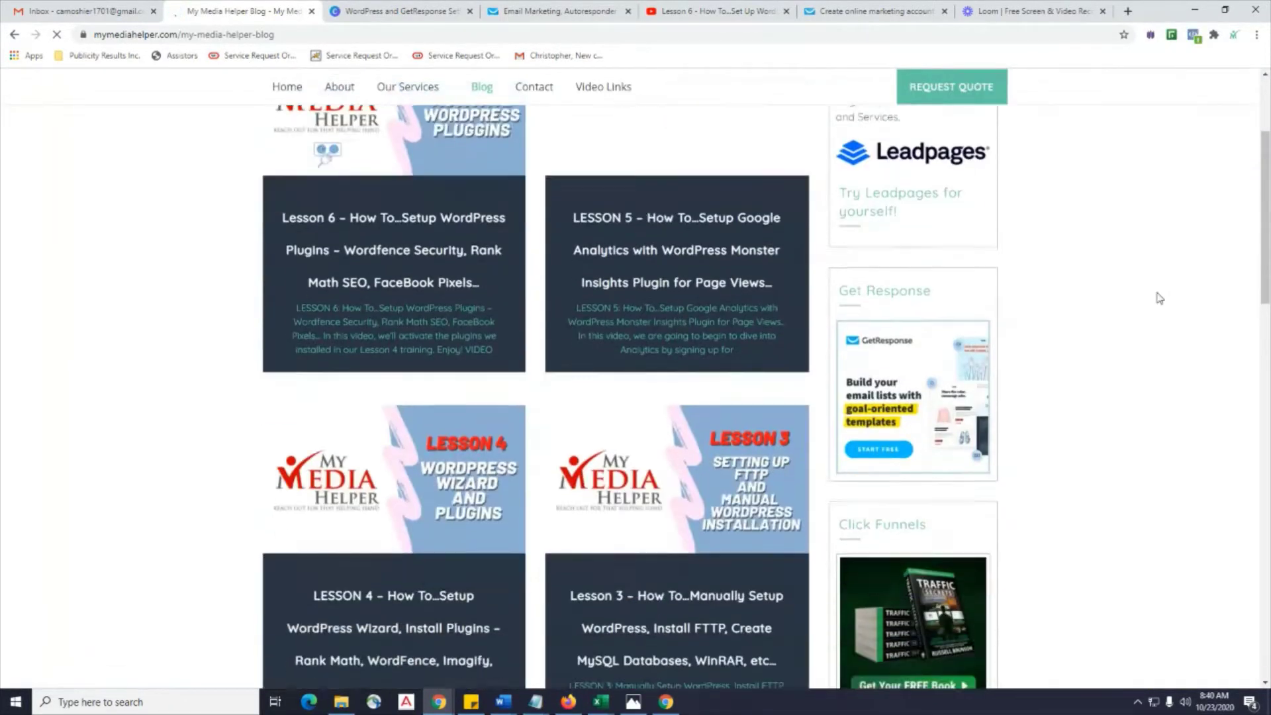
{"action": "scroll", "coordinate": [1158, 297], "scroll_direction": "up", "scroll_amount": 5}
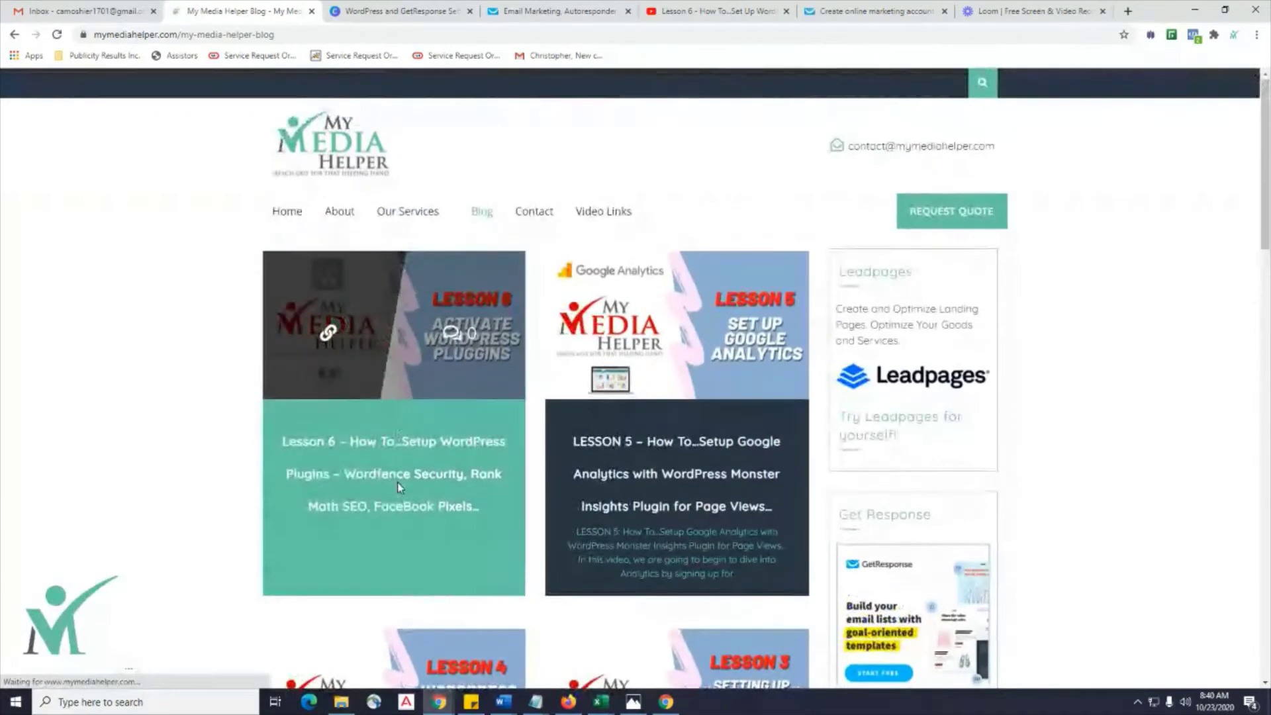
{"action": "scroll", "coordinate": [1176, 340], "scroll_direction": "down", "scroll_amount": 4}
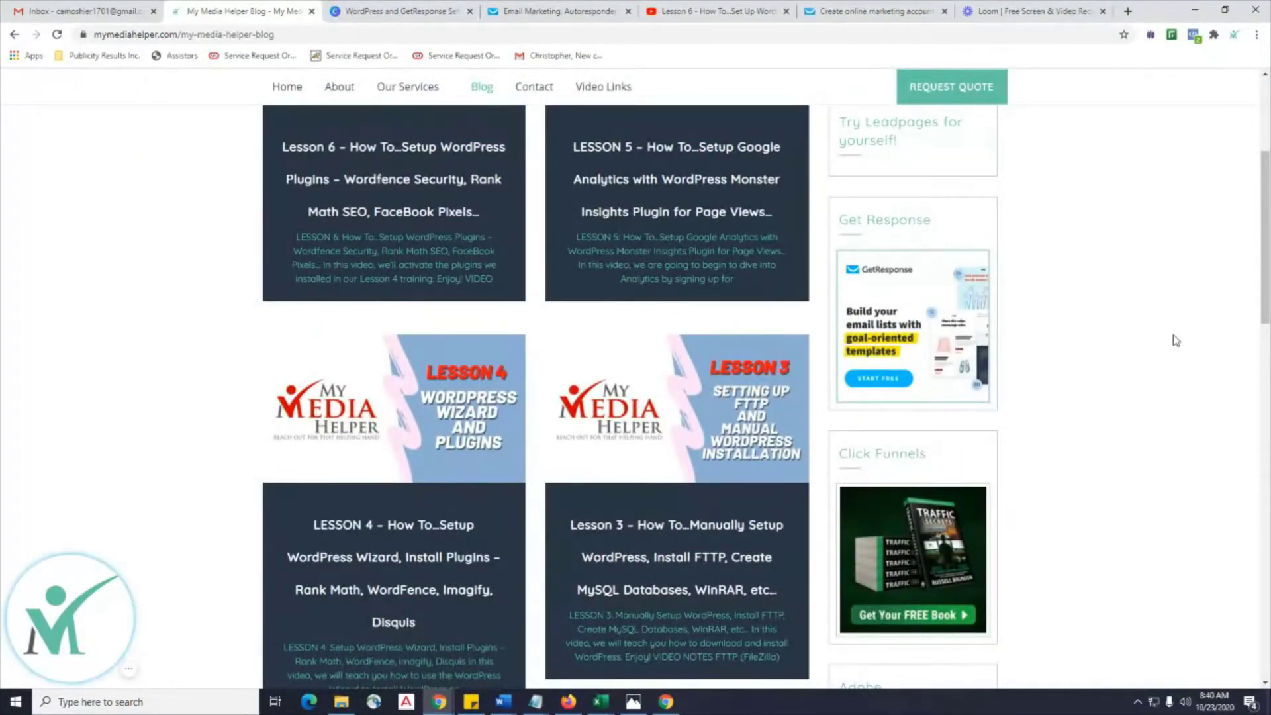
{"action": "left_click", "coordinate": [414, 252]}
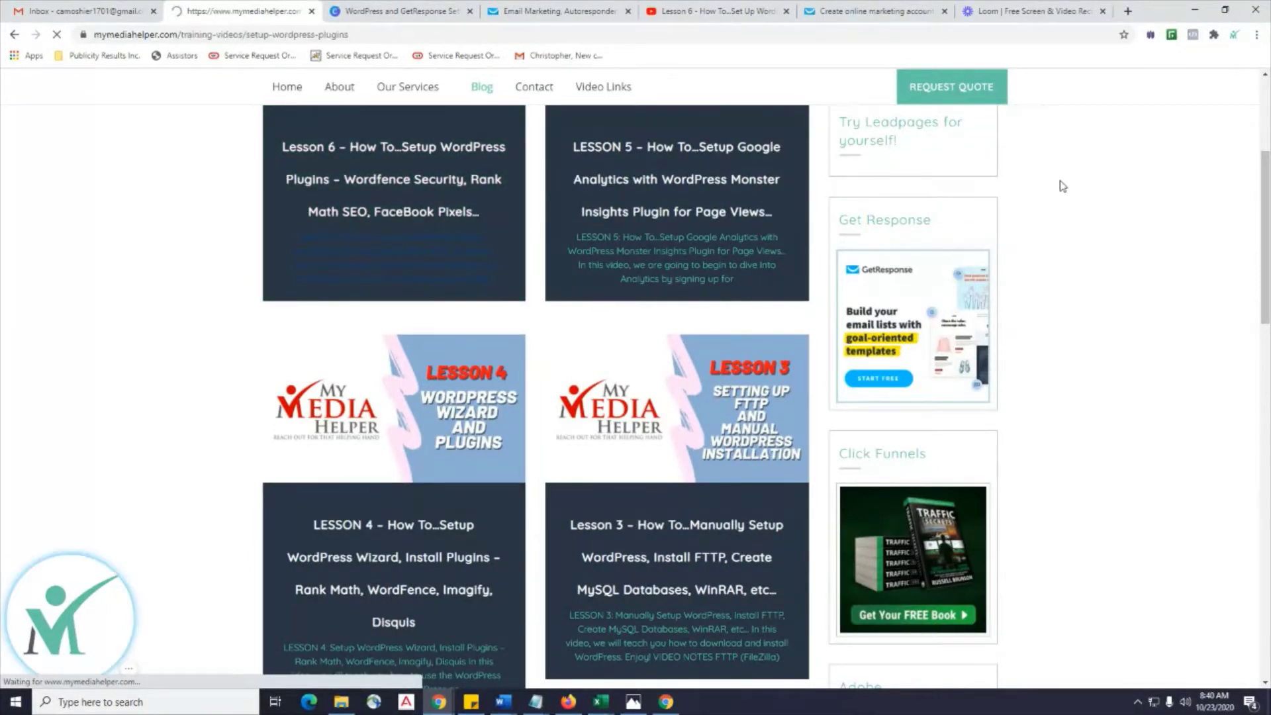
{"action": "scroll", "coordinate": [1063, 186], "scroll_direction": "down", "scroll_amount": 8}
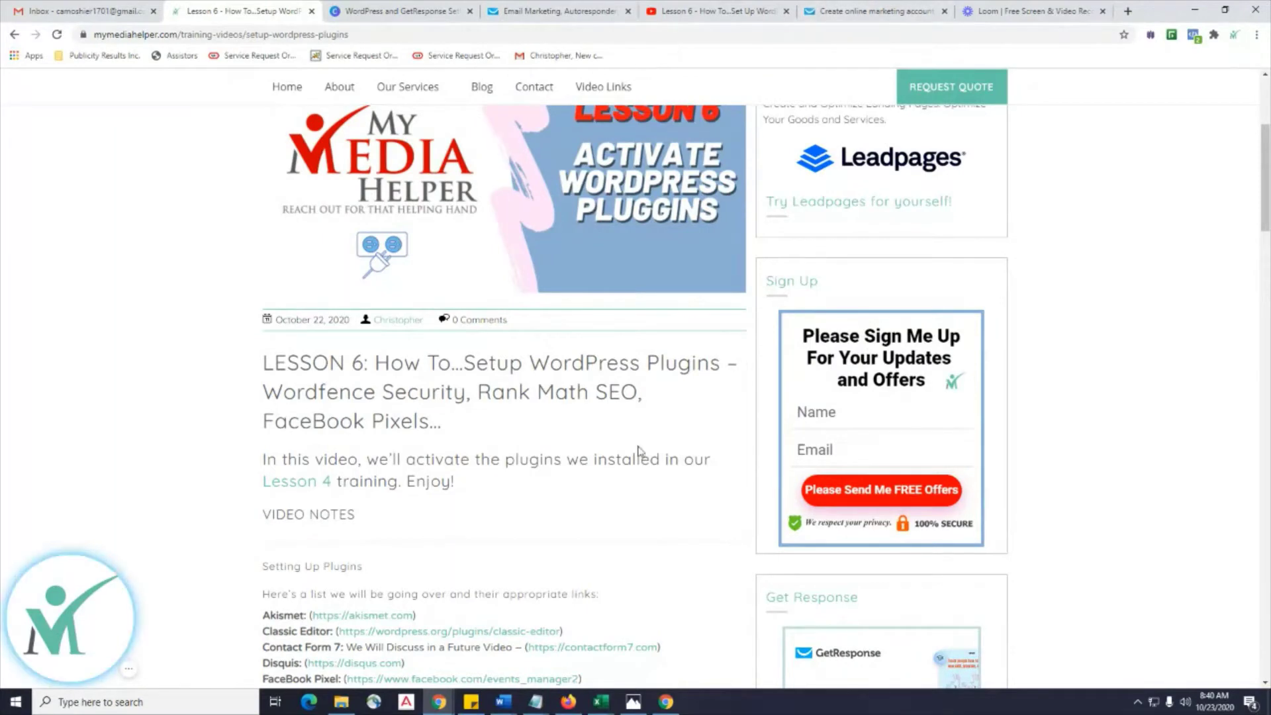
Close the GetResponse free trial tab and, after another look at Lesson 6, return to the template gallery.
{"action": "left_click", "coordinate": [838, 6]}
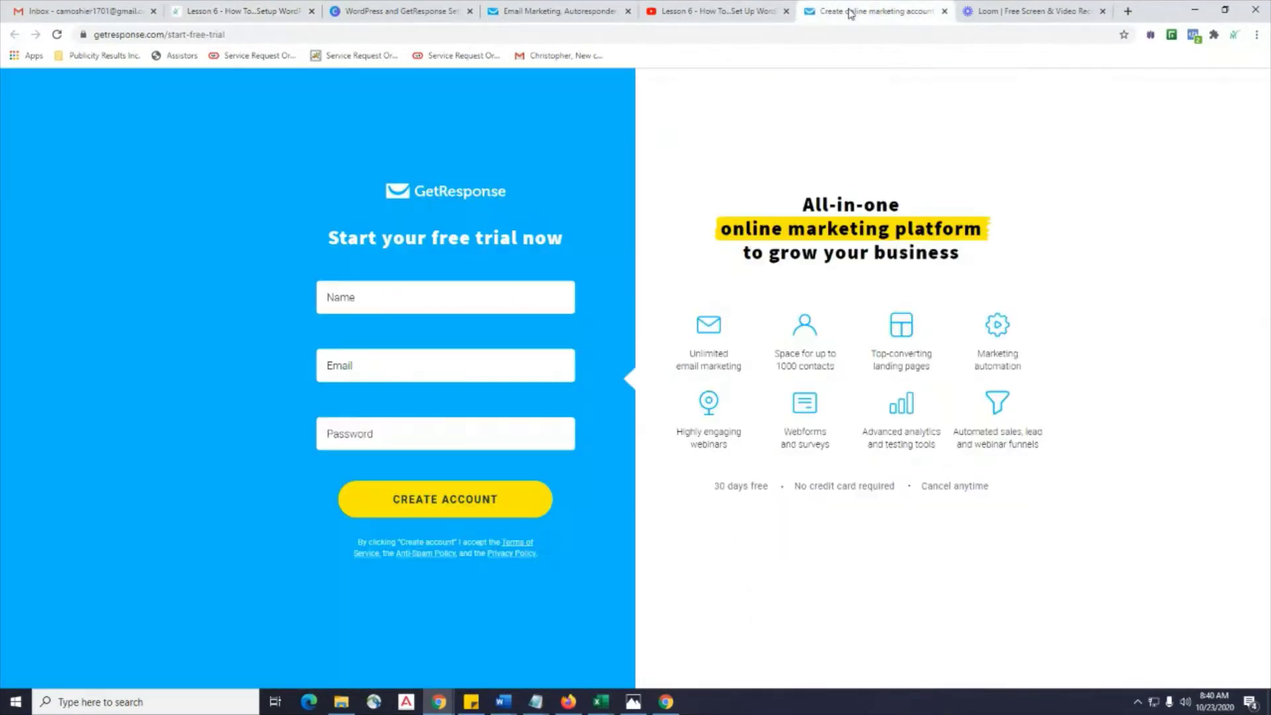
{"action": "left_click", "coordinate": [945, 11]}
{"action": "left_click", "coordinate": [559, 11]}
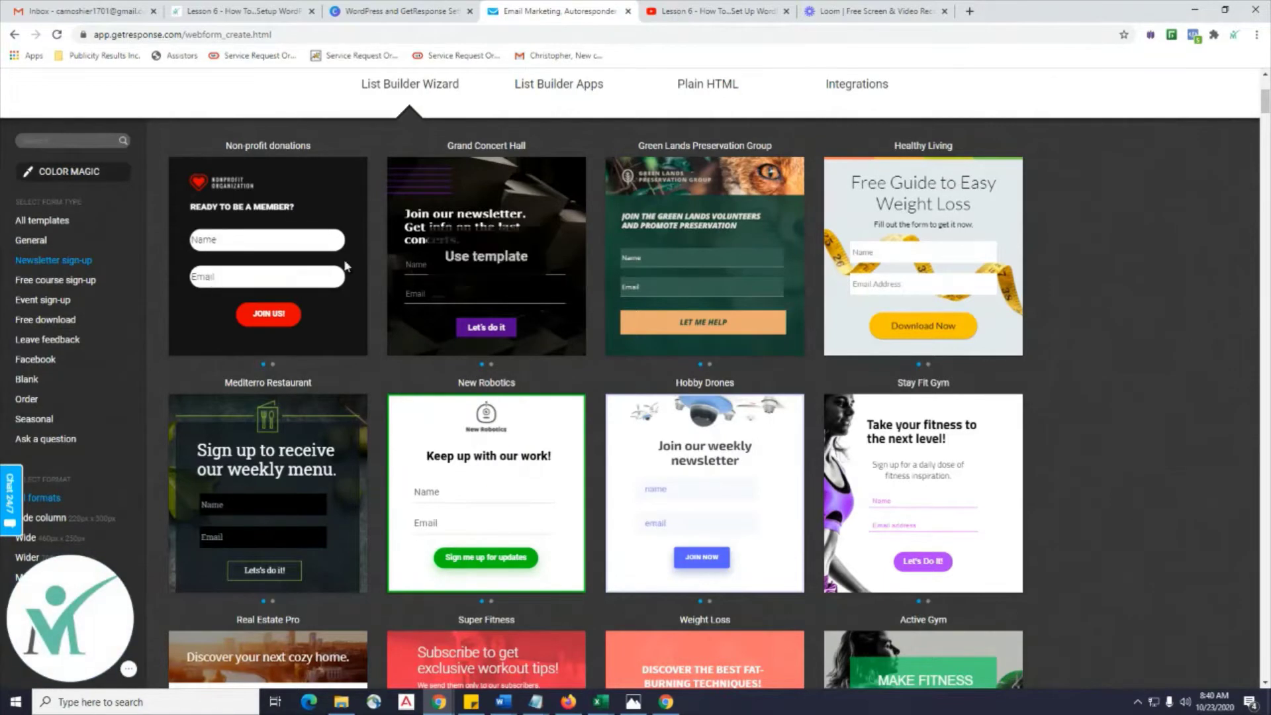
{"action": "left_click", "coordinate": [387, 11]}
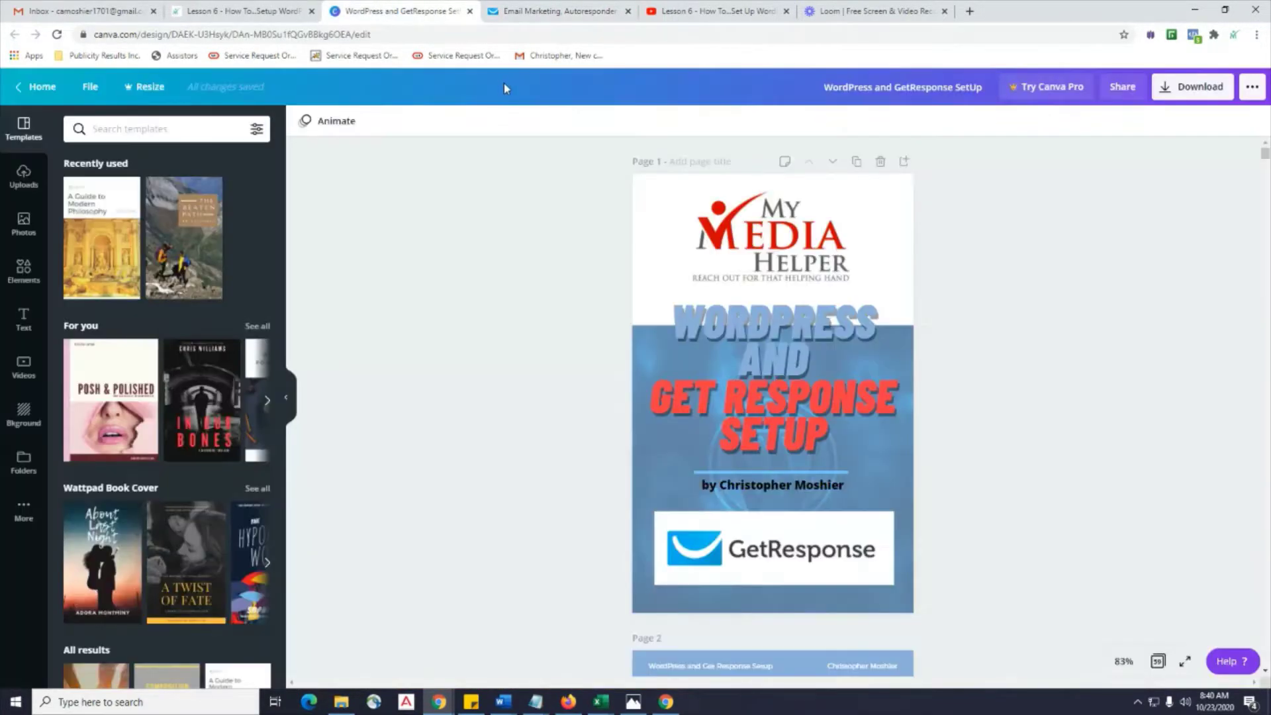
{"action": "left_click", "coordinate": [258, 15]}
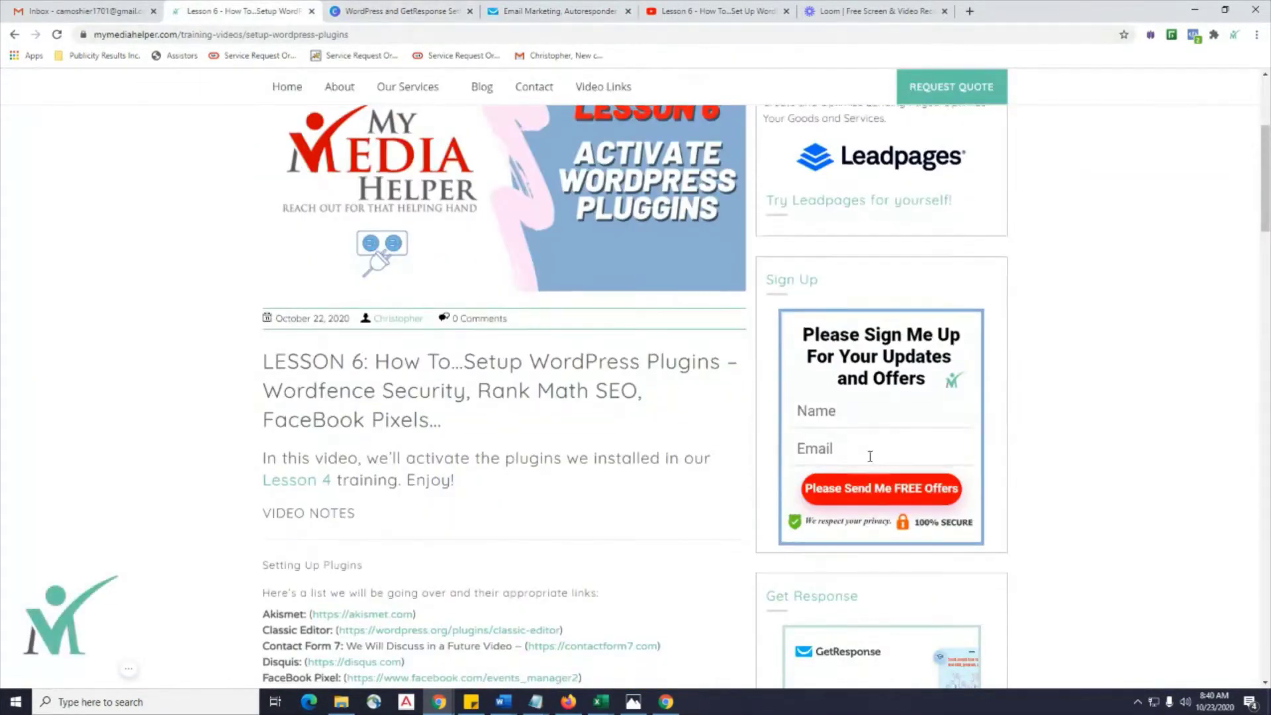
{"action": "scroll", "coordinate": [874, 450], "scroll_direction": "down", "scroll_amount": 1}
{"action": "left_click", "coordinate": [522, 12]}
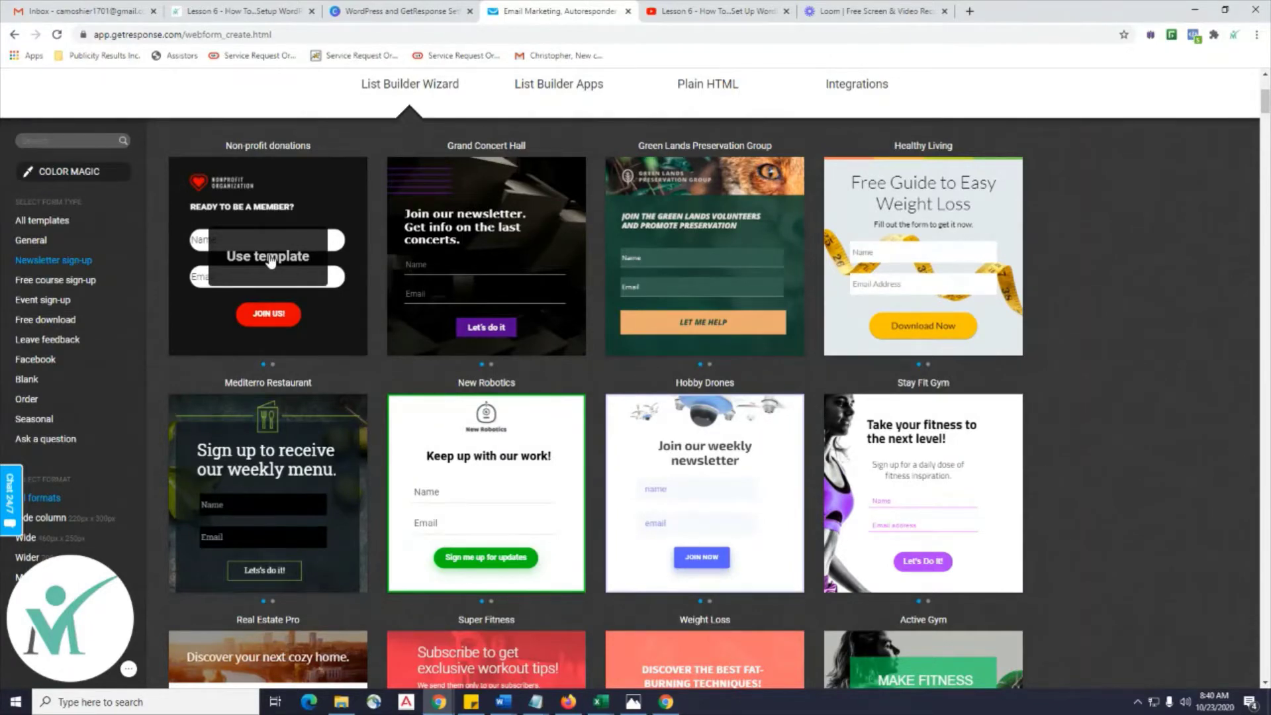
Filter the templates to Blank and pick the Free Newsletter template.
{"action": "left_click", "coordinate": [30, 382]}
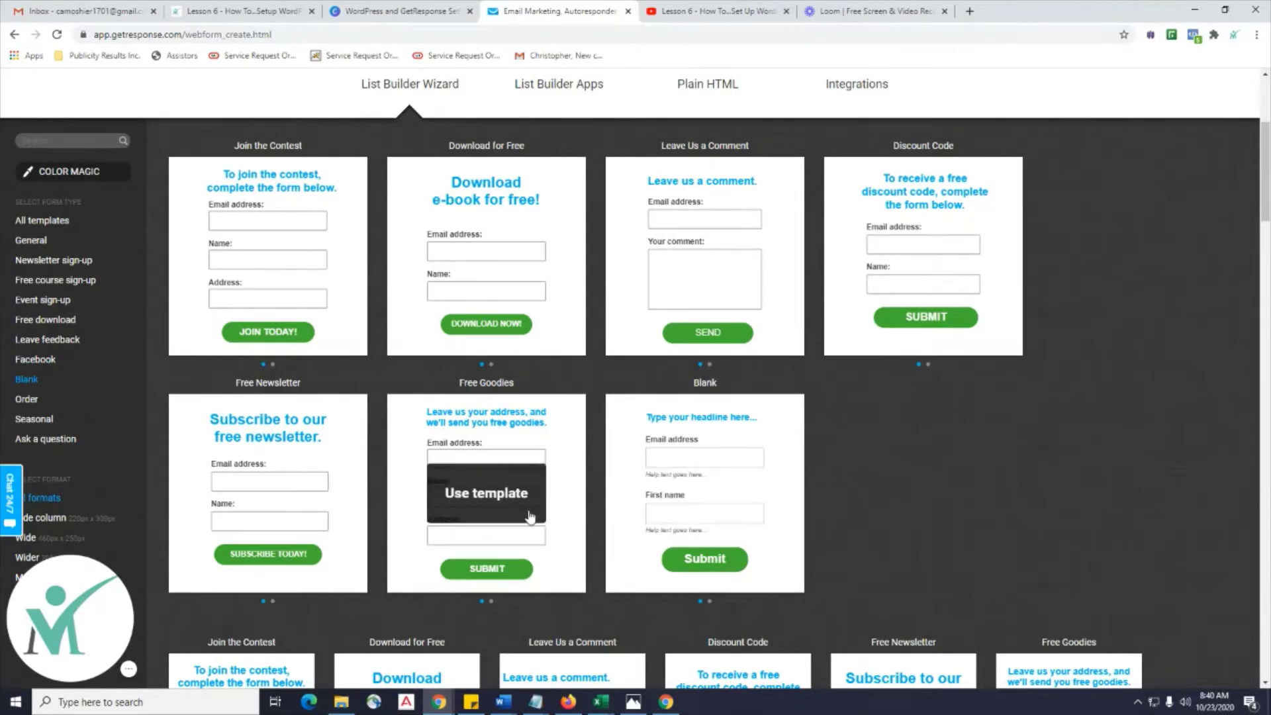
{"action": "mouse_move", "coordinate": [280, 478]}
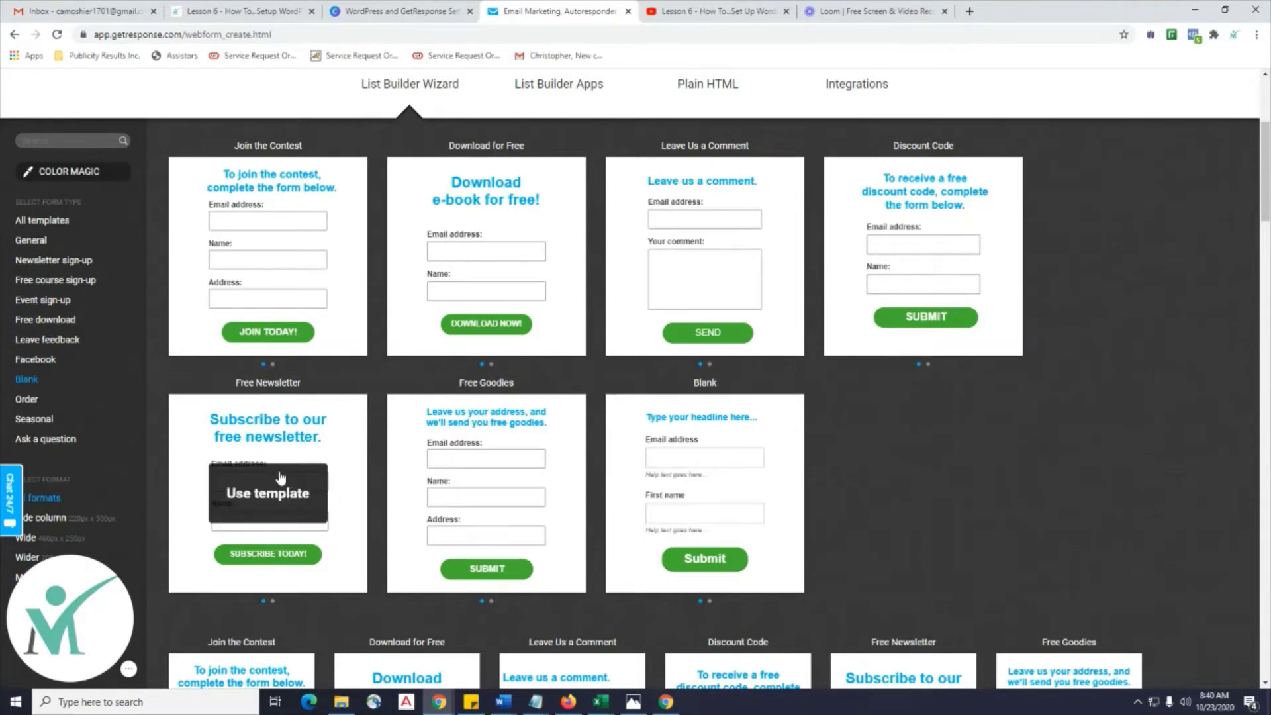
{"action": "left_click", "coordinate": [235, 495]}
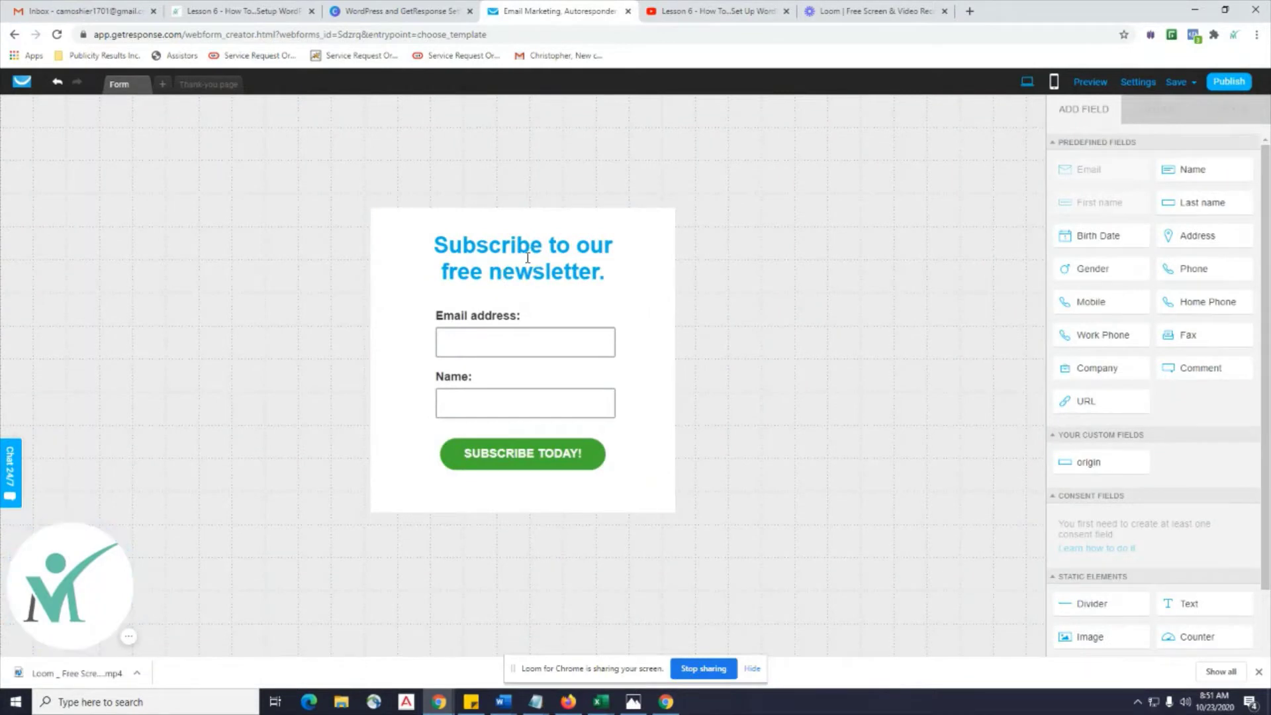
Edit the headline's second line so it reads 'freehter.'.
{"action": "left_click", "coordinate": [528, 258]}
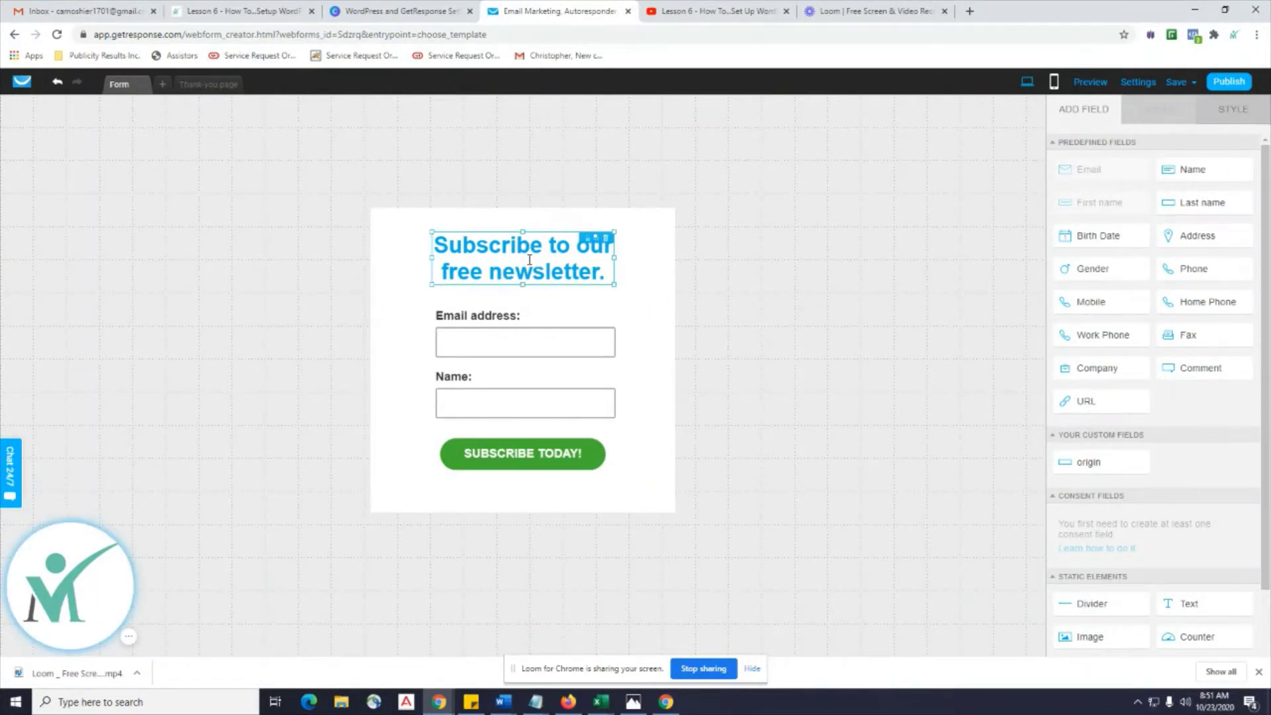
{"action": "left_click", "coordinate": [503, 271]}
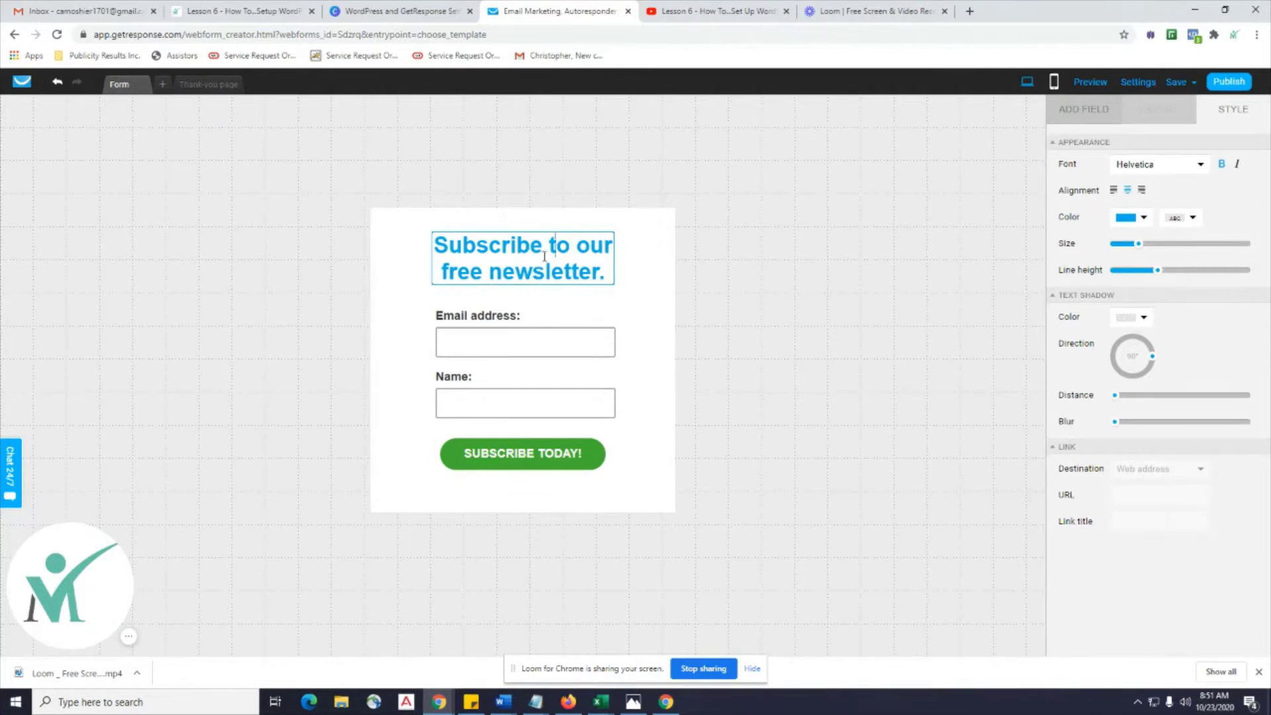
{"action": "left_click", "coordinate": [577, 272]}
{"action": "key", "text": "BackSpace"}
{"action": "key", "text": "BackSpace"}
{"action": "key", "text": "BackSpace"}
{"action": "key", "text": "BackSpace"}
{"action": "key", "text": "BackSpace"}
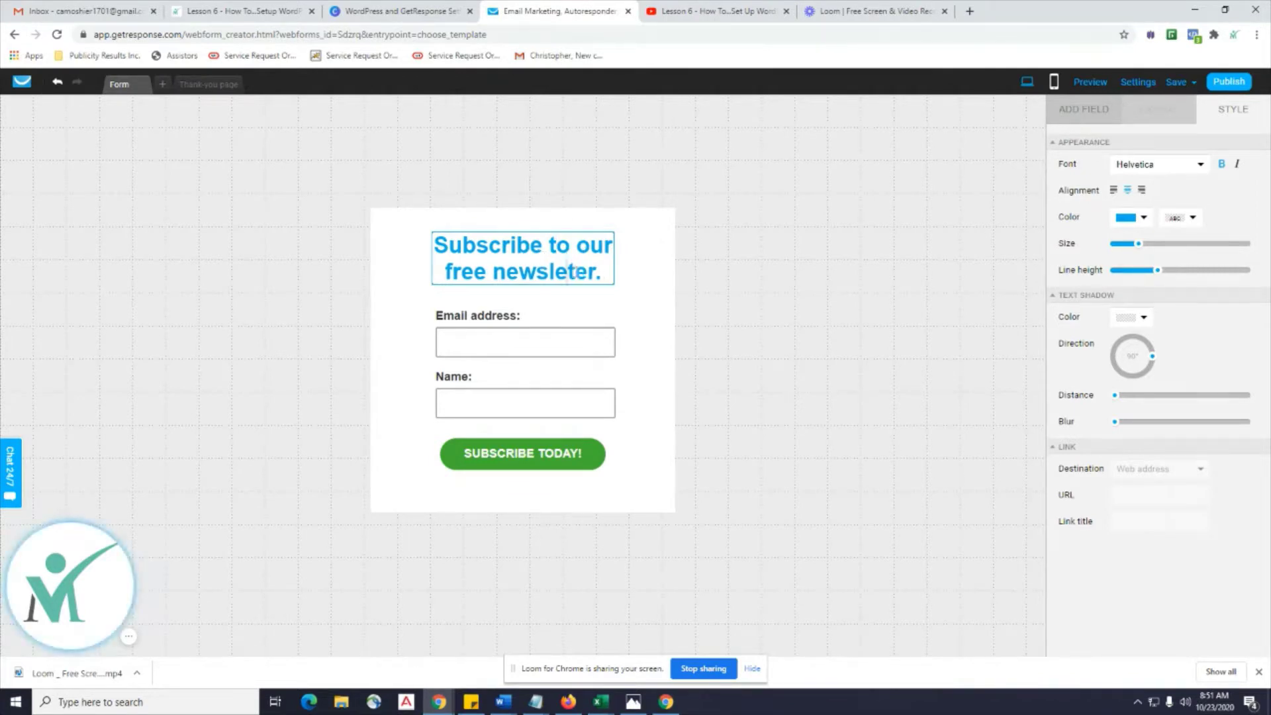
{"action": "key", "text": "BackSpace"}
{"action": "key", "text": "BackSpace"}
{"action": "key", "text": "BackSpace"}
{"action": "type", "text": "hnsfalkh"}
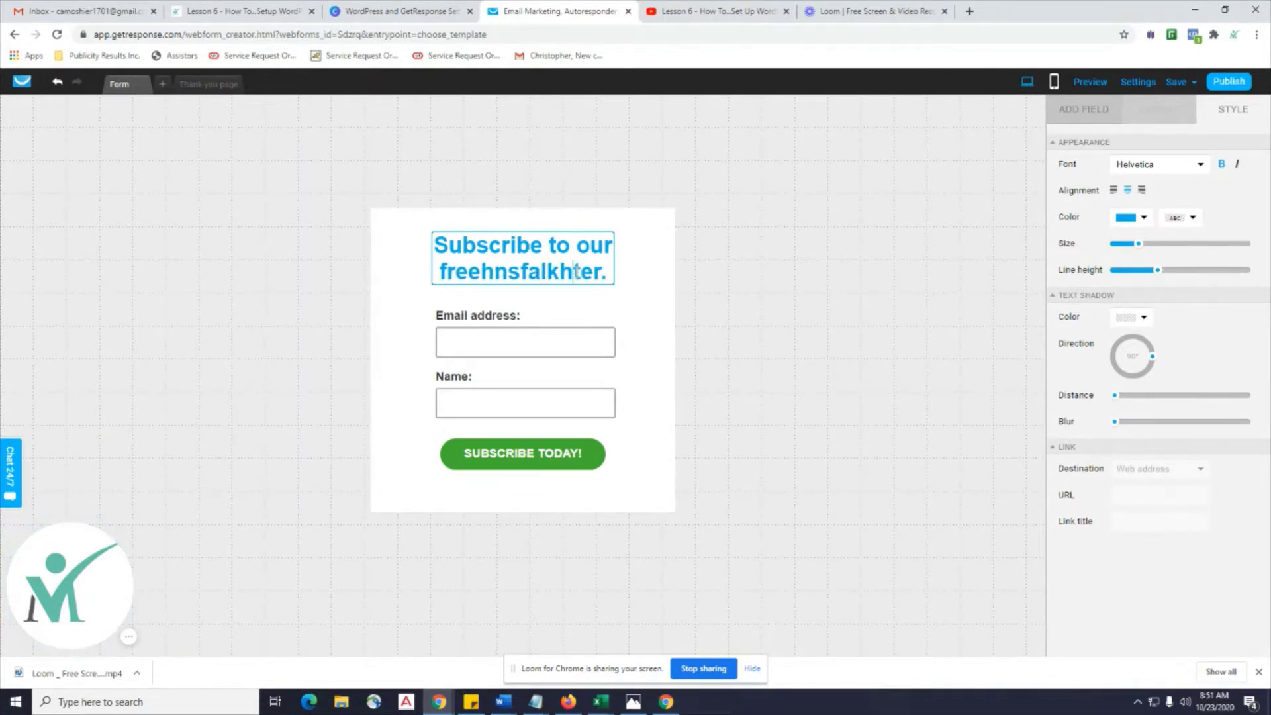
{"action": "key", "text": "BackSpace"}
{"action": "key", "text": "BackSpace"}
{"action": "key", "text": "BackSpace"}
{"action": "key", "text": "BackSpace"}
{"action": "key", "text": "BackSpace"}
{"action": "key", "text": "BackSpace"}
{"action": "key", "text": "BackSpace"}
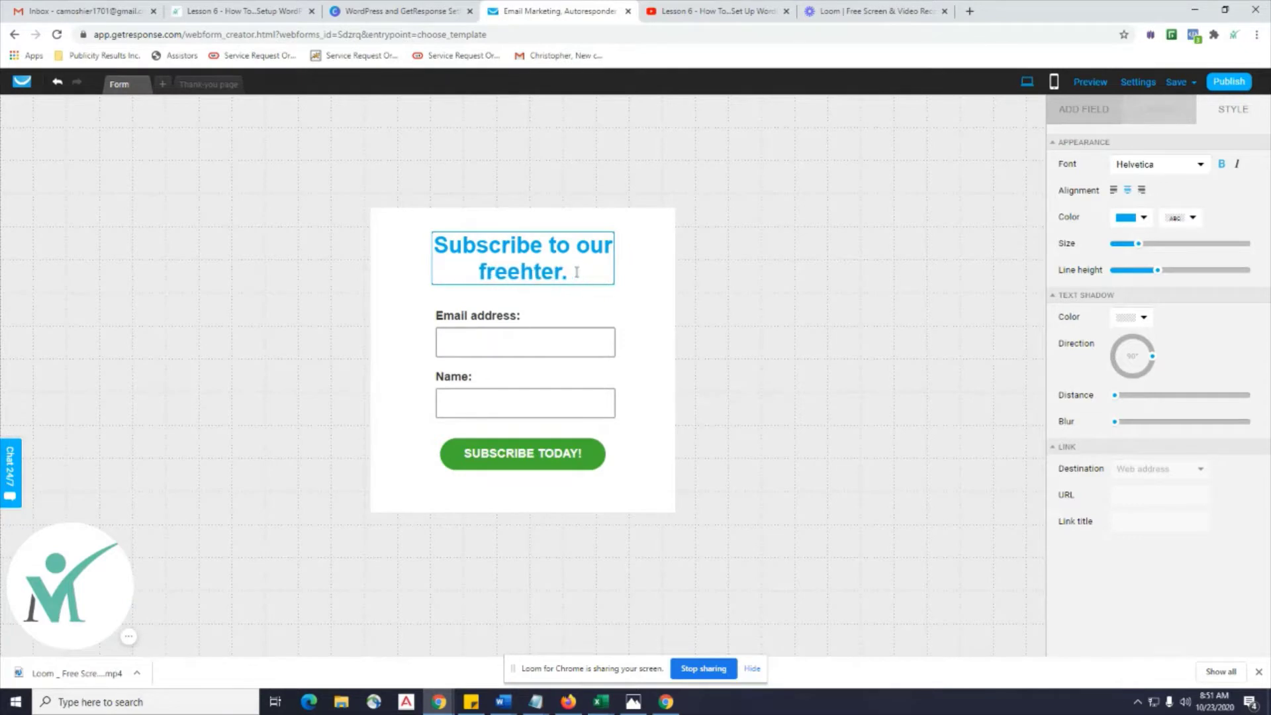
Relabel the subscribe button to 'Come On Now TODAY!'.
{"action": "left_click", "coordinate": [609, 313]}
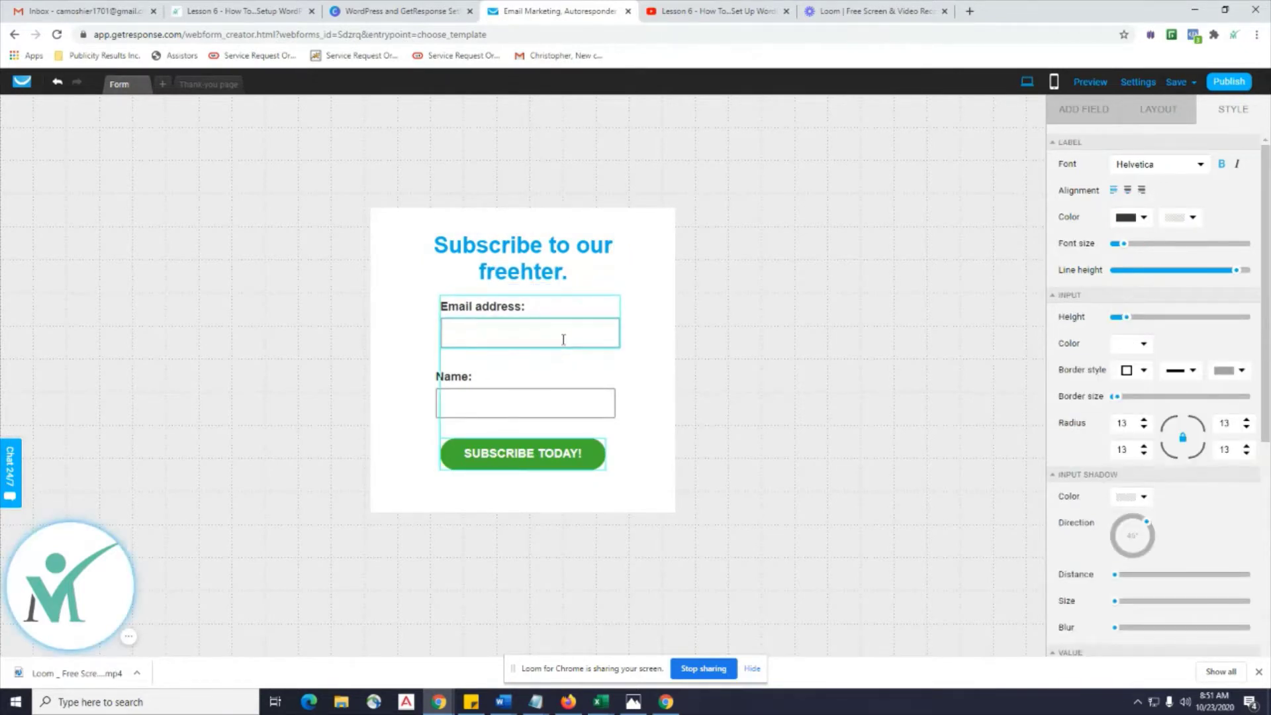
{"action": "left_click", "coordinate": [647, 353]}
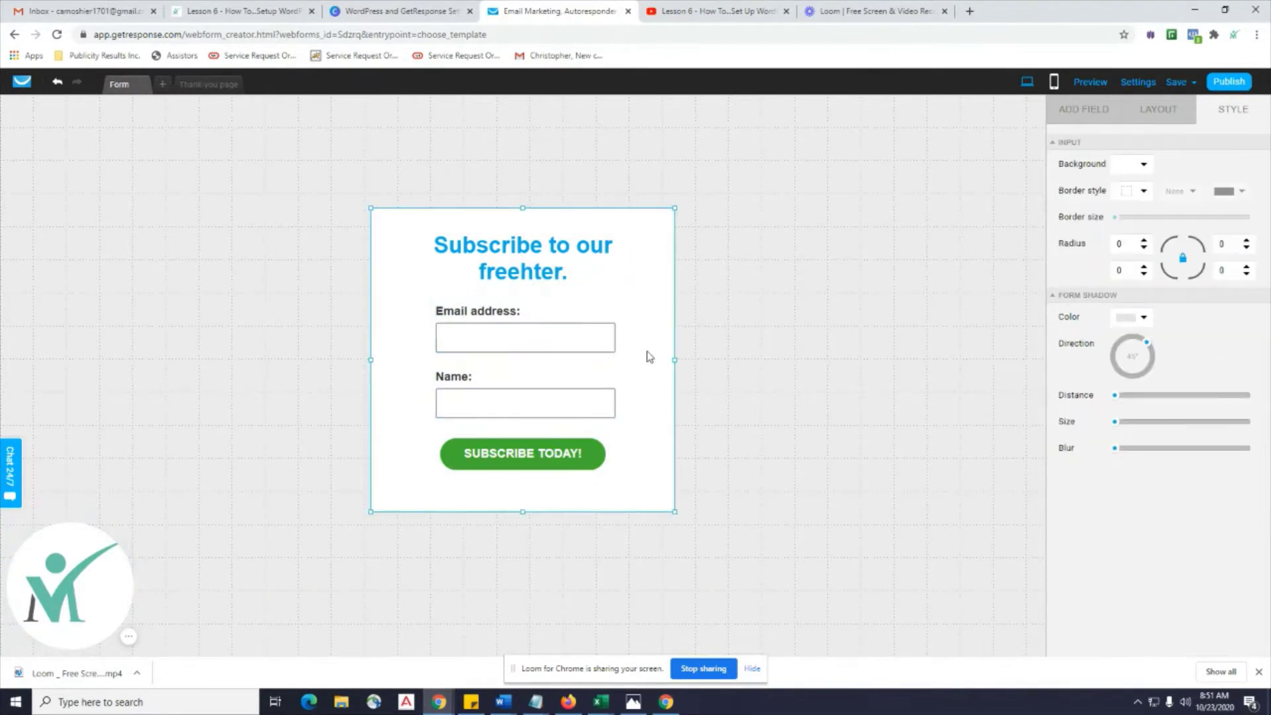
{"action": "left_click", "coordinate": [530, 466]}
{"action": "left_click", "coordinate": [536, 459]}
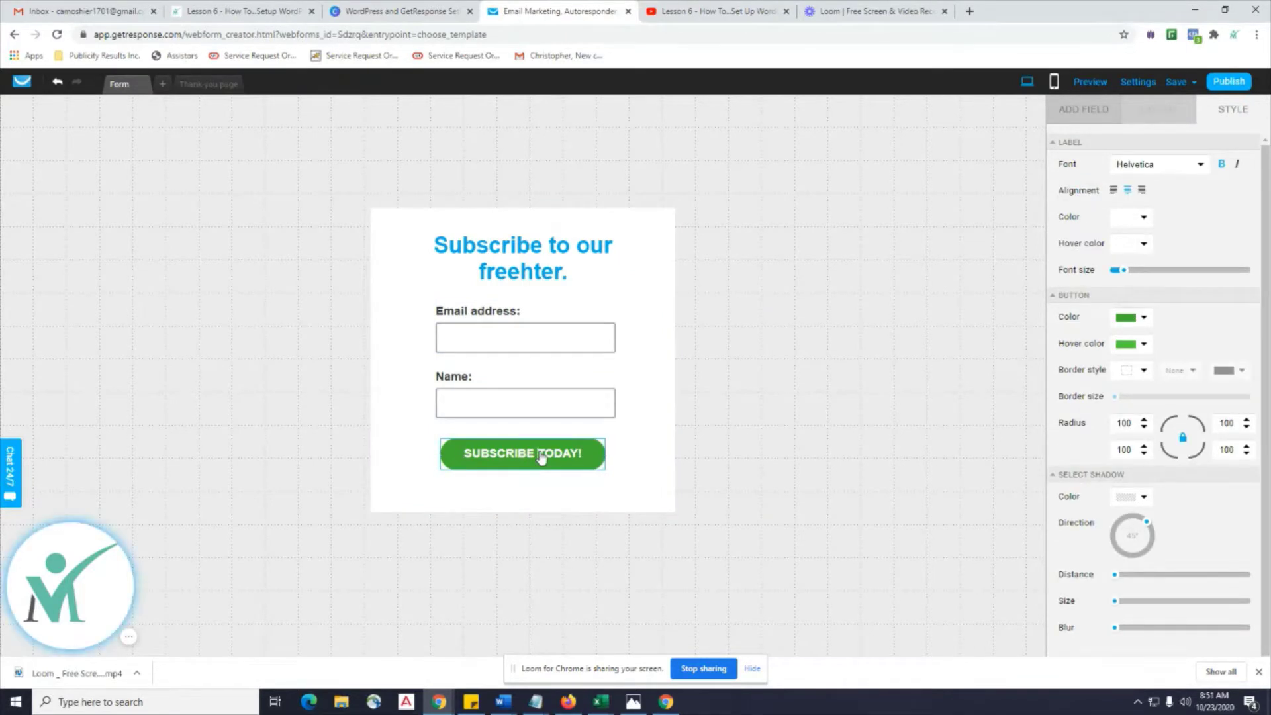
{"action": "key", "text": "BackSpace"}
{"action": "key", "text": "BackSpace"}
{"action": "key", "text": "BackSpace"}
{"action": "key", "text": "BackSpace"}
{"action": "key", "text": "BackSpace"}
{"action": "key", "text": "BackSpace"}
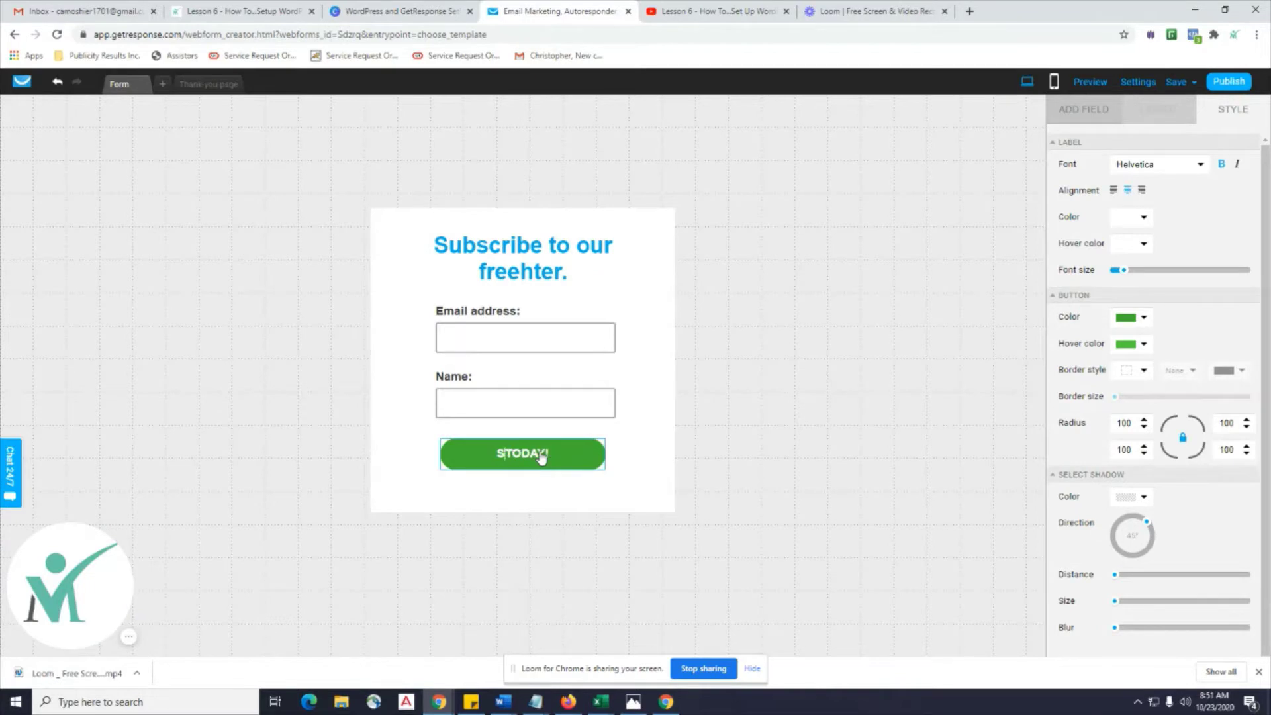
{"action": "type", "text": "Come On Now"}
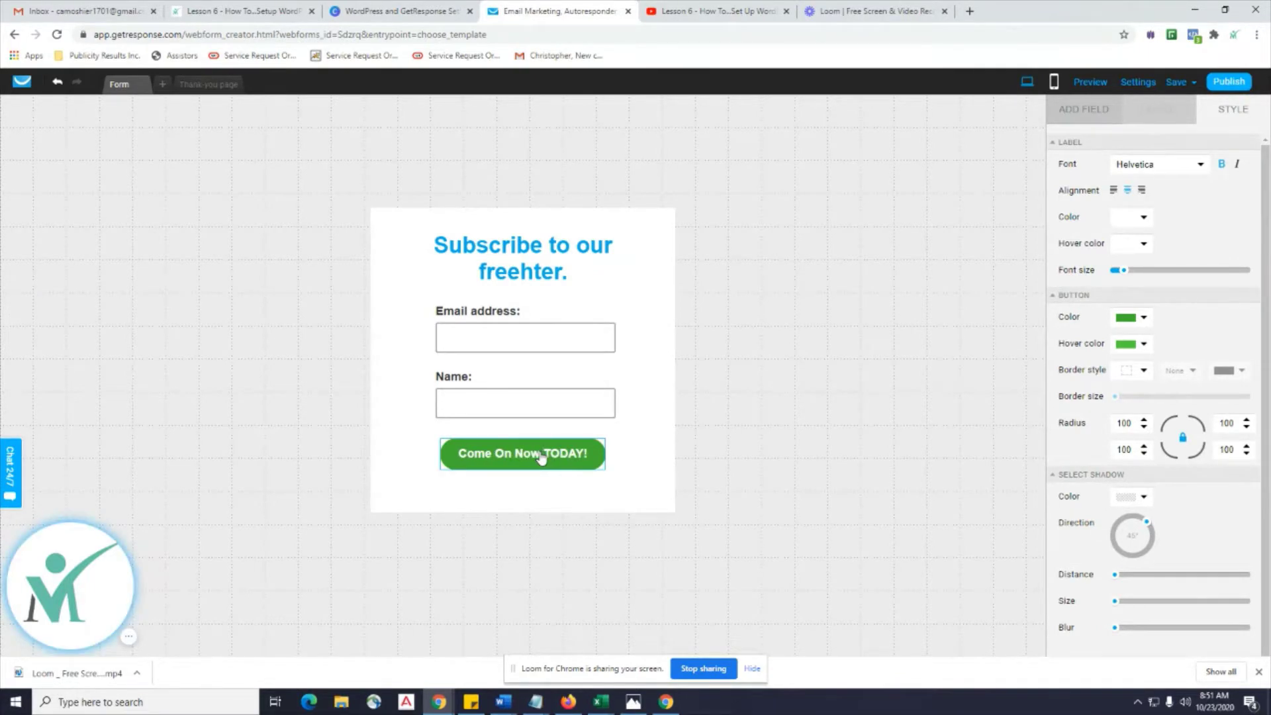
{"action": "left_click", "coordinate": [639, 295]}
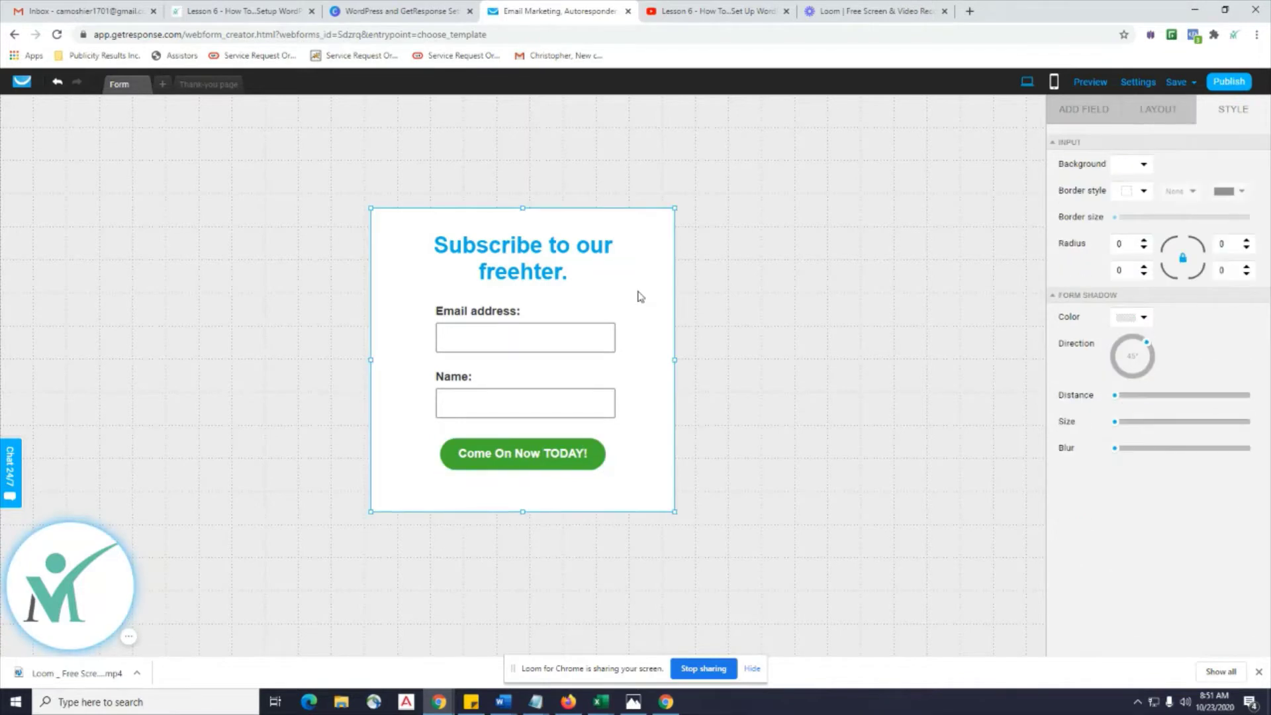
From ADD FIELD > Address, drop a Country dropdown above the Email address field.
{"action": "left_click", "coordinate": [1083, 109]}
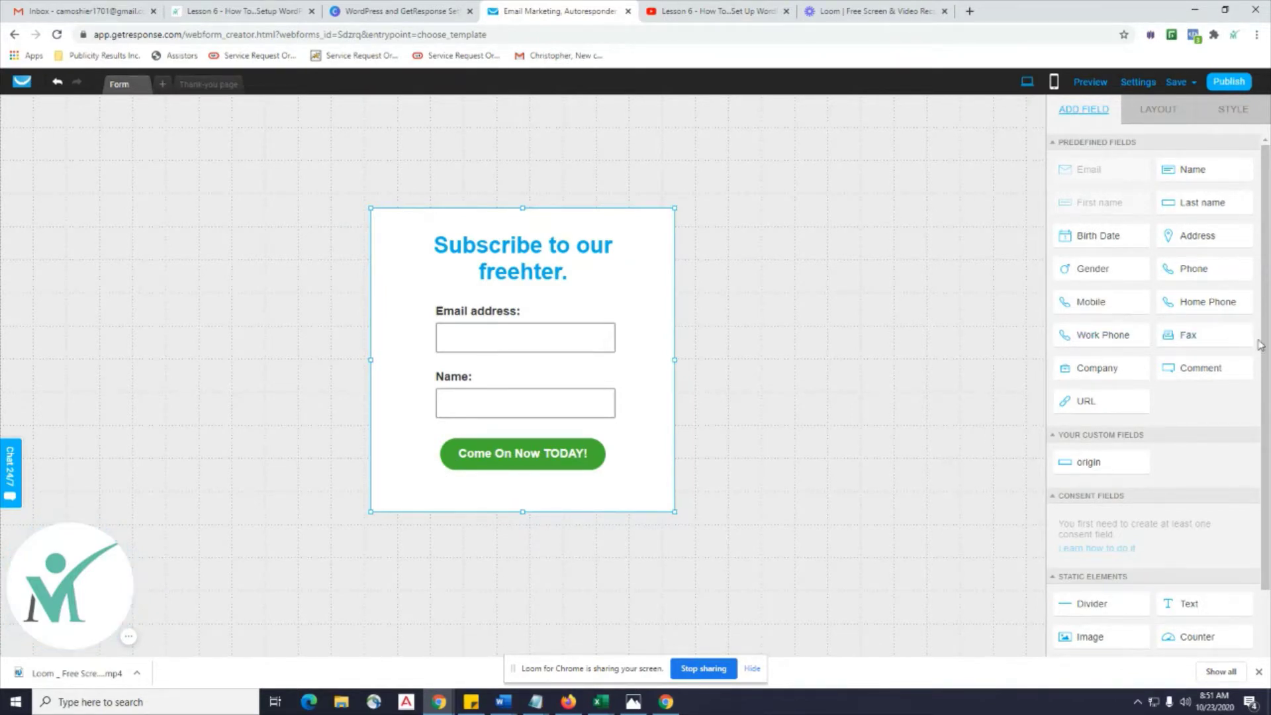
{"action": "left_click", "coordinate": [468, 338]}
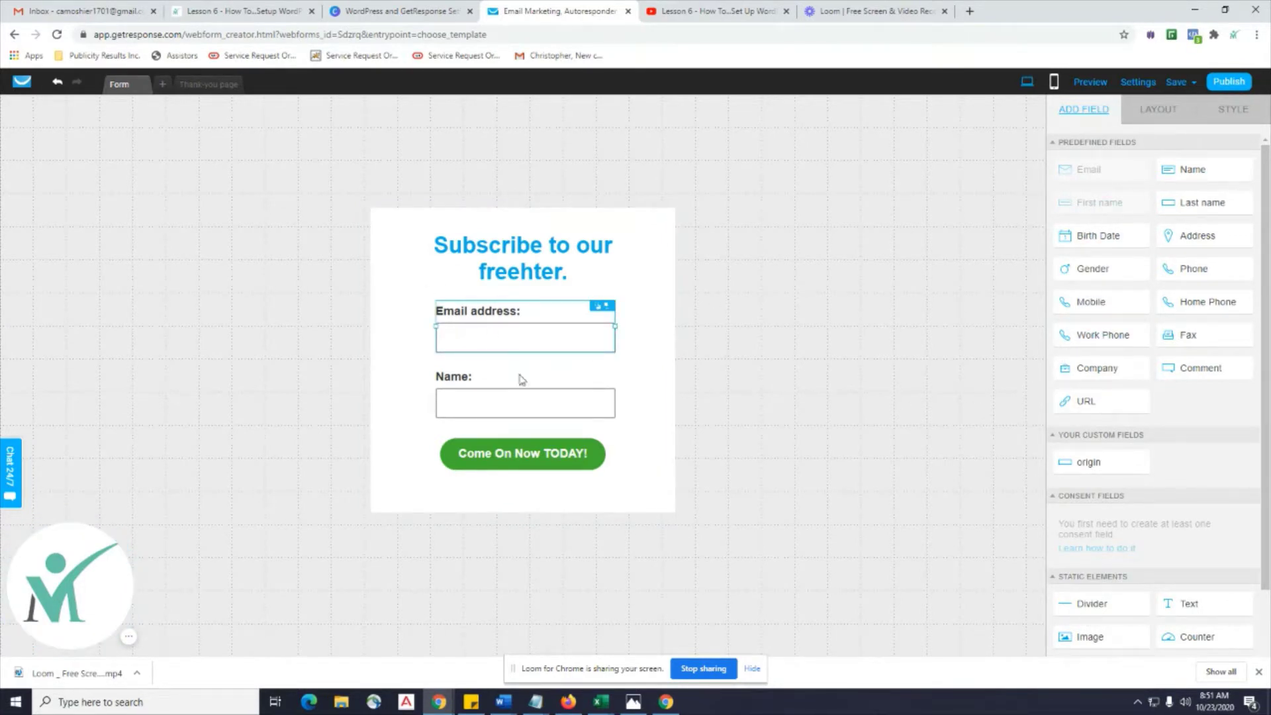
{"action": "left_click", "coordinate": [499, 404]}
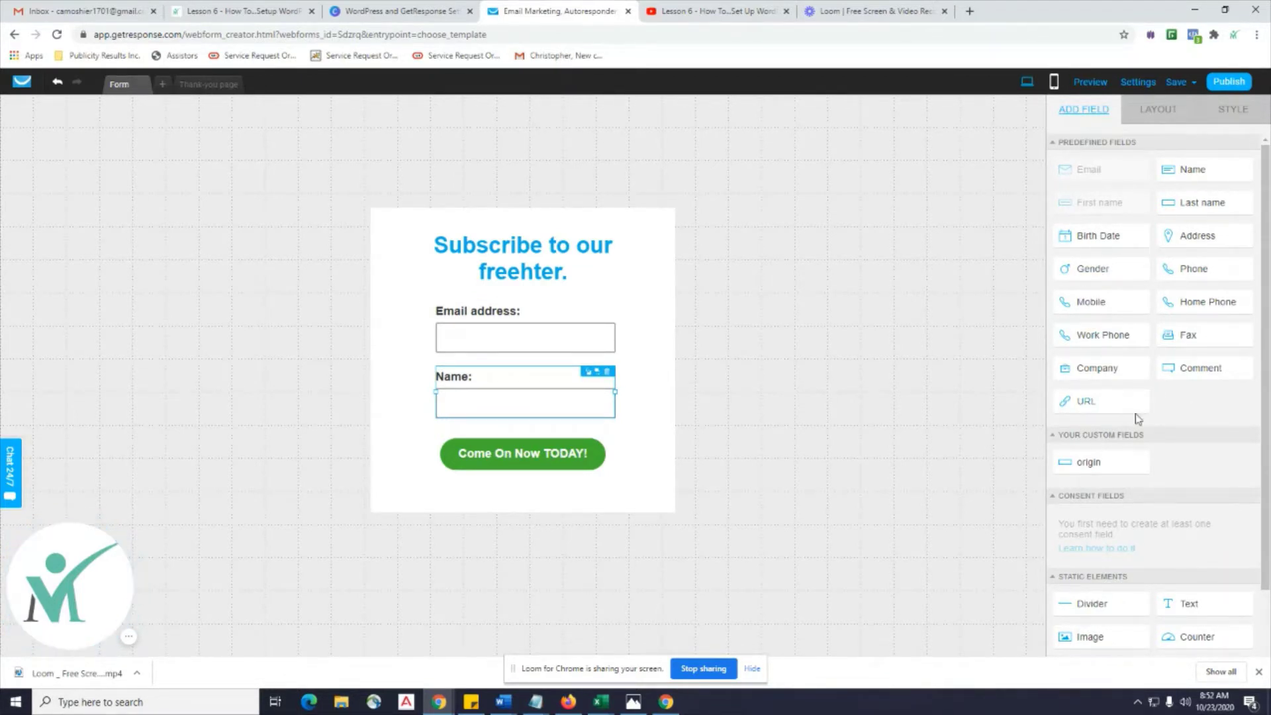
{"action": "mouse_move", "coordinate": [1193, 236]}
{"action": "left_click_drag", "start_coordinate": [1193, 236], "coordinate": [609, 302]}
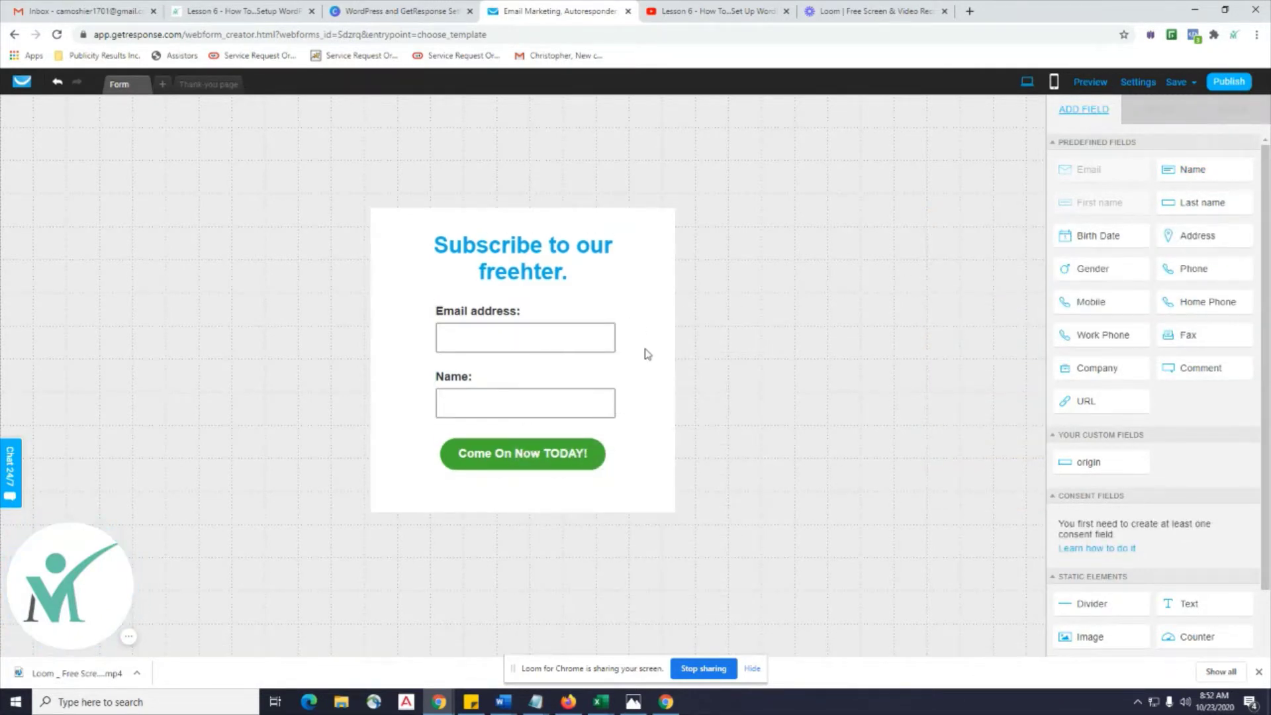
{"action": "mouse_move", "coordinate": [1206, 246]}
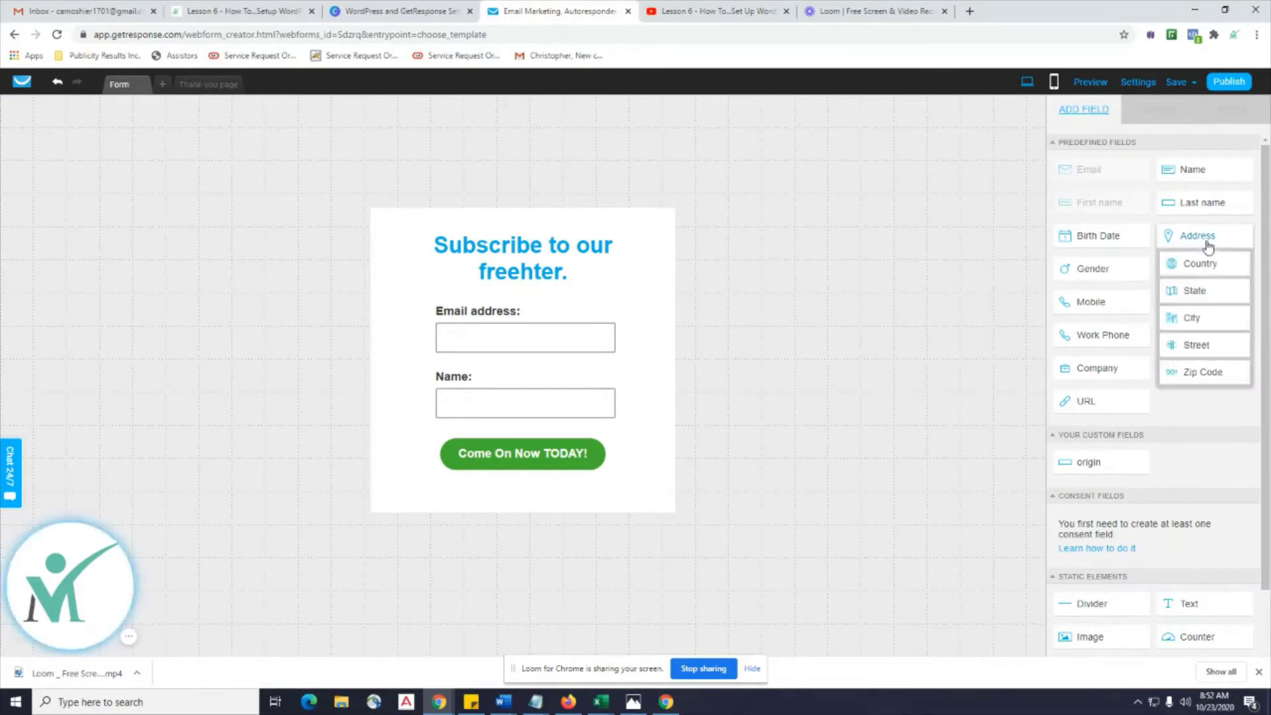
{"action": "left_click_drag", "start_coordinate": [1206, 239], "coordinate": [547, 230]}
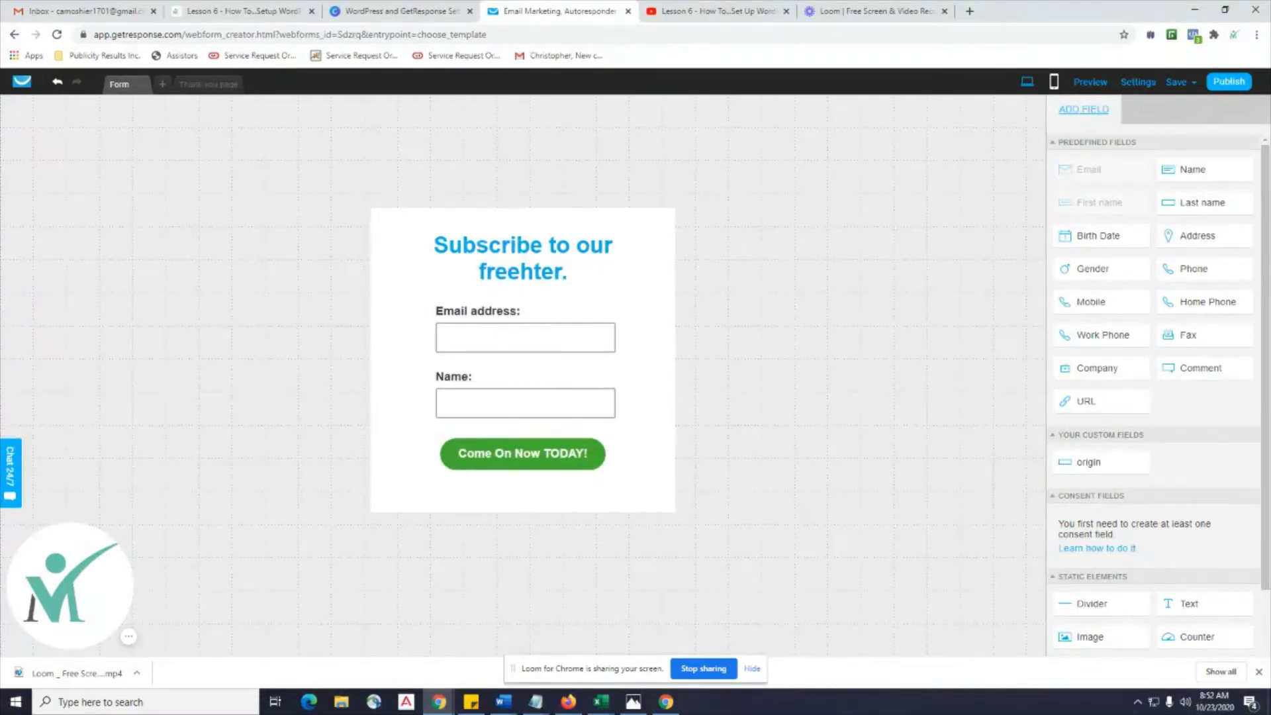
{"action": "mouse_move", "coordinate": [1200, 238]}
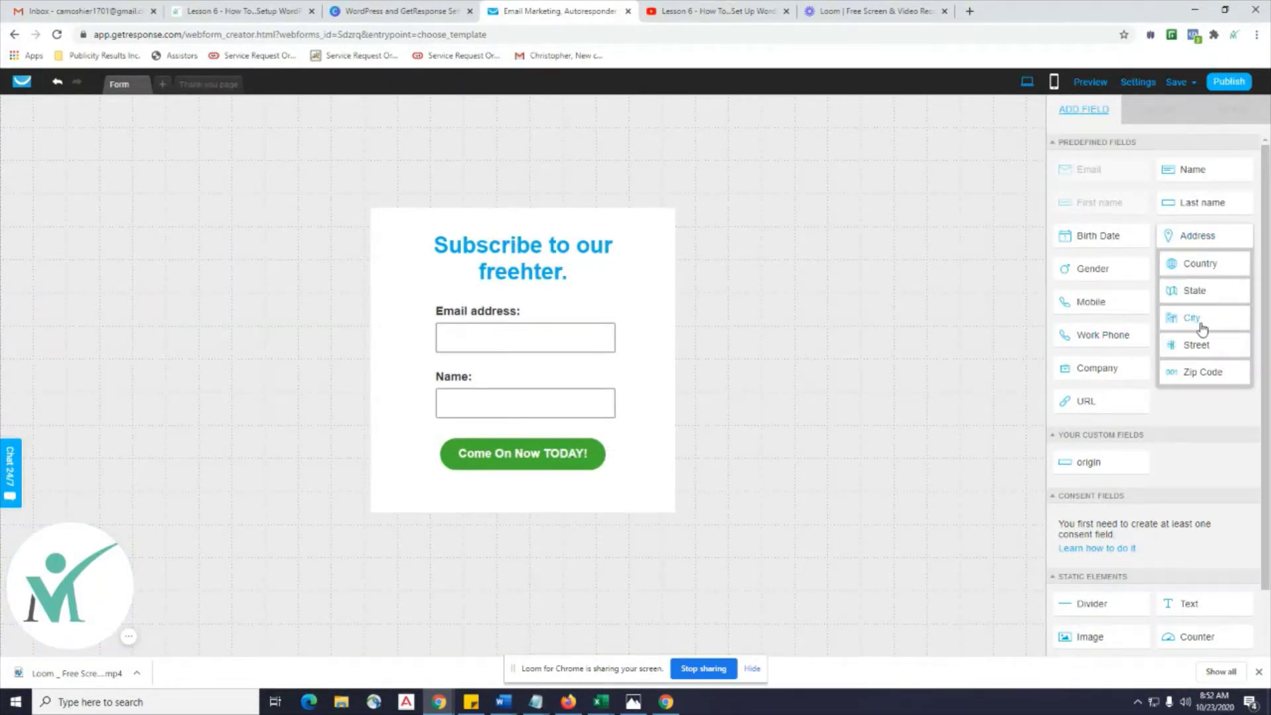
{"action": "left_click_drag", "start_coordinate": [1193, 262], "coordinate": [556, 280]}
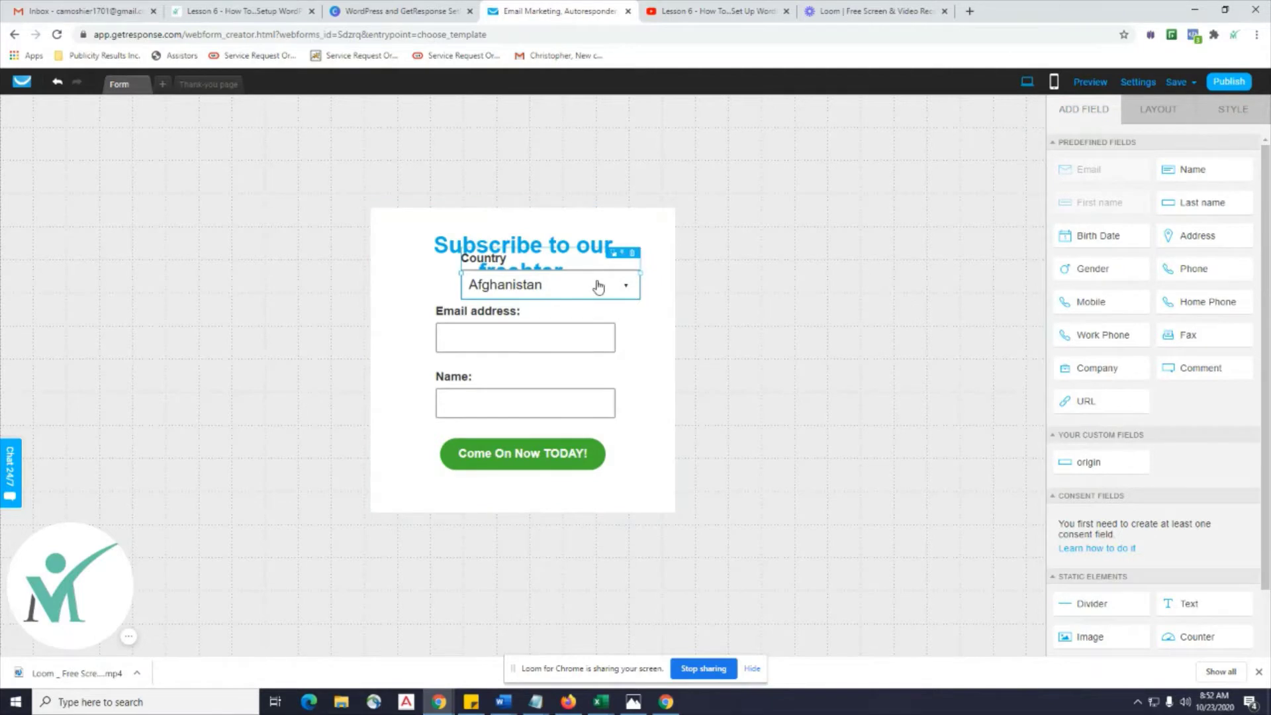
Delete the Country field, then add a trial Gender field and delete it too.
{"action": "left_click", "coordinate": [633, 255]}
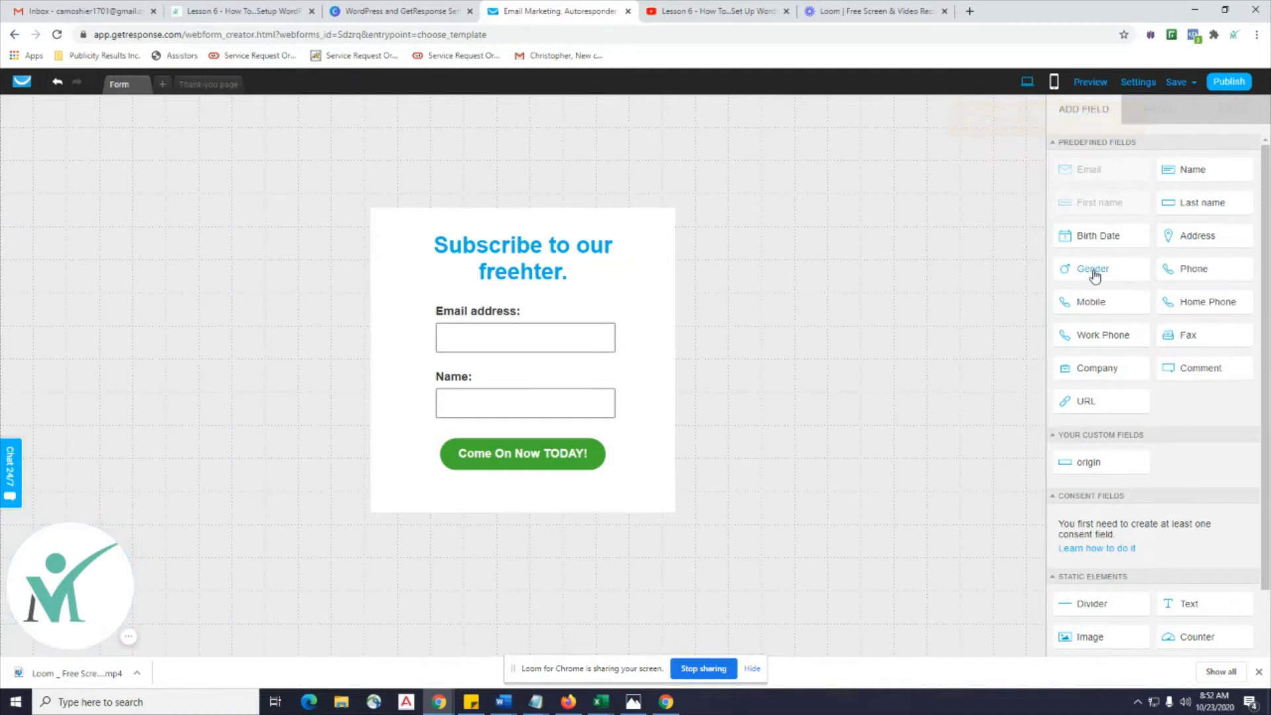
{"action": "left_click_drag", "start_coordinate": [1094, 275], "coordinate": [596, 278]}
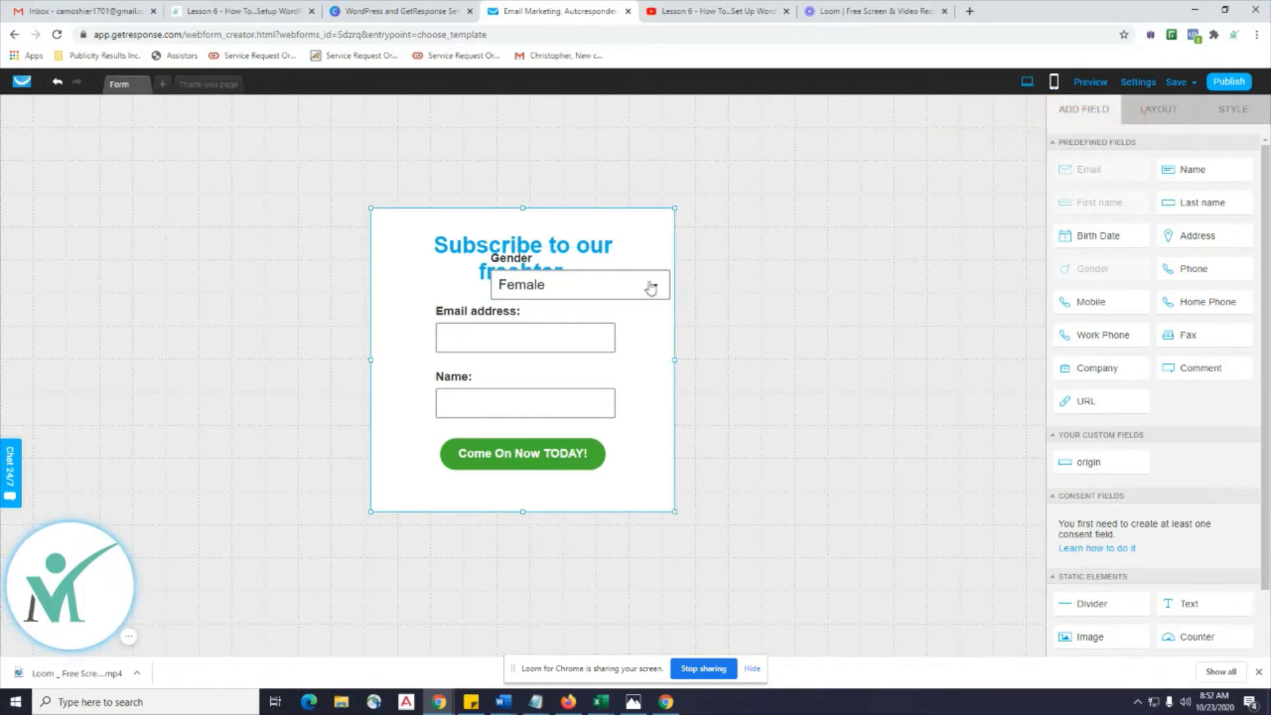
{"action": "left_click", "coordinate": [636, 346]}
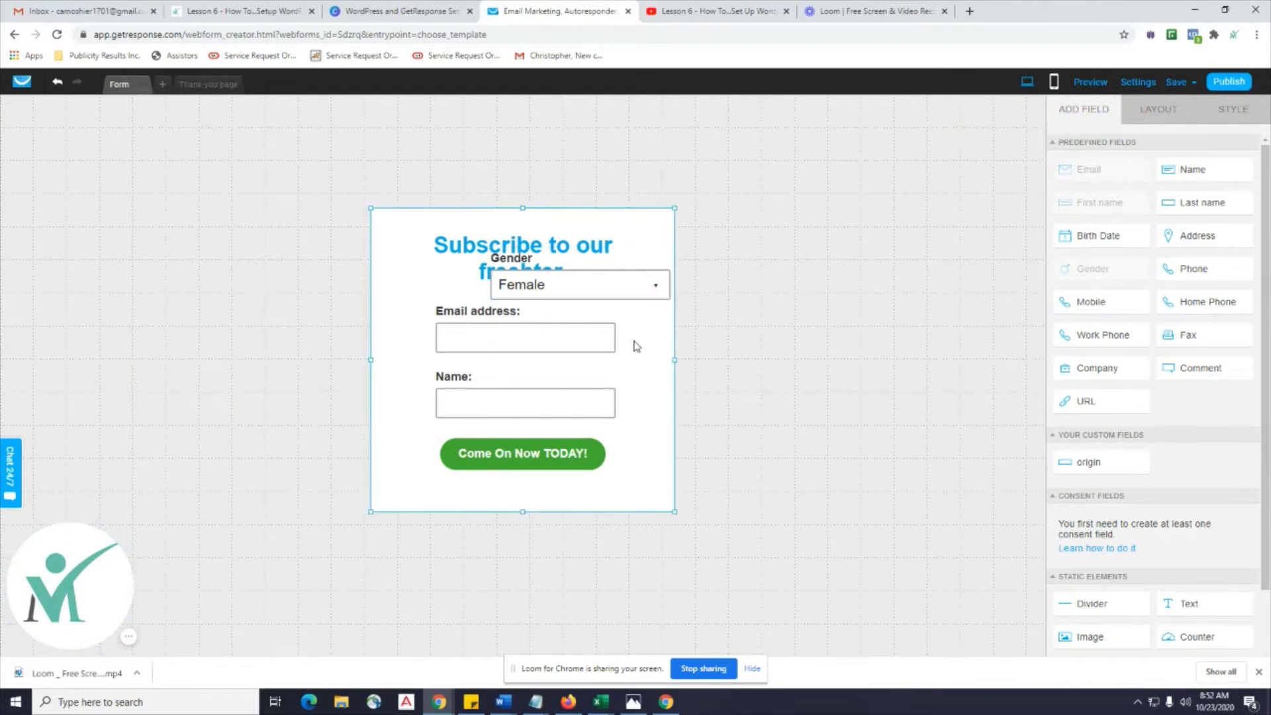
{"action": "left_click", "coordinate": [647, 284]}
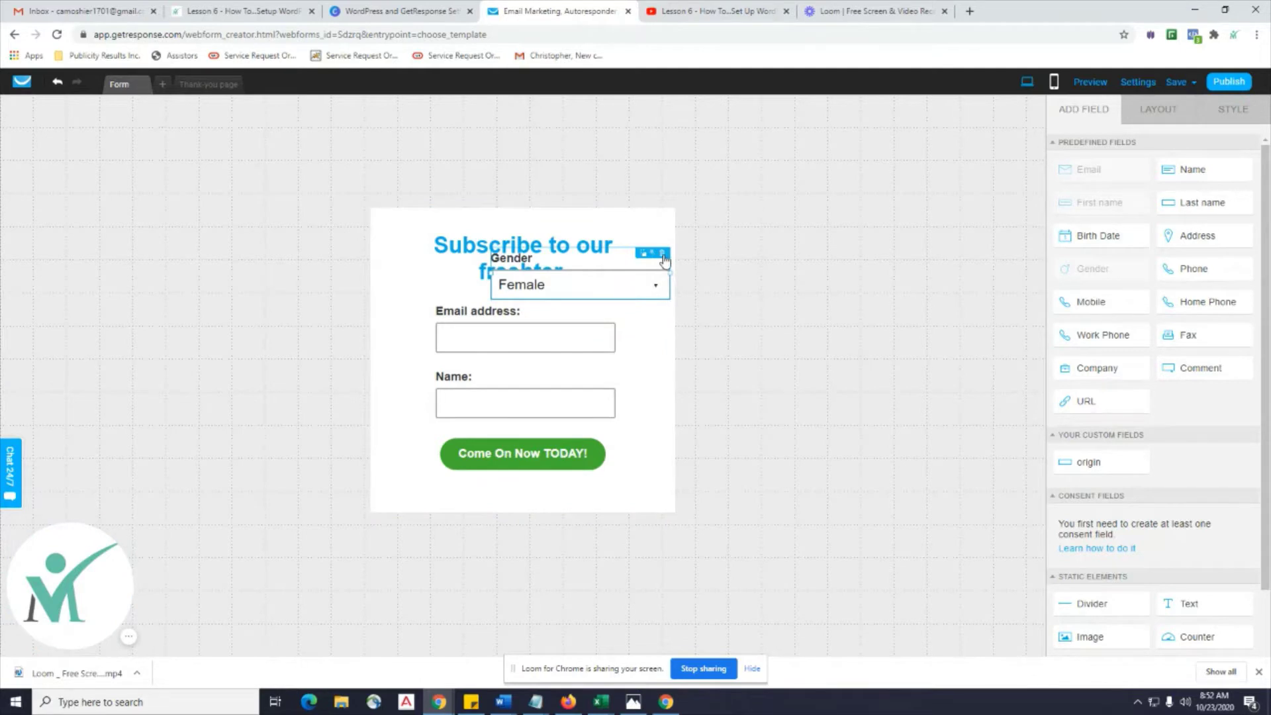
{"action": "left_click", "coordinate": [663, 254]}
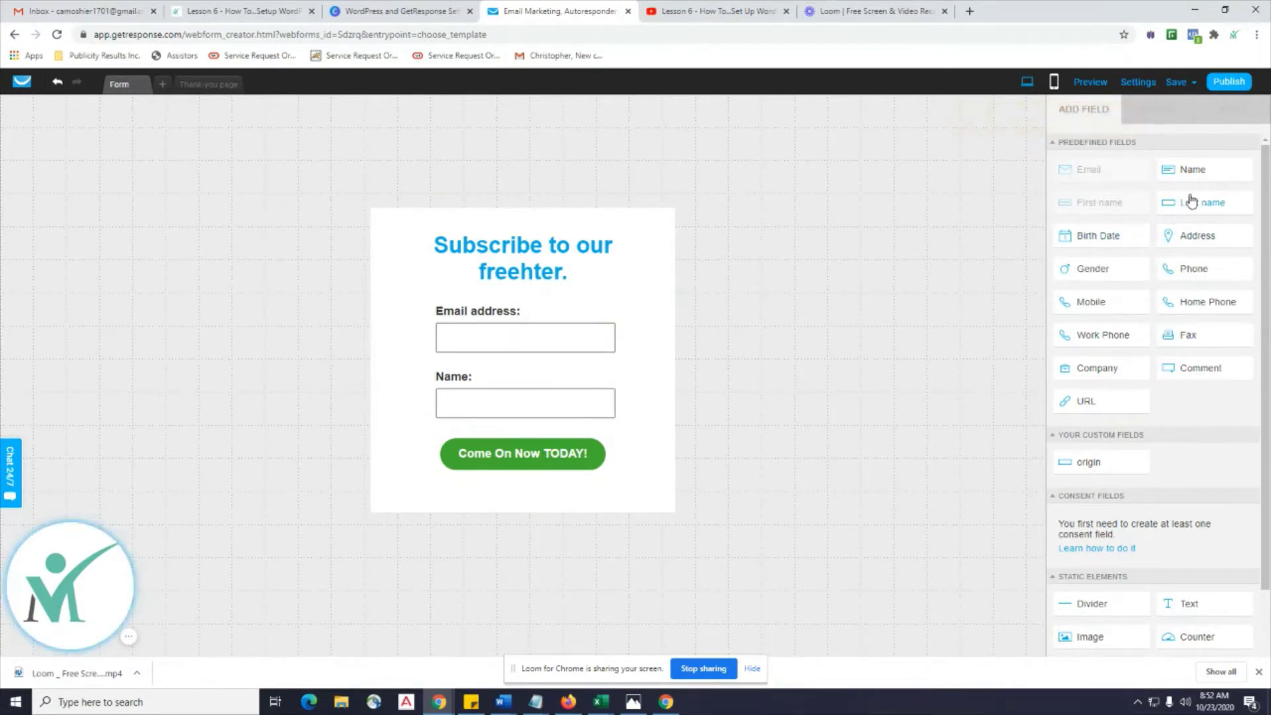
Drag an extra Name field onto the top of the form, then delete it.
{"action": "left_click_drag", "start_coordinate": [1193, 182], "coordinate": [527, 267]}
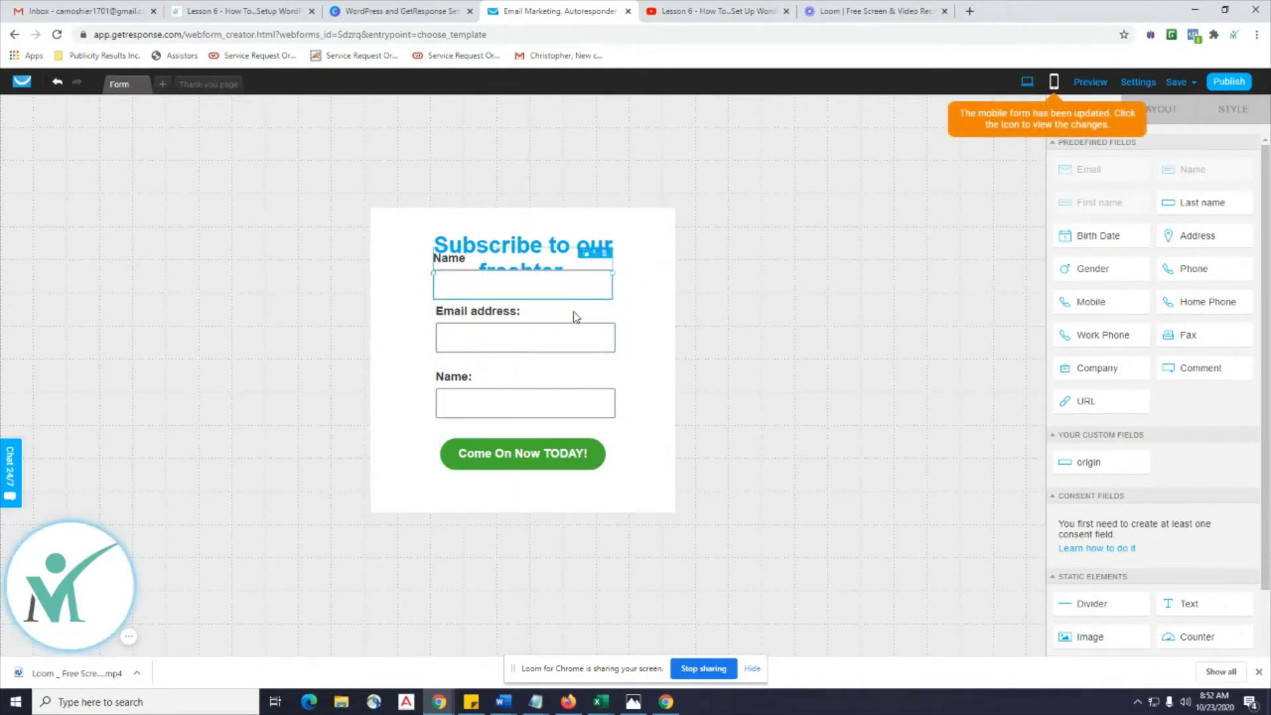
{"action": "left_click_drag", "start_coordinate": [590, 284], "coordinate": [642, 383]}
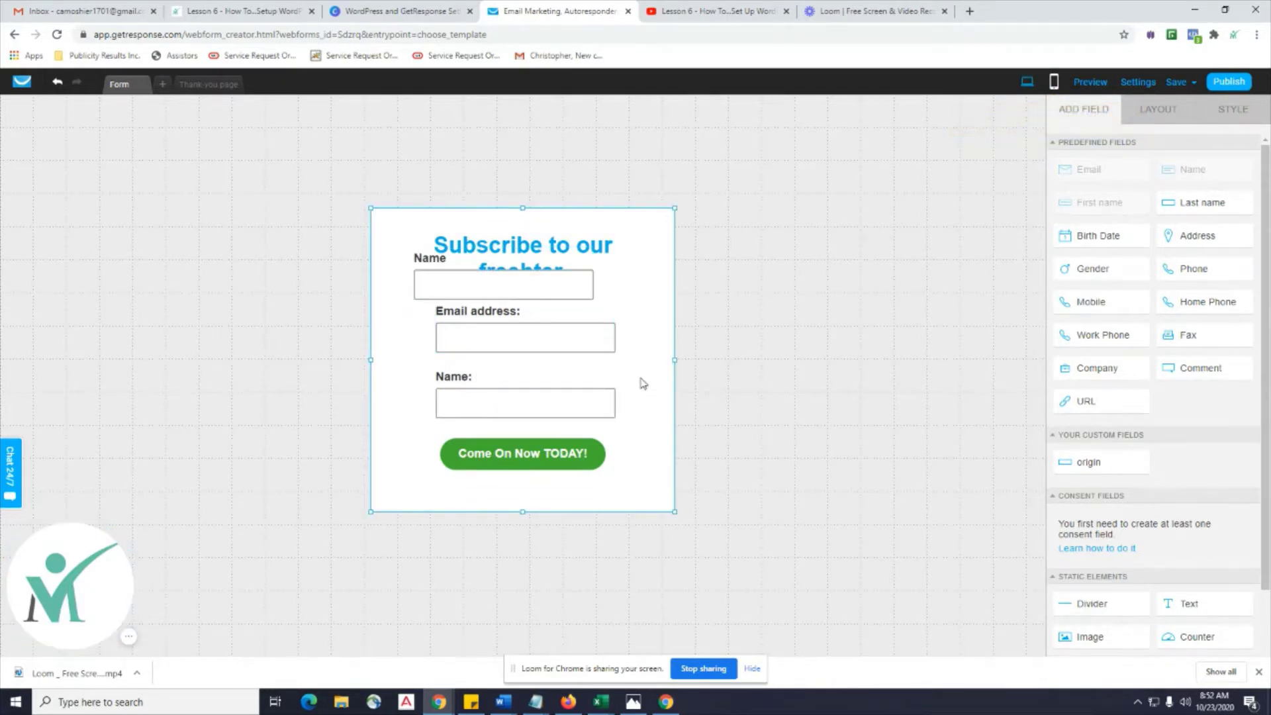
{"action": "left_click", "coordinate": [559, 288]}
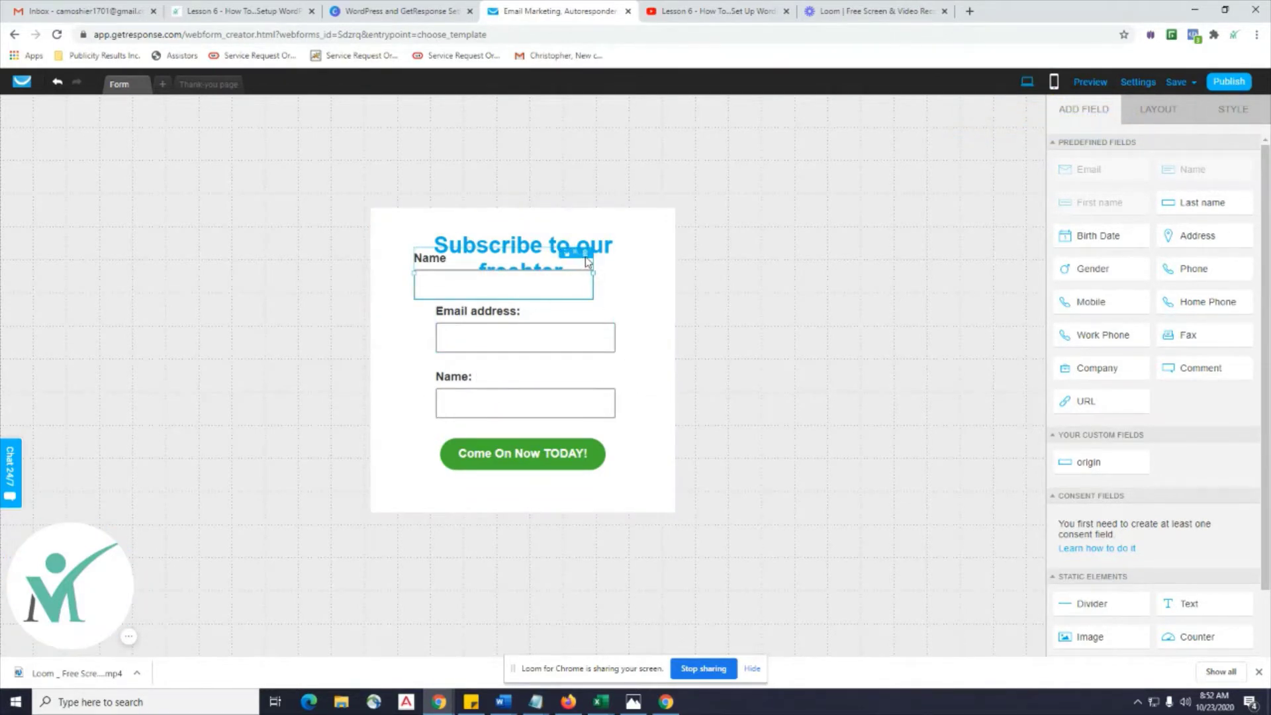
{"action": "left_click", "coordinate": [587, 253]}
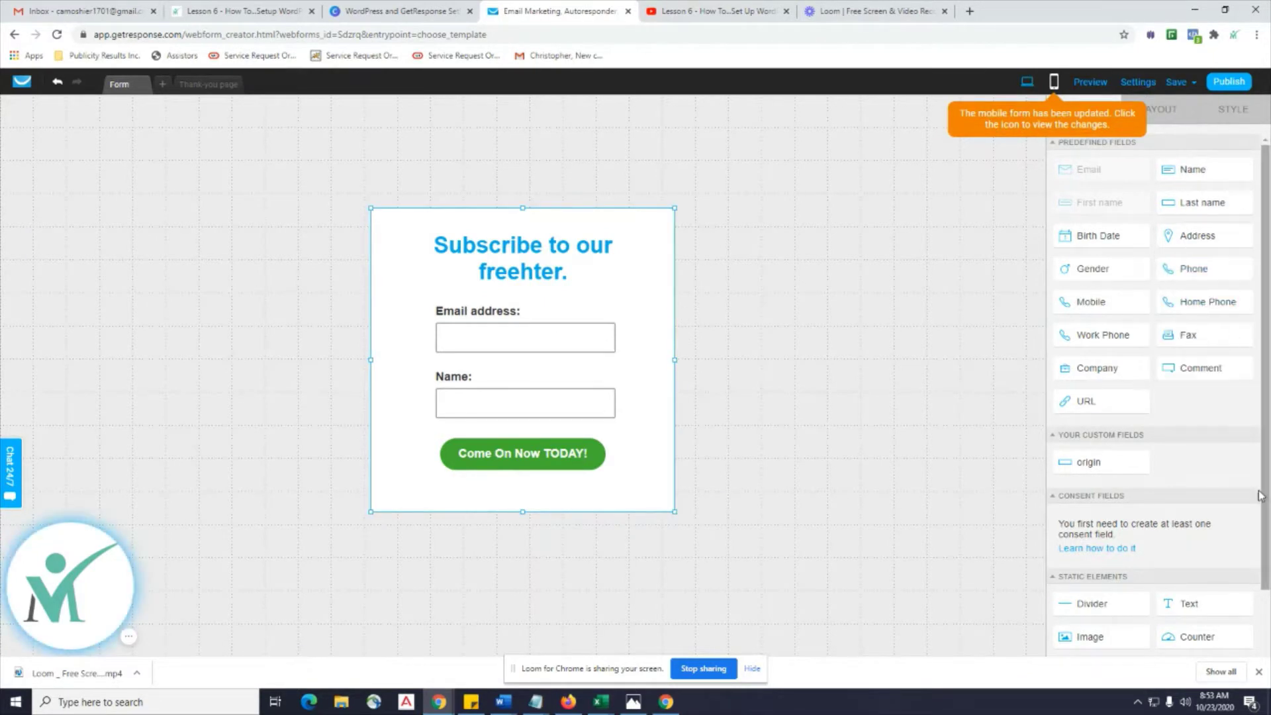
In LAYOUT, adjust item spacing, set form width to 562, and view the Embedded, Pop over and Scroll Form types.
{"action": "left_click", "coordinate": [1158, 111]}
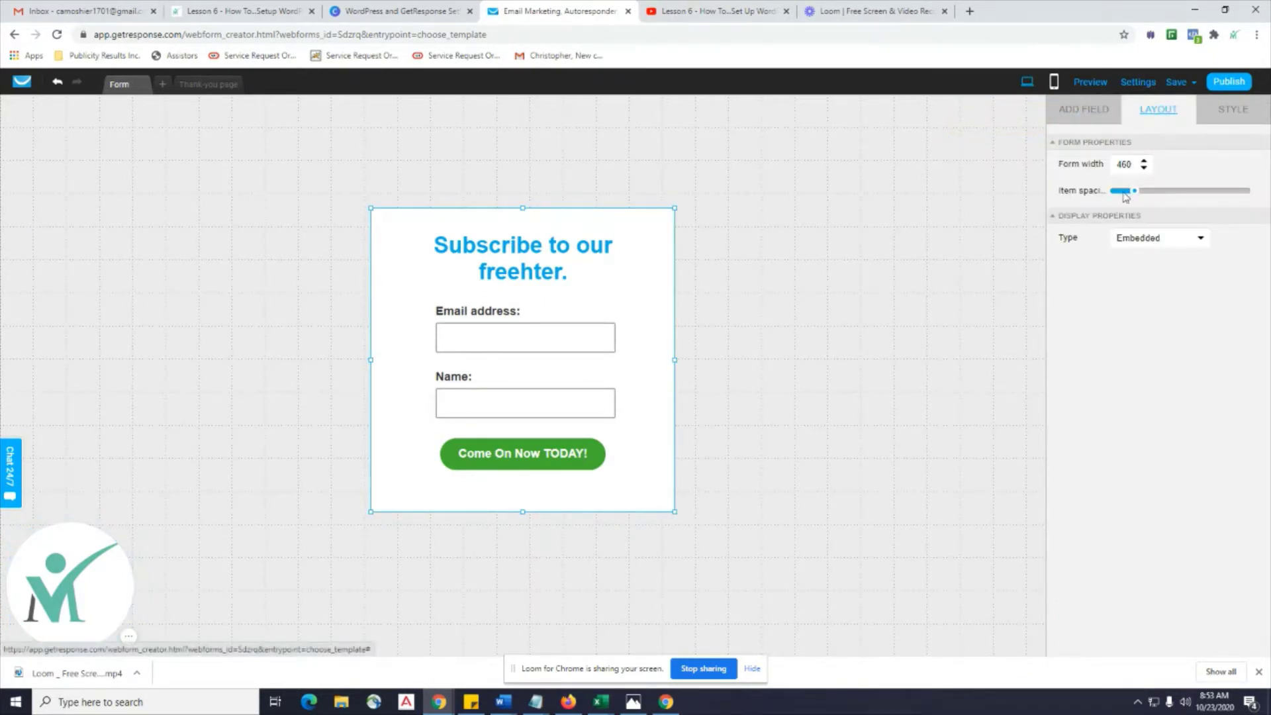
{"action": "left_click_drag", "start_coordinate": [1134, 190], "coordinate": [1144, 164]}
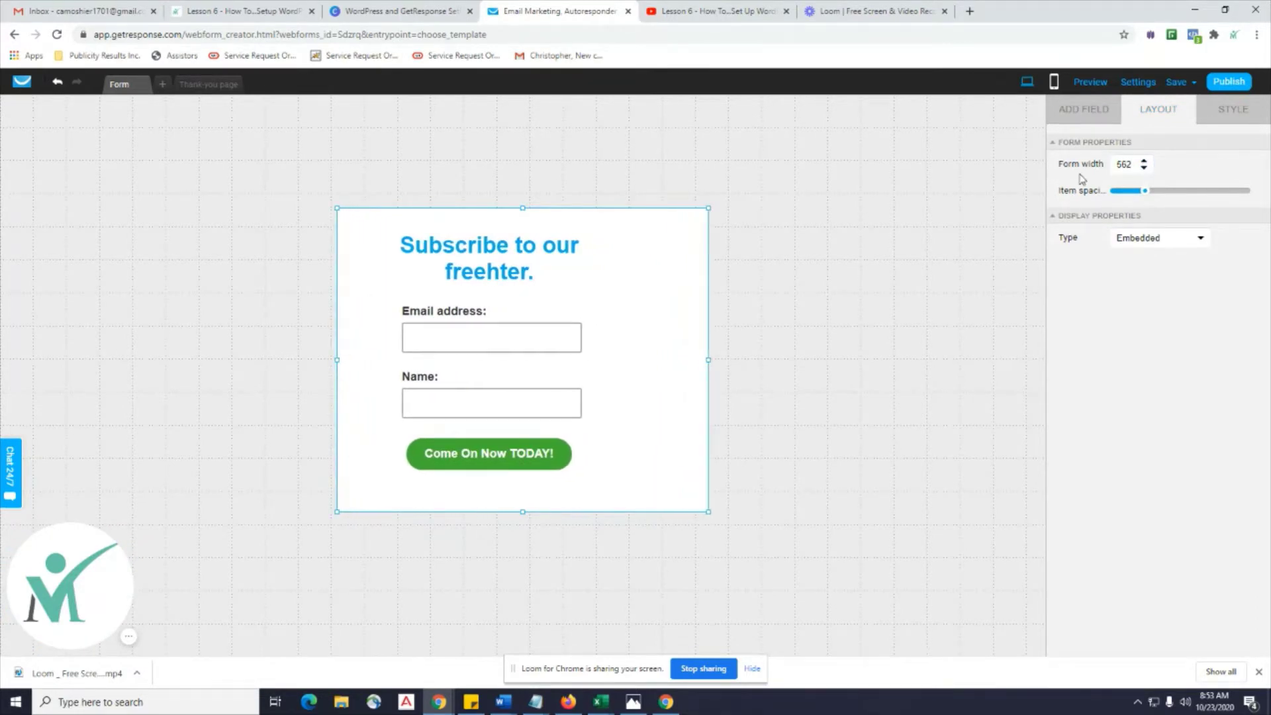
{"action": "left_click", "coordinate": [1199, 238]}
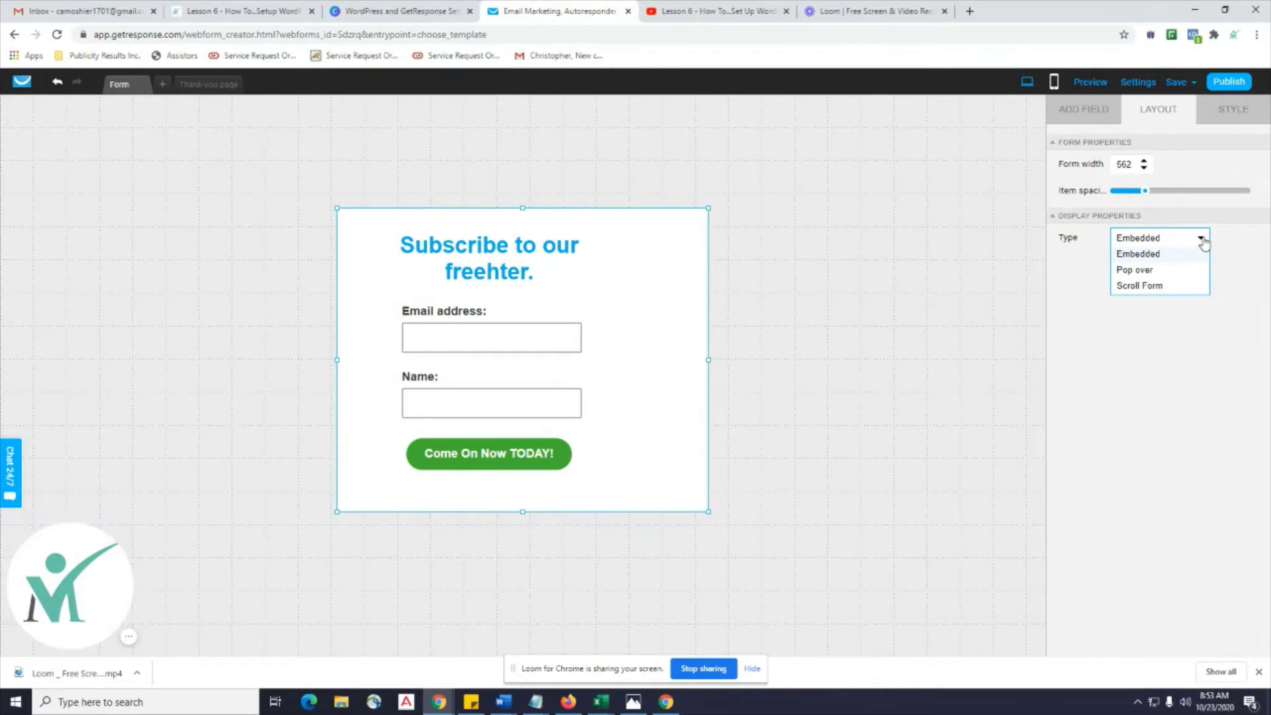
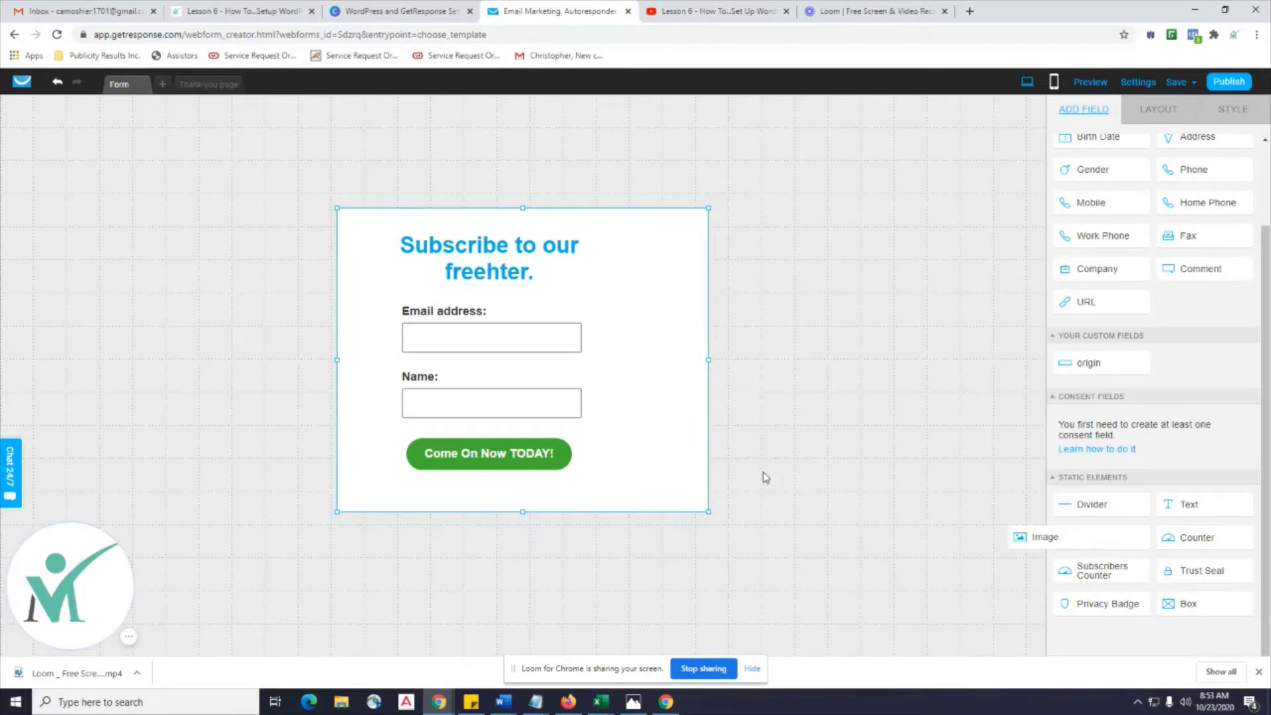
Drop an Image block beside the form fields and open the library to replace the strawberry placeholder.
{"action": "left_click_drag", "start_coordinate": [655, 394], "coordinate": [634, 325]}
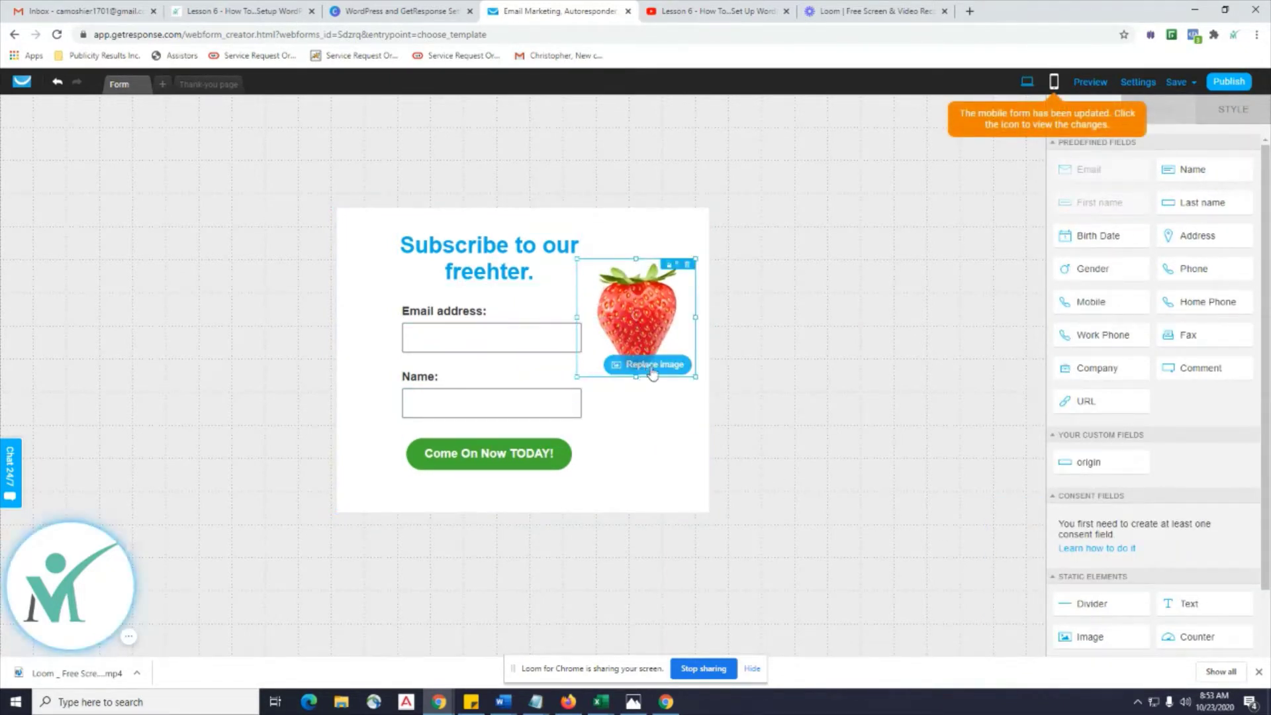
{"action": "left_click", "coordinate": [659, 371]}
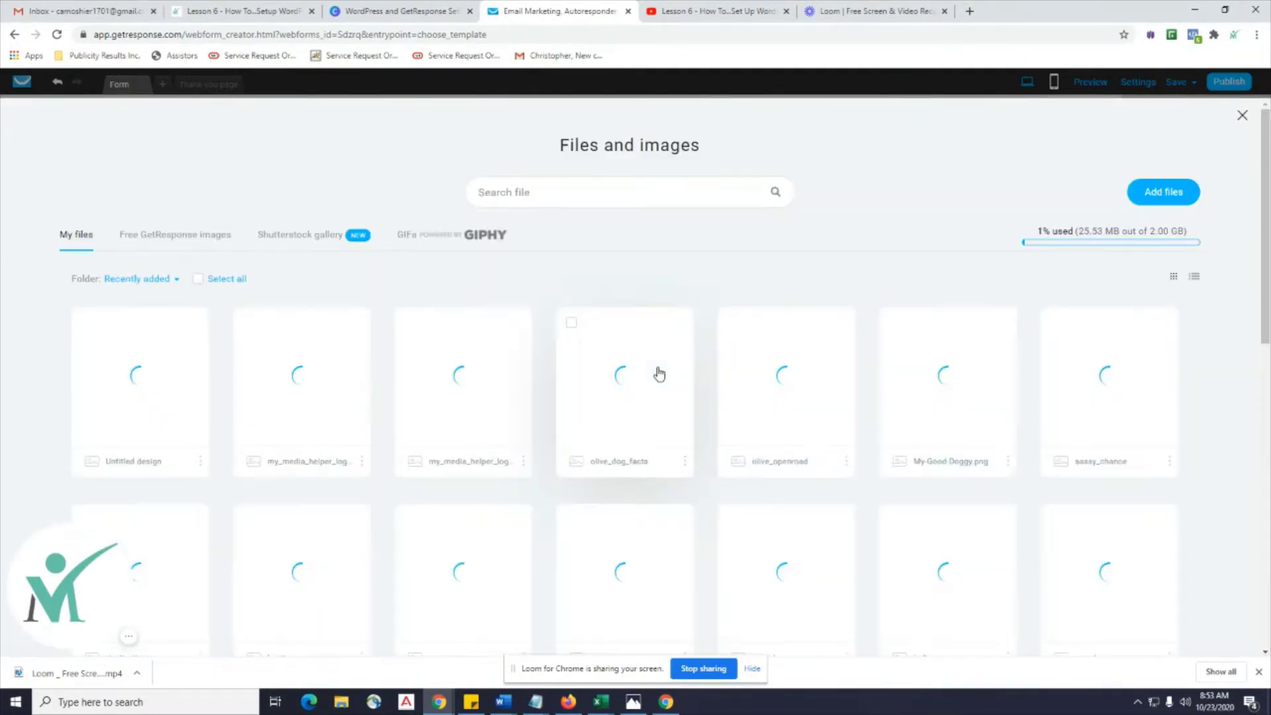
Browse the uploaded, free GetResponse and Shutterstock image collections, then start adding a new file.
{"action": "left_click", "coordinate": [685, 461]}
{"action": "scroll", "coordinate": [794, 490], "scroll_direction": "down", "scroll_amount": 4}
{"action": "scroll", "coordinate": [983, 487], "scroll_direction": "up", "scroll_amount": 4}
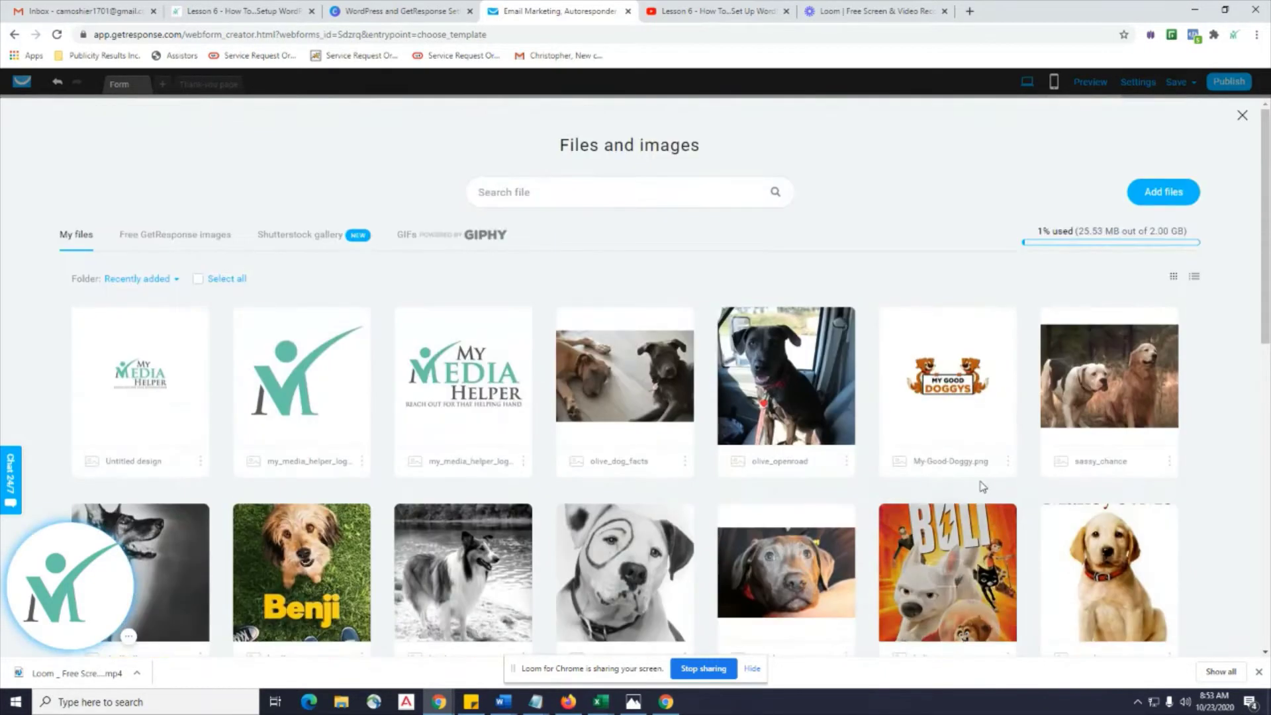
{"action": "left_click", "coordinate": [195, 237]}
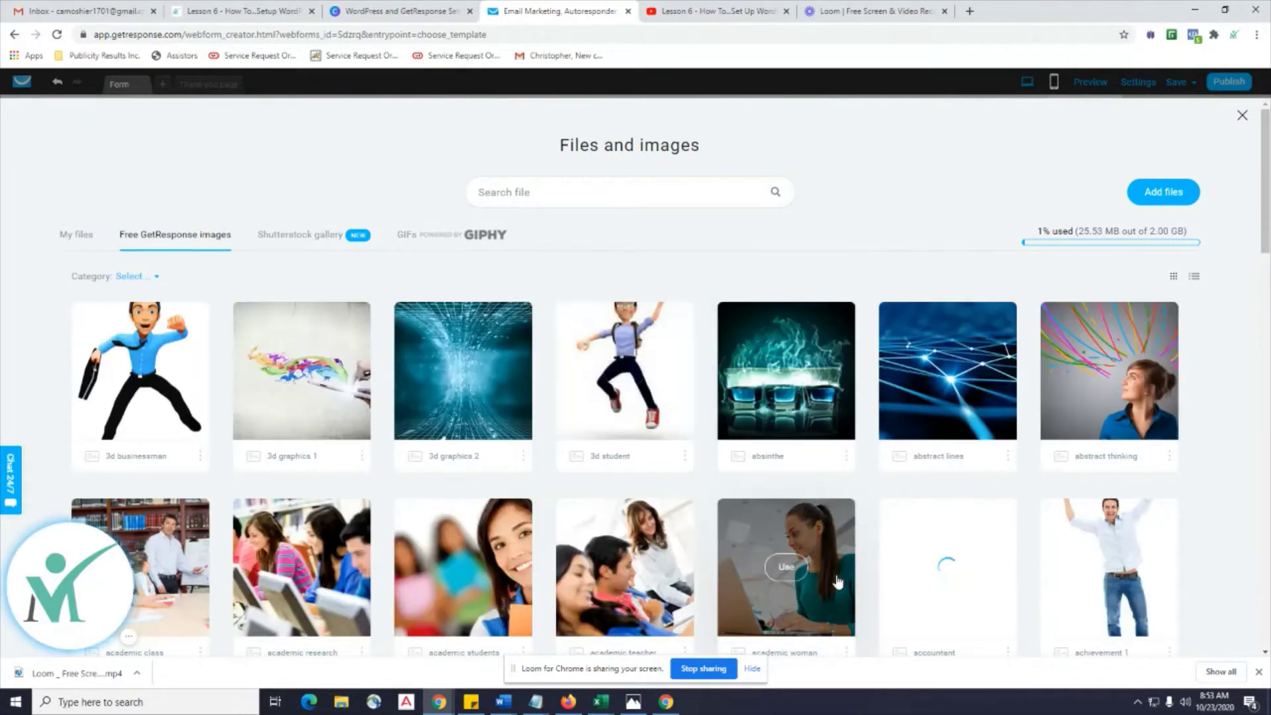
{"action": "scroll", "coordinate": [837, 573], "scroll_direction": "down", "scroll_amount": 3}
{"action": "scroll", "coordinate": [227, 247], "scroll_direction": "up", "scroll_amount": 3}
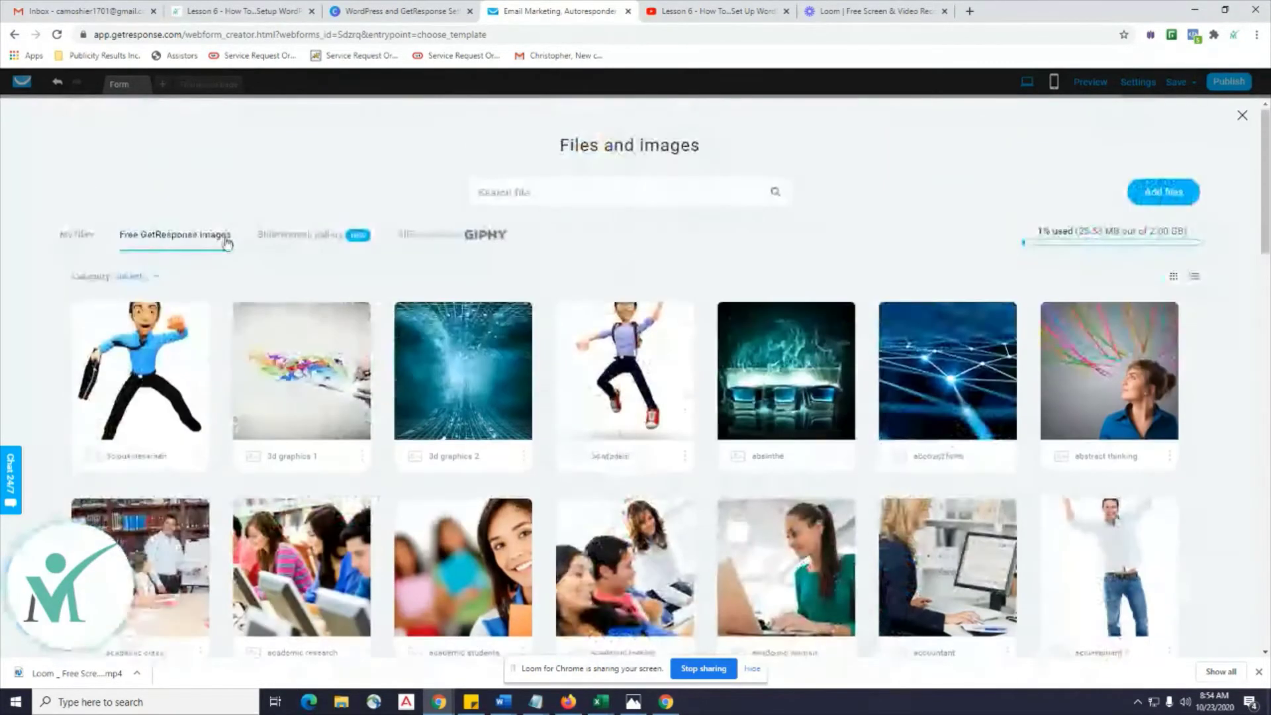
{"action": "left_click", "coordinate": [280, 247]}
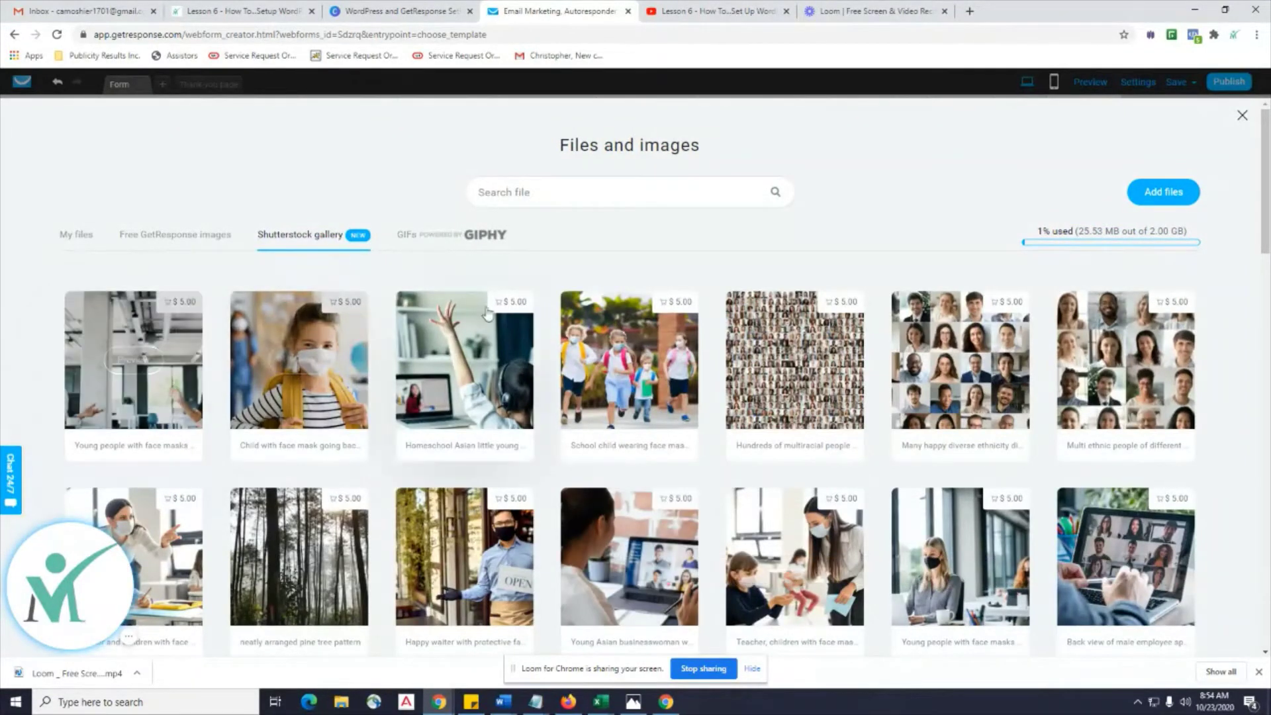
{"action": "left_click", "coordinate": [74, 239]}
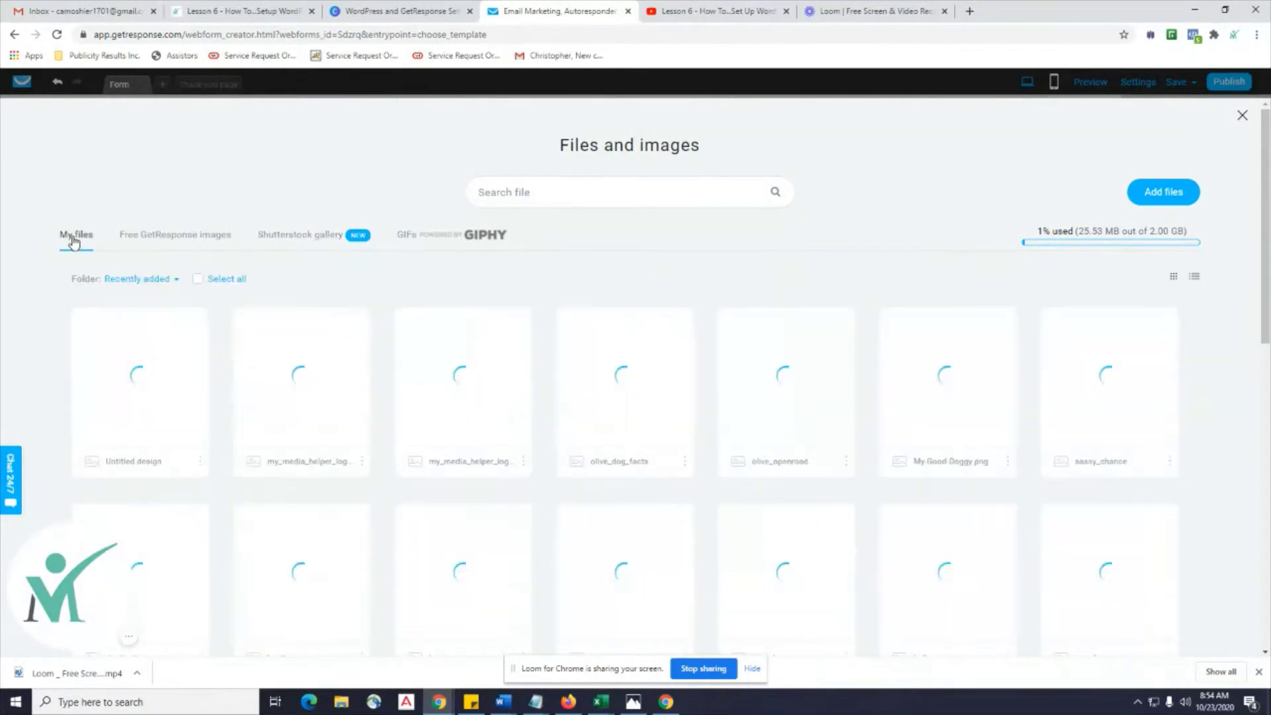
{"action": "scroll", "coordinate": [482, 446], "scroll_direction": "down", "scroll_amount": 9}
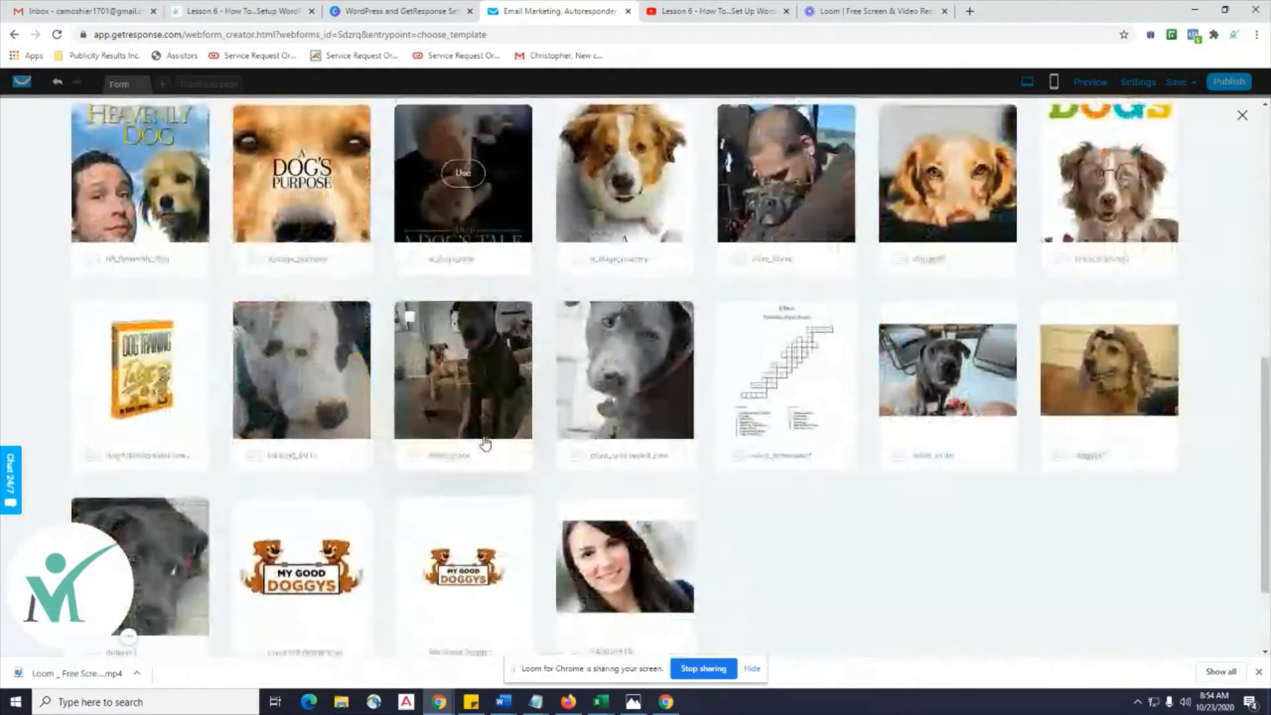
{"action": "scroll", "coordinate": [483, 440], "scroll_direction": "up", "scroll_amount": 10}
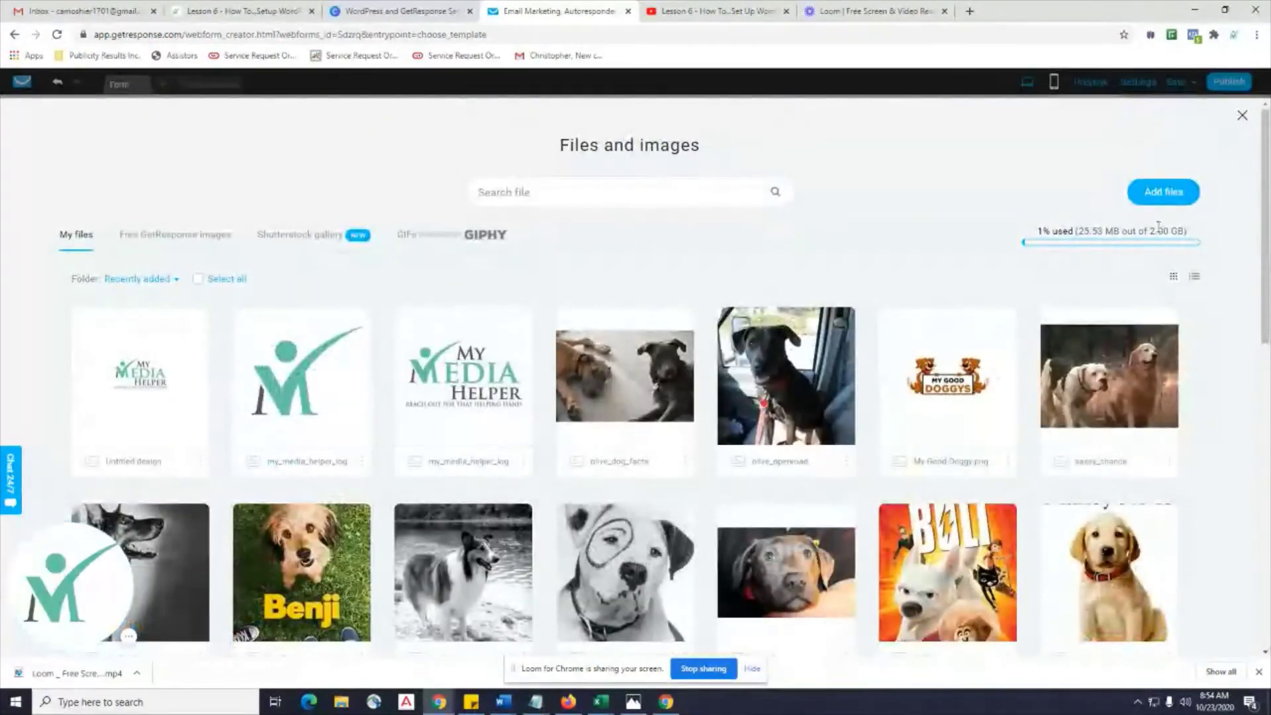
{"action": "left_click", "coordinate": [1177, 196]}
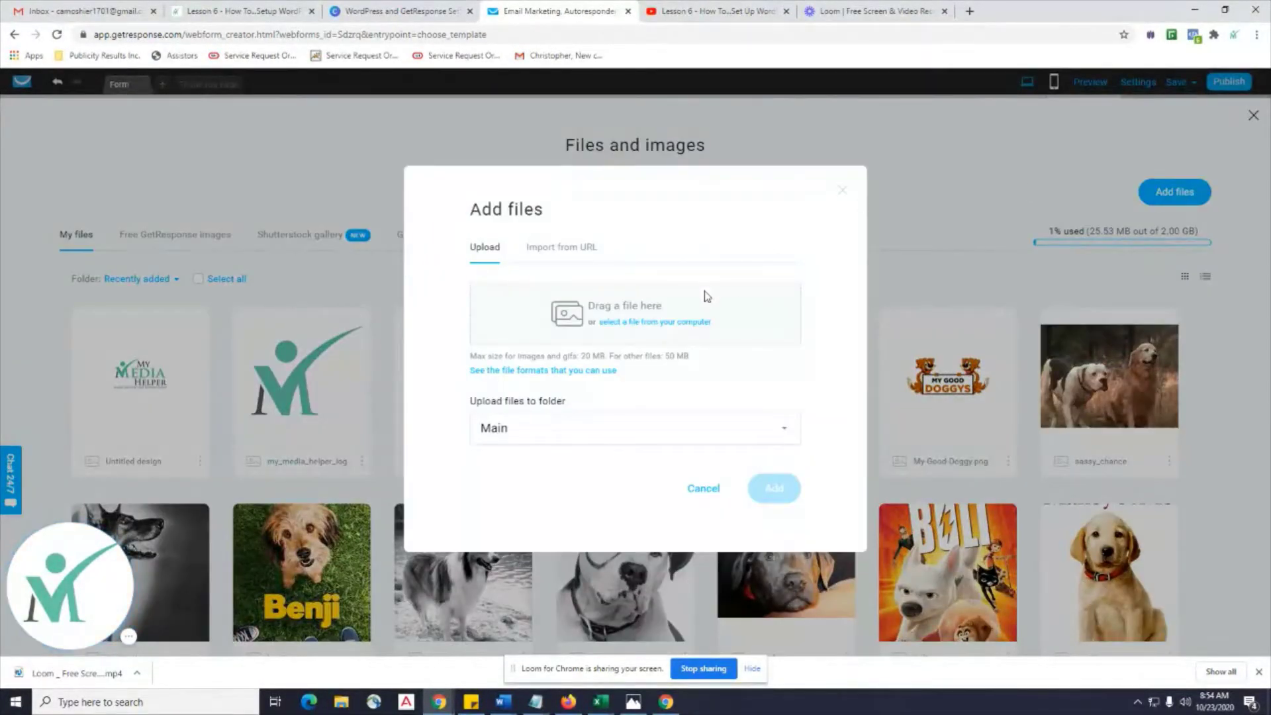
Upload Krown-Kayak.jpg from the computer into the library's Main folder.
{"action": "left_click", "coordinate": [632, 323]}
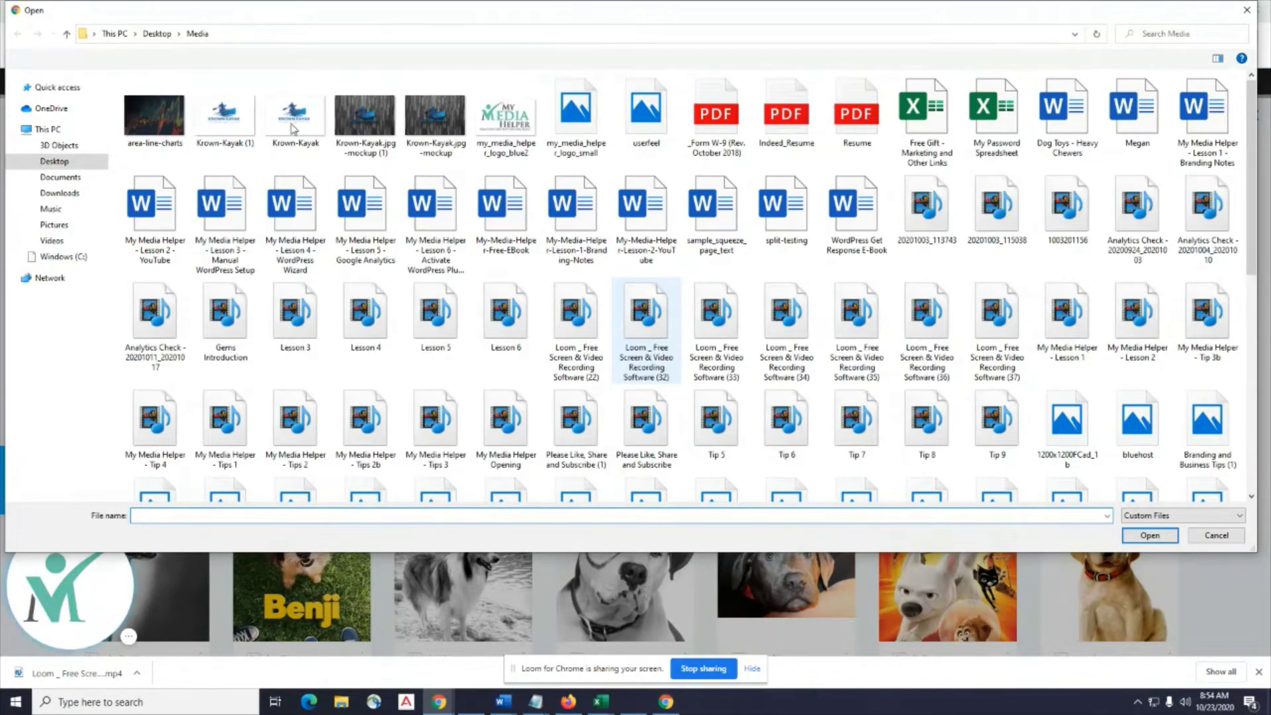
{"action": "left_click", "coordinate": [293, 129]}
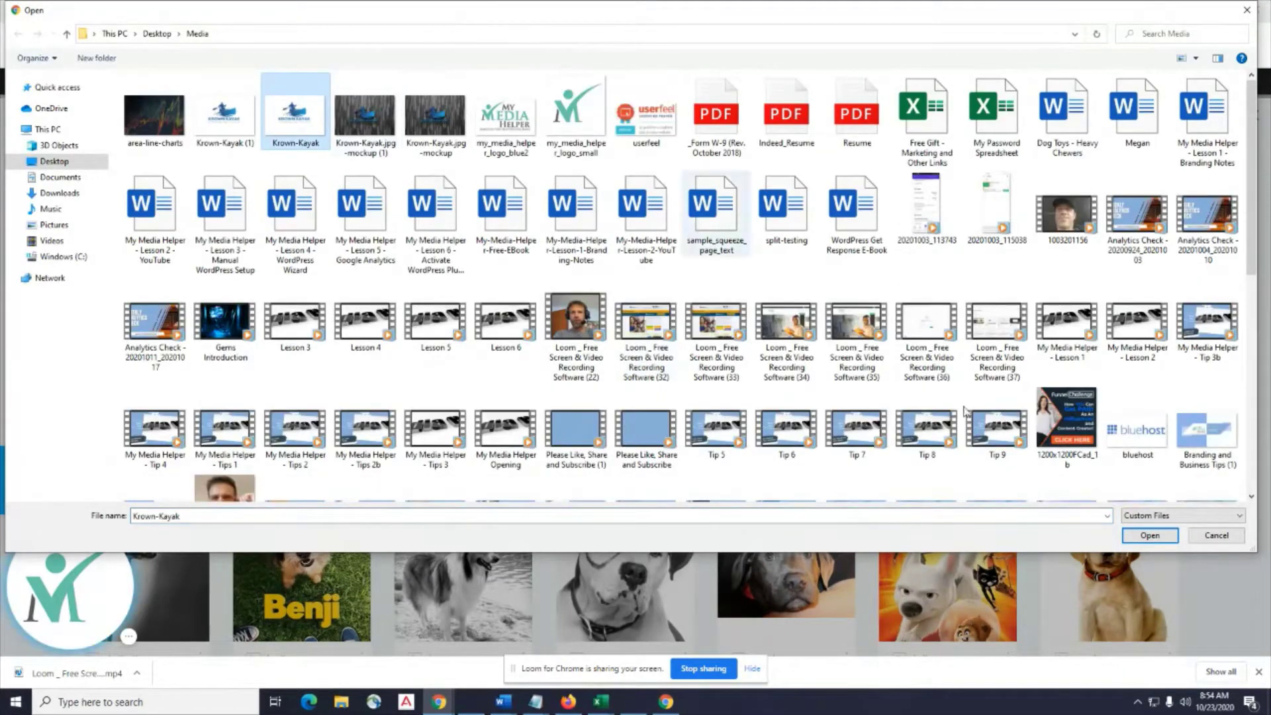
{"action": "left_click", "coordinate": [1157, 540]}
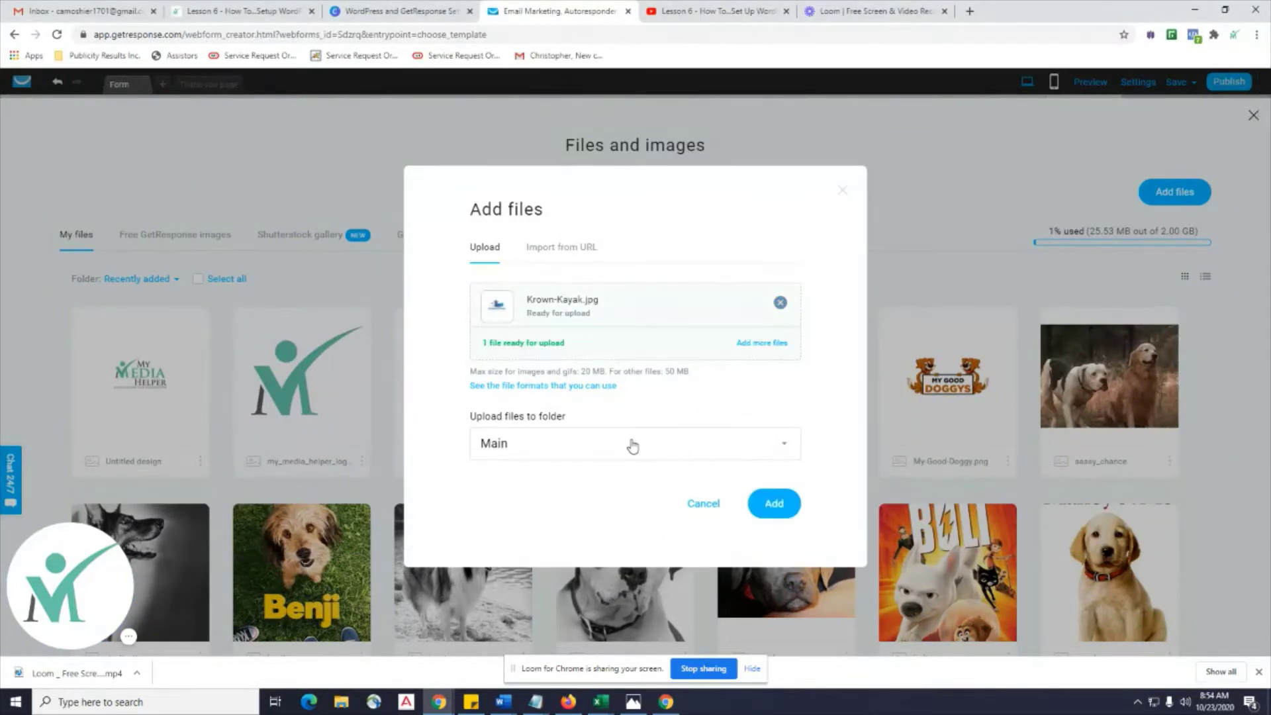
{"action": "left_click", "coordinate": [632, 447]}
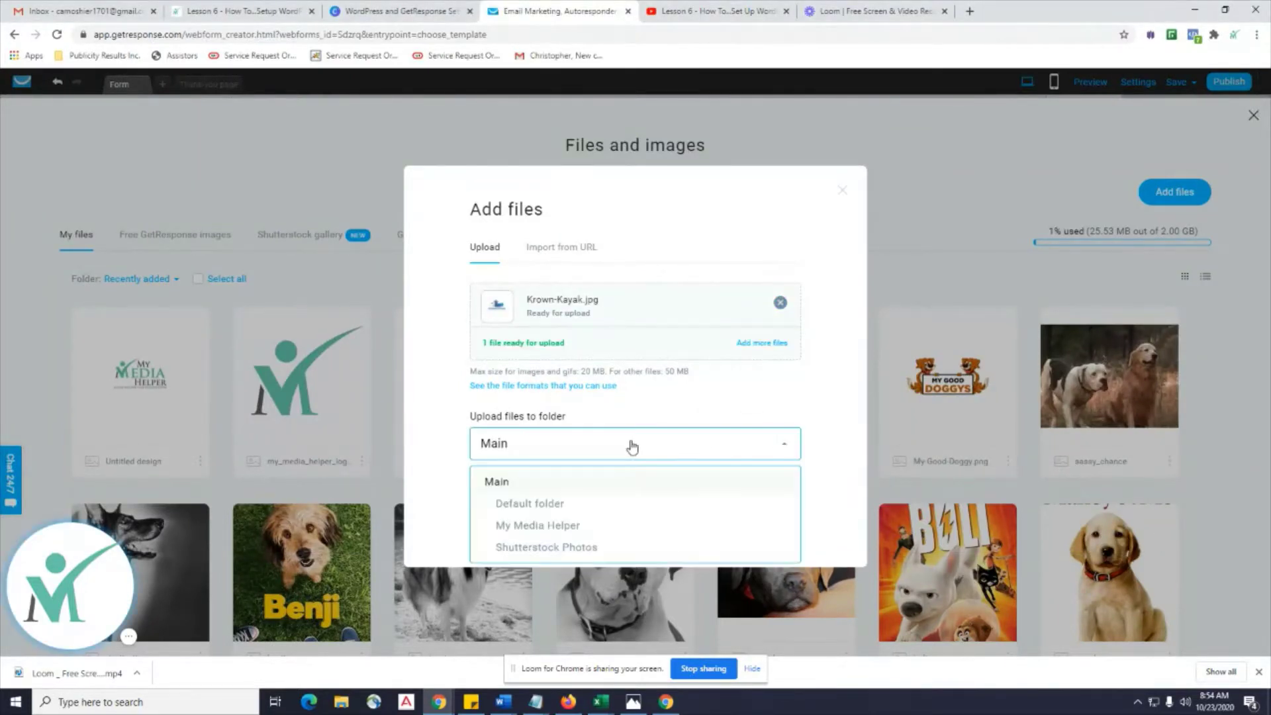
{"action": "left_click", "coordinate": [492, 483]}
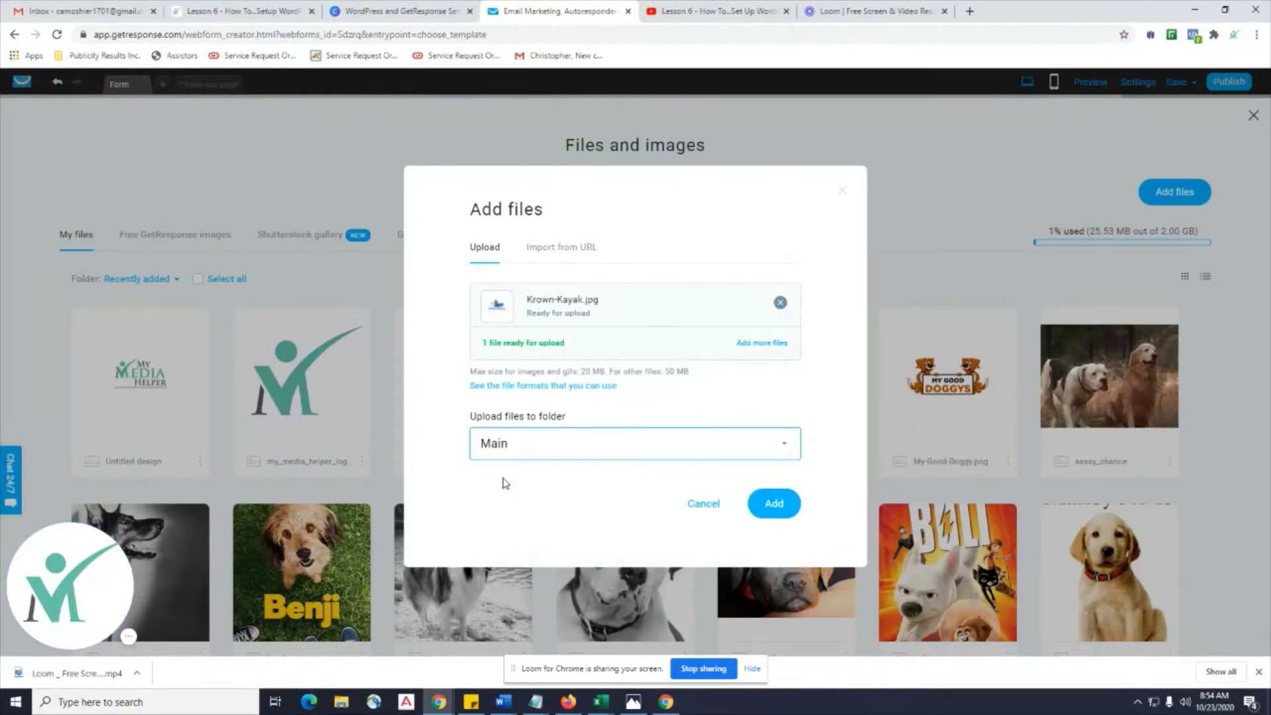
{"action": "left_click", "coordinate": [776, 507]}
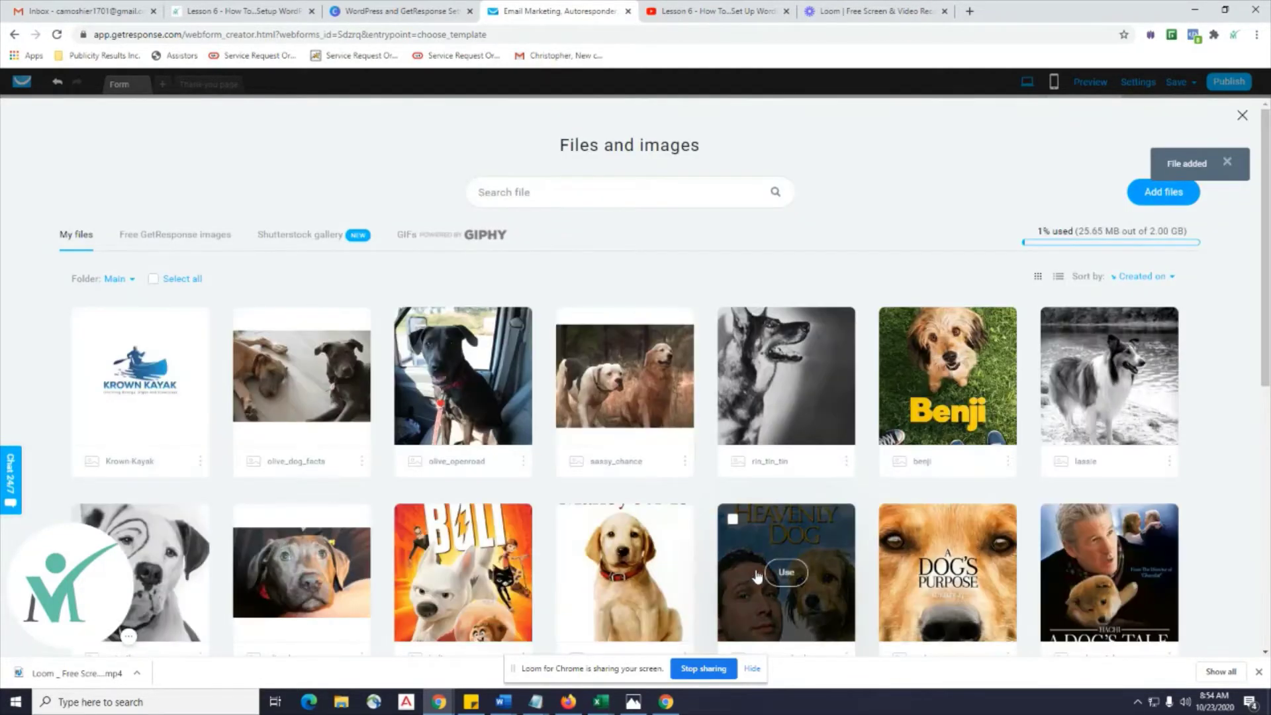
Use the Krown-Kayak image in place of the strawberry and shrink it at the form's top-left.
{"action": "mouse_move", "coordinate": [126, 414]}
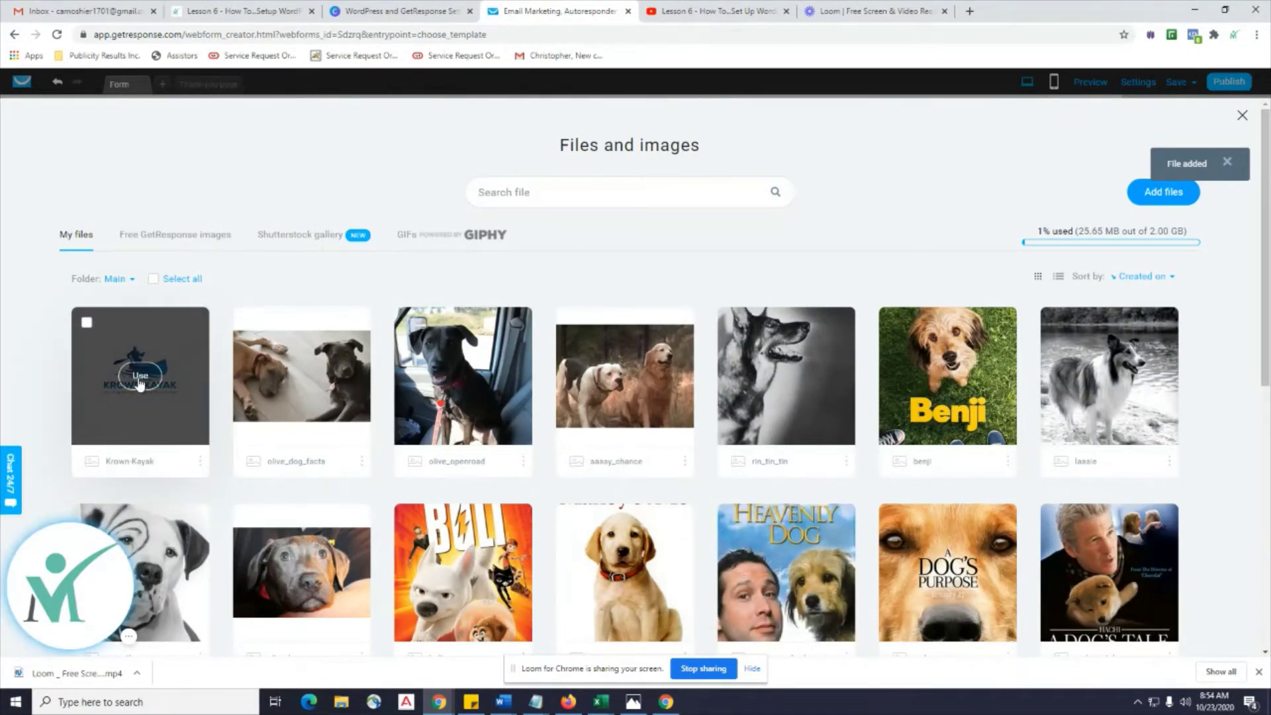
{"action": "left_click", "coordinate": [140, 376]}
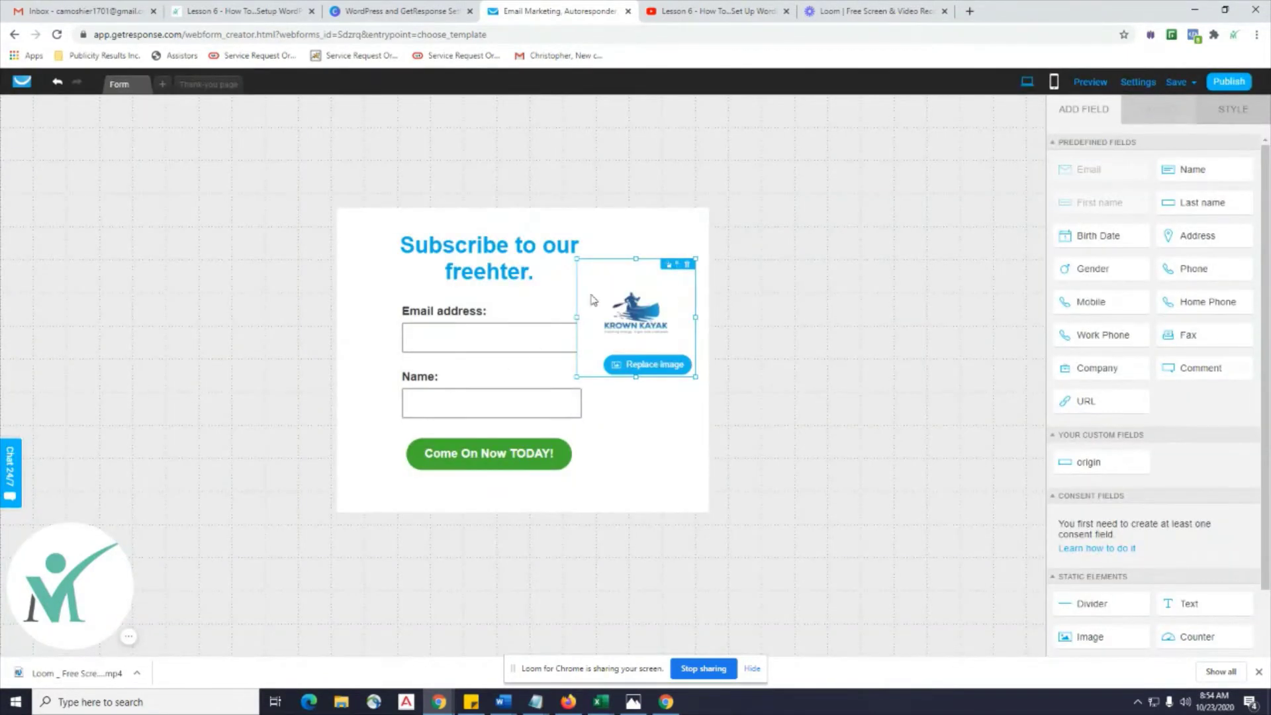
{"action": "left_click_drag", "start_coordinate": [671, 302], "coordinate": [454, 259]}
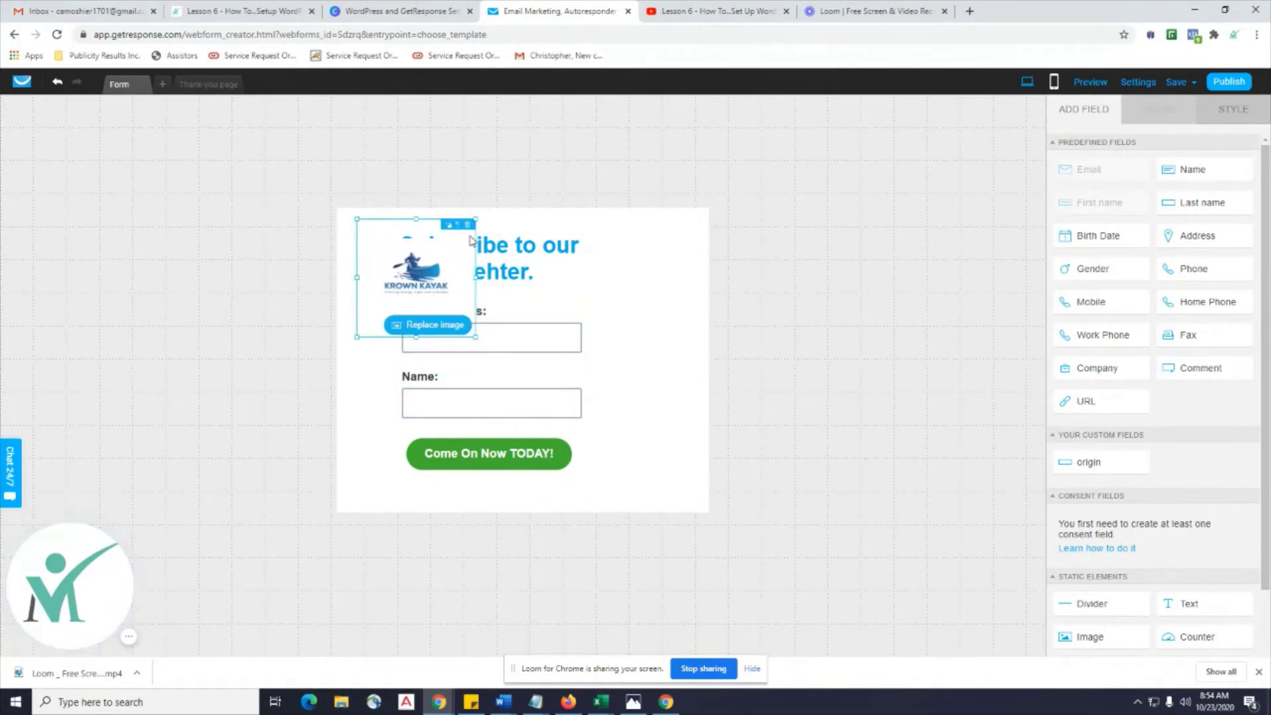
{"action": "left_click_drag", "start_coordinate": [478, 217], "coordinate": [419, 261]}
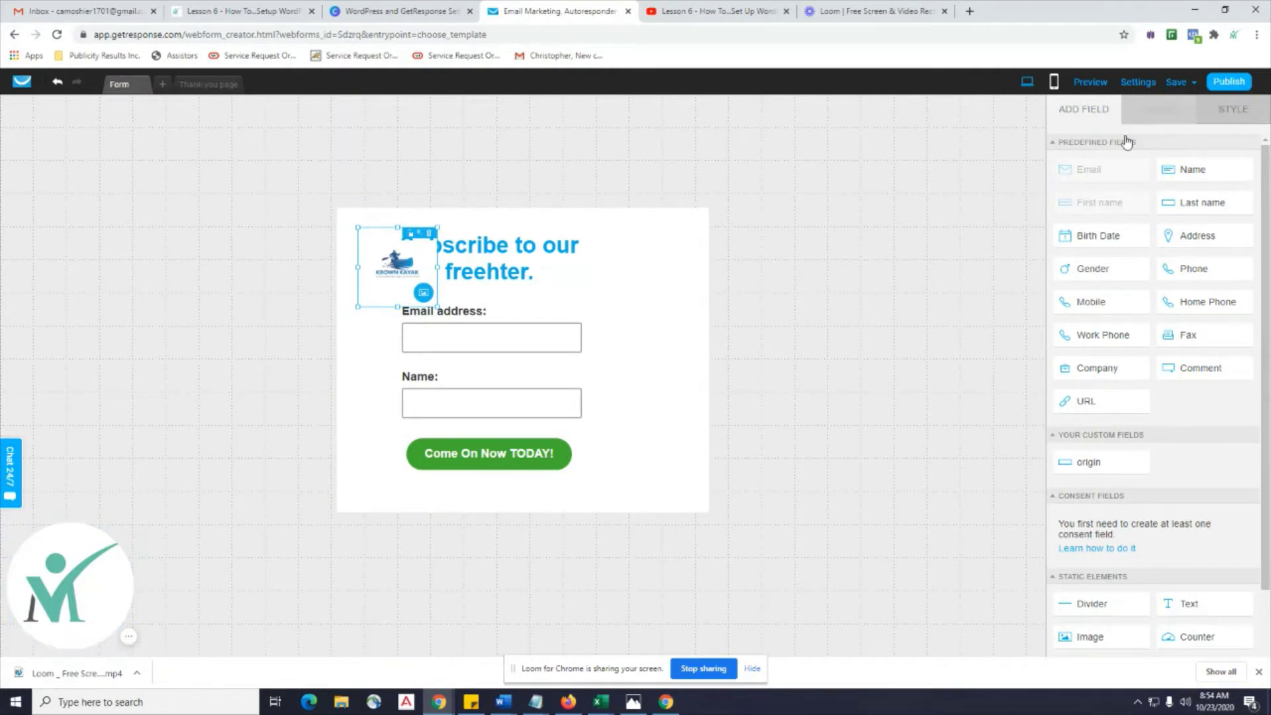
Set the form width to 400 px in the form's Layout settings.
{"action": "left_click", "coordinate": [668, 263]}
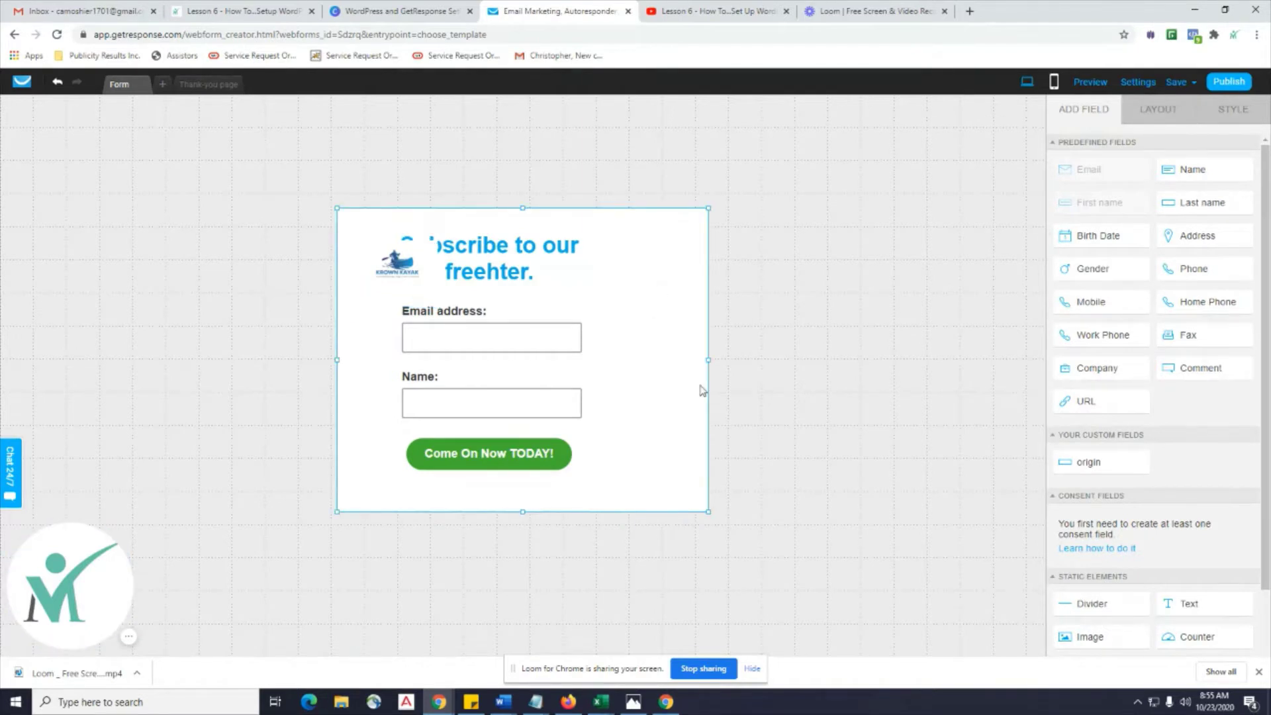
{"action": "left_click", "coordinate": [1160, 117]}
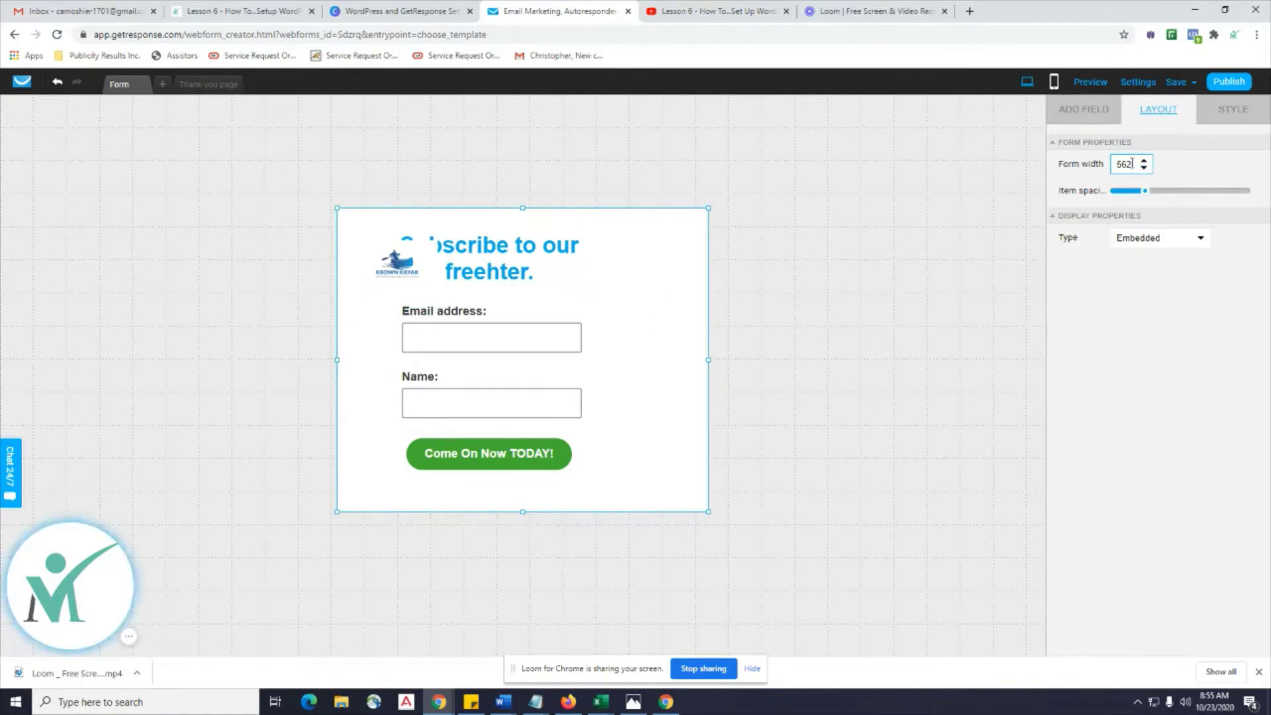
{"action": "left_click", "coordinate": [1095, 165]}
{"action": "type", "text": "450"}
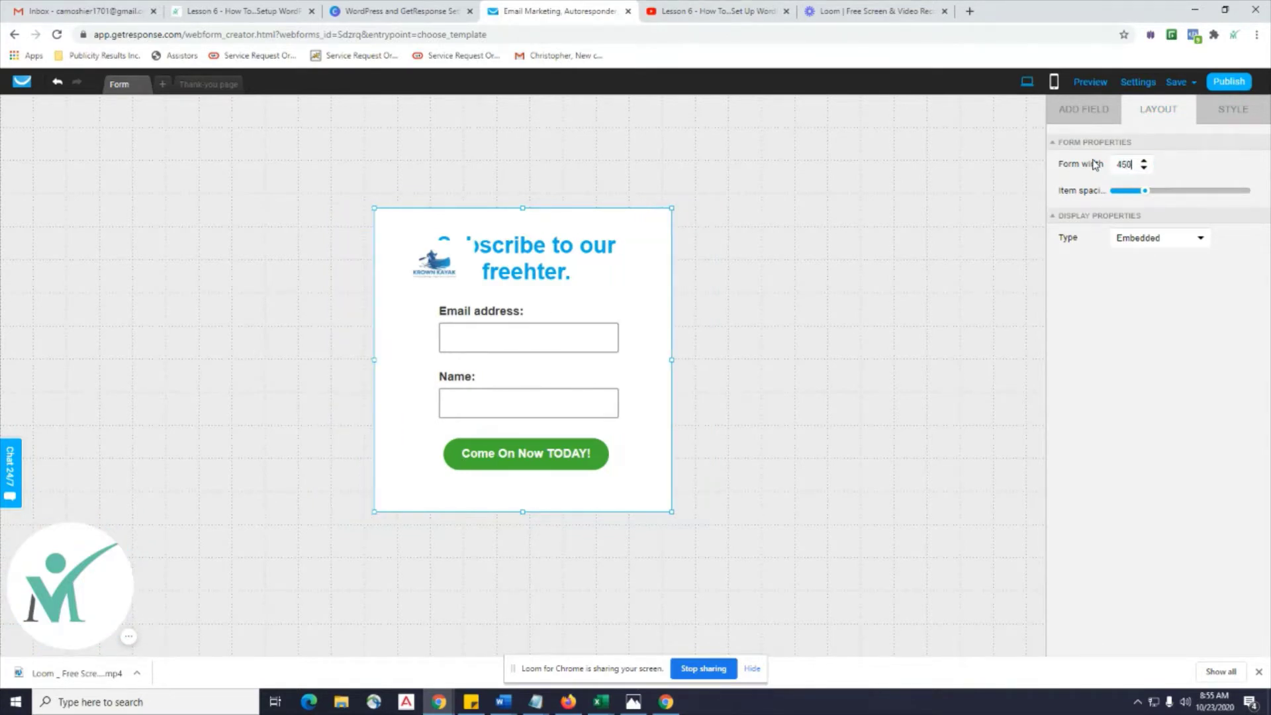
{"action": "left_click", "coordinate": [1093, 165]}
{"action": "type", "text": "400"}
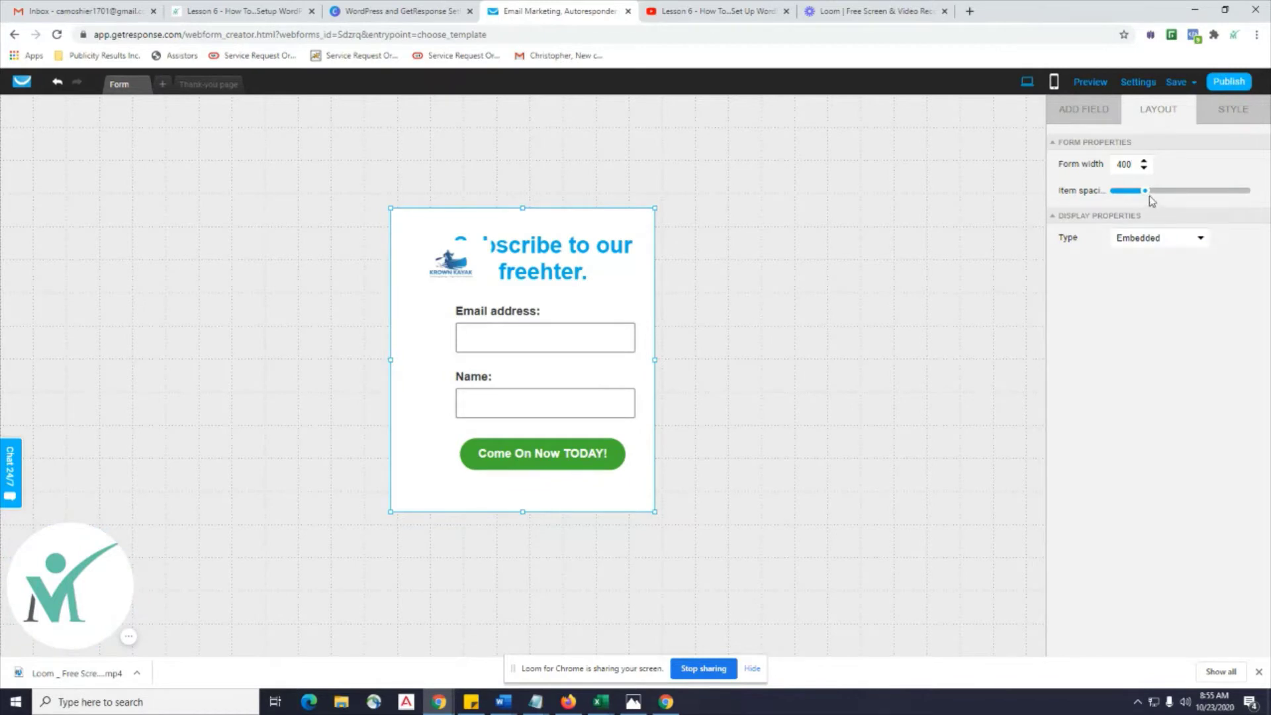
Reduce the item spacing to its minimum and move the green button lower.
{"action": "left_click_drag", "start_coordinate": [1137, 192], "coordinate": [1032, 208]}
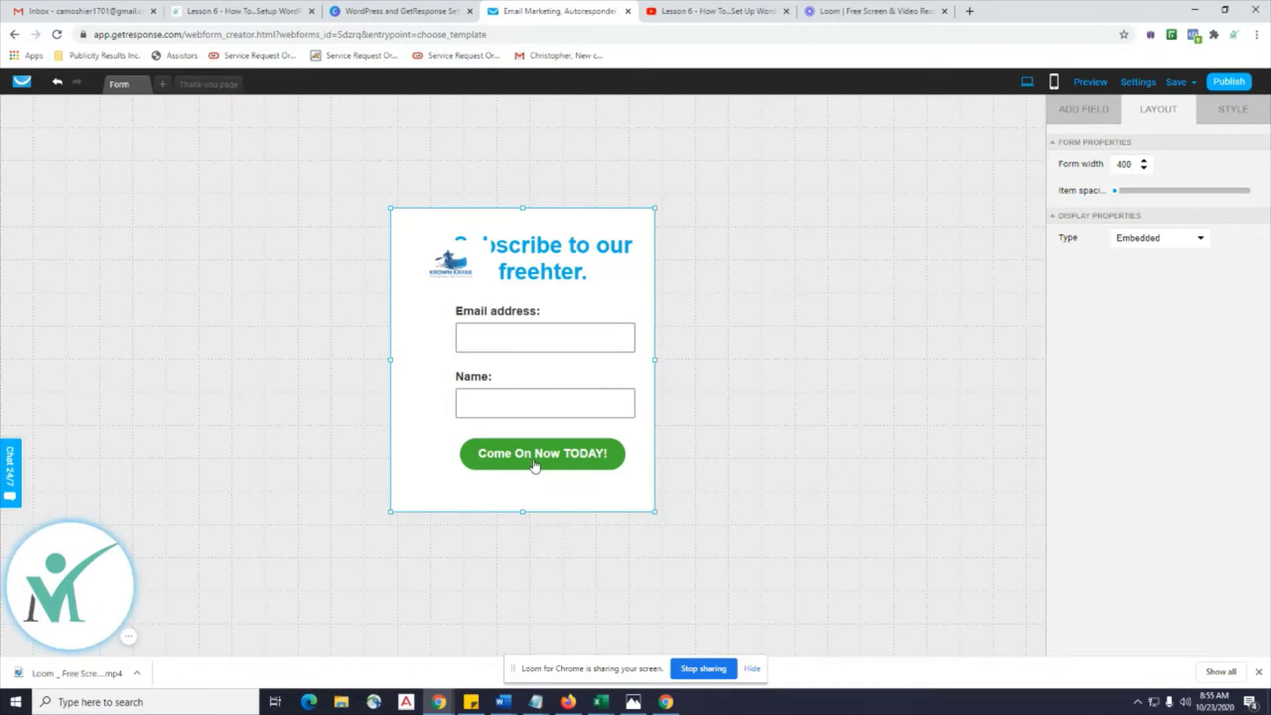
{"action": "left_click_drag", "start_coordinate": [532, 466], "coordinate": [517, 483]}
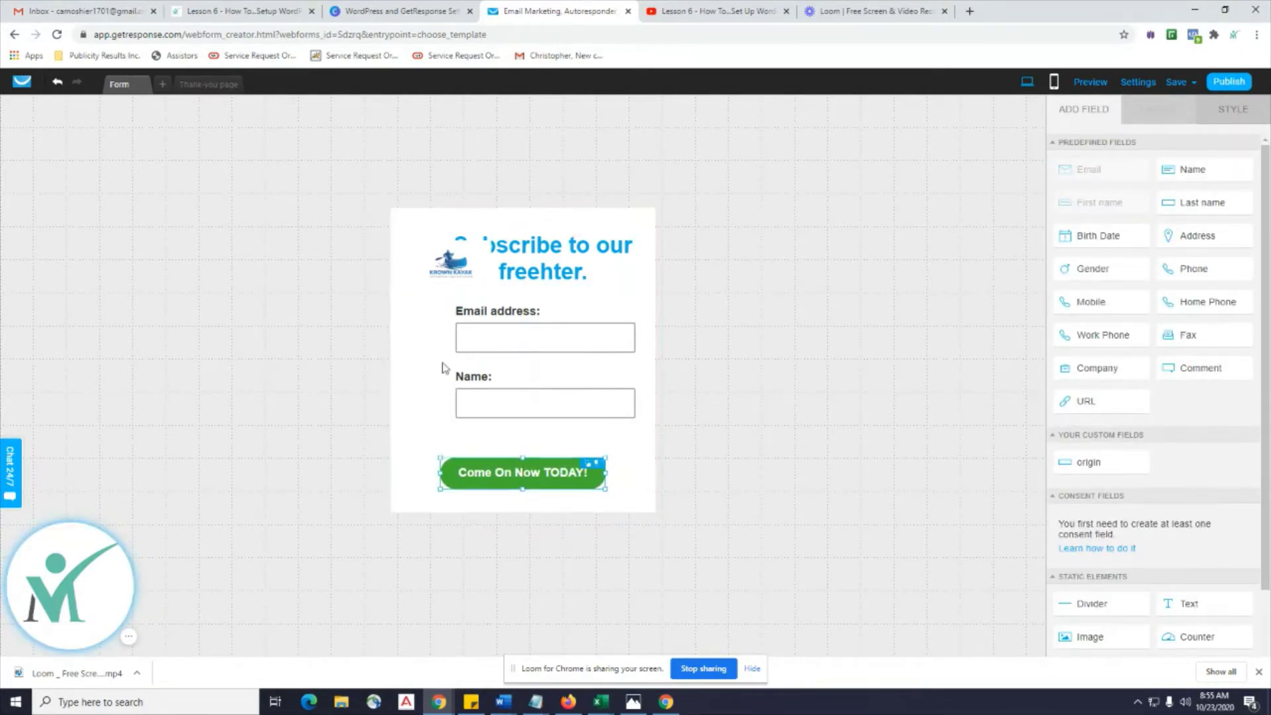
{"action": "left_click", "coordinate": [430, 291]}
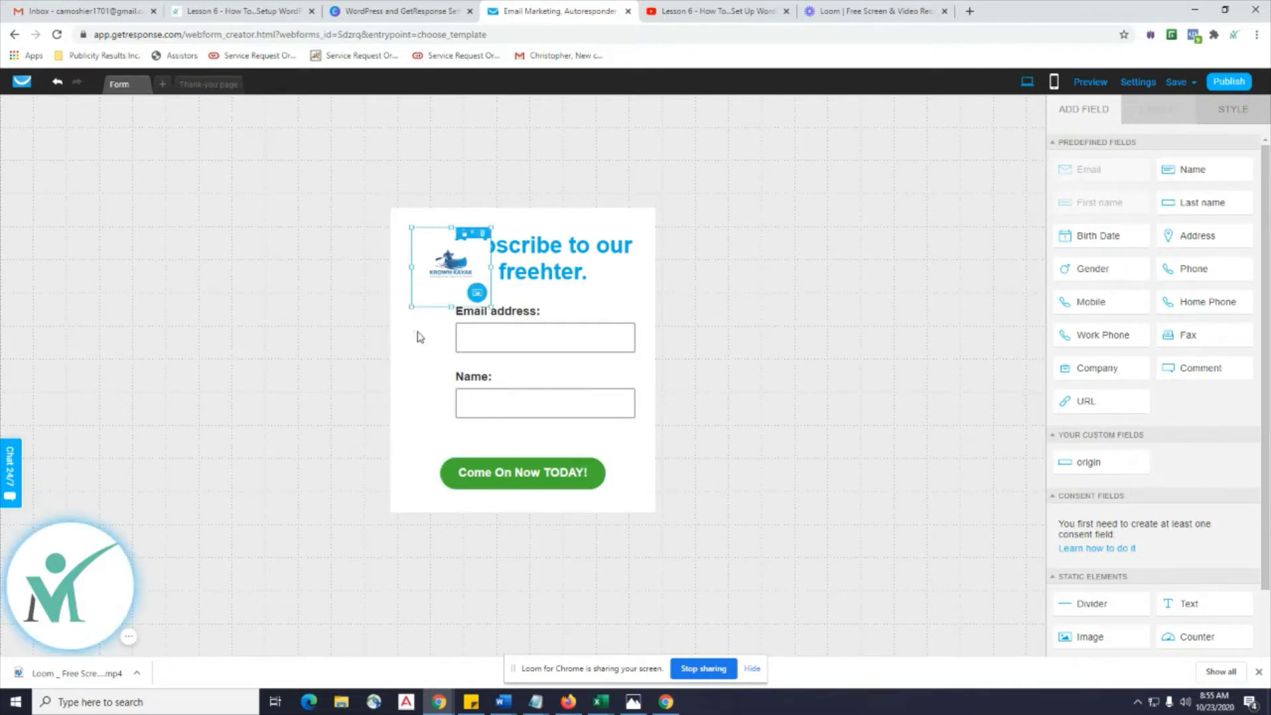
{"action": "left_click", "coordinate": [424, 311]}
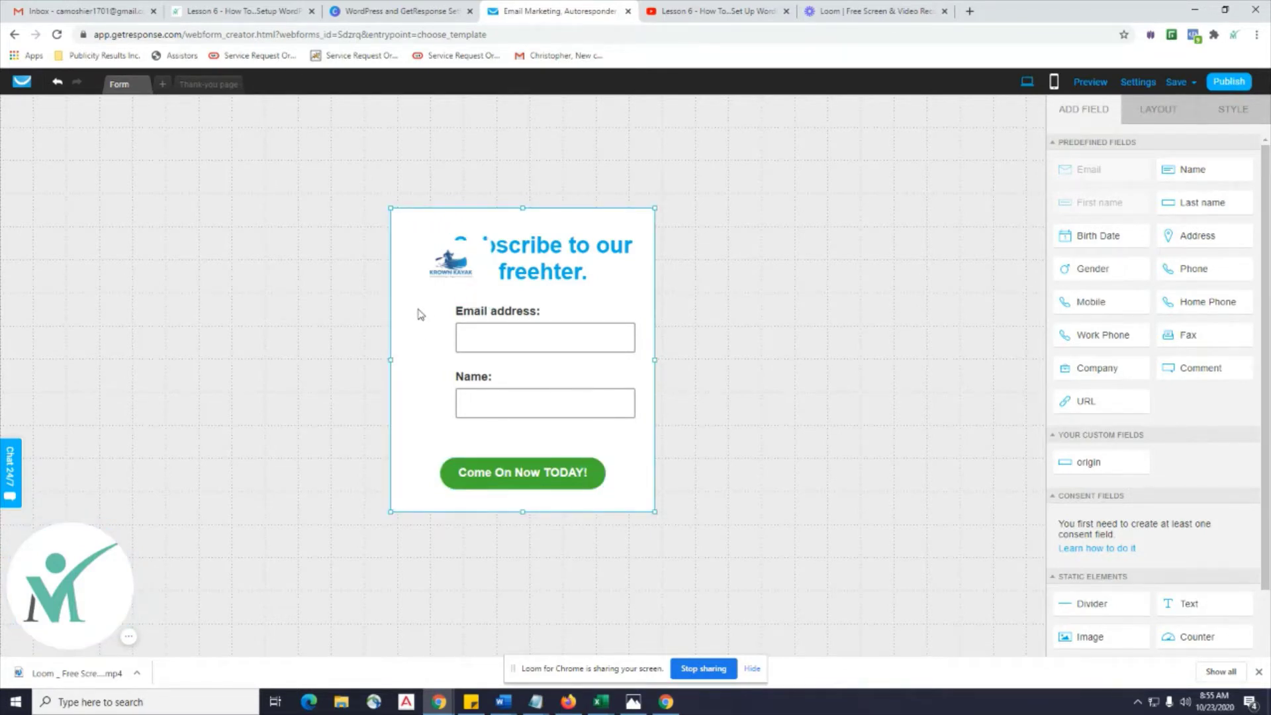
Select the Email and Name fields together and shift them left.
{"action": "left_click_drag", "start_coordinate": [418, 307], "coordinate": [645, 424]}
{"action": "left_click_drag", "start_coordinate": [431, 313], "coordinate": [526, 418]}
{"action": "left_click", "coordinate": [536, 399]}
{"action": "left_click_drag", "start_coordinate": [529, 337], "coordinate": [517, 366]}
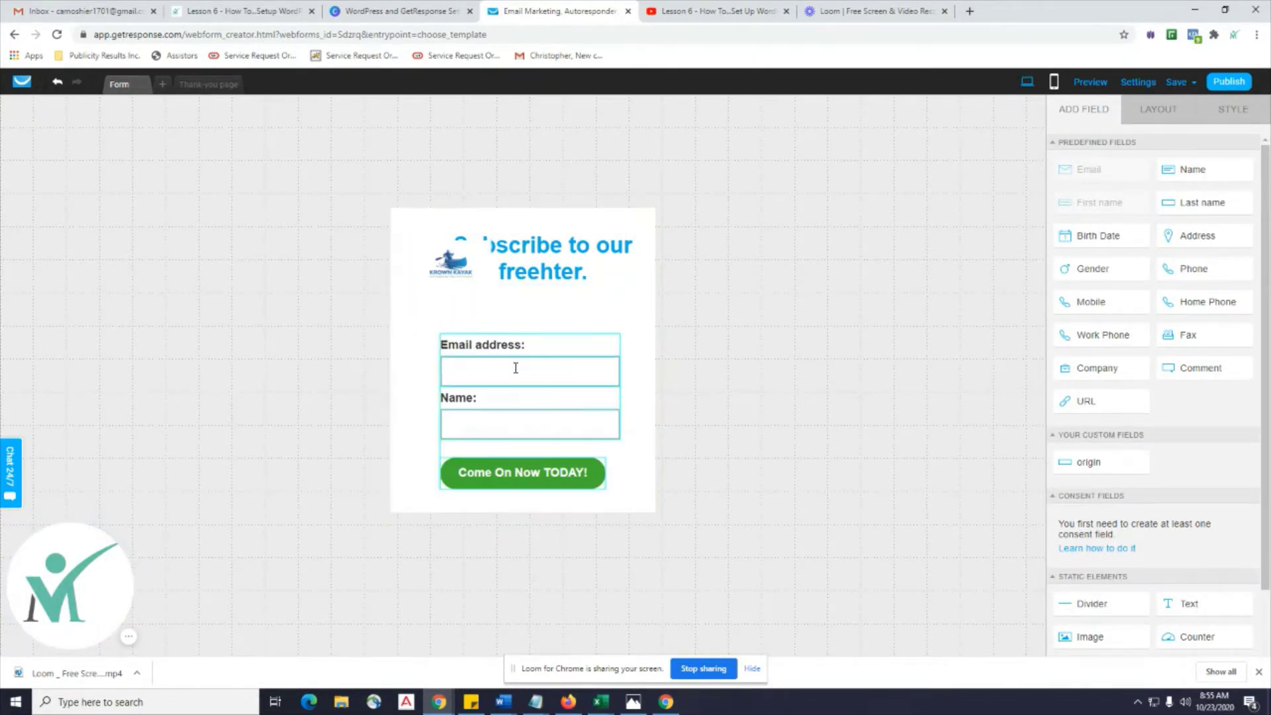
Move the logo to the form's top-left and drop the heading below it.
{"action": "left_click_drag", "start_coordinate": [450, 262], "coordinate": [397, 278]}
{"action": "left_click", "coordinate": [515, 375]}
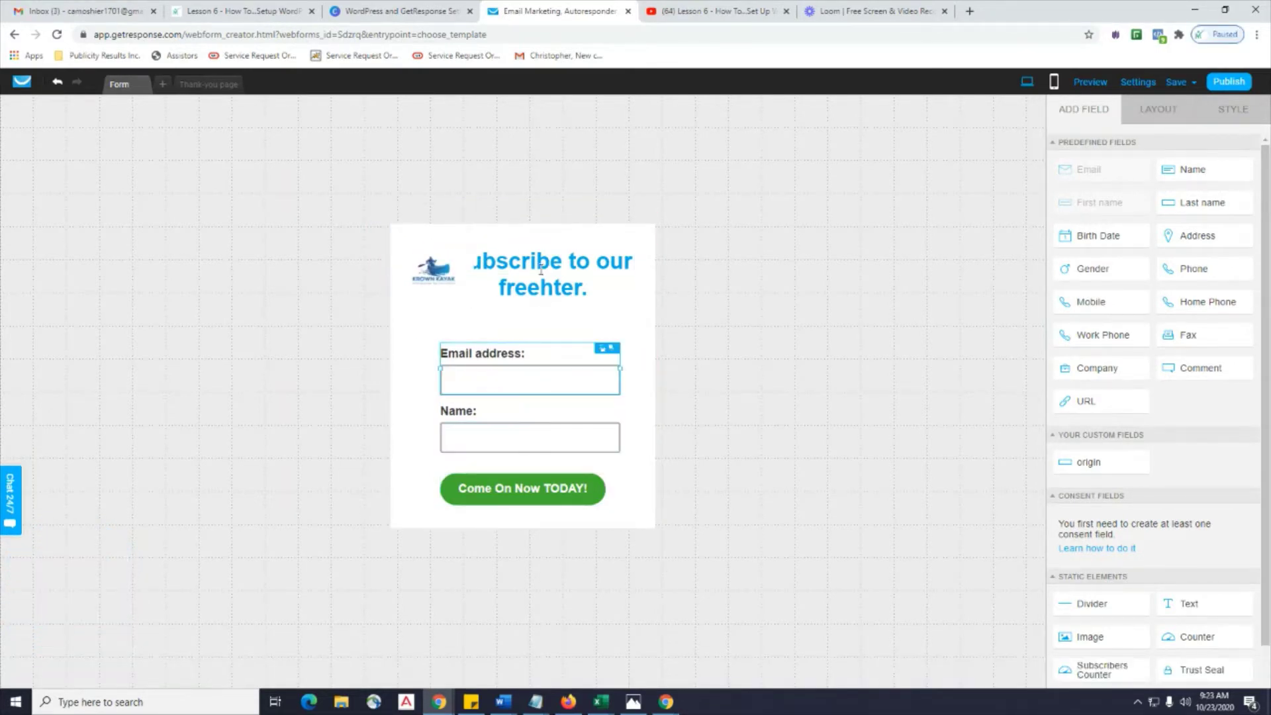
{"action": "left_click_drag", "start_coordinate": [541, 270], "coordinate": [538, 311]}
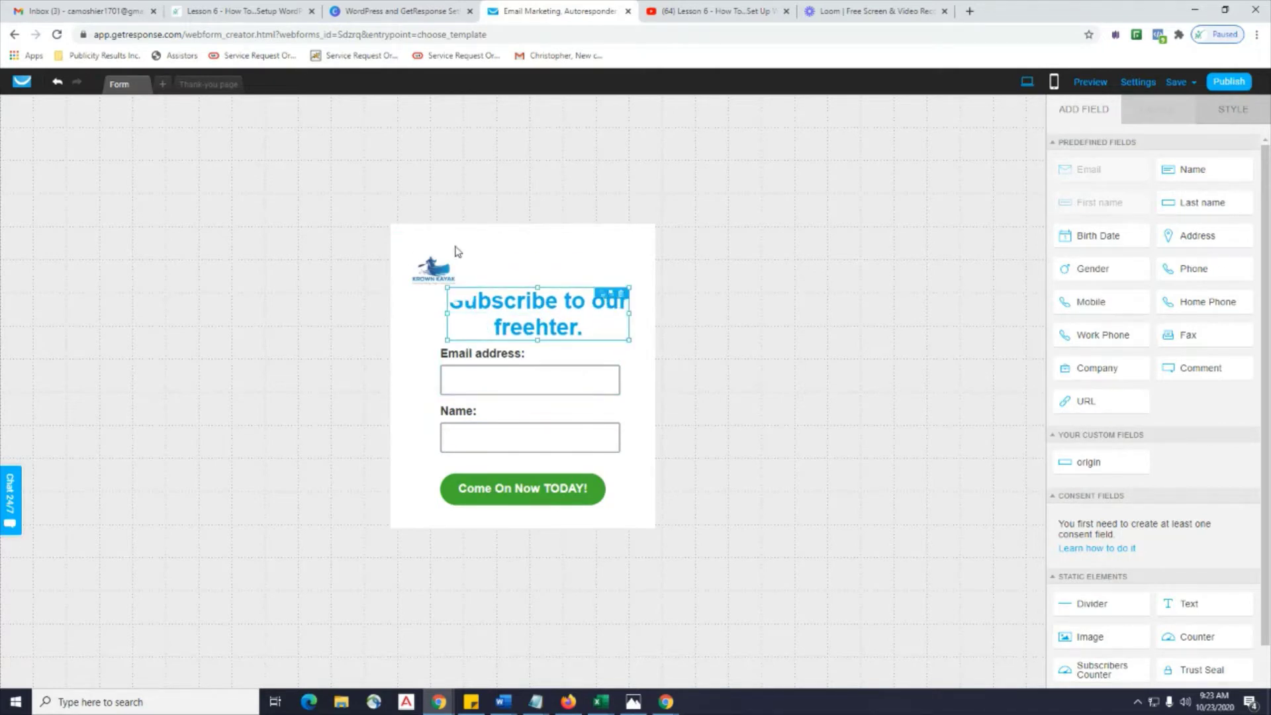
Enlarge the logo to about 239 by 241 px and move it to the top centre.
{"action": "left_click_drag", "start_coordinate": [450, 260], "coordinate": [424, 225]}
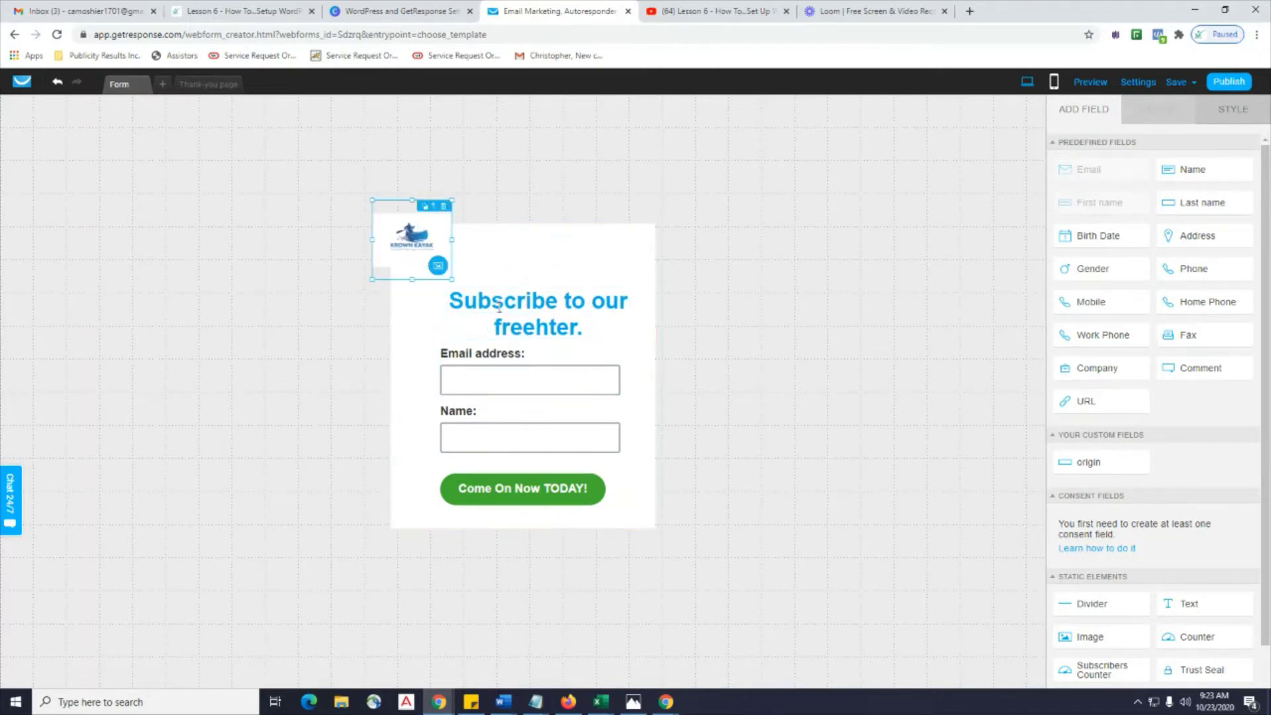
{"action": "left_click_drag", "start_coordinate": [452, 280], "coordinate": [530, 359]}
{"action": "left_click_drag", "start_coordinate": [466, 266], "coordinate": [550, 251]}
{"action": "left_click", "coordinate": [542, 330]}
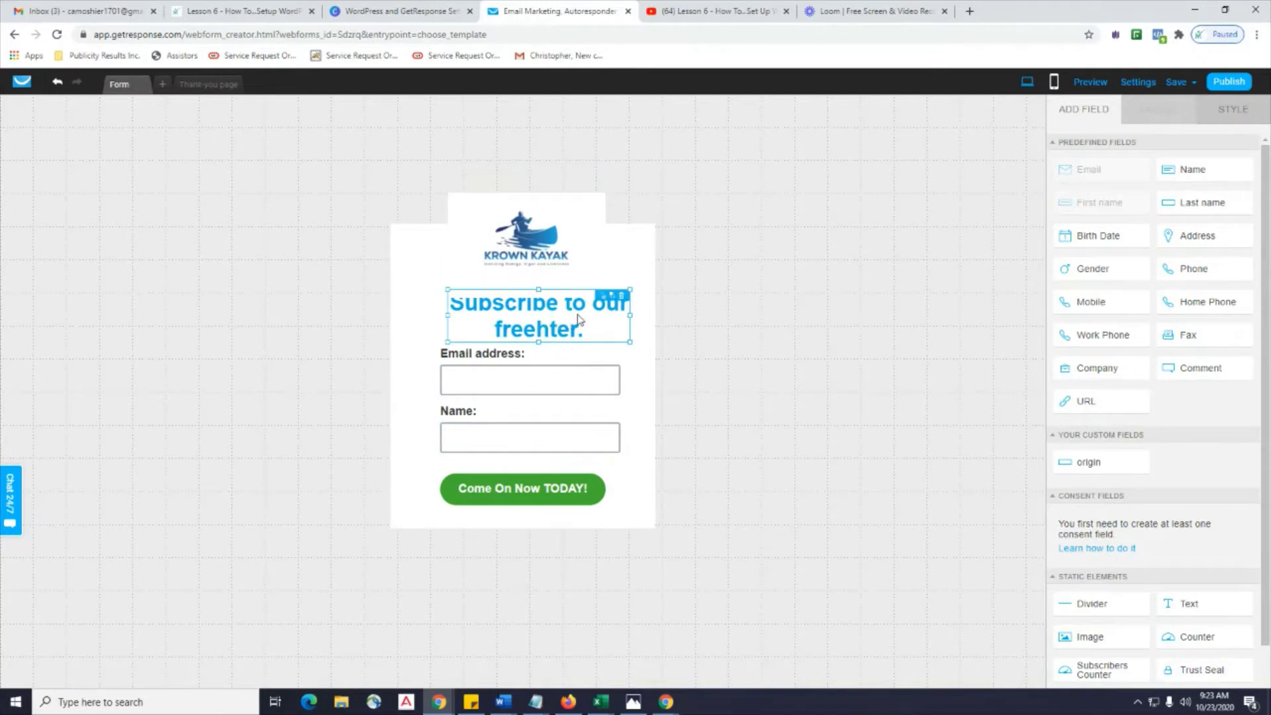
Reposition the heading just under the centred logo.
{"action": "left_click", "coordinate": [530, 255]}
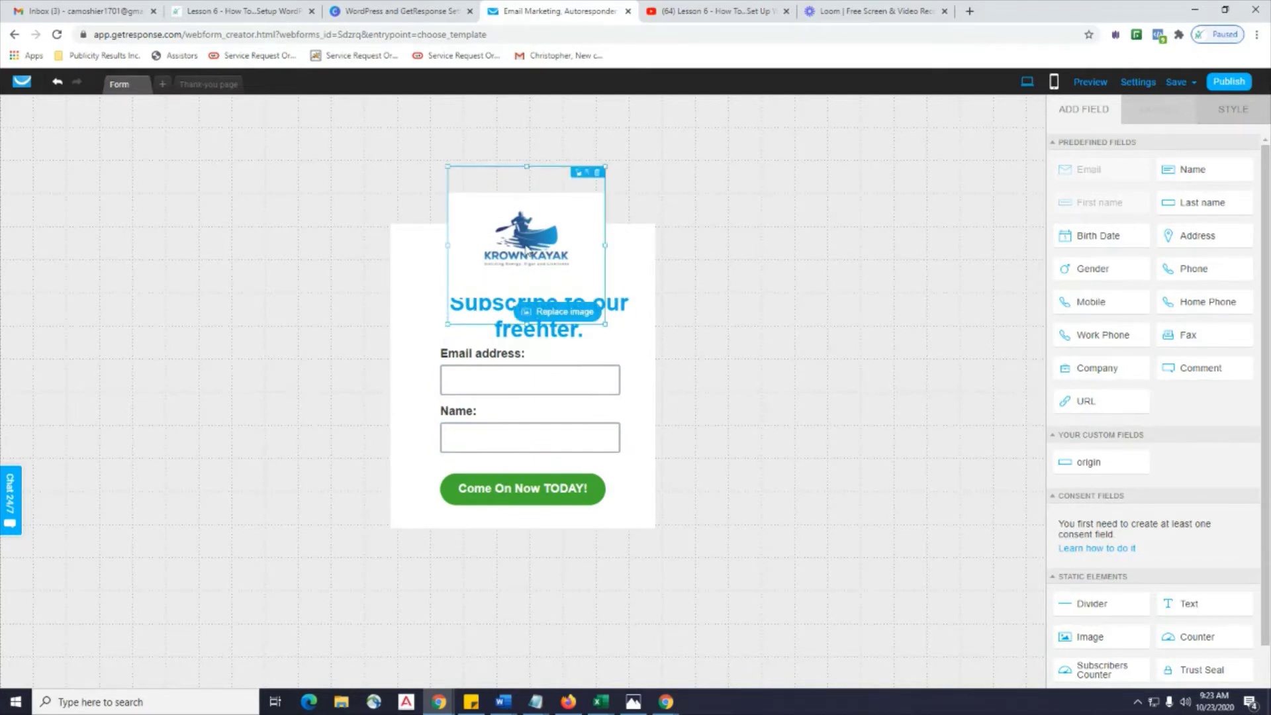
{"action": "left_click", "coordinate": [560, 331]}
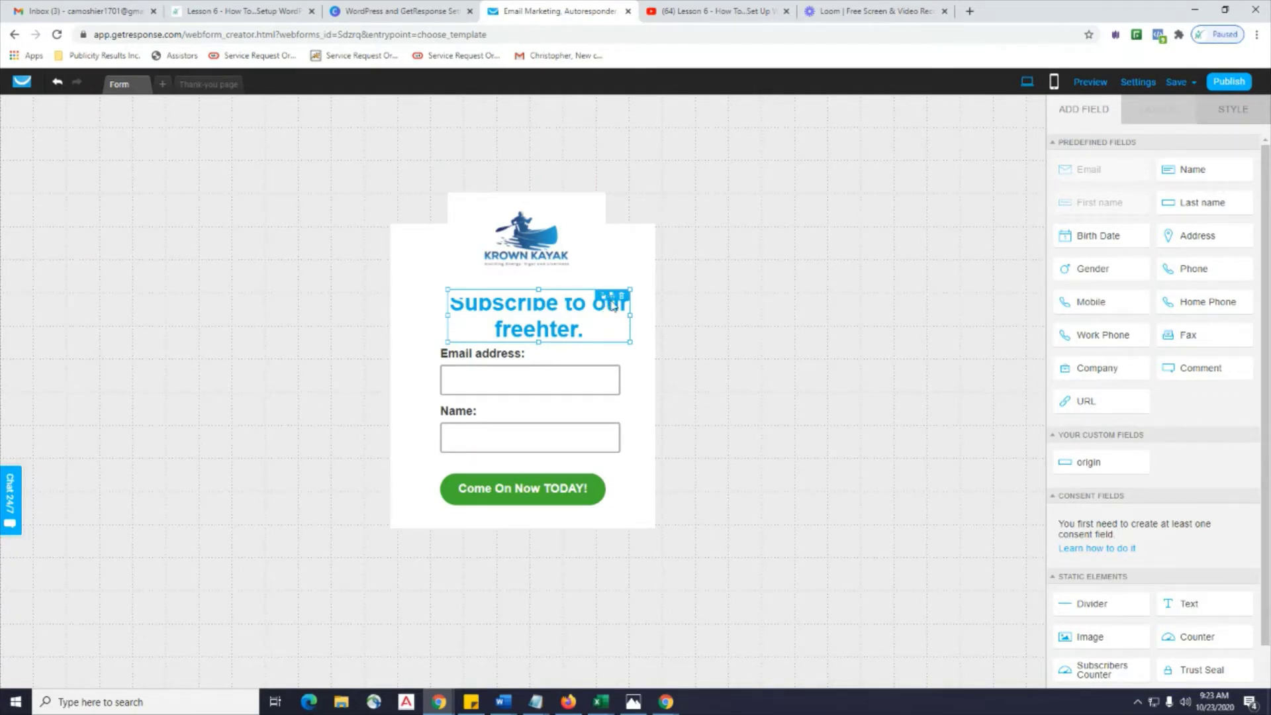
{"action": "left_click", "coordinate": [414, 331]}
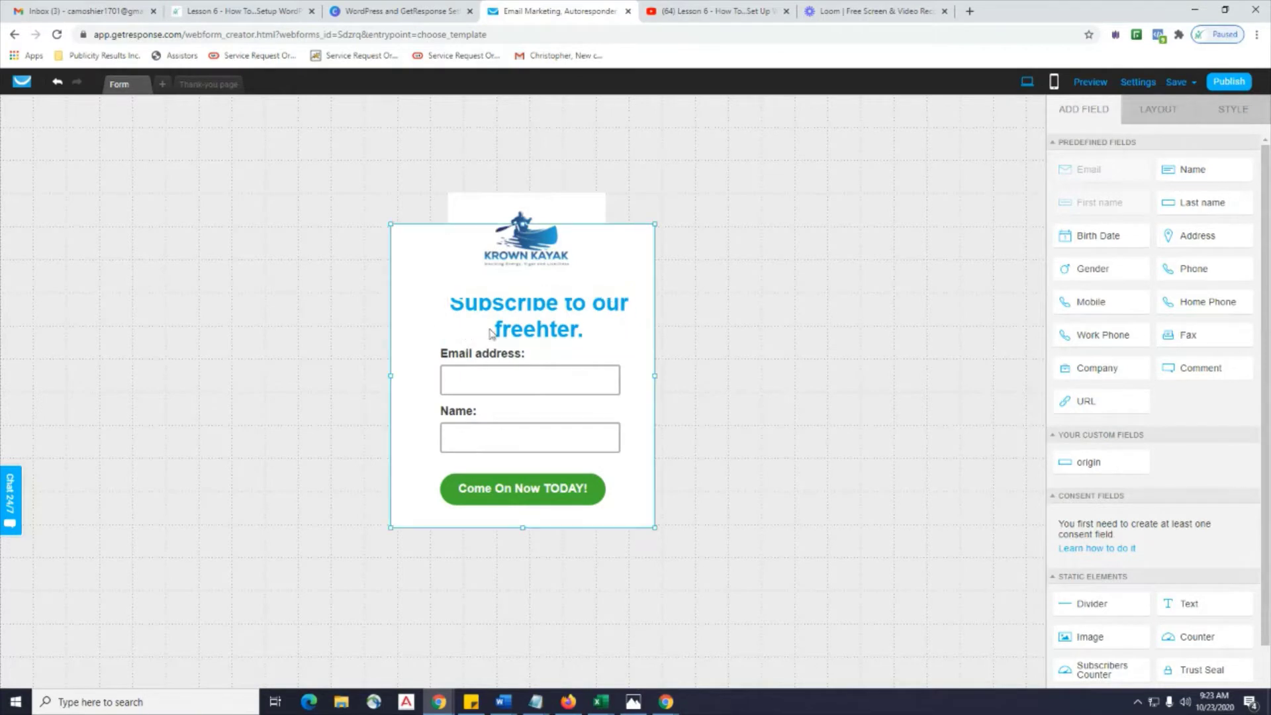
{"action": "left_click", "coordinate": [555, 322]}
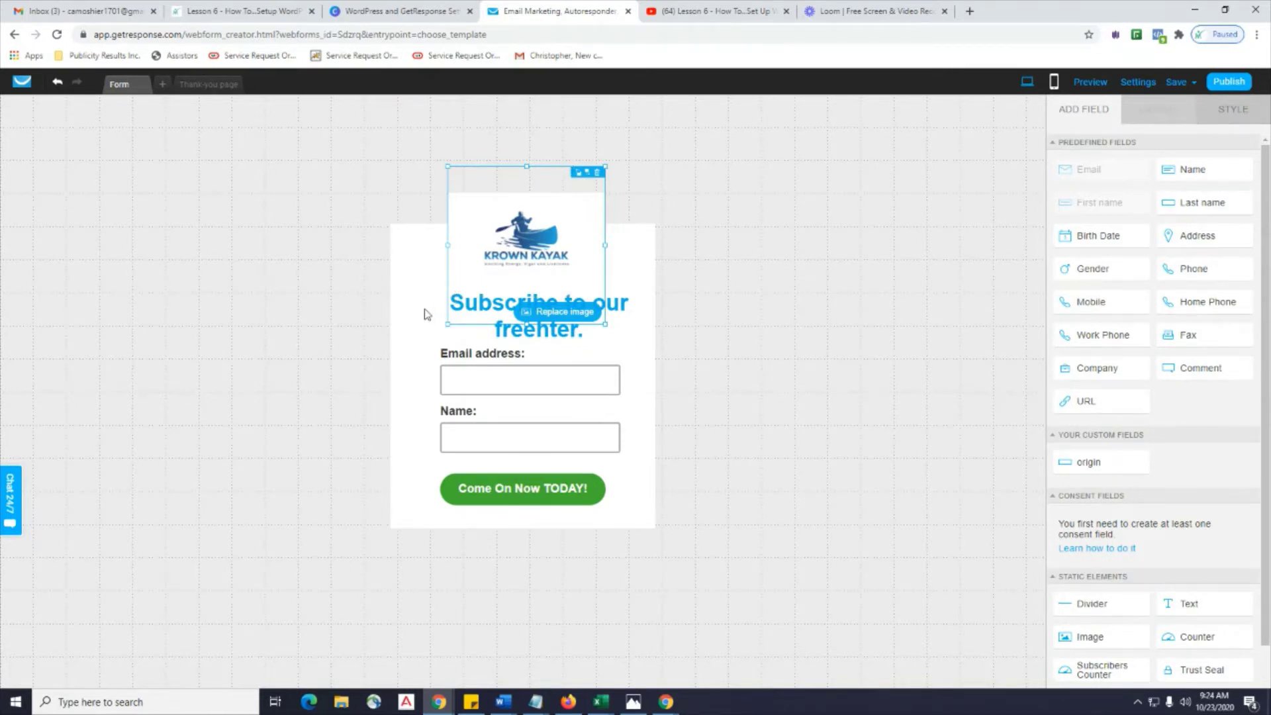
{"action": "left_click_drag", "start_coordinate": [427, 316], "coordinate": [518, 330]}
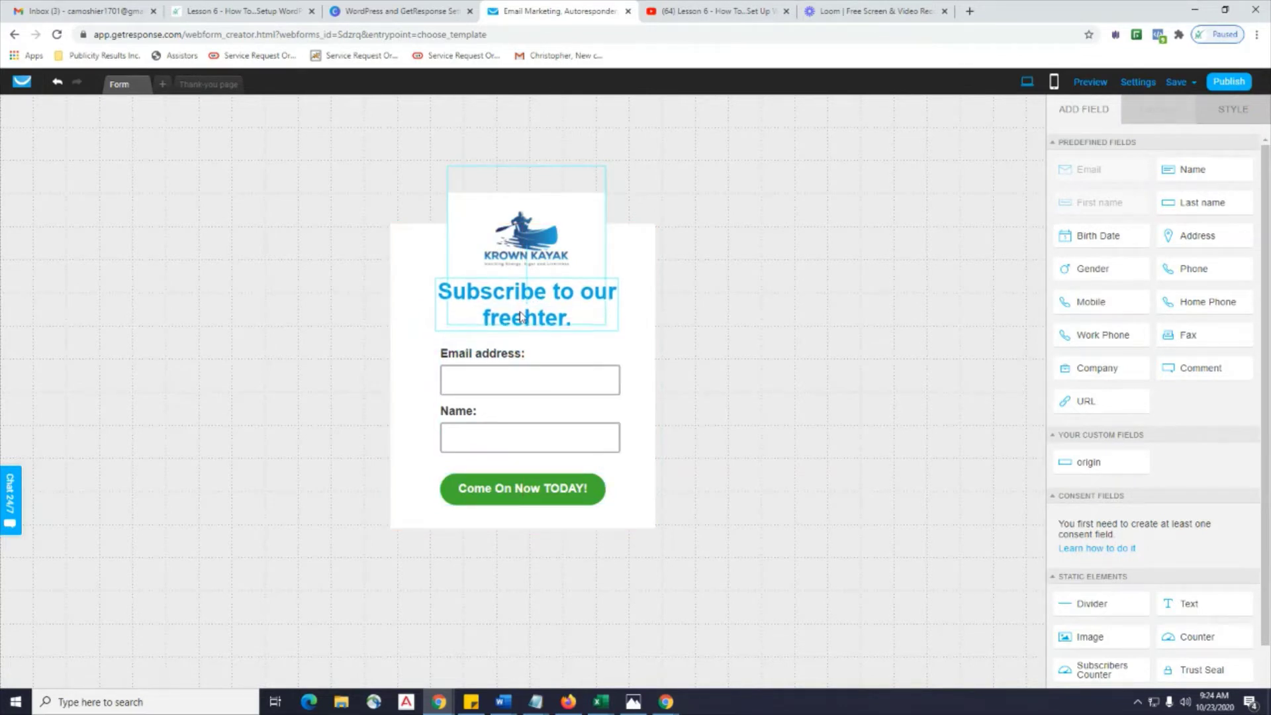
Shrink and lower the logo, nudge the heading beneath it, and switch it to Alfa Slab One.
{"action": "left_click", "coordinate": [541, 242]}
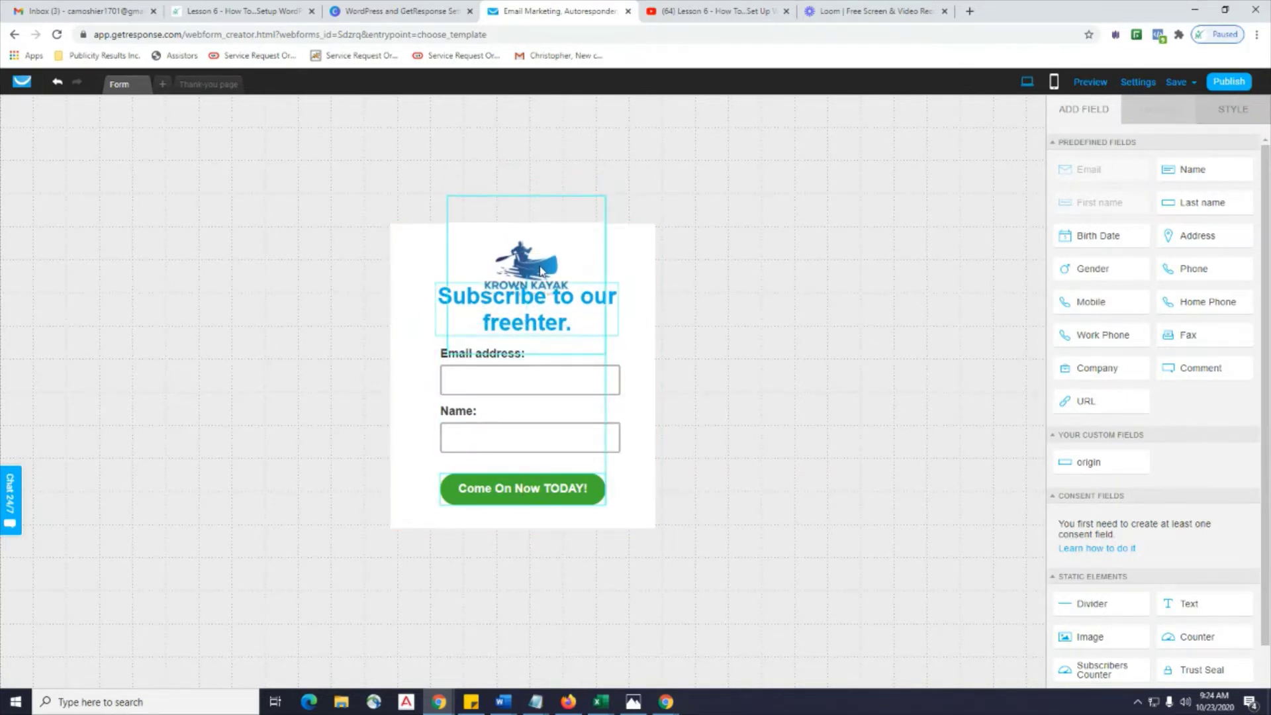
{"action": "left_click_drag", "start_coordinate": [605, 200], "coordinate": [545, 243]}
{"action": "left_click", "coordinate": [587, 228]}
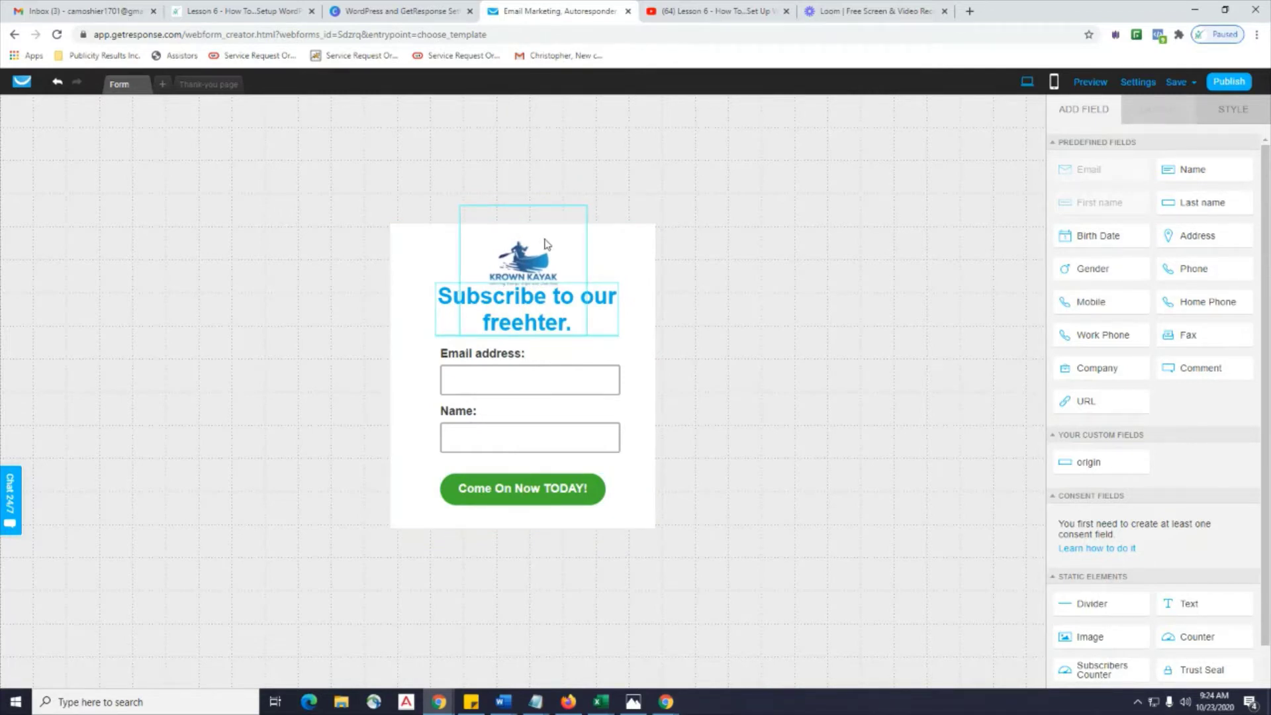
{"action": "left_click", "coordinate": [545, 244]}
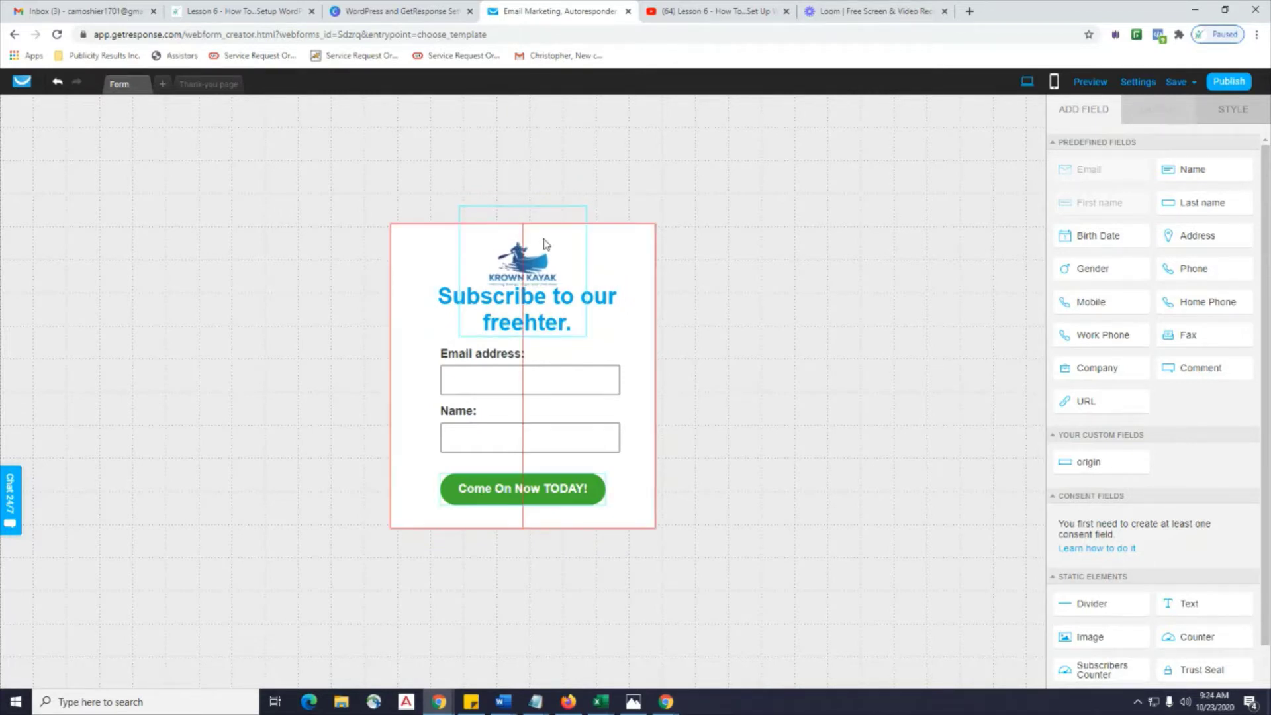
{"action": "left_click", "coordinate": [539, 307]}
{"action": "left_click_drag", "start_coordinate": [443, 300], "coordinate": [443, 304]}
{"action": "left_click", "coordinate": [442, 302]}
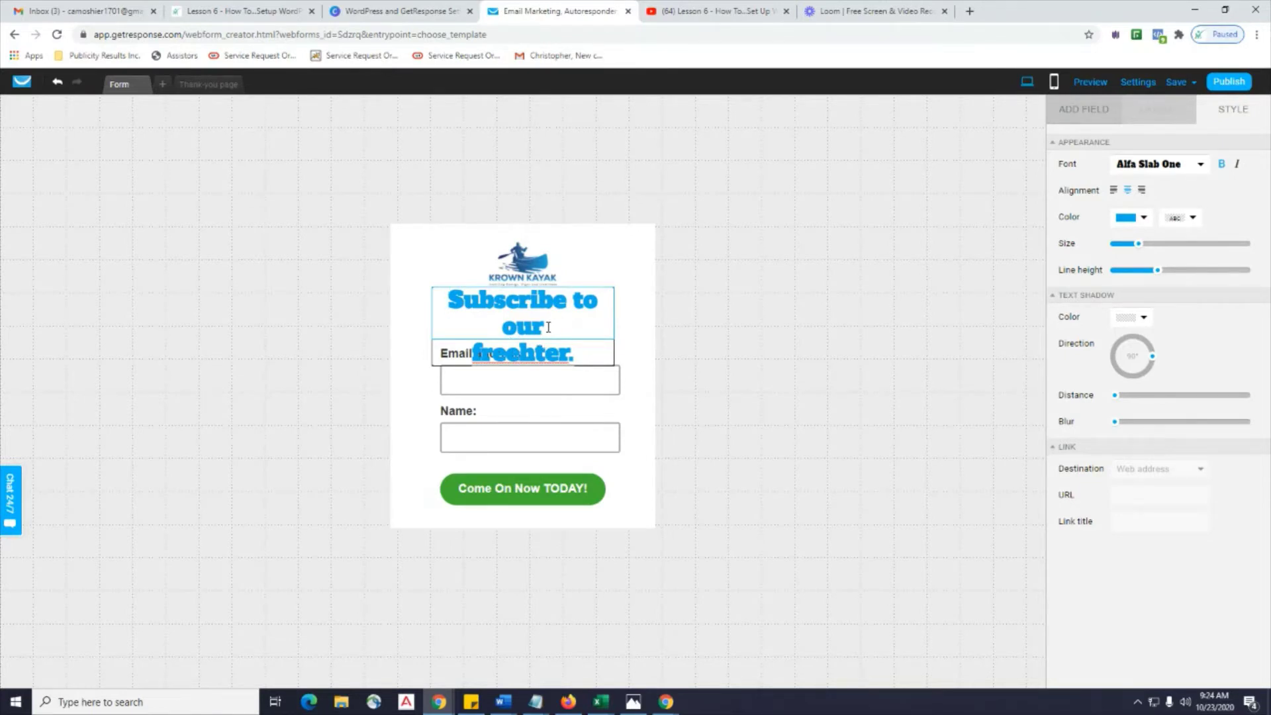
Undo and redo until the heading is back in Helvetica under the centred logo.
{"action": "left_click", "coordinate": [58, 85]}
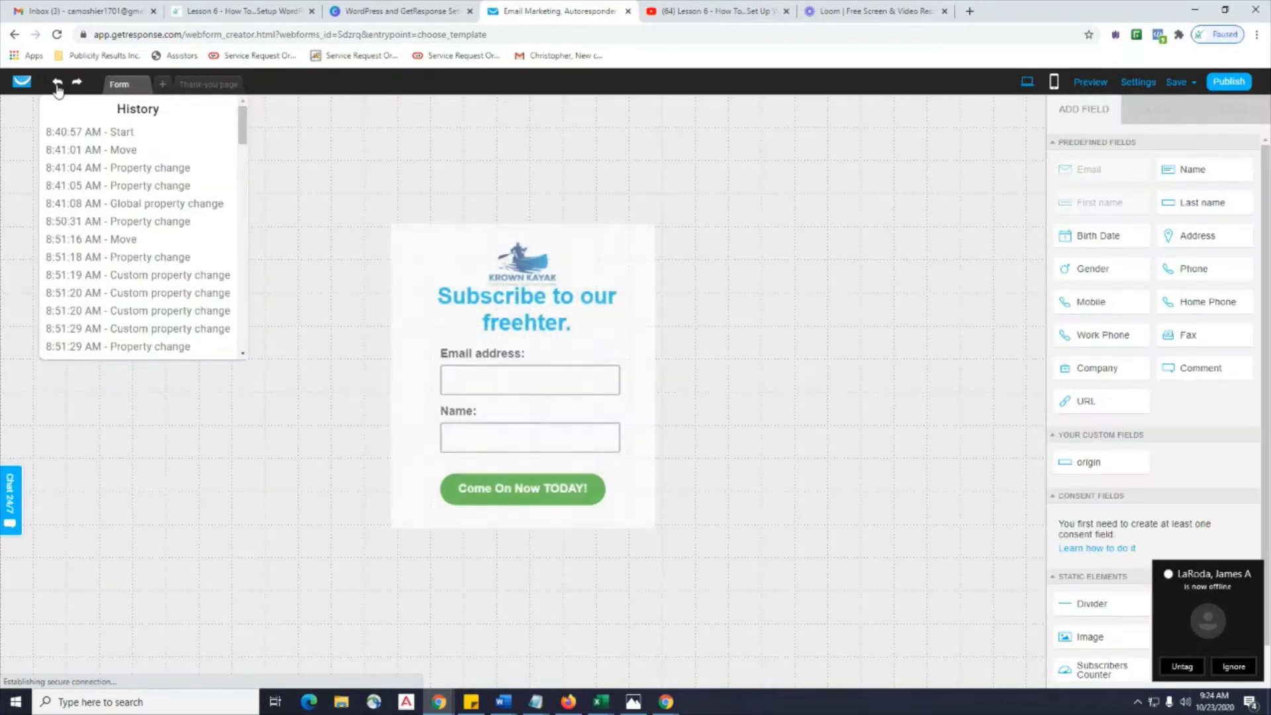
{"action": "left_click", "coordinate": [58, 85]}
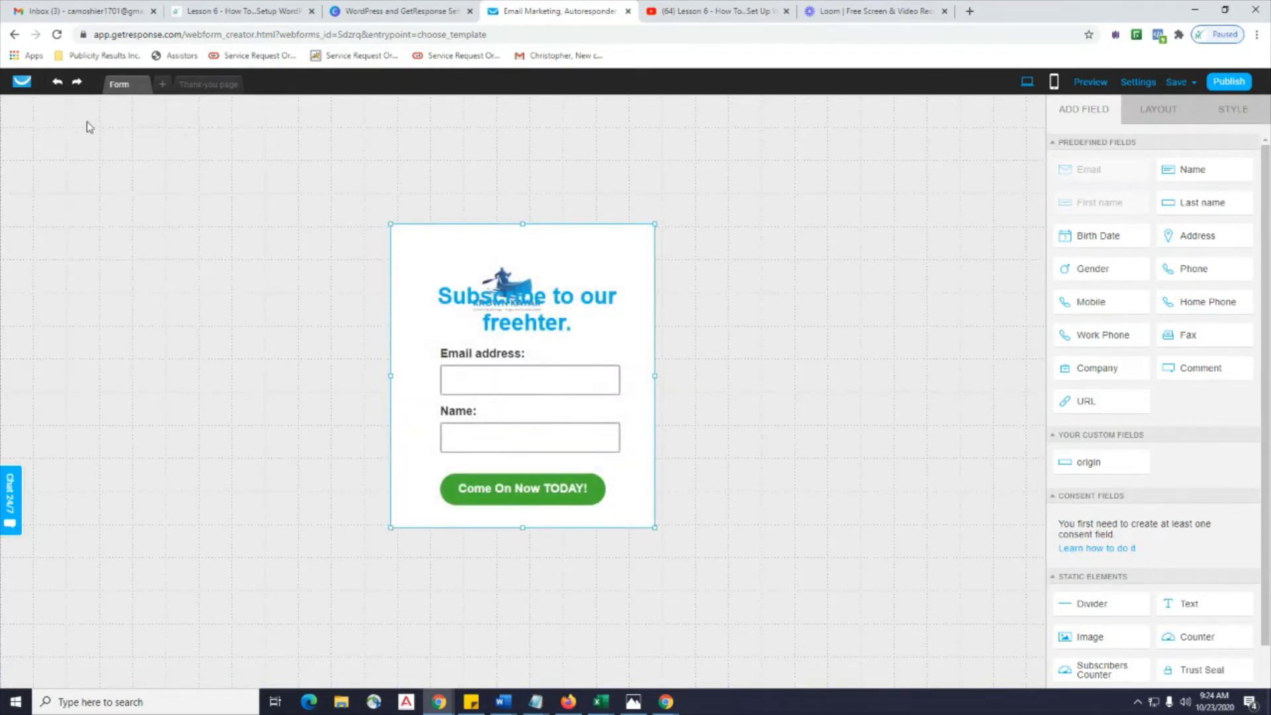
{"action": "left_click", "coordinate": [81, 90]}
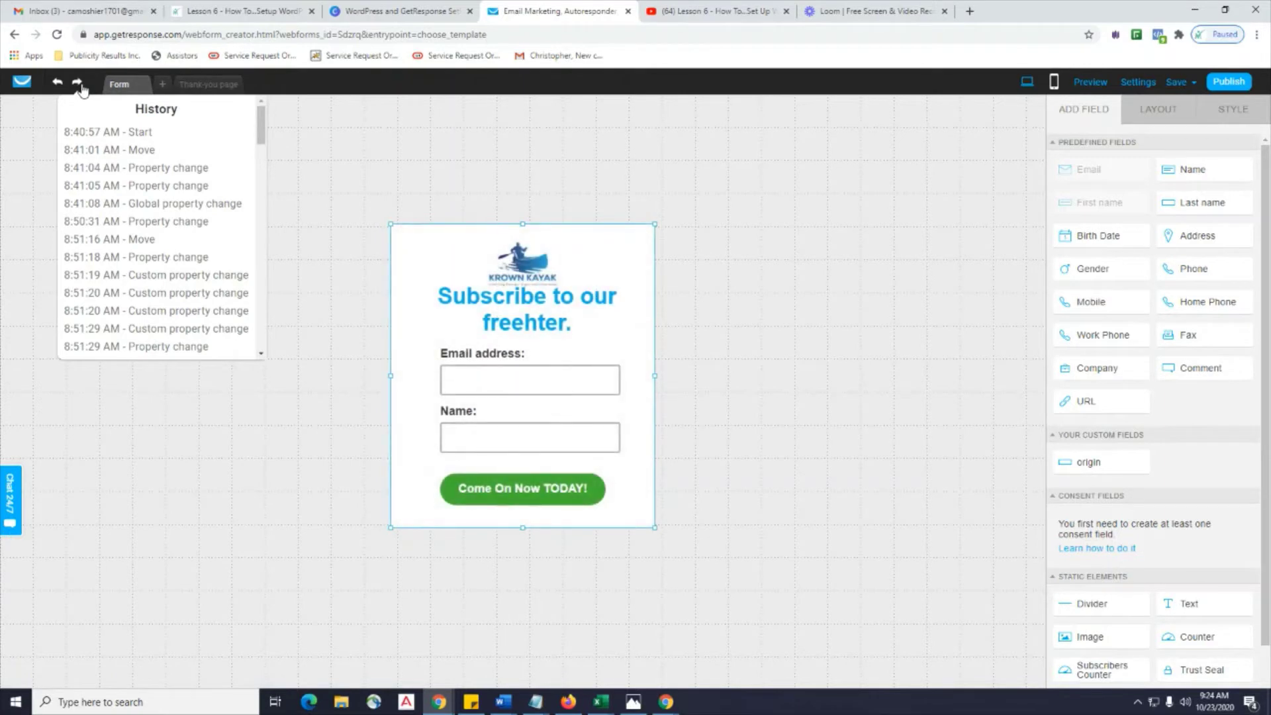
{"action": "left_click", "coordinate": [82, 89]}
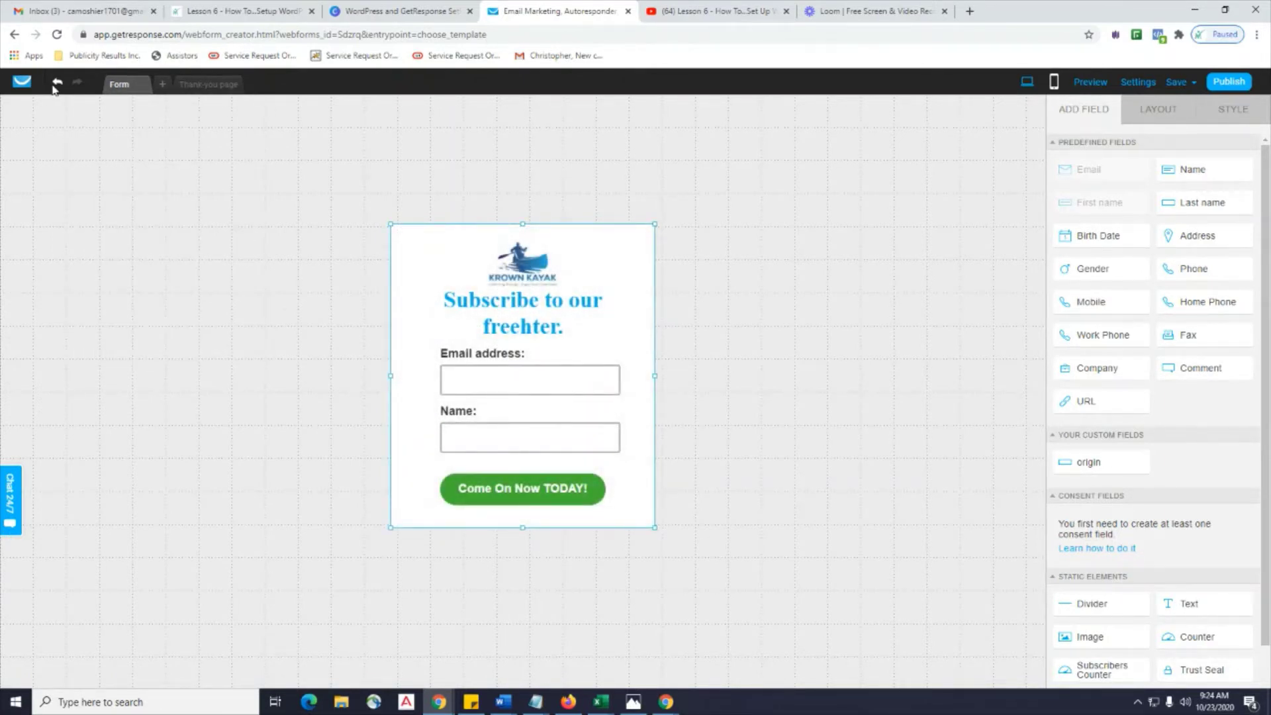
{"action": "left_click", "coordinate": [58, 88]}
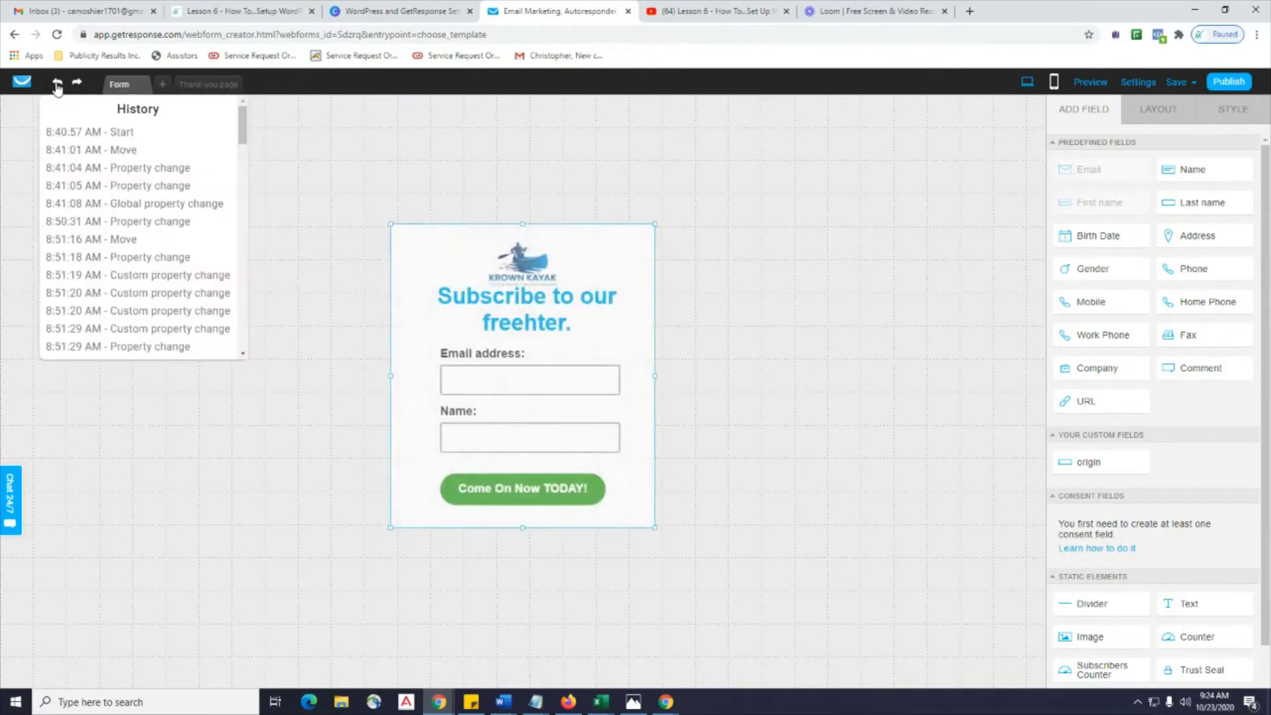
{"action": "left_click", "coordinate": [516, 305]}
Replace the heading text with 'Please Subscribe', correcting the 'Suscribe' typo.
{"action": "left_click", "coordinate": [564, 319]}
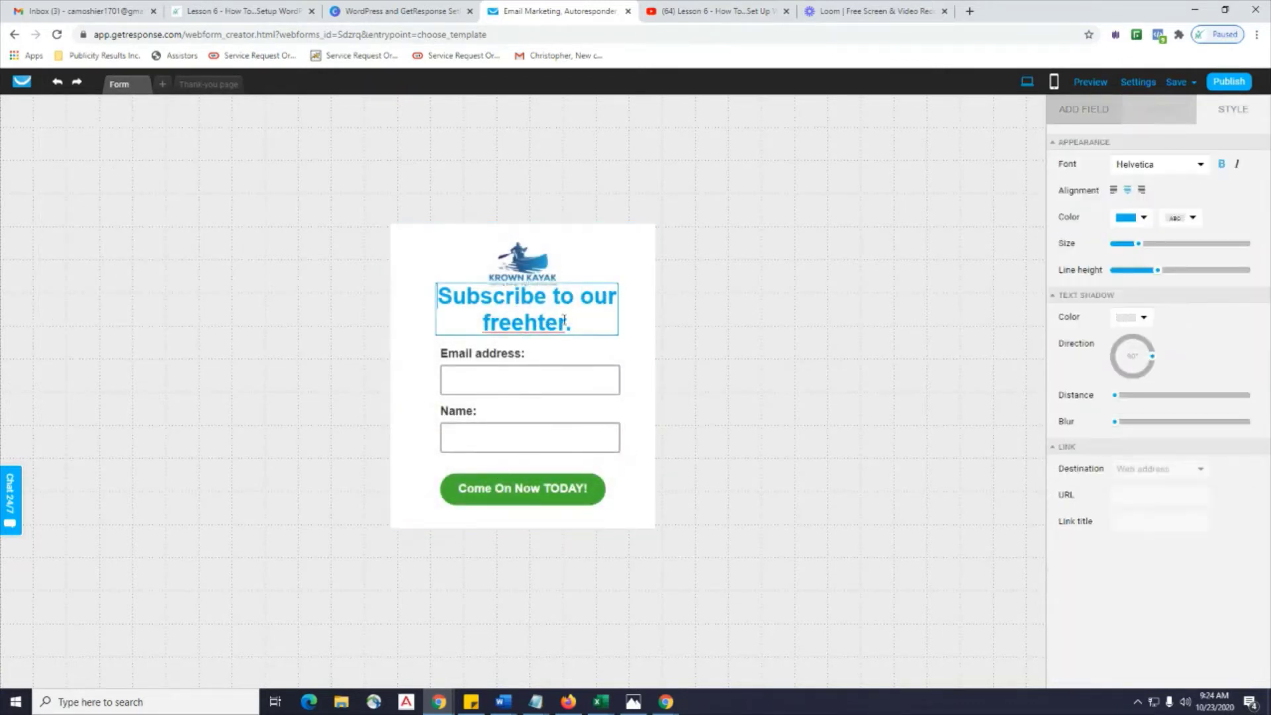
{"action": "key", "text": "BackSpace"}
{"action": "key", "text": "BackSpace"}
{"action": "key", "text": "BackSpace"}
{"action": "key", "text": "BackSpace"}
{"action": "key", "text": "BackSpace"}
{"action": "key", "text": "BackSpace"}
{"action": "key", "text": "BackSpace"}
{"action": "key", "text": "BackSpace"}
{"action": "key", "text": "BackSpace"}
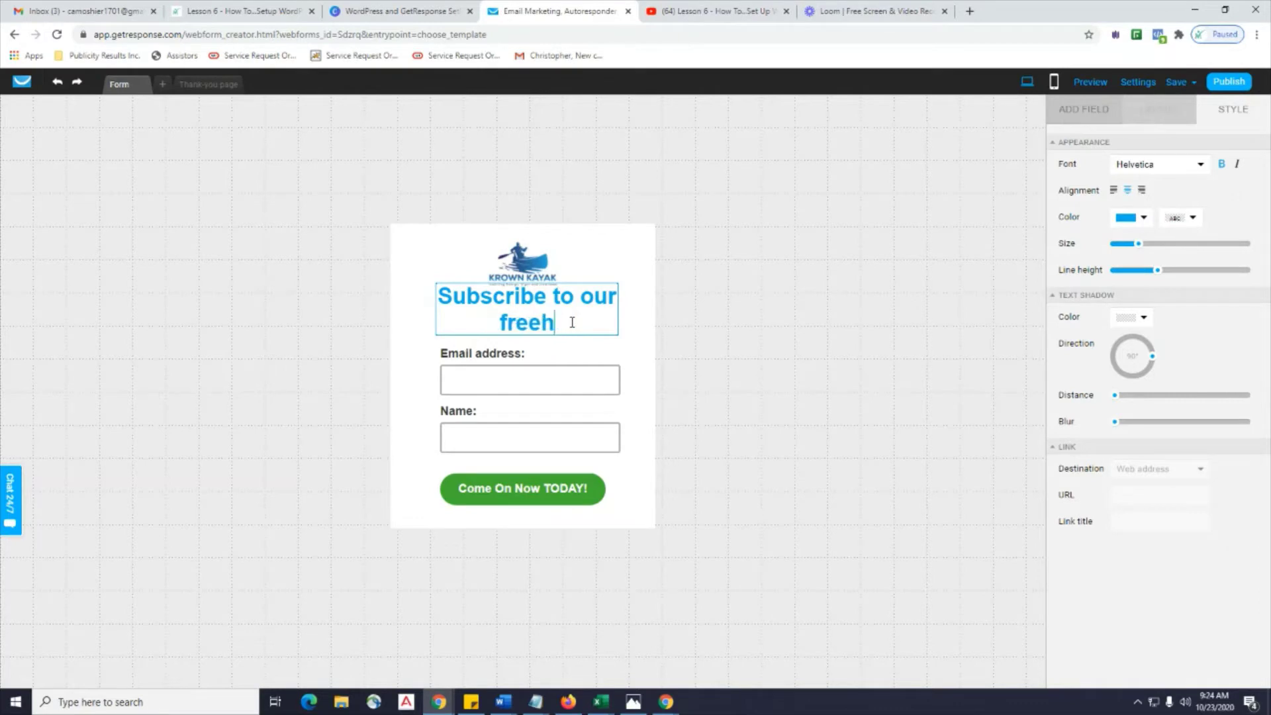
{"action": "key", "text": "BackSpace"}
{"action": "key", "text": "BackSpace"}
{"action": "key", "text": "BackSpace"}
{"action": "key", "text": "BackSpace"}
{"action": "key", "text": "BackSpace"}
{"action": "key", "text": "BackSpace"}
{"action": "key", "text": "BackSpace"}
{"action": "key", "text": "BackSpace"}
{"action": "key", "text": "BackSpace"}
{"action": "key", "text": "BackSpace"}
{"action": "key", "text": "BackSpace"}
{"action": "key", "text": "BackSpace"}
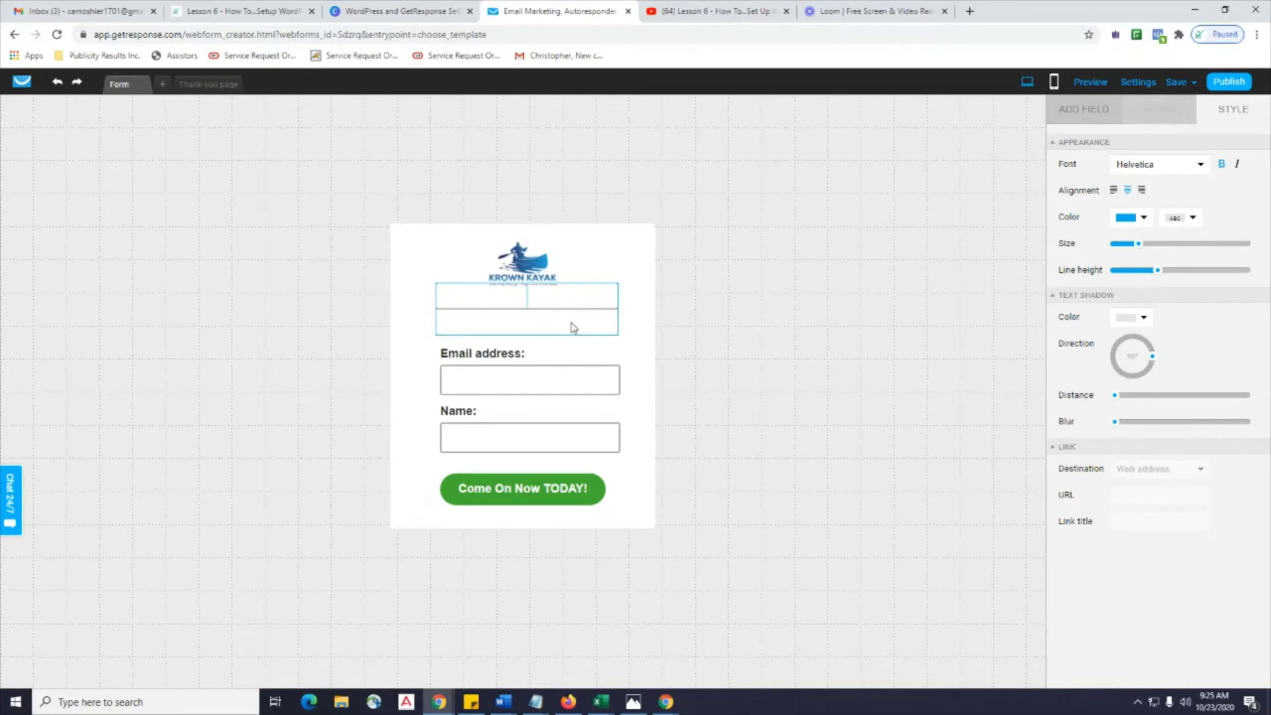
{"action": "type", "text": "Please S"}
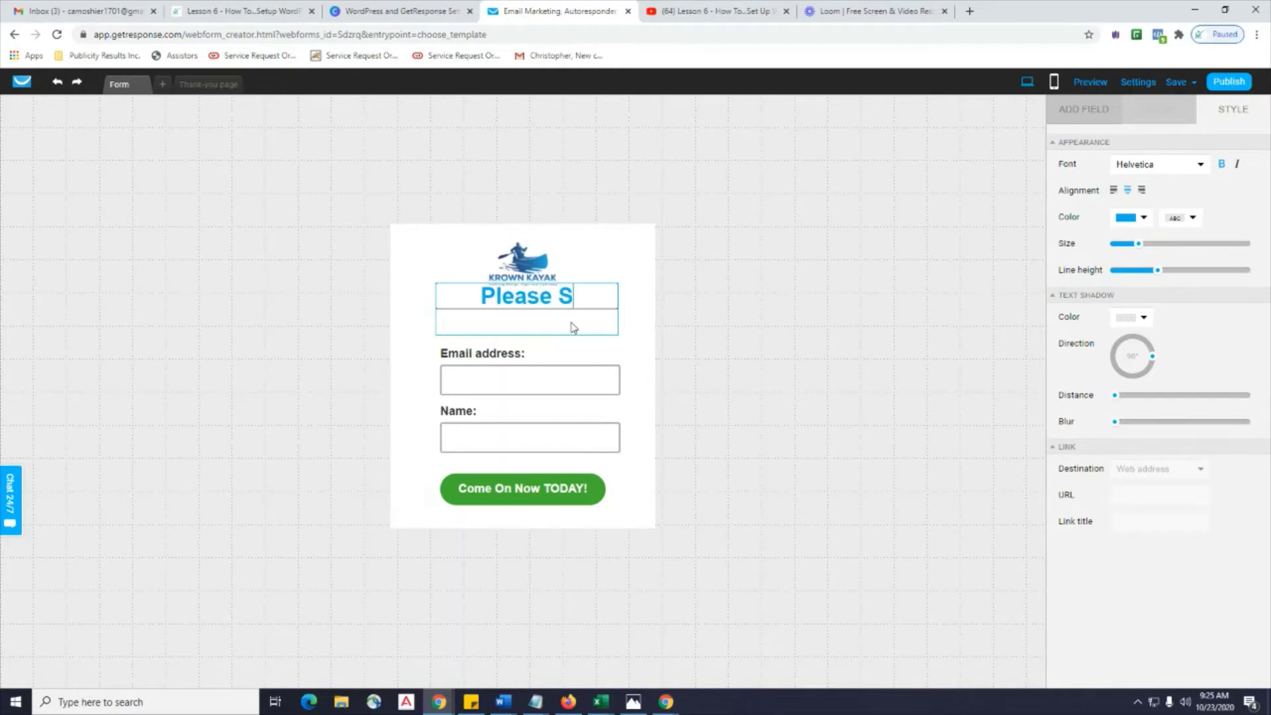
{"action": "type", "text": "uscribe"}
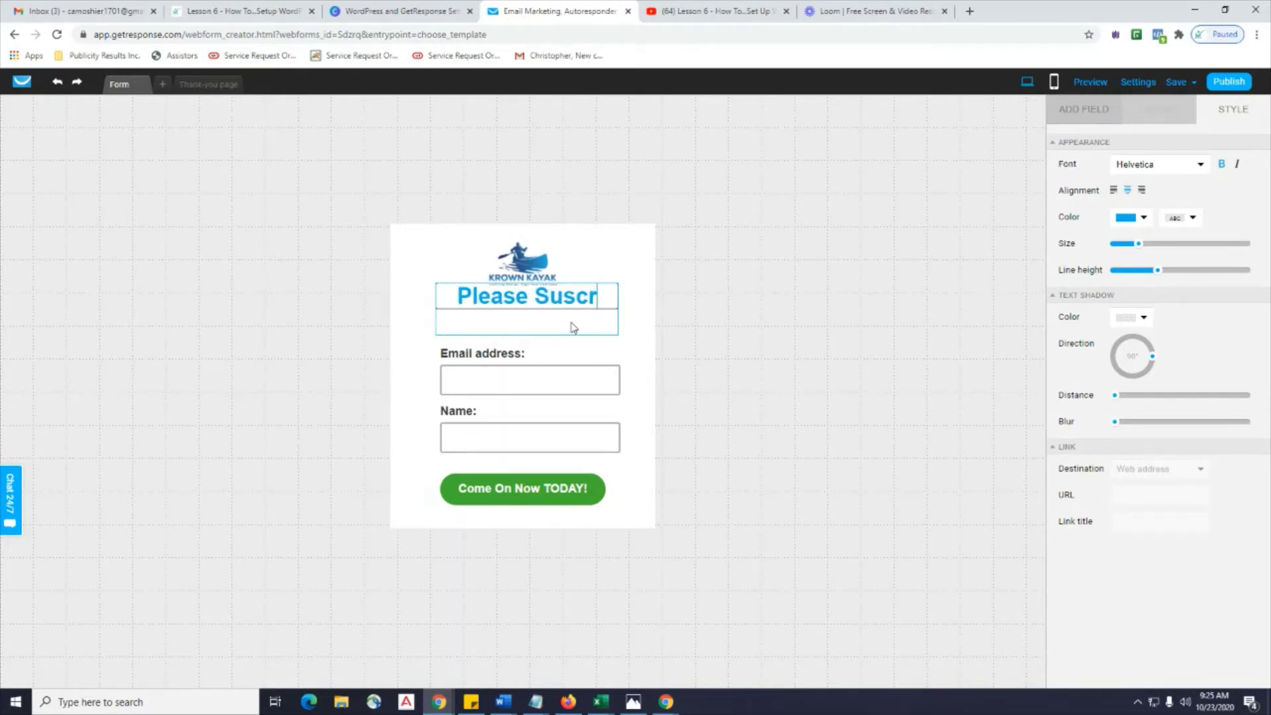
{"action": "key", "text": "BackSpace"}
{"action": "key", "text": "BackSpace"}
{"action": "key", "text": "BackSpace"}
{"action": "key", "text": "BackSpace"}
{"action": "key", "text": "BackSpace"}
{"action": "key", "text": "BackSpace"}
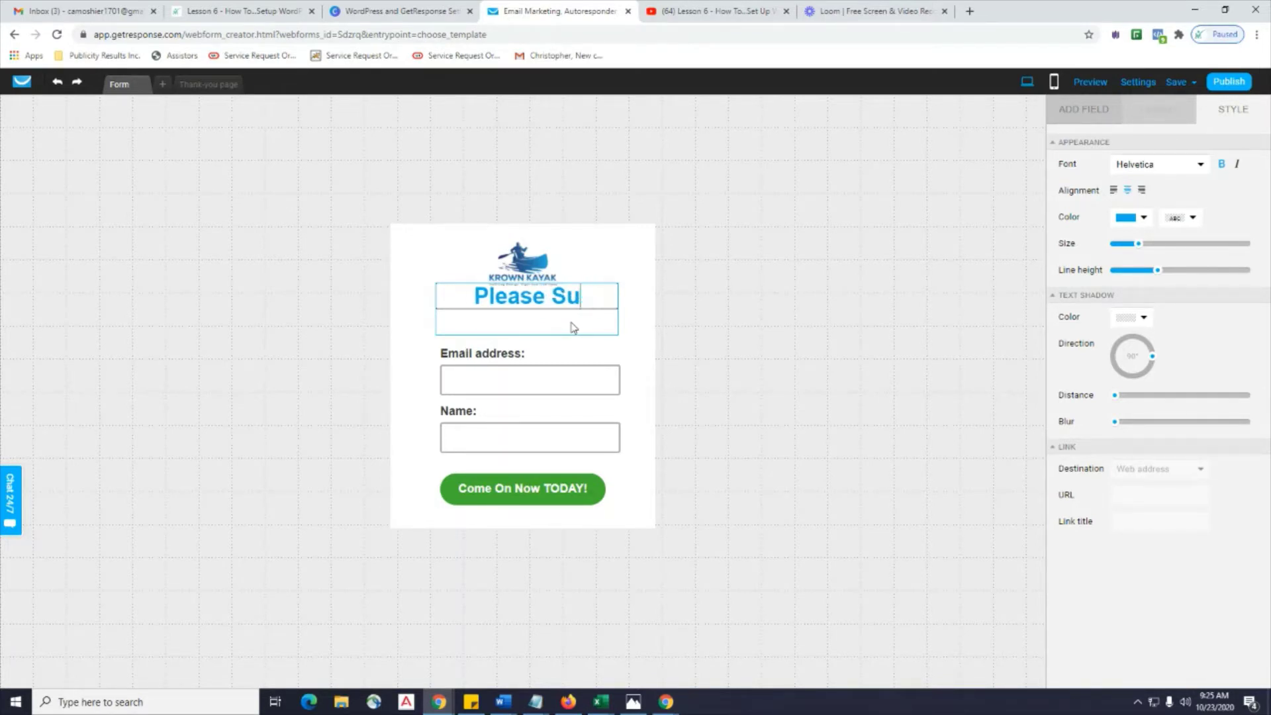
{"action": "type", "text": "bscribe T"}
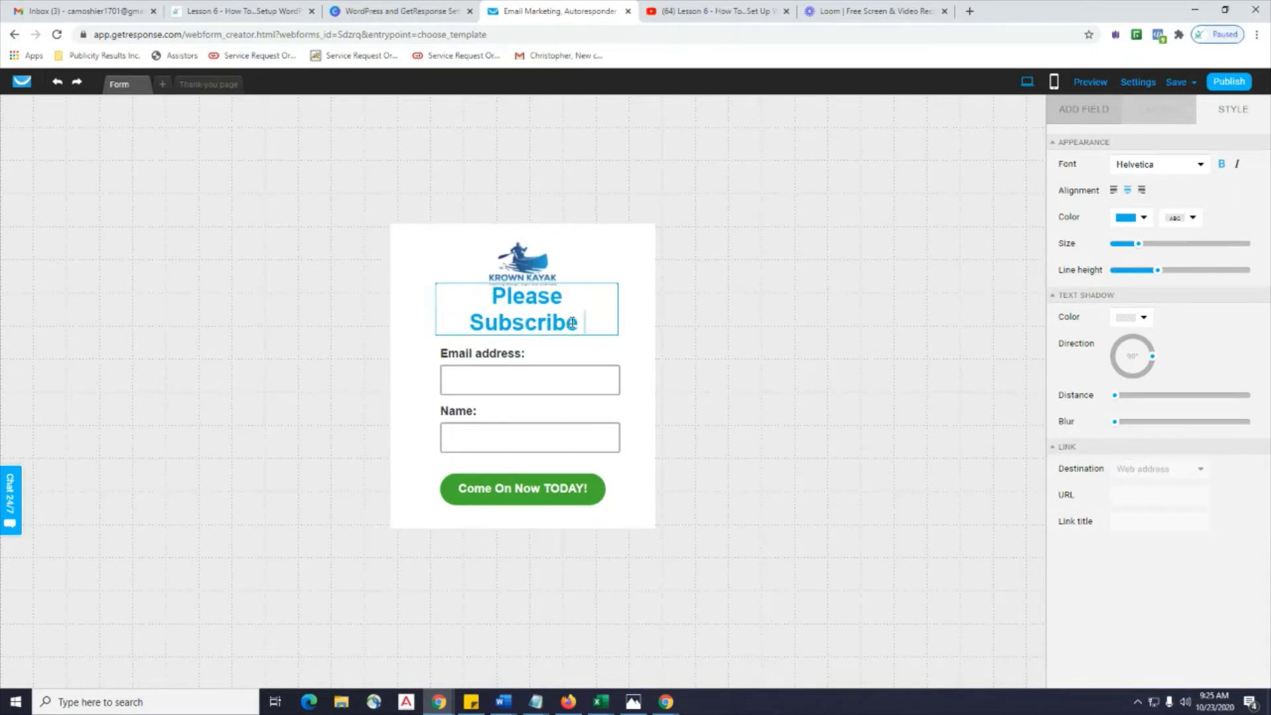
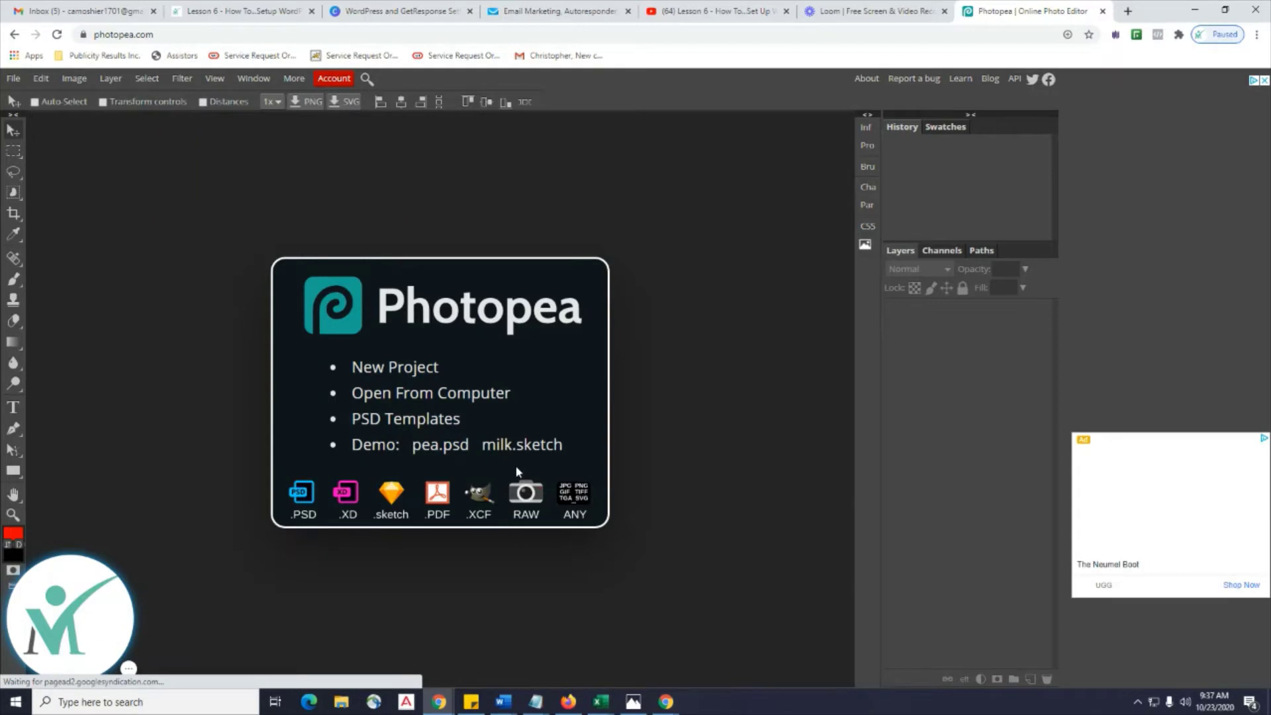
Open Krown-Kayak.psd from the Media folder on the Desktop.
{"action": "left_click", "coordinate": [13, 78]}
{"action": "left_click", "coordinate": [24, 121]}
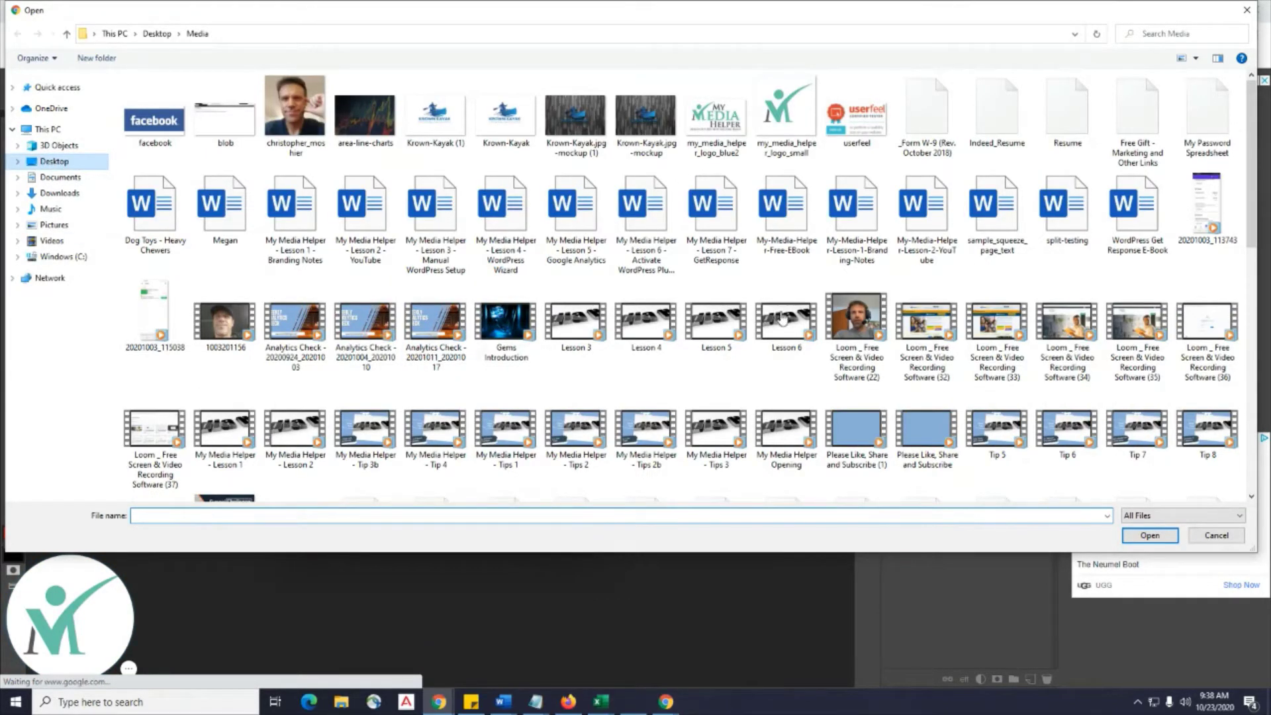
{"action": "key", "text": "alt+Up"}
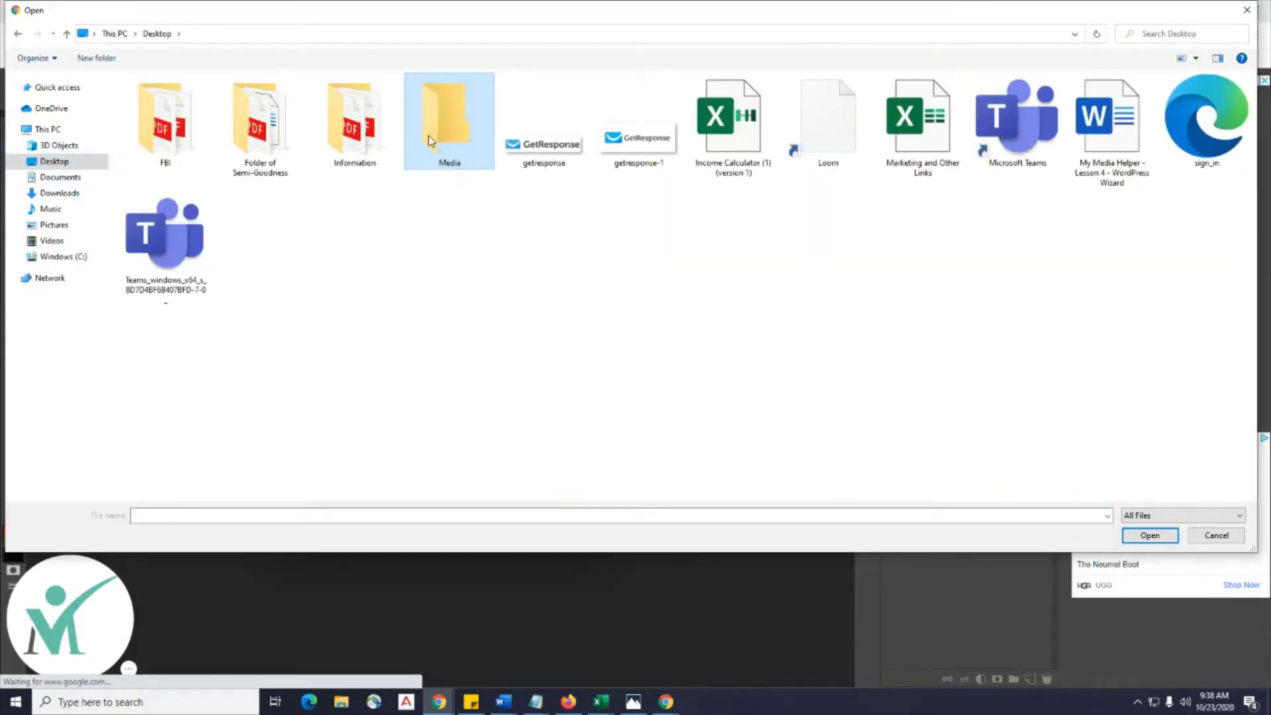
{"action": "double_click", "coordinate": [427, 135]}
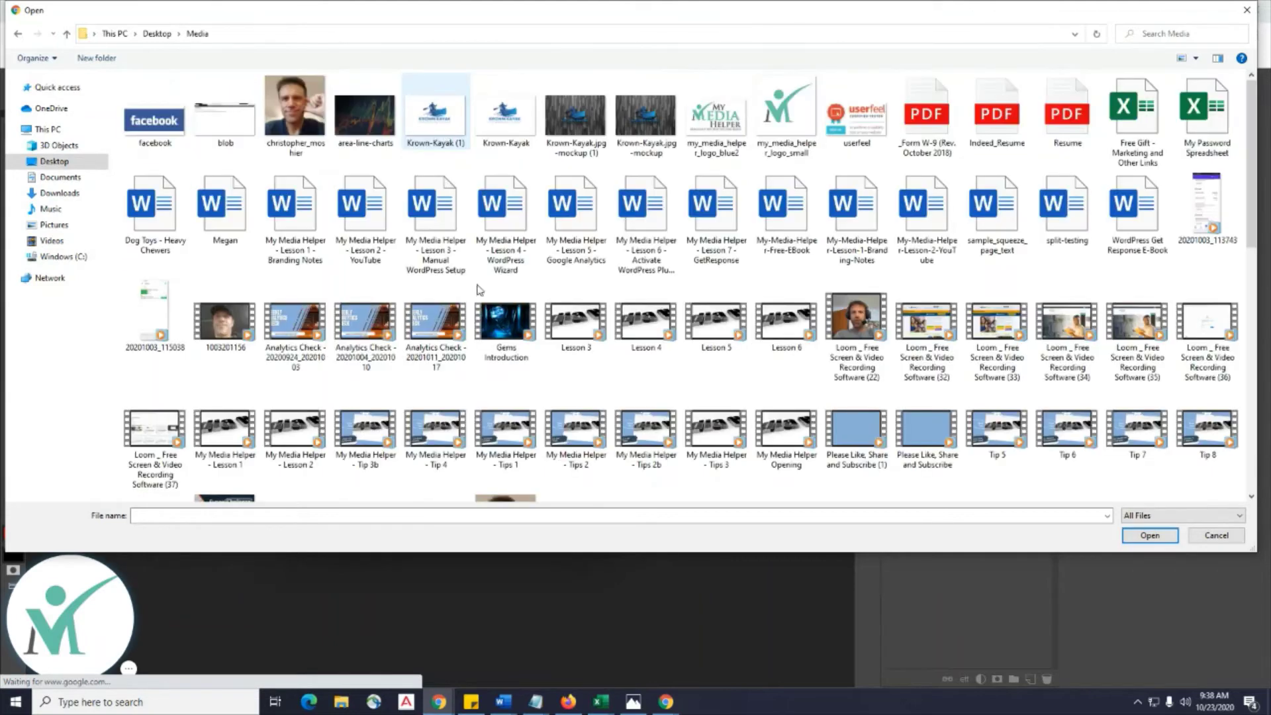
{"action": "double_click", "coordinate": [507, 127]}
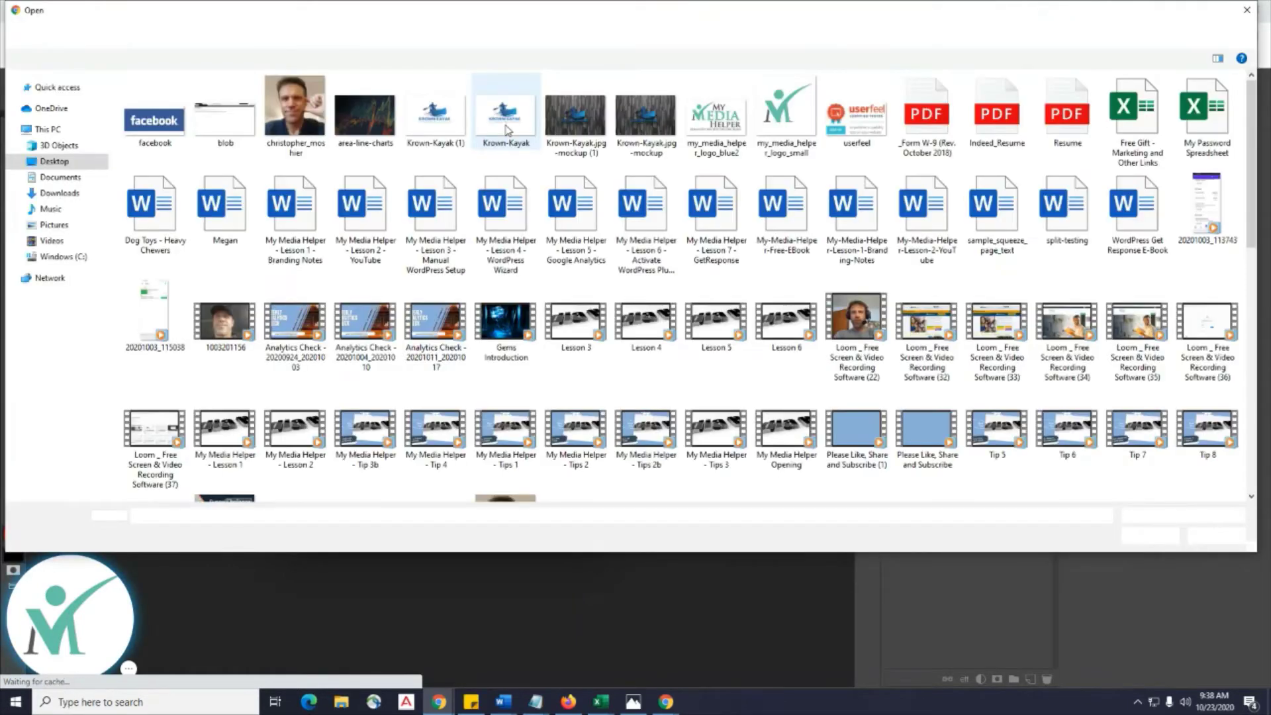
{"action": "double_click", "coordinate": [506, 128]}
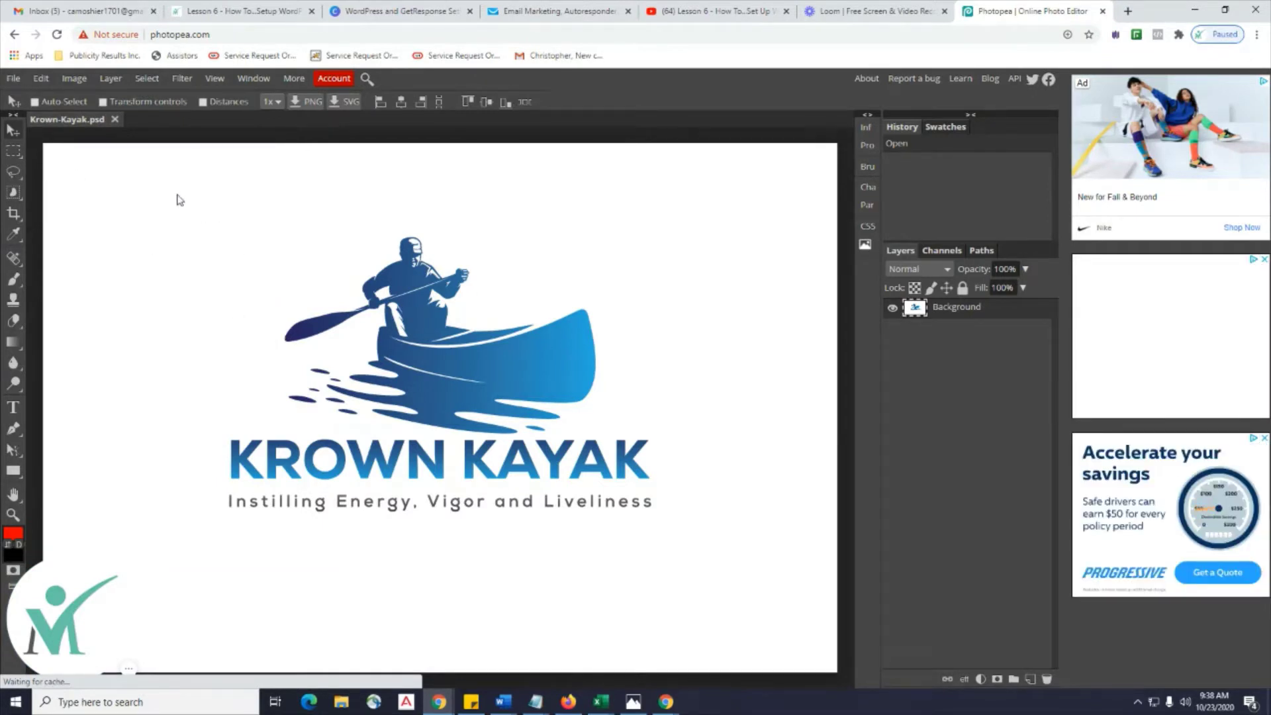
Download the current logo image as a PNG.
{"action": "left_click", "coordinate": [13, 79]}
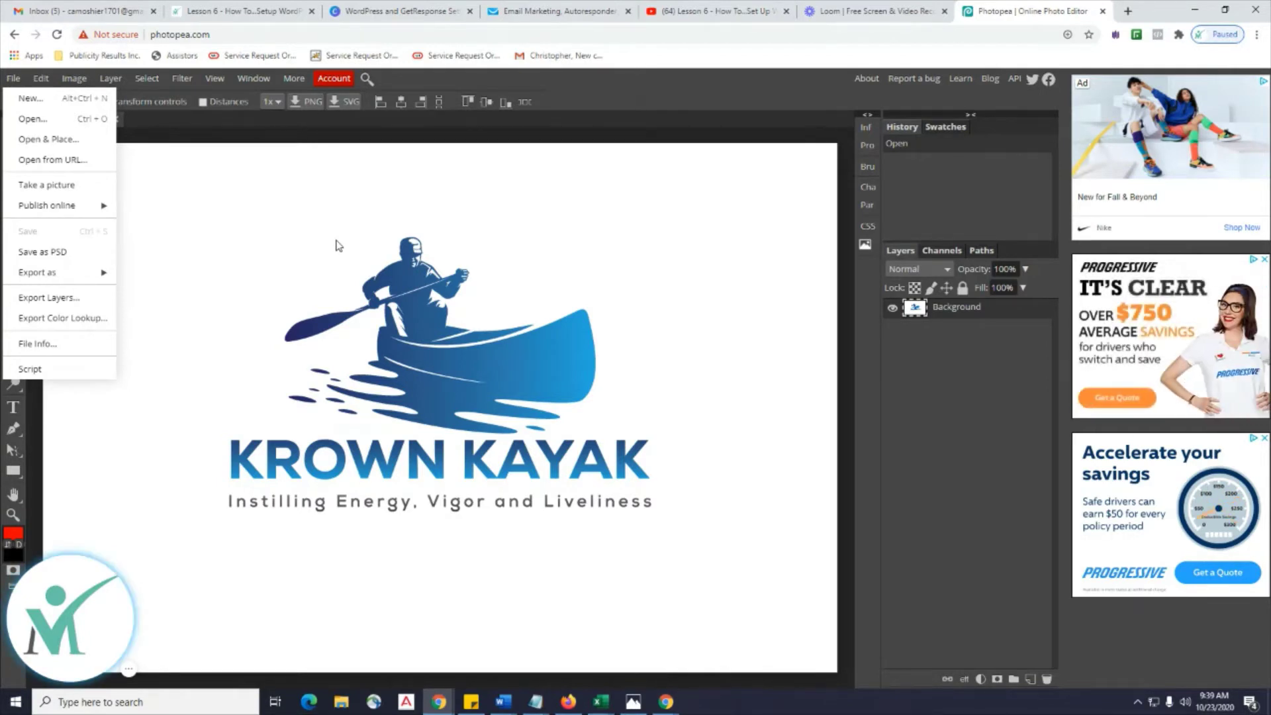
{"action": "left_click", "coordinate": [350, 225]}
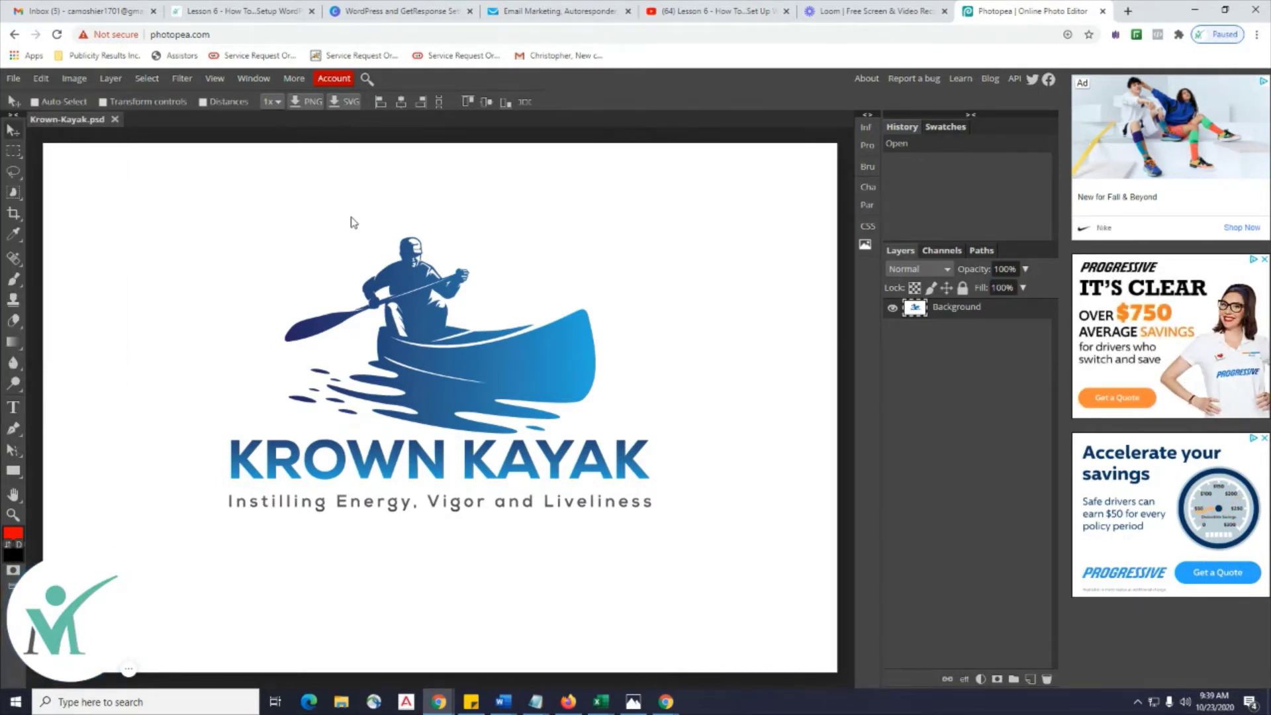
{"action": "left_click", "coordinate": [307, 103]}
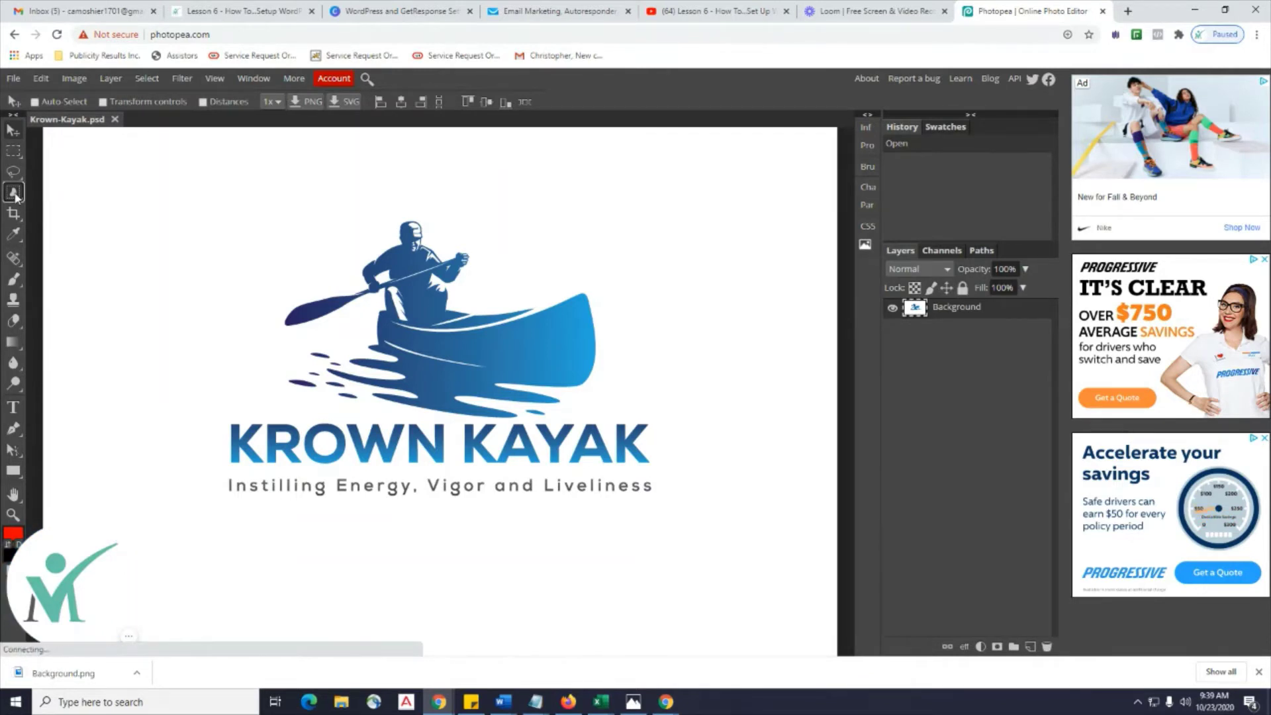
Select and delete the white background around the logo with the Magic Wand.
{"action": "left_click", "coordinate": [13, 192]}
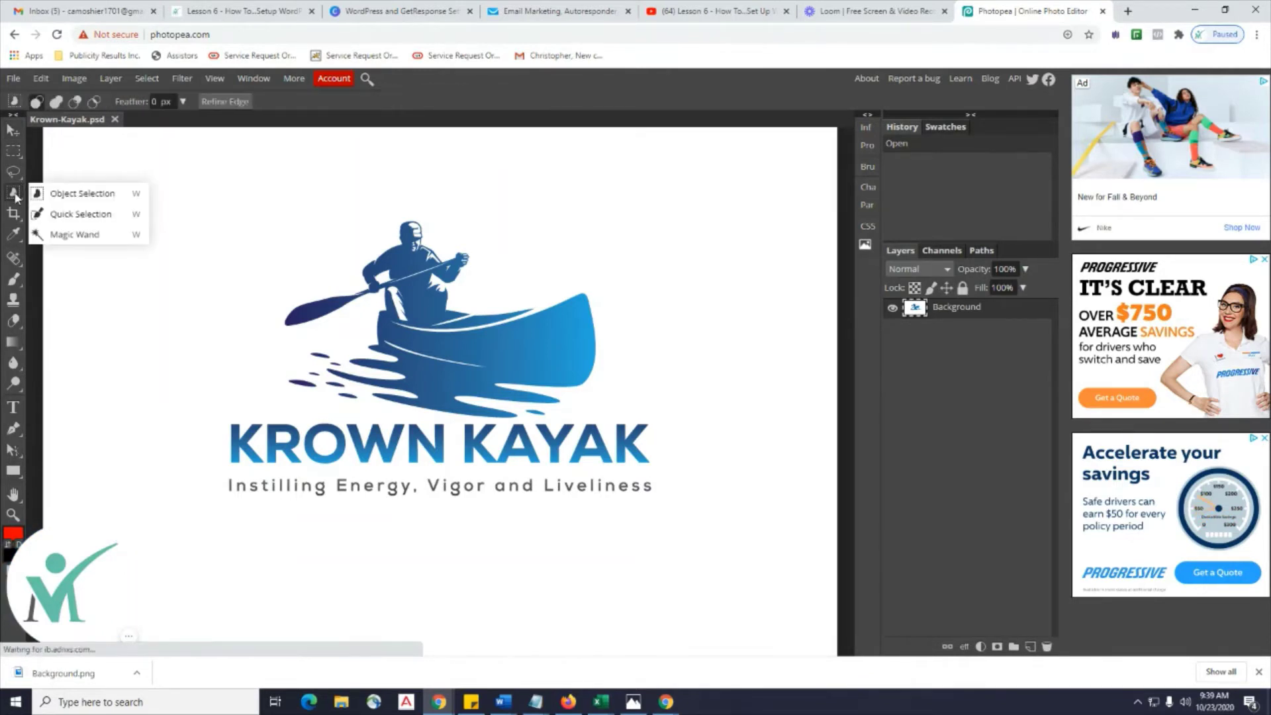
{"action": "left_click", "coordinate": [85, 236]}
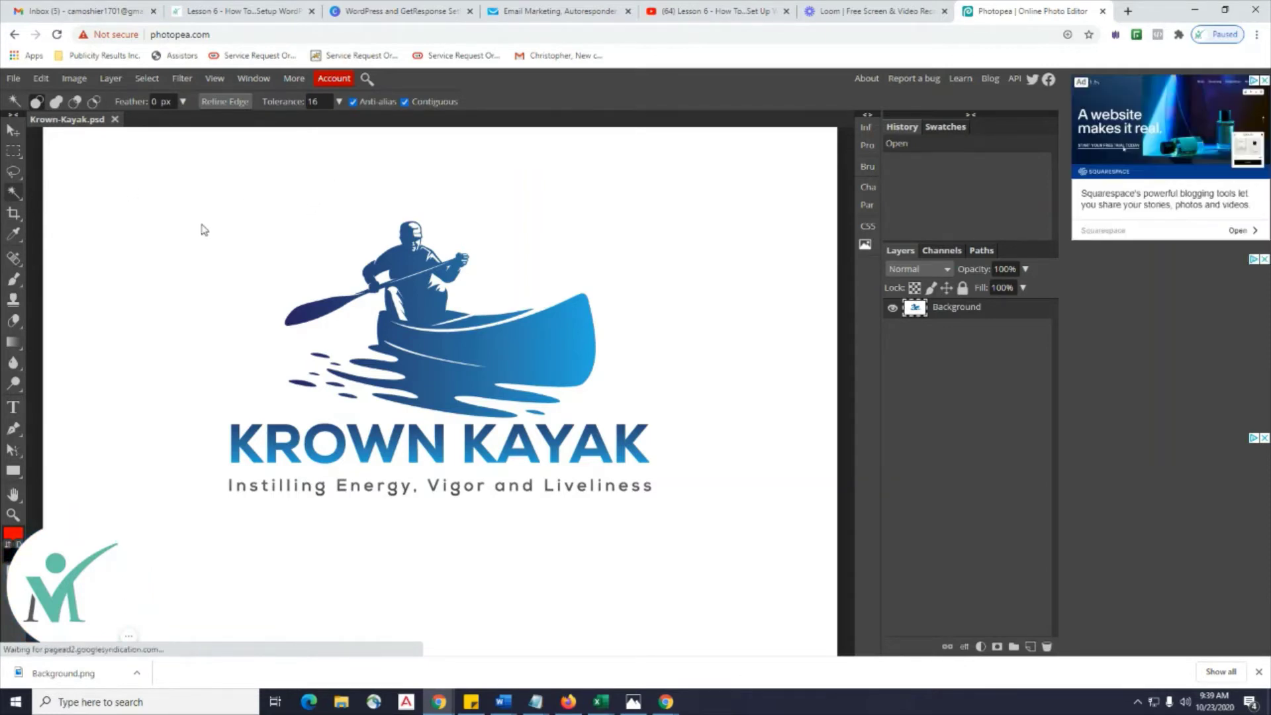
{"action": "double_click", "coordinate": [303, 232]}
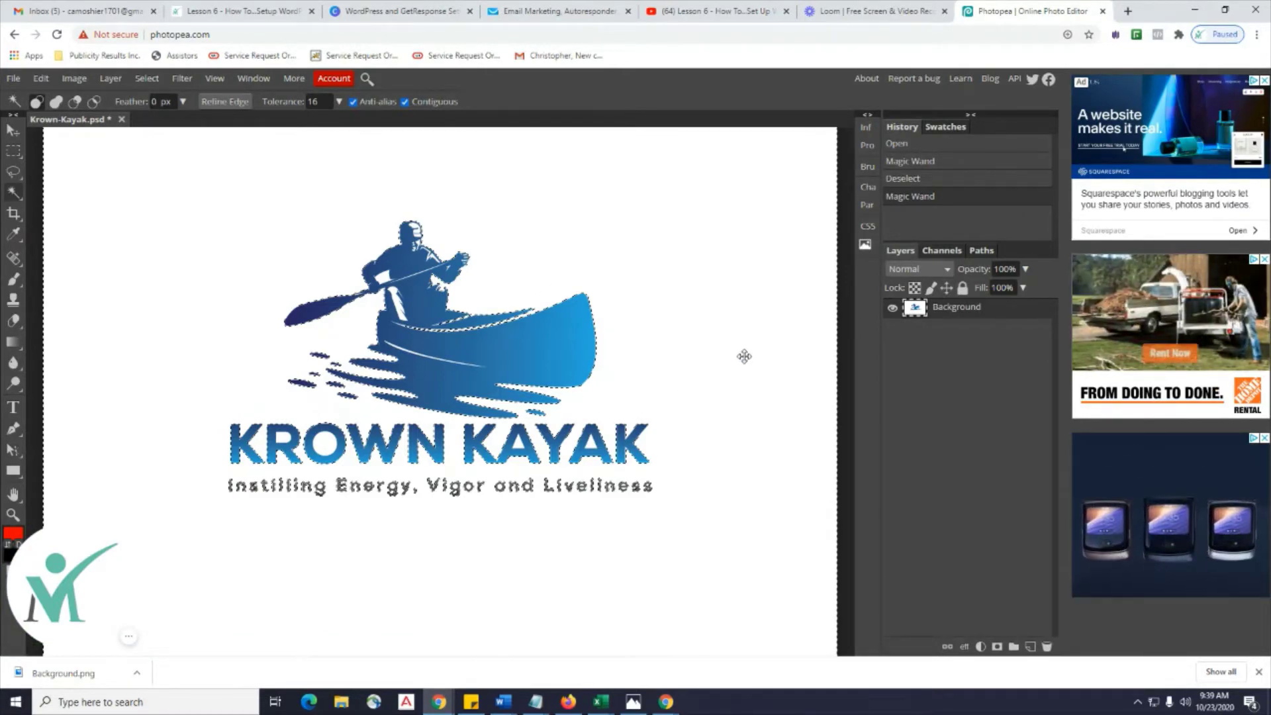
{"action": "key", "text": "Delete"}
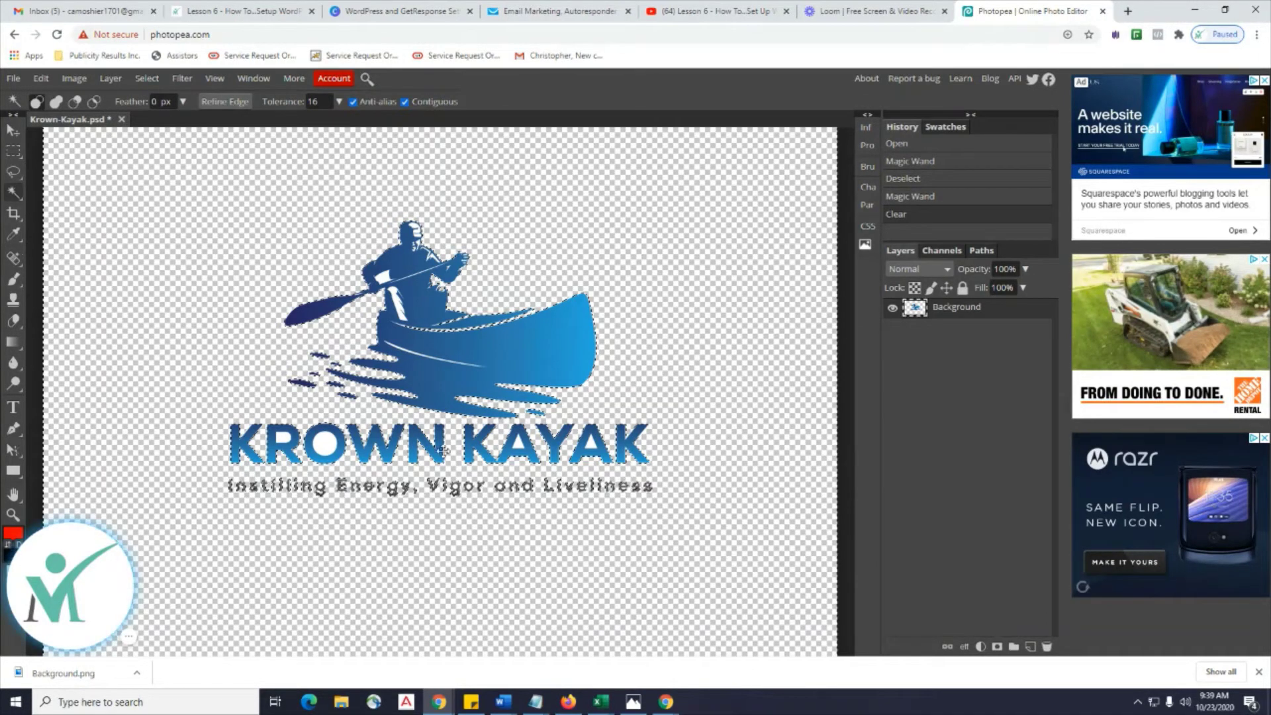
Delete the white inside the O and R of KROWN and both A's of KAYAK.
{"action": "left_click", "coordinate": [327, 446]}
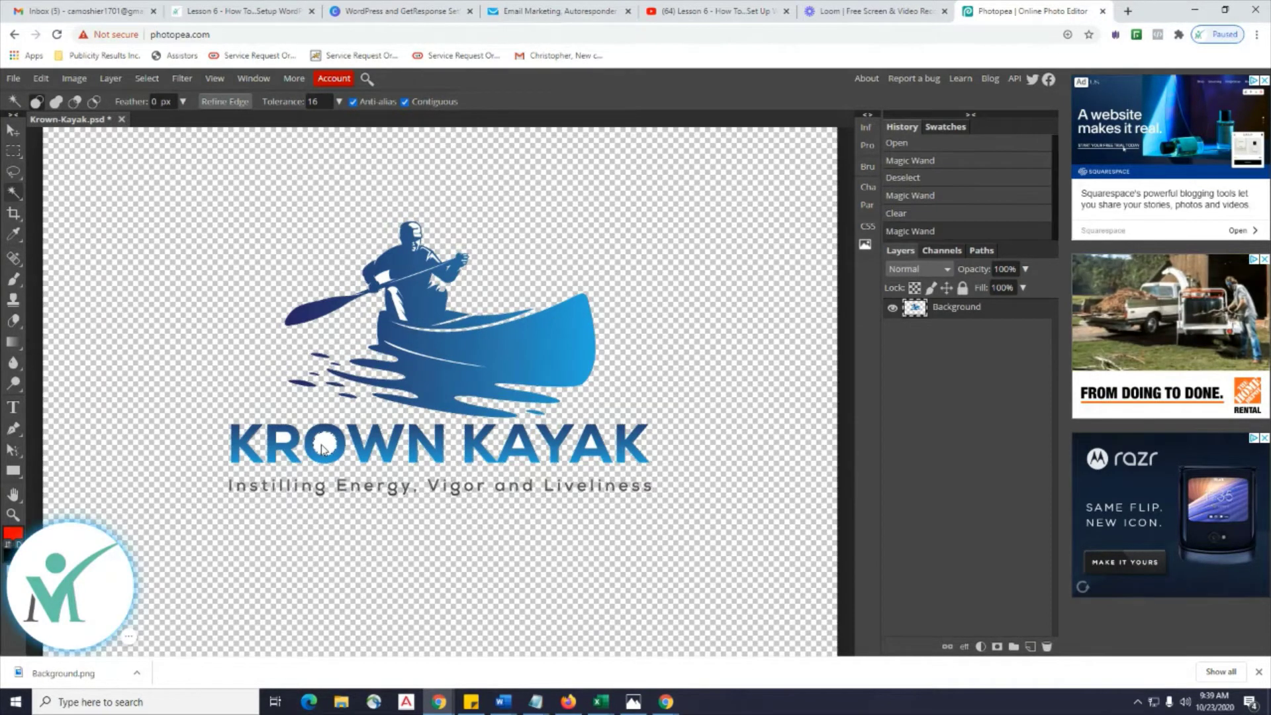
{"action": "key", "text": "Delete"}
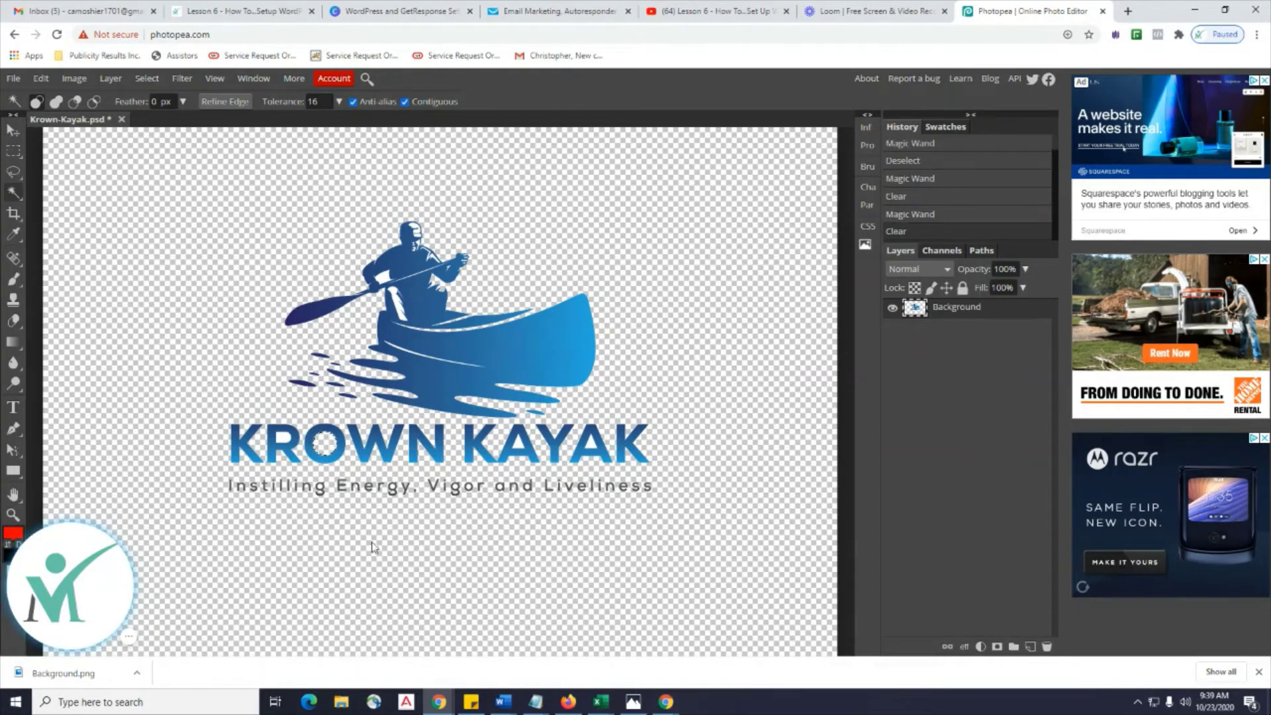
{"action": "left_click", "coordinate": [282, 437]}
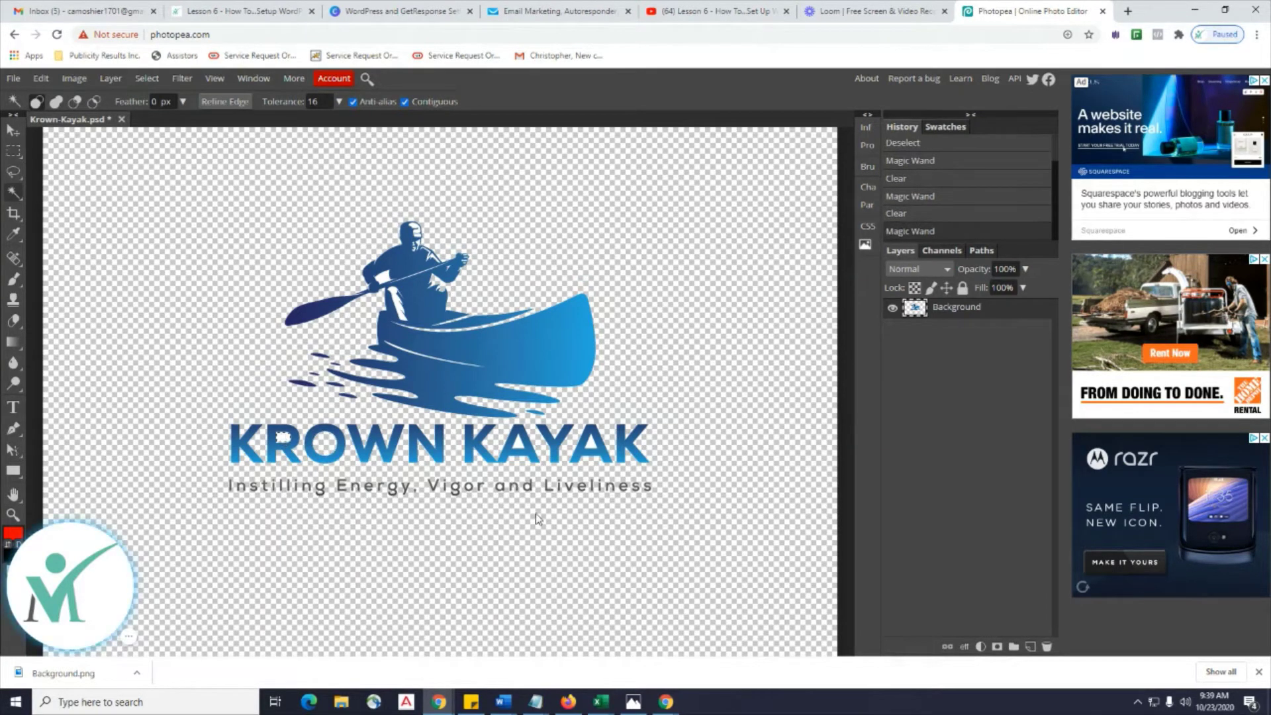
{"action": "key", "text": "Delete"}
{"action": "left_click", "coordinate": [519, 442]}
{"action": "key", "text": "Delete"}
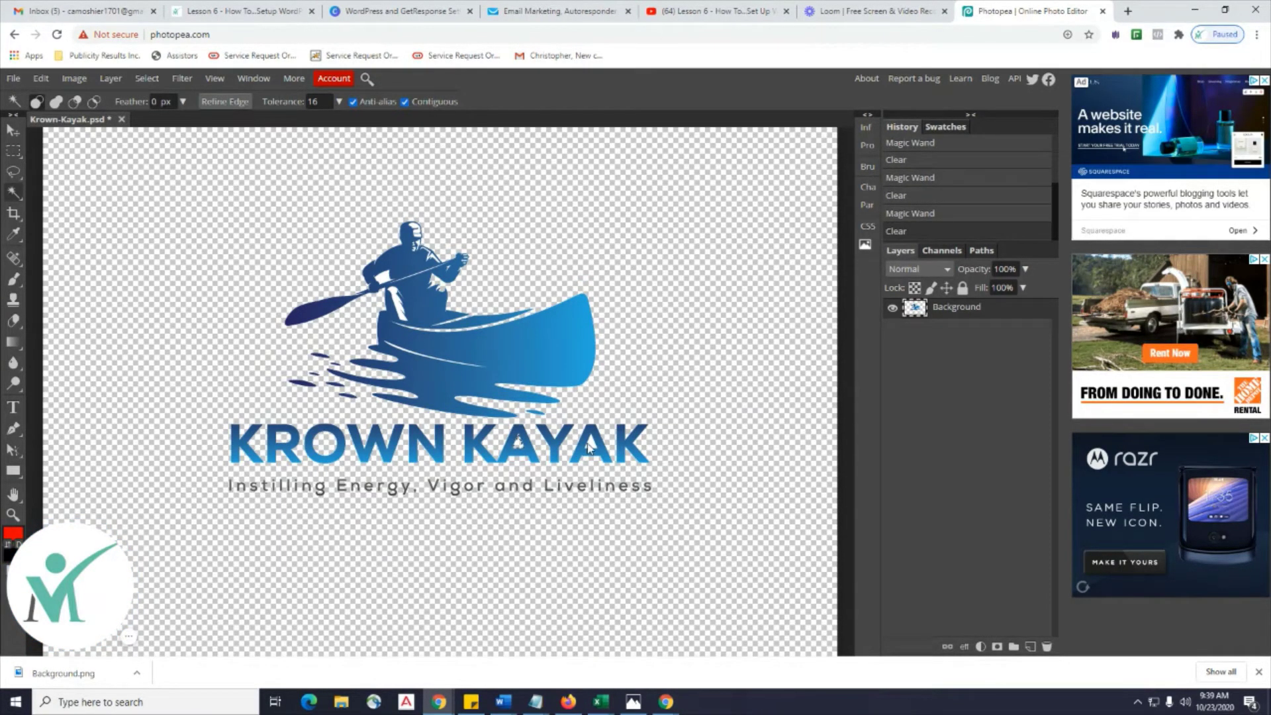
{"action": "left_click", "coordinate": [588, 448]}
{"action": "key", "text": "Delete"}
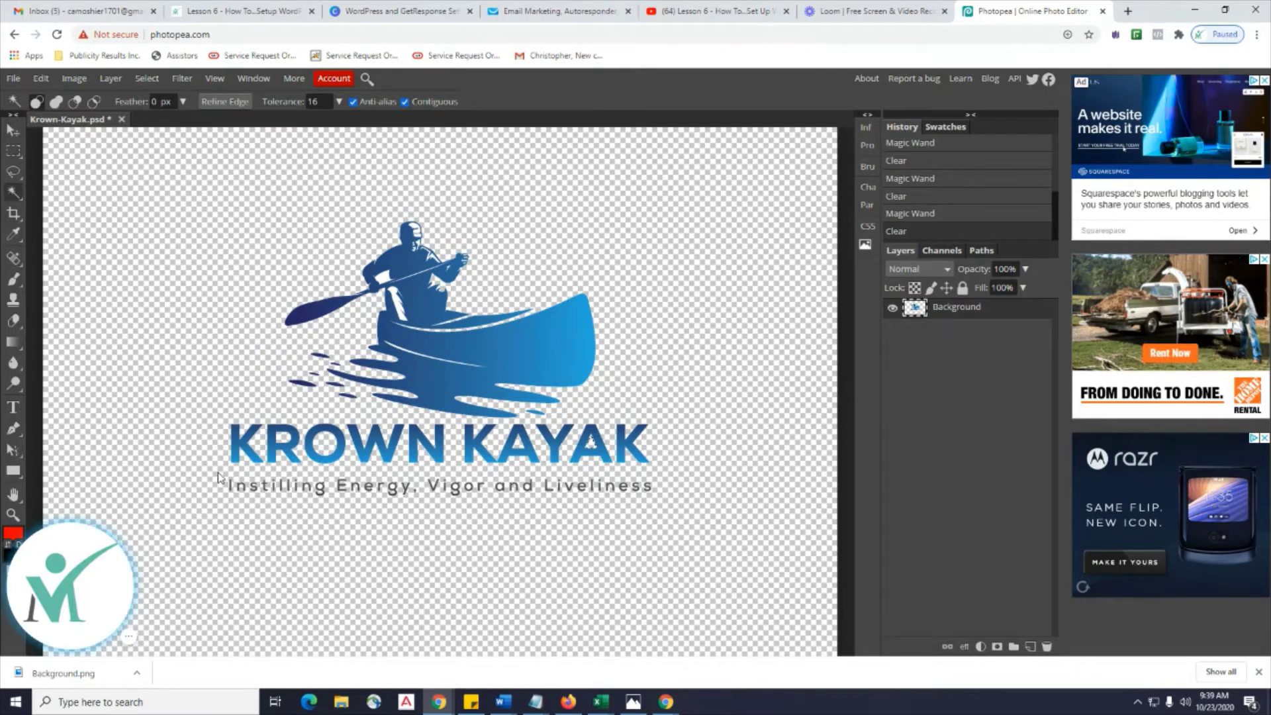
{"action": "left_click", "coordinate": [13, 151]}
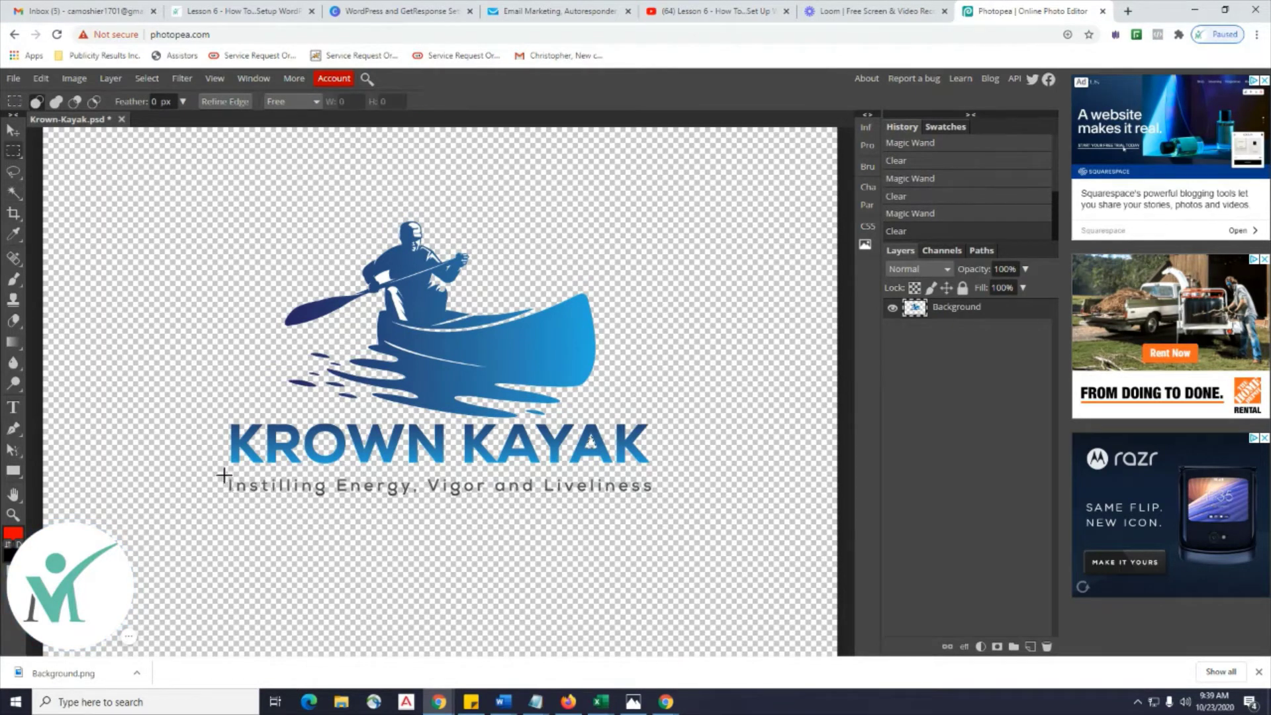
Erase the tagline beneath the logo using a rectangular selection, then deselect.
{"action": "left_click_drag", "start_coordinate": [223, 473], "coordinate": [662, 498]}
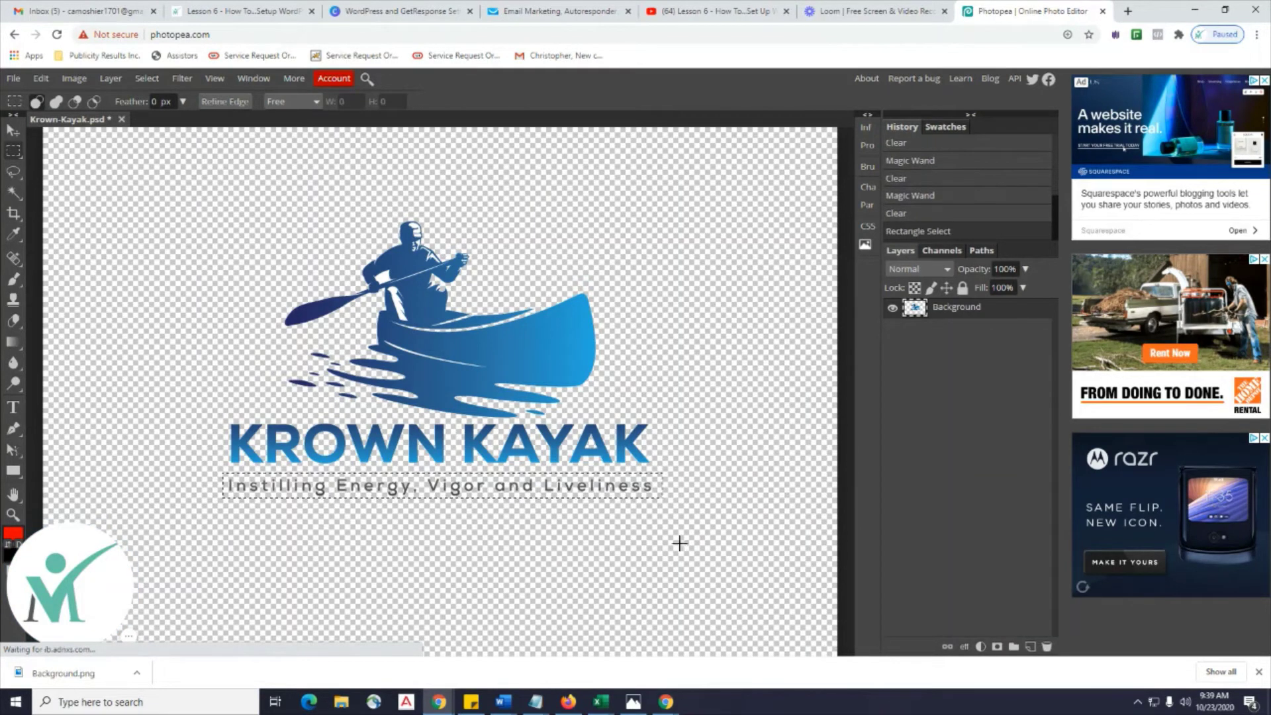
{"action": "key", "text": "Delete"}
{"action": "key", "text": "ctrl+d"}
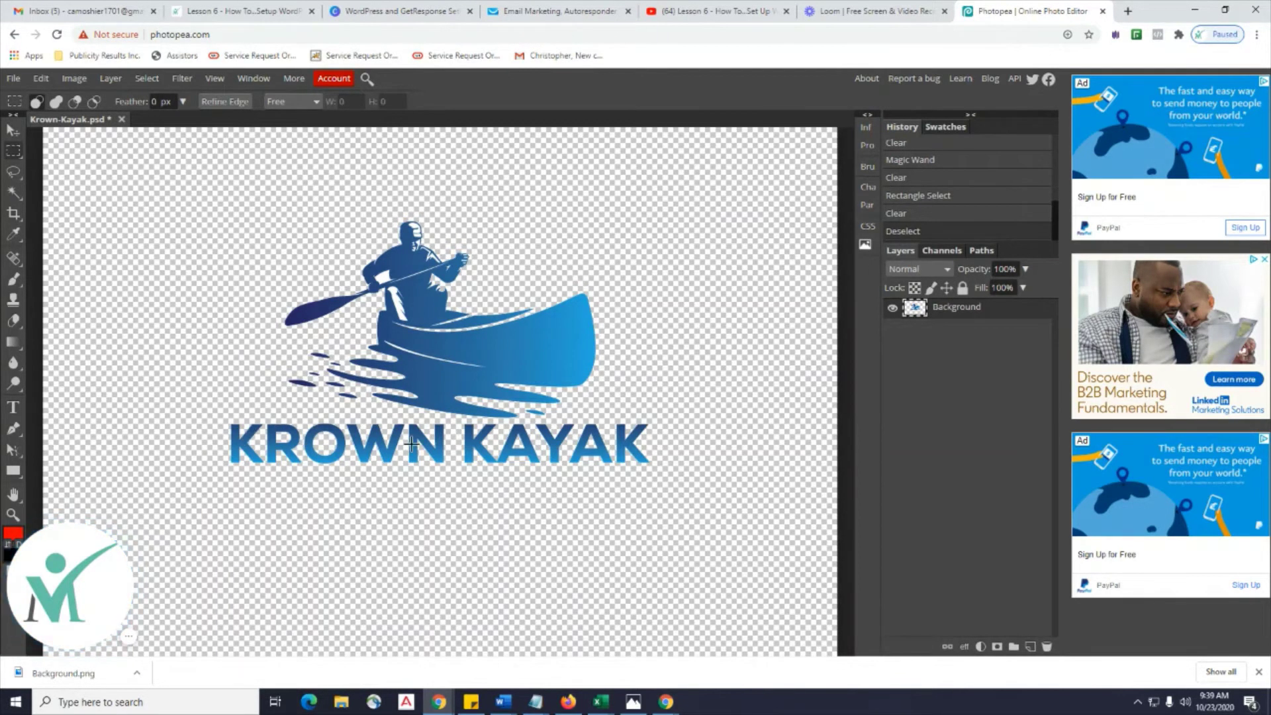
Export the transparent logo as Krown-Kayak.png and open File Explorer.
{"action": "left_click", "coordinate": [13, 80]}
{"action": "mouse_move", "coordinate": [96, 272]}
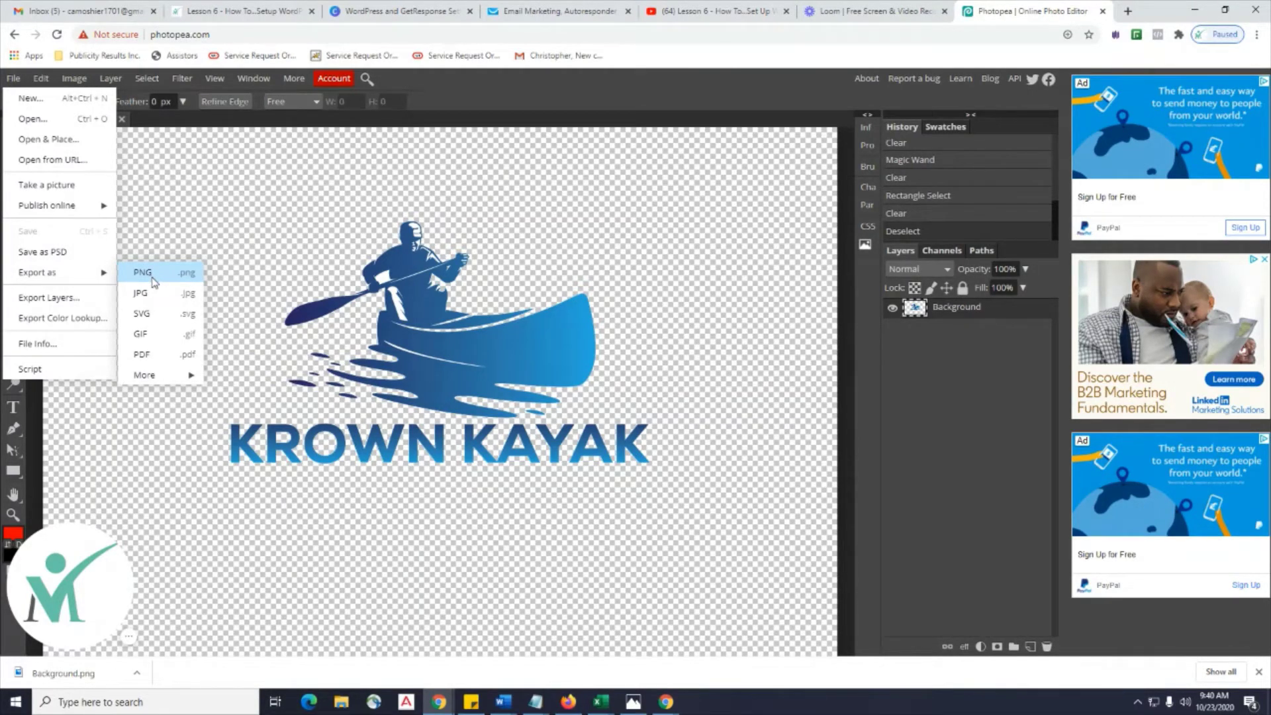
{"action": "left_click", "coordinate": [153, 278]}
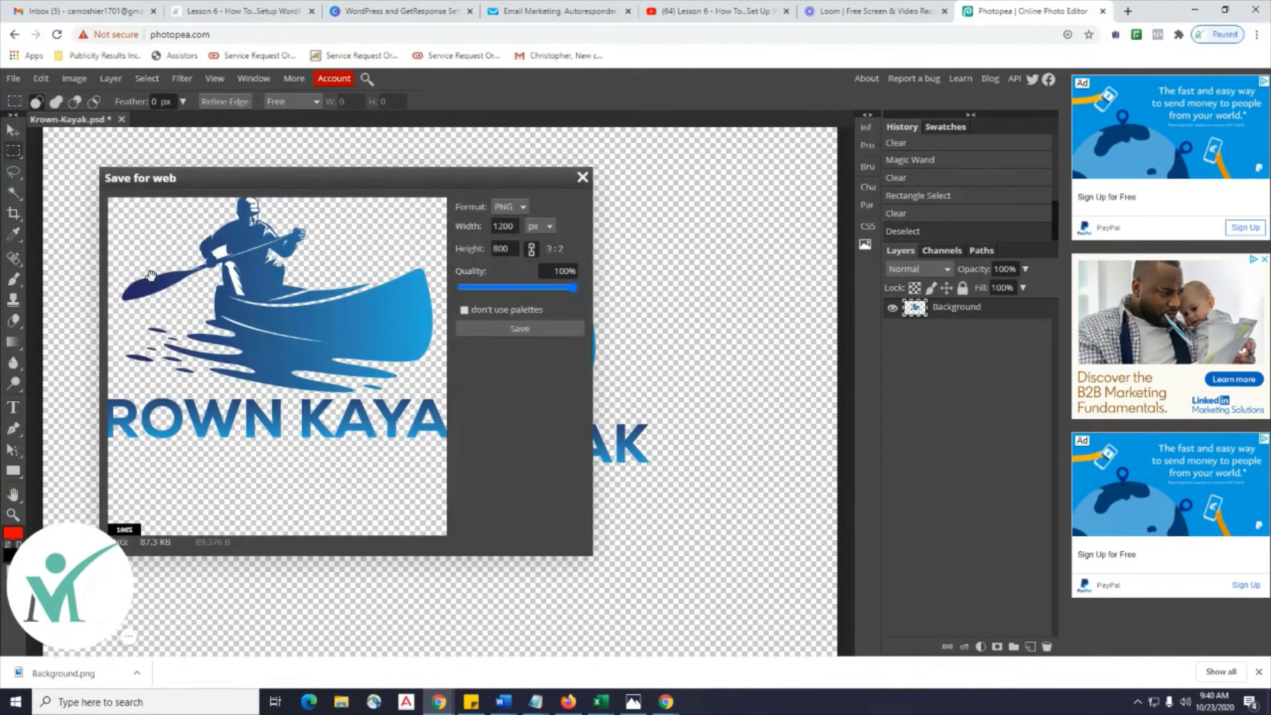
{"action": "left_click", "coordinate": [506, 331]}
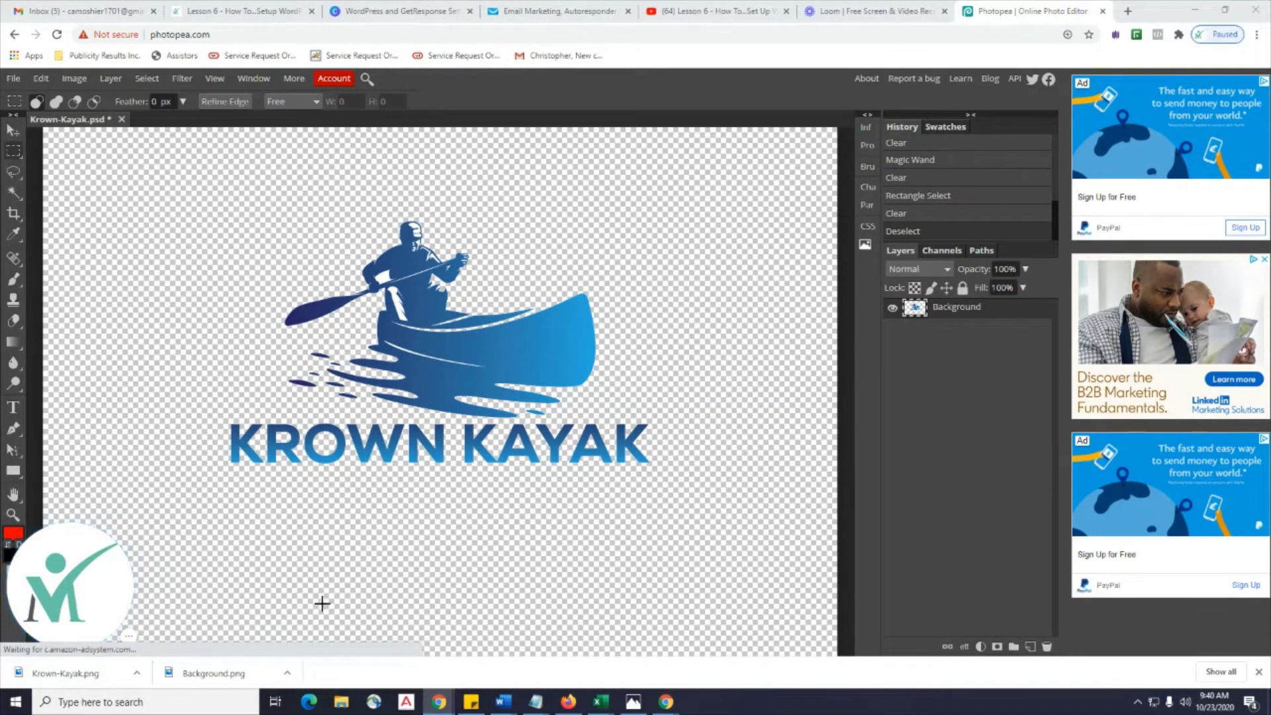
{"action": "left_click", "coordinate": [338, 689]}
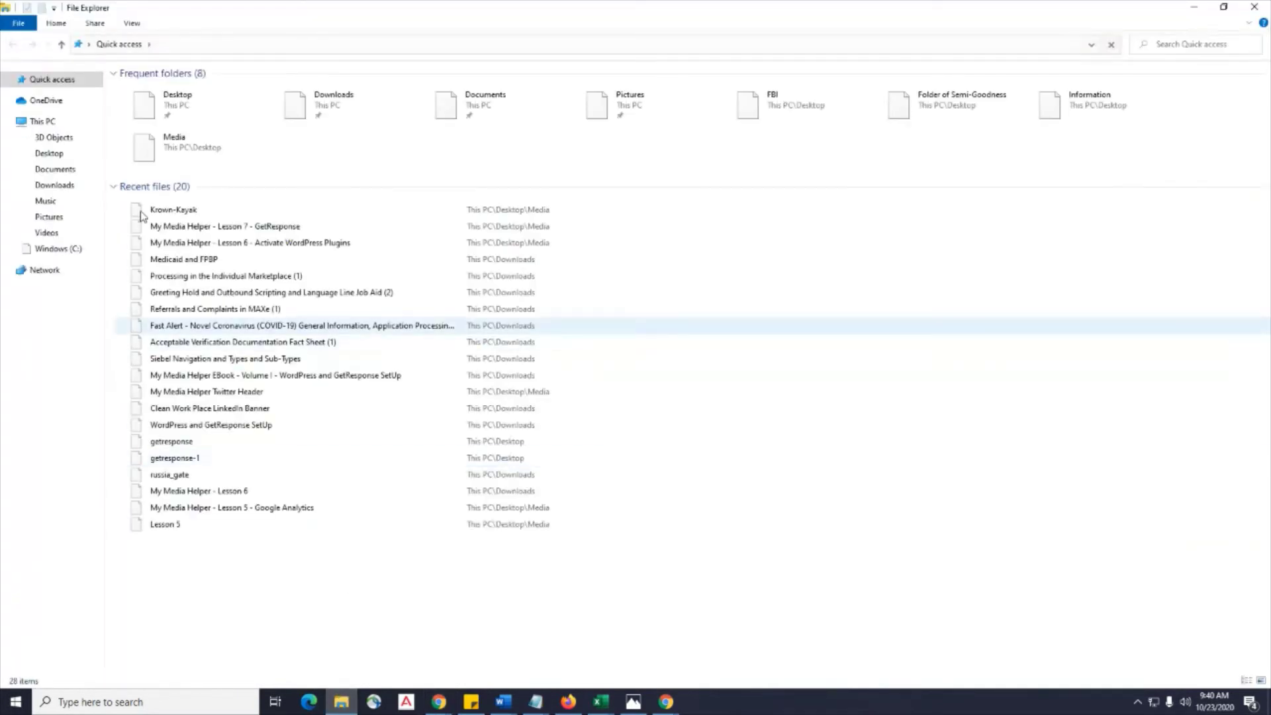
Rename Krown-Kayak in Downloads to Krown-Kayak-Clear, then minimize File Explorer.
{"action": "left_click", "coordinate": [55, 186]}
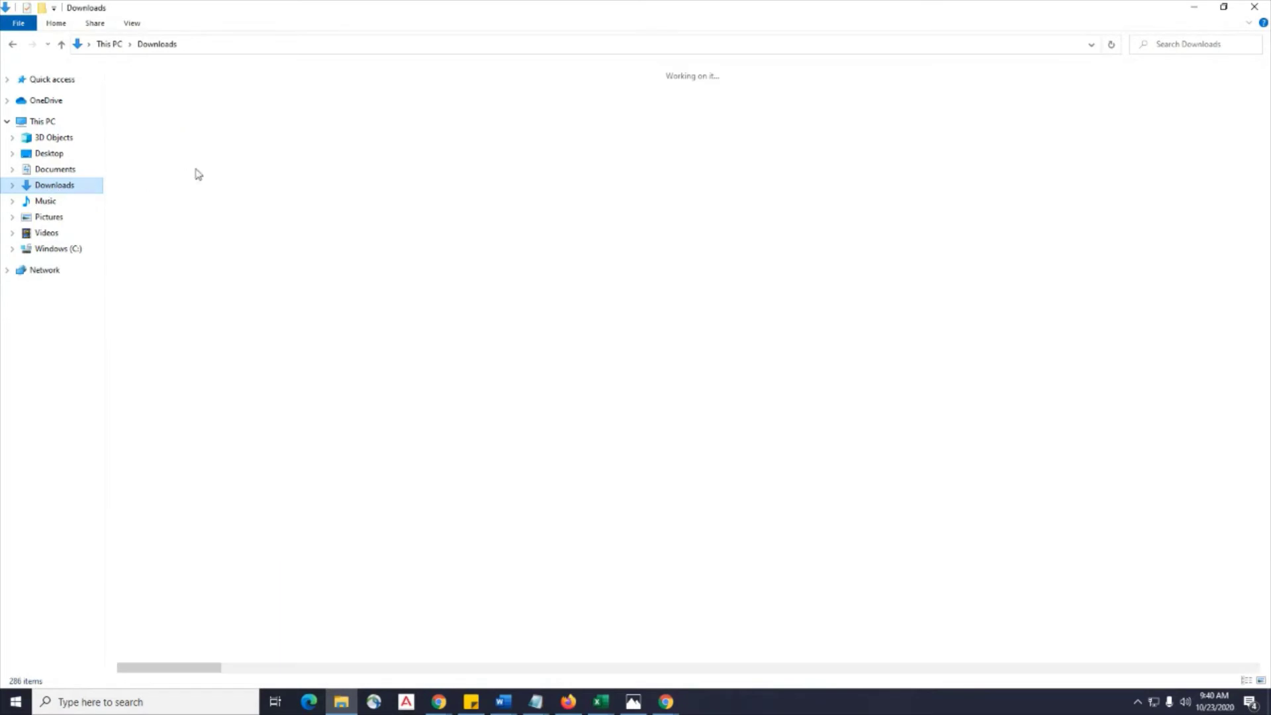
{"action": "left_click", "coordinate": [163, 93]}
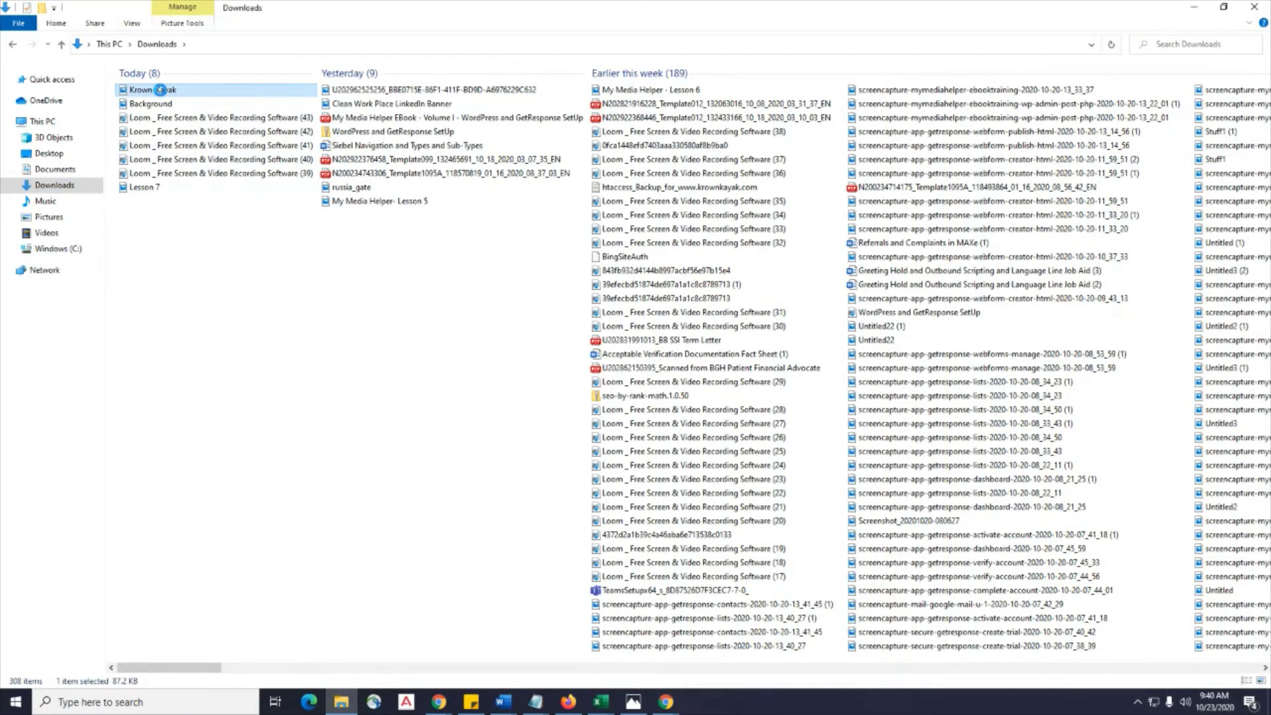
{"action": "right_click", "coordinate": [160, 90]}
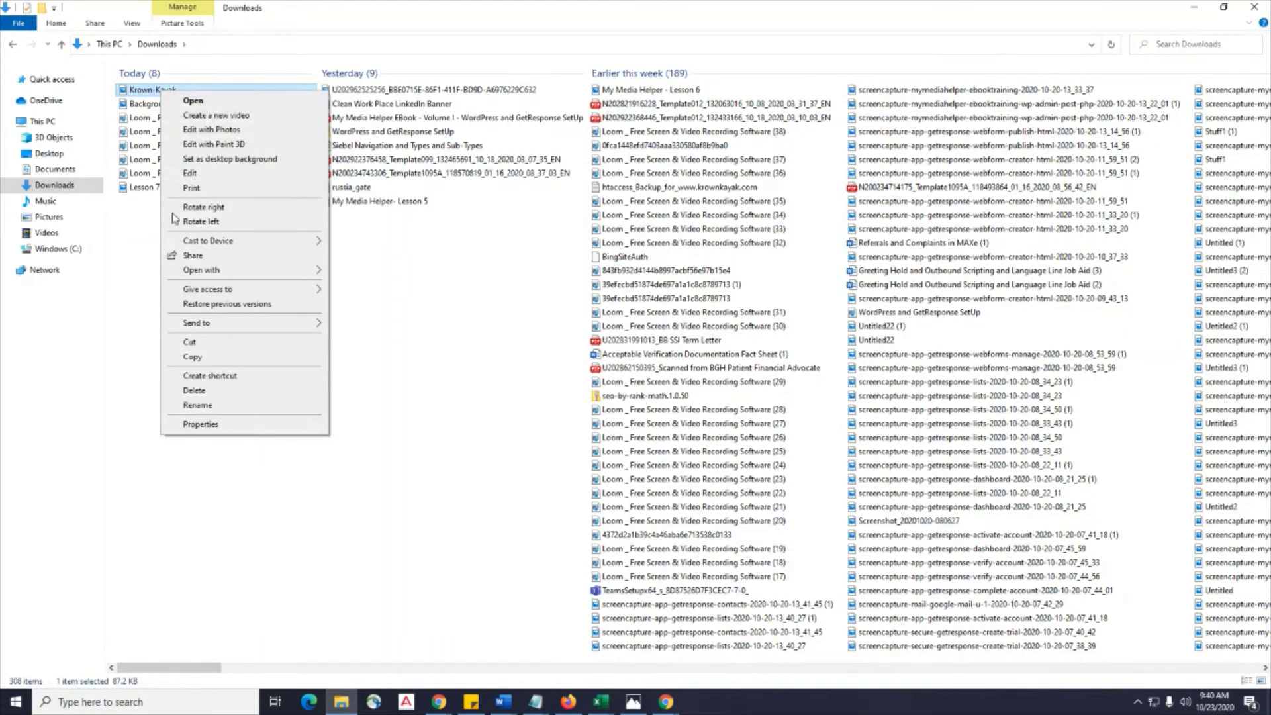
{"action": "left_click", "coordinate": [207, 406]}
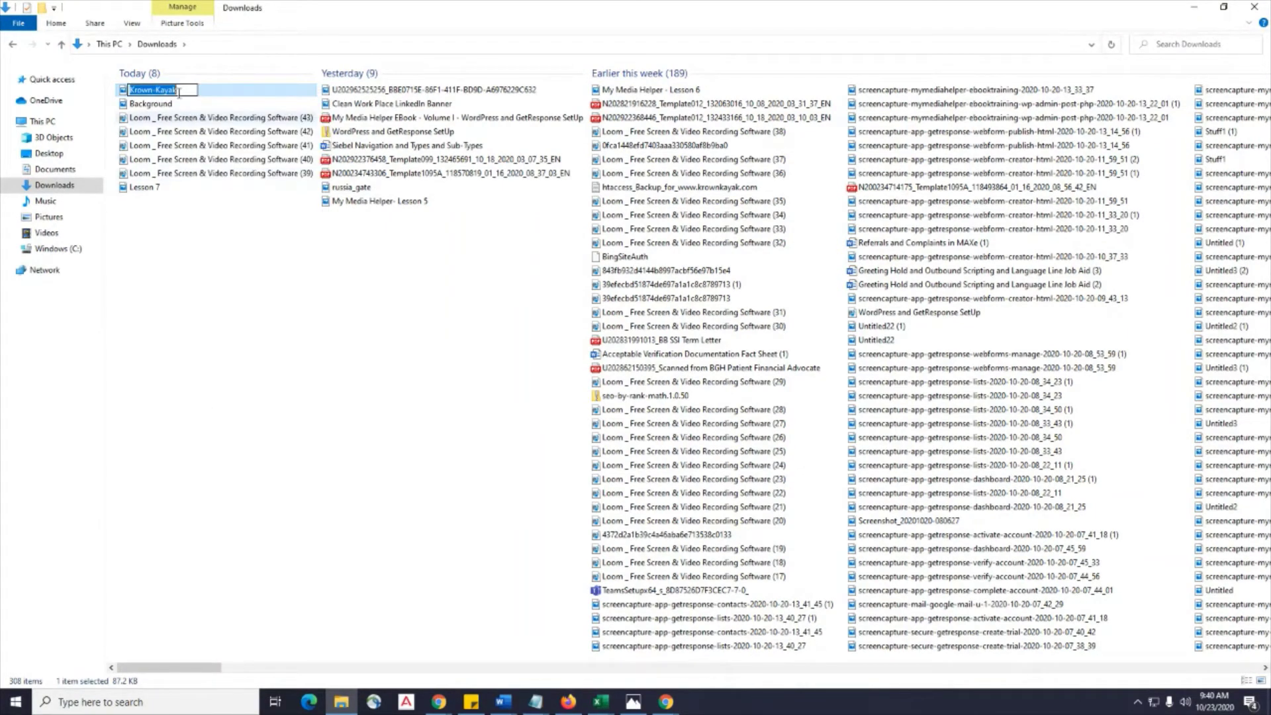
{"action": "left_click", "coordinate": [186, 89]}
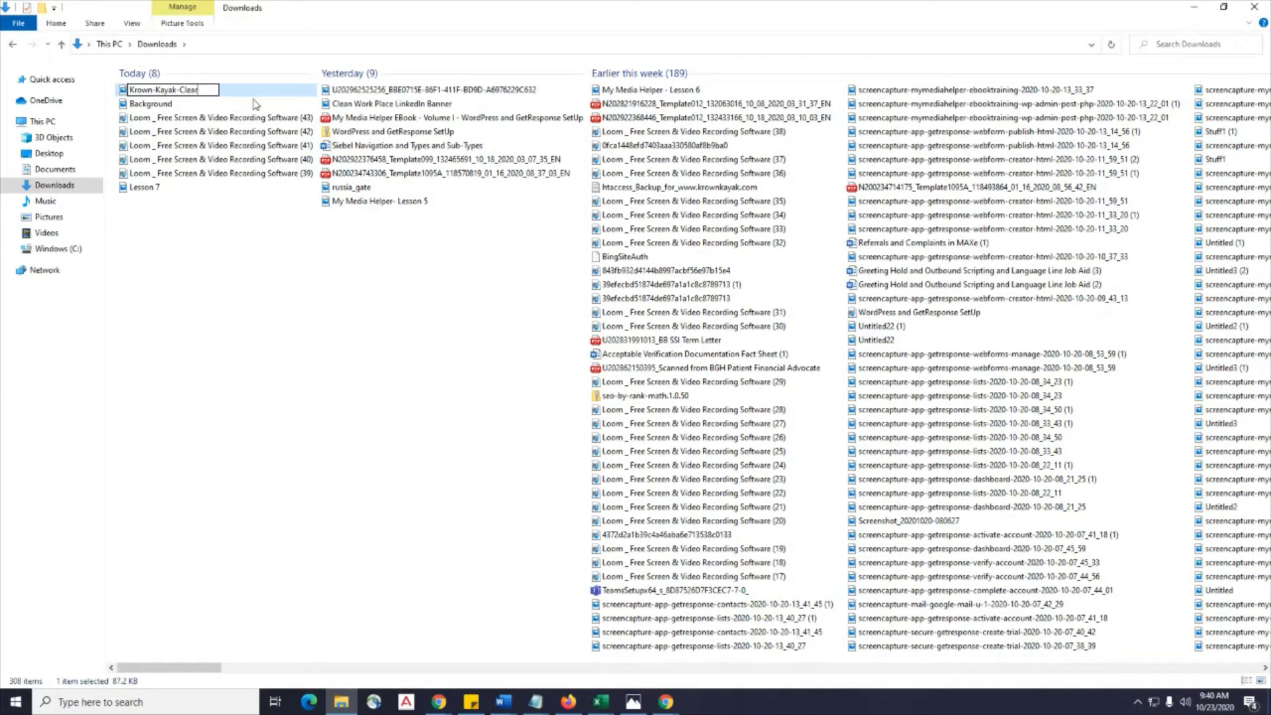
{"action": "left_click", "coordinate": [271, 237]}
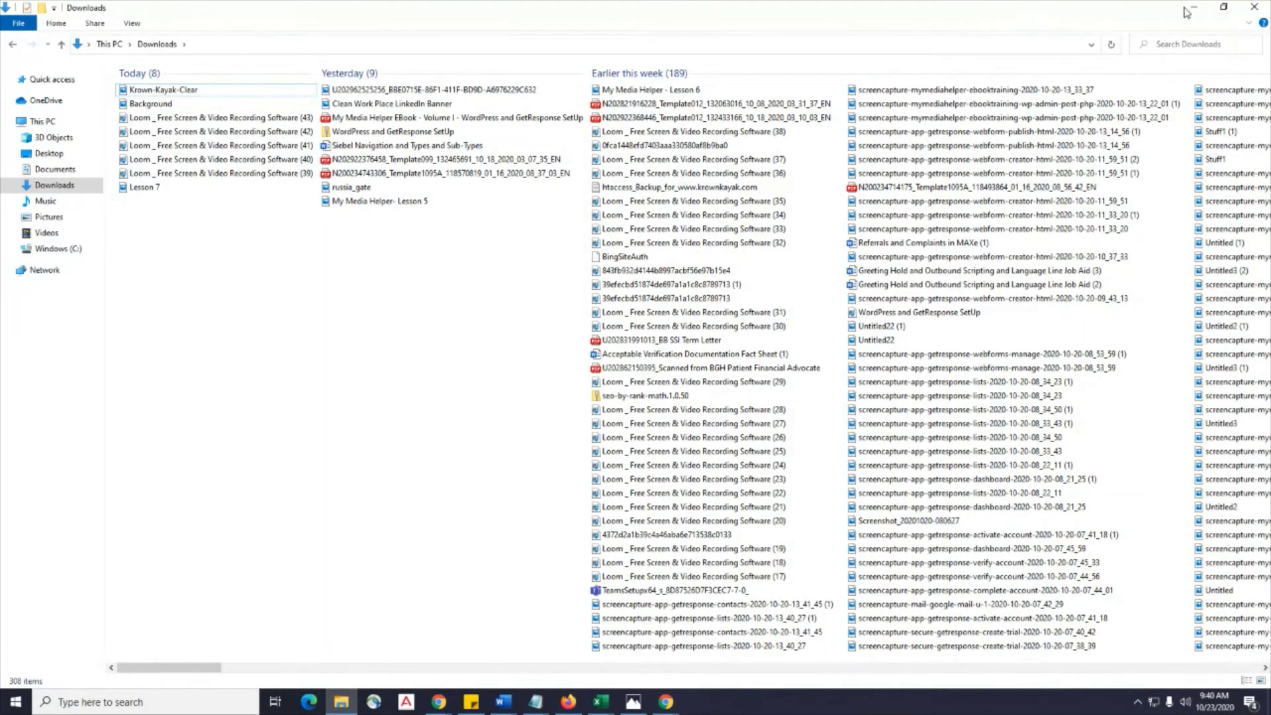
{"action": "left_click", "coordinate": [1194, 8]}
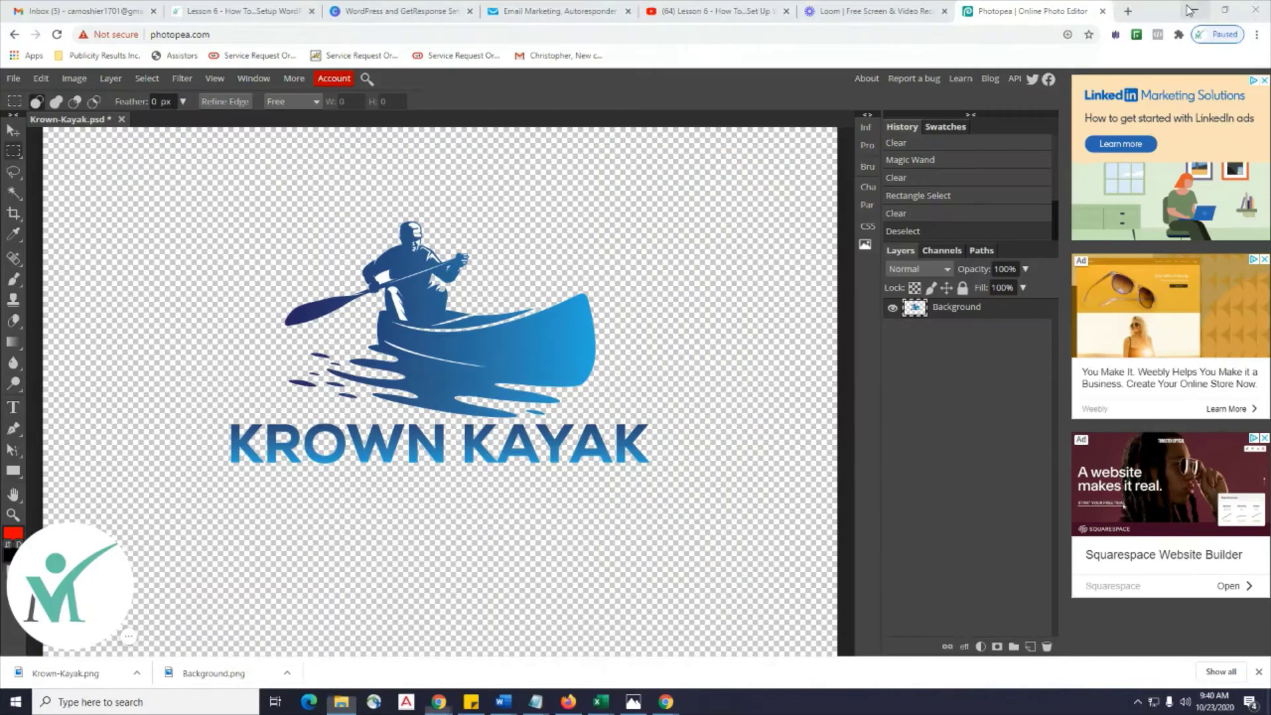
Upload Krown-Kayak-Clear from Downloads and use it as the form's logo.
{"action": "left_click", "coordinate": [549, 12]}
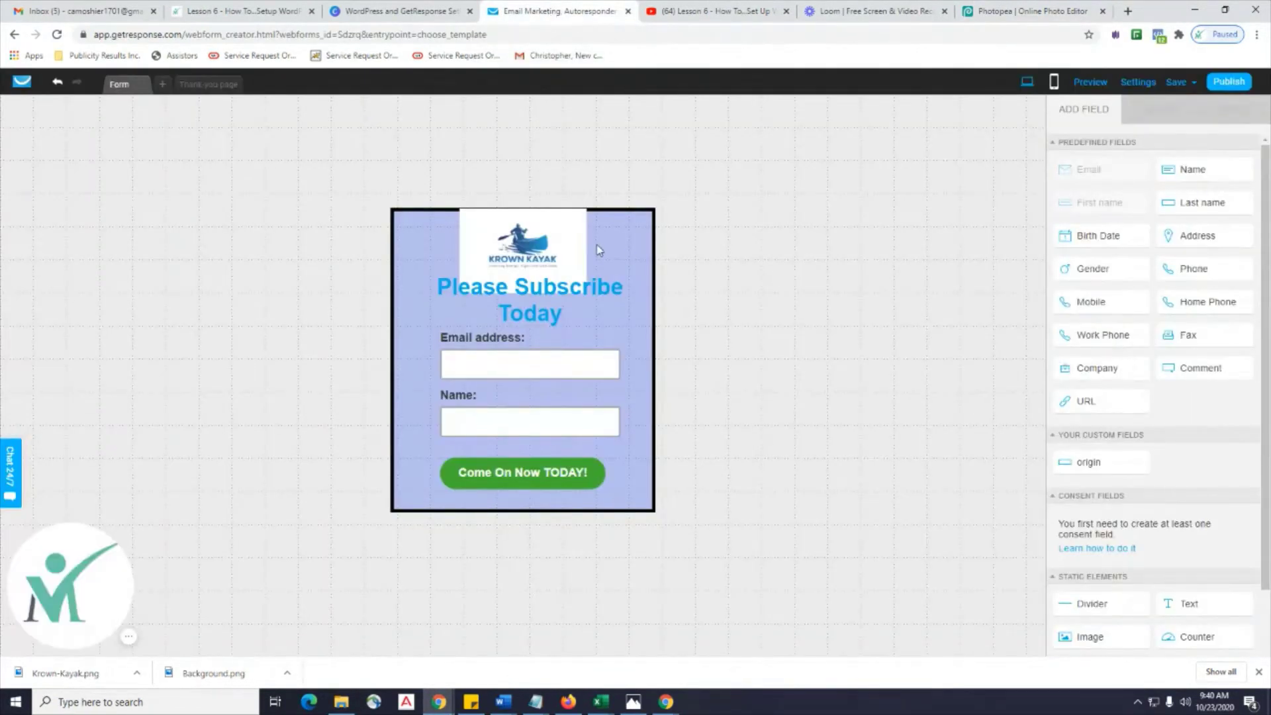
{"action": "left_click", "coordinate": [536, 254]}
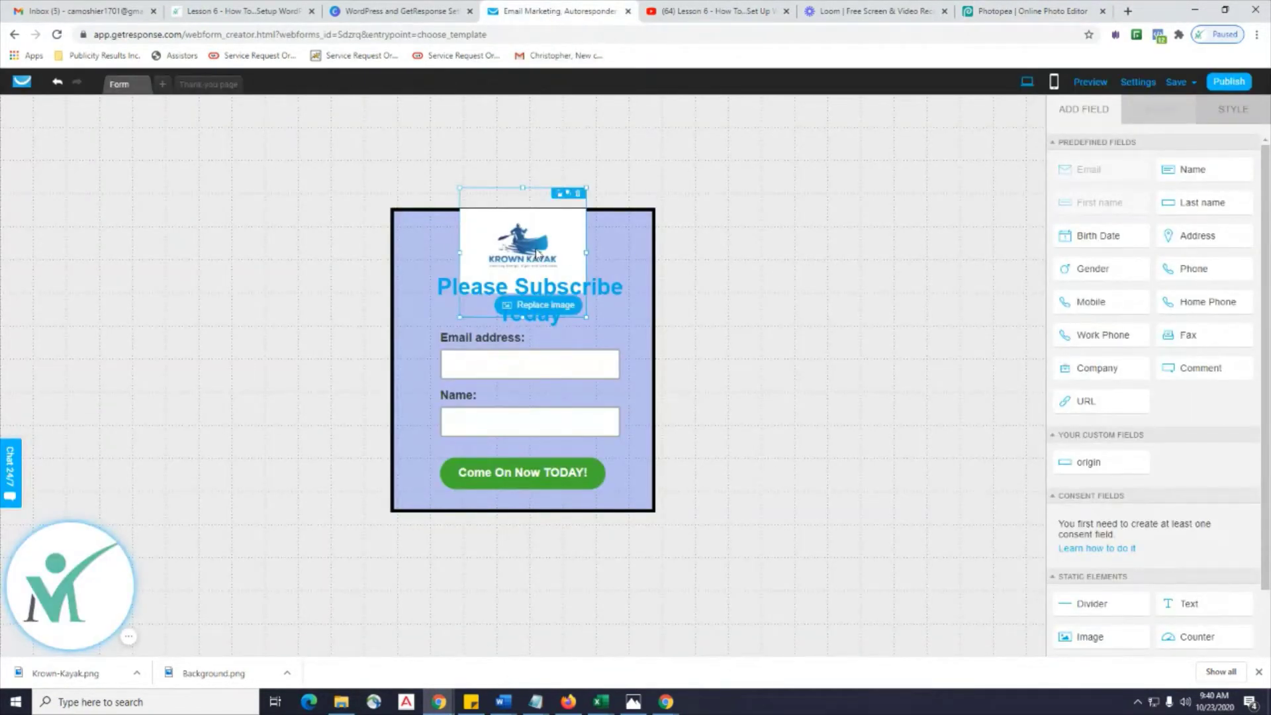
{"action": "left_click", "coordinate": [537, 307]}
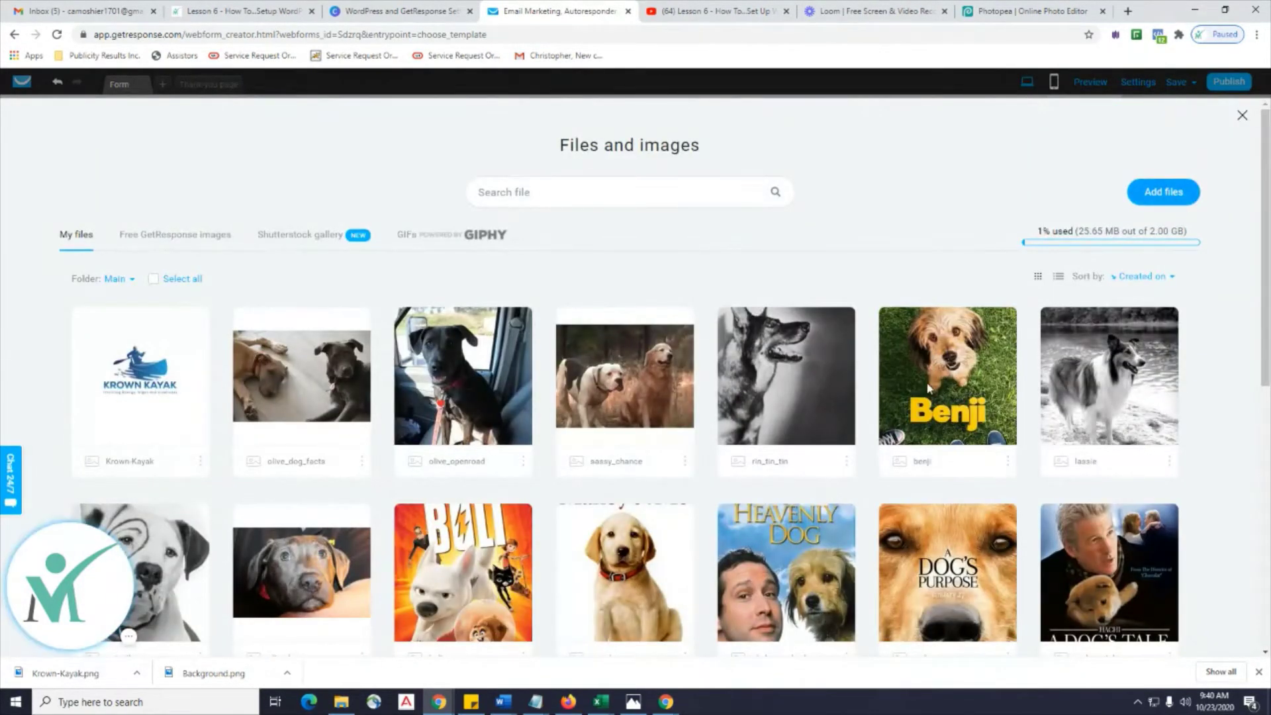
{"action": "left_click", "coordinate": [1163, 192]}
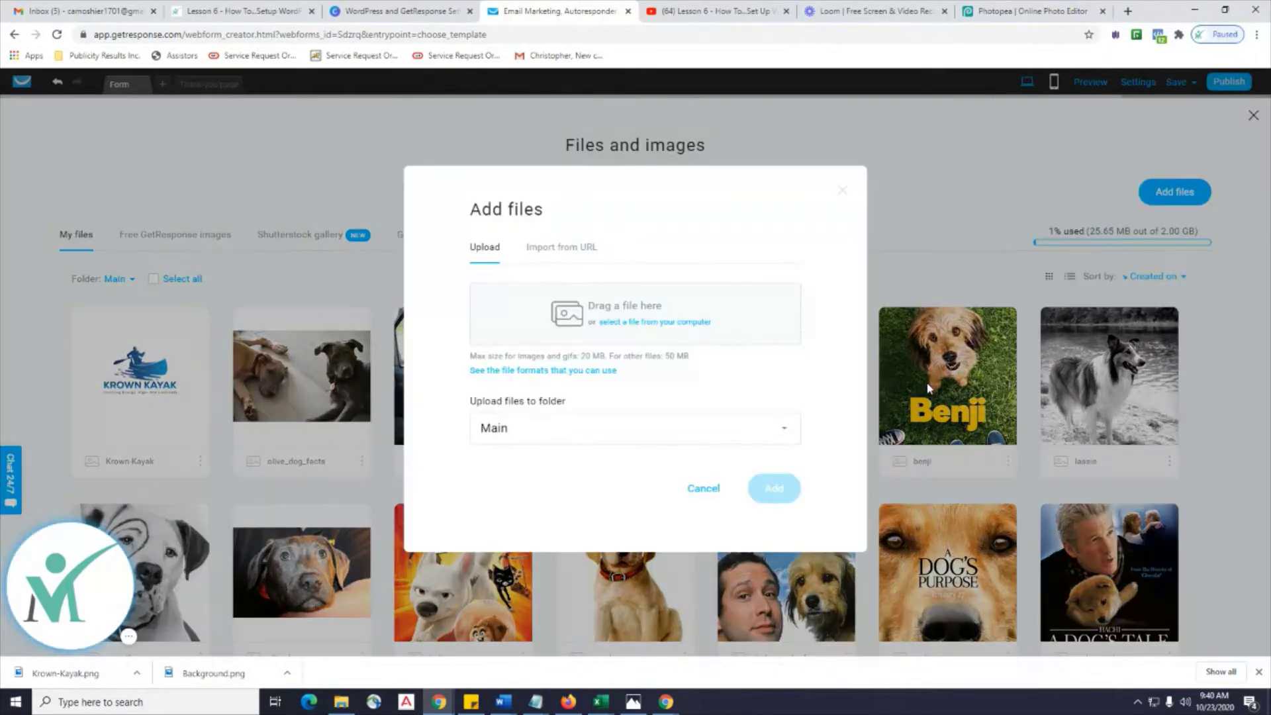
{"action": "left_click", "coordinate": [651, 324]}
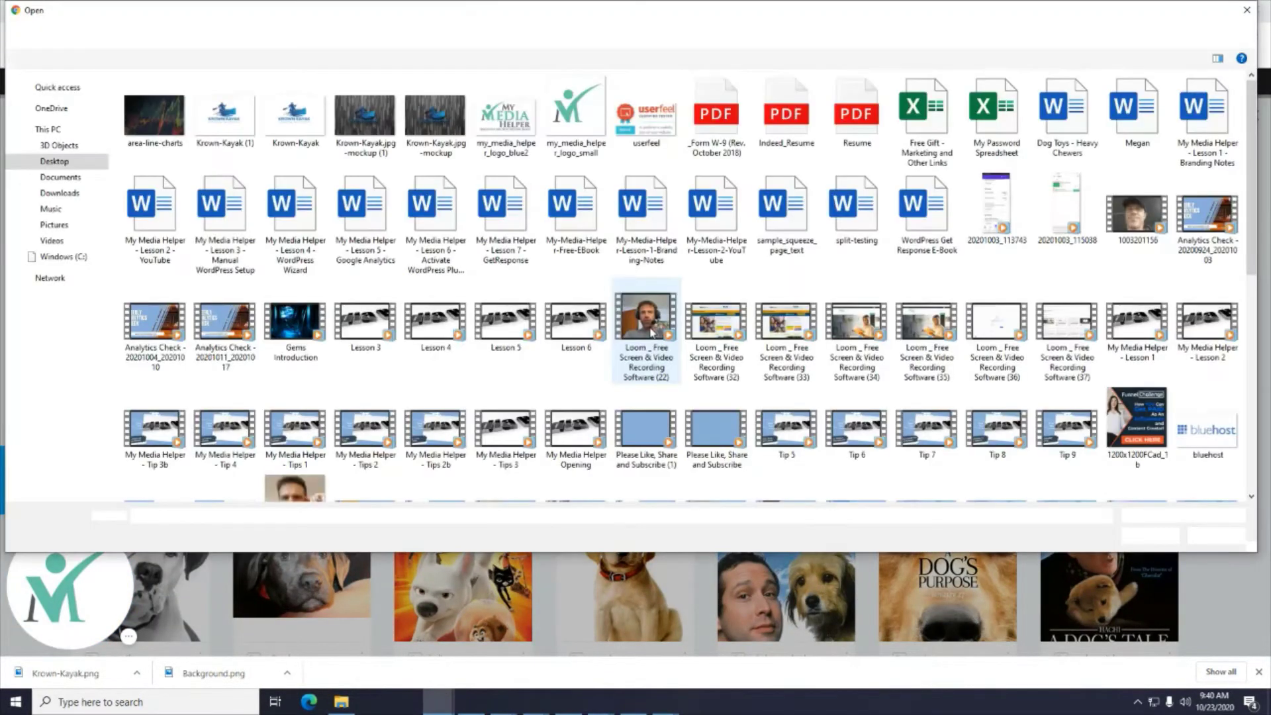
{"action": "left_click", "coordinate": [59, 193]}
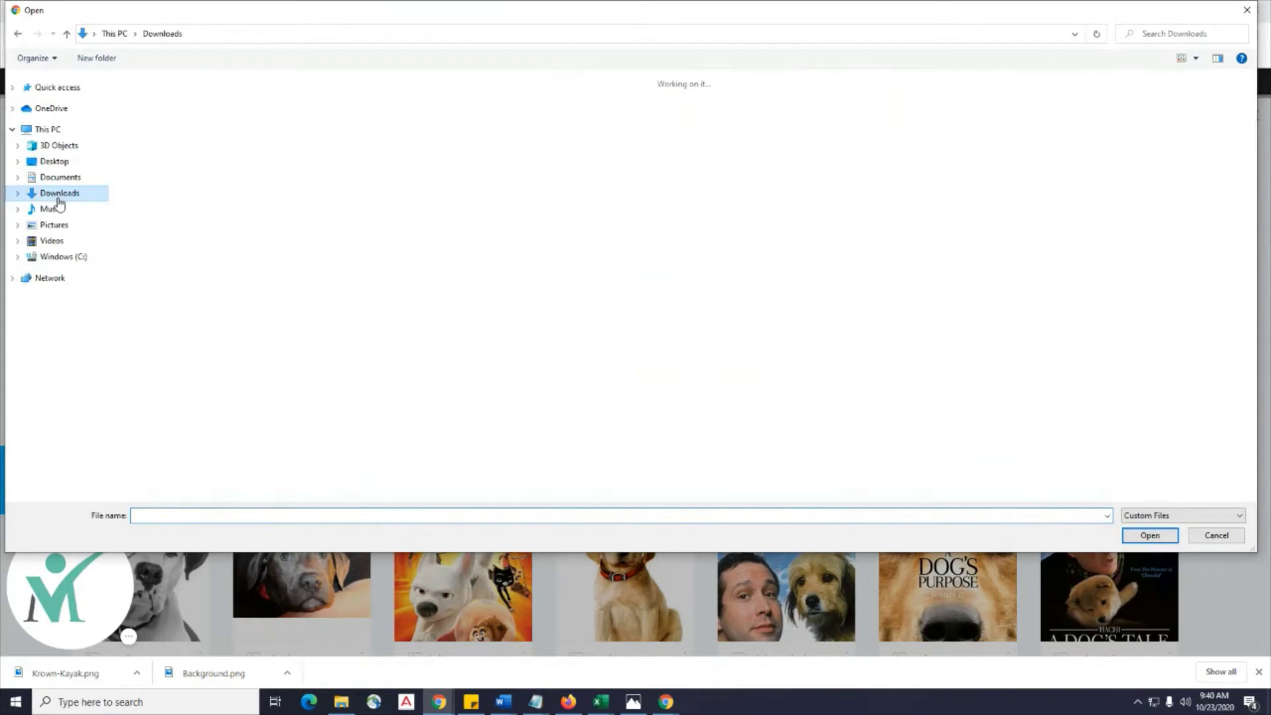
{"action": "left_click", "coordinate": [147, 124]}
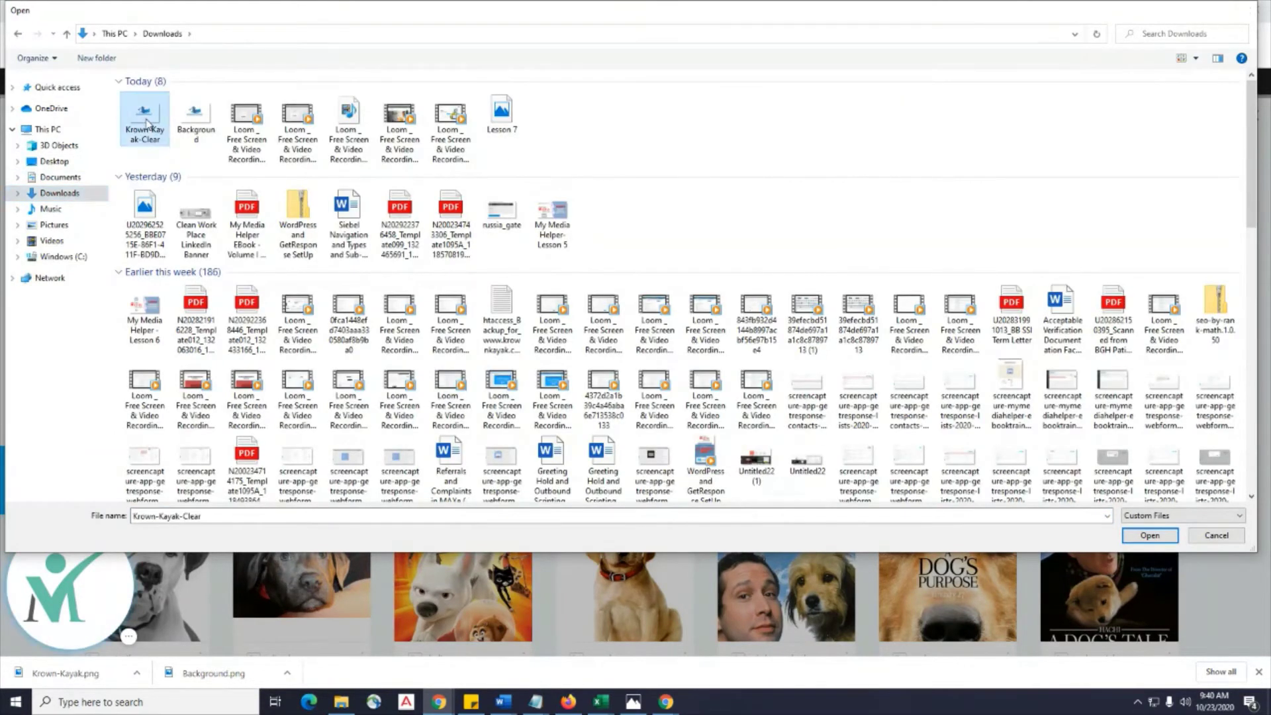
{"action": "double_click", "coordinate": [147, 125]}
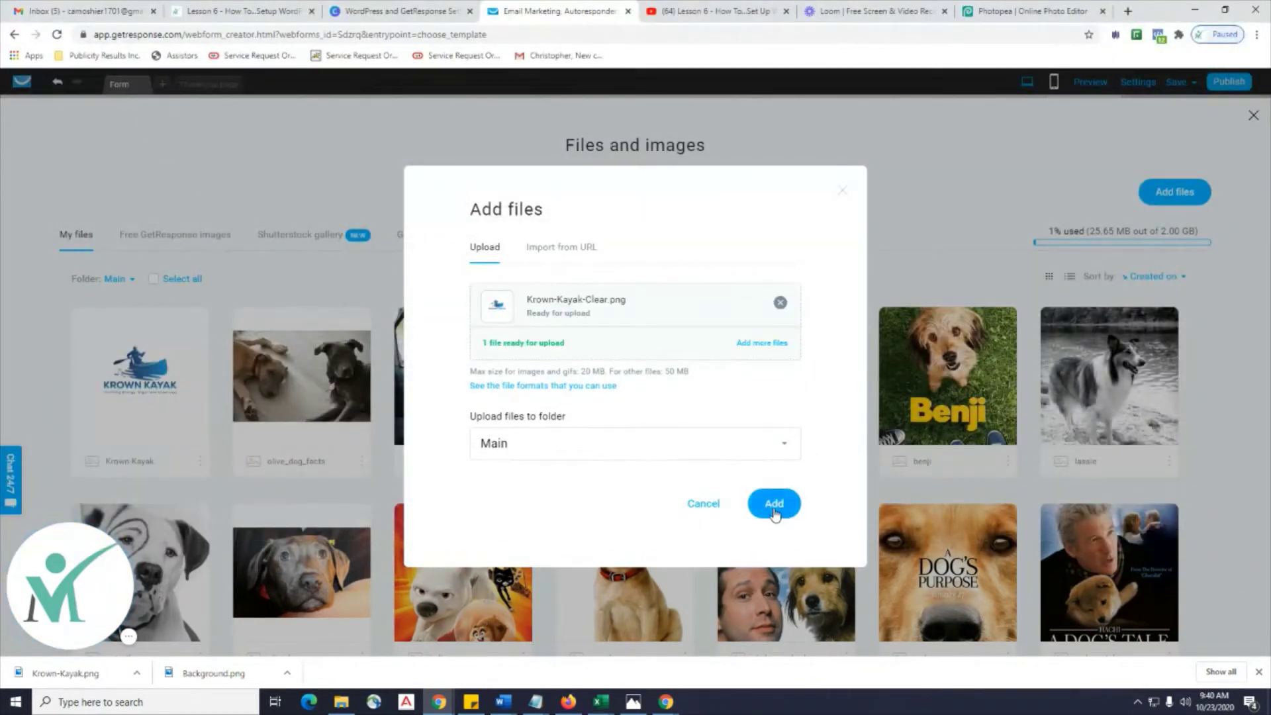
{"action": "left_click", "coordinate": [773, 505]}
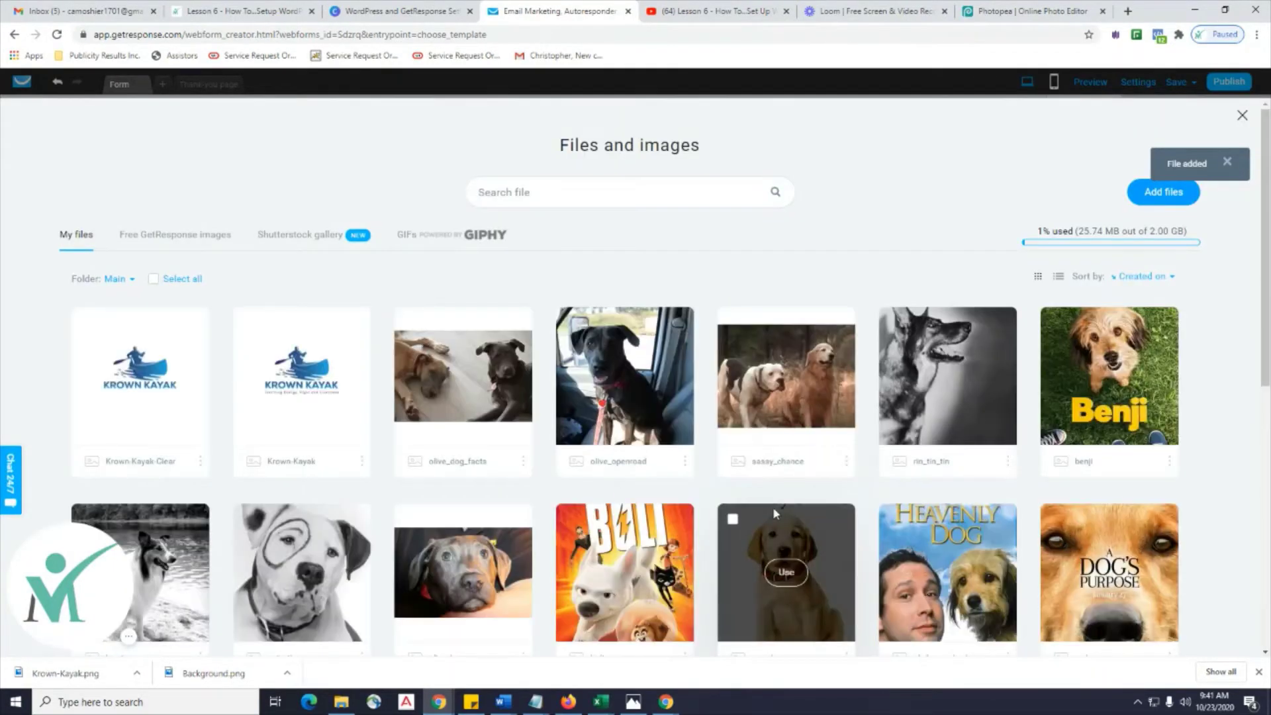
{"action": "left_click", "coordinate": [145, 374]}
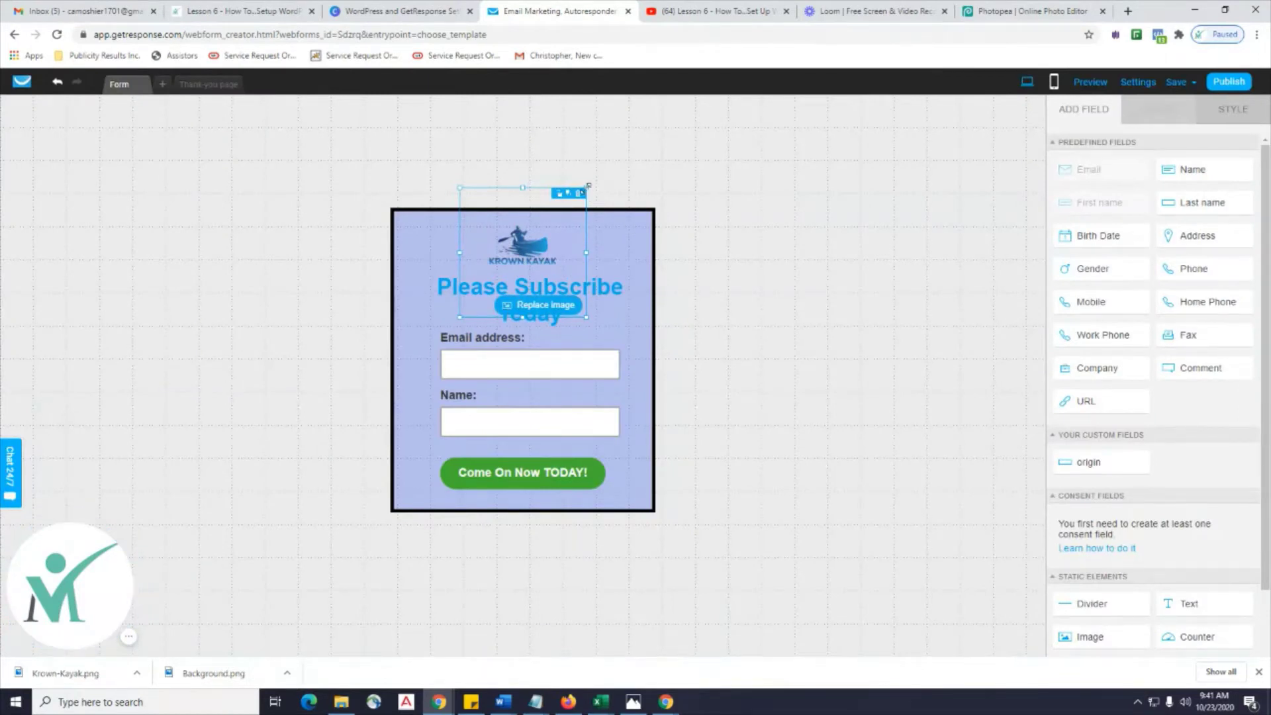
Shrink the logo by its corner and move the Please Subscribe Today heading beneath it.
{"action": "left_click_drag", "start_coordinate": [588, 187], "coordinate": [542, 243]}
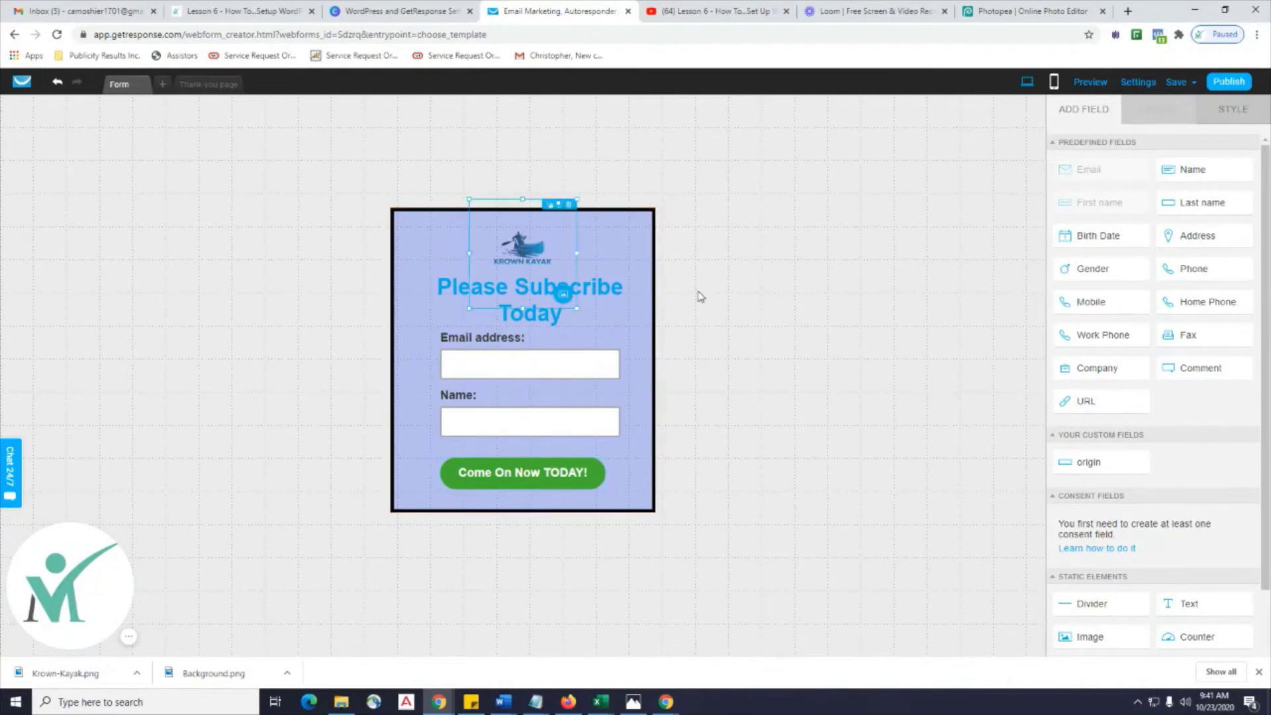
{"action": "left_click", "coordinate": [755, 296]}
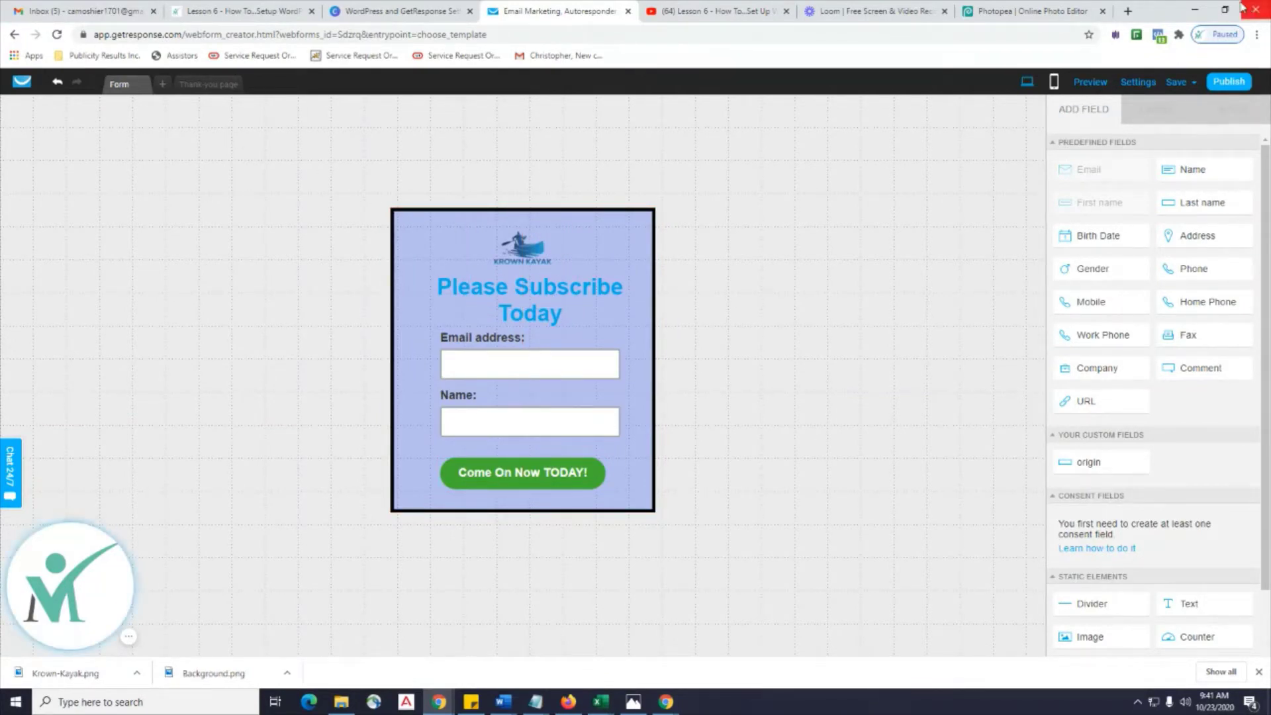
{"action": "left_click", "coordinate": [621, 306]}
{"action": "left_click", "coordinate": [637, 357]}
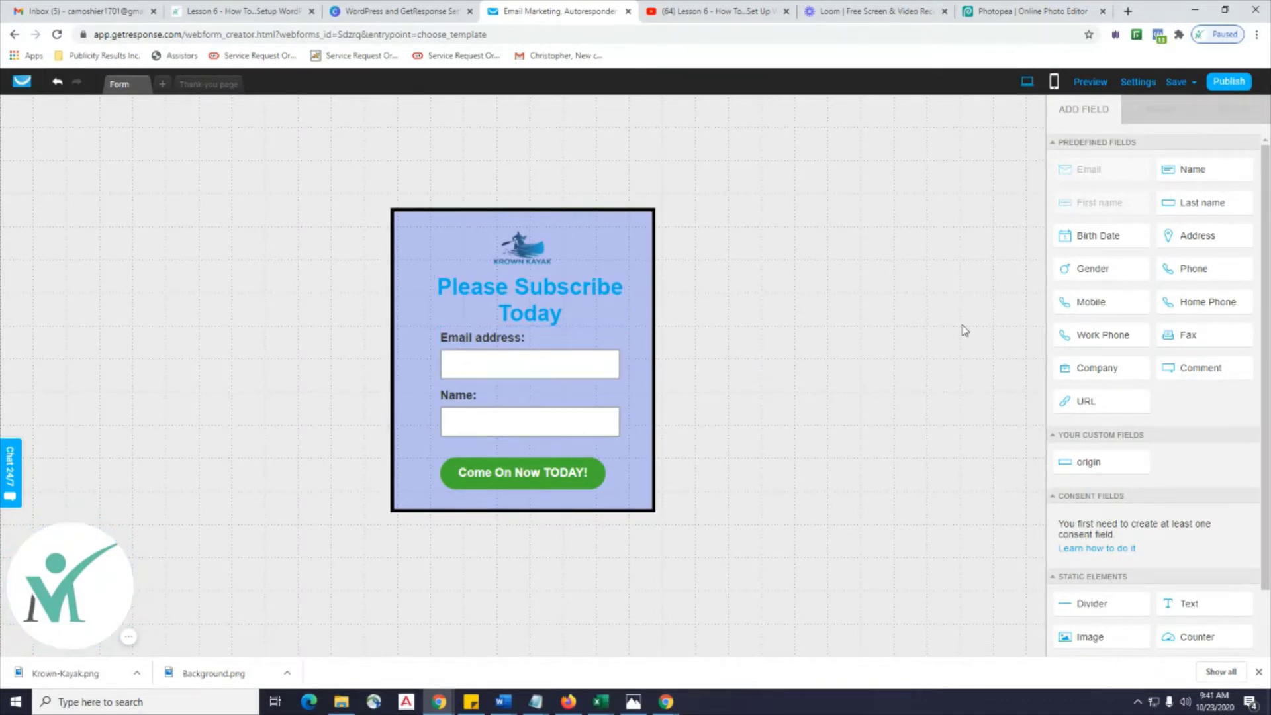
{"action": "left_click", "coordinate": [568, 317]}
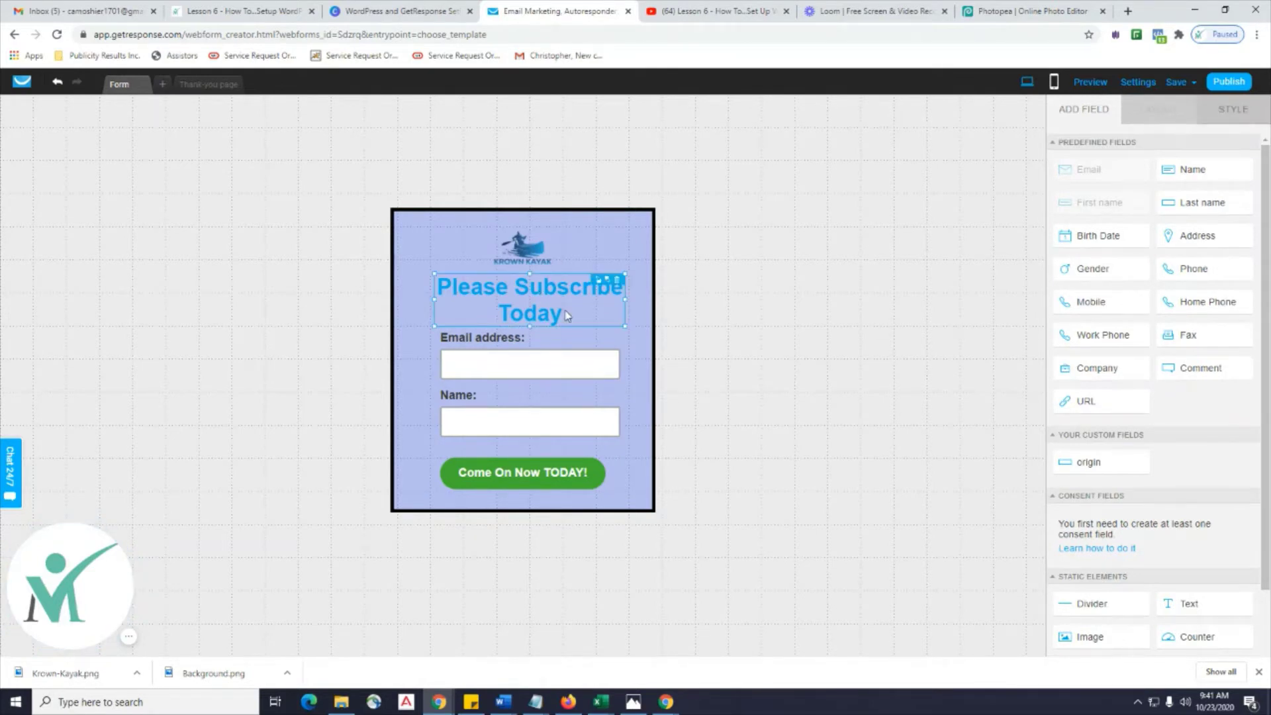
{"action": "left_click_drag", "start_coordinate": [564, 316], "coordinate": [558, 309]}
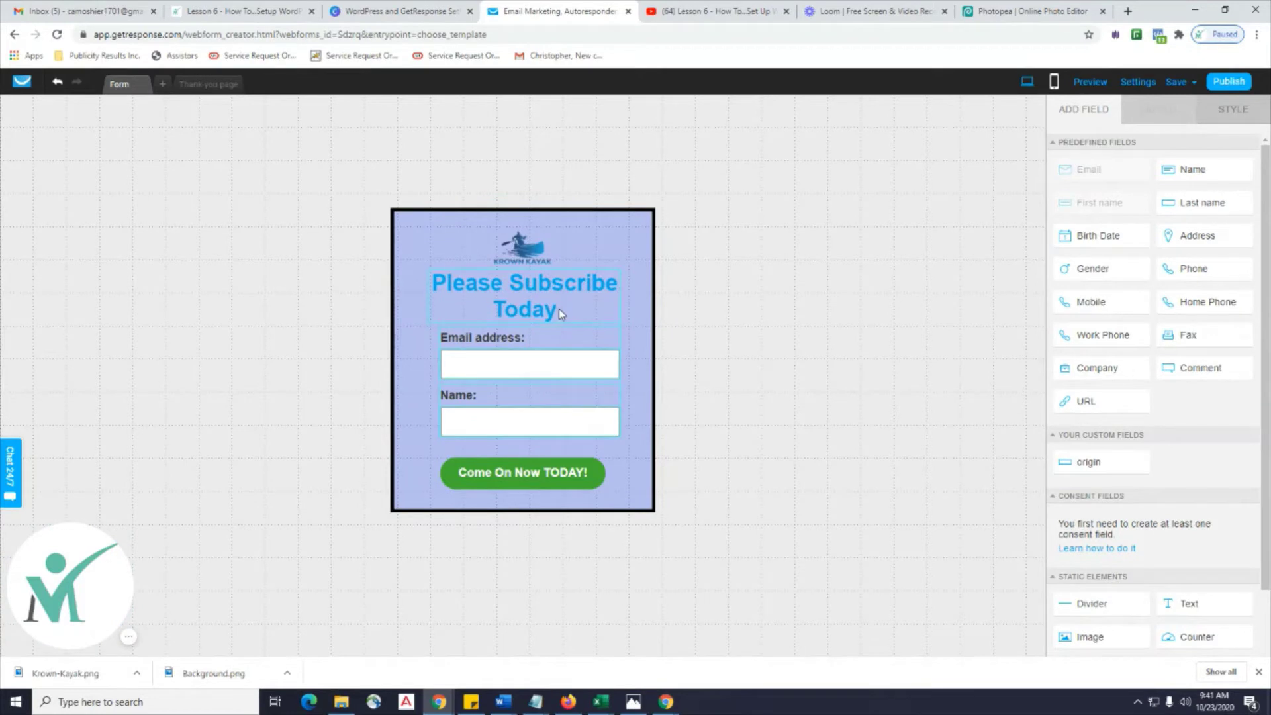
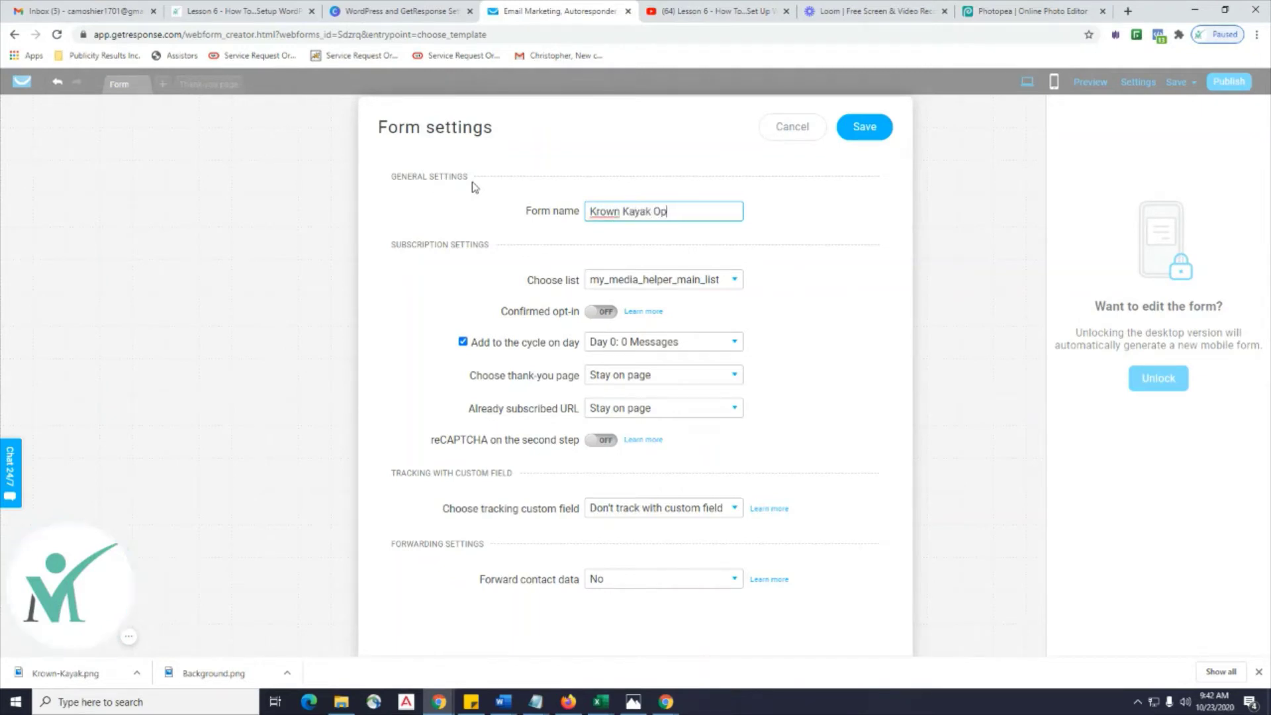
Name the form 'Krown Kayak Opt-In Form' and assign it to the krown_kayak list, leaving cycle day unchanged.
{"action": "type", "text": "t-In"}
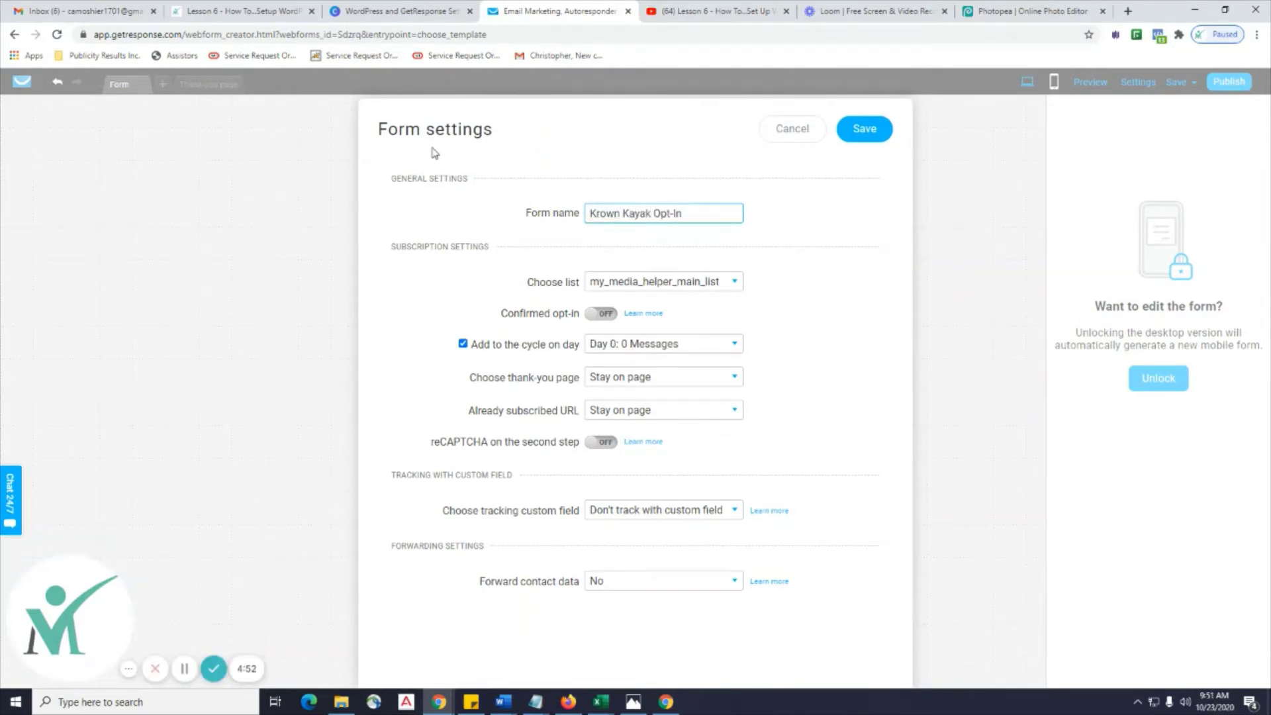
{"action": "type", "text": " Form"}
{"action": "left_click", "coordinate": [860, 311]}
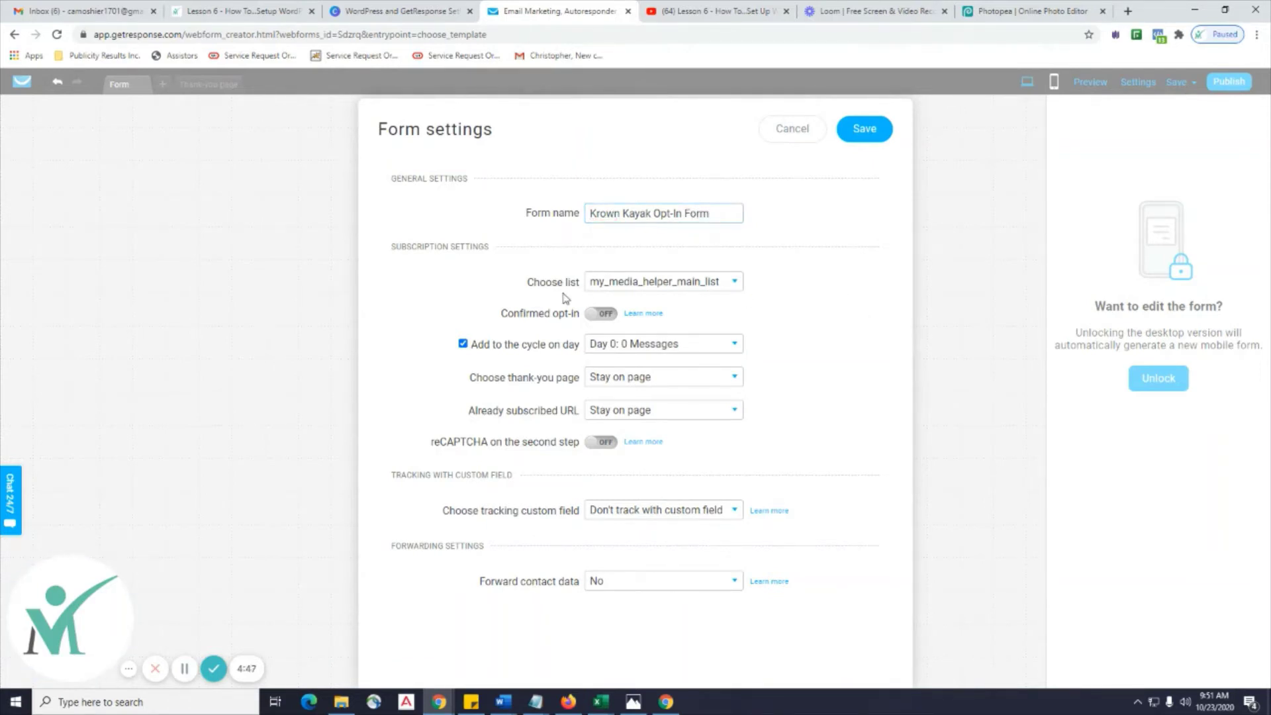
{"action": "left_click", "coordinate": [732, 284]}
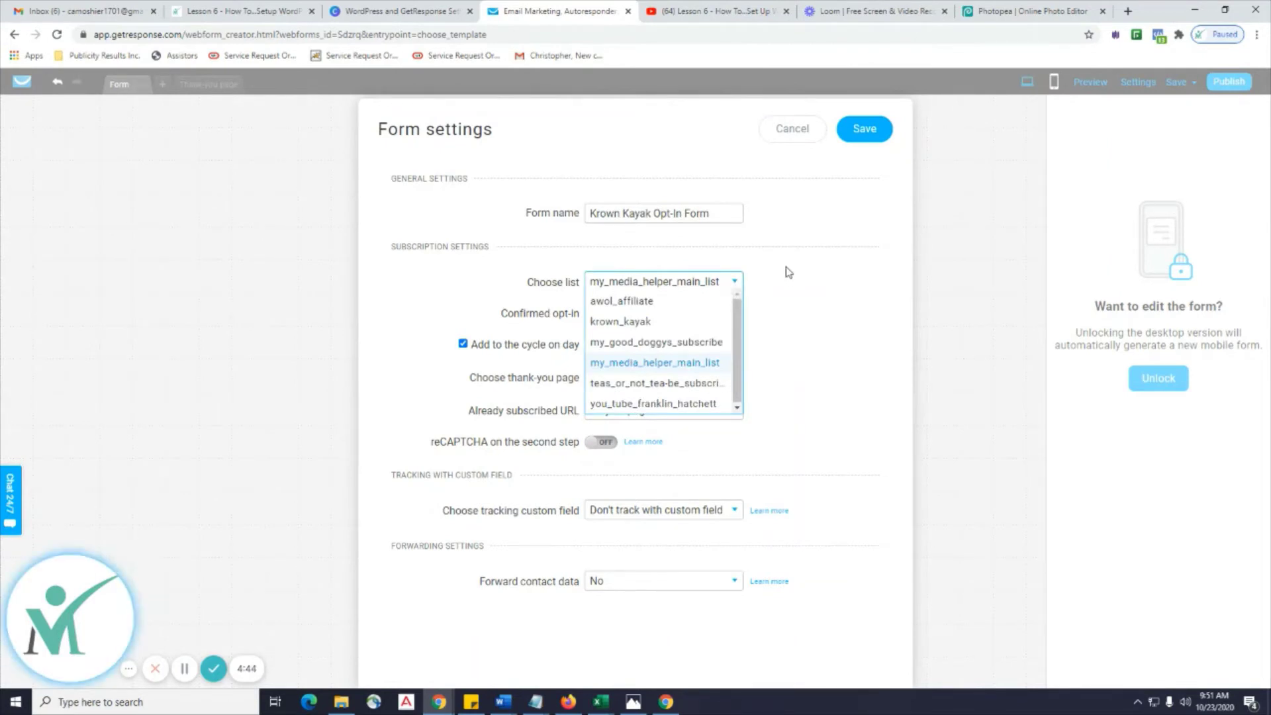
{"action": "left_click", "coordinate": [634, 327]}
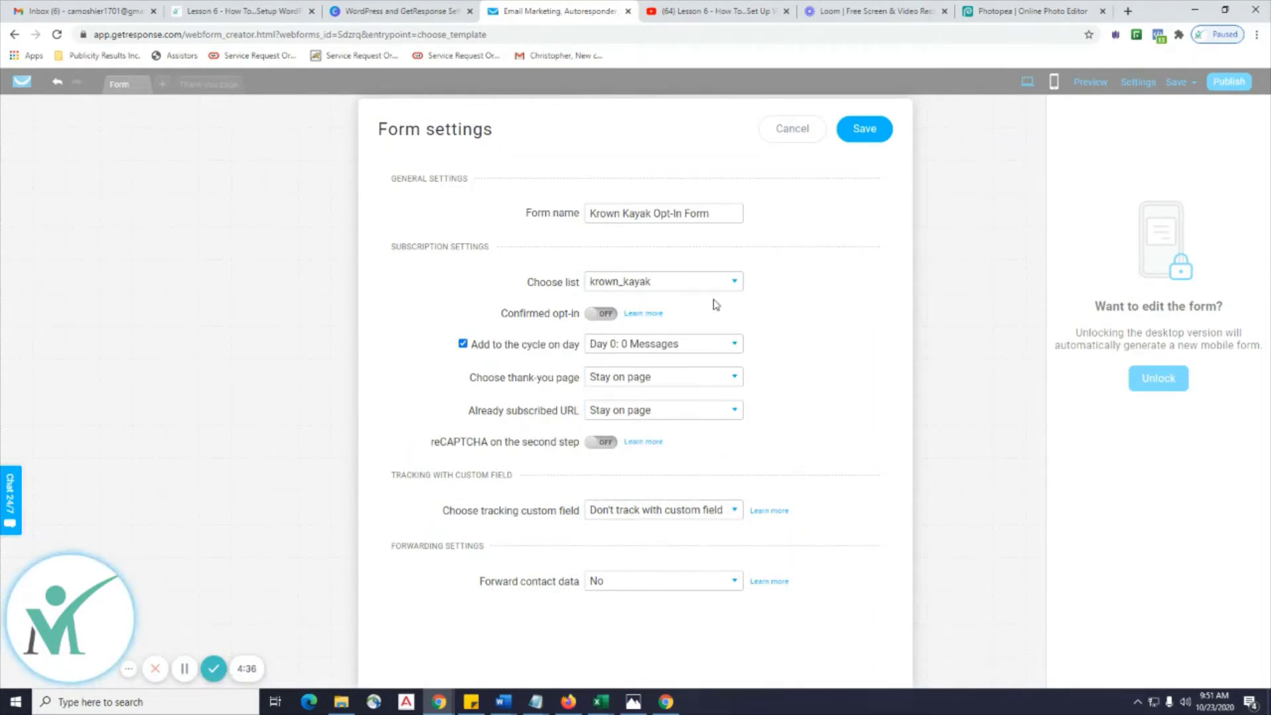
{"action": "left_click", "coordinate": [597, 316]}
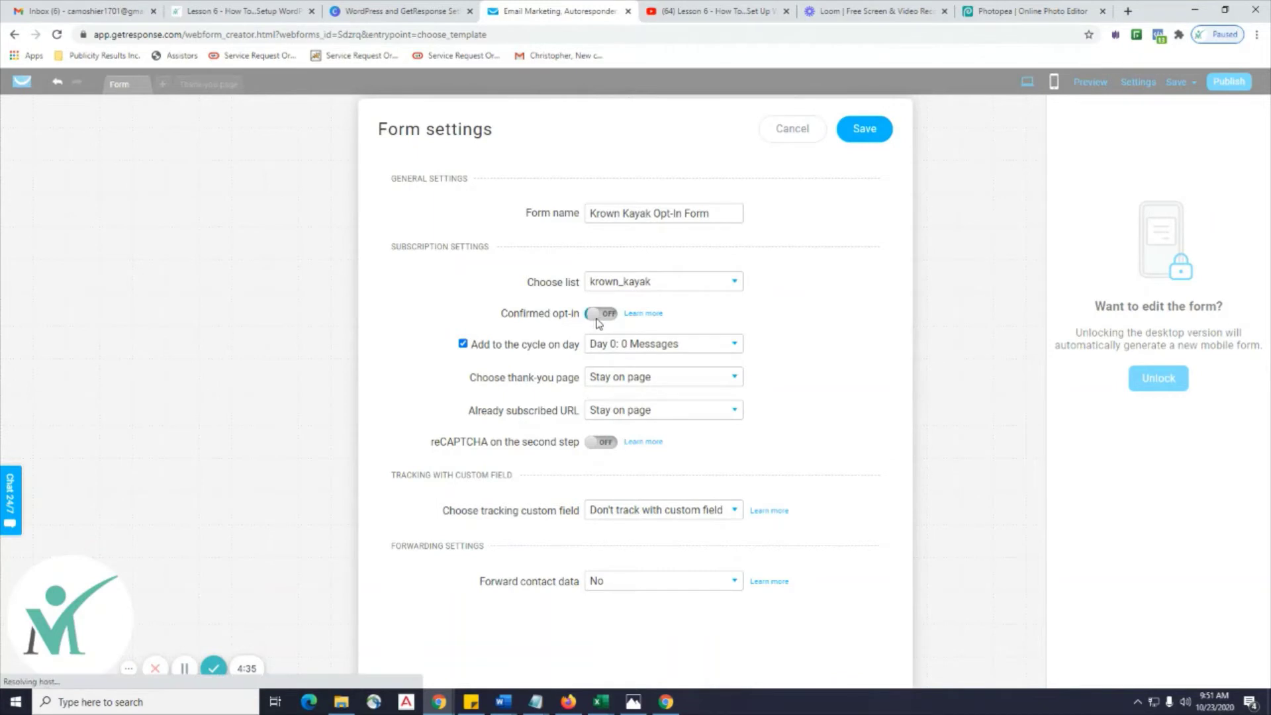
{"action": "left_click", "coordinate": [645, 317]}
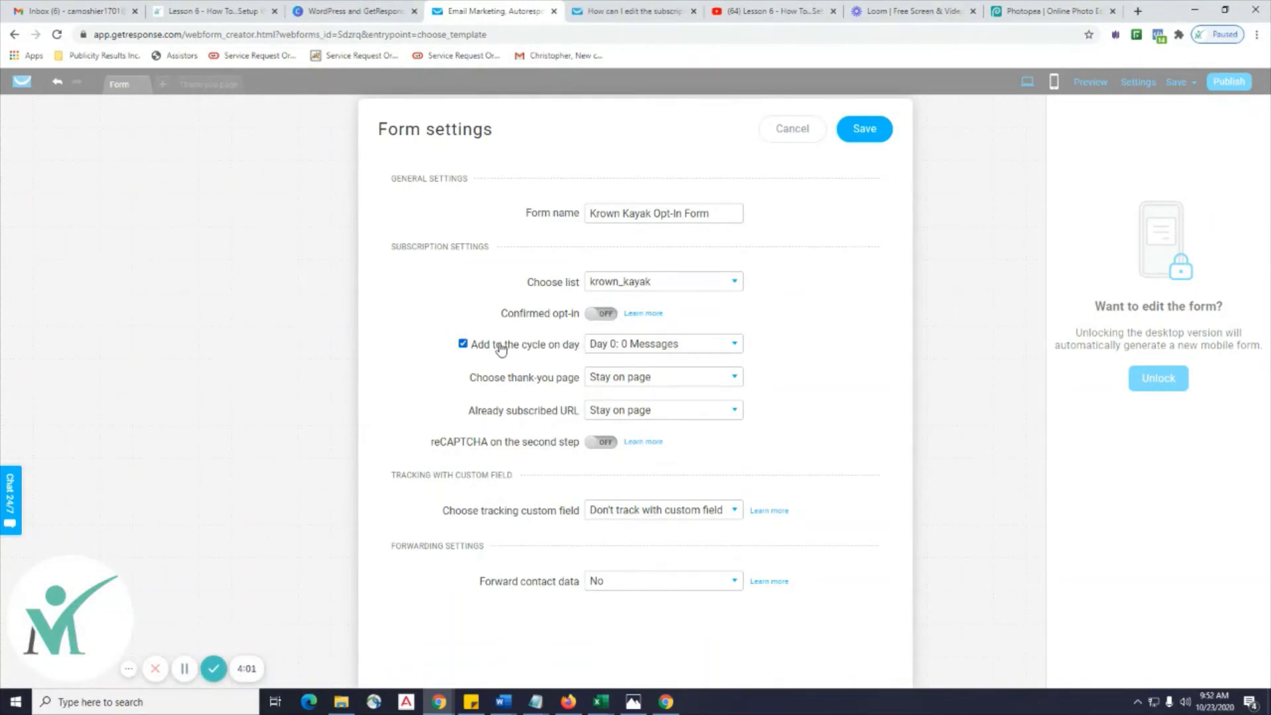
{"action": "left_click", "coordinate": [664, 354]}
{"action": "left_click", "coordinate": [772, 317]}
Set the thank-you page option to Default.
{"action": "left_click", "coordinate": [631, 387]}
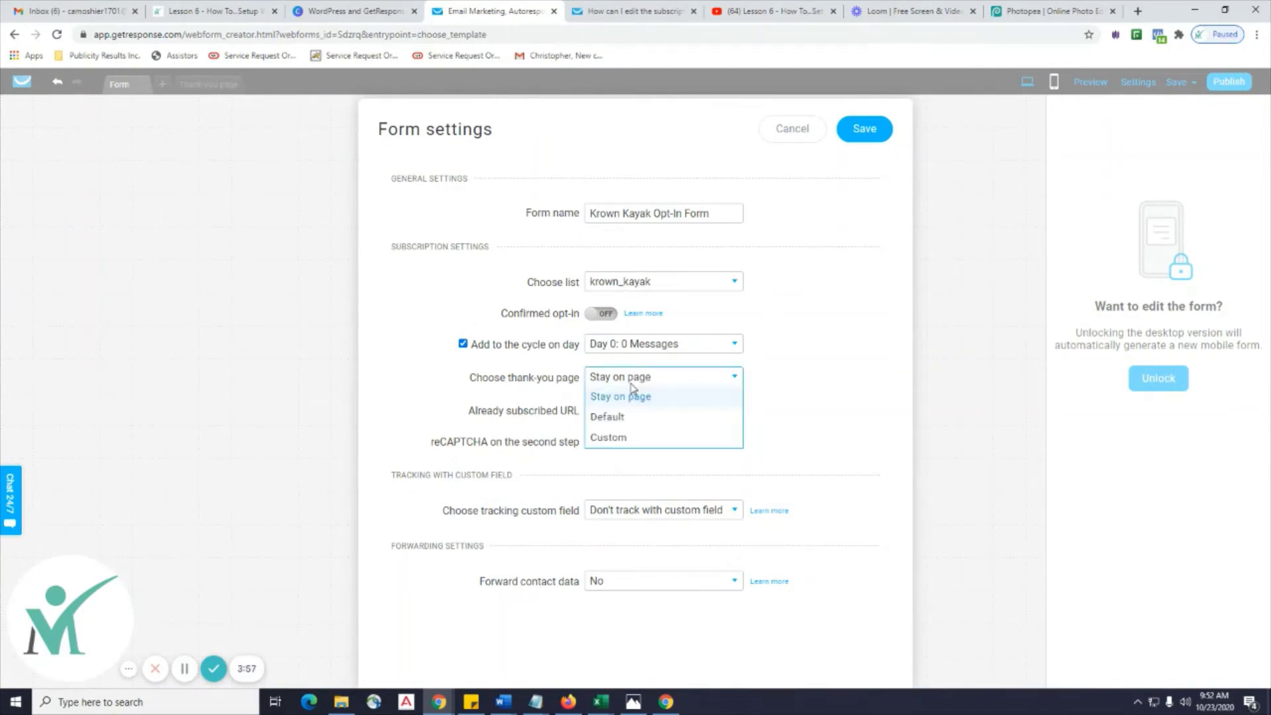
{"action": "left_click", "coordinate": [821, 363]}
{"action": "left_click", "coordinate": [701, 383]}
{"action": "left_click", "coordinate": [662, 417]}
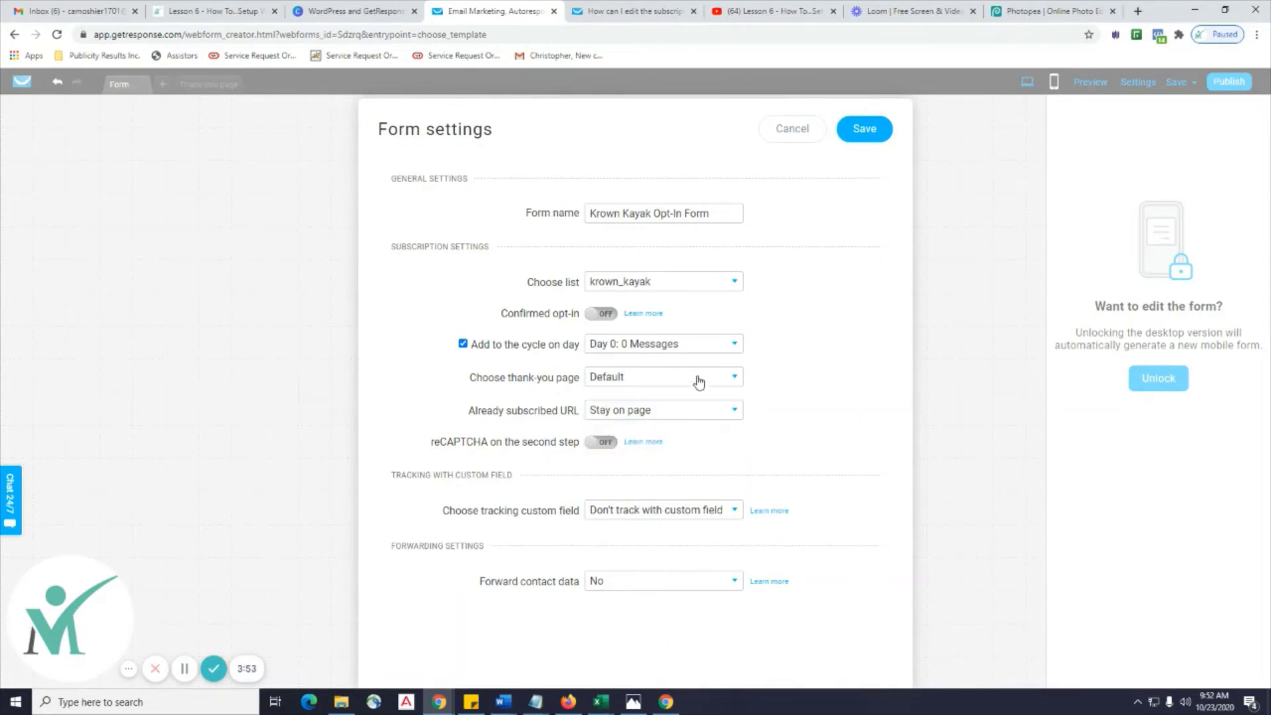
{"action": "left_click", "coordinate": [700, 383]}
{"action": "left_click", "coordinate": [654, 397]}
{"action": "left_click", "coordinate": [714, 380]}
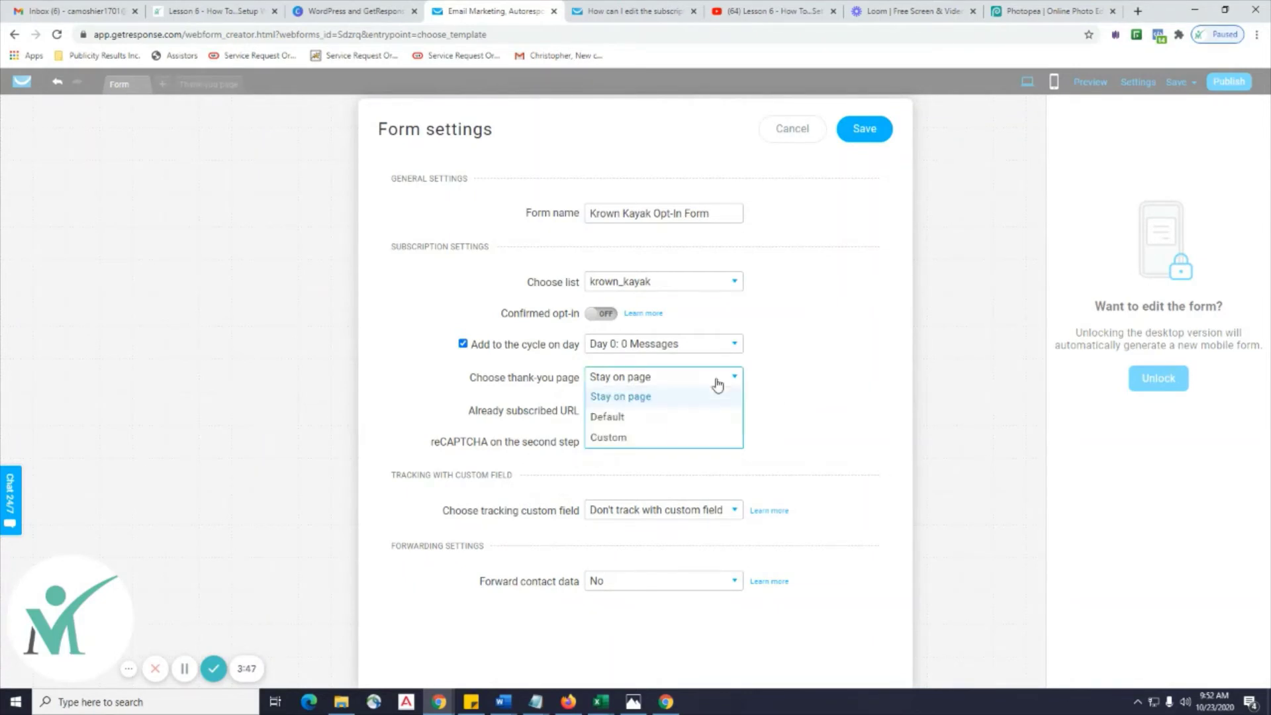
{"action": "left_click", "coordinate": [653, 418]}
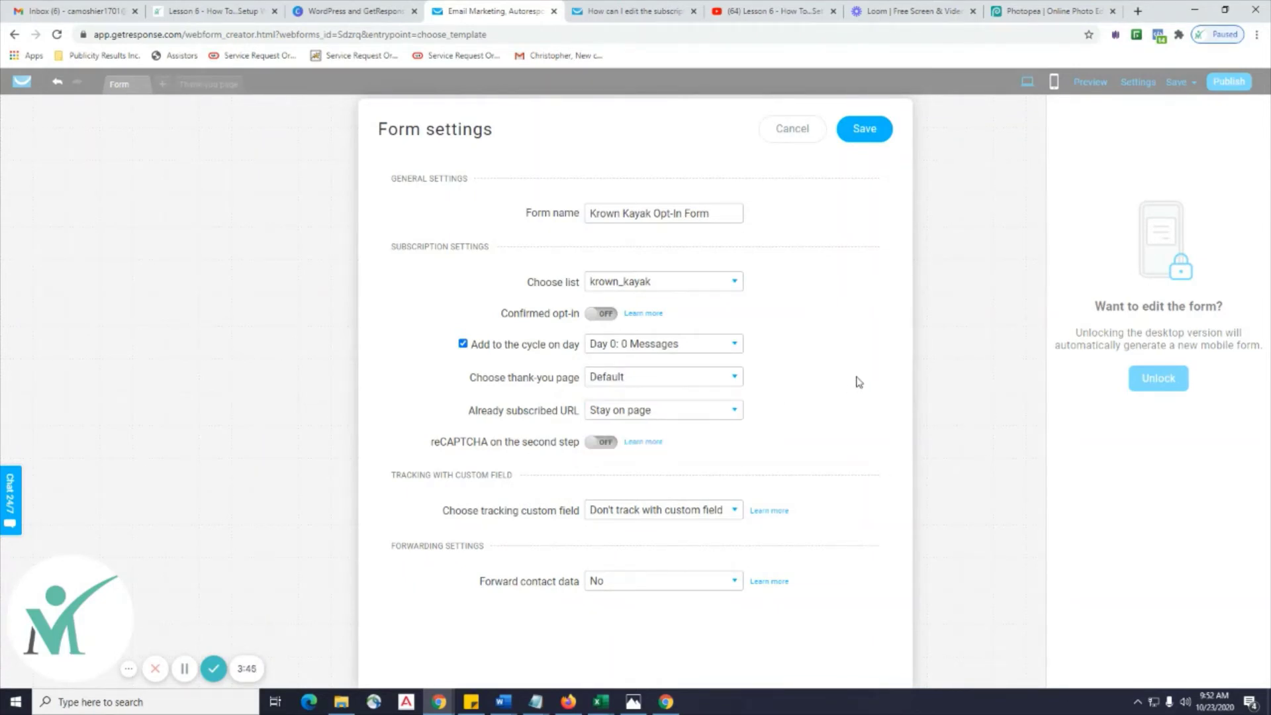
Keep already-subscribed visitors on the page and leave custom field tracking off.
{"action": "left_click", "coordinate": [732, 411]}
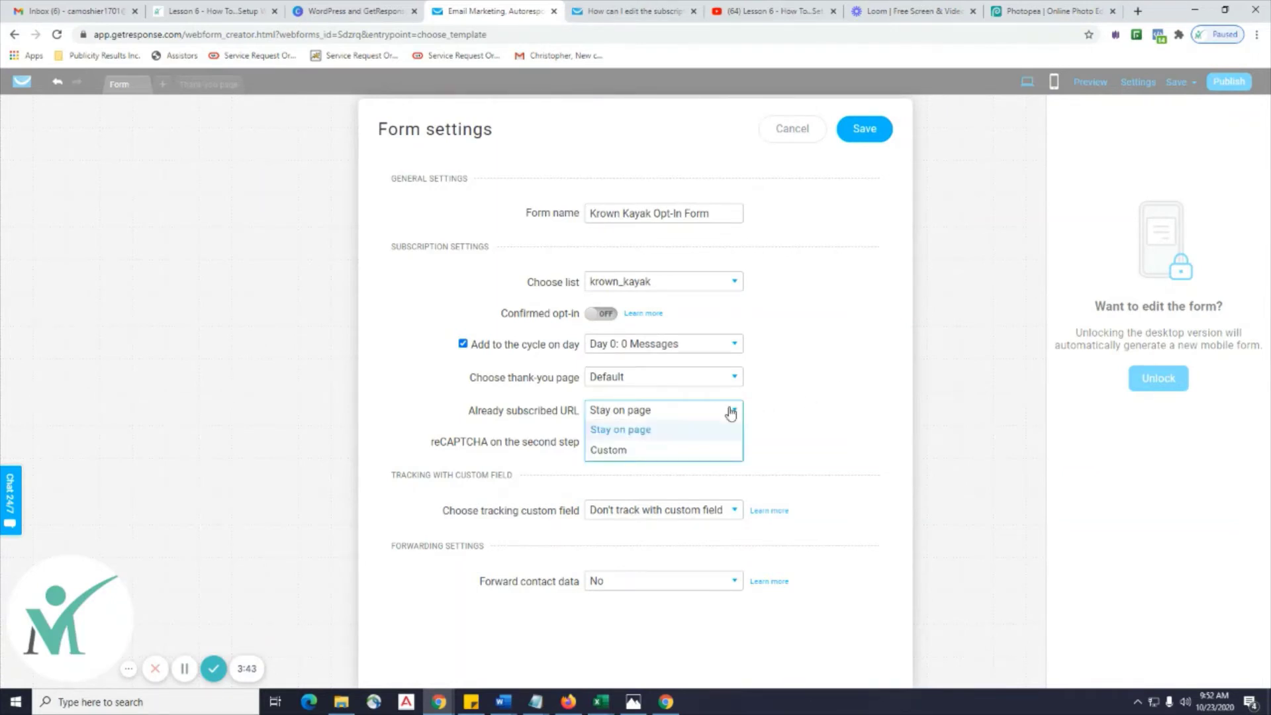
{"action": "left_click", "coordinate": [803, 397]}
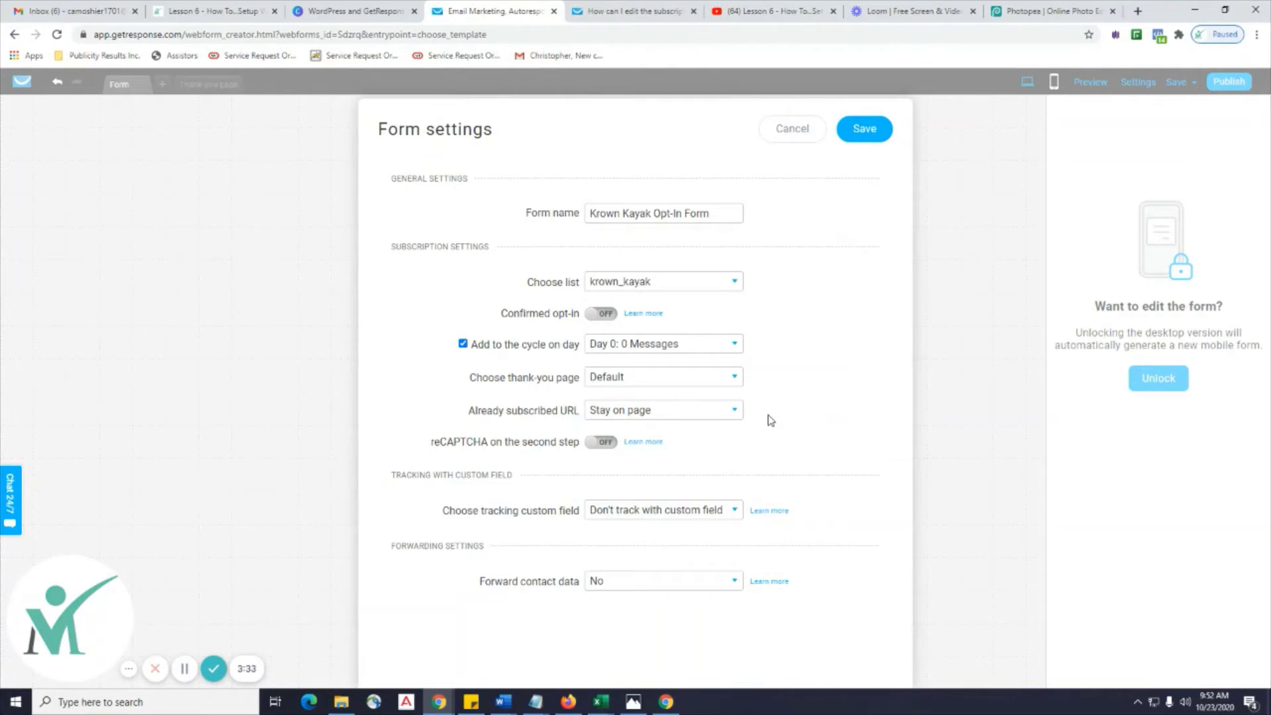
{"action": "left_click", "coordinate": [736, 511]}
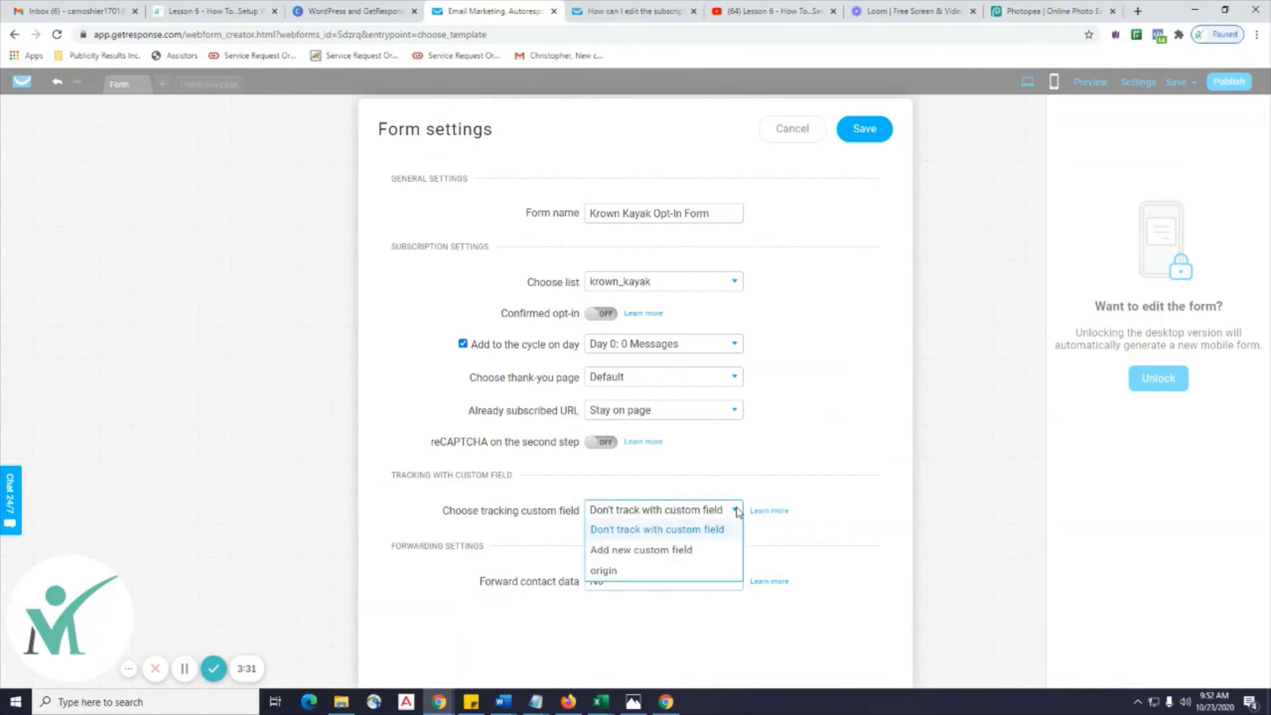
{"action": "left_click", "coordinate": [804, 447]}
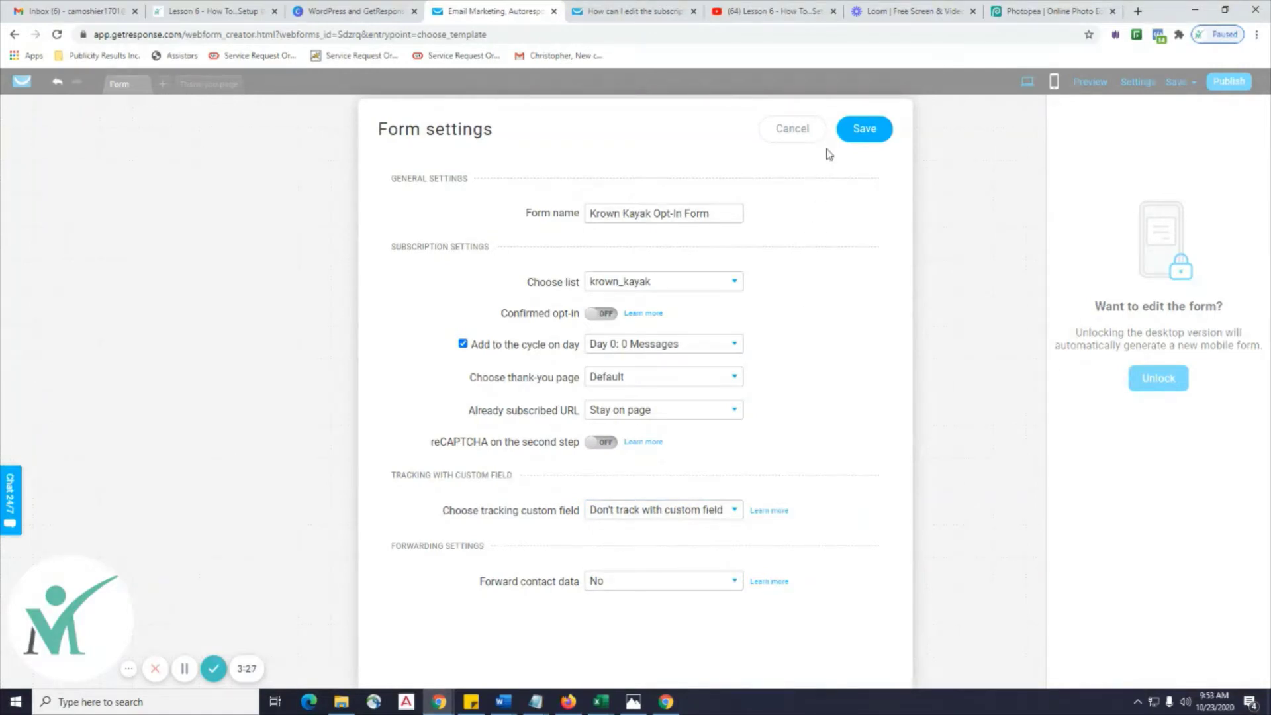
Save the form settings, unlock the desktop editor and select the Come On Now TODAY! button.
{"action": "left_click", "coordinate": [854, 134]}
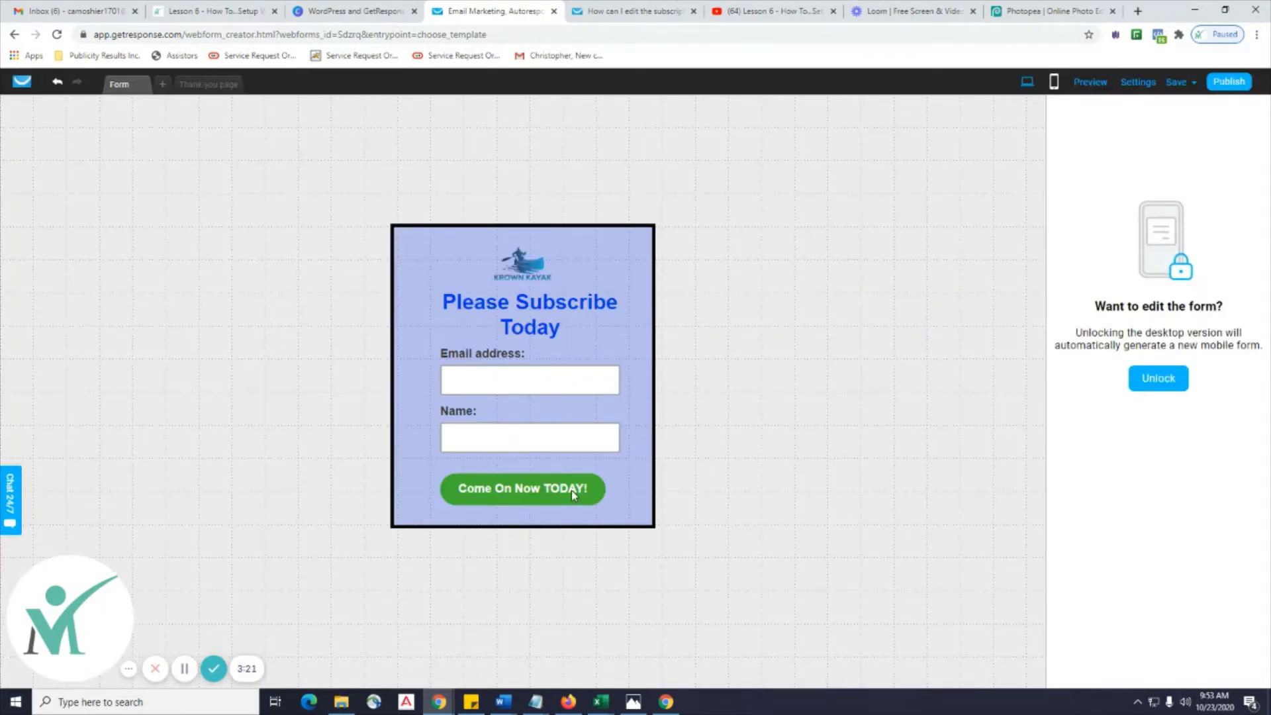
{"action": "left_click", "coordinate": [1159, 378]}
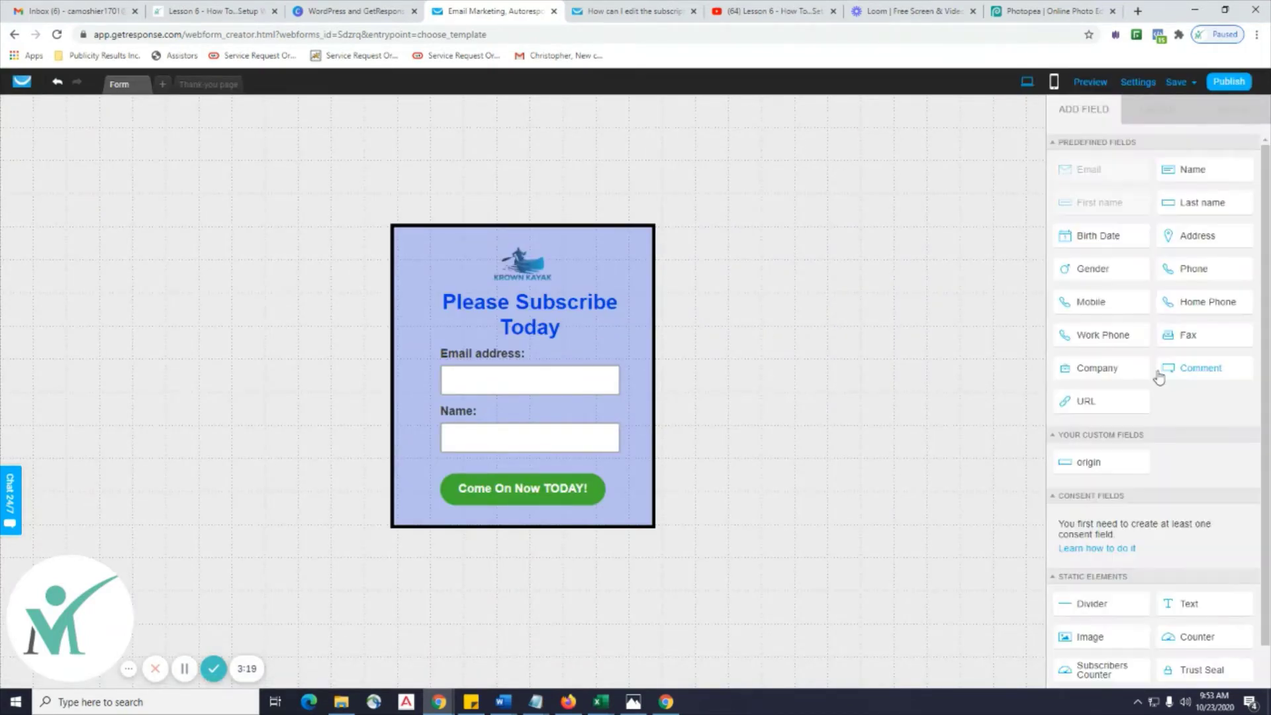
{"action": "left_click", "coordinate": [466, 498]}
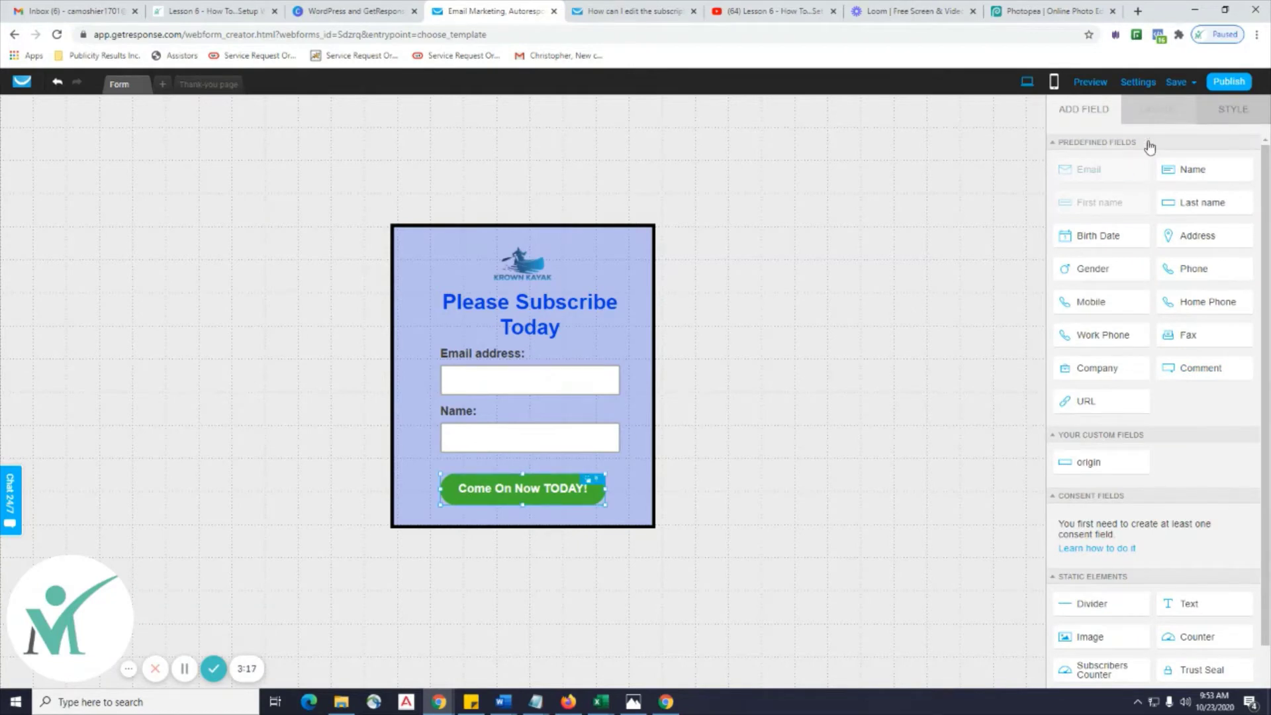
Set the button's Style colour to bright red, then move to the thank-you page.
{"action": "left_click", "coordinate": [1224, 109]}
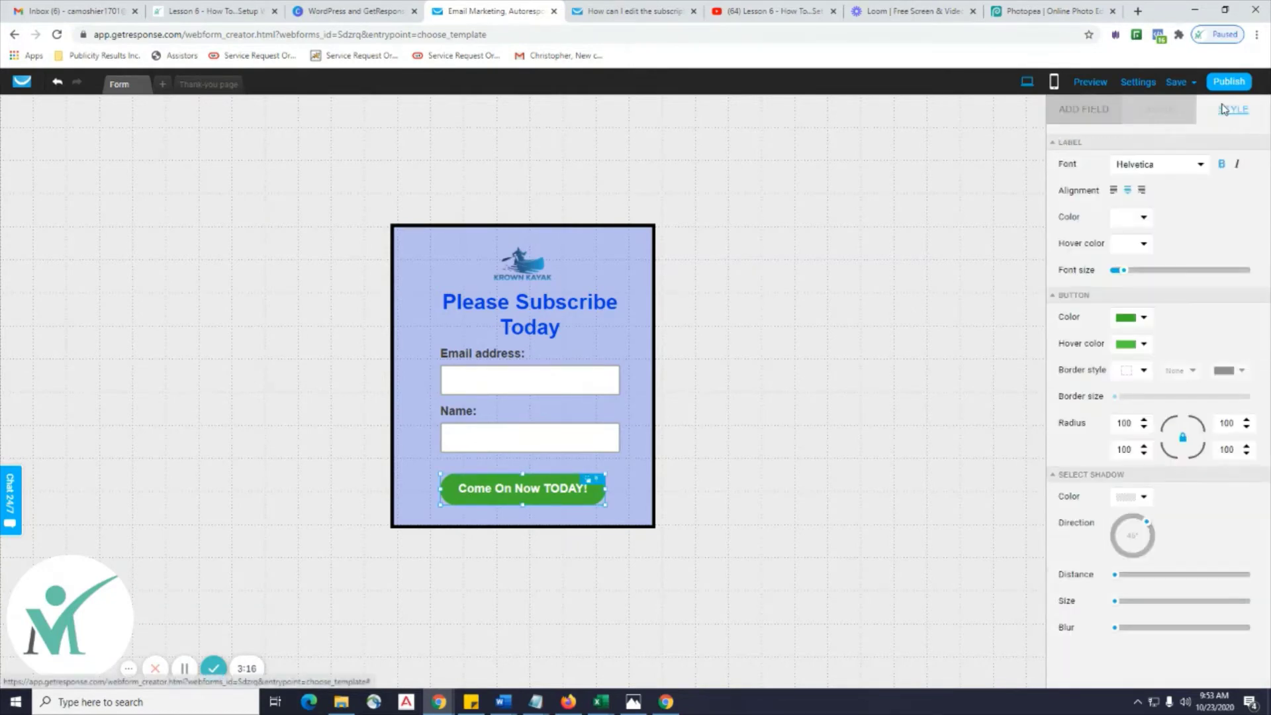
{"action": "left_click", "coordinate": [1144, 323]}
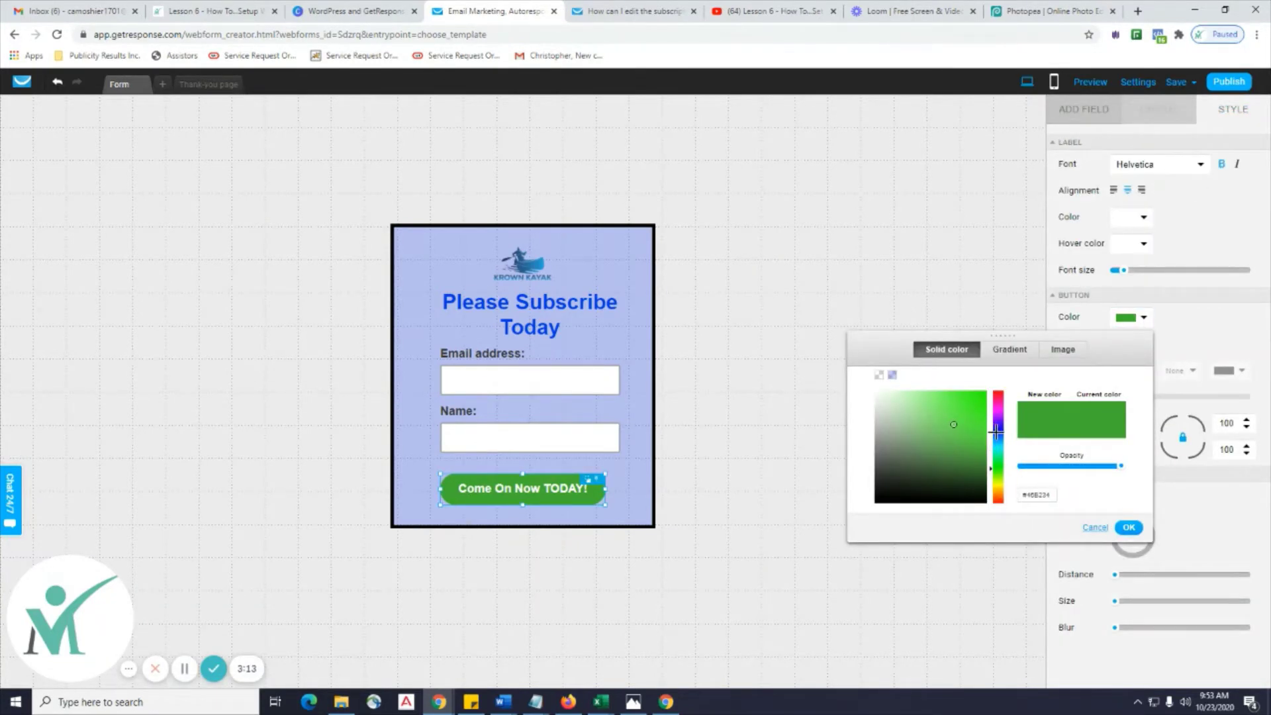
{"action": "left_click_drag", "start_coordinate": [1000, 423], "coordinate": [999, 443]}
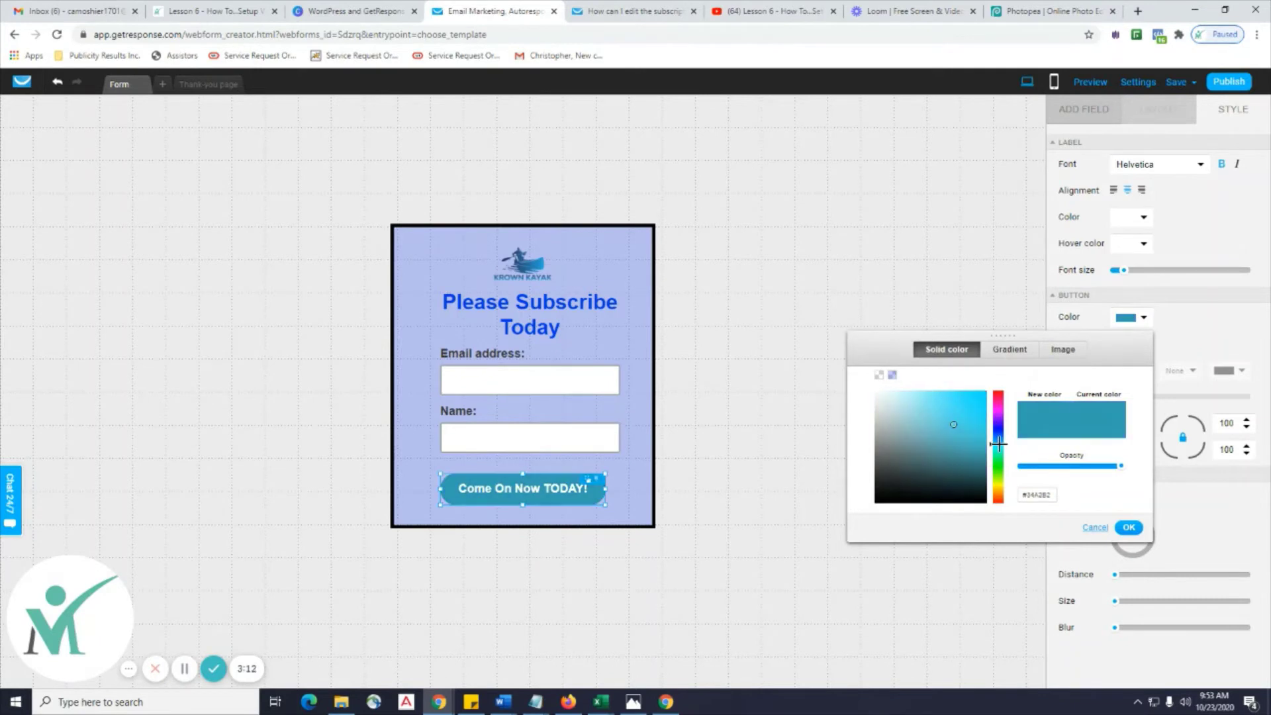
{"action": "left_click", "coordinate": [997, 396]}
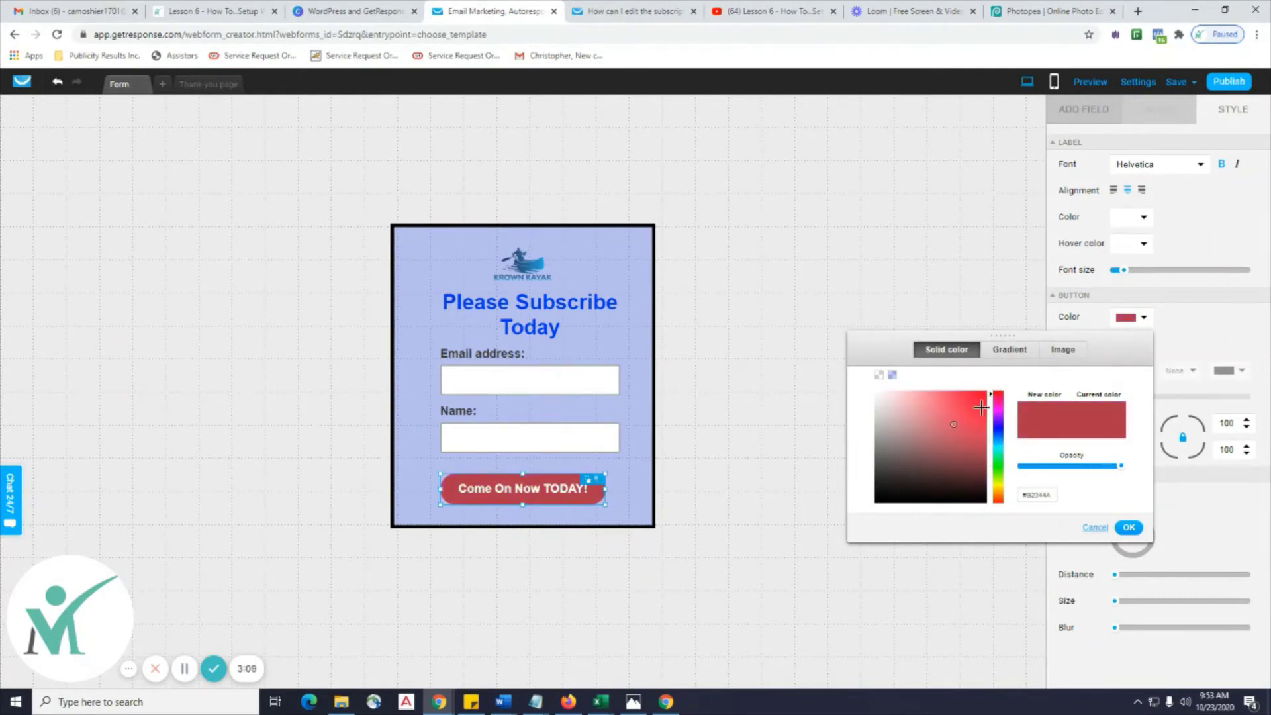
{"action": "left_click", "coordinate": [971, 408]}
{"action": "left_click", "coordinate": [979, 402]}
{"action": "left_click", "coordinate": [1129, 529]}
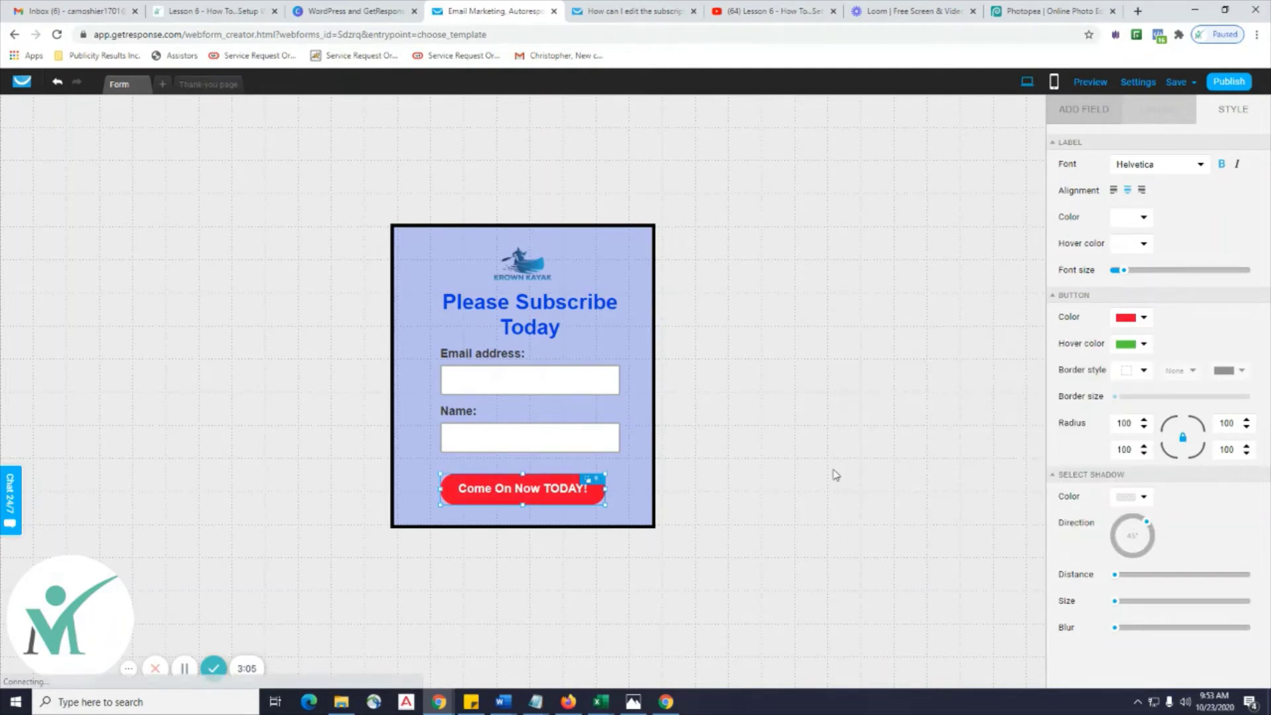
{"action": "left_click", "coordinate": [914, 463]}
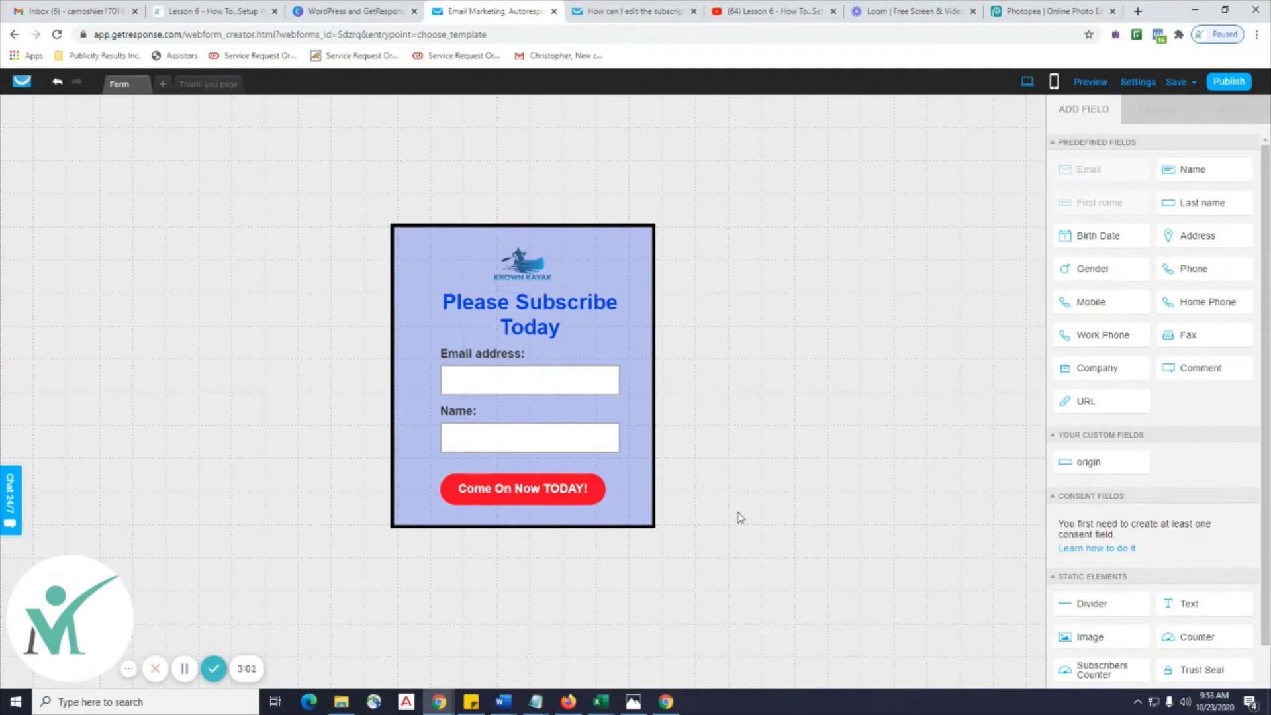
{"action": "left_click", "coordinate": [220, 88]}
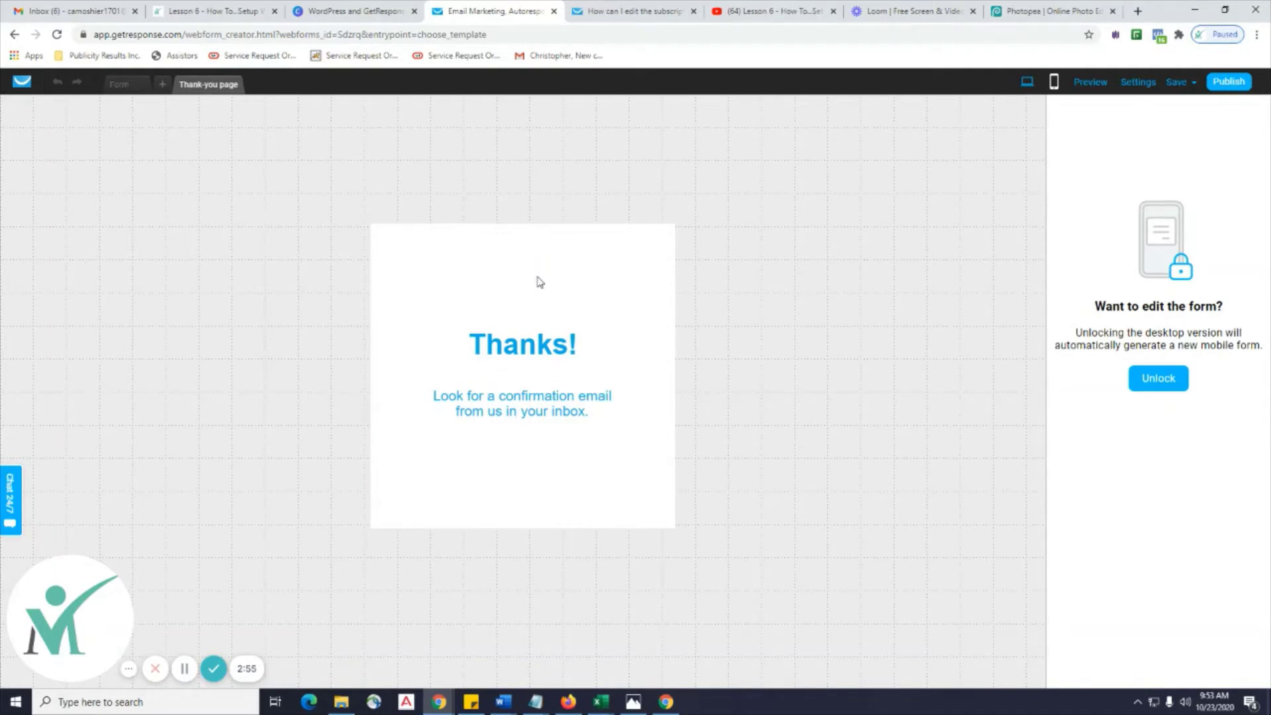
Give the thank-you box a solid black border about 6 thick.
{"action": "left_click", "coordinate": [1167, 378]}
{"action": "mouse_move", "coordinate": [1194, 86]}
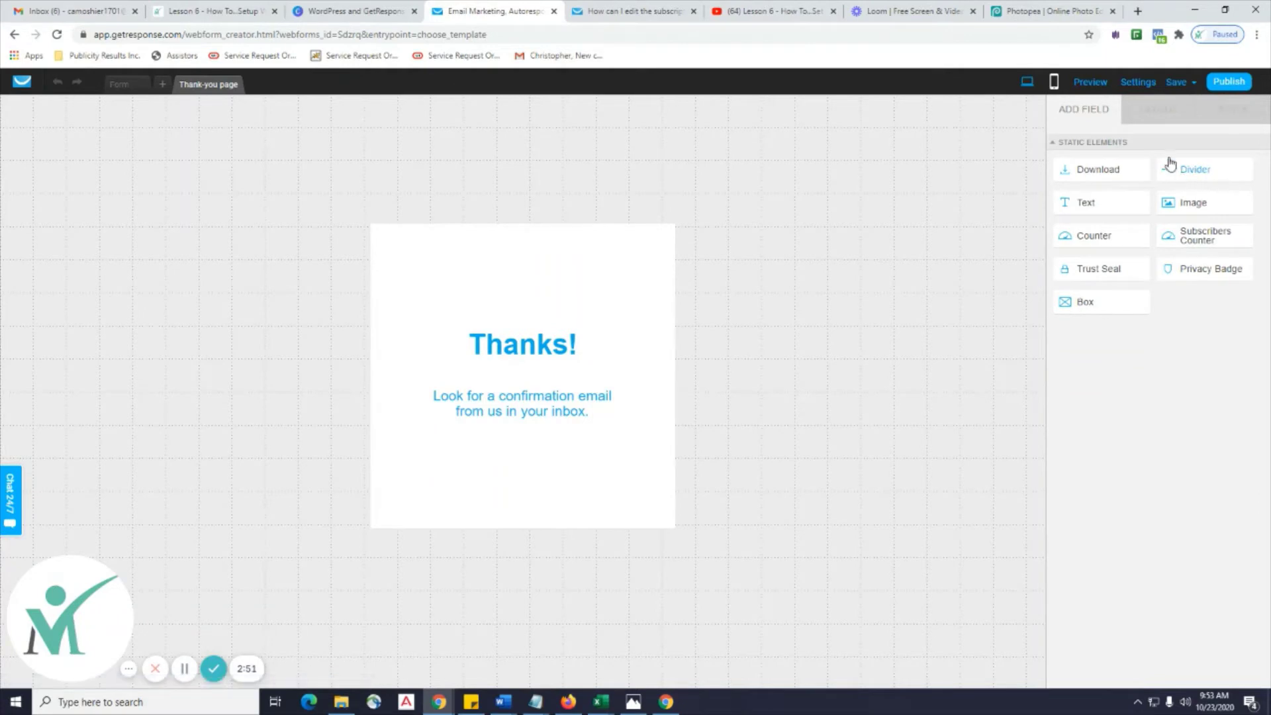
{"action": "left_click", "coordinate": [658, 294]}
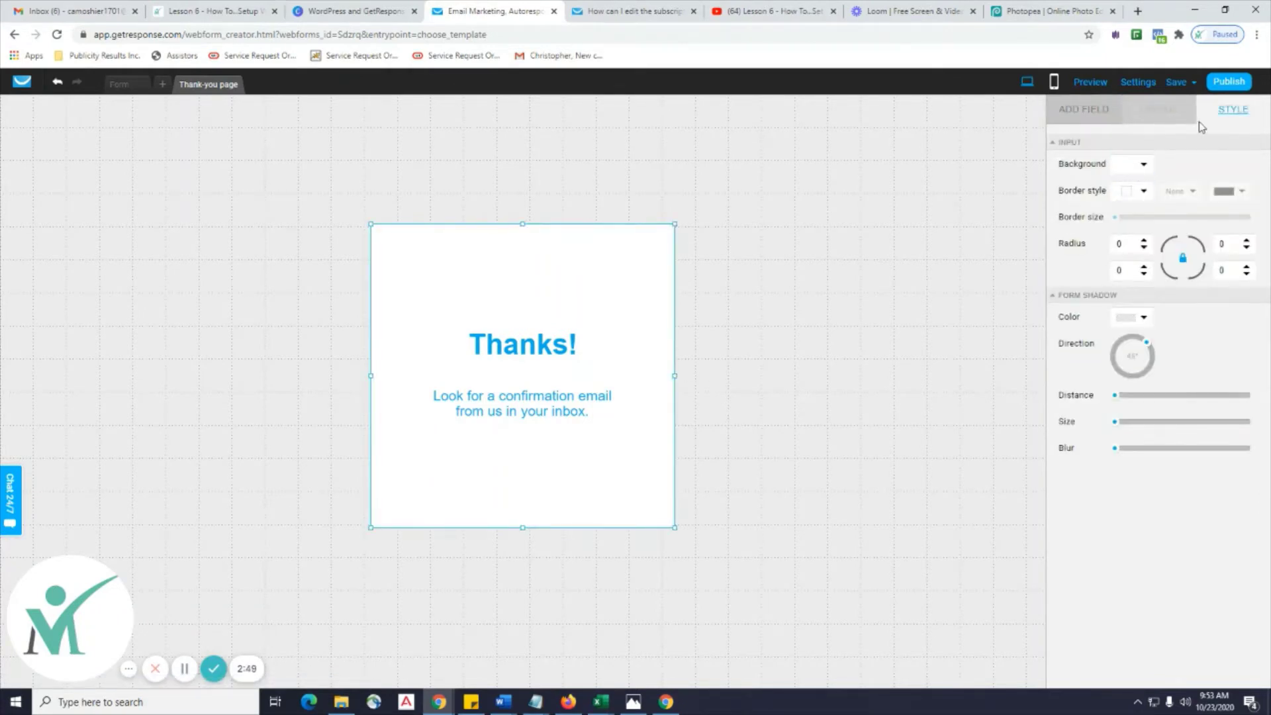
{"action": "left_click", "coordinate": [1142, 165]}
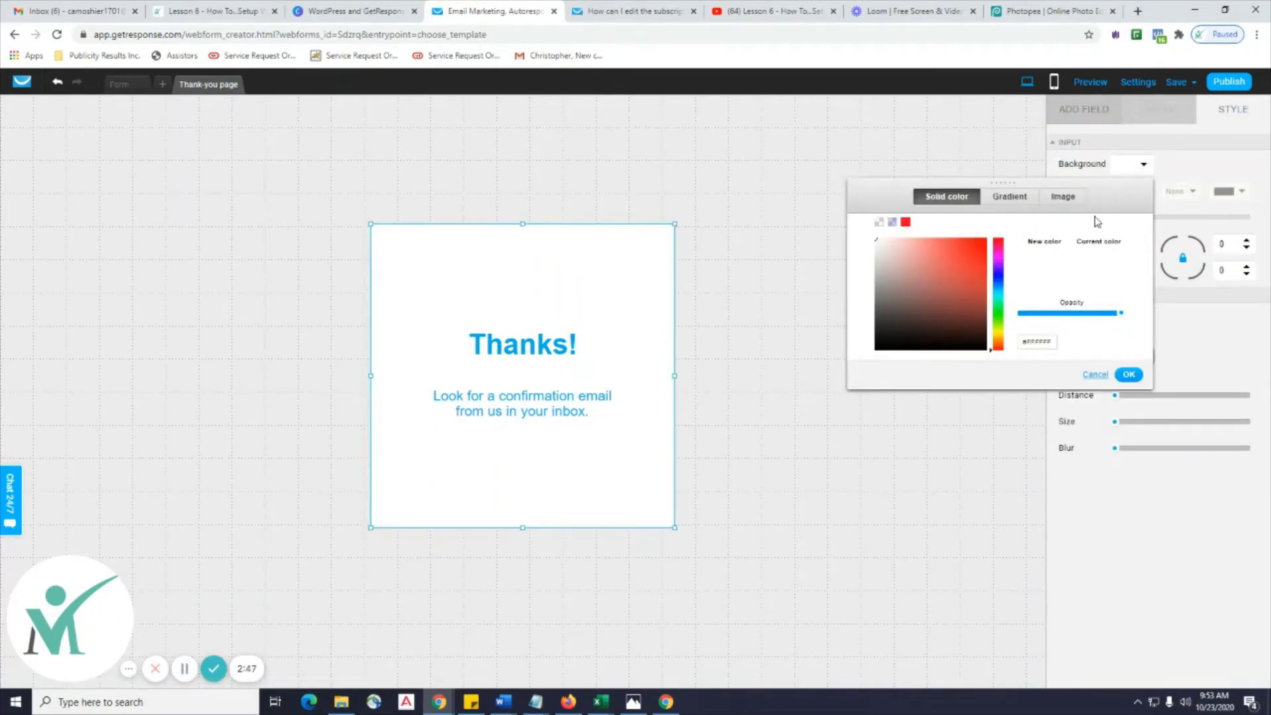
{"action": "left_click", "coordinate": [1185, 164]}
{"action": "left_click", "coordinate": [1143, 165]}
{"action": "left_click", "coordinate": [1180, 155]}
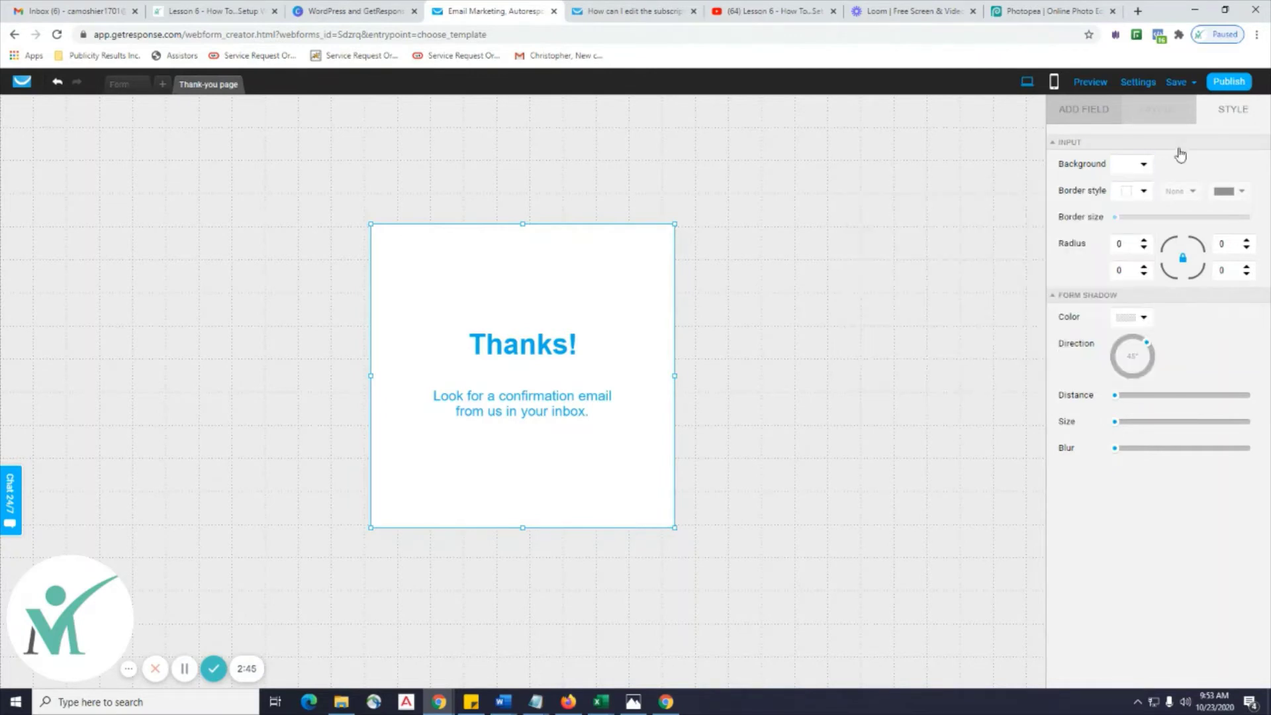
{"action": "left_click", "coordinate": [1143, 192]}
{"action": "left_click", "coordinate": [1133, 230]}
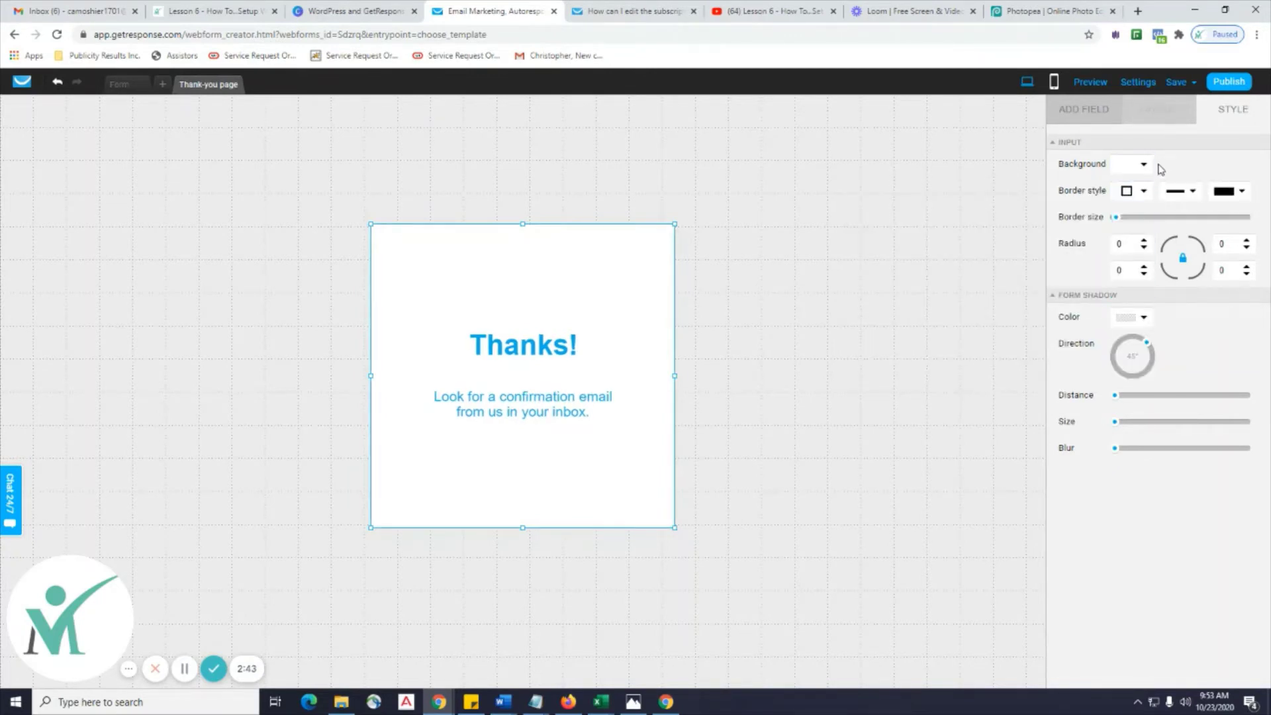
{"action": "left_click", "coordinate": [1237, 191]}
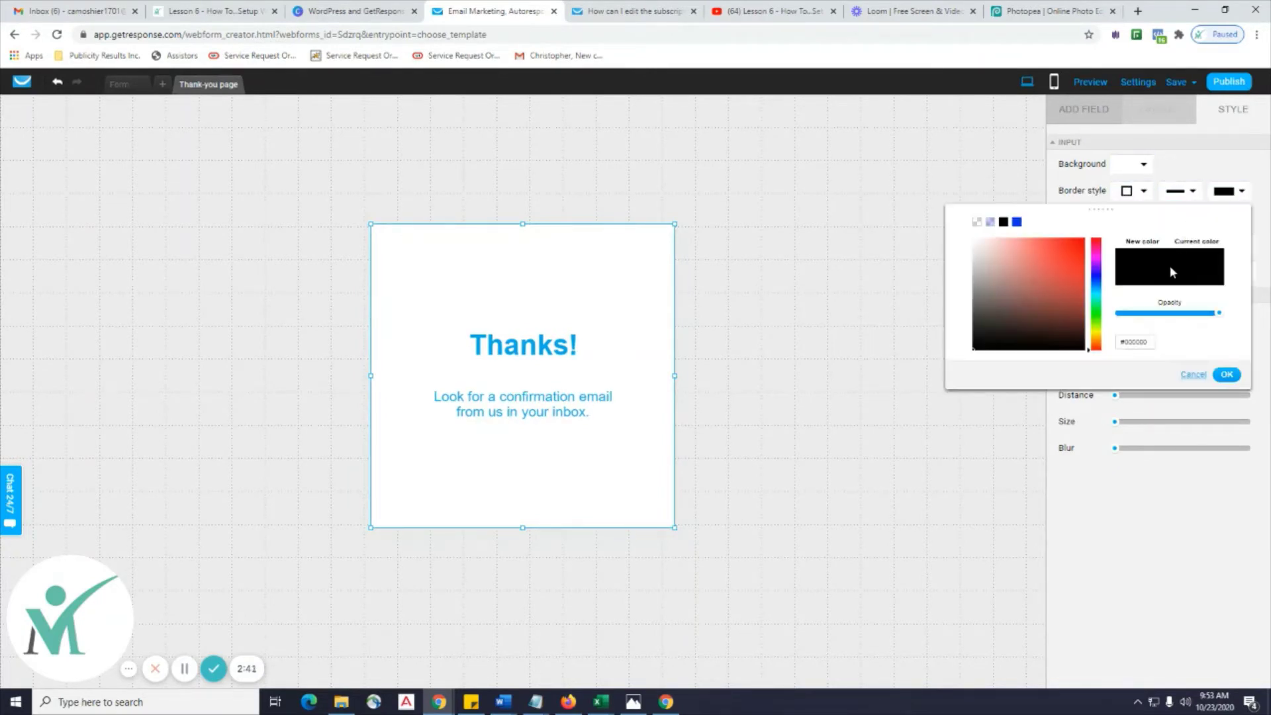
{"action": "left_click", "coordinate": [1217, 374]}
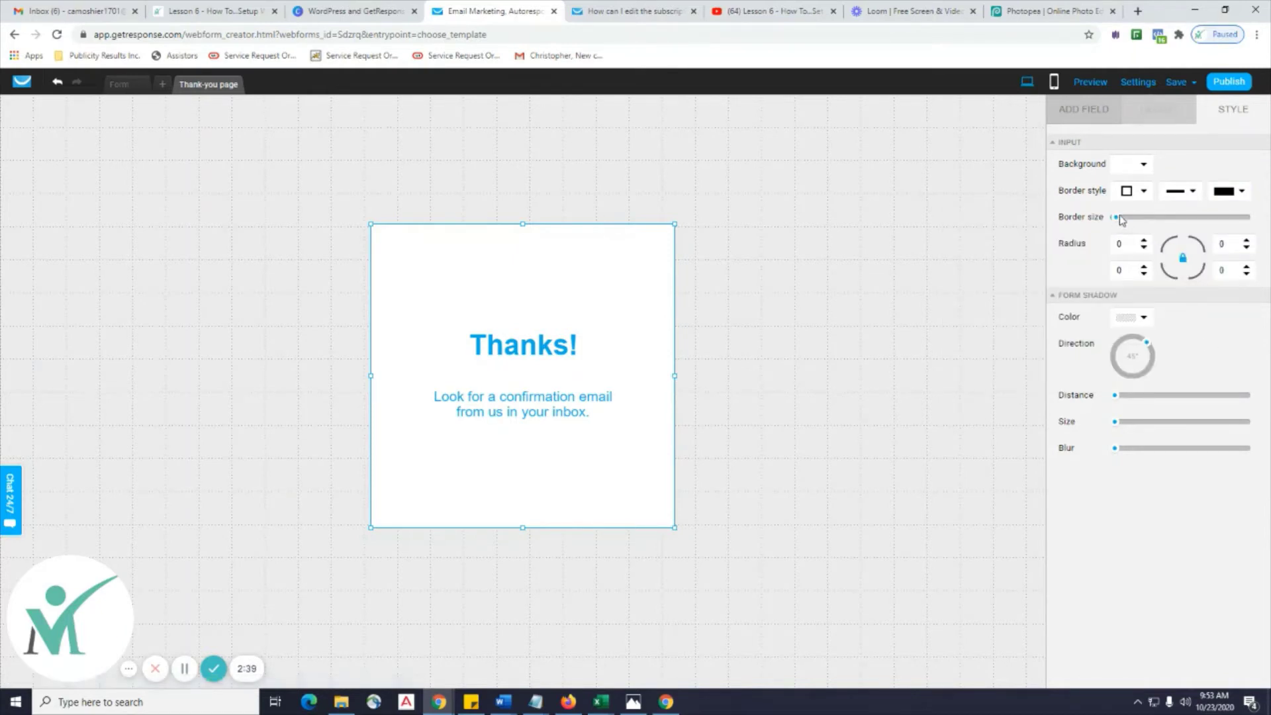
{"action": "left_click_drag", "start_coordinate": [1115, 217], "coordinate": [1122, 218]}
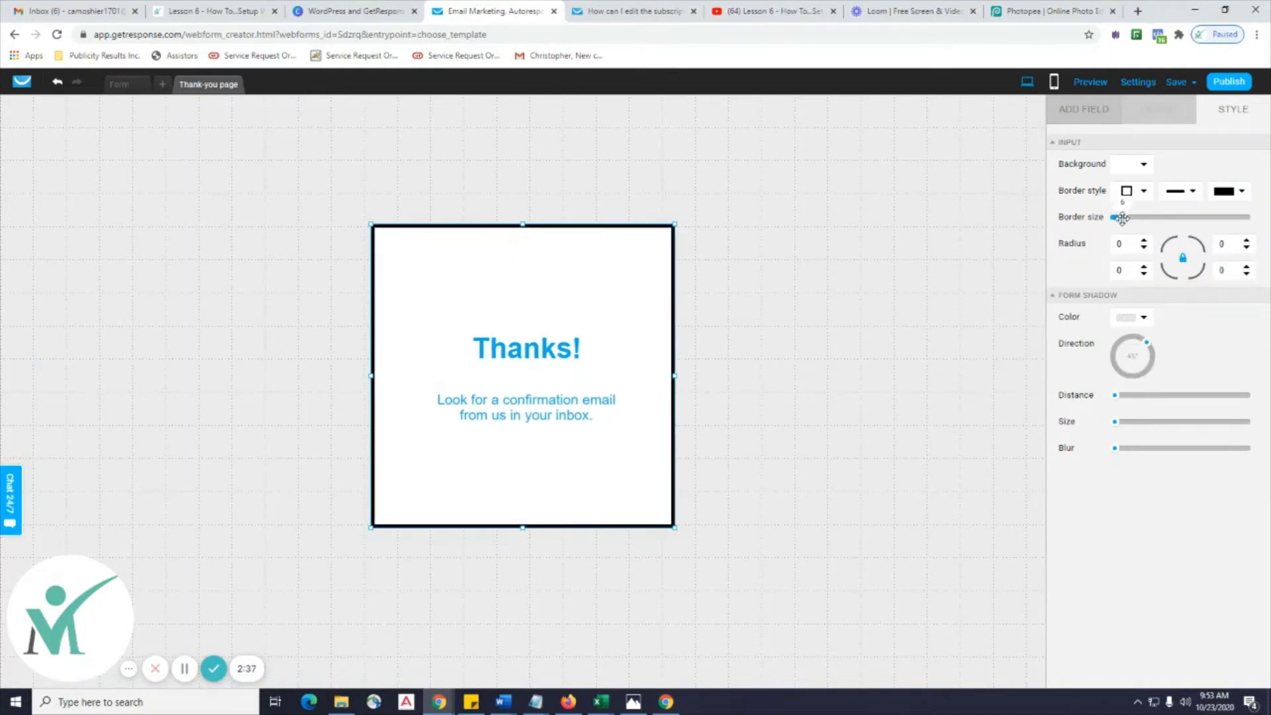
{"action": "left_click", "coordinate": [1007, 232]}
Set the thank-you form background to a blue (#3E71B1).
{"action": "left_click", "coordinate": [495, 276]}
{"action": "left_click", "coordinate": [1139, 164]}
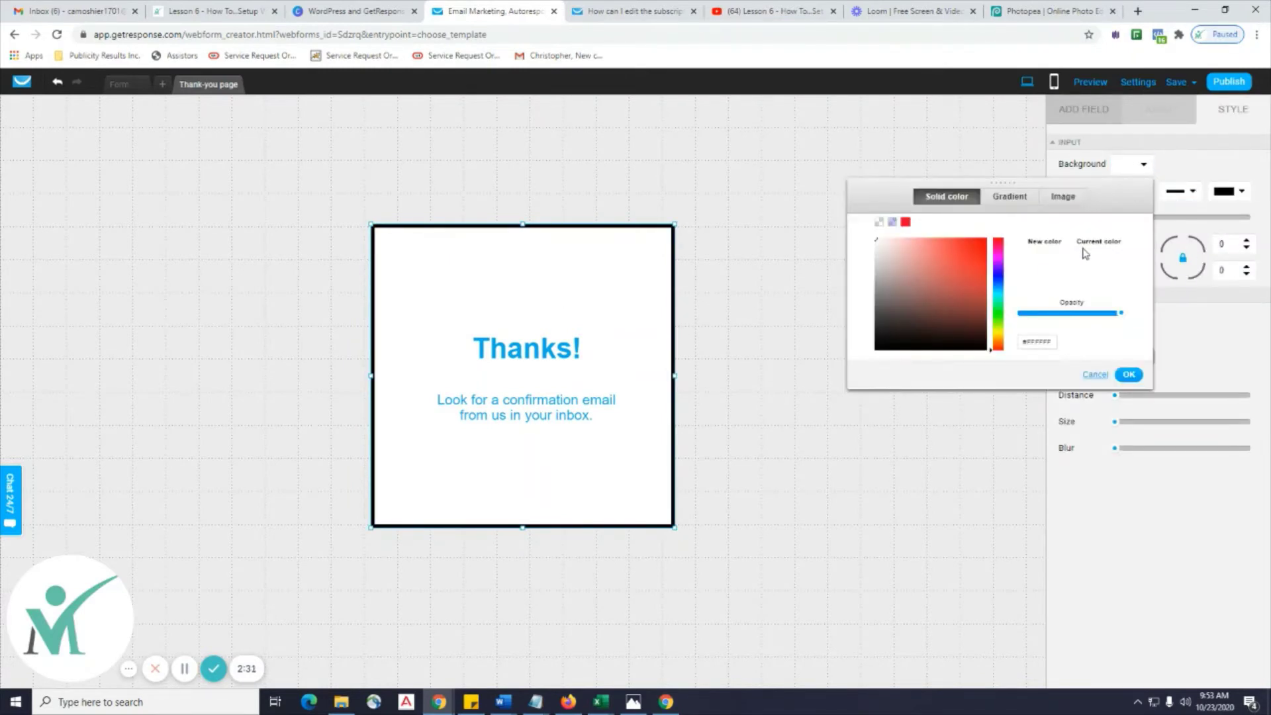
{"action": "left_click", "coordinate": [999, 286]}
{"action": "mouse_move", "coordinate": [999, 286]}
{"action": "left_mouse_down"}
{"action": "mouse_move", "coordinate": [999, 265]}
{"action": "mouse_move", "coordinate": [1000, 282]}
{"action": "left_mouse_up"}
{"action": "left_click", "coordinate": [1128, 375]}
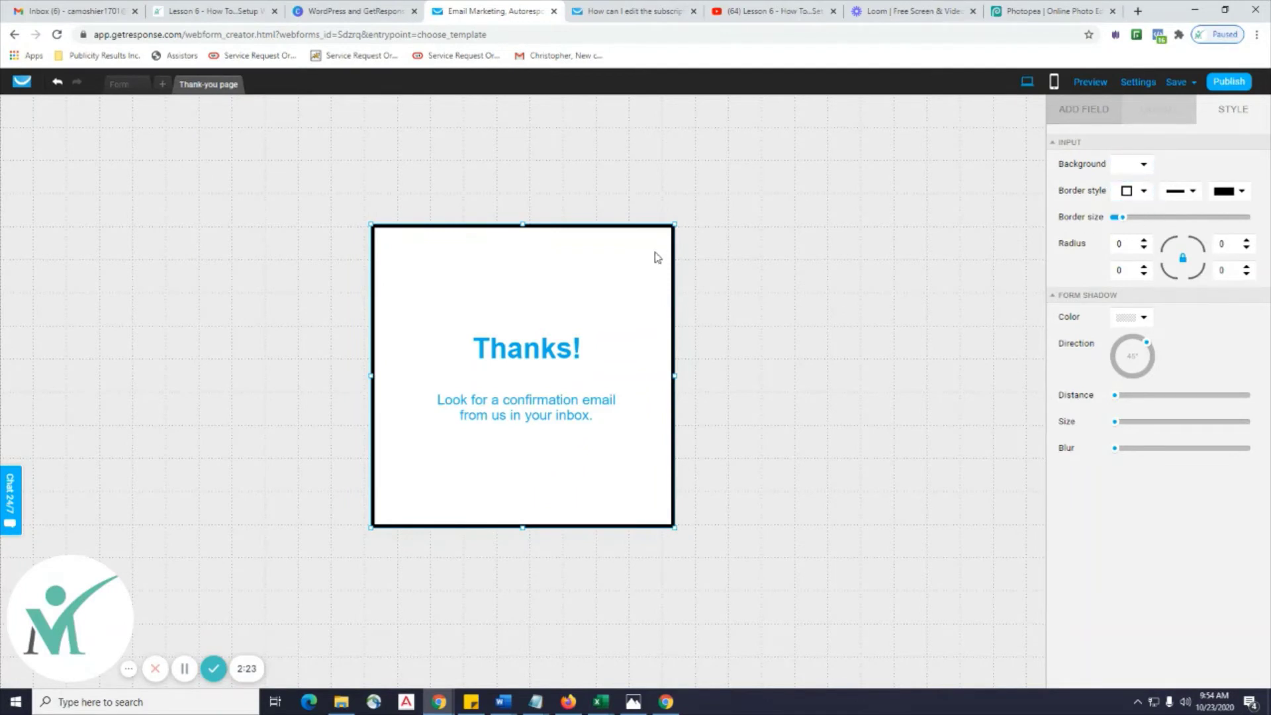
{"action": "left_click", "coordinate": [1145, 166]}
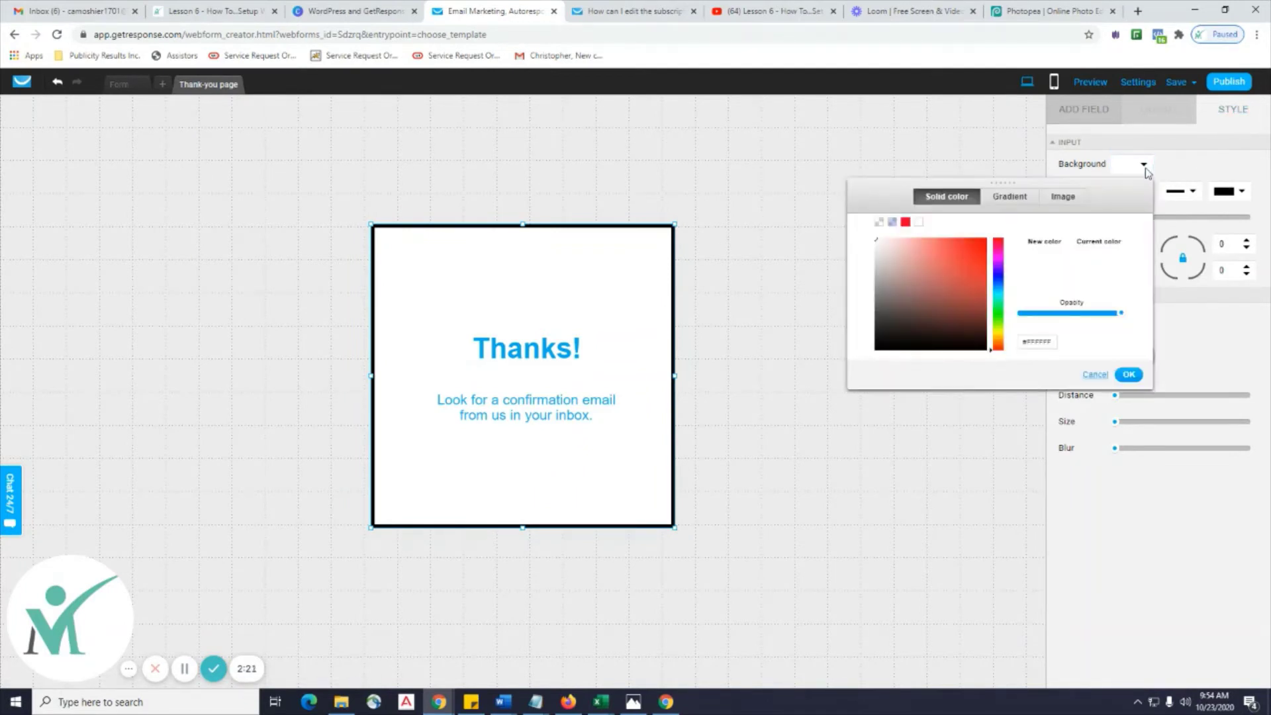
{"action": "left_click", "coordinate": [998, 282]}
{"action": "left_click", "coordinate": [980, 273]}
{"action": "left_click", "coordinate": [976, 286]}
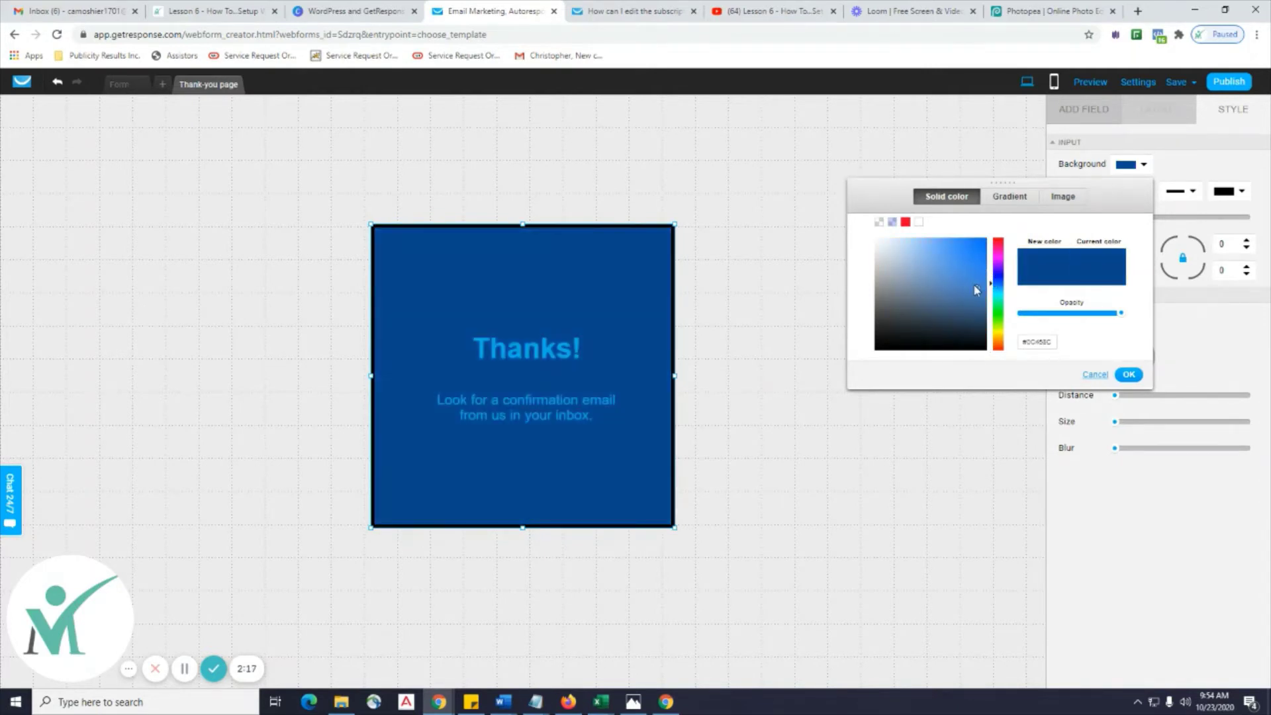
{"action": "left_click", "coordinate": [963, 254]}
{"action": "left_click", "coordinate": [944, 250]}
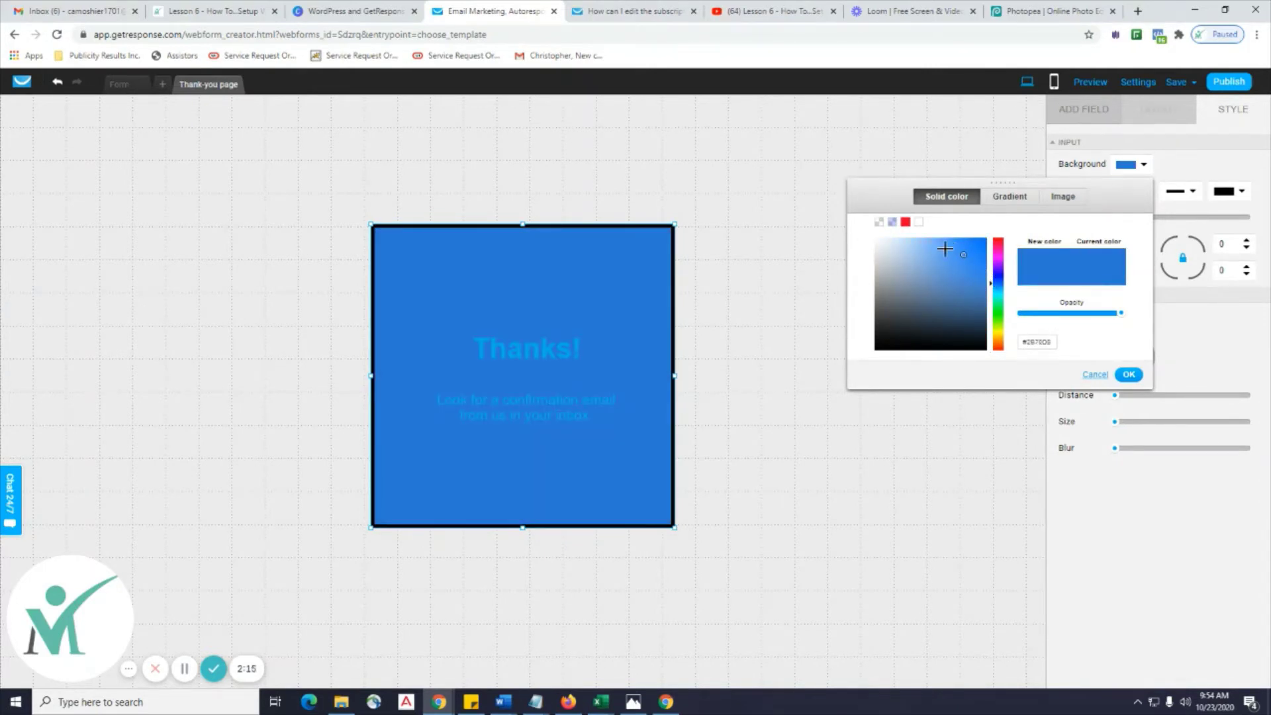
{"action": "left_click", "coordinate": [946, 272]}
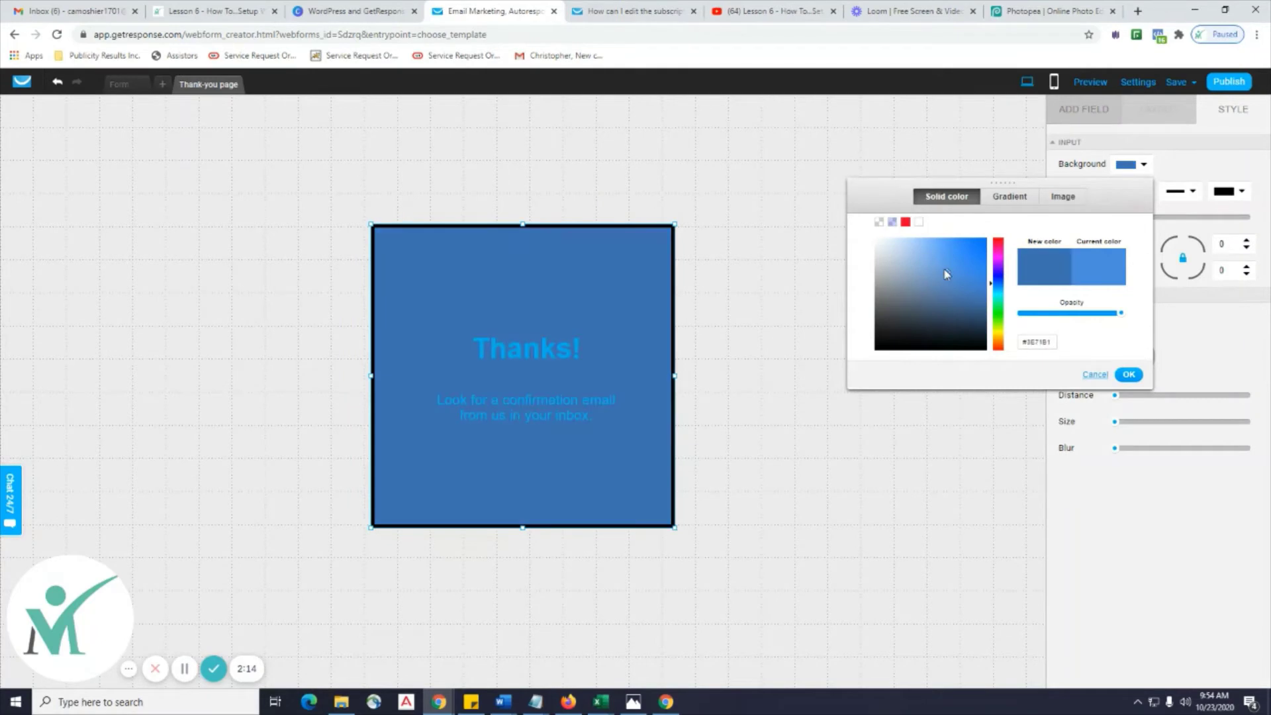
{"action": "left_click", "coordinate": [1130, 375]}
Change the confirmation message text colour to white (fff).
{"action": "left_click", "coordinate": [536, 409]}
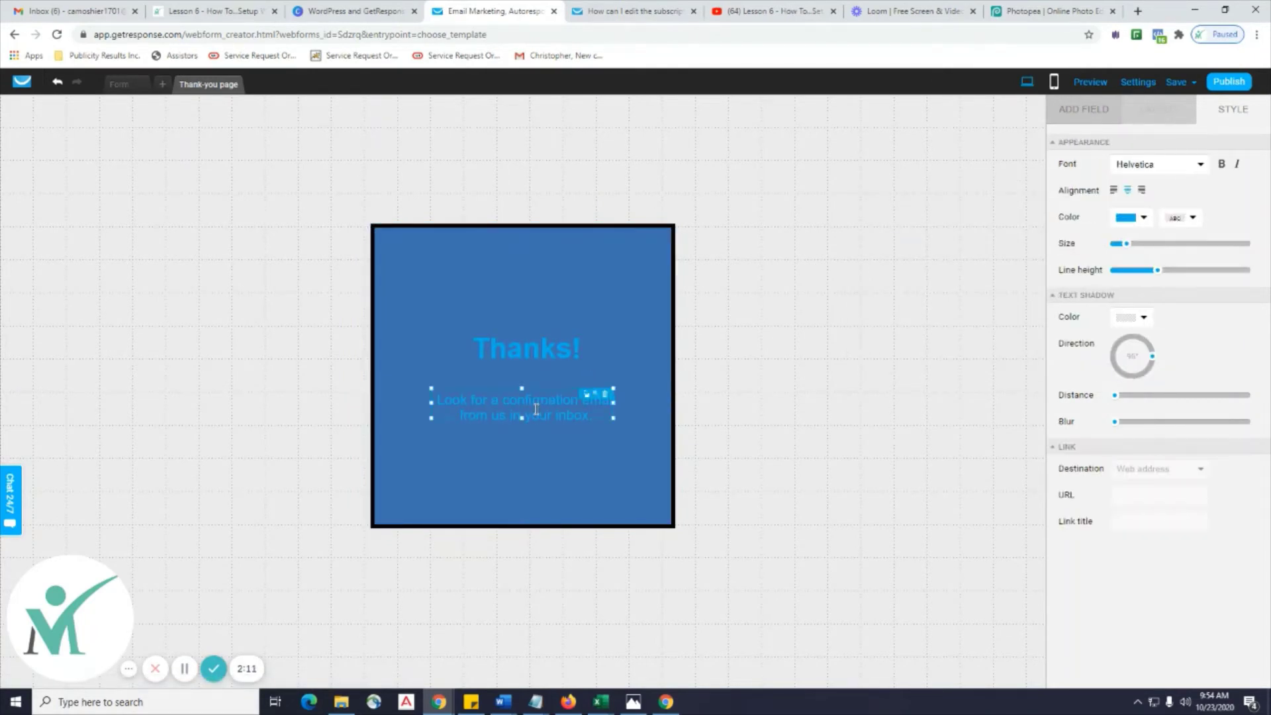
{"action": "left_click", "coordinate": [1137, 219]}
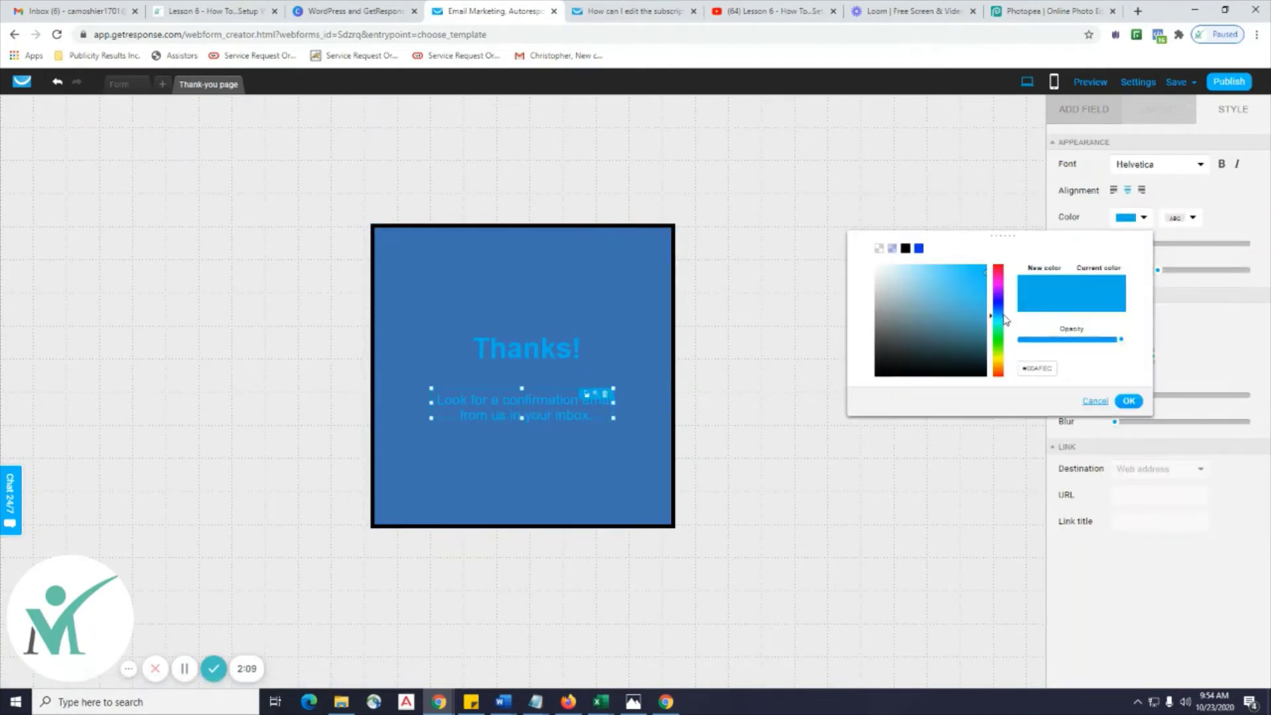
{"action": "left_click_drag", "start_coordinate": [1052, 371], "coordinate": [1028, 368]}
{"action": "type", "text": "ffffff"}
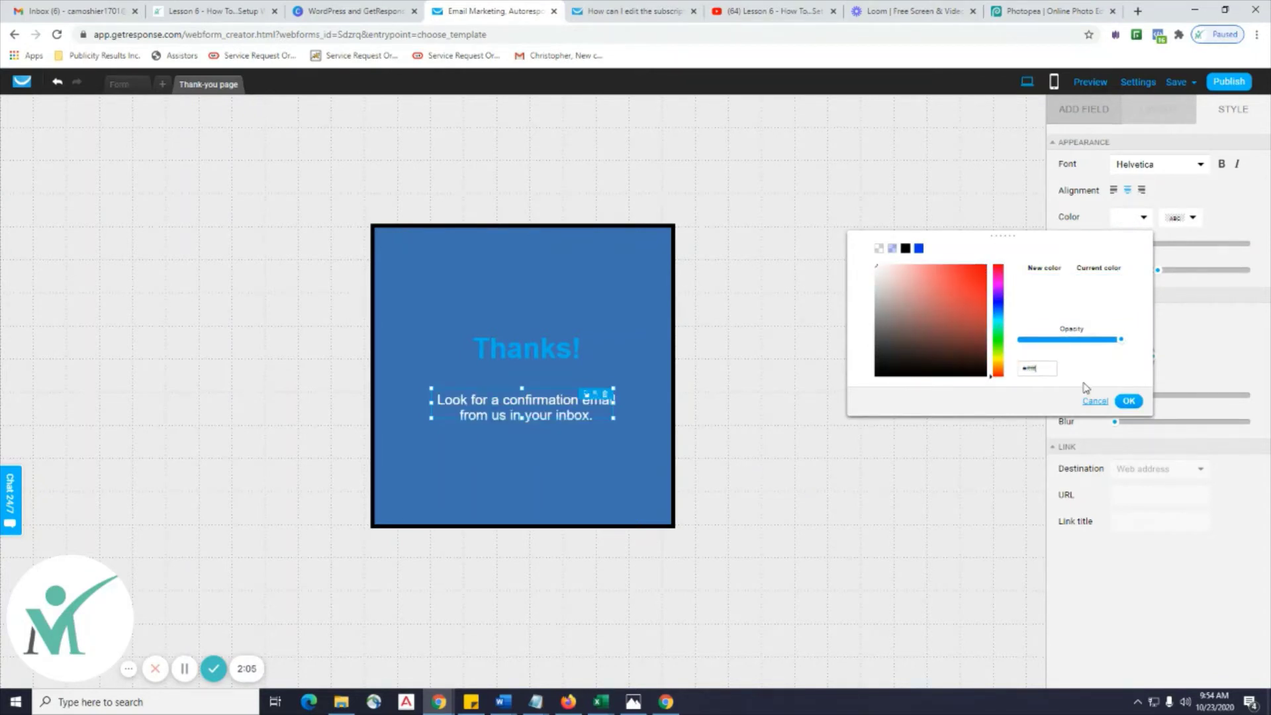
{"action": "left_click", "coordinate": [1128, 401]}
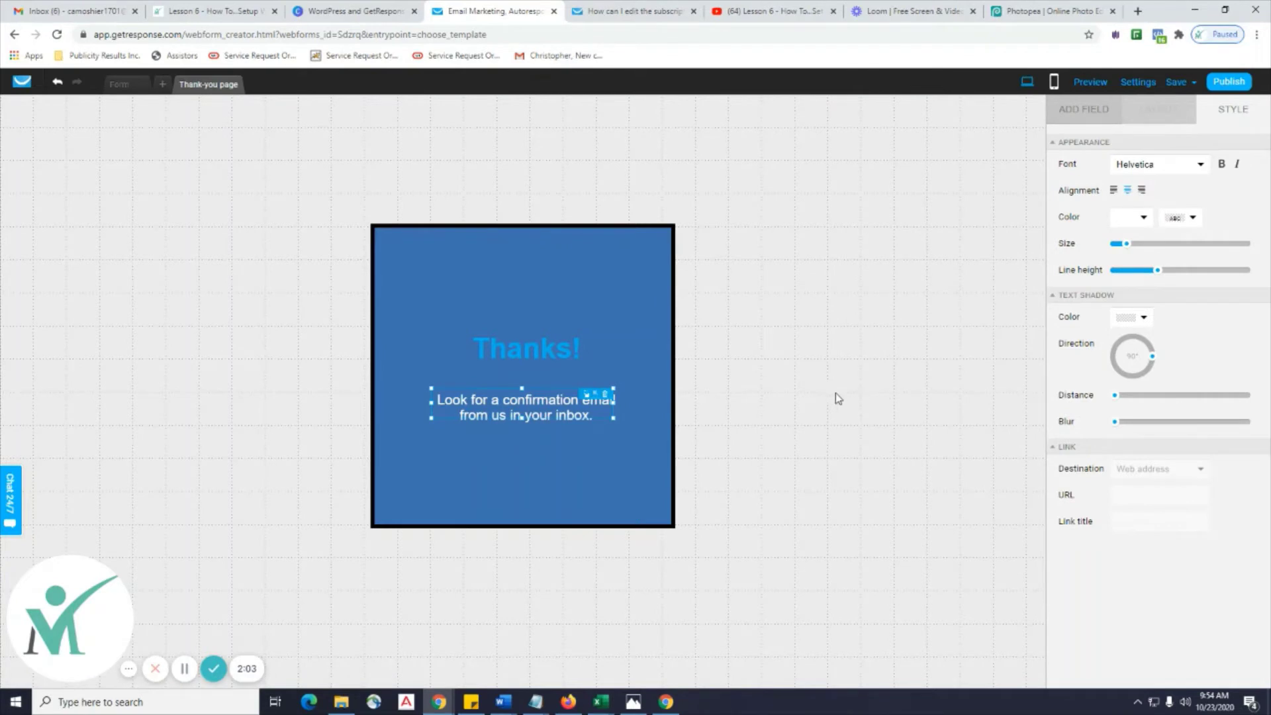
{"action": "left_click", "coordinate": [601, 458]}
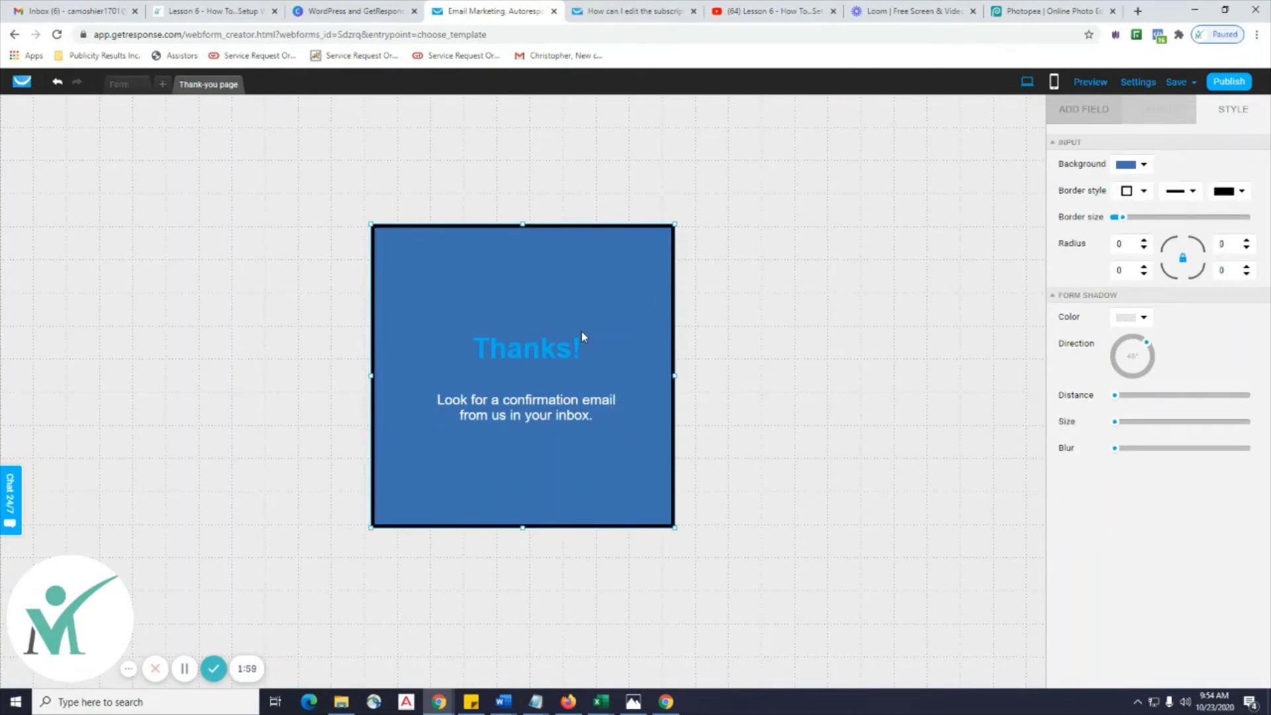
Save and publish the form, then copy its JavaScript embed code.
{"action": "left_click", "coordinate": [1177, 81]}
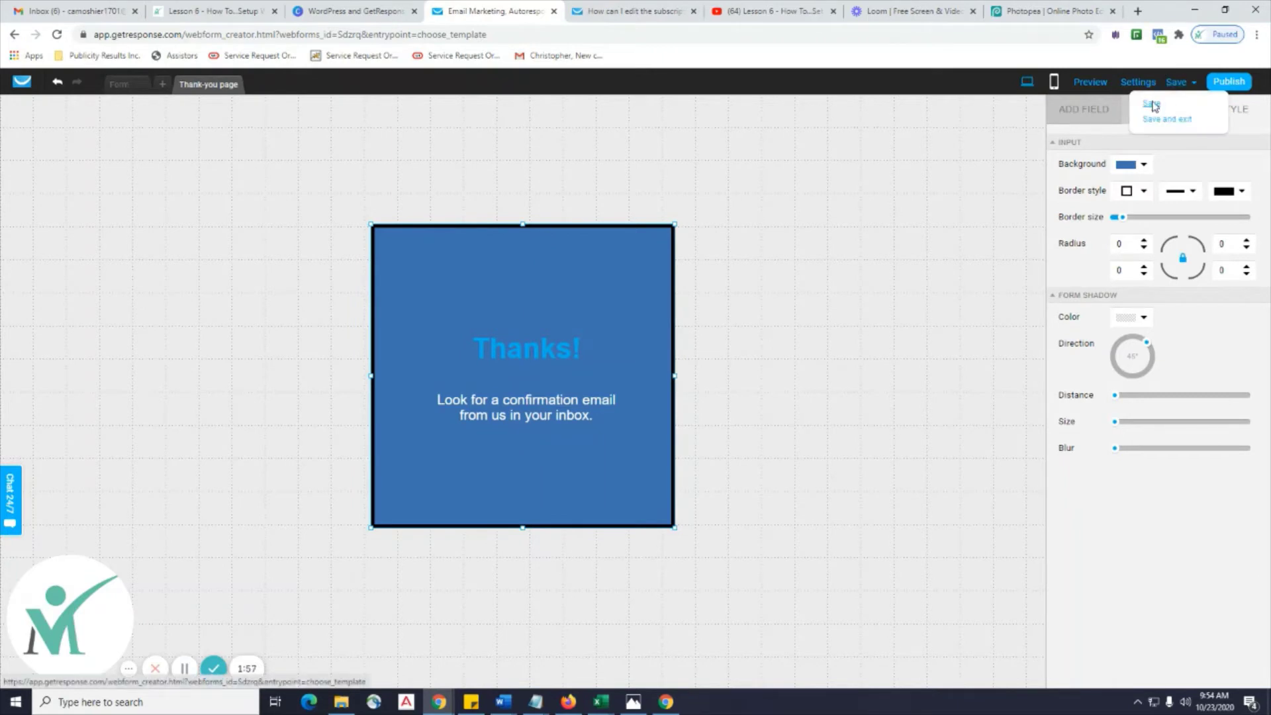
{"action": "left_click", "coordinate": [1153, 105]}
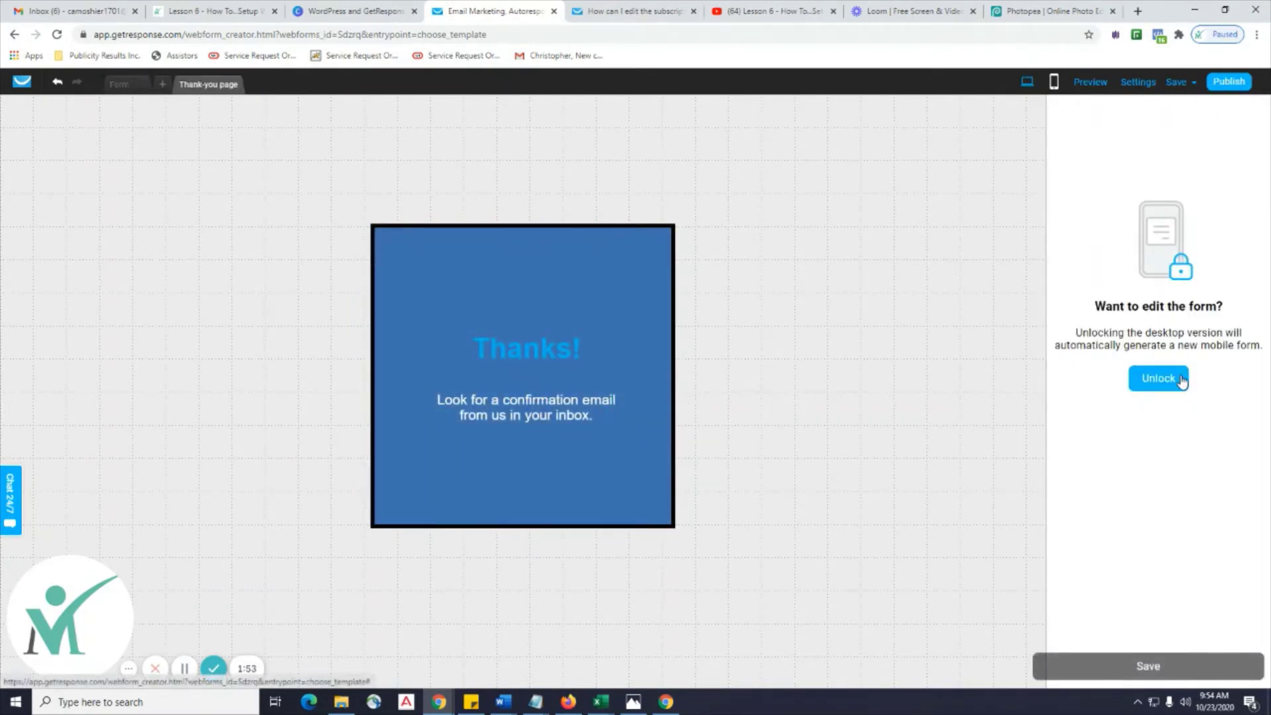
{"action": "left_click", "coordinate": [1227, 83]}
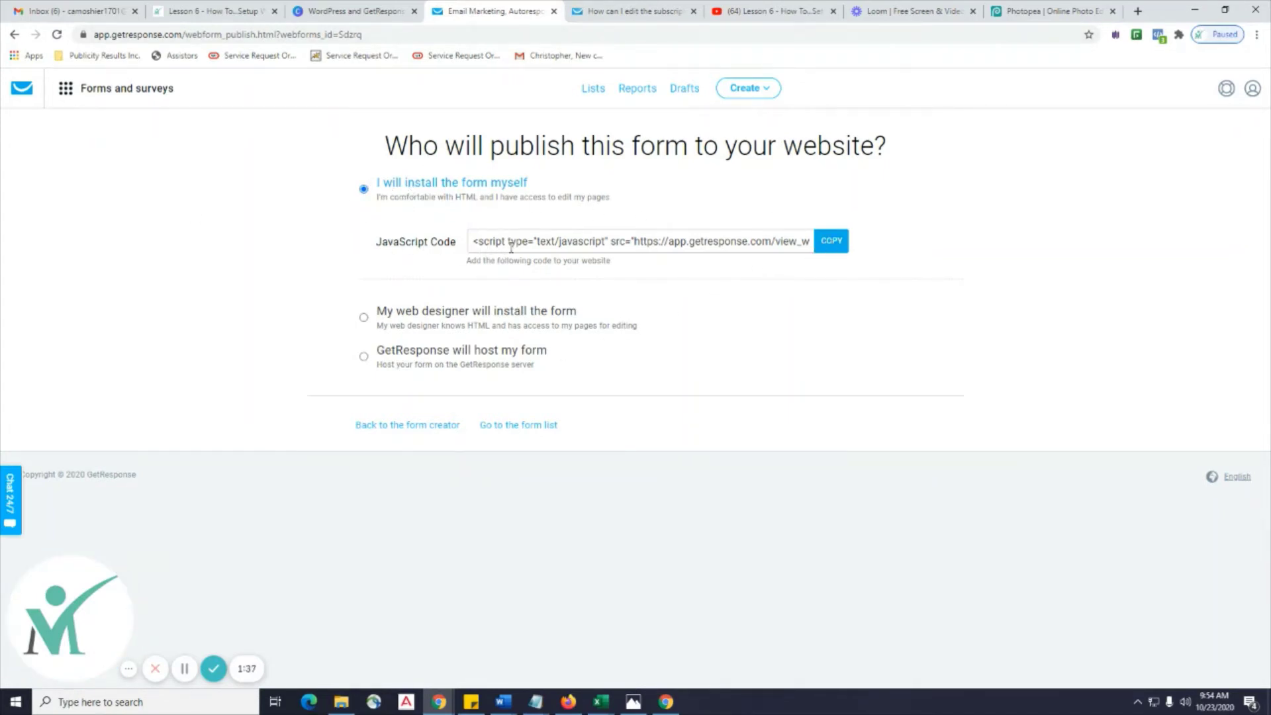
{"action": "left_click", "coordinate": [830, 243]}
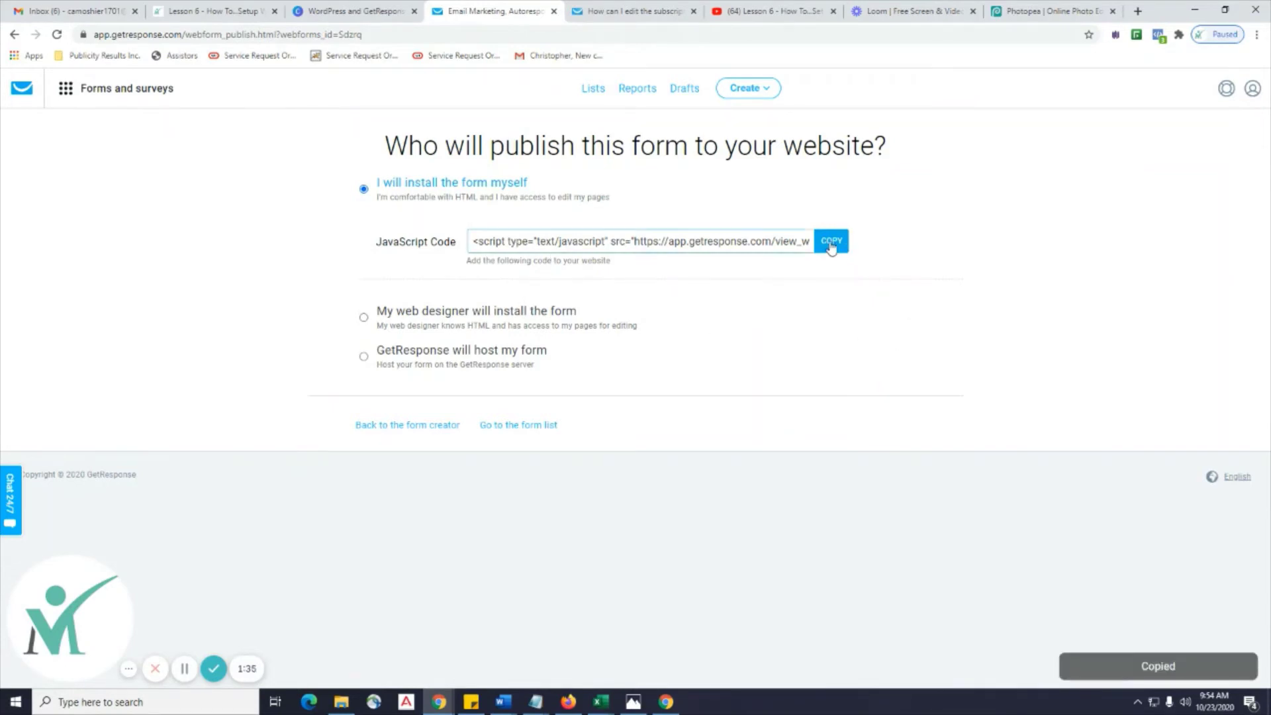
Go to krownkayak.com/wp-admin and log in to the WordPress Dashboard.
{"action": "left_click", "coordinate": [216, 15]}
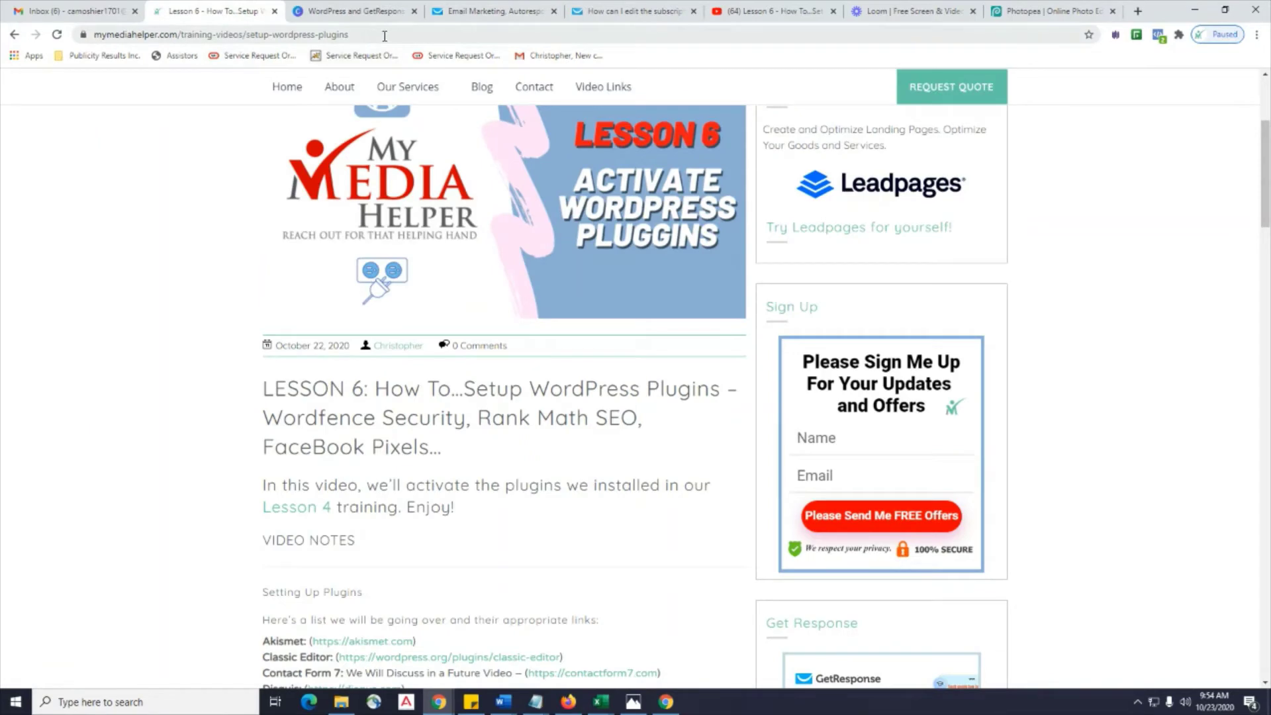
{"action": "left_click_drag", "start_coordinate": [385, 36], "coordinate": [242, 45]}
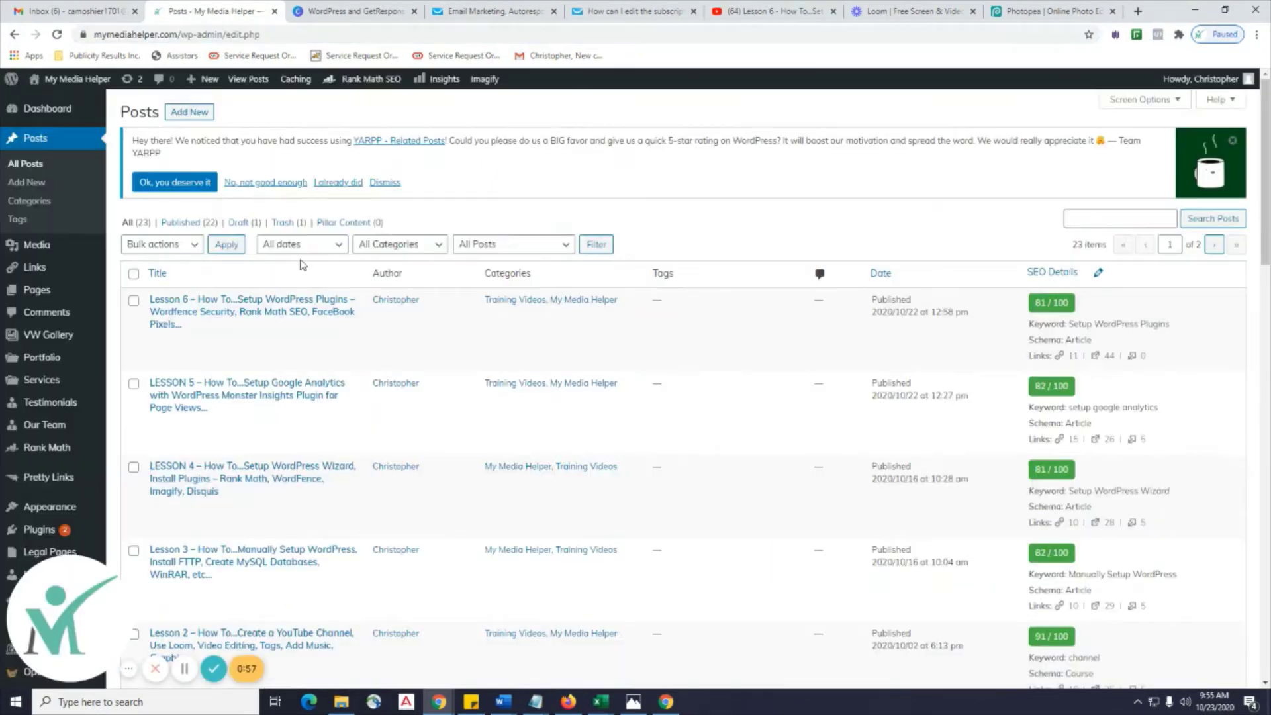
{"action": "scroll", "coordinate": [243, 254], "scroll_direction": "down", "scroll_amount": 5}
{"action": "scroll", "coordinate": [243, 253], "scroll_direction": "up", "scroll_amount": 5}
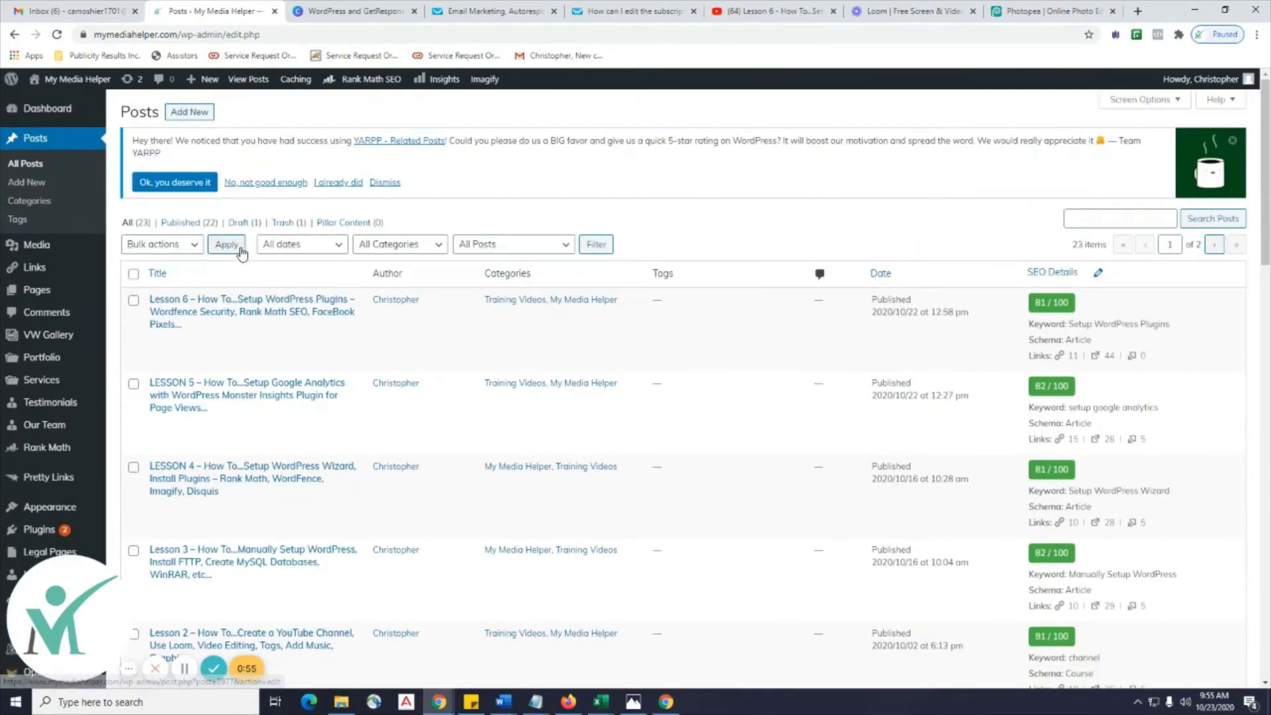
{"action": "left_click", "coordinate": [289, 34]}
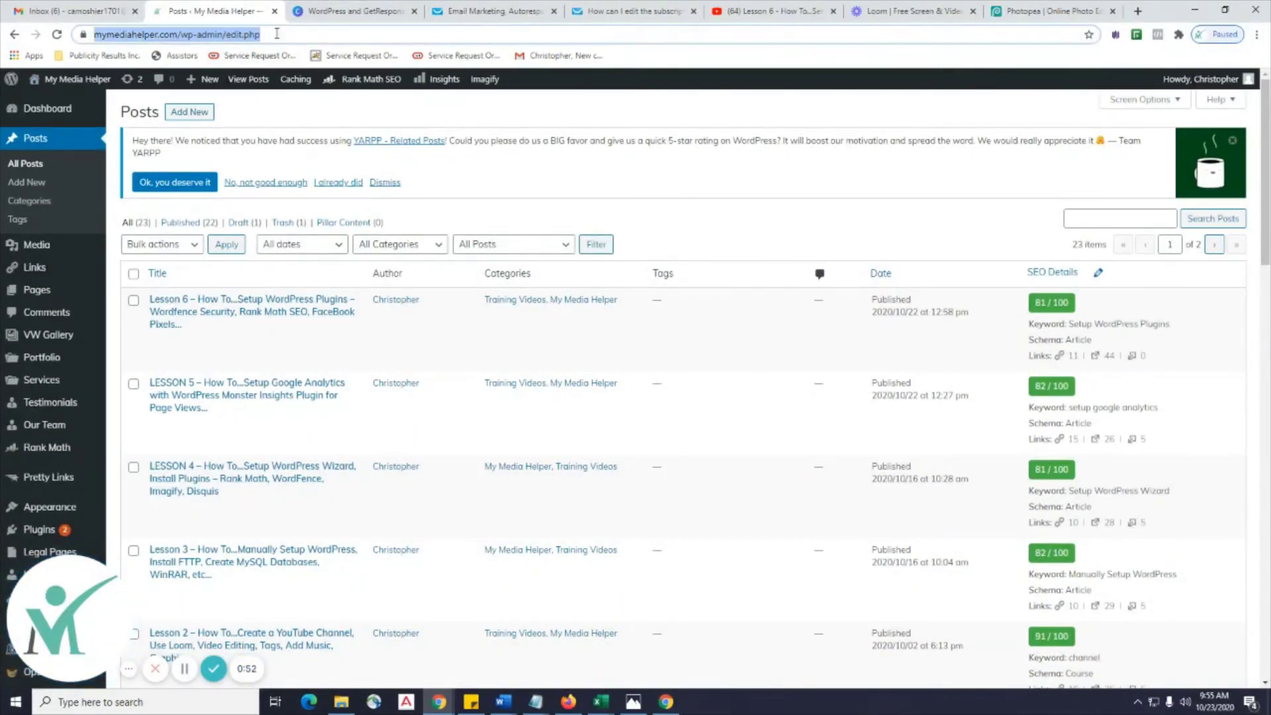
{"action": "type", "text": "k"}
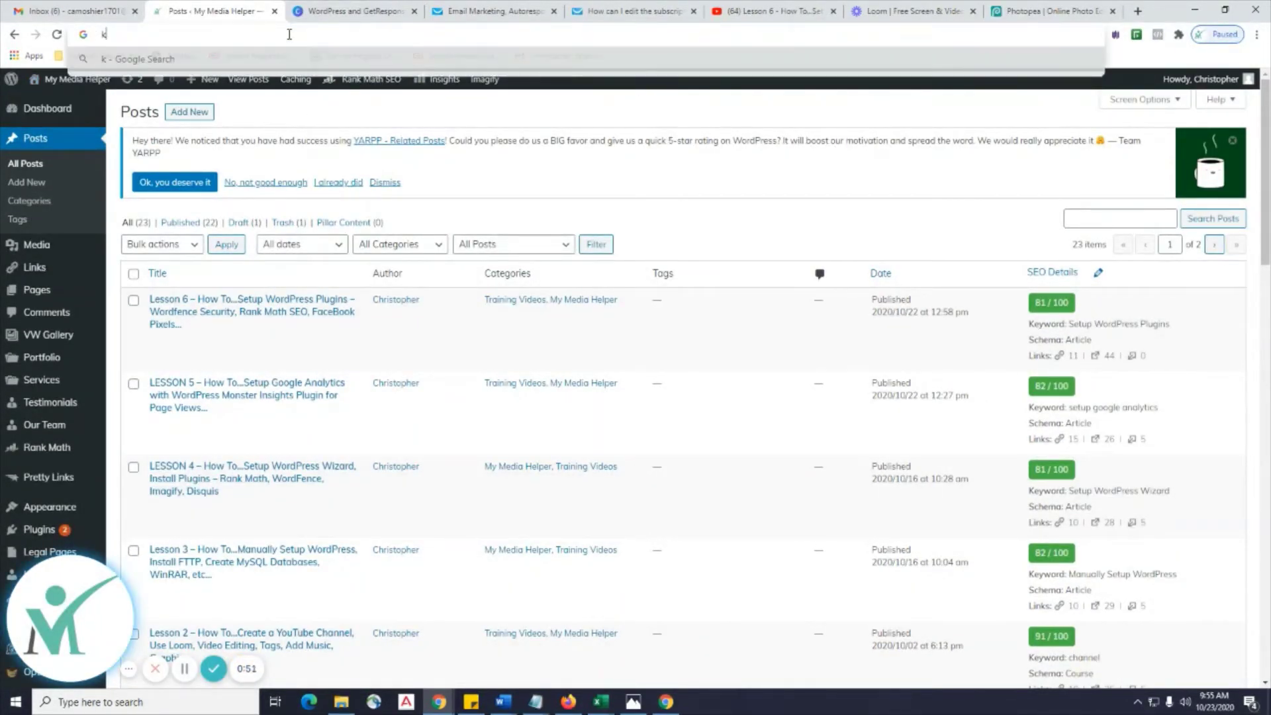
{"action": "type", "text": "rown"}
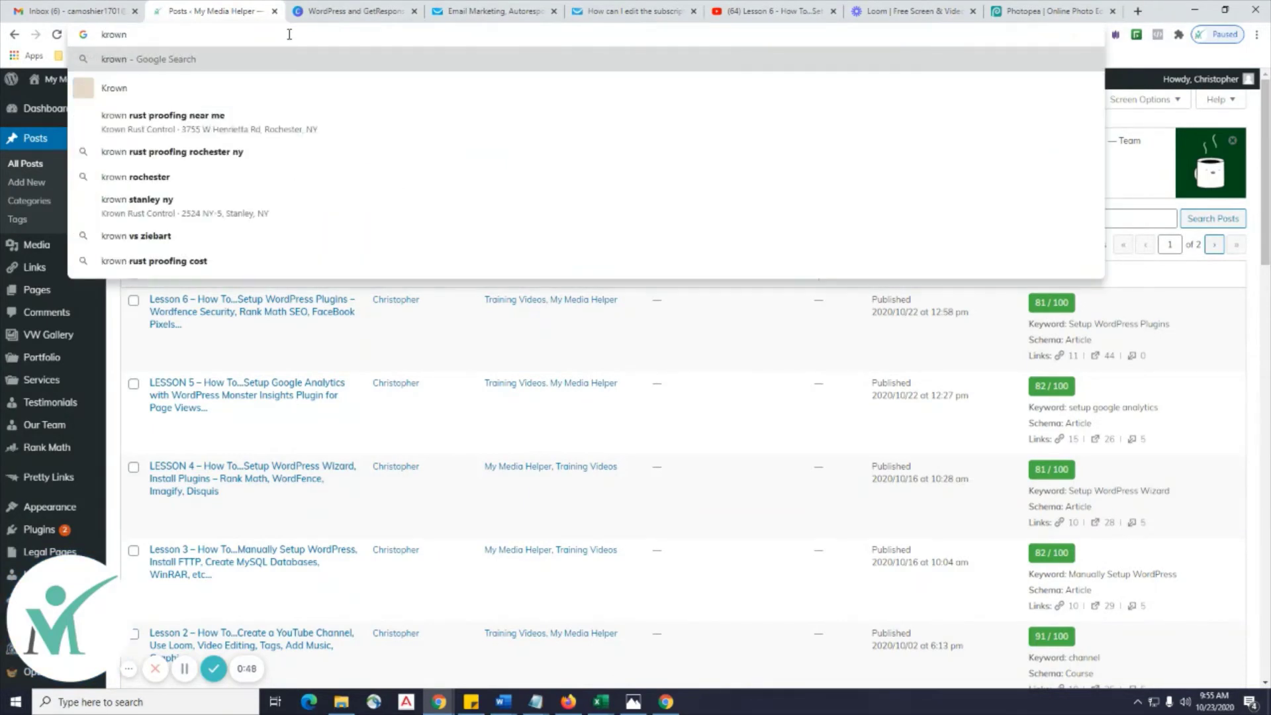
{"action": "type", "text": "kayak.com"}
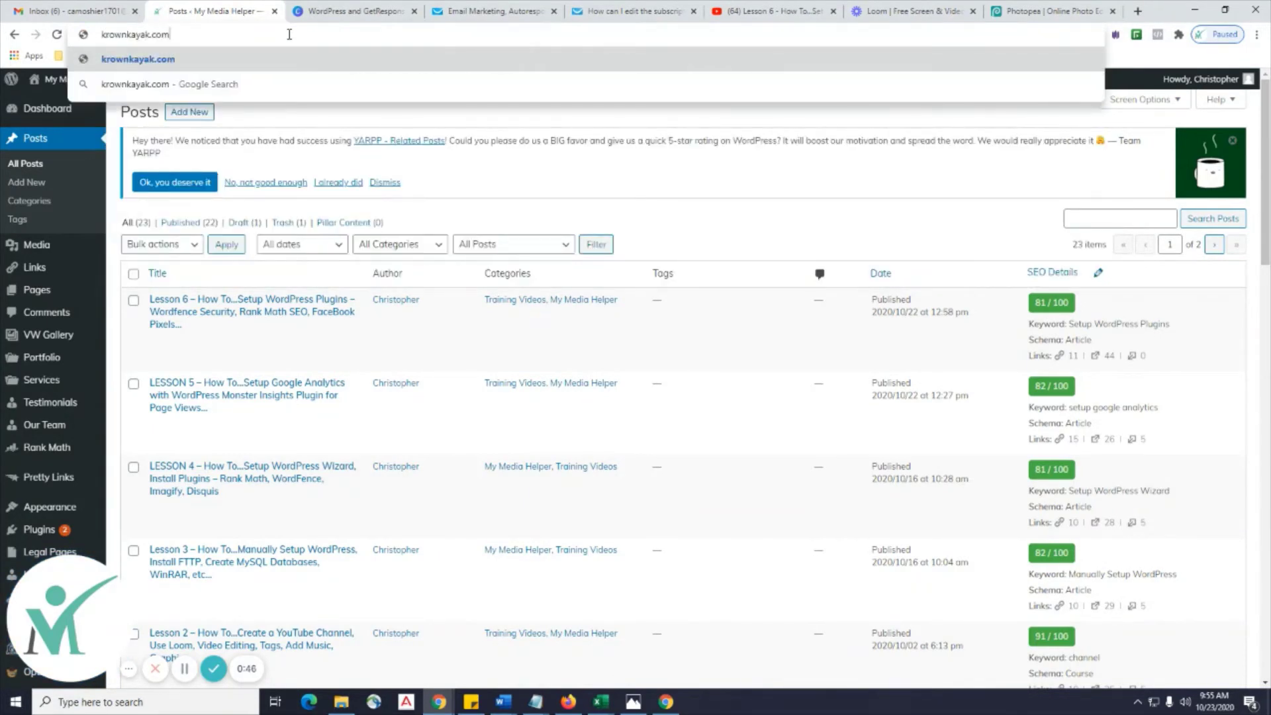
{"action": "type", "text": "/wp-admin"}
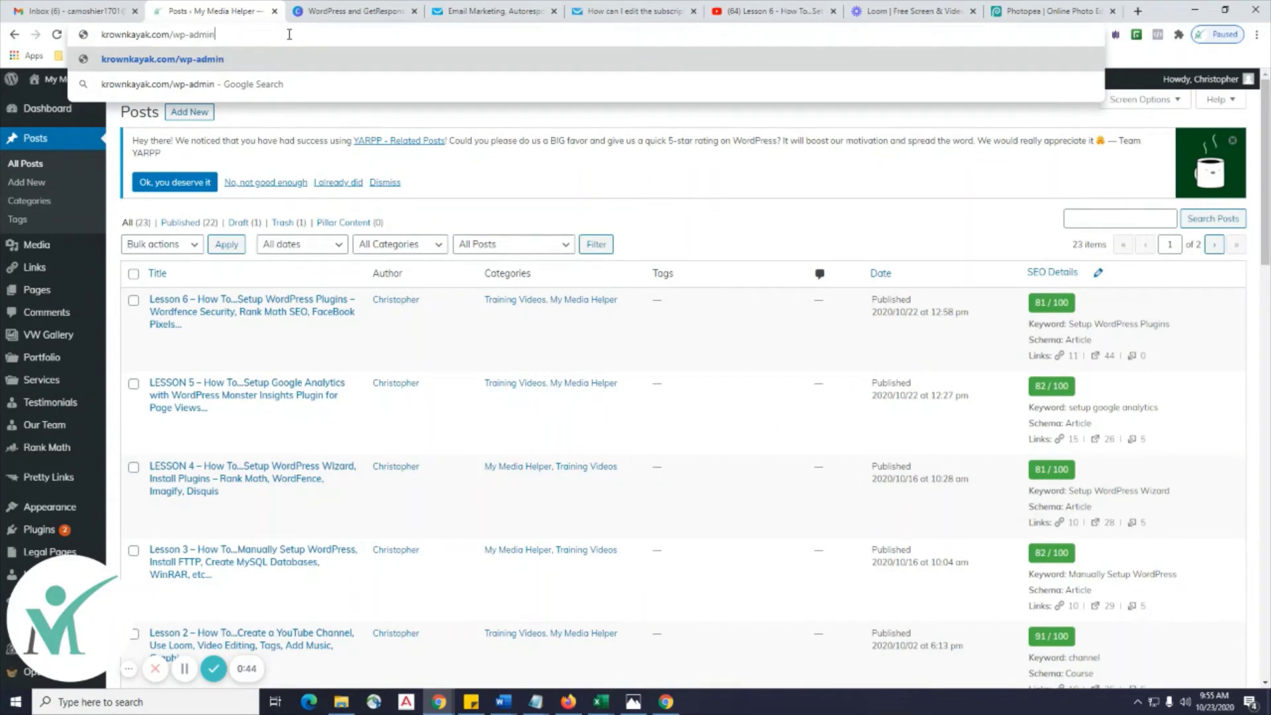
{"action": "key", "text": "Return"}
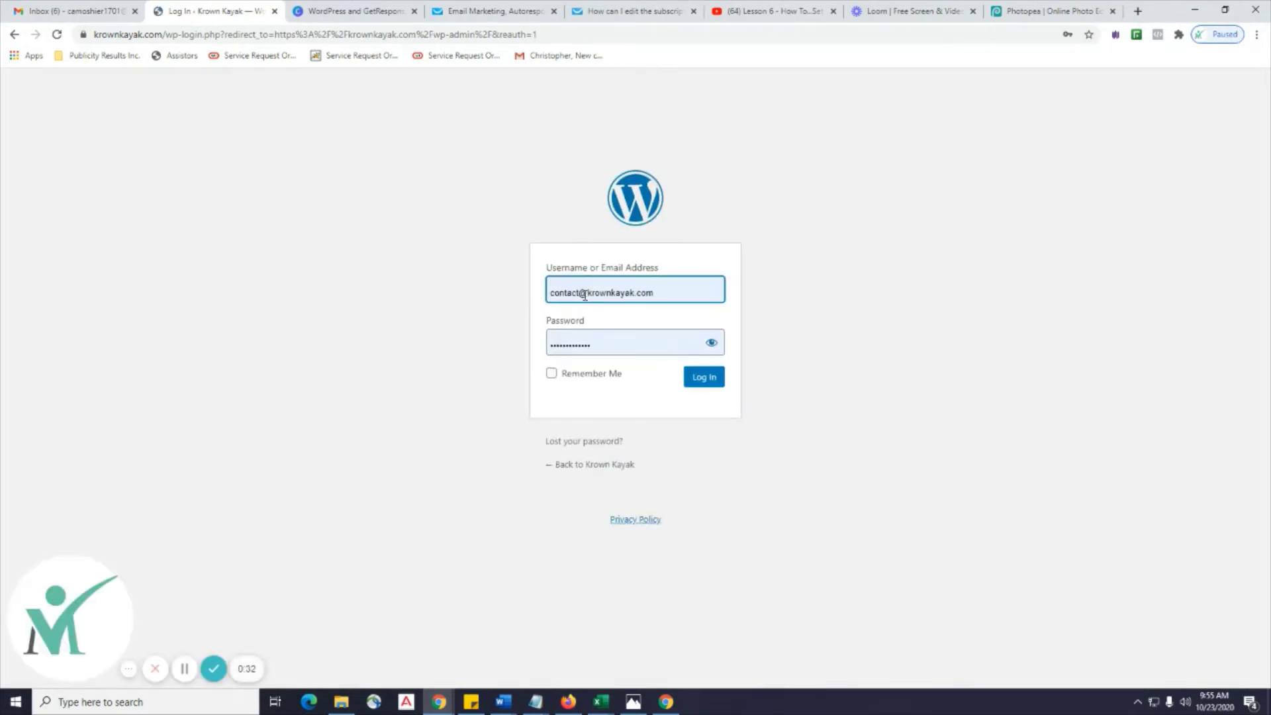
{"action": "left_click", "coordinate": [704, 378]}
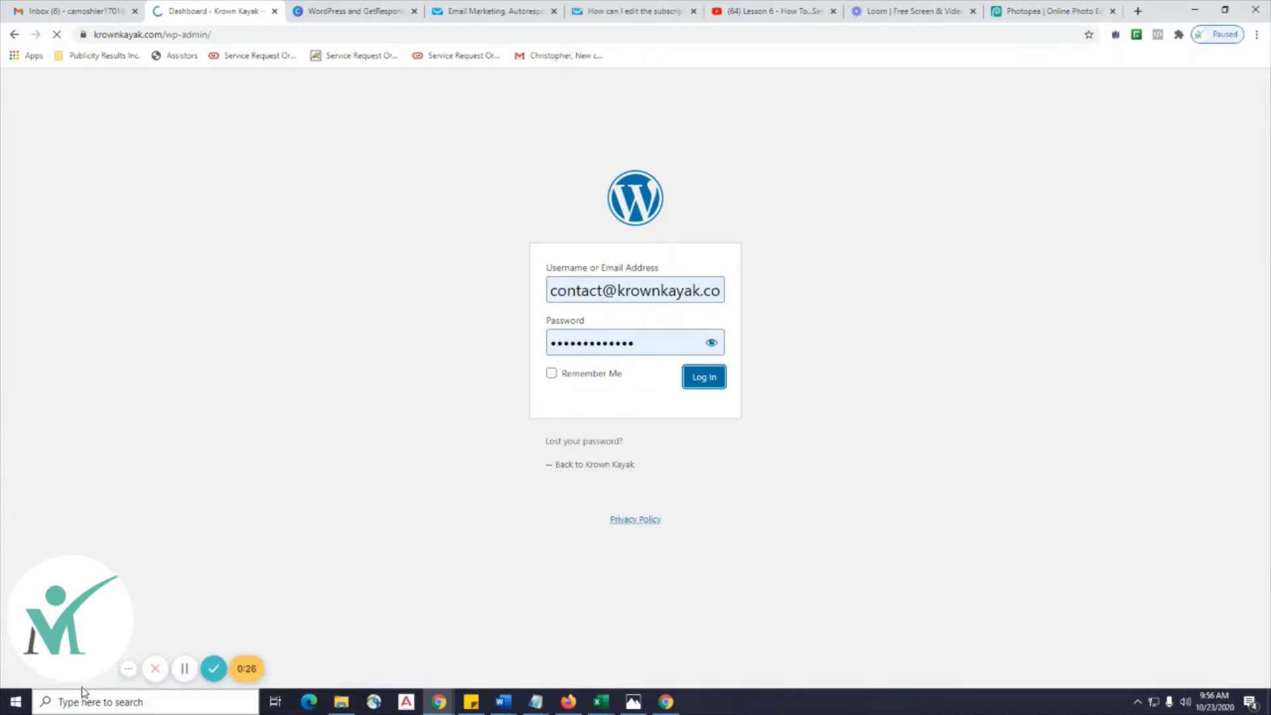
{"action": "left_click", "coordinate": [130, 674]}
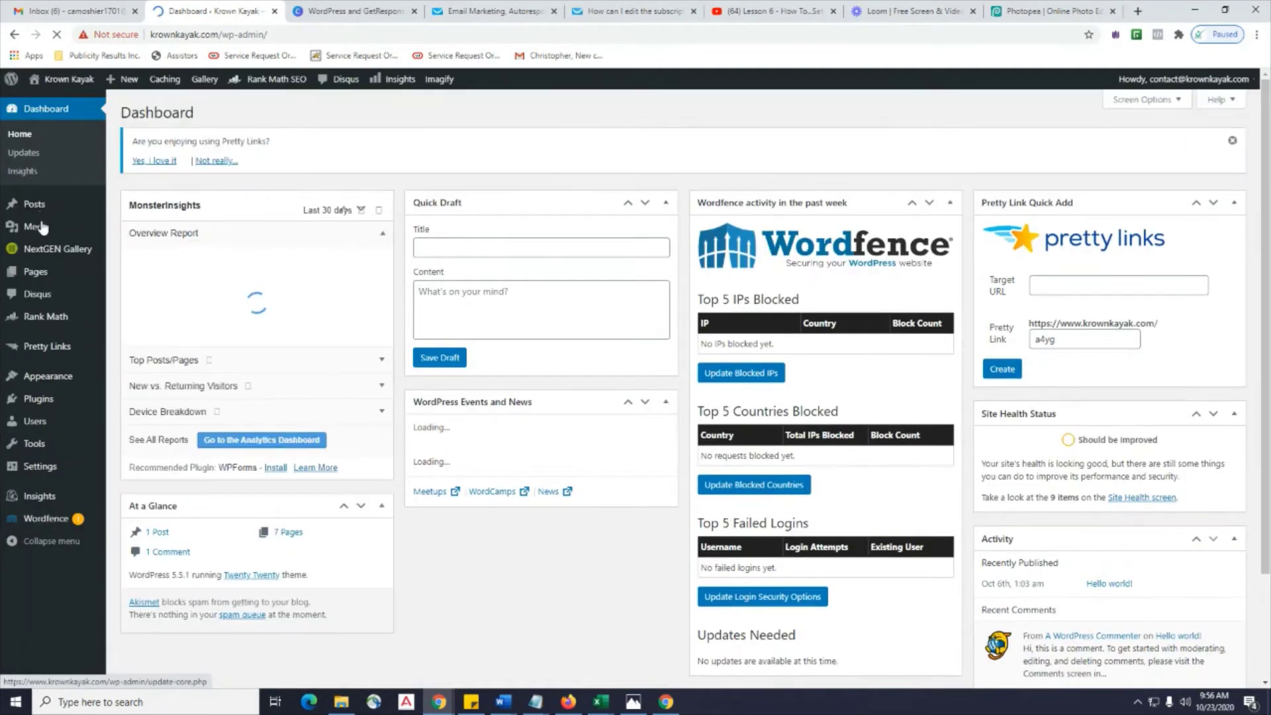
Open the Hello world! post from All Posts for editing, then switch to the GetResponse help tab.
{"action": "left_click", "coordinate": [127, 211]}
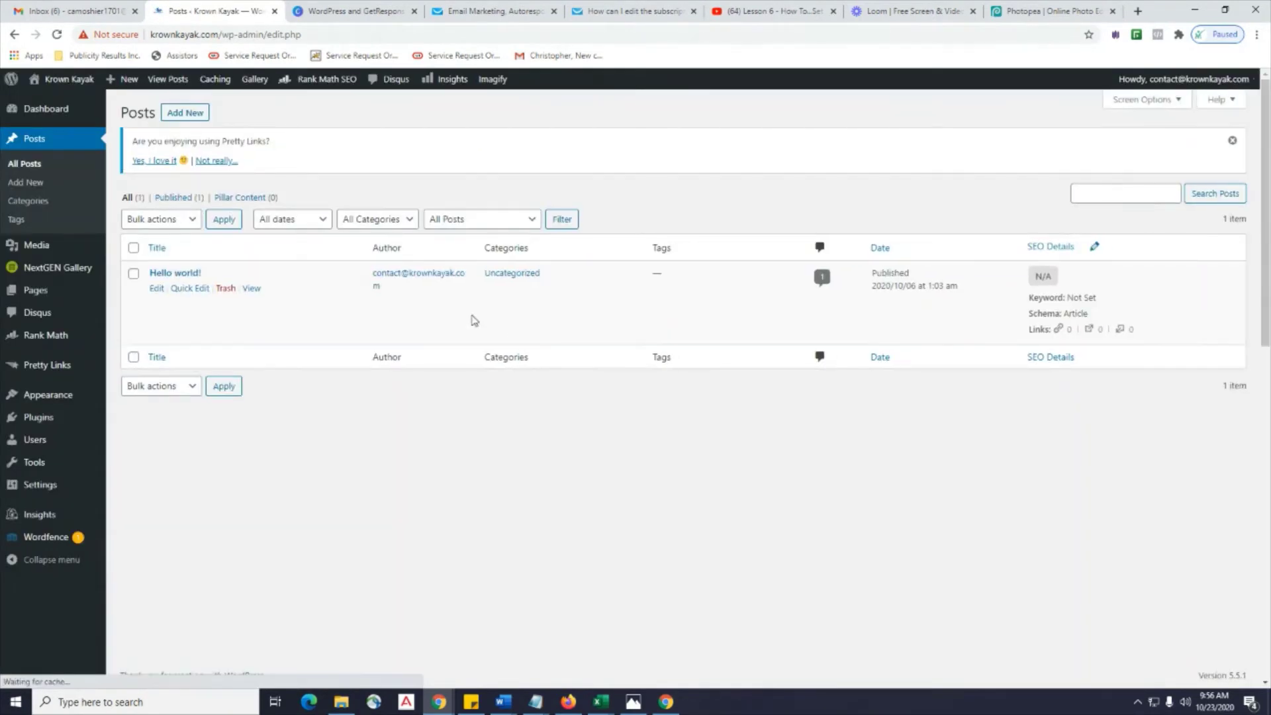
{"action": "left_click", "coordinate": [161, 290]}
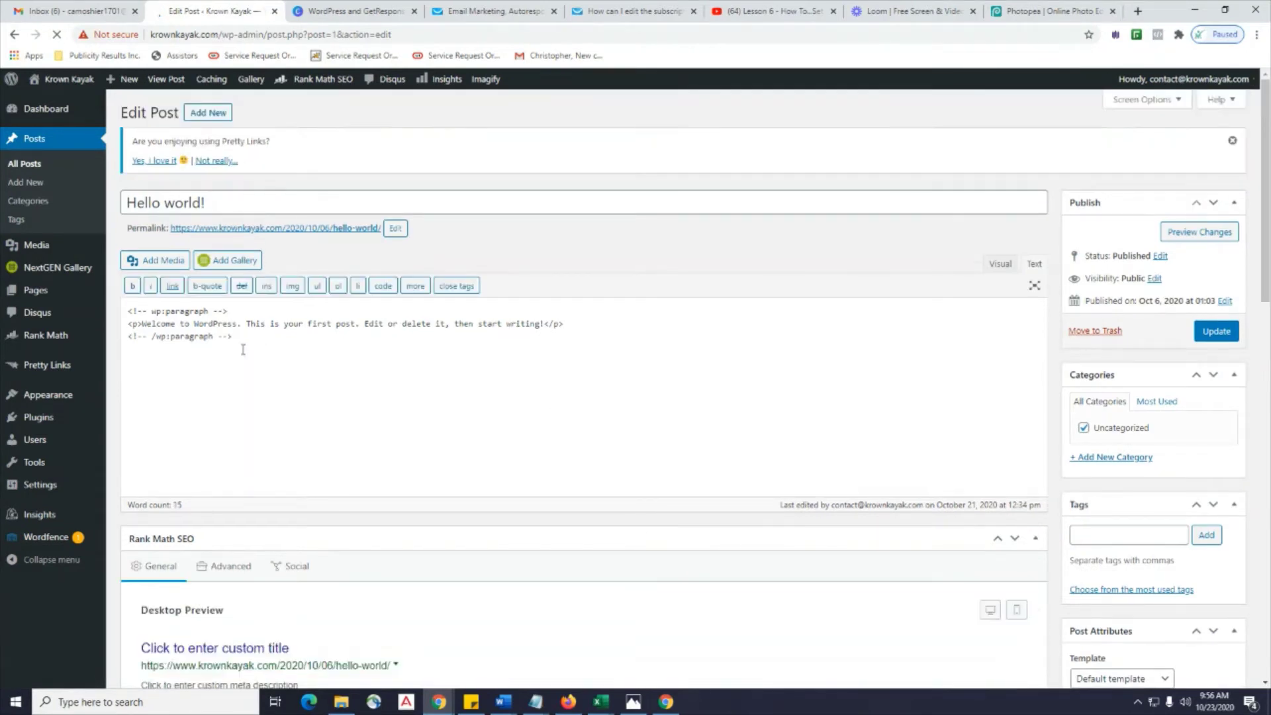
{"action": "left_click", "coordinate": [241, 347]}
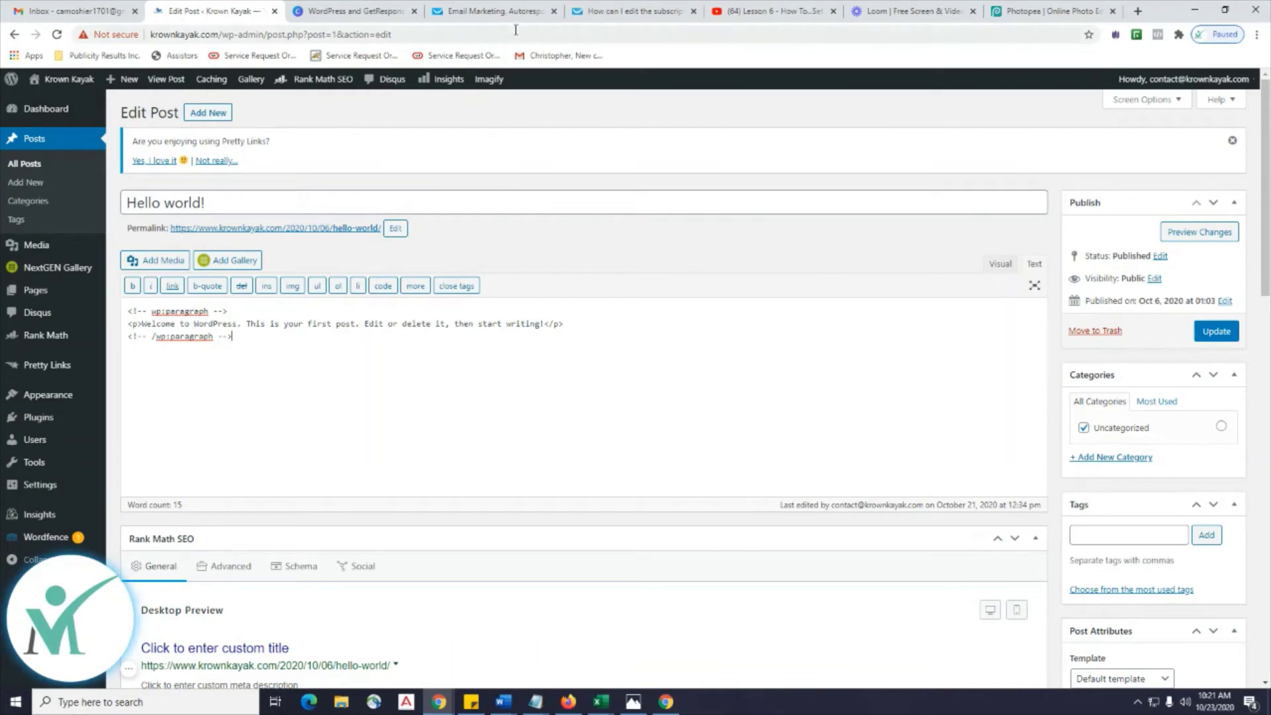
{"action": "left_click", "coordinate": [606, 20]}
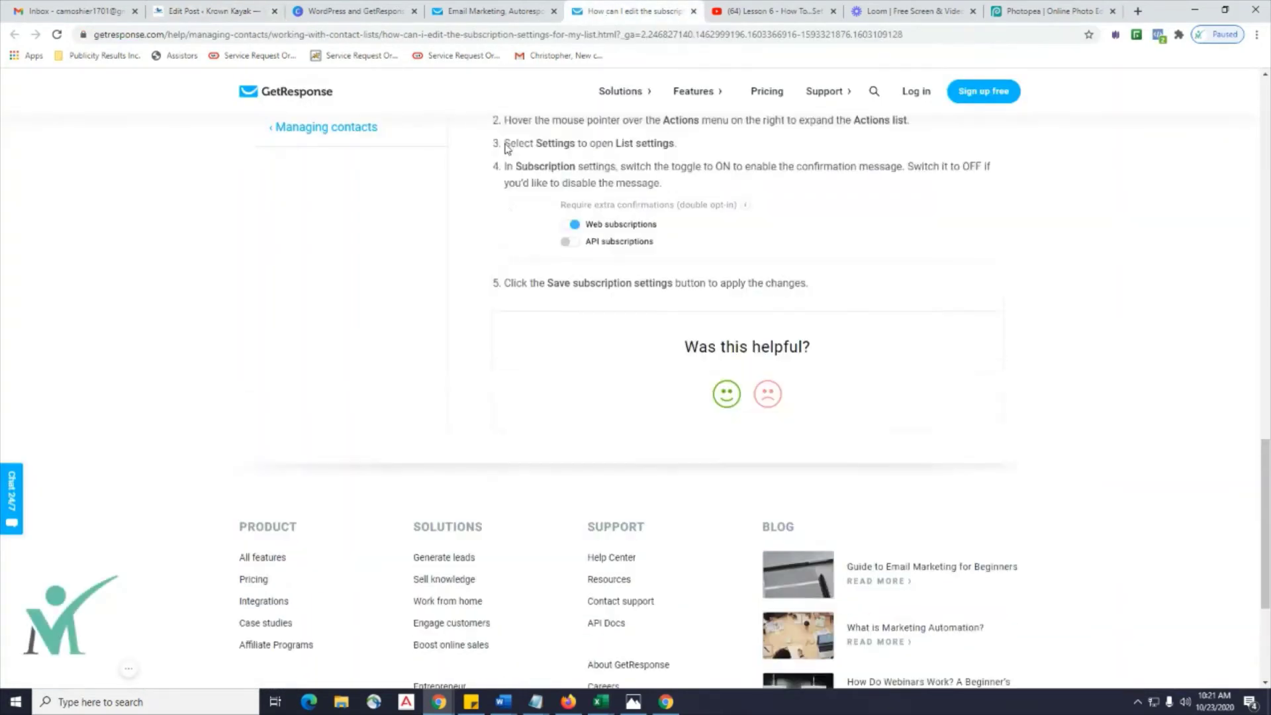
Copy the form's JavaScript embed code from the GetResponse publish page and return to WordPress.
{"action": "left_click", "coordinate": [693, 11]}
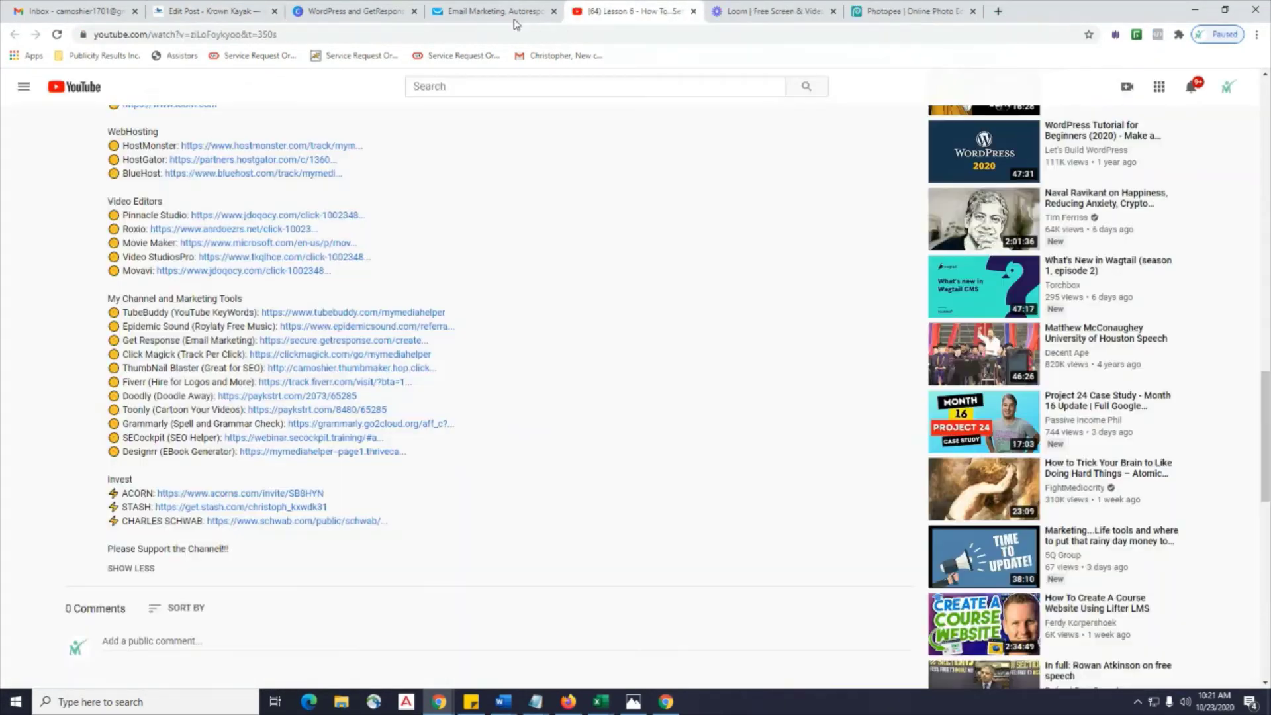
{"action": "left_click", "coordinate": [495, 20]}
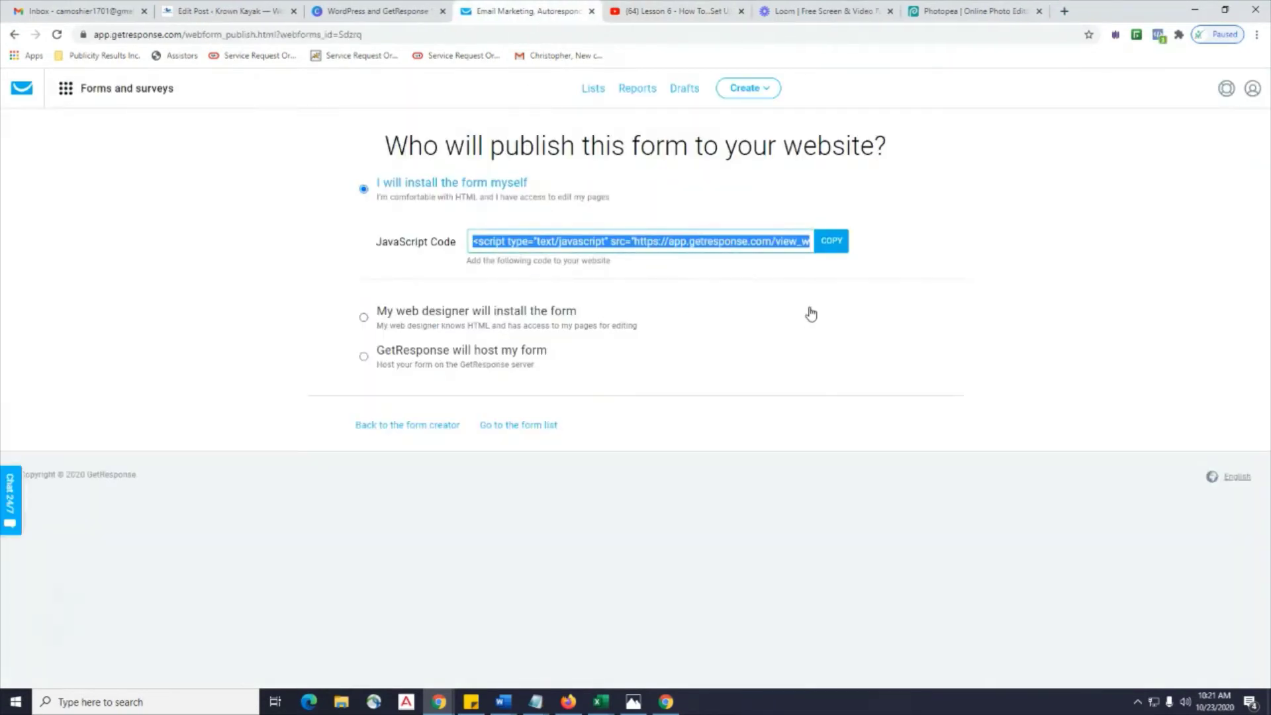
{"action": "left_click", "coordinate": [827, 244]}
{"action": "left_click", "coordinate": [827, 243]}
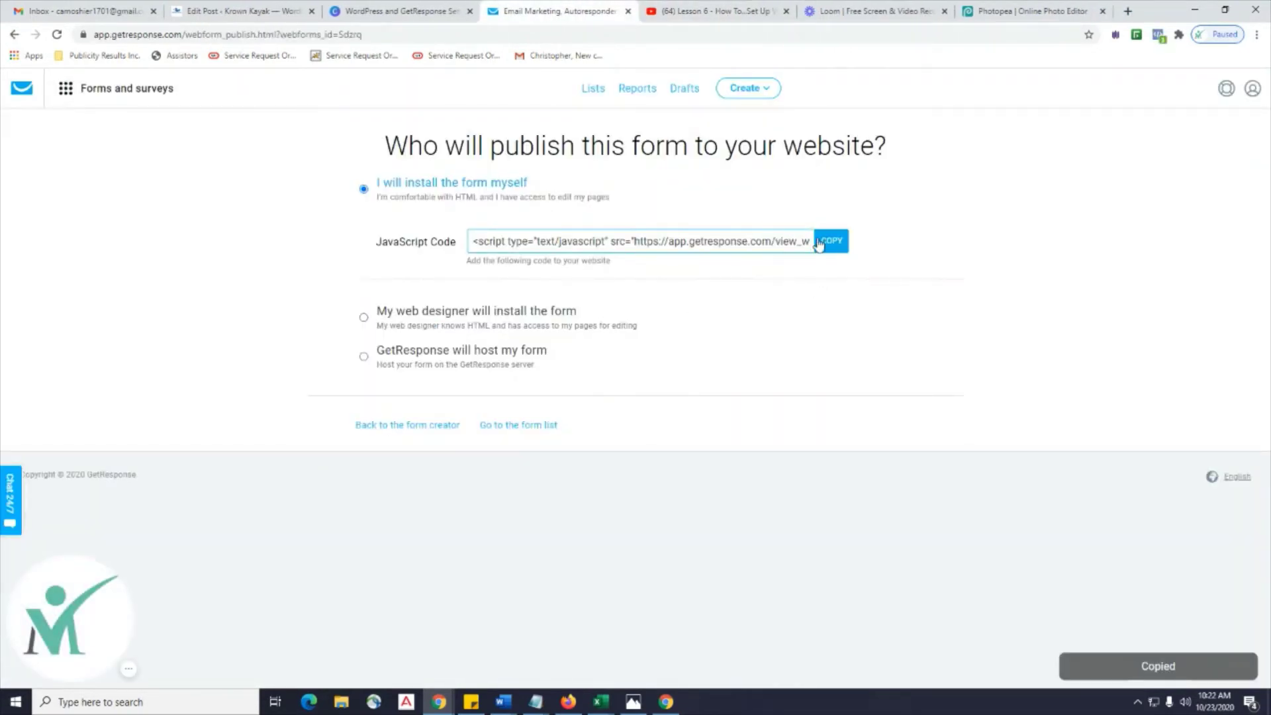
{"action": "left_click", "coordinate": [208, 14]}
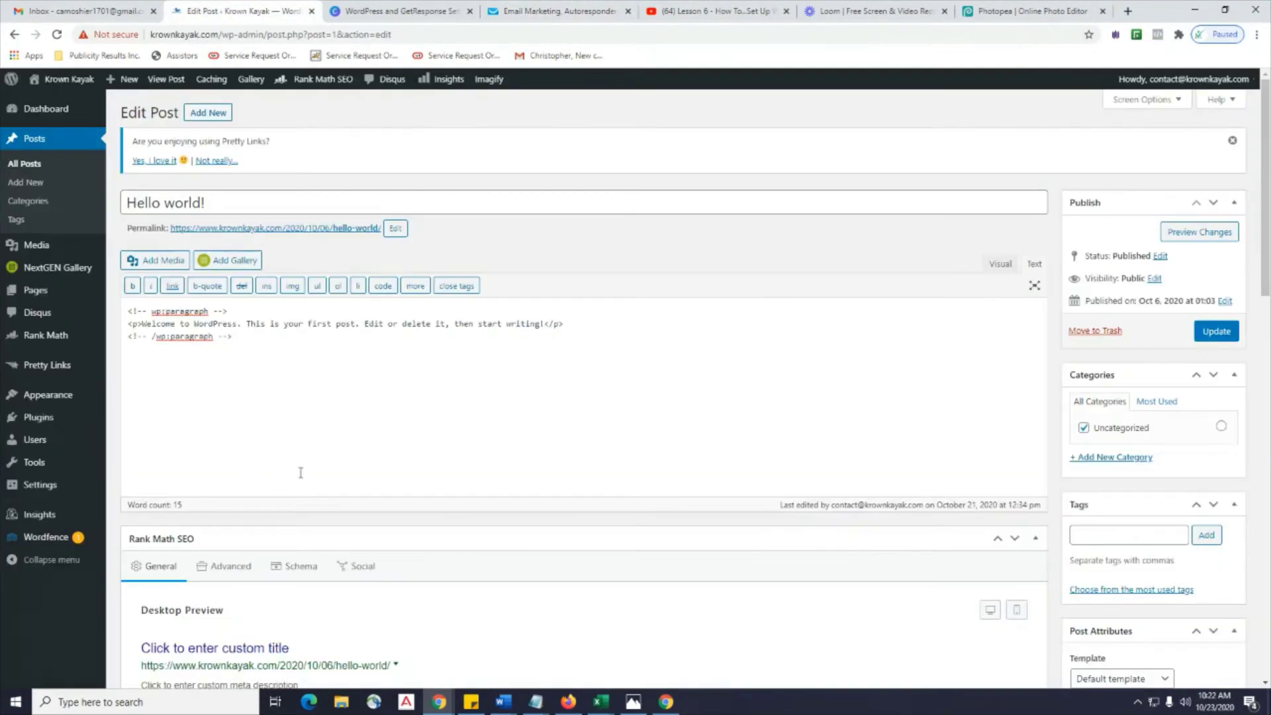
Add a new line below the post's paragraph and compare the Visual and Text views.
{"action": "left_click", "coordinate": [585, 317]}
{"action": "key", "text": "Return"}
{"action": "key", "text": "Return"}
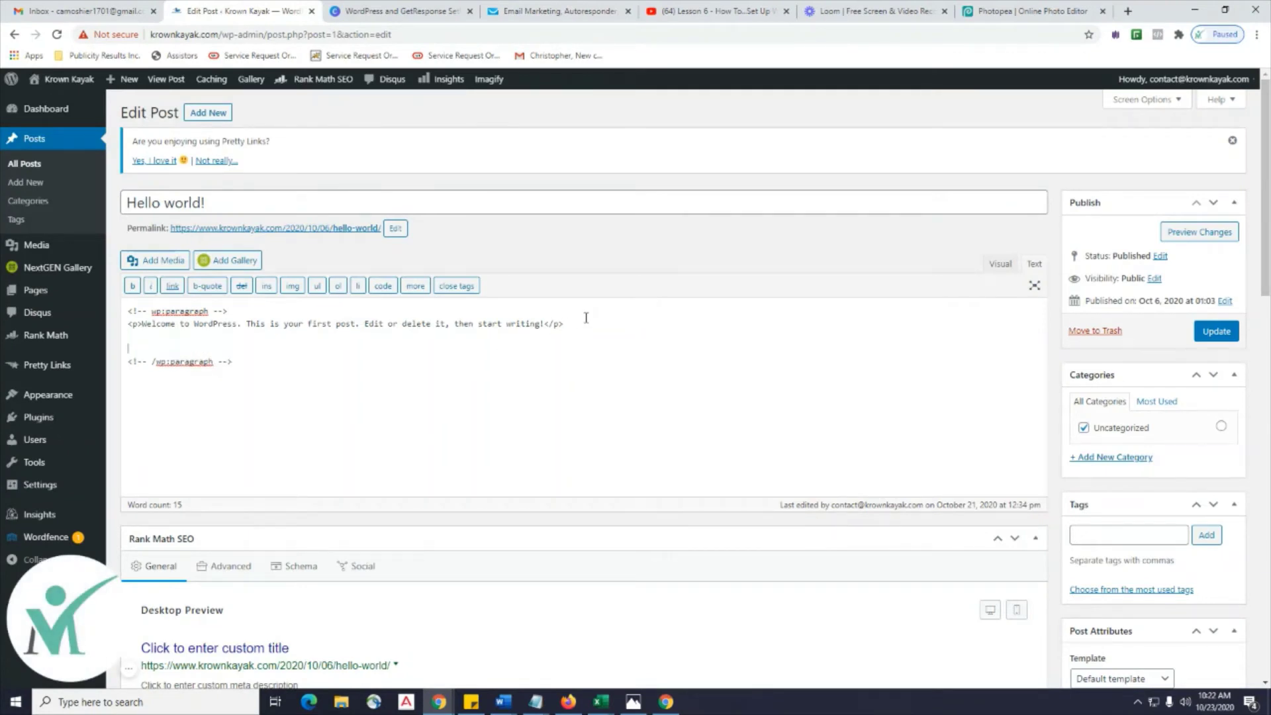
{"action": "key", "text": "BackSpace"}
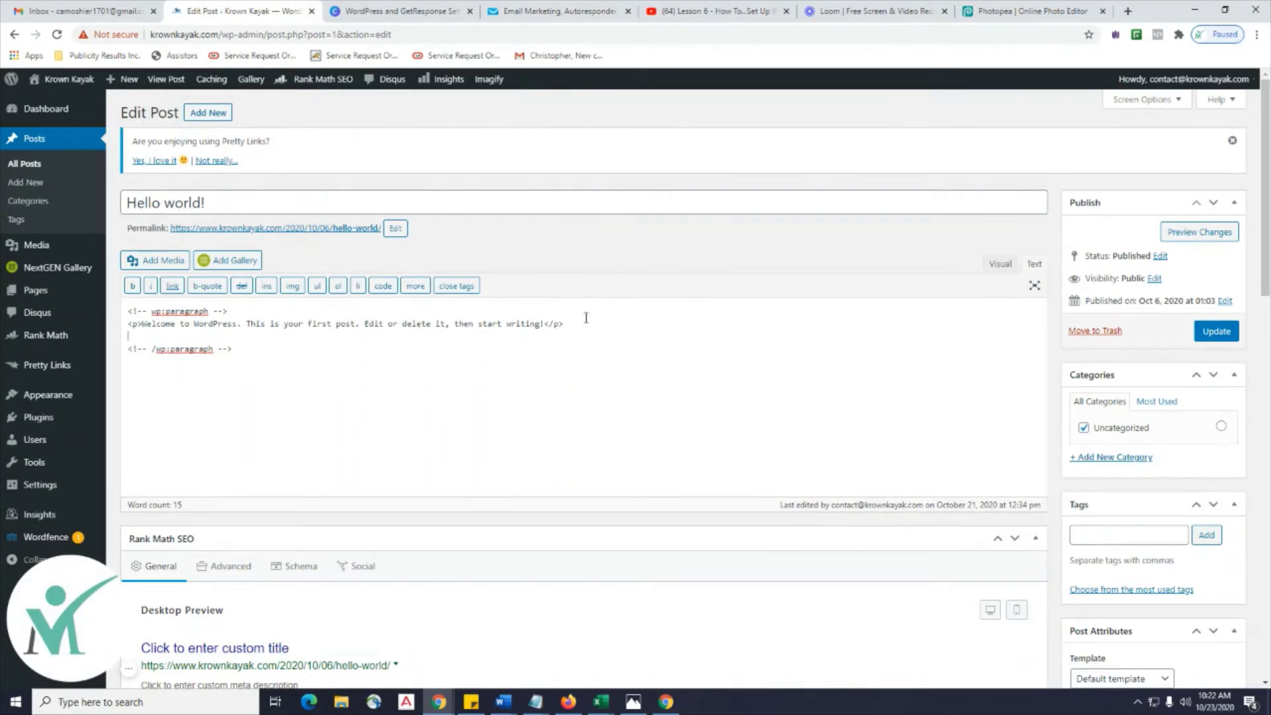
{"action": "key", "text": "BackSpace"}
{"action": "key", "text": "Return"}
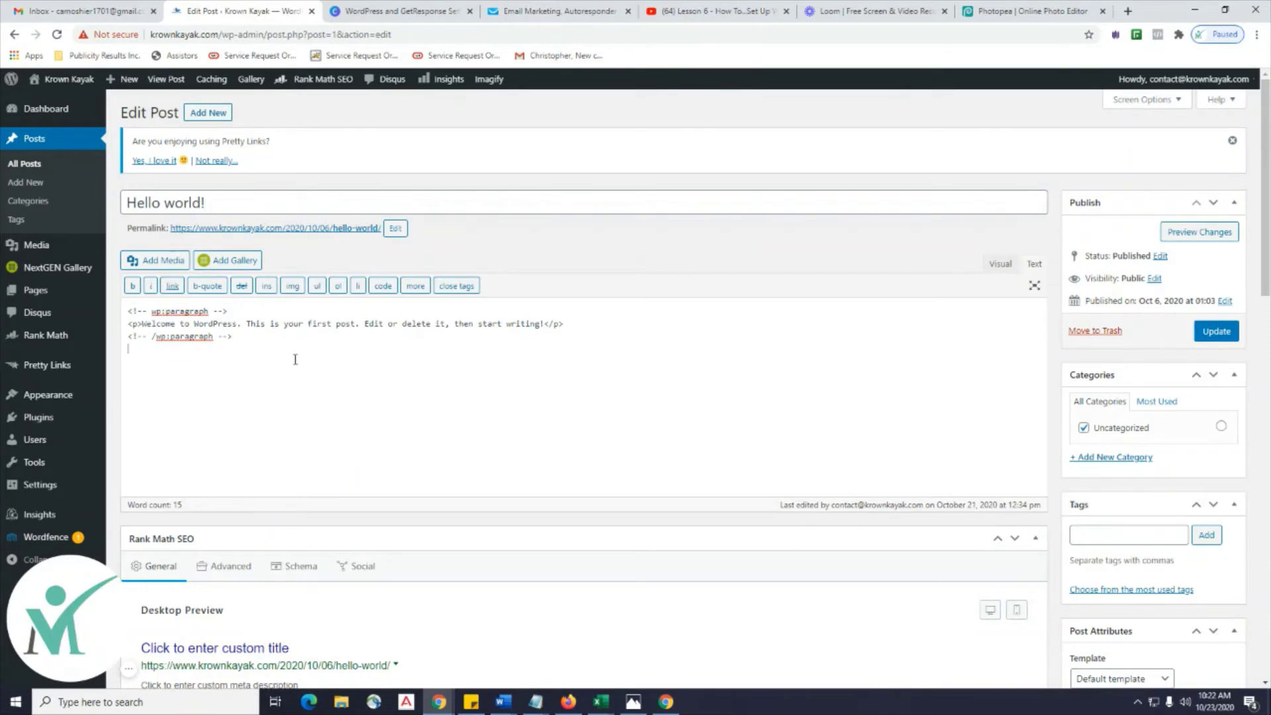
{"action": "left_click", "coordinate": [1000, 263]}
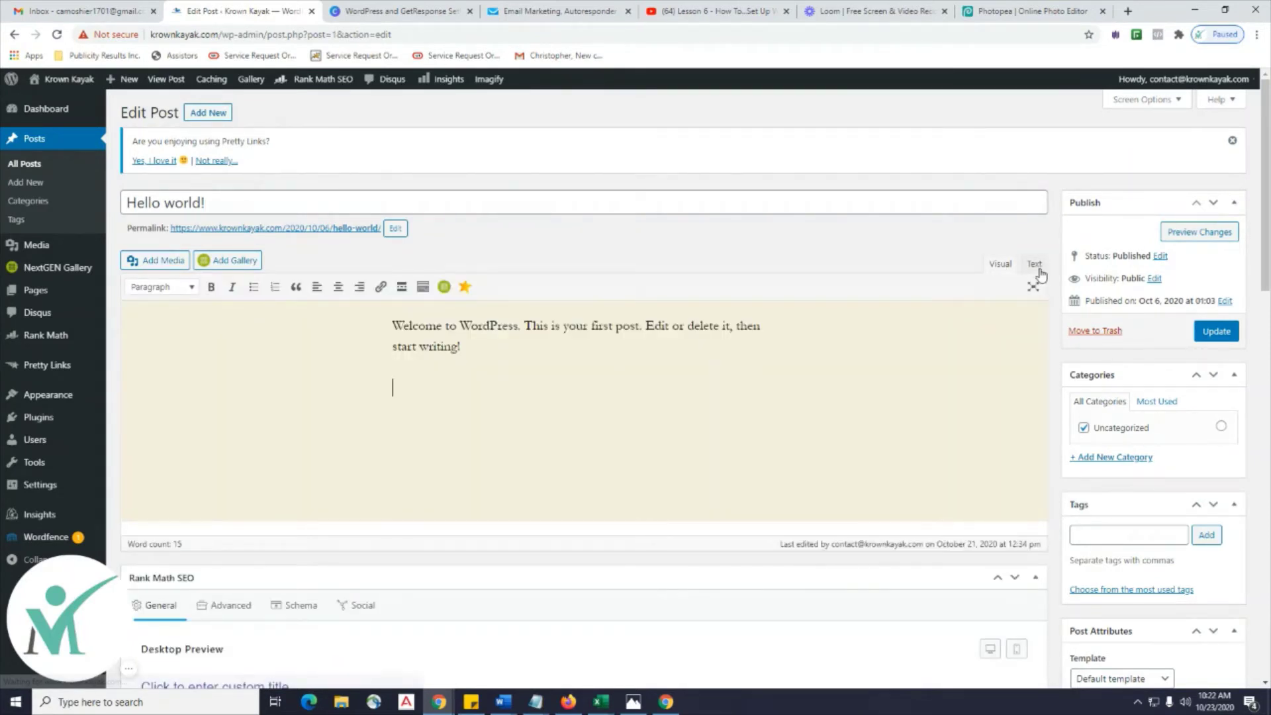
{"action": "left_click", "coordinate": [1035, 267]}
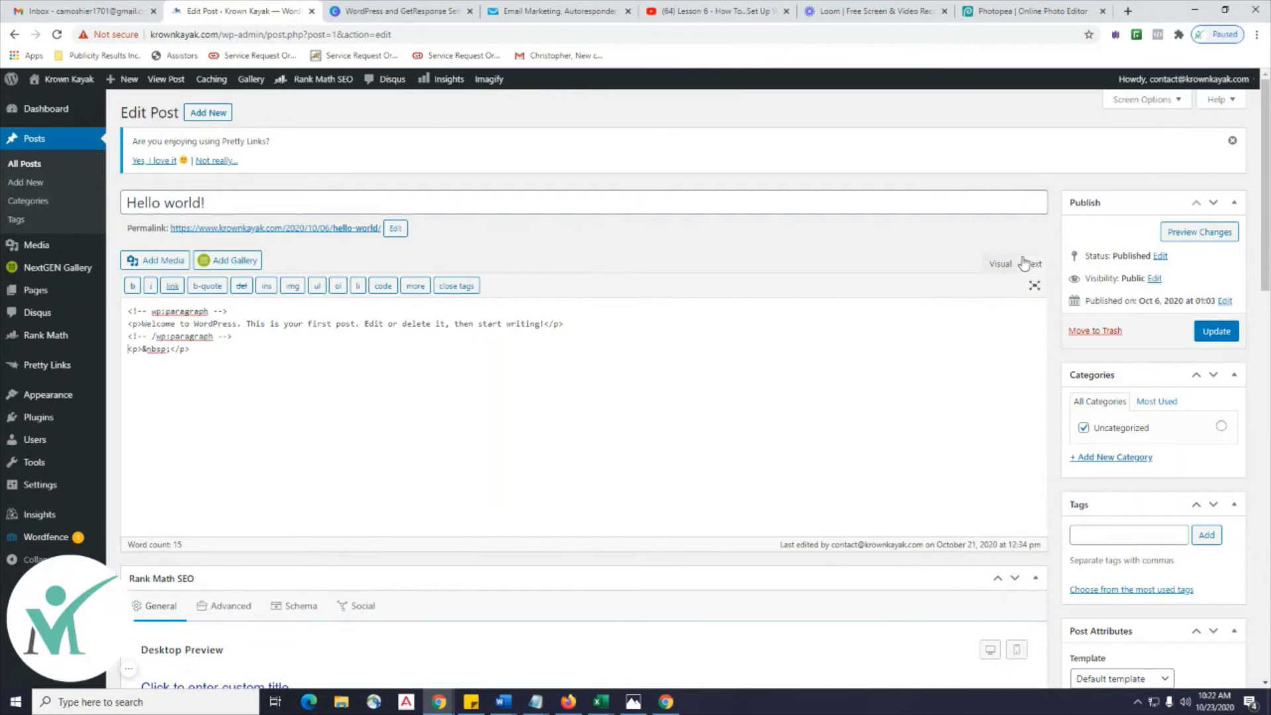
{"action": "left_click", "coordinate": [1001, 265]}
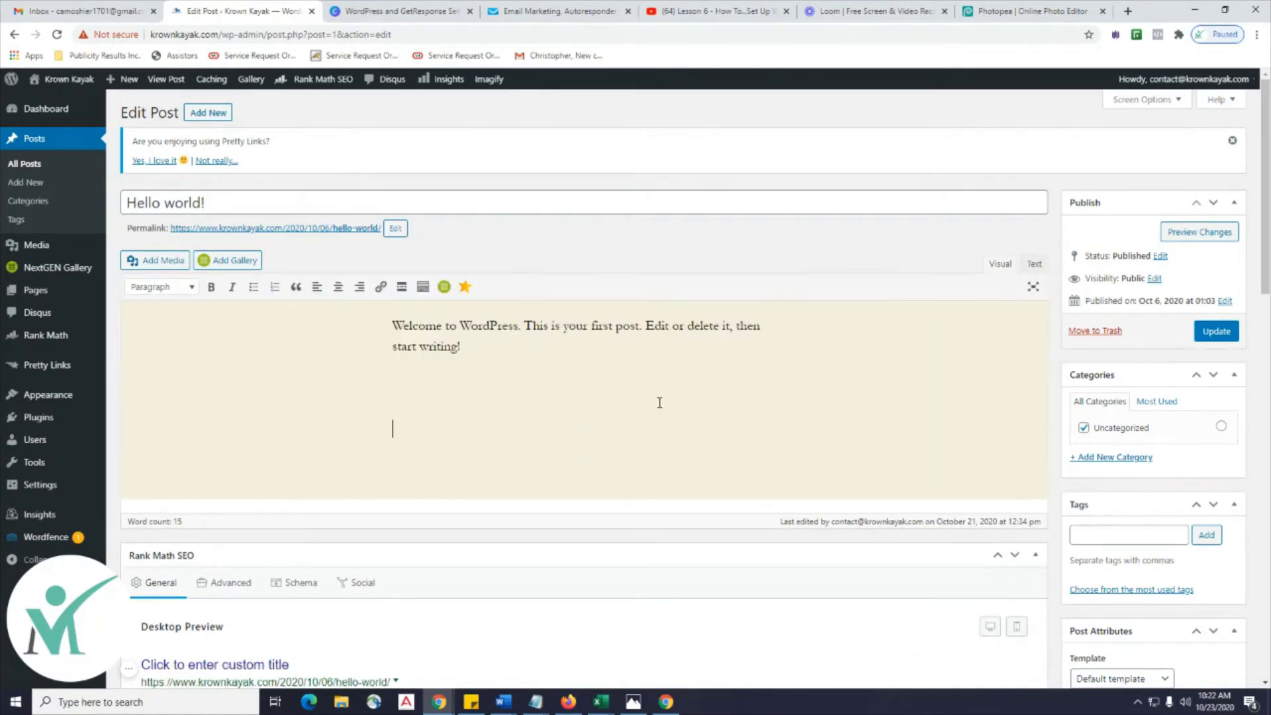
Paste the embed code as raw HTML in the Text view and update the post.
{"action": "key", "text": "ctrl+v"}
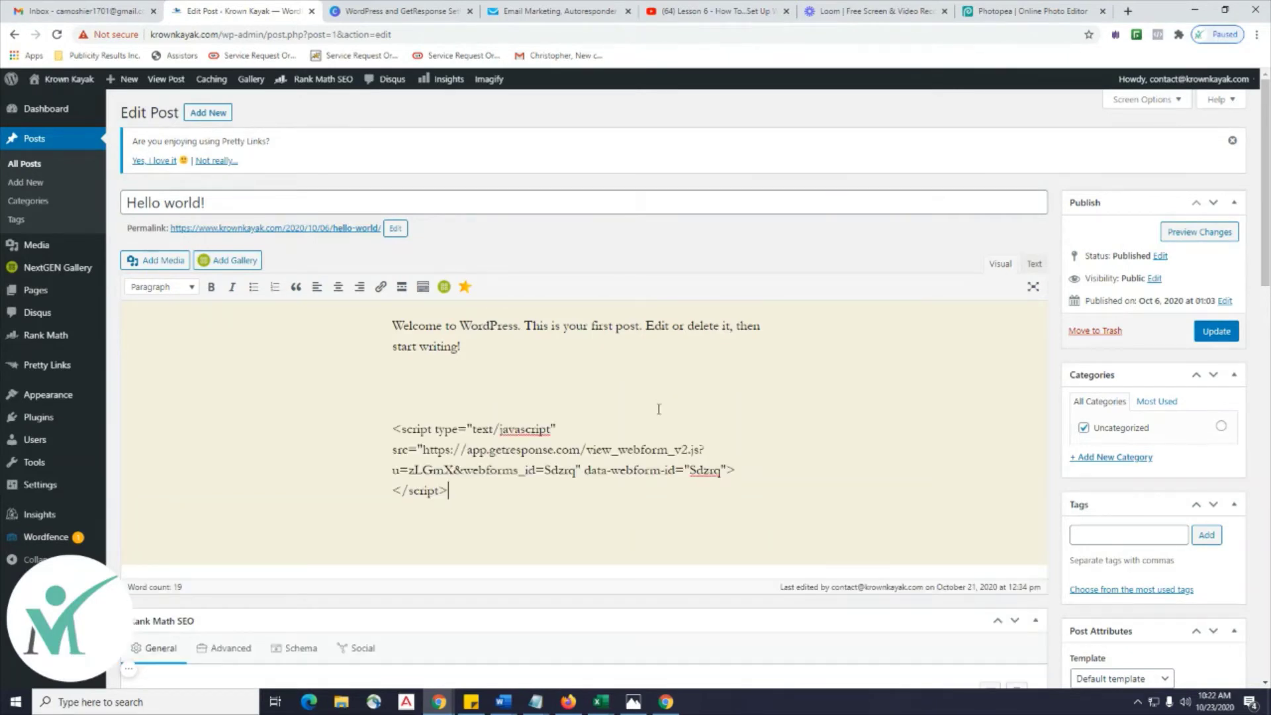
{"action": "left_click", "coordinate": [1033, 264]}
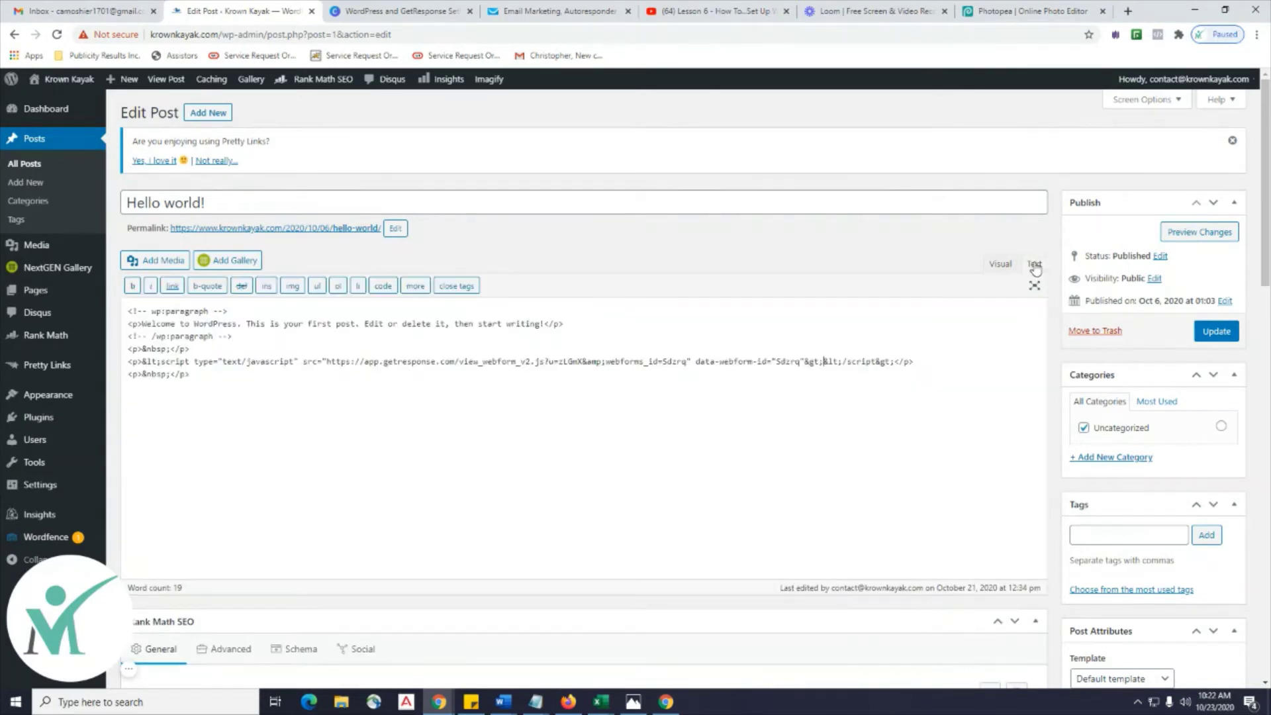
{"action": "left_click_drag", "start_coordinate": [229, 374], "coordinate": [126, 352]}
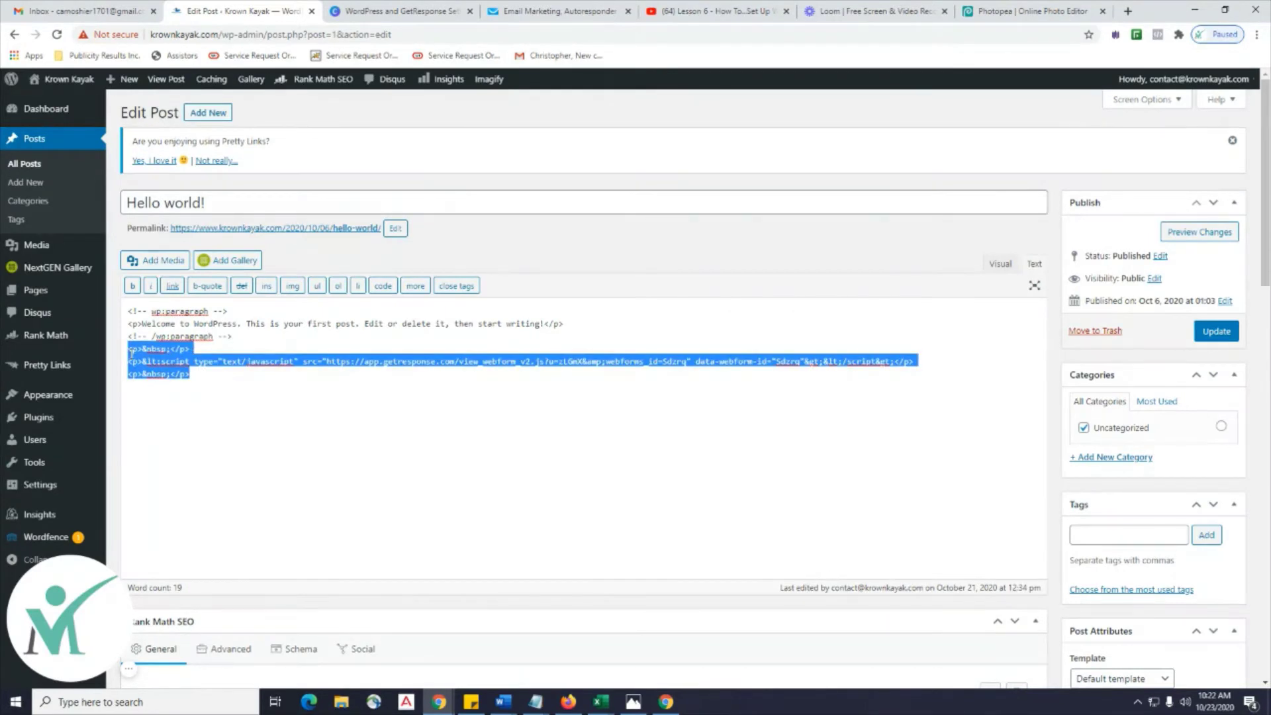
{"action": "key", "text": "BackSpace"}
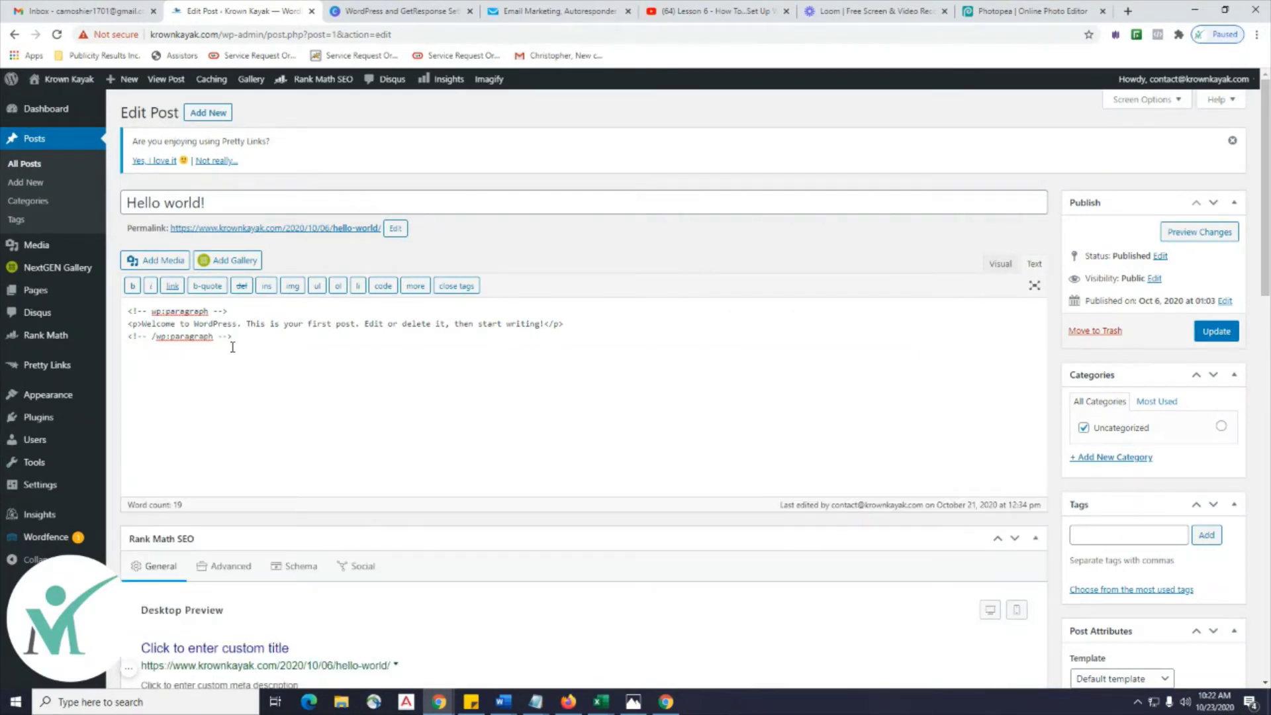
{"action": "key", "text": "ctrl+v"}
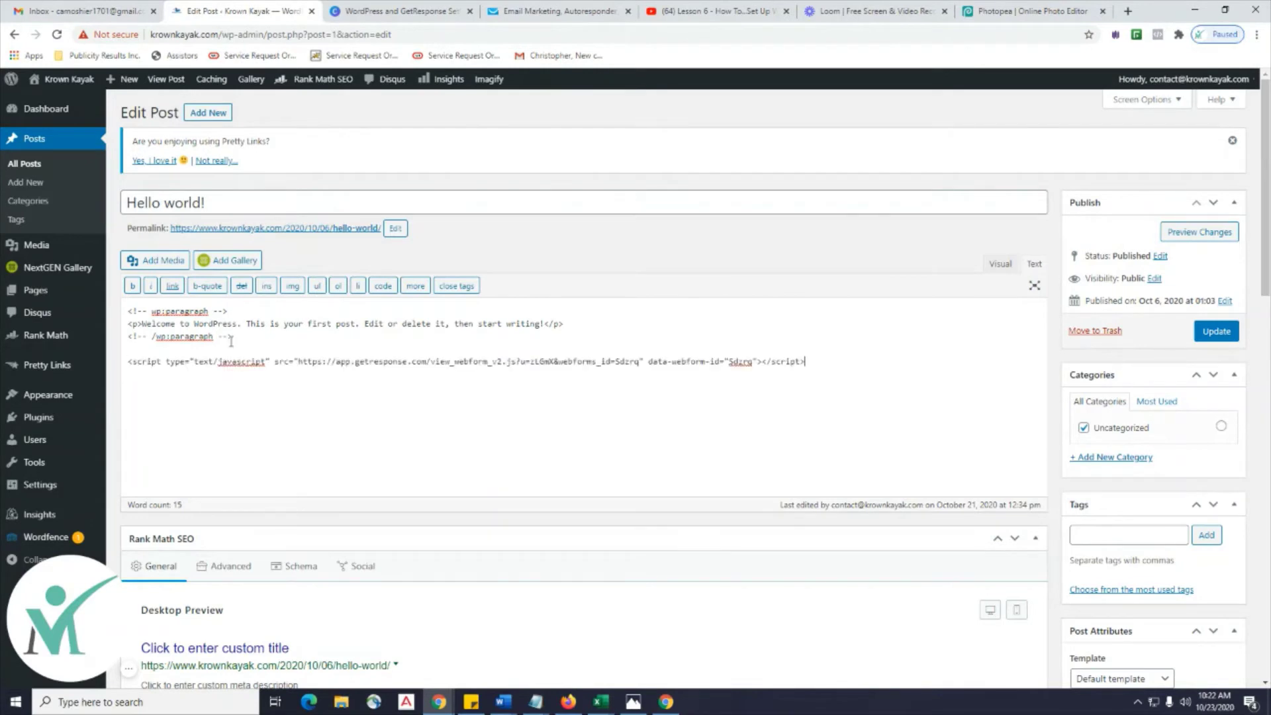
{"action": "left_click", "coordinate": [1216, 331]}
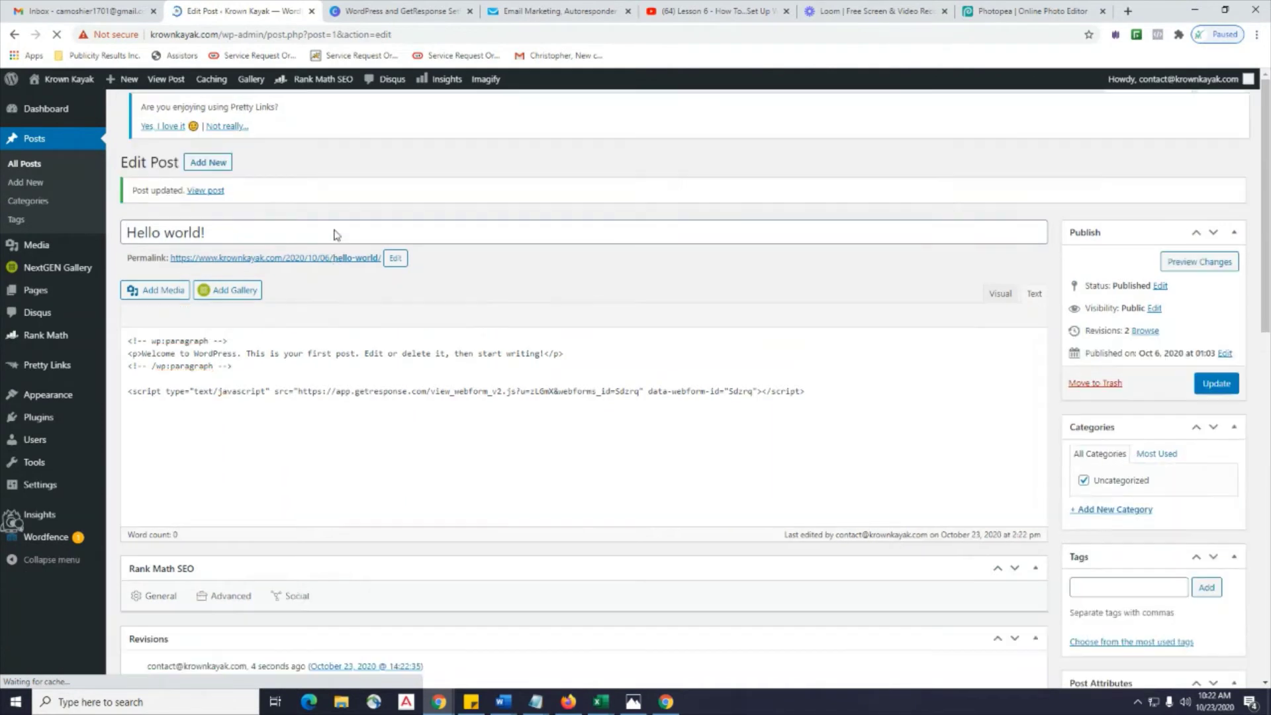
Open the Hello world! post's public page in a new tab and scroll to the form.
{"action": "right_click", "coordinate": [343, 266]}
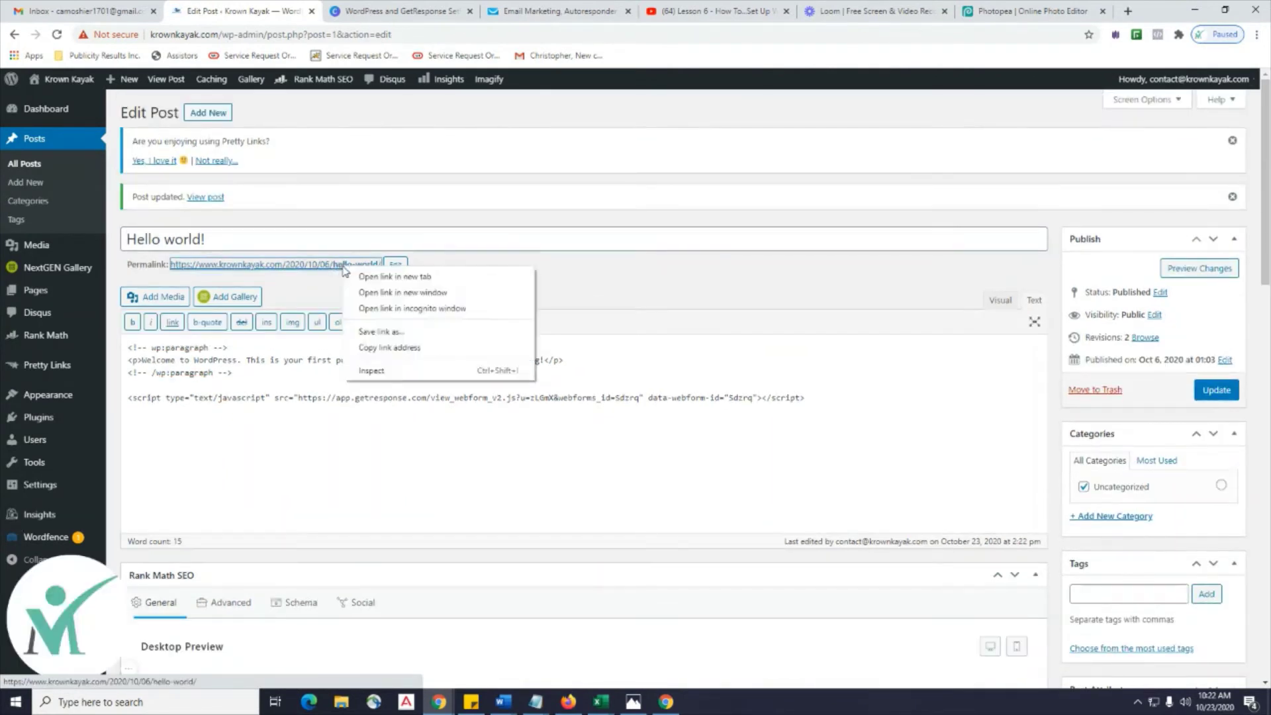
{"action": "left_click", "coordinate": [374, 276]}
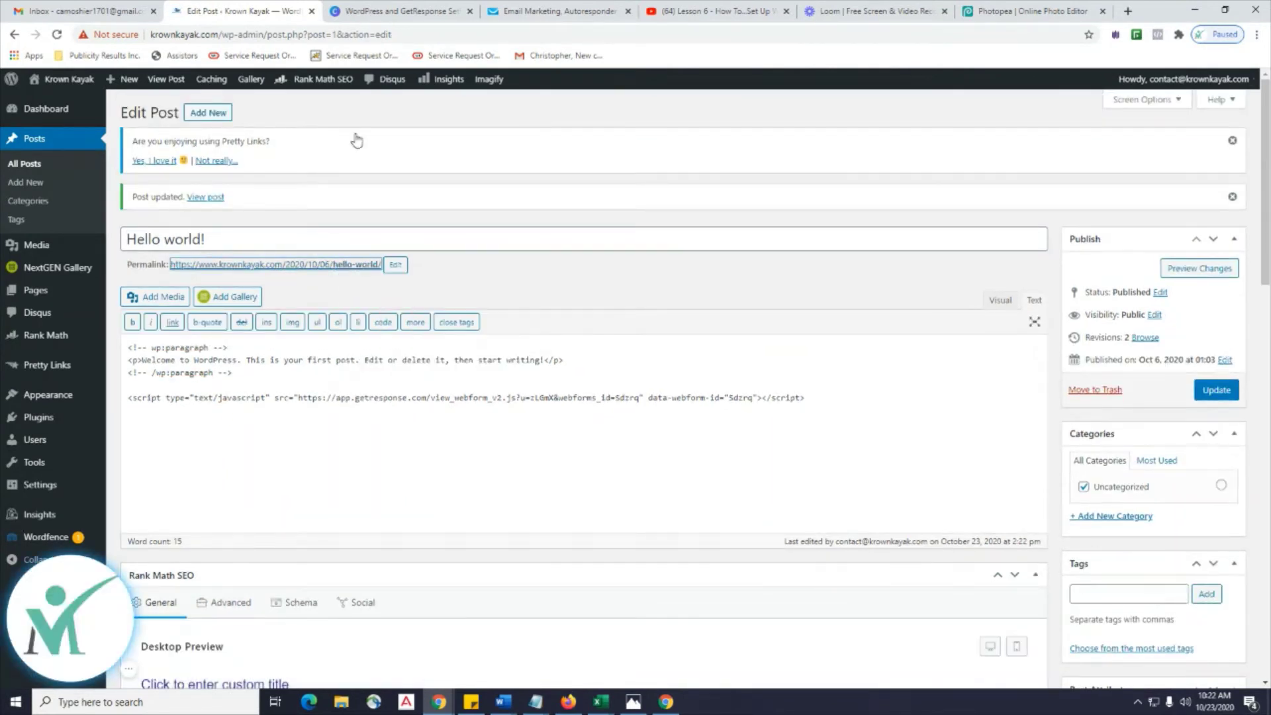
{"action": "left_click", "coordinate": [332, 12]}
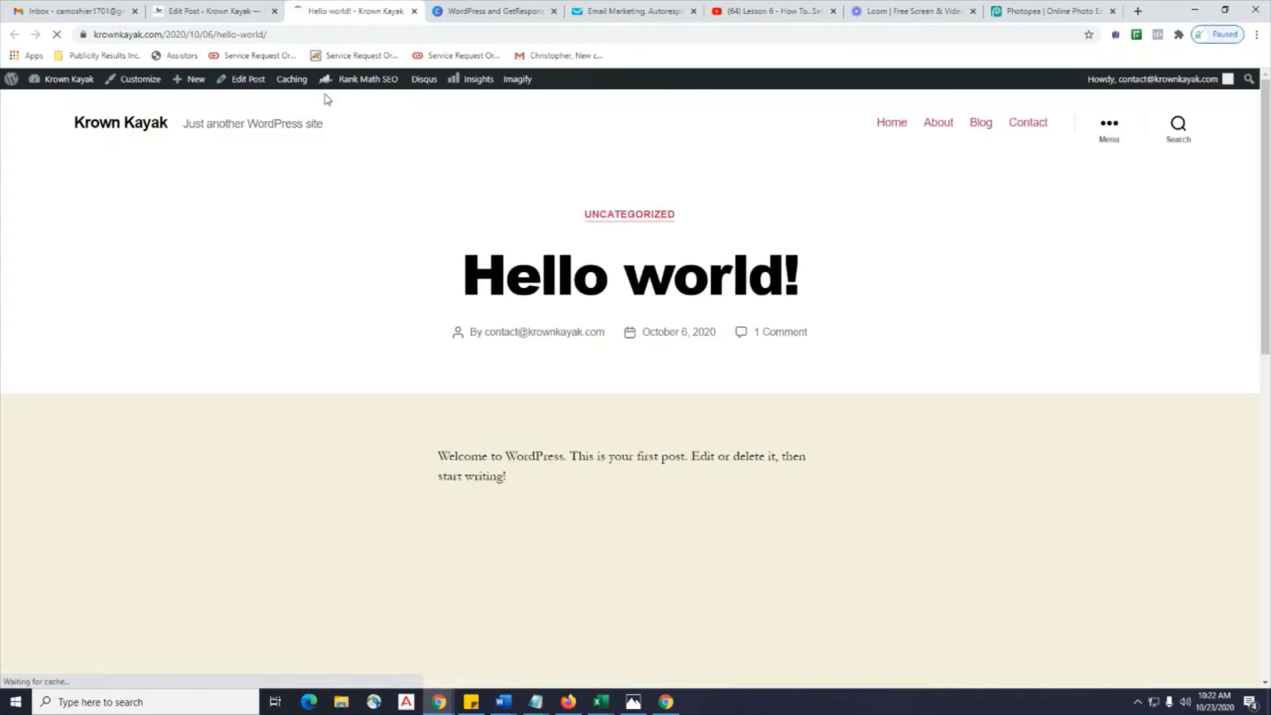
{"action": "scroll", "coordinate": [372, 266], "scroll_direction": "down", "scroll_amount": 3}
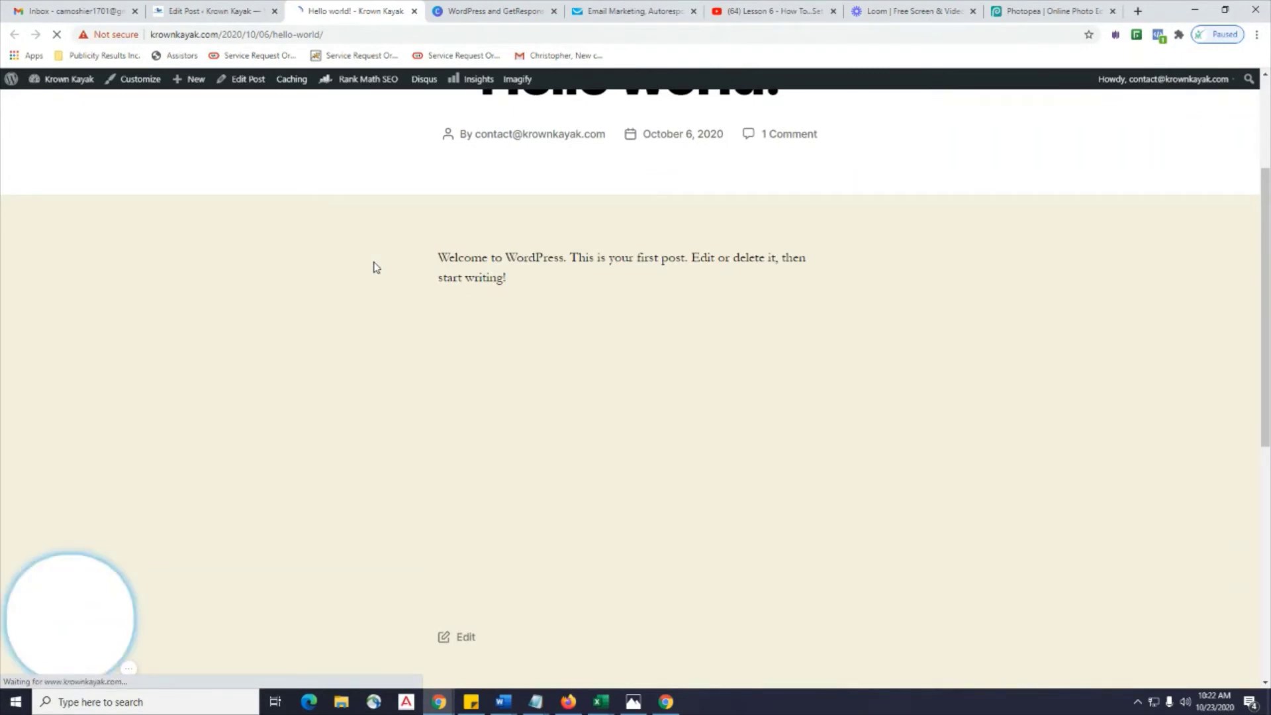
{"action": "scroll", "coordinate": [374, 267], "scroll_direction": "down", "scroll_amount": 1}
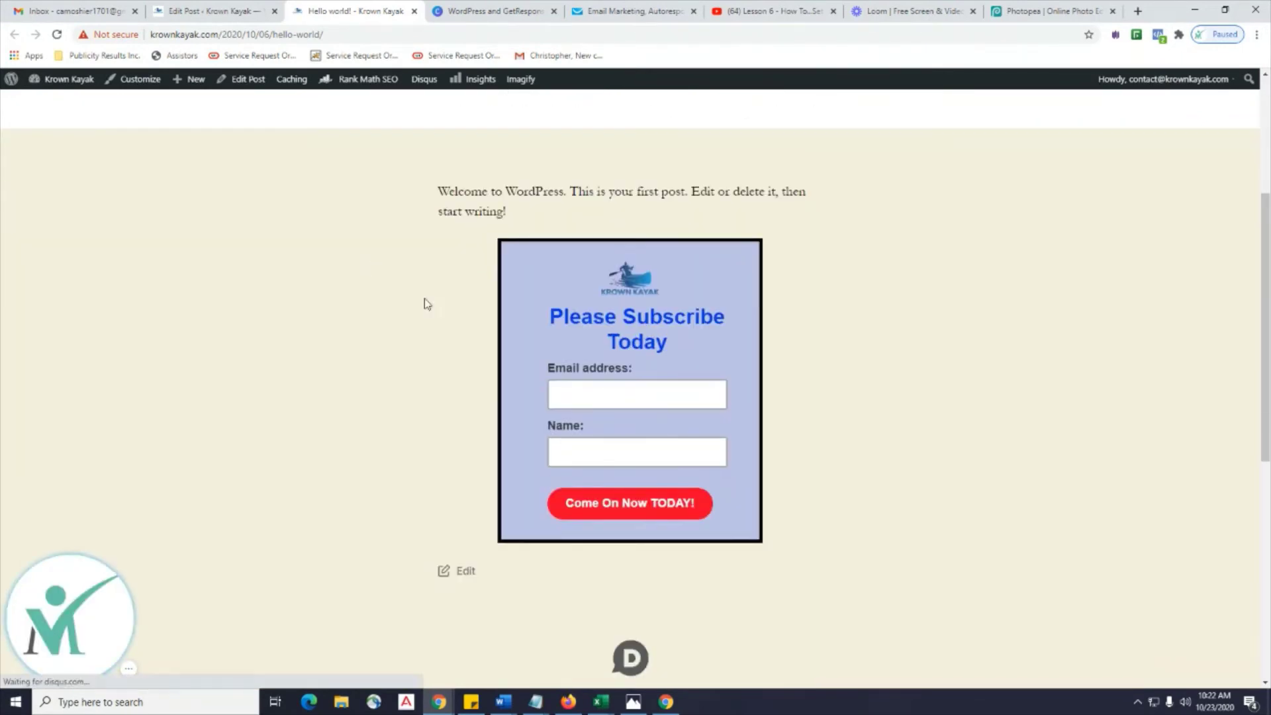
Submit a test sign-up with a subscriber e-mail address and name.
{"action": "left_click", "coordinate": [629, 395]}
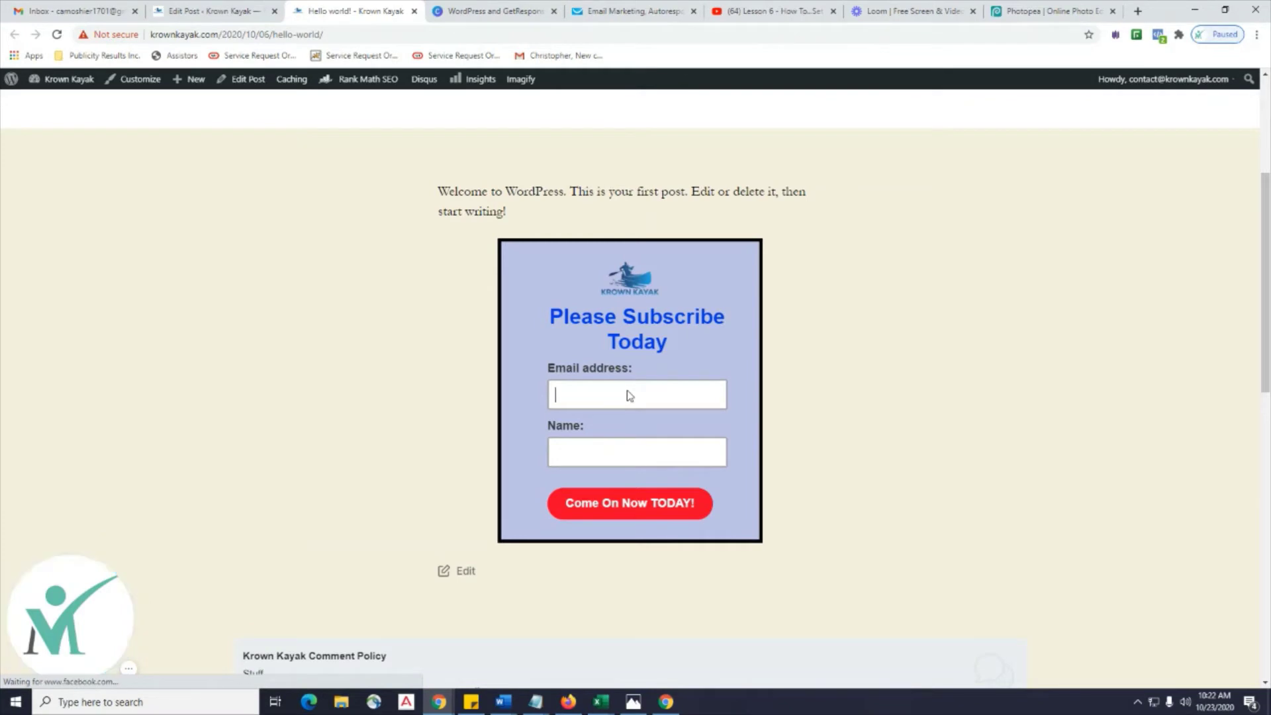
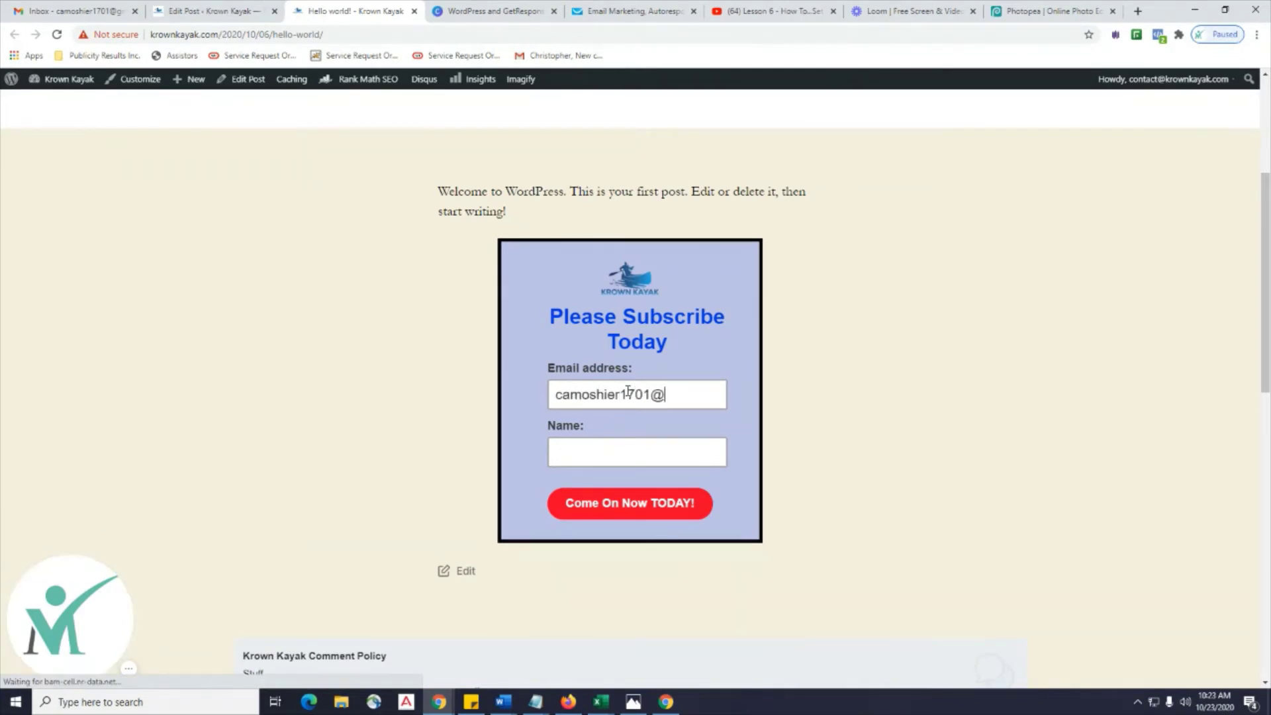
{"action": "key", "text": "Tab"}
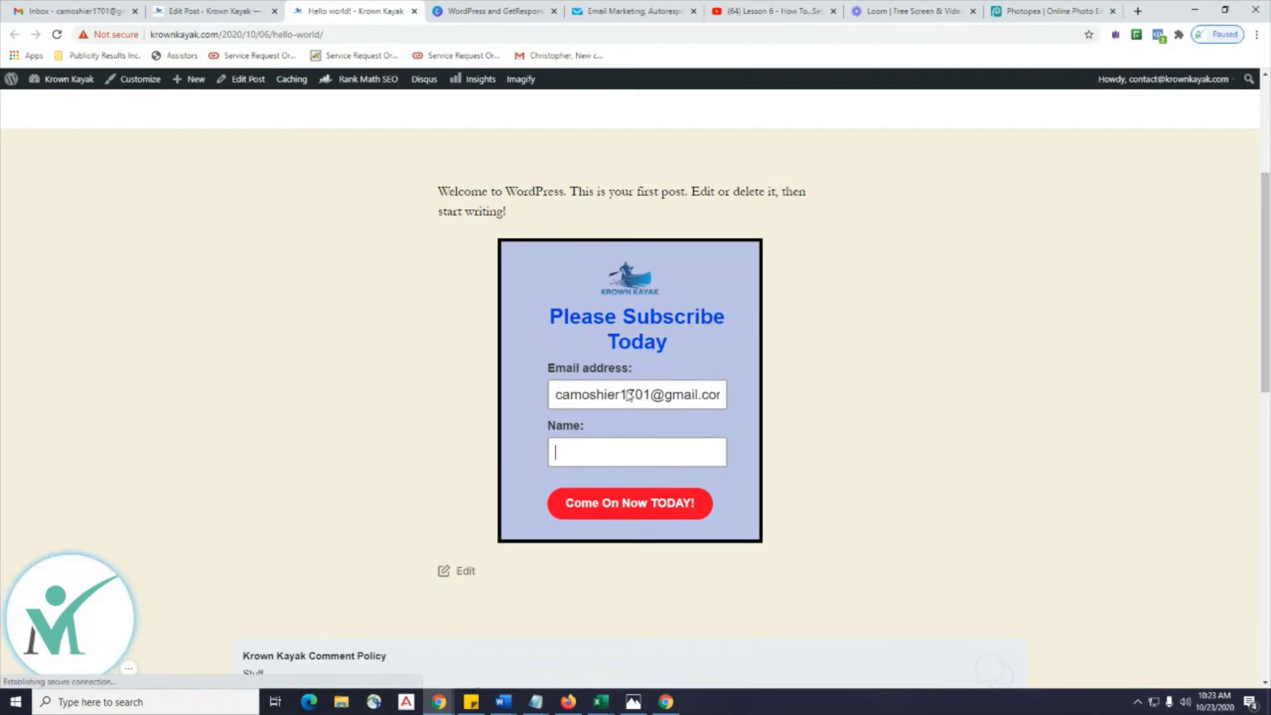
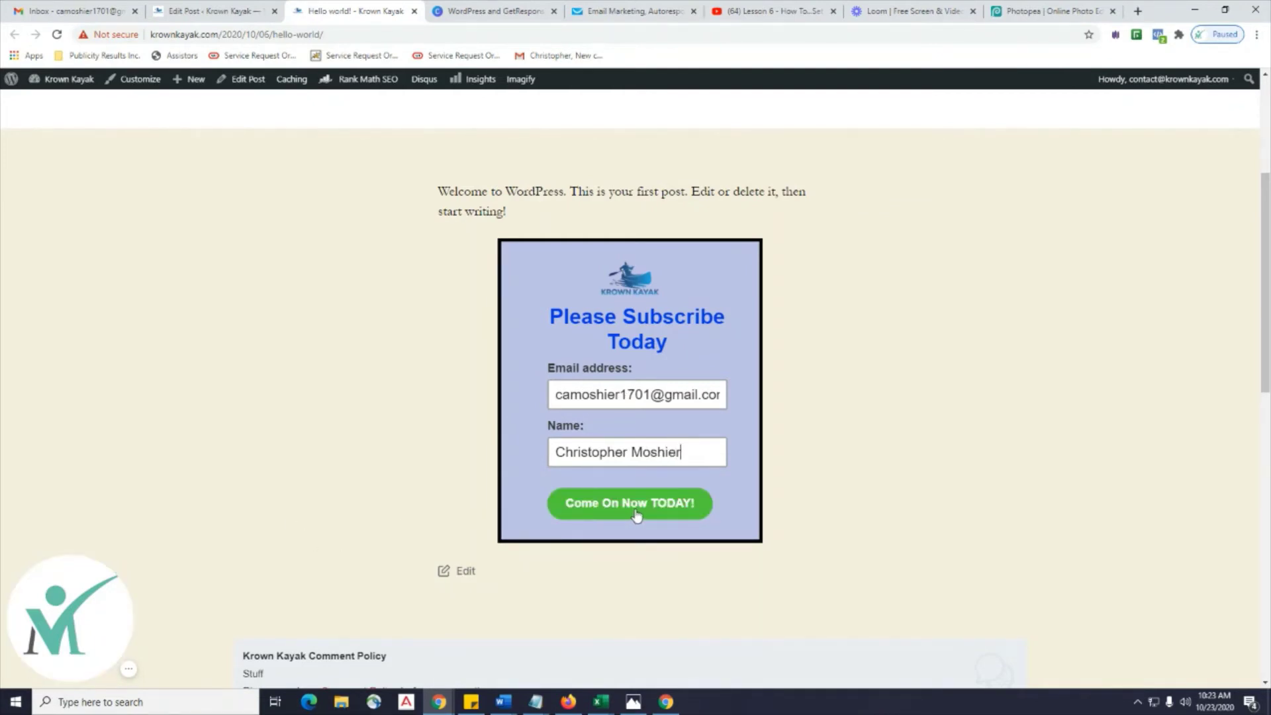
{"action": "left_click", "coordinate": [636, 511]}
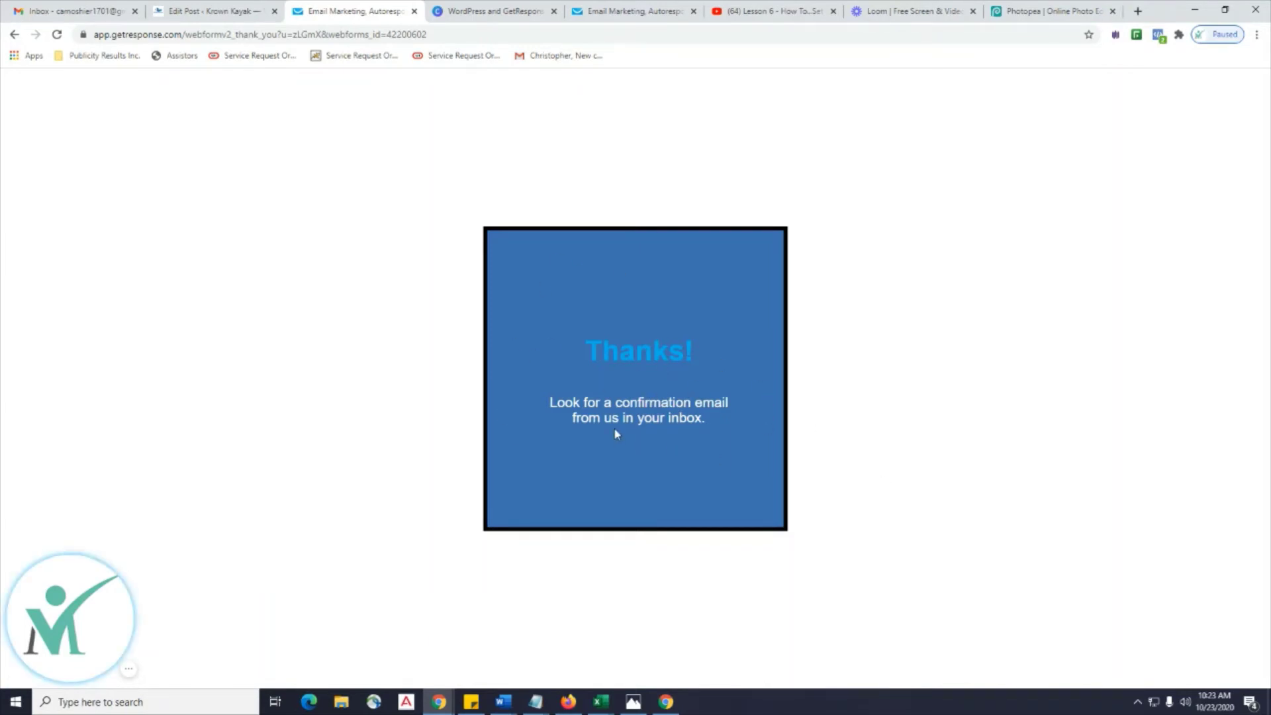
Switch back through the tabs to the GetResponse form publish page.
{"action": "left_click", "coordinate": [205, 11]}
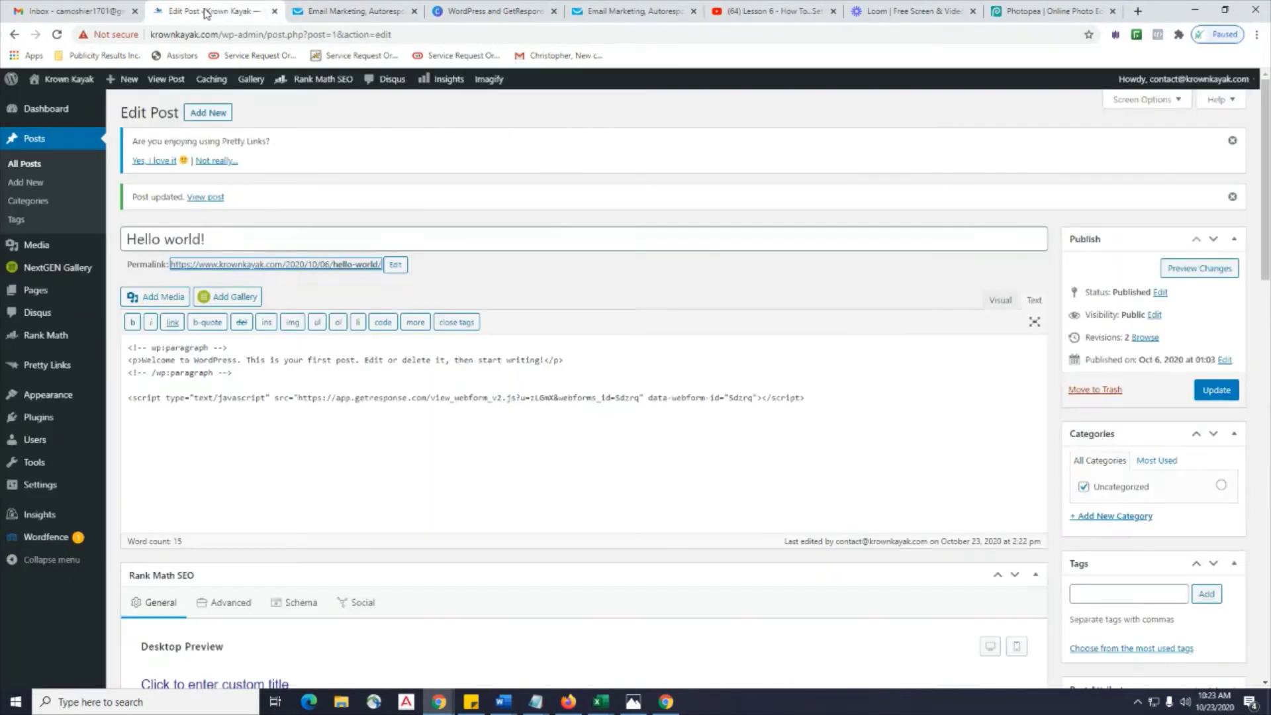
{"action": "left_click", "coordinate": [335, 13]}
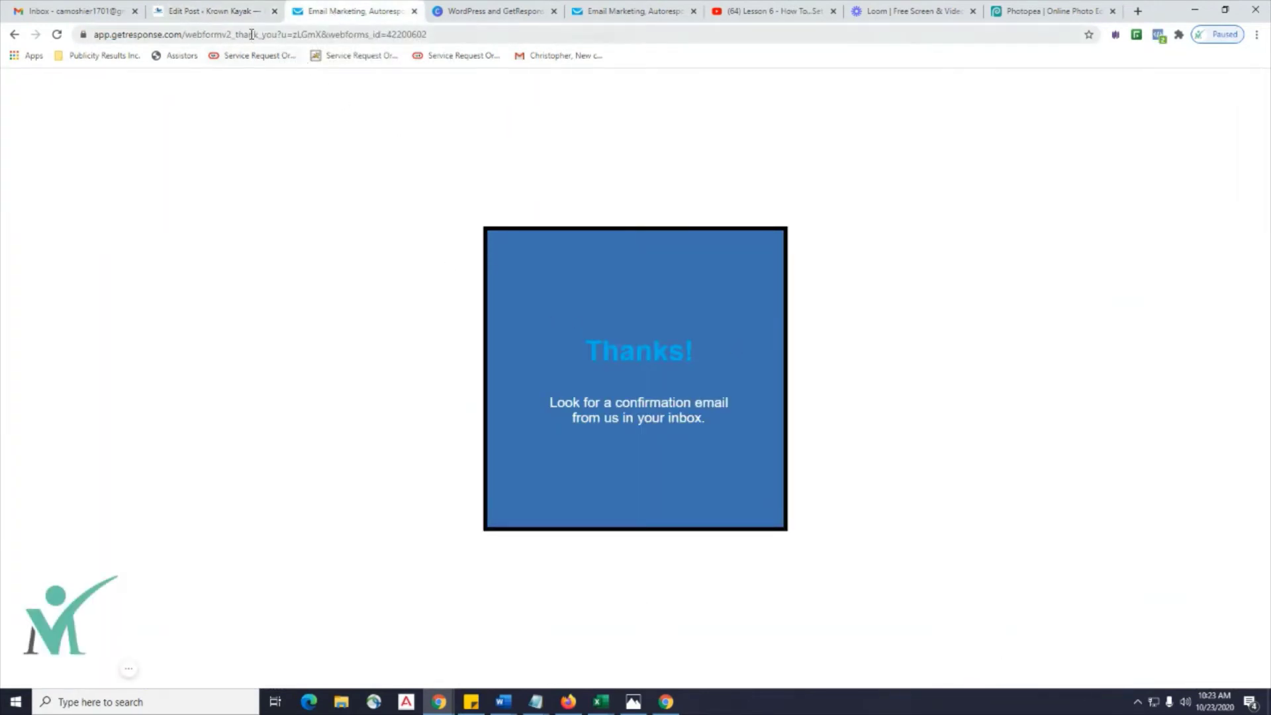
{"action": "left_click", "coordinate": [215, 13]}
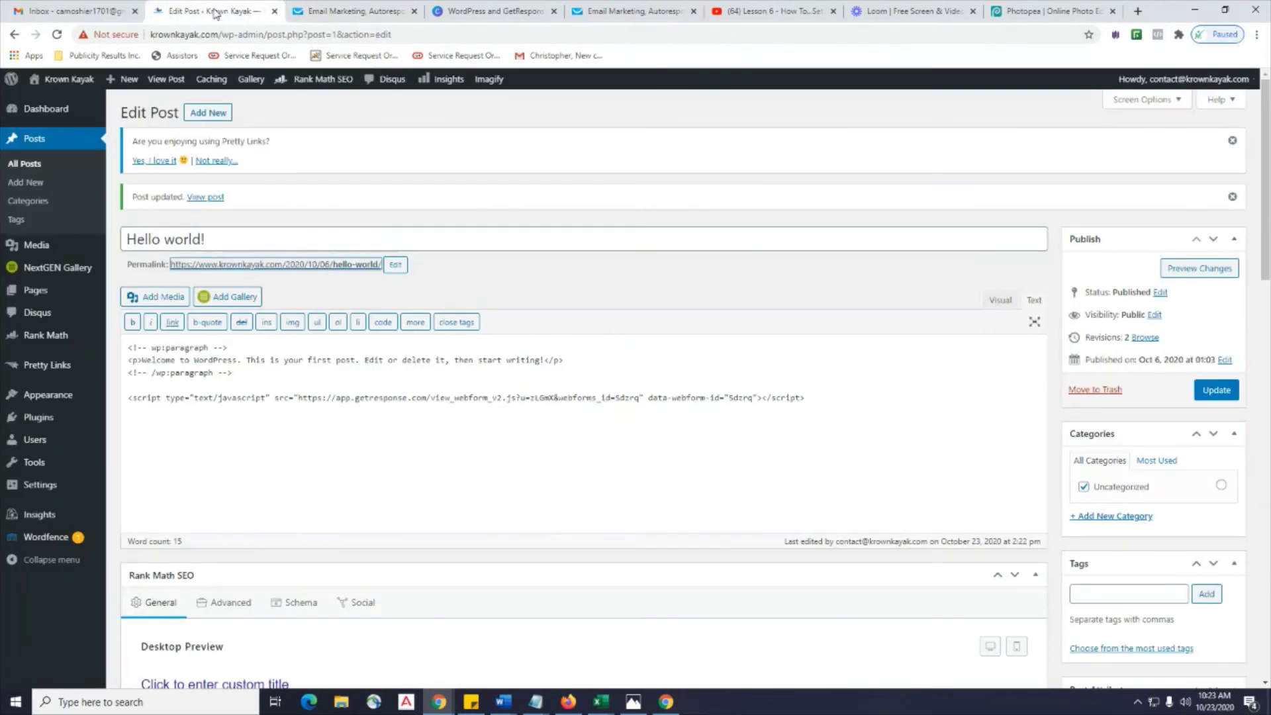
{"action": "left_click", "coordinate": [594, 15]}
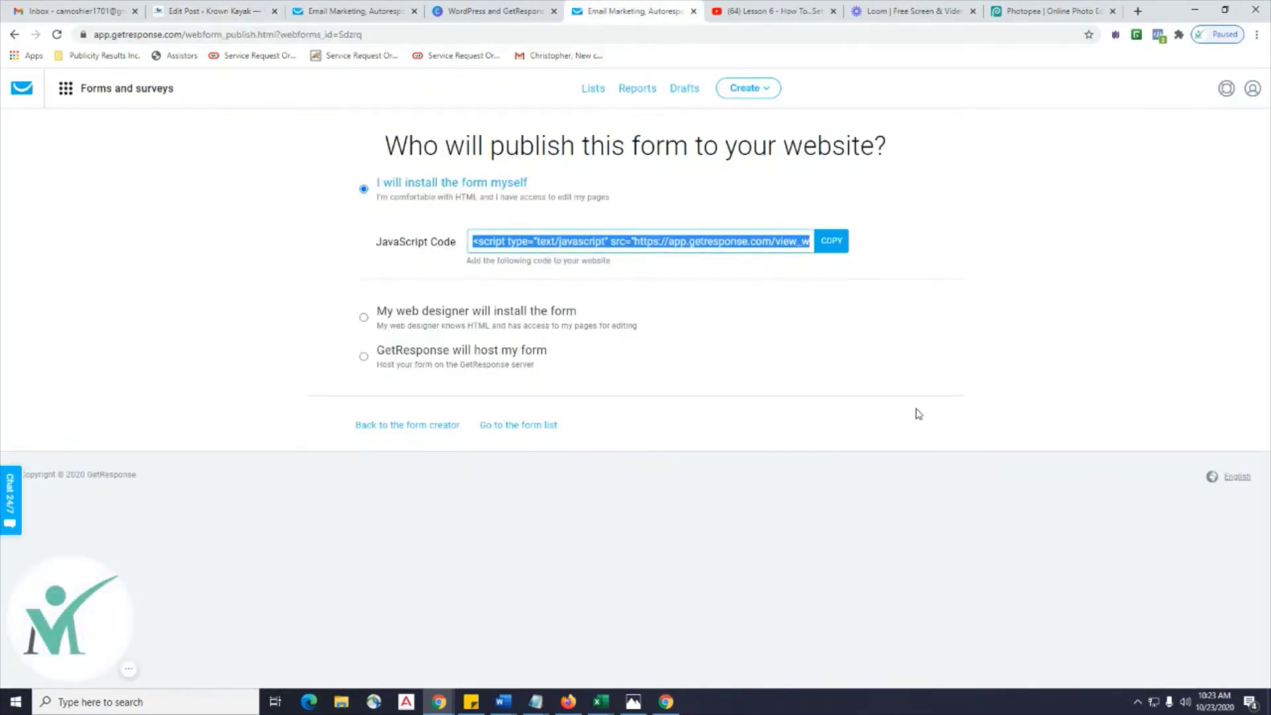
Open the krown_kayak list in GetResponse and view its contacts.
{"action": "left_click", "coordinate": [598, 95]}
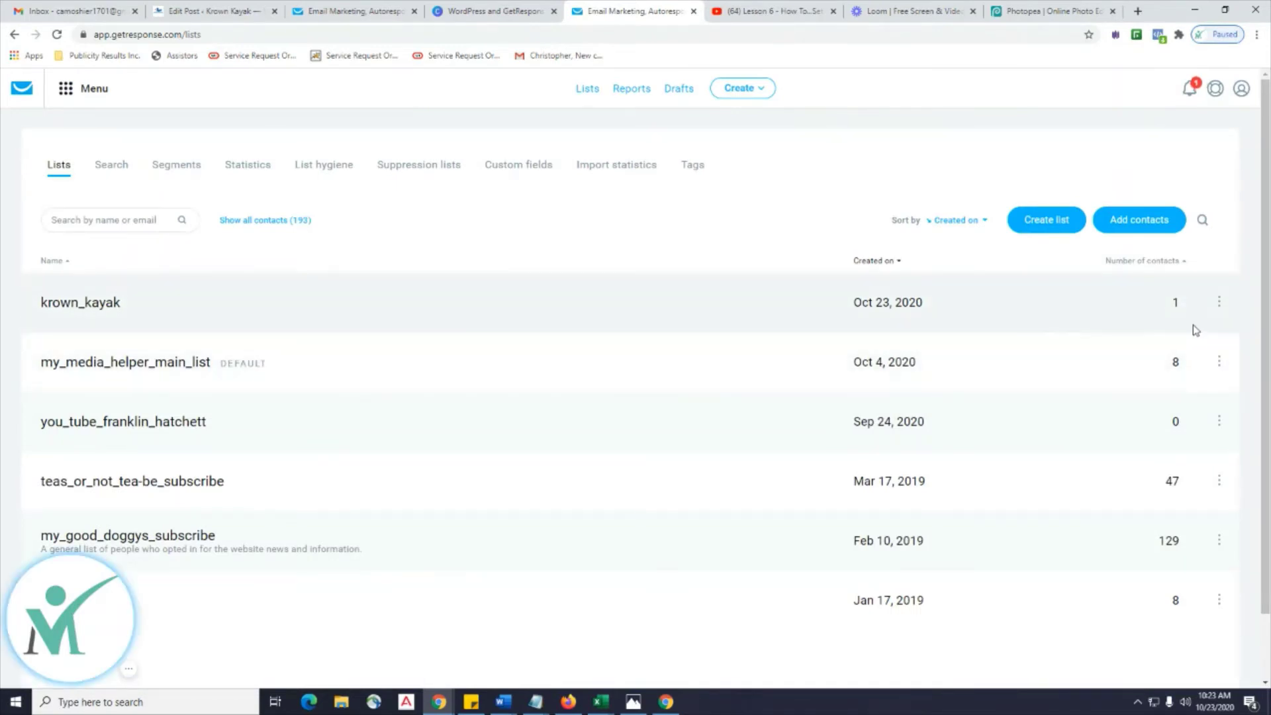
{"action": "left_click", "coordinate": [90, 304]}
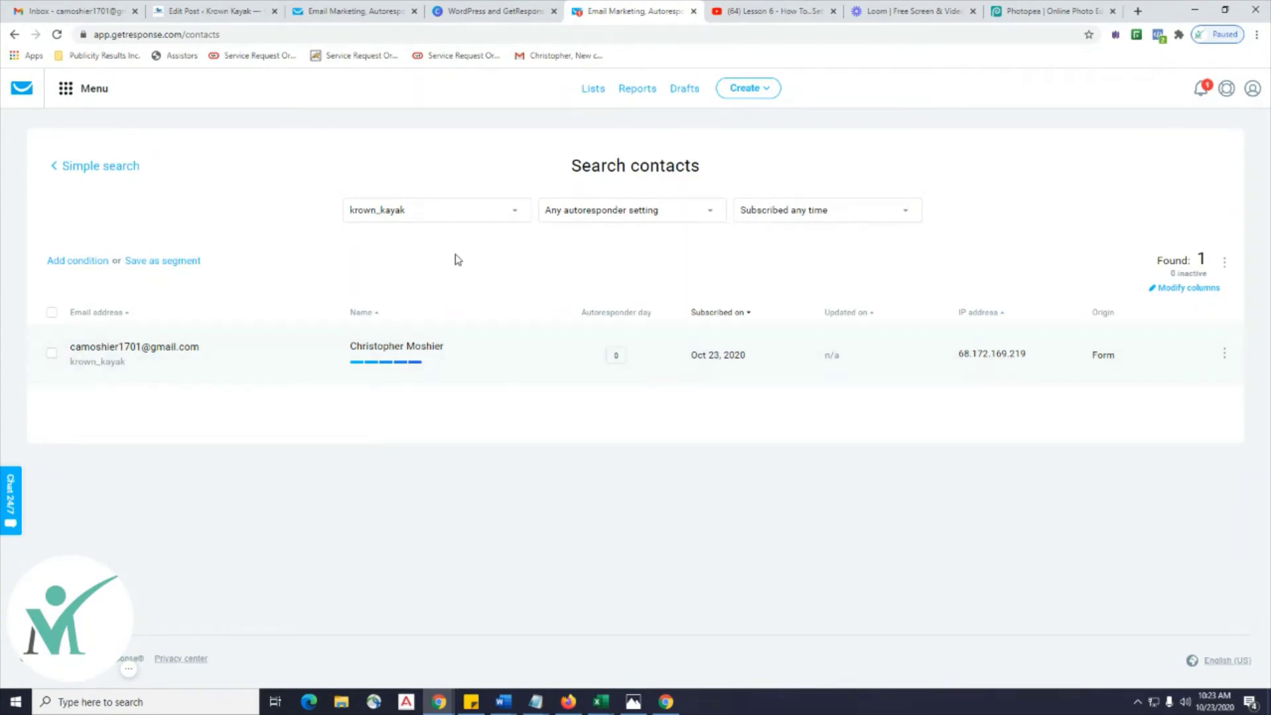
{"action": "left_click", "coordinate": [496, 12]}
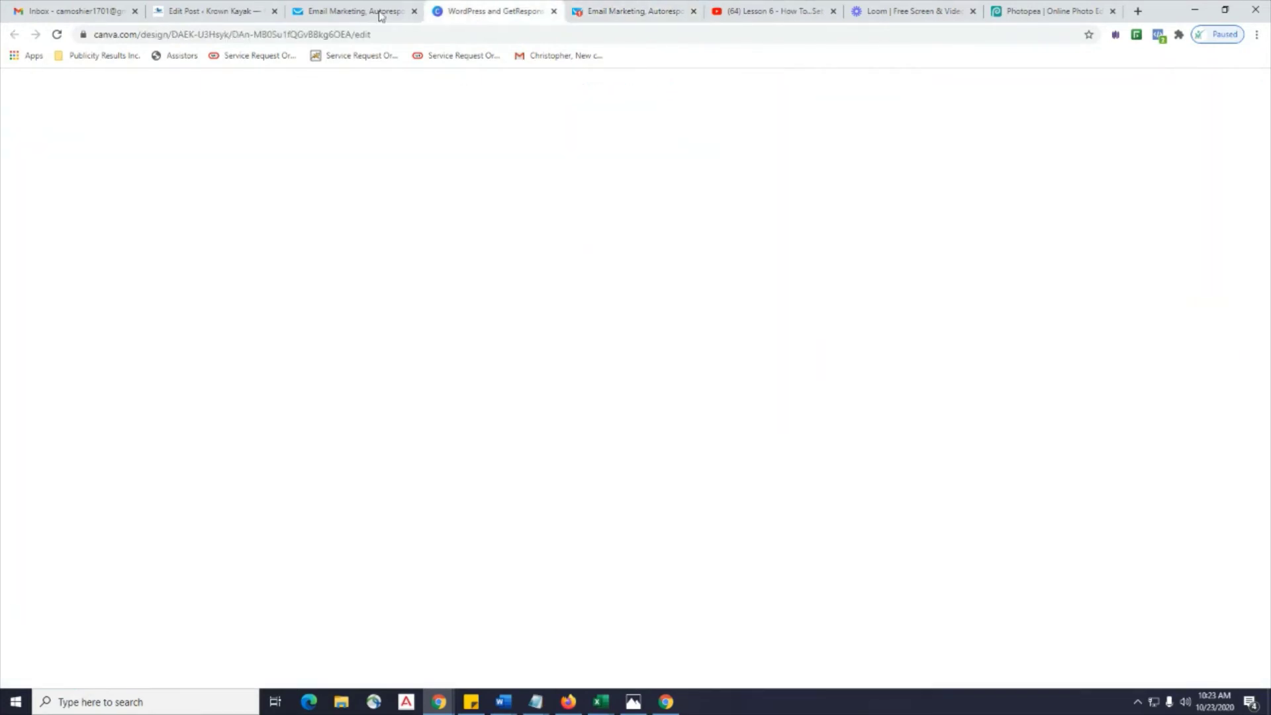
{"action": "left_click", "coordinate": [344, 12]}
{"action": "left_click", "coordinate": [213, 13]}
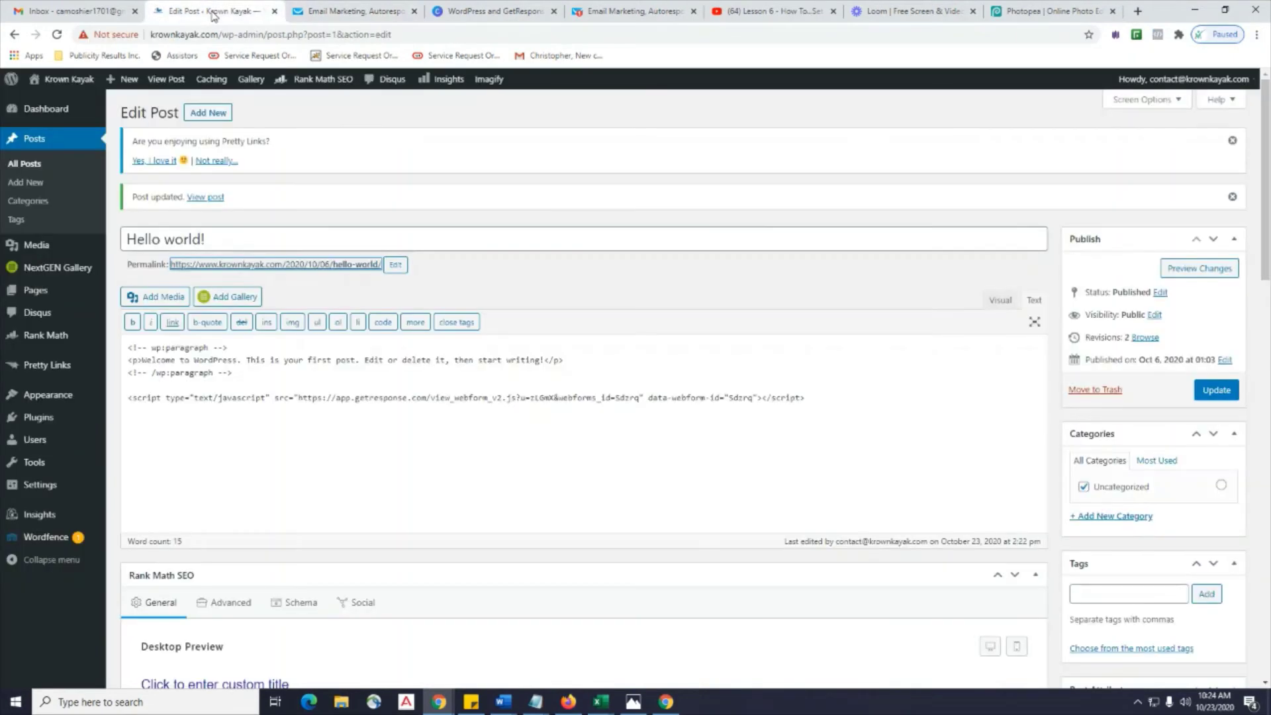
{"action": "left_click", "coordinate": [634, 11]}
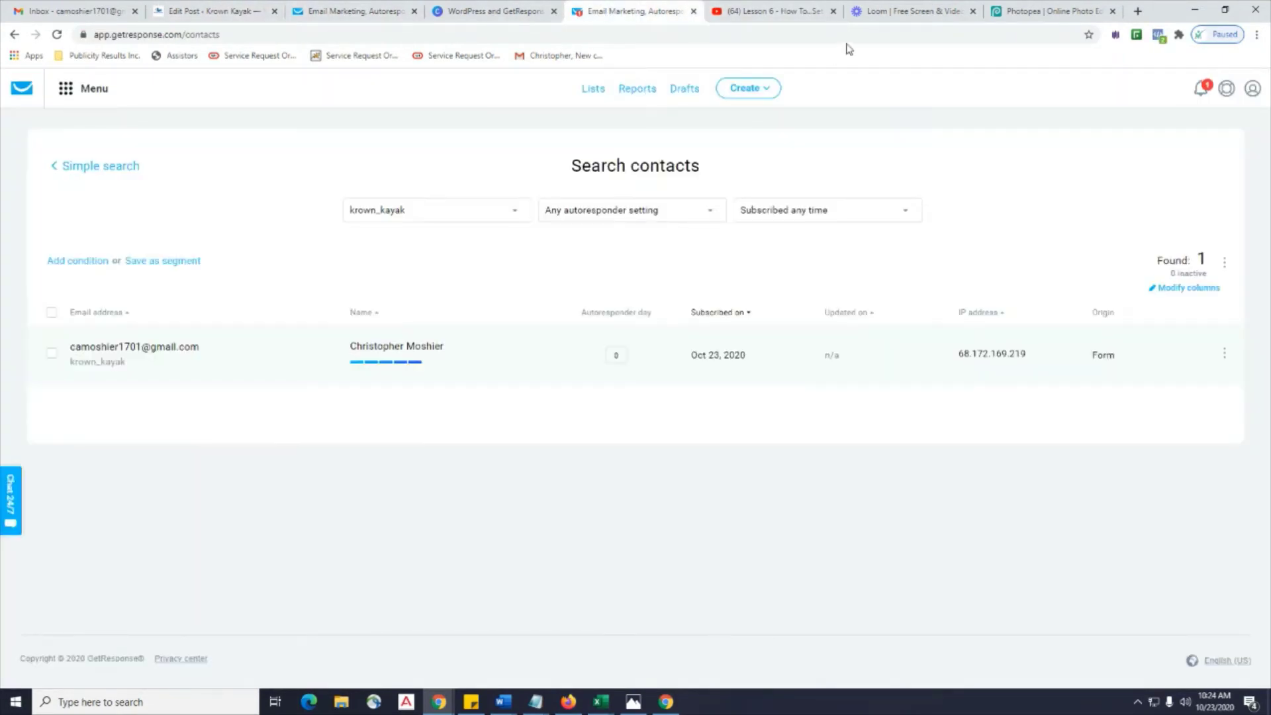
{"action": "left_click", "coordinate": [526, 14]}
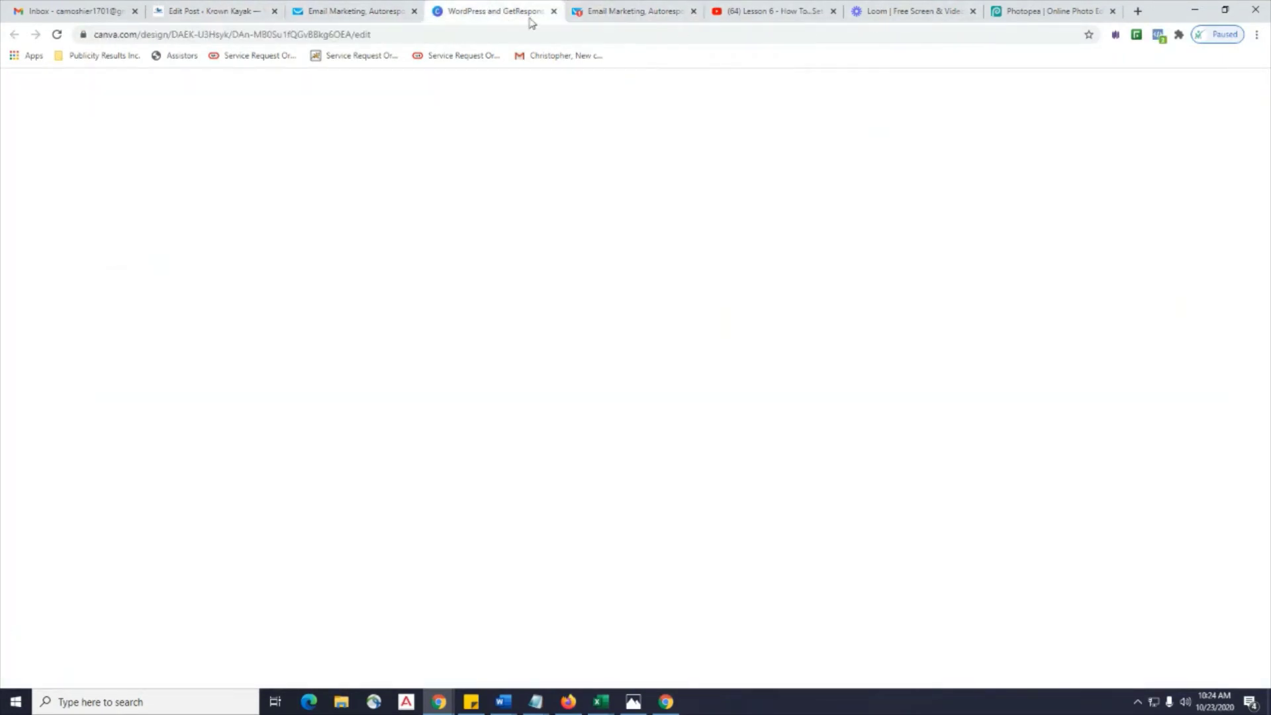
{"action": "left_click", "coordinate": [603, 16]}
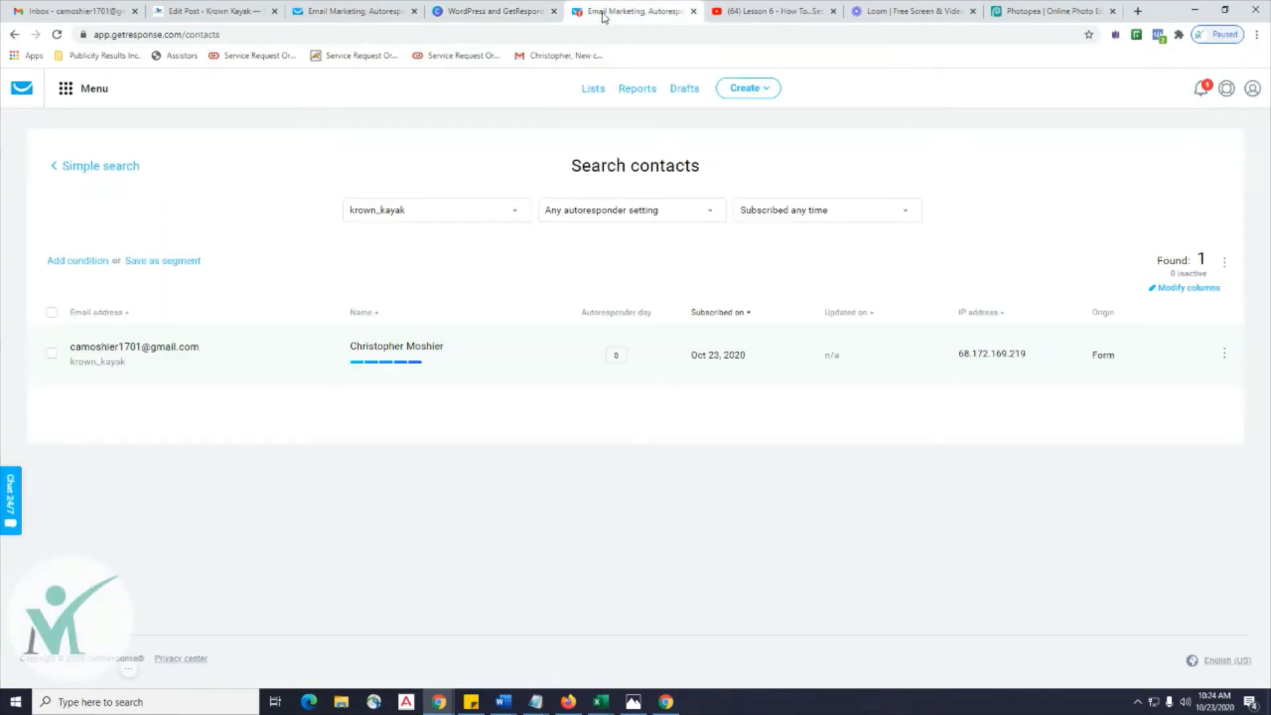
Check the form under Forms and surveys, then return to the WordPress post editor.
{"action": "left_click", "coordinate": [72, 96]}
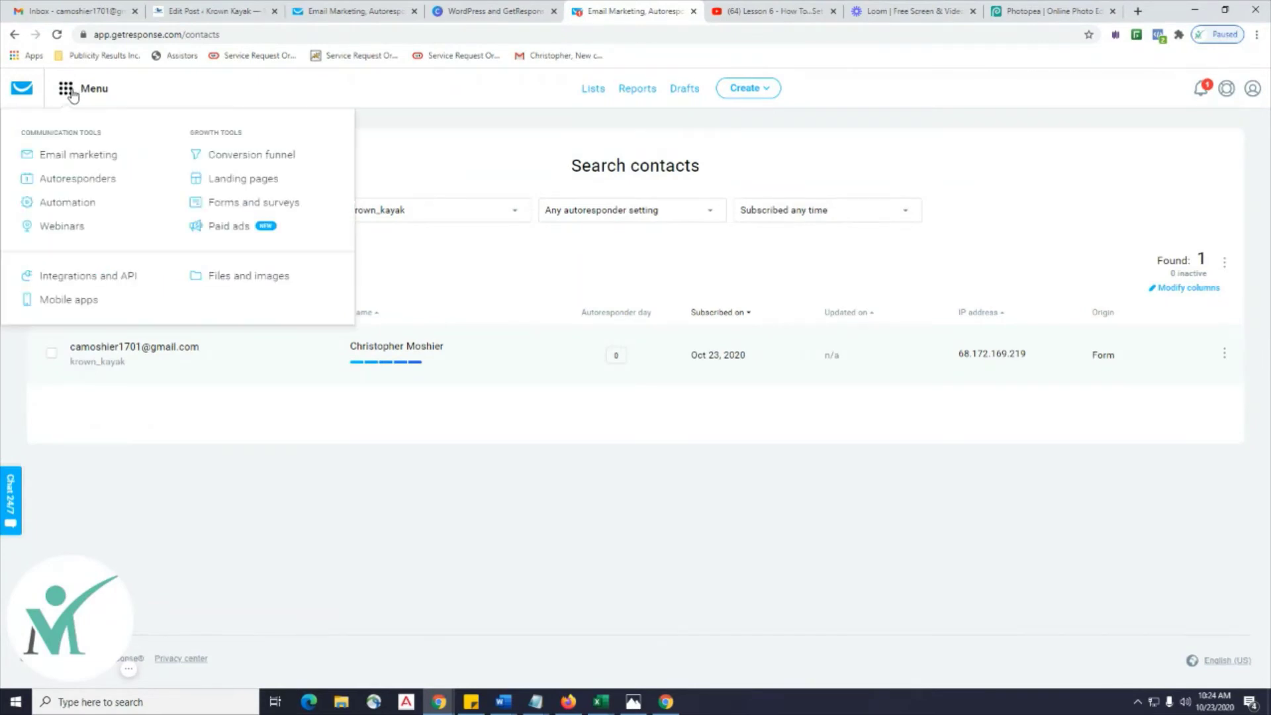
{"action": "left_click", "coordinate": [287, 209]}
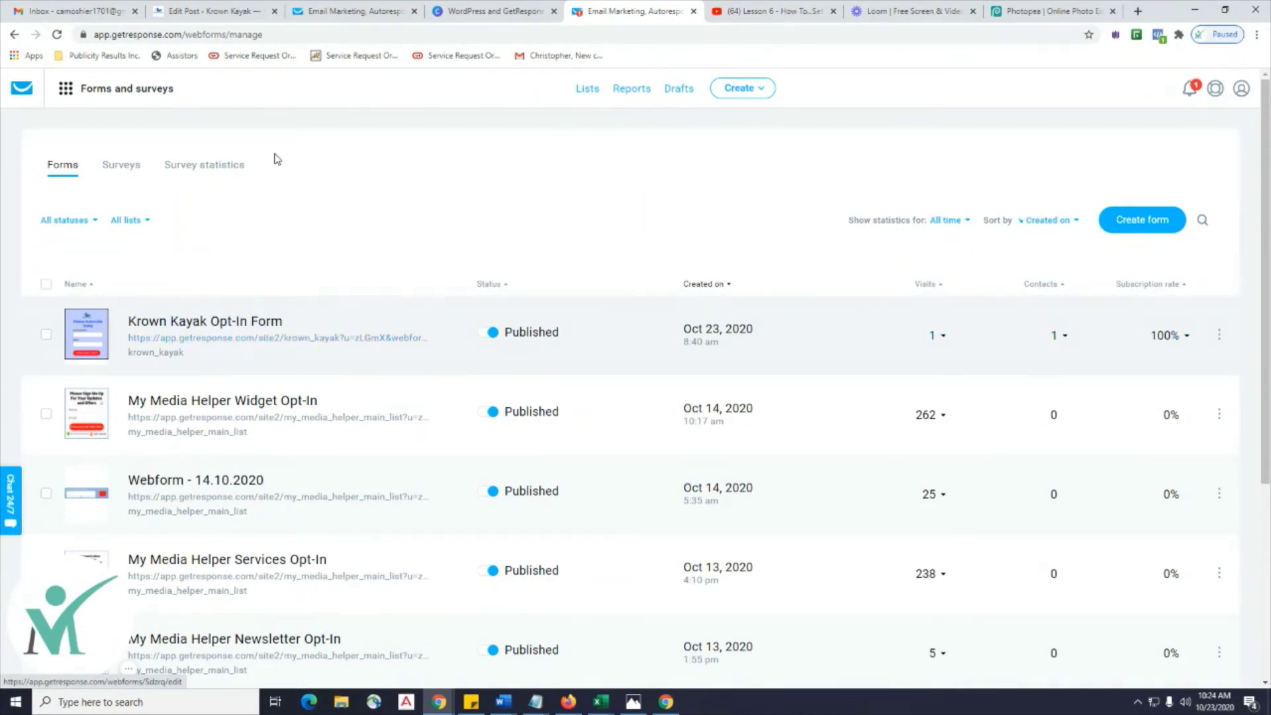
{"action": "left_click", "coordinate": [334, 14]}
Add a Custom HTML widget to Footer #1 on the Widgets page.
{"action": "left_click", "coordinate": [194, 11]}
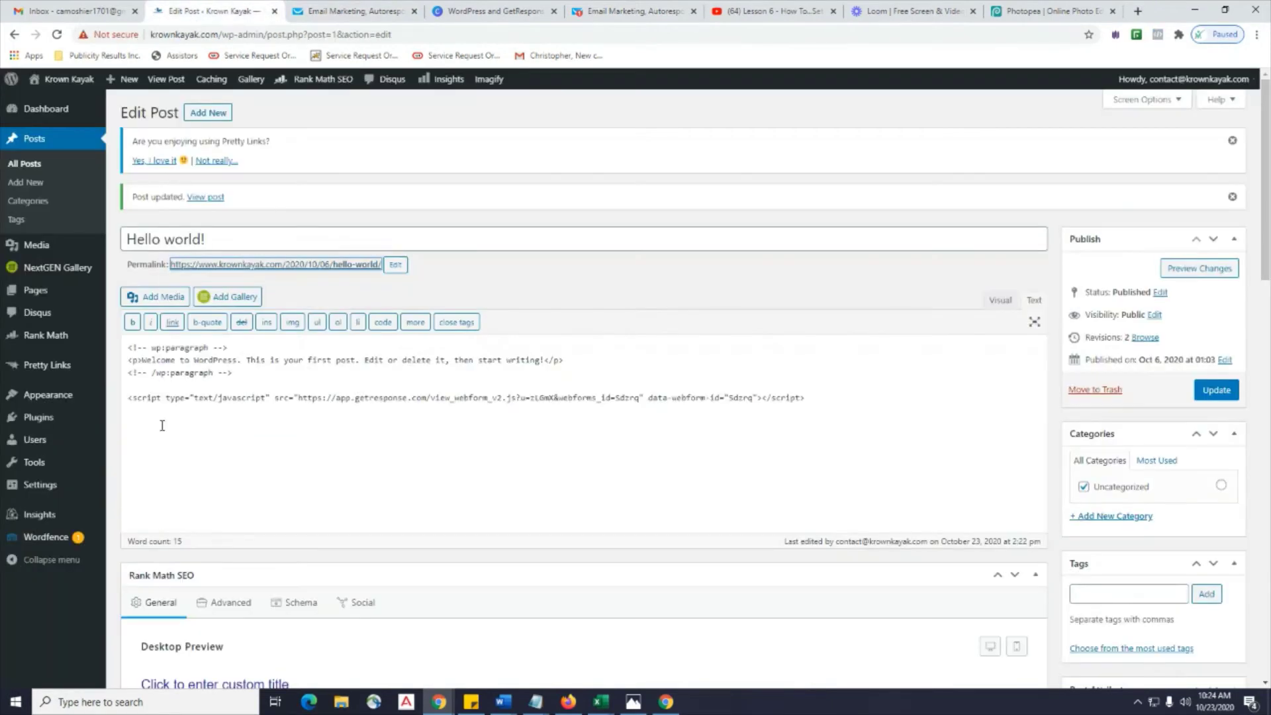
{"action": "mouse_move", "coordinate": [46, 395]}
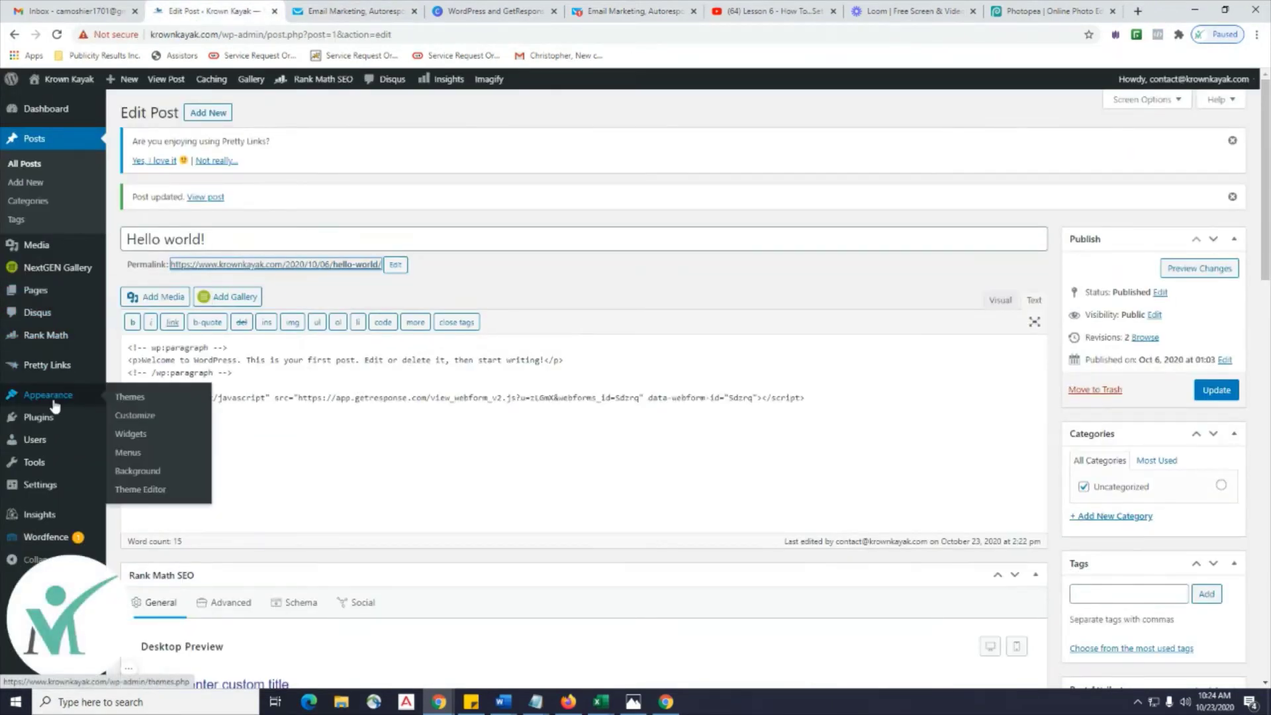
{"action": "left_click", "coordinate": [132, 434]}
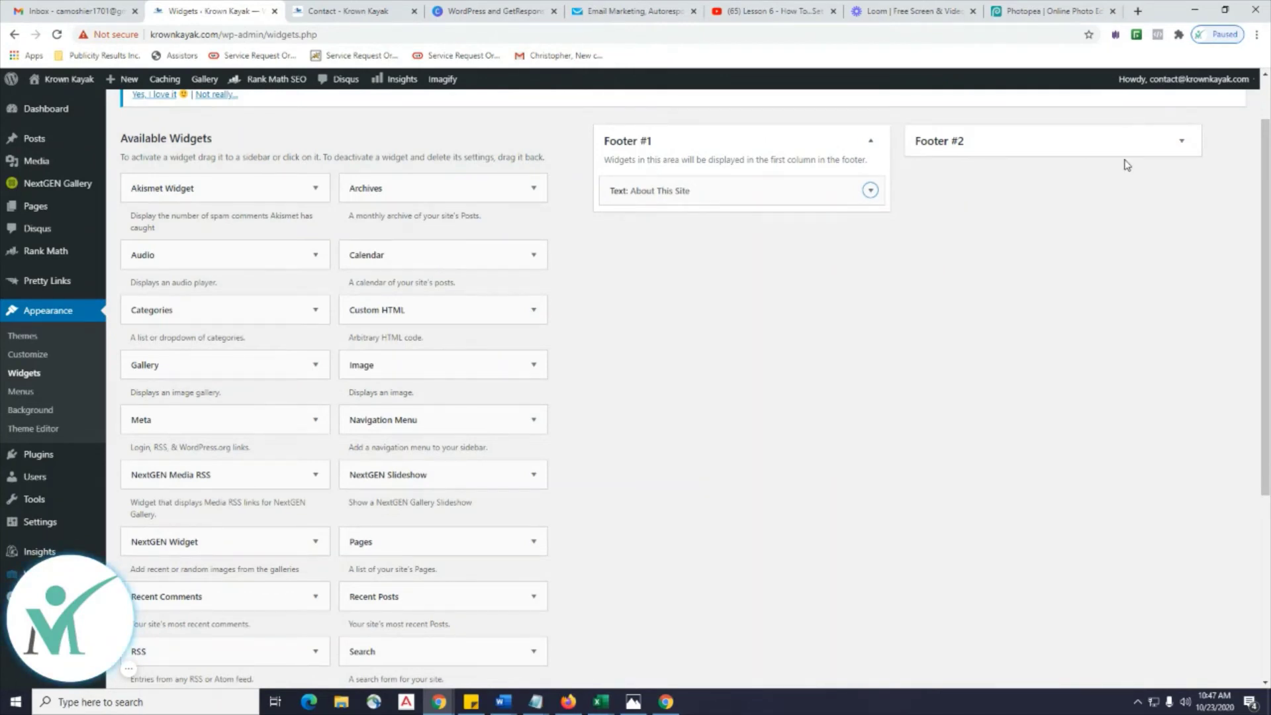
{"action": "left_click", "coordinate": [1001, 146]}
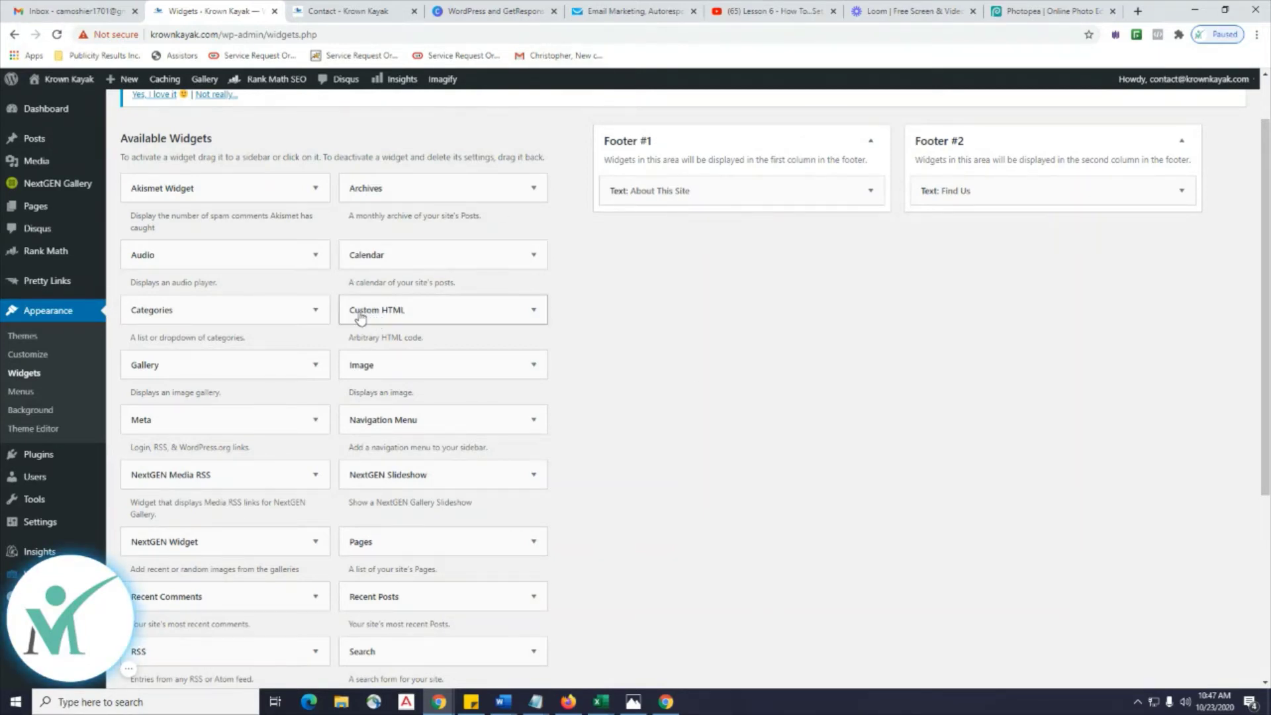
{"action": "left_click_drag", "start_coordinate": [359, 317], "coordinate": [638, 233]}
{"action": "left_click", "coordinate": [667, 274]}
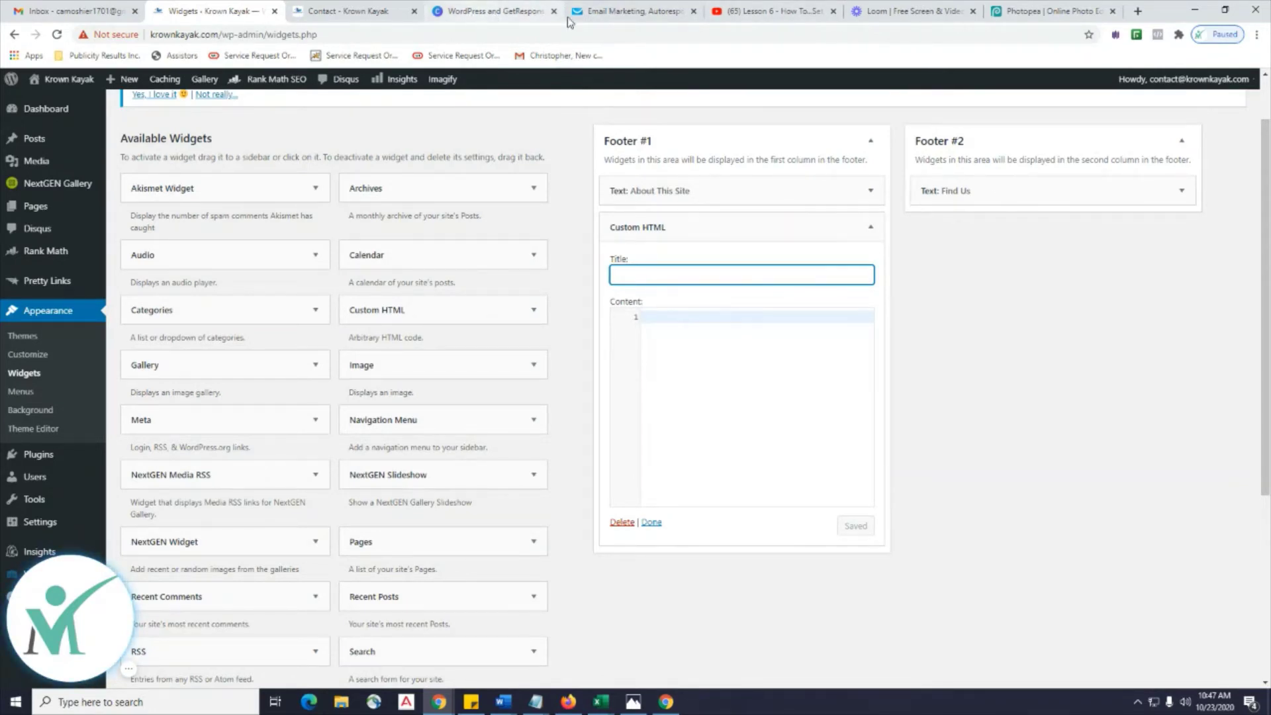
Paste the copied GetResponse form script into the widget's Content and save it.
{"action": "left_click", "coordinate": [867, 14]}
{"action": "left_click", "coordinate": [1037, 10]}
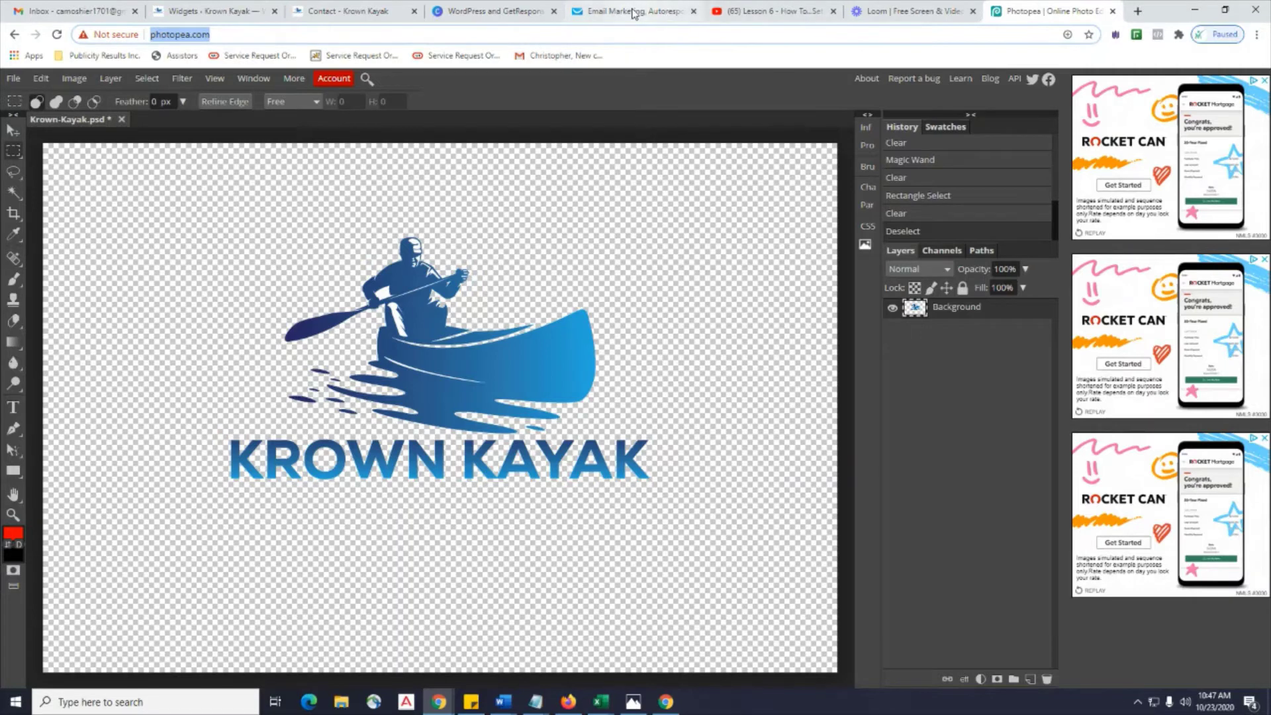
{"action": "left_click", "coordinate": [631, 12]}
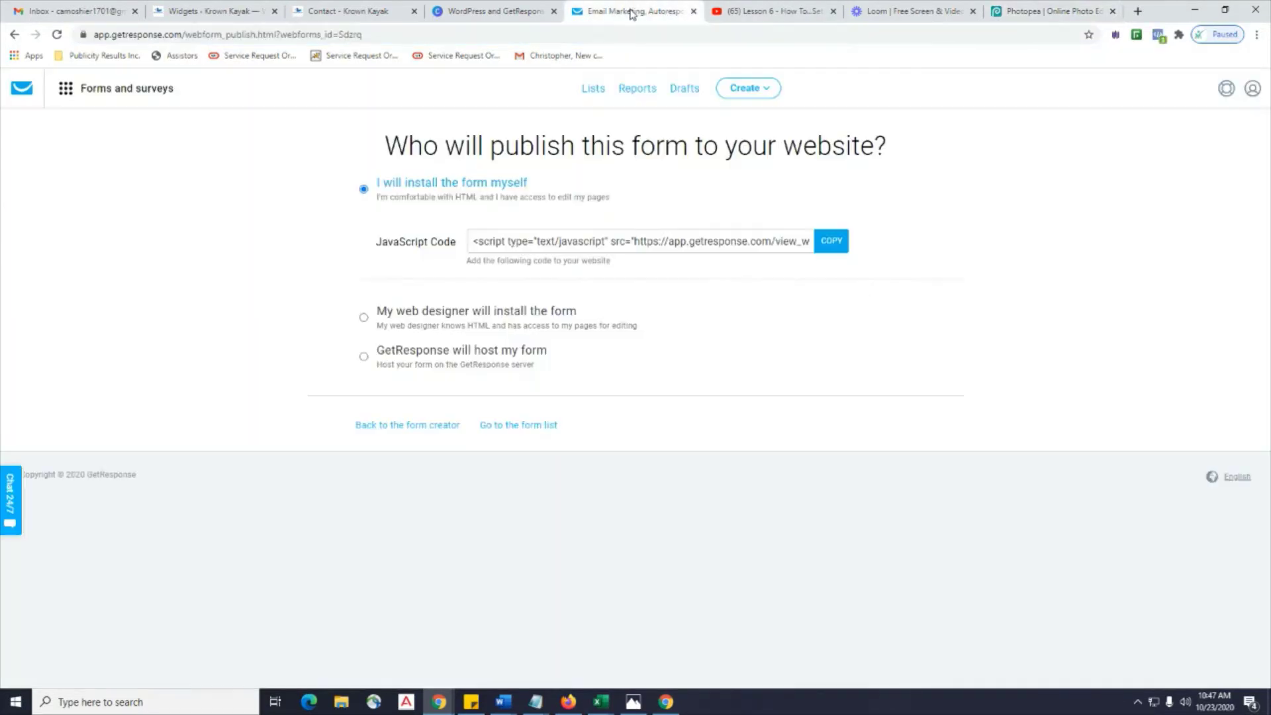
{"action": "left_click", "coordinate": [831, 241]}
{"action": "left_click", "coordinate": [224, 11]}
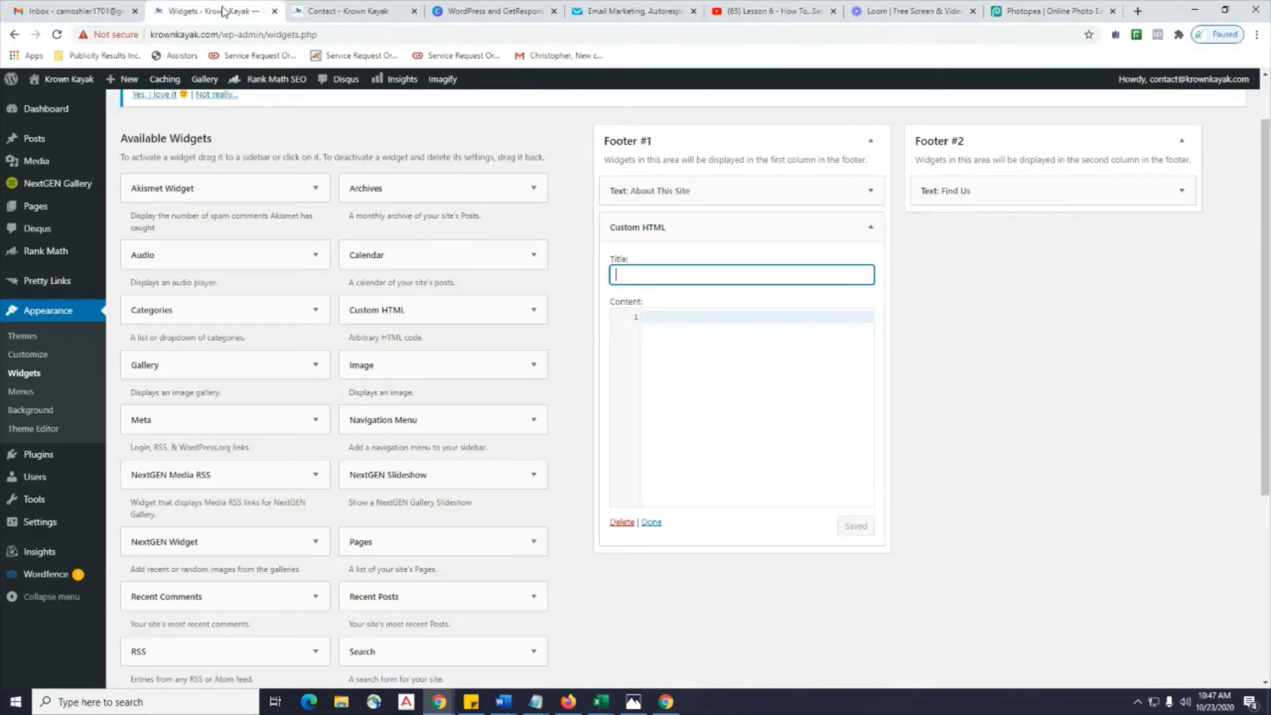
{"action": "left_click", "coordinate": [707, 322]}
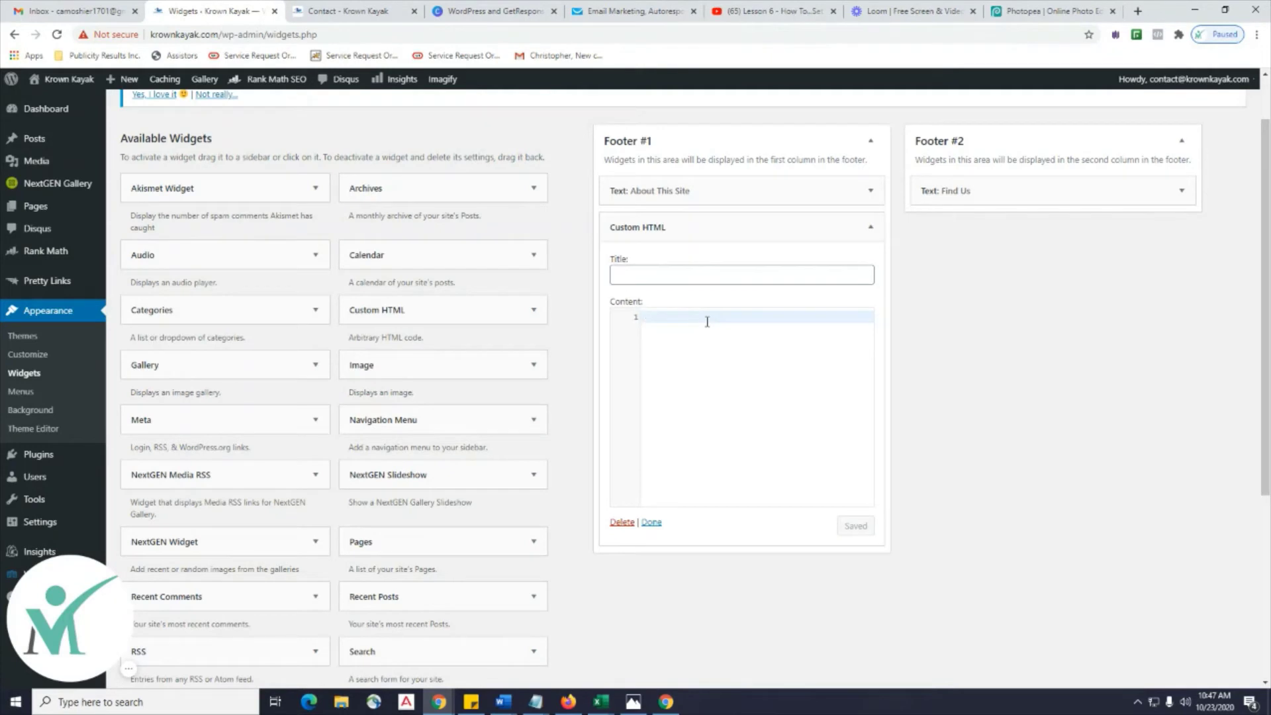
{"action": "key", "text": "ctrl+v"}
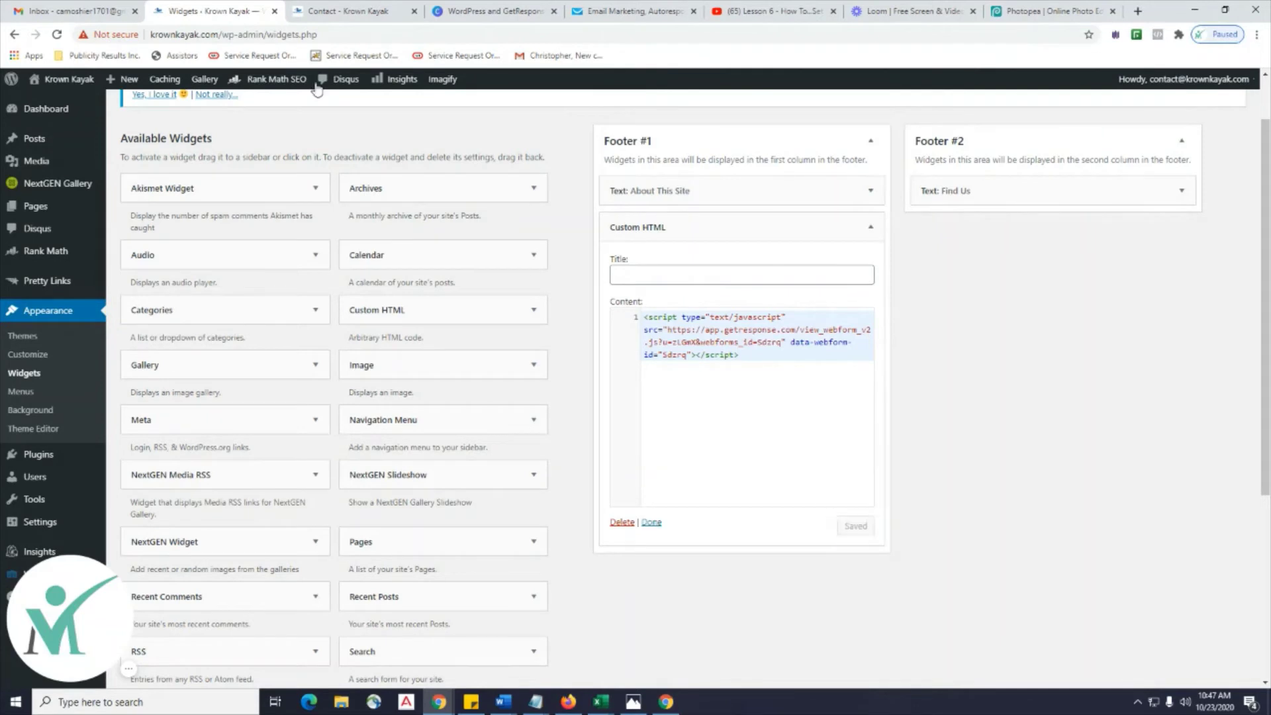
{"action": "left_click", "coordinate": [354, 13]}
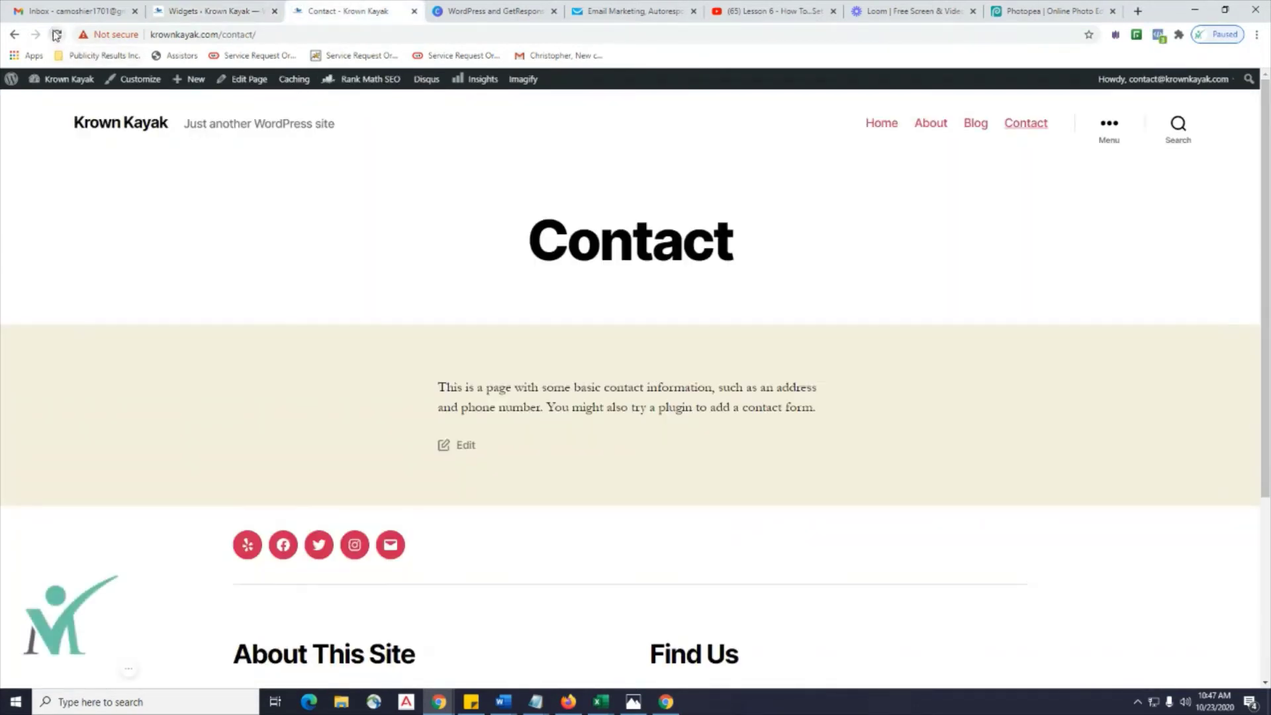
Reload the WordPress Contact page, verify the 'Please Subscribe Today' footer form, then return to GetResponse.
{"action": "key", "text": "F5"}
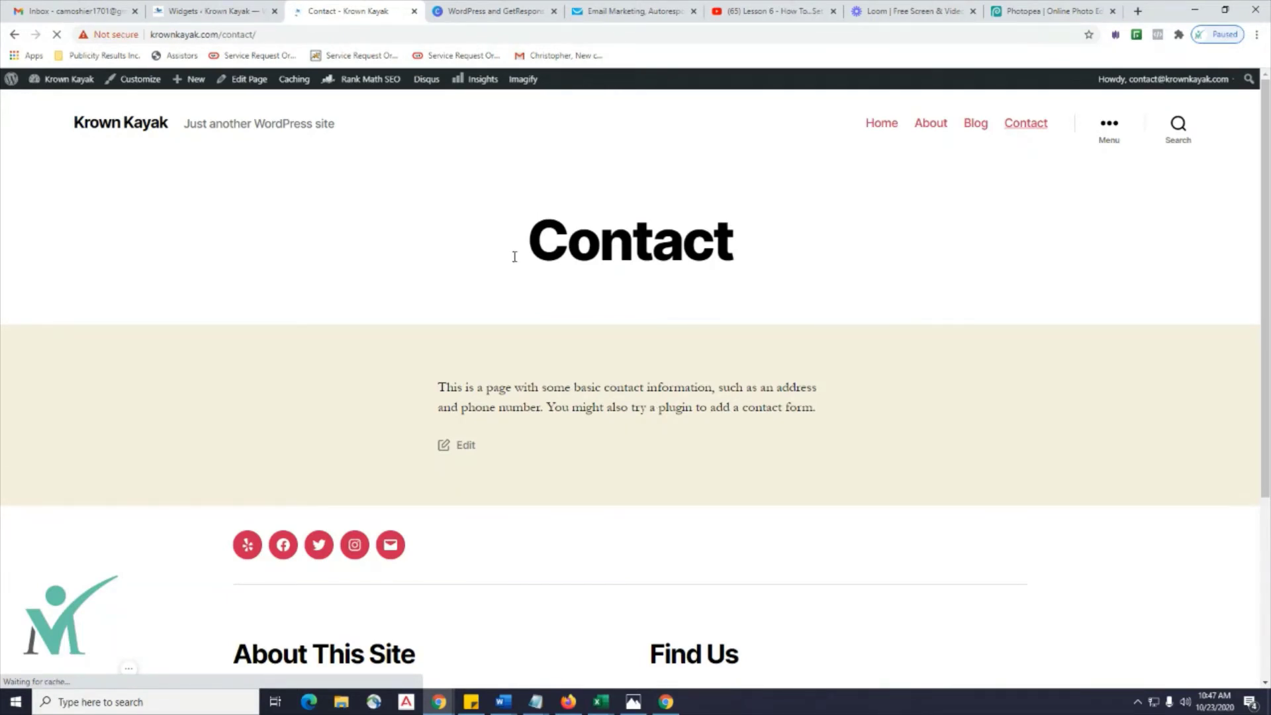
{"action": "scroll", "coordinate": [514, 257], "scroll_direction": "down", "scroll_amount": 4}
{"action": "scroll", "coordinate": [514, 257], "scroll_direction": "down", "scroll_amount": 2}
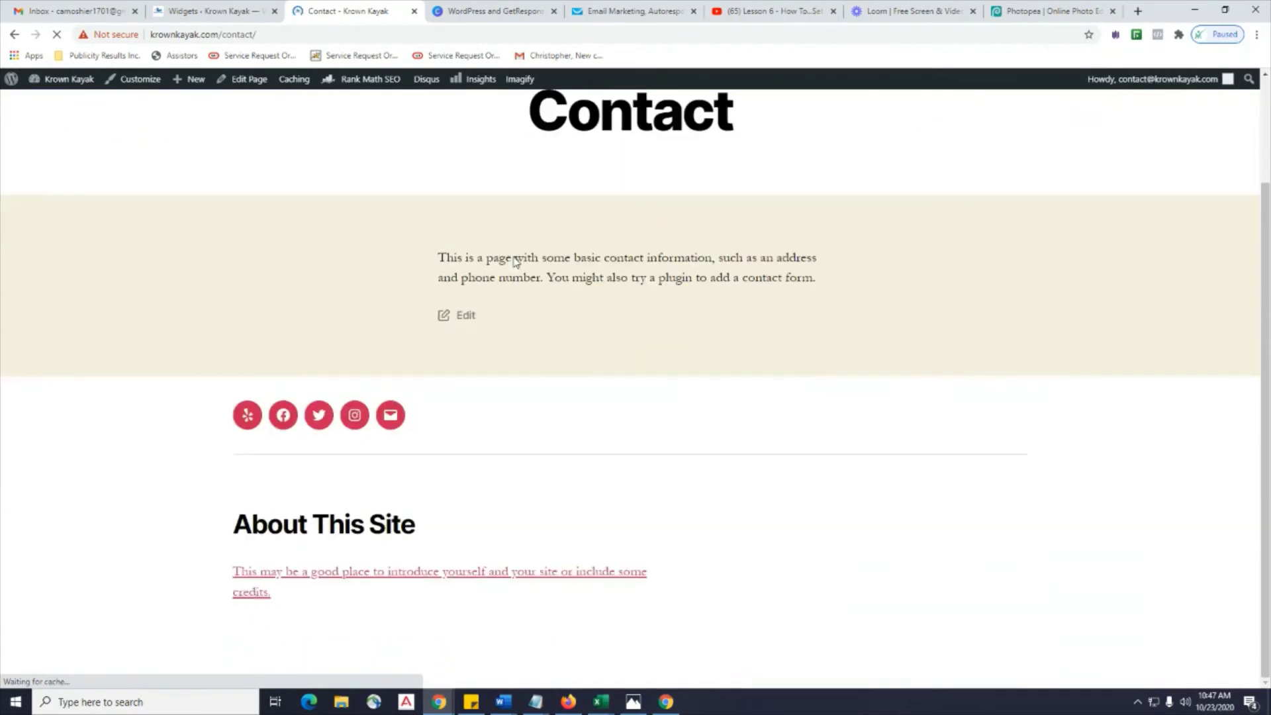
{"action": "scroll", "coordinate": [514, 260], "scroll_direction": "down", "scroll_amount": 6}
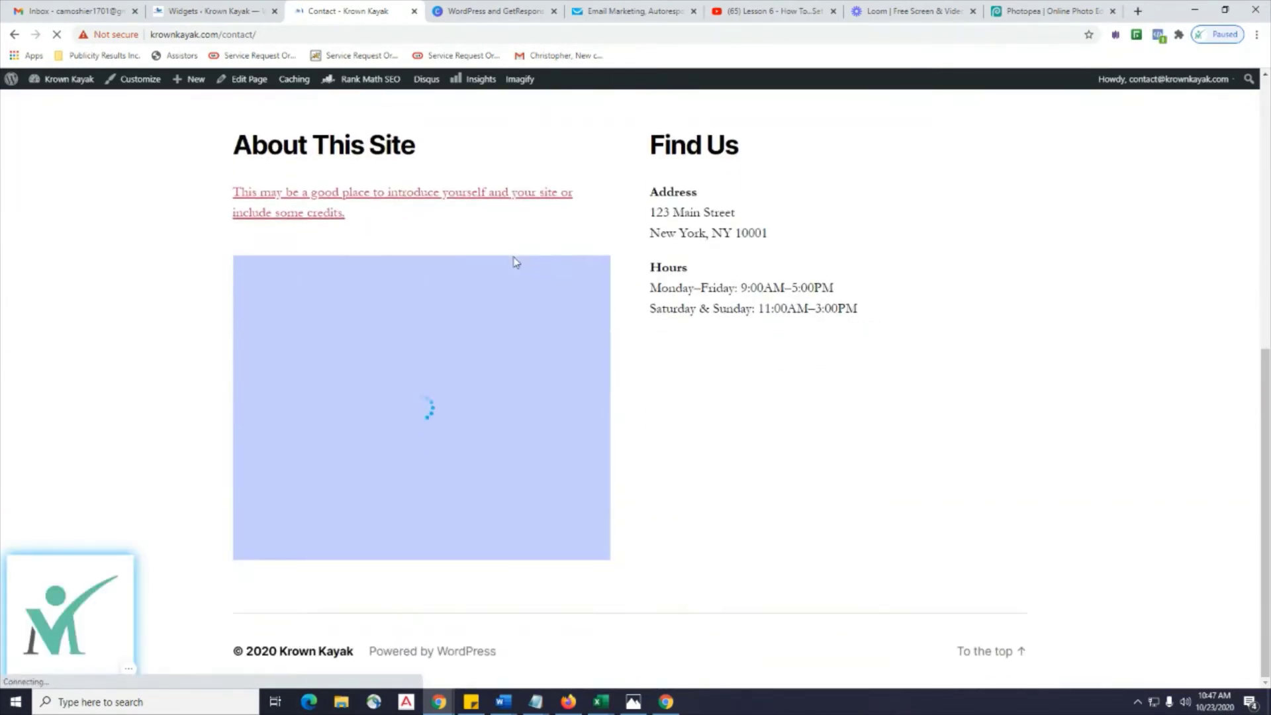
{"action": "scroll", "coordinate": [672, 392], "scroll_direction": "up", "scroll_amount": 5}
{"action": "scroll", "coordinate": [668, 392], "scroll_direction": "down", "scroll_amount": 5}
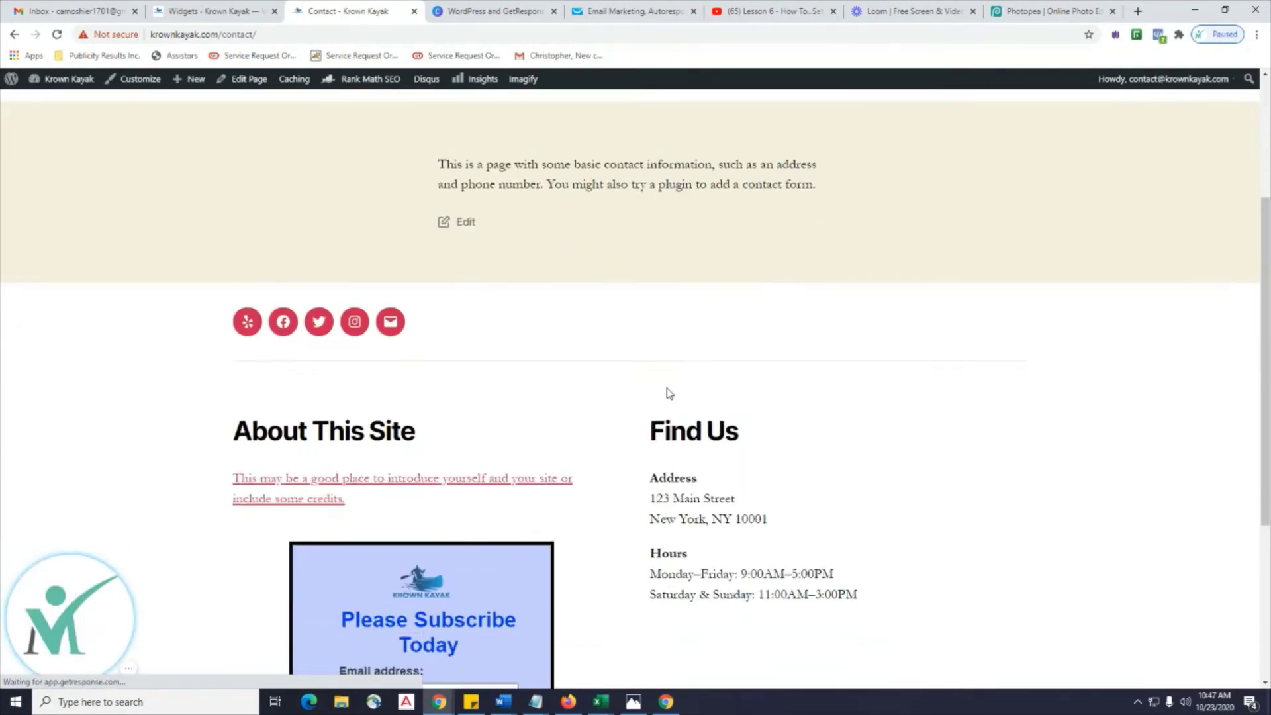
{"action": "scroll", "coordinate": [667, 387], "scroll_direction": "up", "scroll_amount": 8}
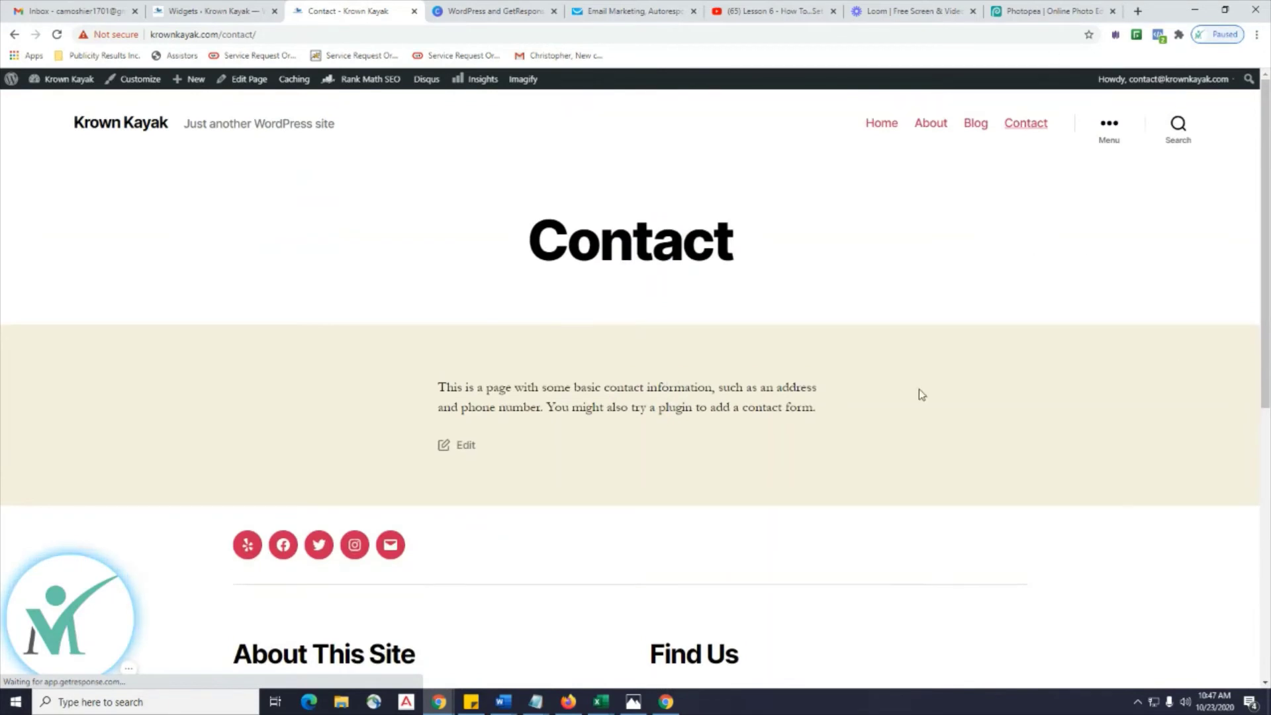
{"action": "scroll", "coordinate": [954, 298], "scroll_direction": "down", "scroll_amount": 4}
{"action": "scroll", "coordinate": [920, 225], "scroll_direction": "up", "scroll_amount": 4}
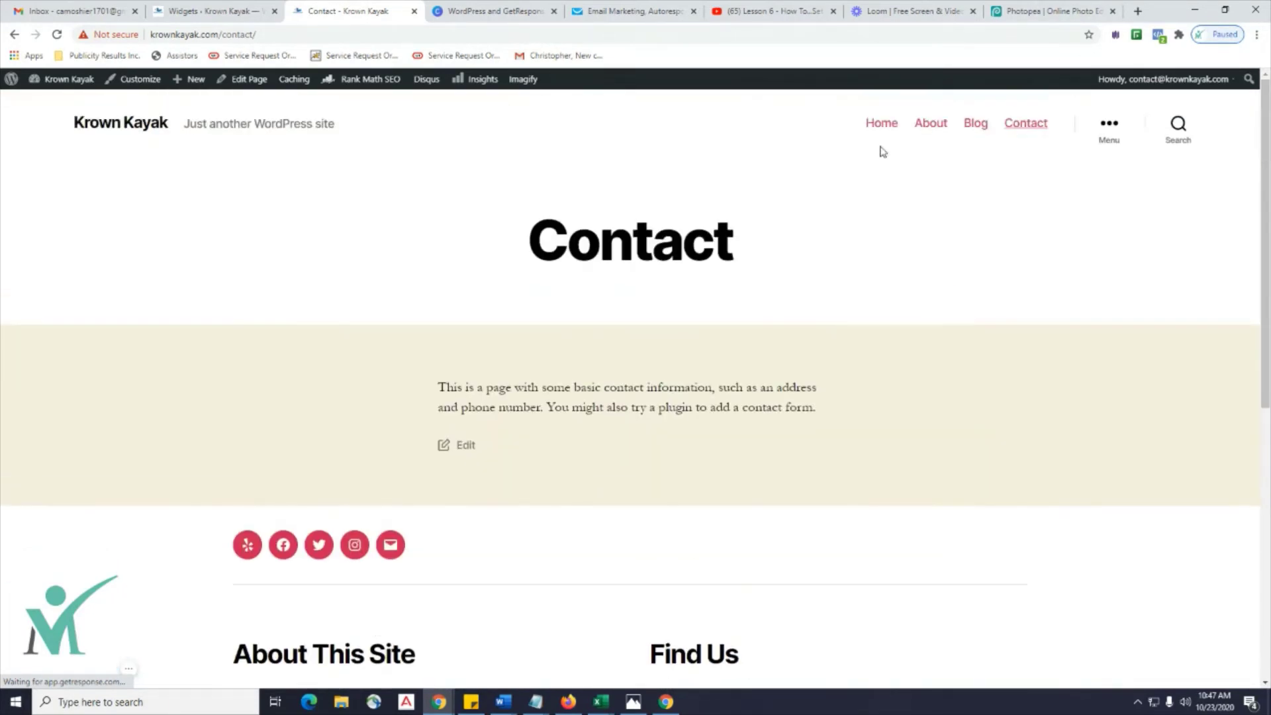
{"action": "scroll", "coordinate": [468, 309], "scroll_direction": "down", "scroll_amount": 8}
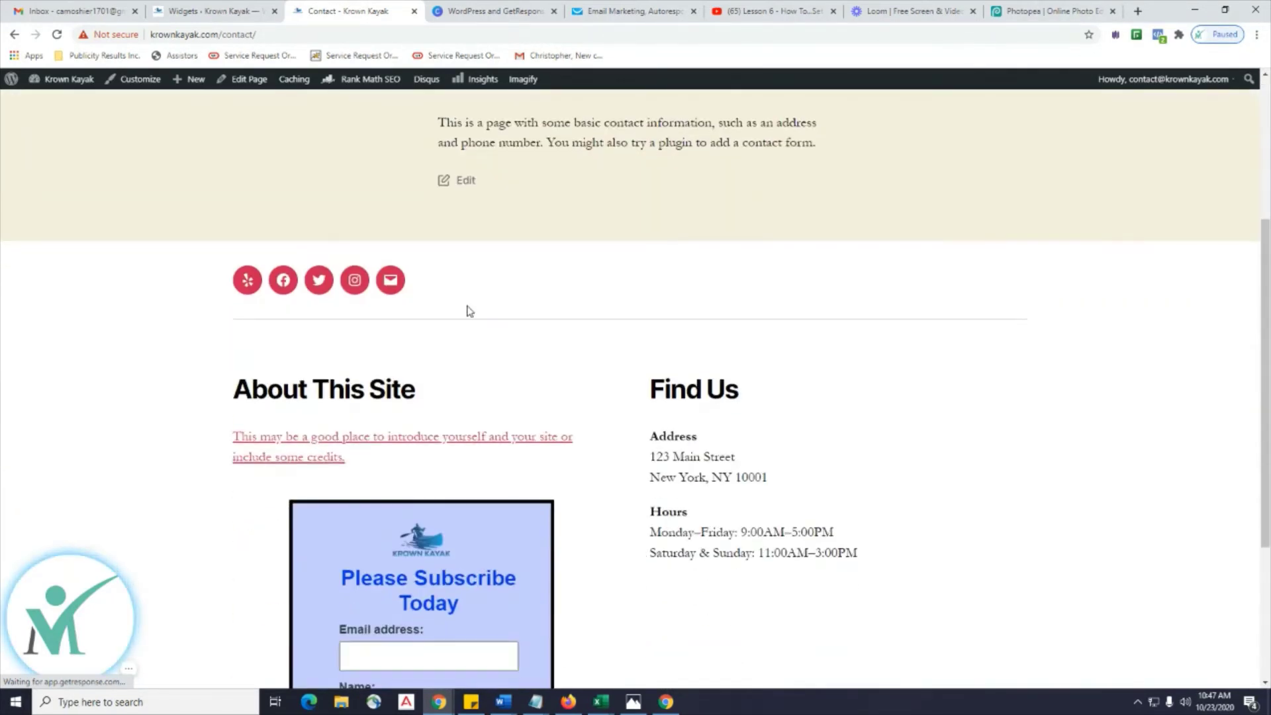
{"action": "scroll", "coordinate": [467, 309], "scroll_direction": "up", "scroll_amount": 3}
{"action": "scroll", "coordinate": [467, 309], "scroll_direction": "up", "scroll_amount": 5}
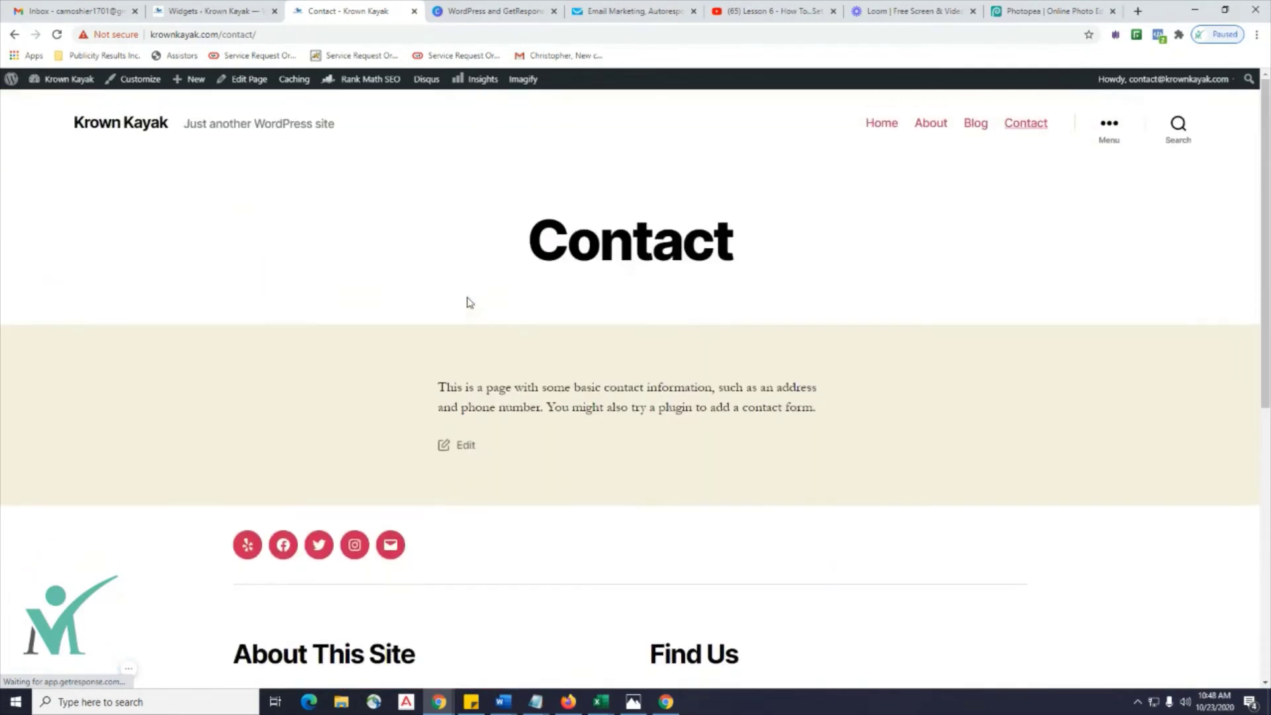
{"action": "left_click", "coordinate": [634, 13]}
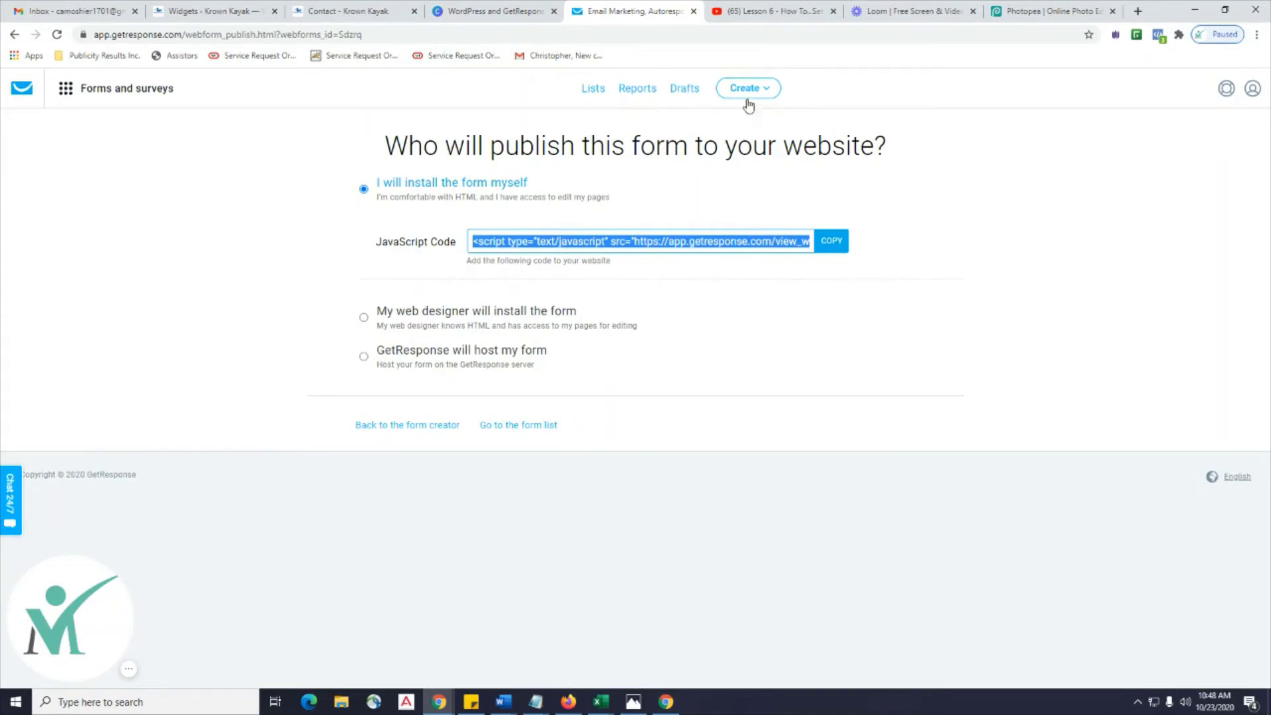
Check the krown_kayak list's contacts, then go to the Forms and surveys overview.
{"action": "left_click", "coordinate": [591, 93]}
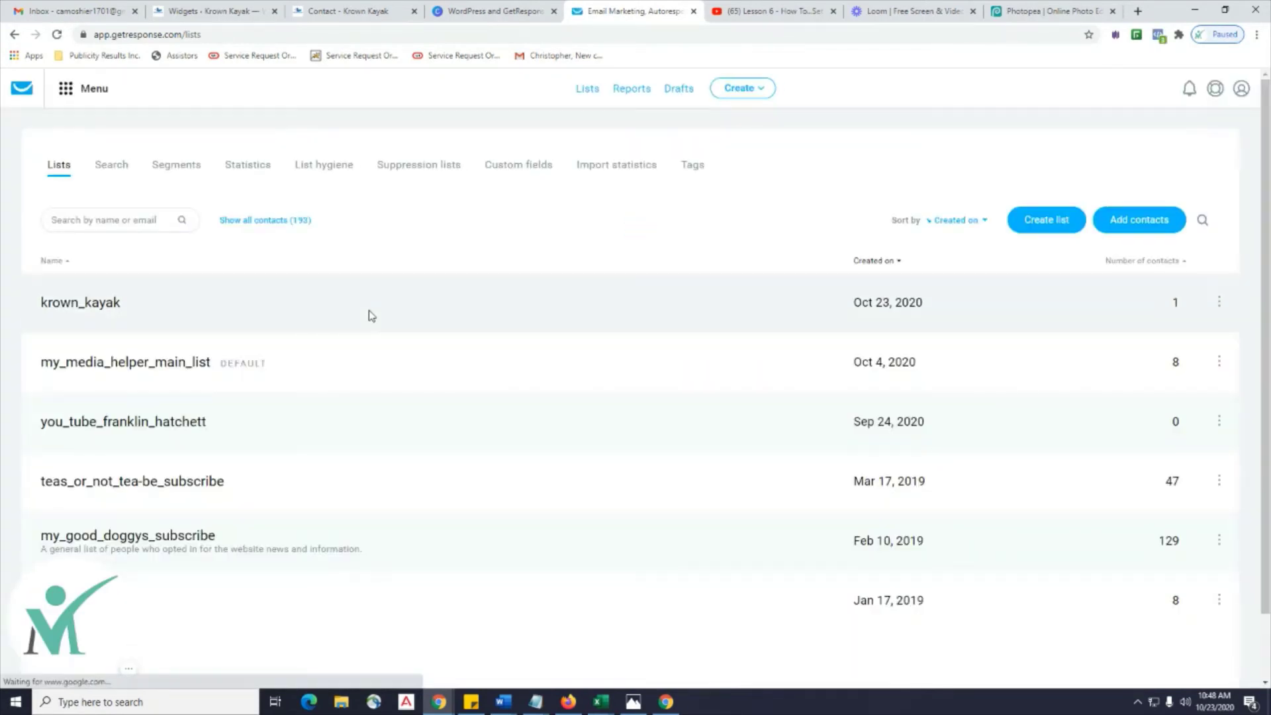
{"action": "left_click", "coordinate": [103, 306]}
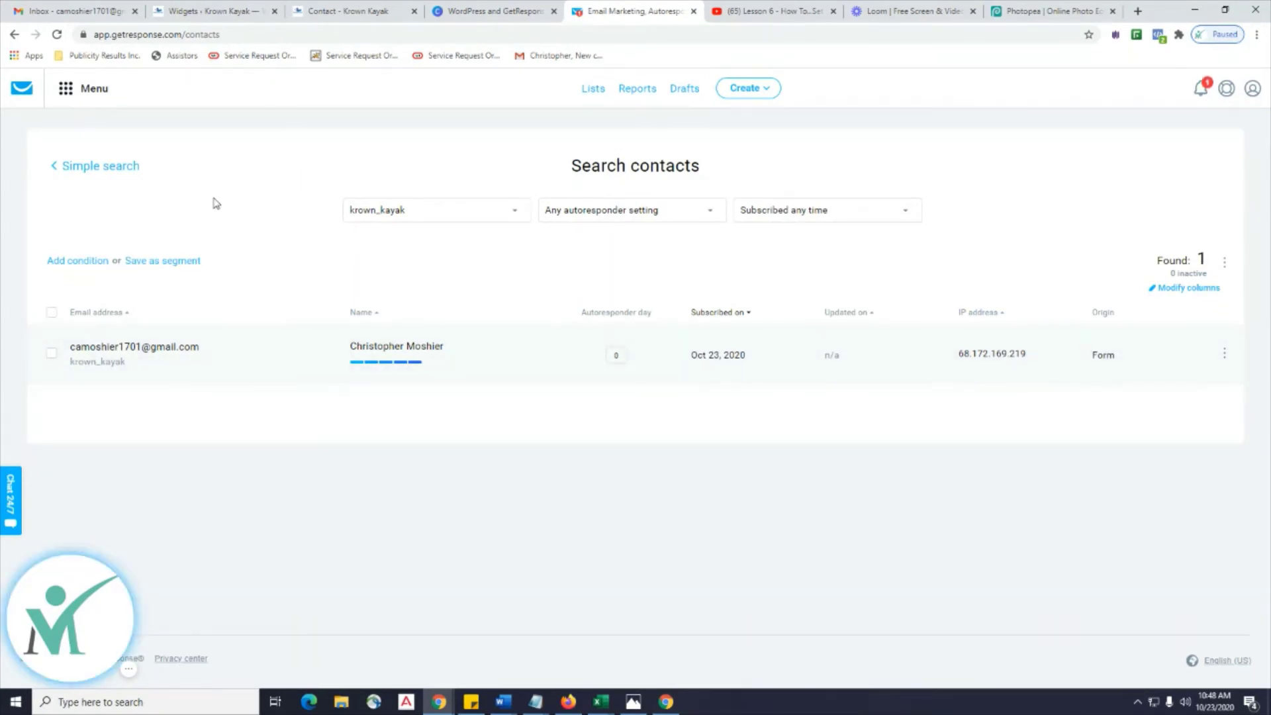
{"action": "left_click", "coordinate": [594, 90]}
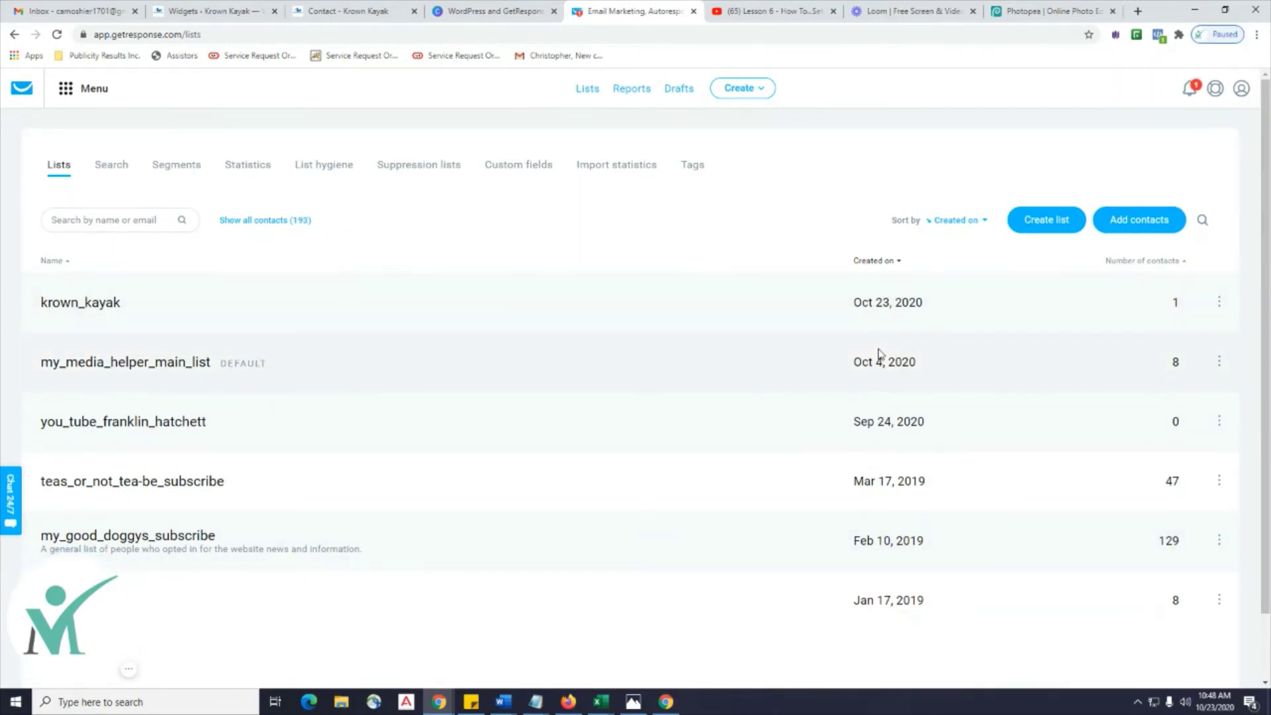
{"action": "left_click", "coordinate": [65, 90]}
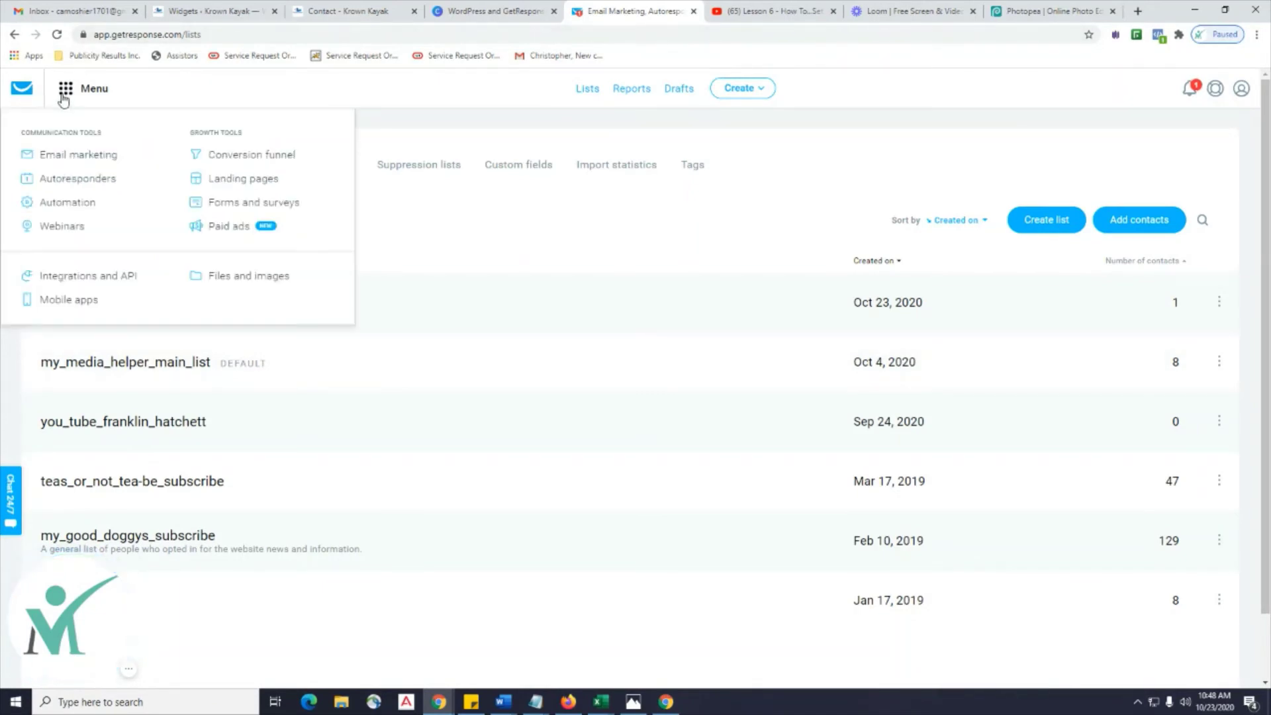
{"action": "left_click", "coordinate": [242, 208]}
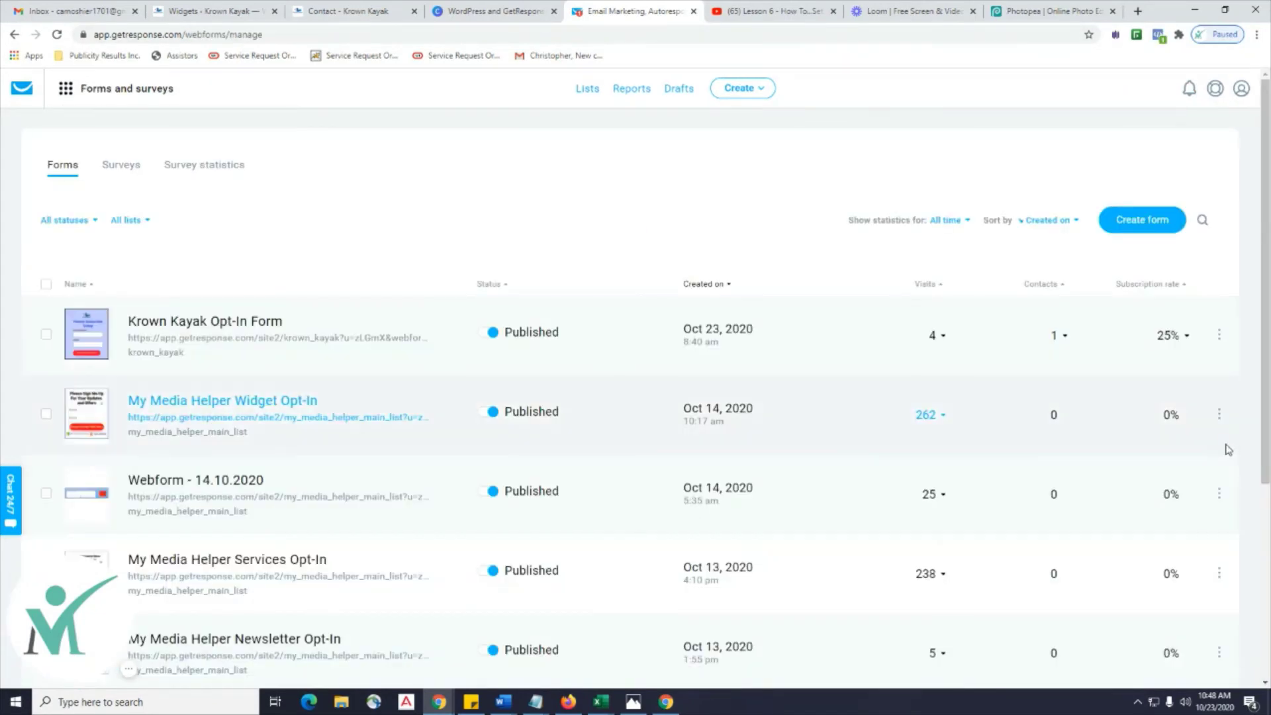
Copy the Krown Kayak Opt-In Form's JavaScript embed code.
{"action": "left_click", "coordinate": [1218, 335]}
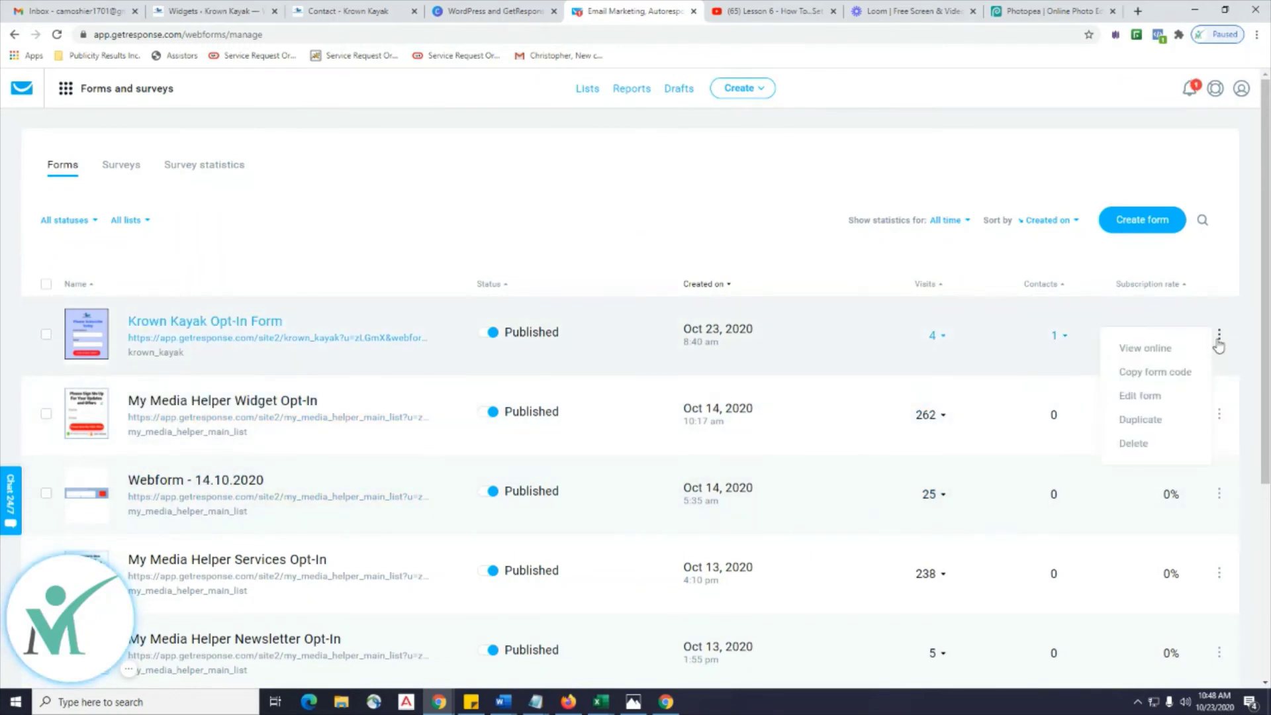
{"action": "left_click", "coordinate": [1161, 374]}
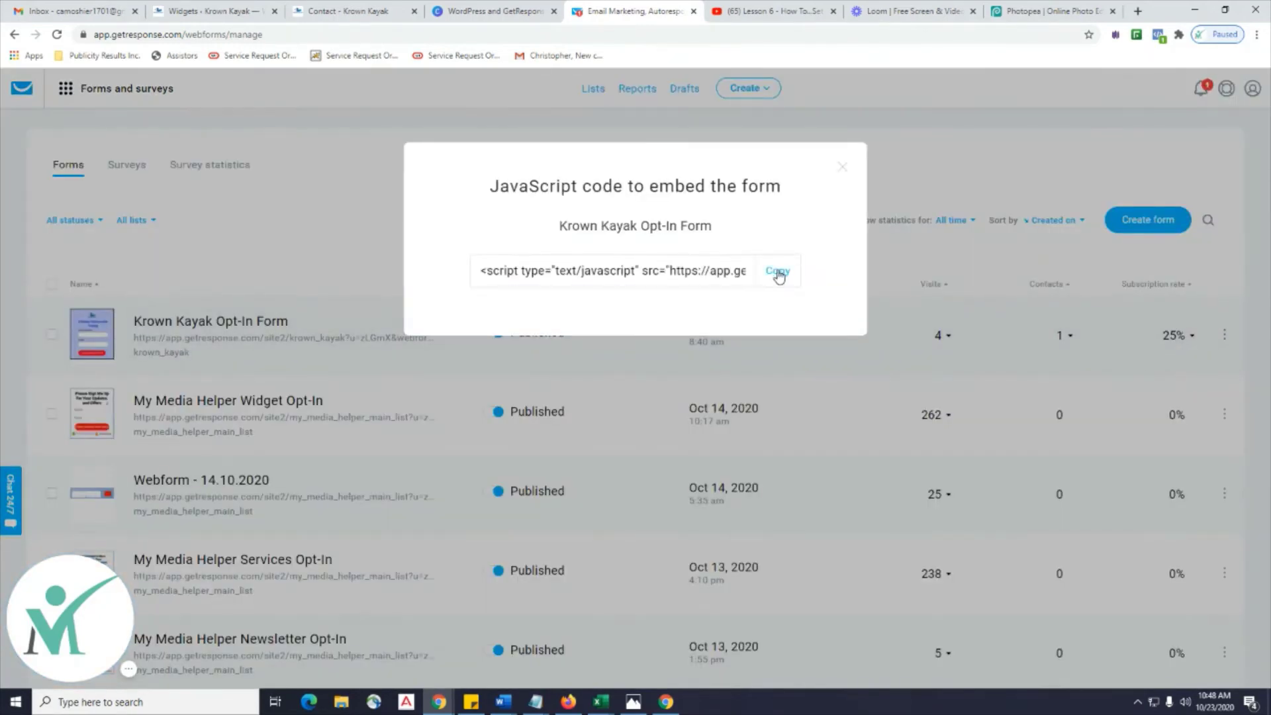
{"action": "left_click", "coordinate": [840, 169]}
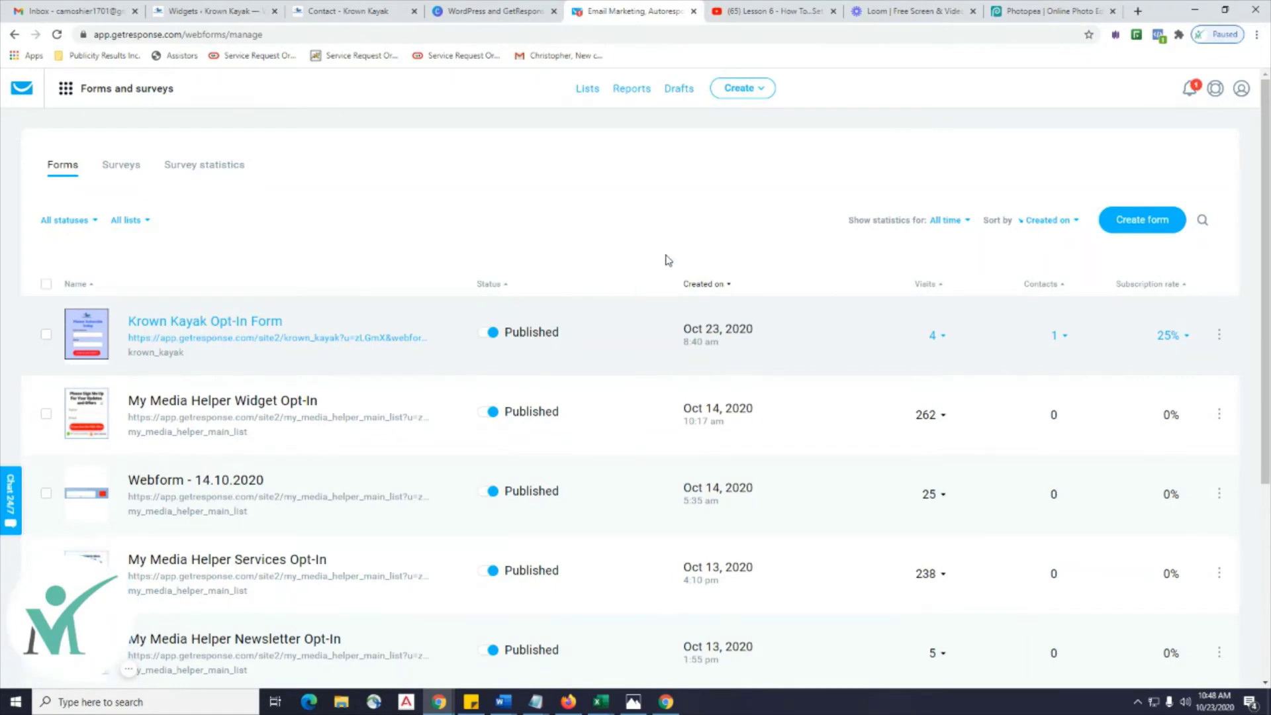
Open the Autoresponders overview and browse page 2 before returning to page 1.
{"action": "left_click", "coordinate": [66, 90]}
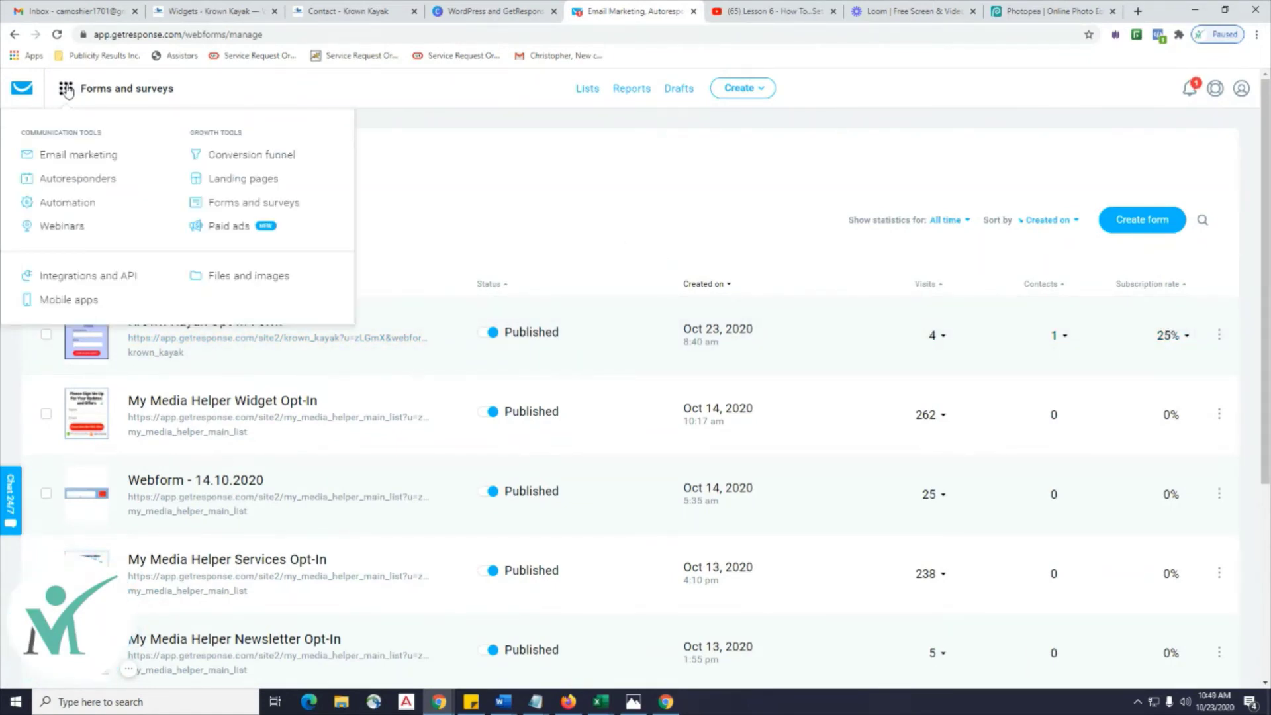
{"action": "left_click", "coordinate": [79, 180]}
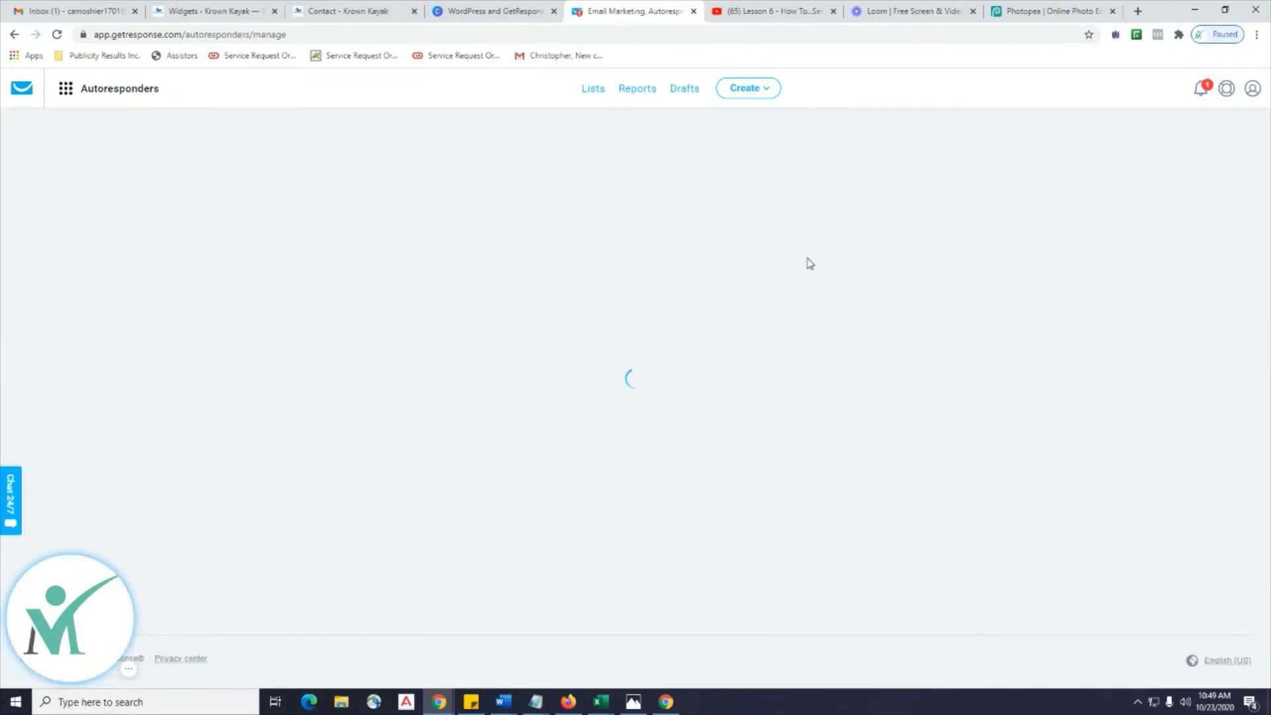
{"action": "scroll", "coordinate": [809, 265], "scroll_direction": "down", "scroll_amount": 8}
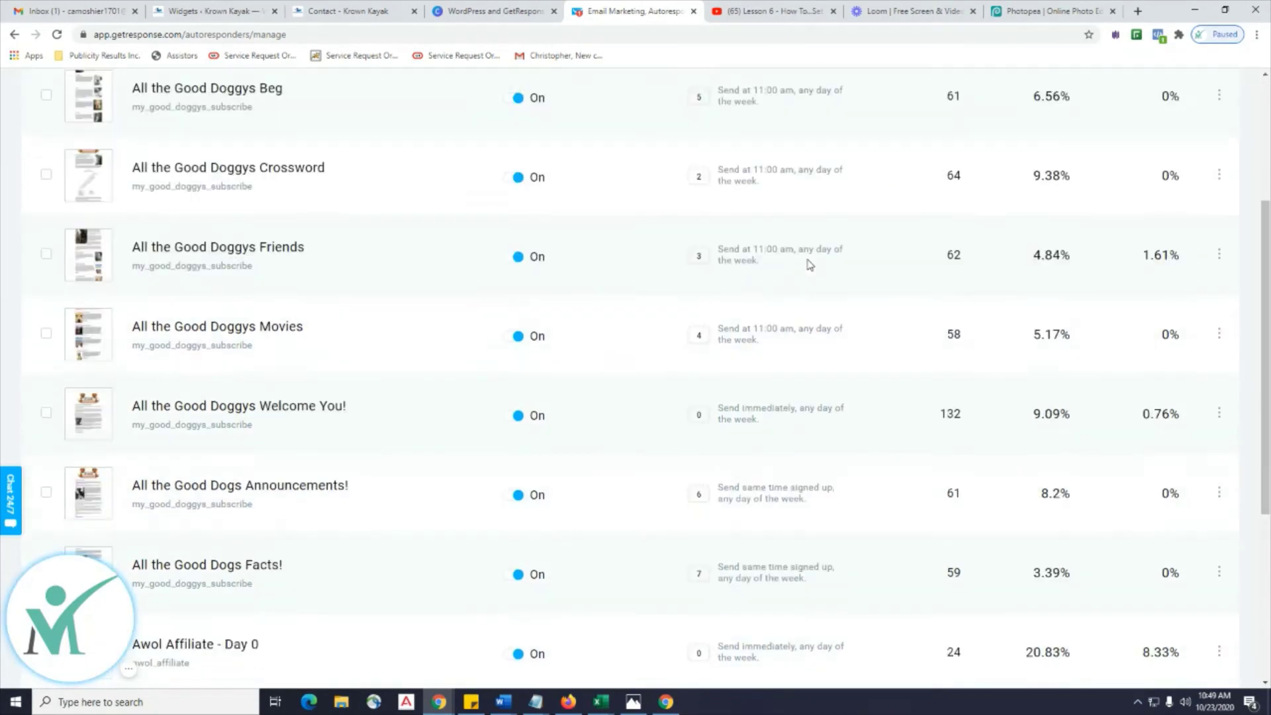
{"action": "scroll", "coordinate": [809, 265], "scroll_direction": "up", "scroll_amount": 8}
{"action": "scroll", "coordinate": [808, 265], "scroll_direction": "down", "scroll_amount": 8}
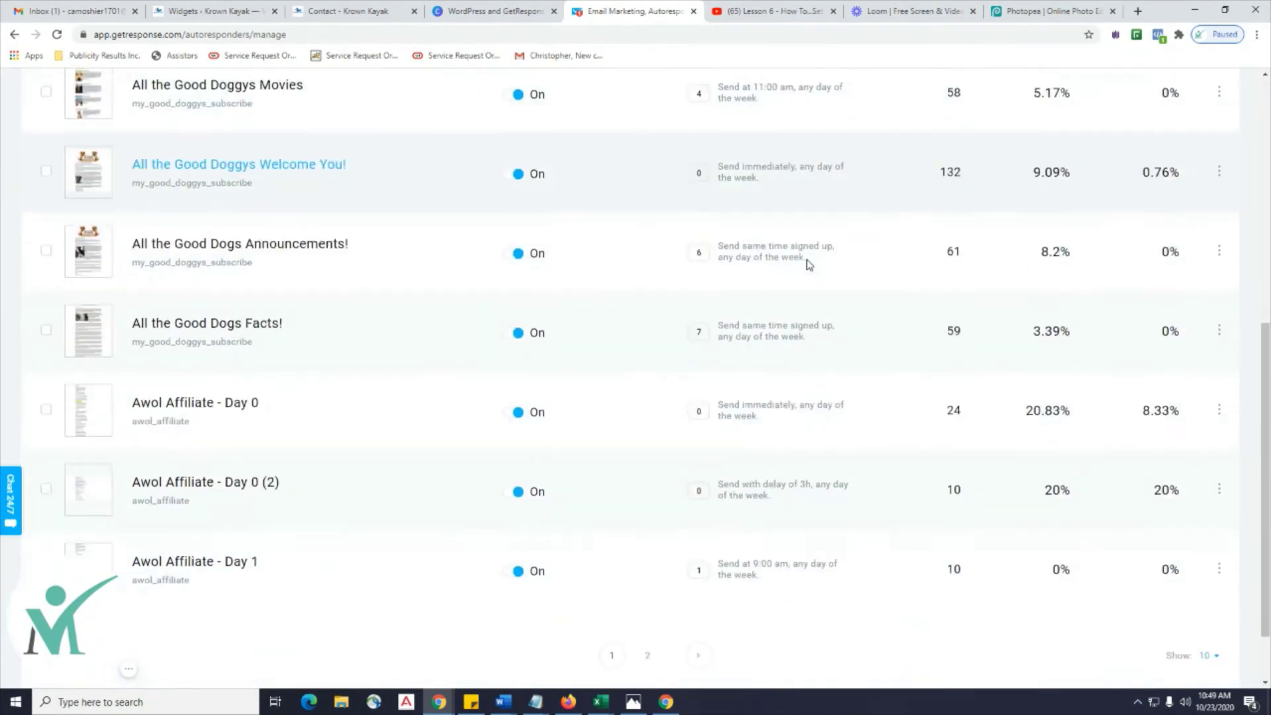
{"action": "left_click", "coordinate": [695, 577]}
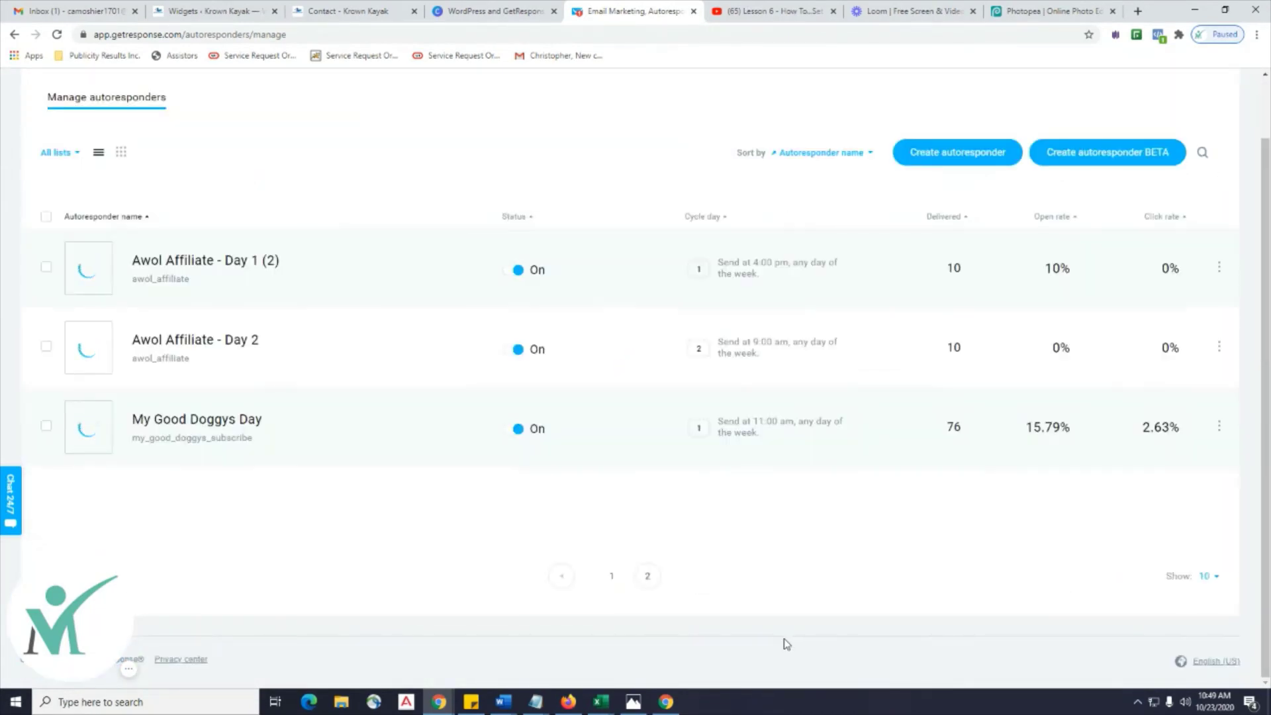
{"action": "left_click", "coordinate": [560, 584]}
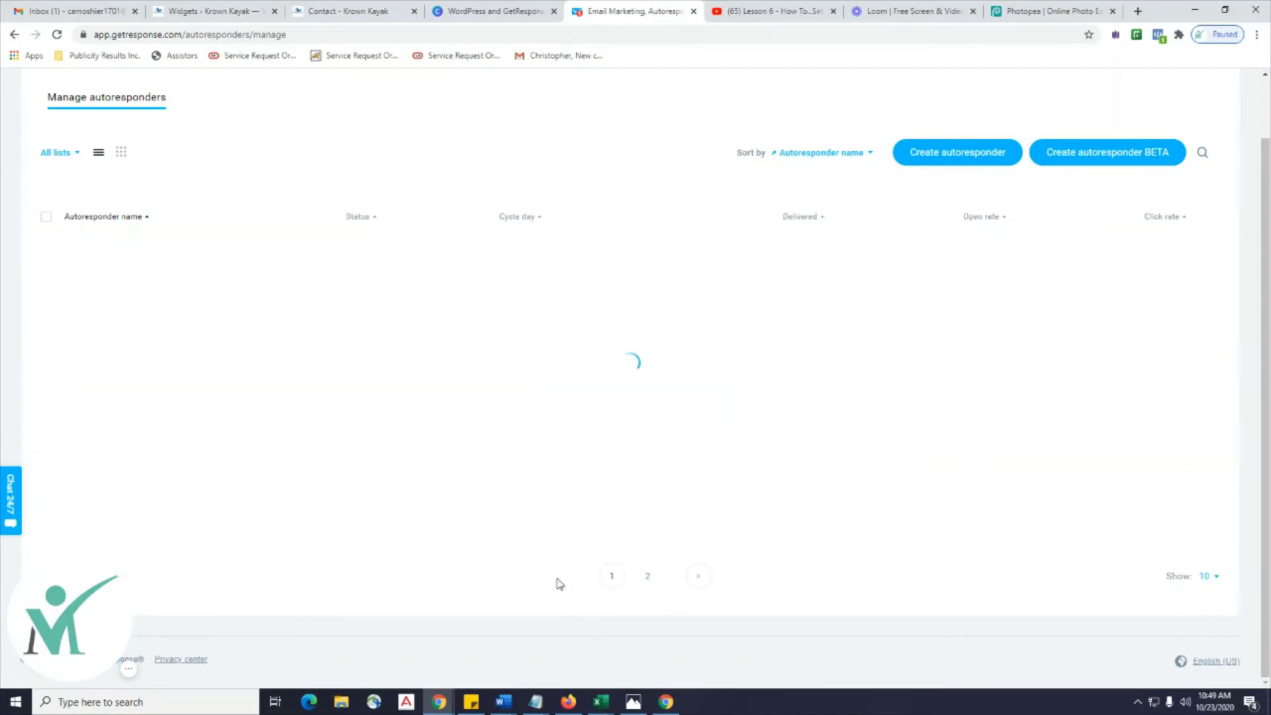
Recheck page 2, then review page 1's All the Good Doggys and Awol Affiliate autoresponders.
{"action": "scroll", "coordinate": [510, 364], "scroll_direction": "up", "scroll_amount": 8}
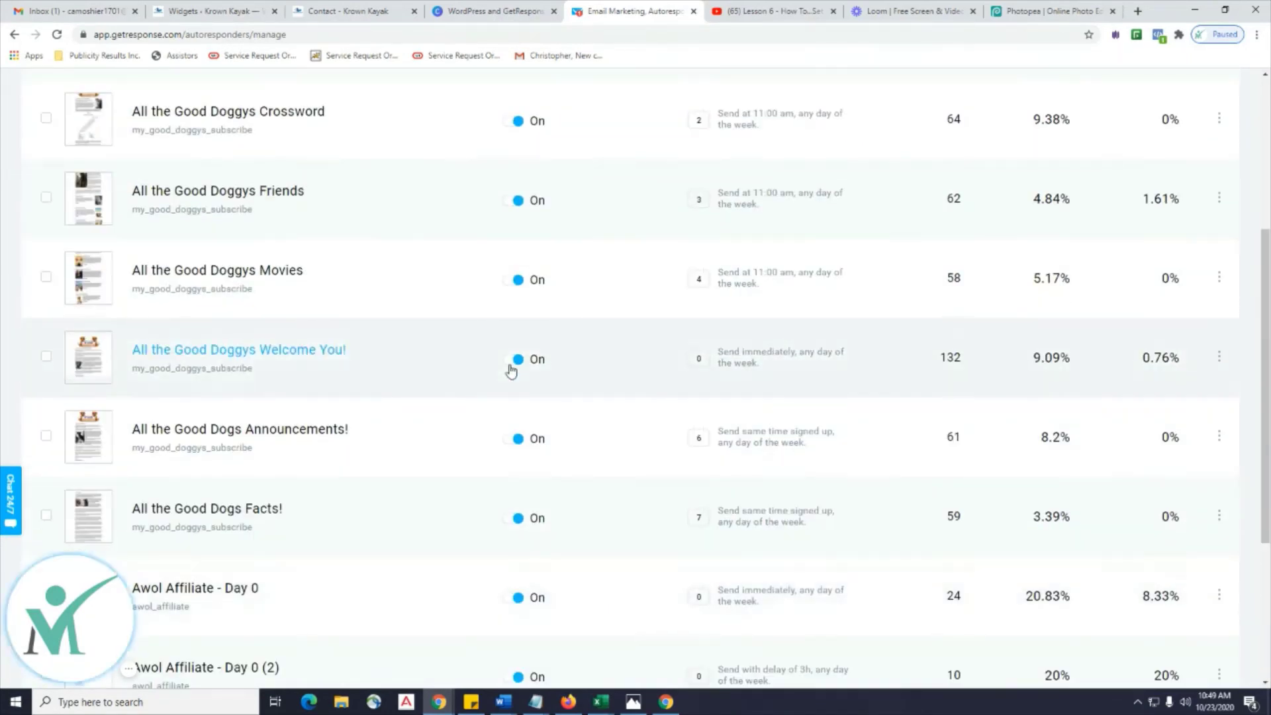
{"action": "scroll", "coordinate": [662, 351], "scroll_direction": "down", "scroll_amount": 2}
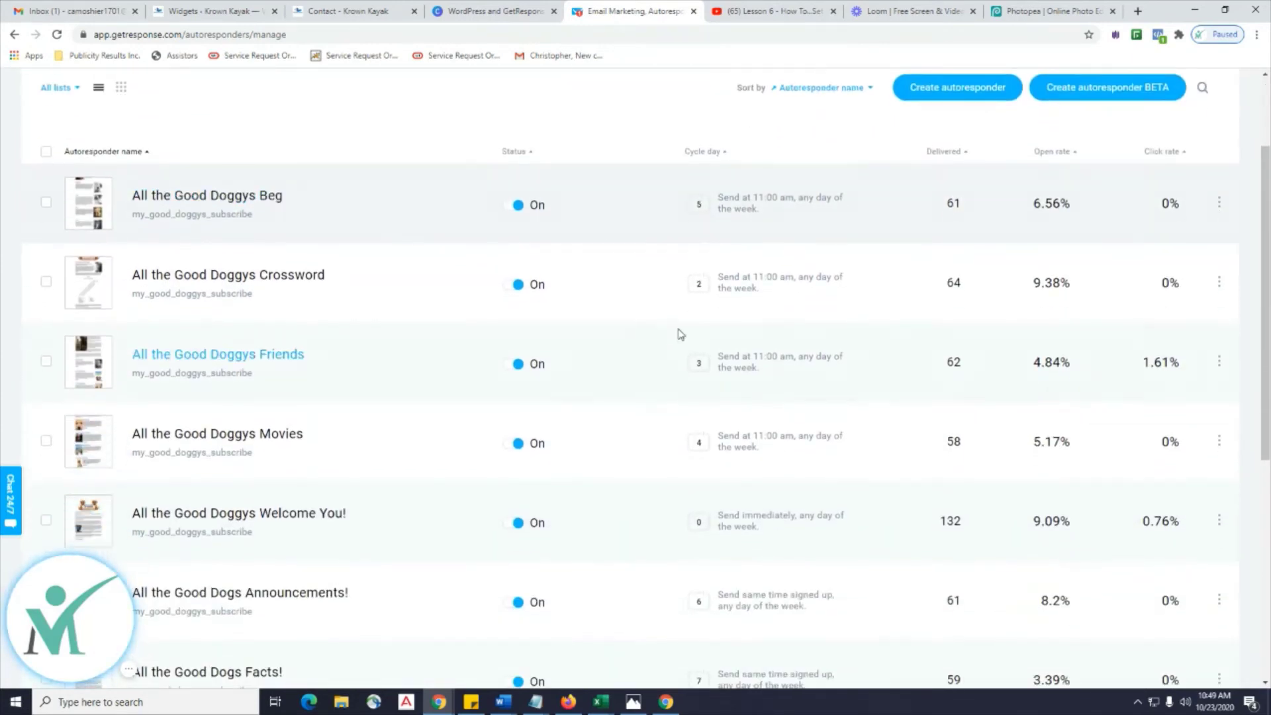
{"action": "scroll", "coordinate": [703, 255], "scroll_direction": "down", "scroll_amount": 2}
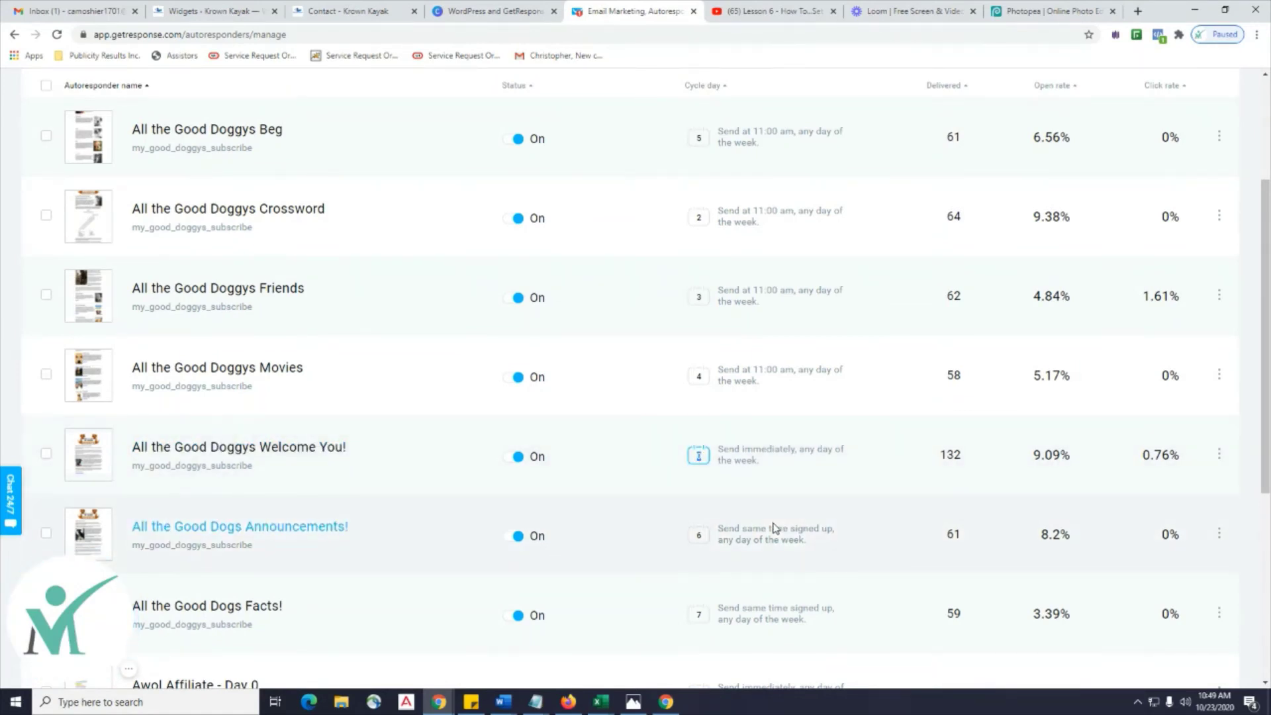
{"action": "scroll", "coordinate": [774, 527], "scroll_direction": "up", "scroll_amount": 1}
{"action": "scroll", "coordinate": [775, 523], "scroll_direction": "down", "scroll_amount": 6}
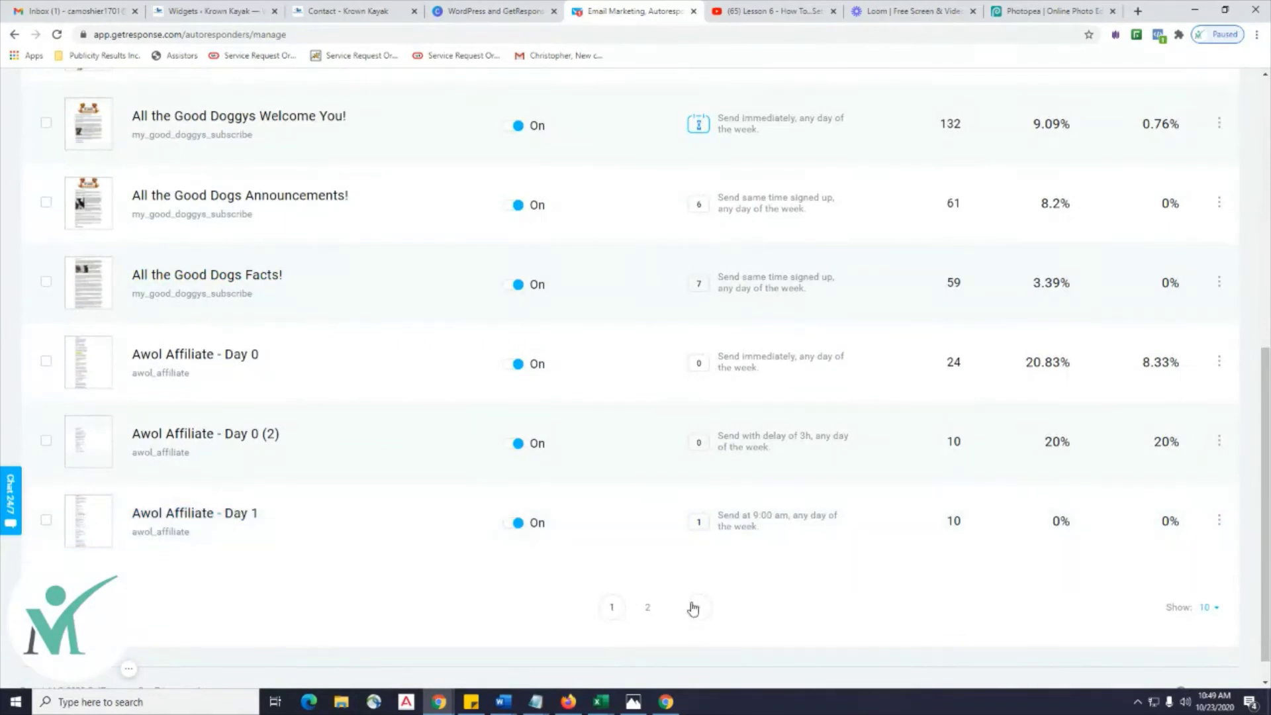
{"action": "left_click", "coordinate": [698, 607]}
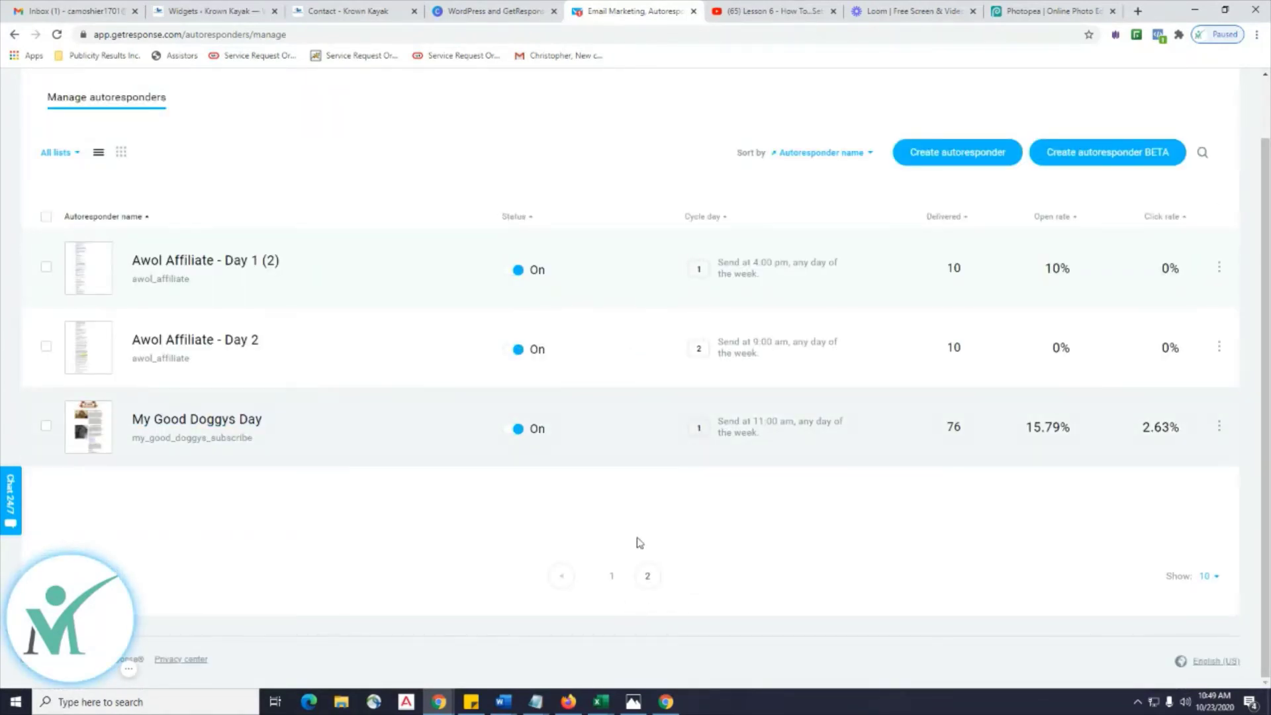
{"action": "left_click", "coordinate": [567, 577]}
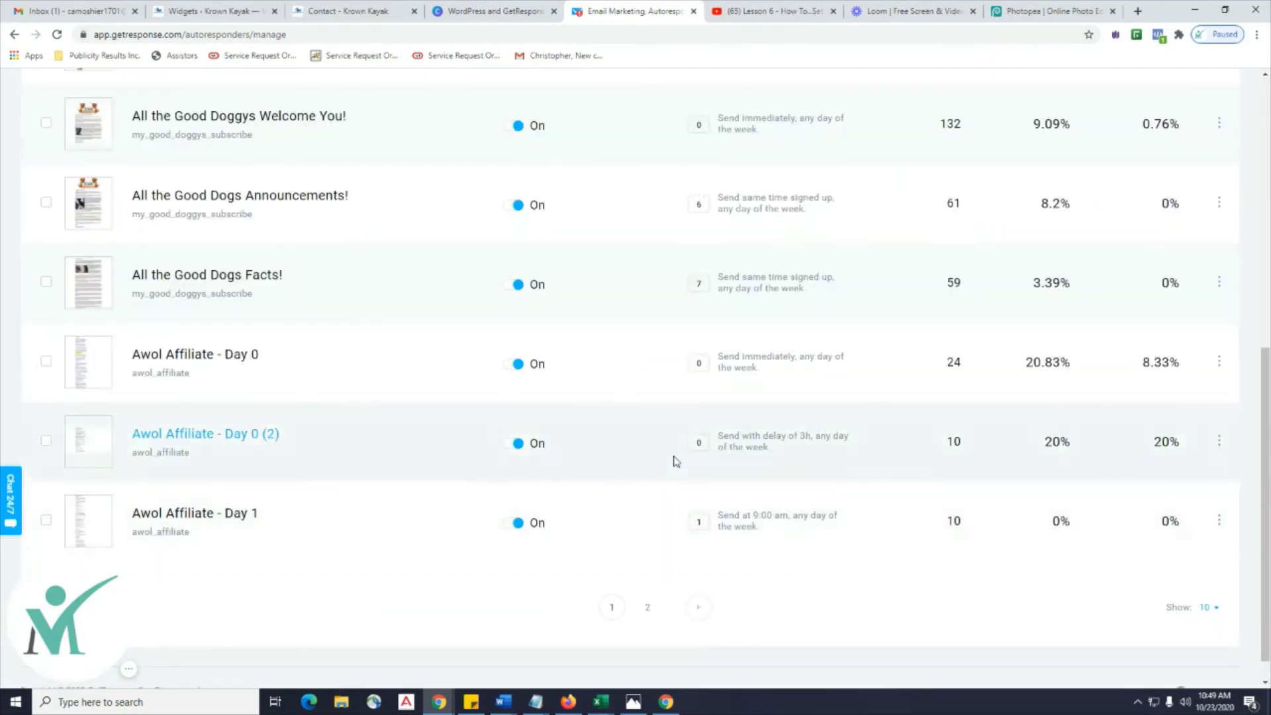
{"action": "scroll", "coordinate": [689, 436], "scroll_direction": "up", "scroll_amount": 3}
{"action": "scroll", "coordinate": [693, 424], "scroll_direction": "up", "scroll_amount": 3}
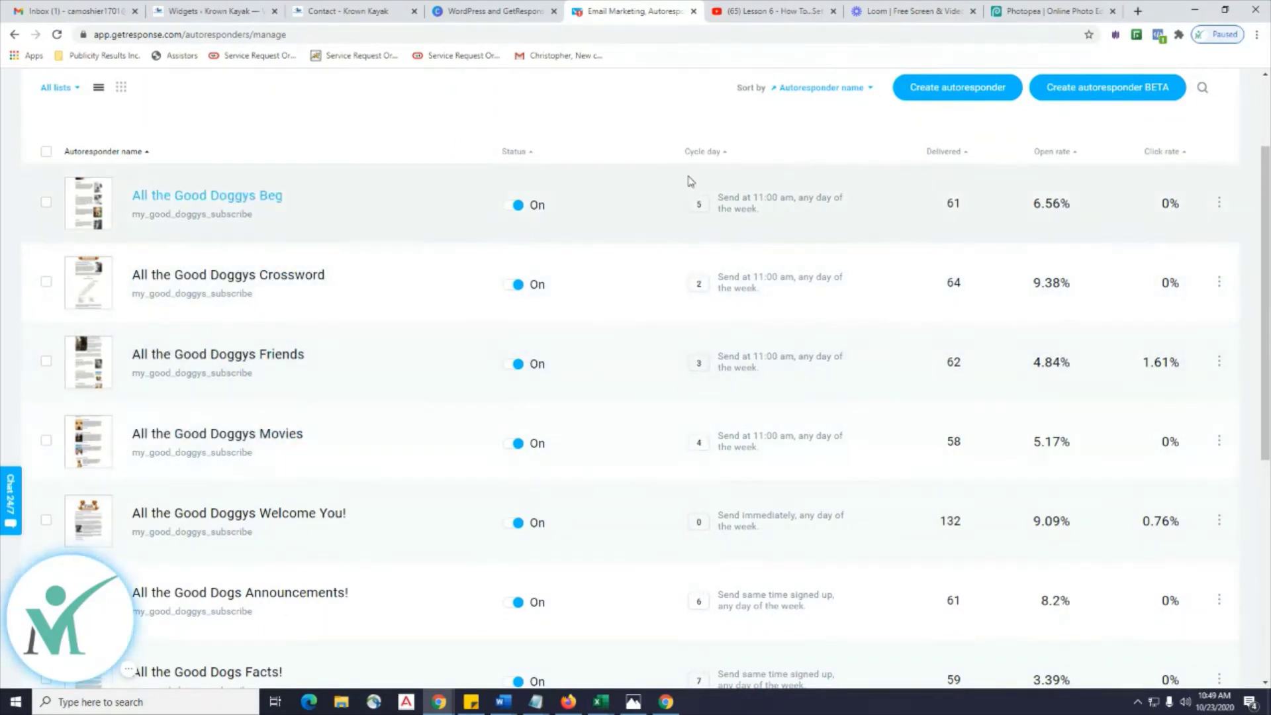
{"action": "scroll", "coordinate": [689, 355], "scroll_direction": "down", "scroll_amount": 5}
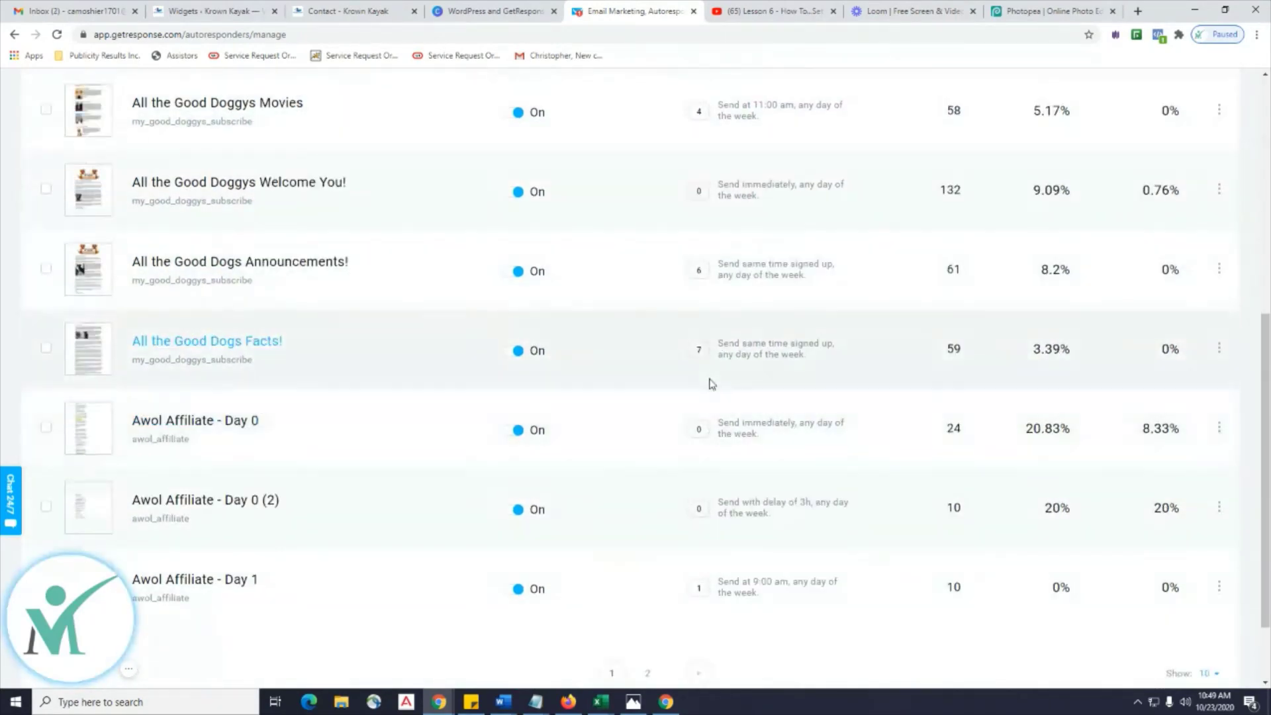
{"action": "scroll", "coordinate": [650, 469], "scroll_direction": "up", "scroll_amount": 7}
{"action": "scroll", "coordinate": [650, 469], "scroll_direction": "down", "scroll_amount": 8}
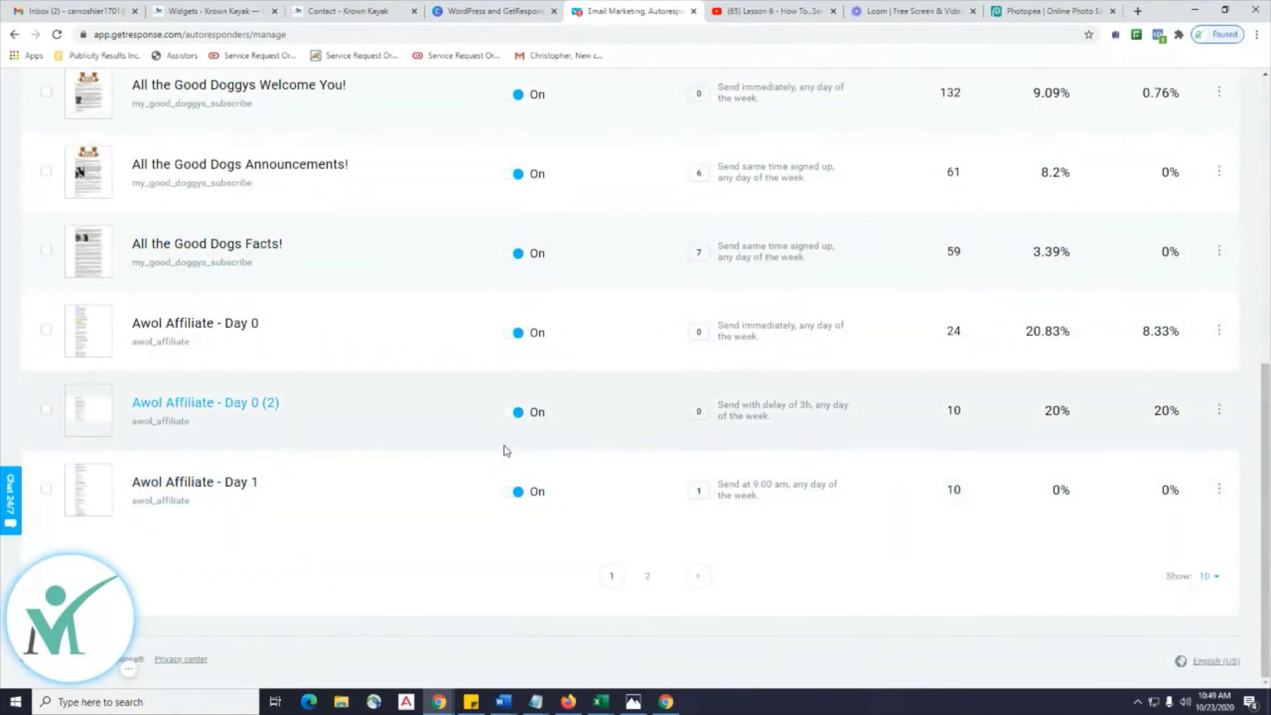
{"action": "scroll", "coordinate": [506, 450], "scroll_direction": "up", "scroll_amount": 3}
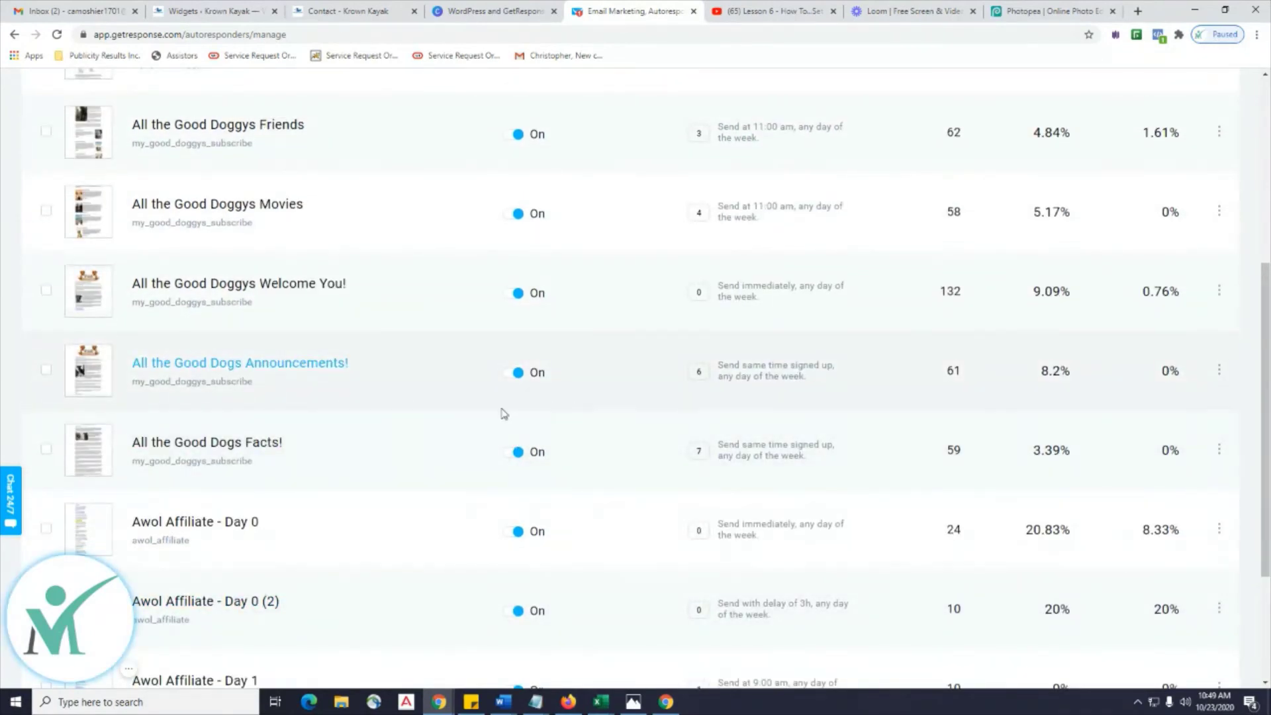
{"action": "scroll", "coordinate": [385, 340], "scroll_direction": "up", "scroll_amount": 1}
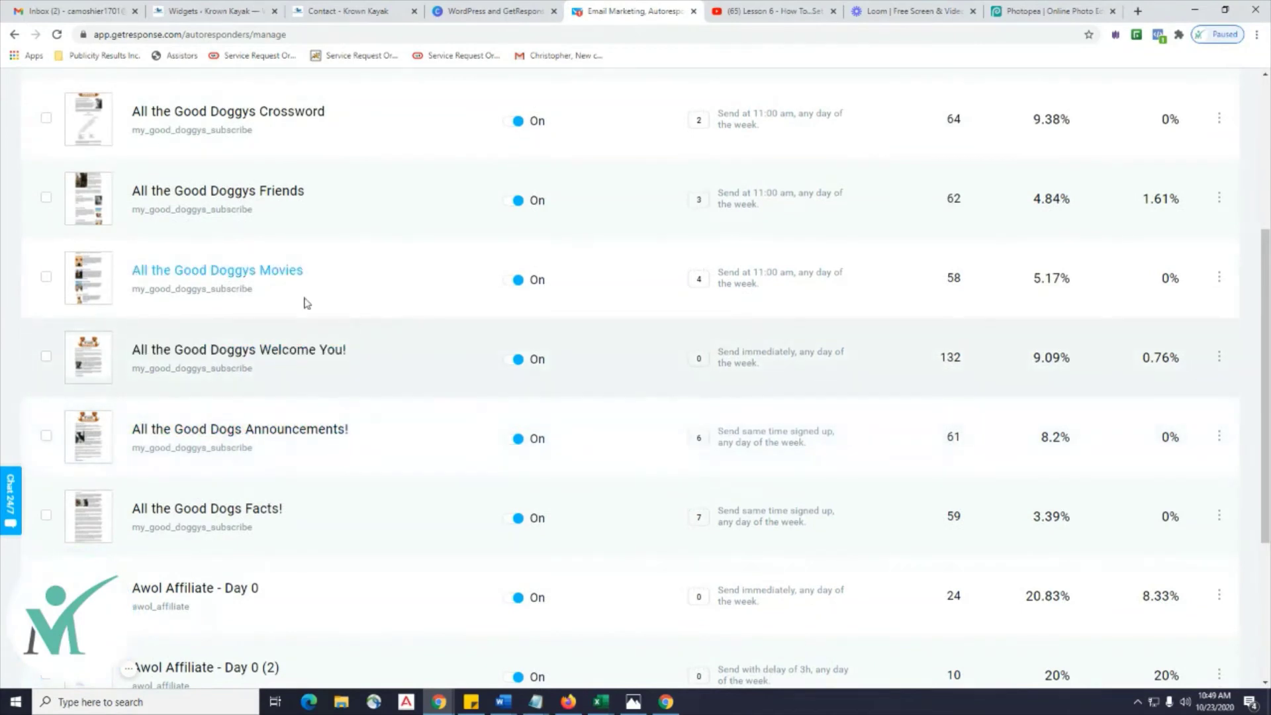
Open the All the Good Doggys Movies autoresponder, review its preview, and edit its message.
{"action": "left_click", "coordinate": [284, 271]}
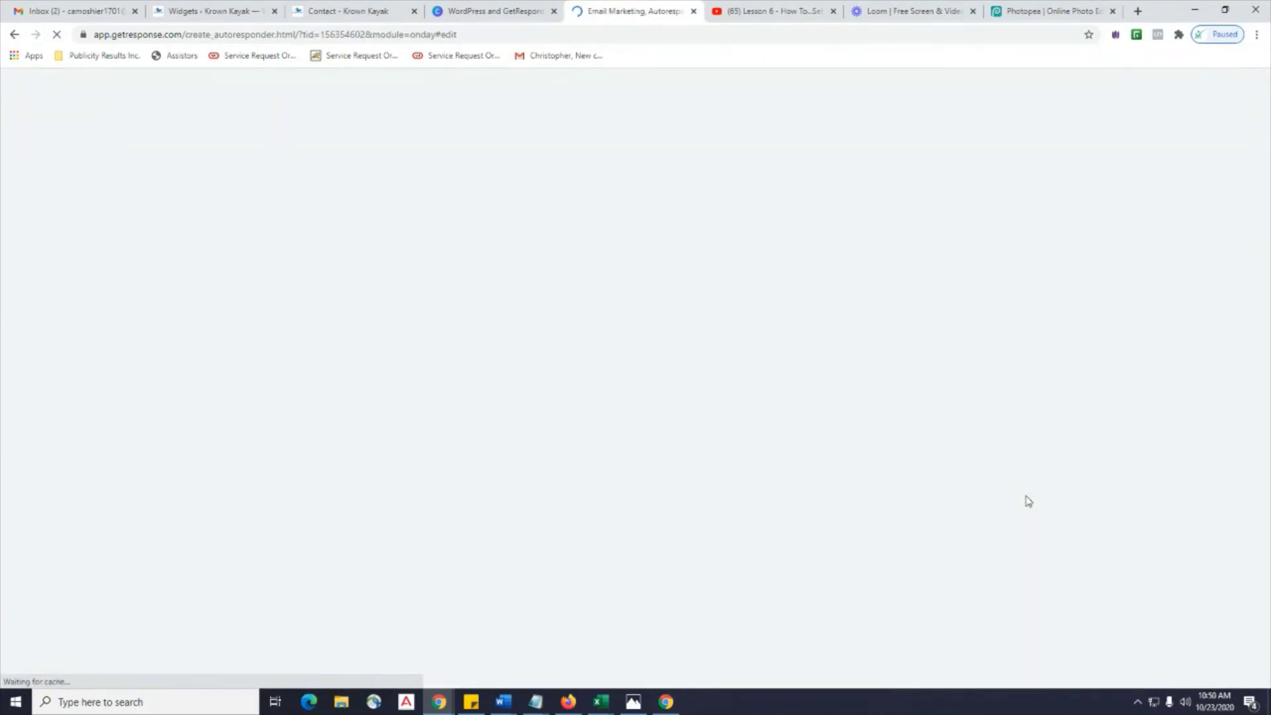
{"action": "scroll", "coordinate": [1028, 502], "scroll_direction": "down", "scroll_amount": 6}
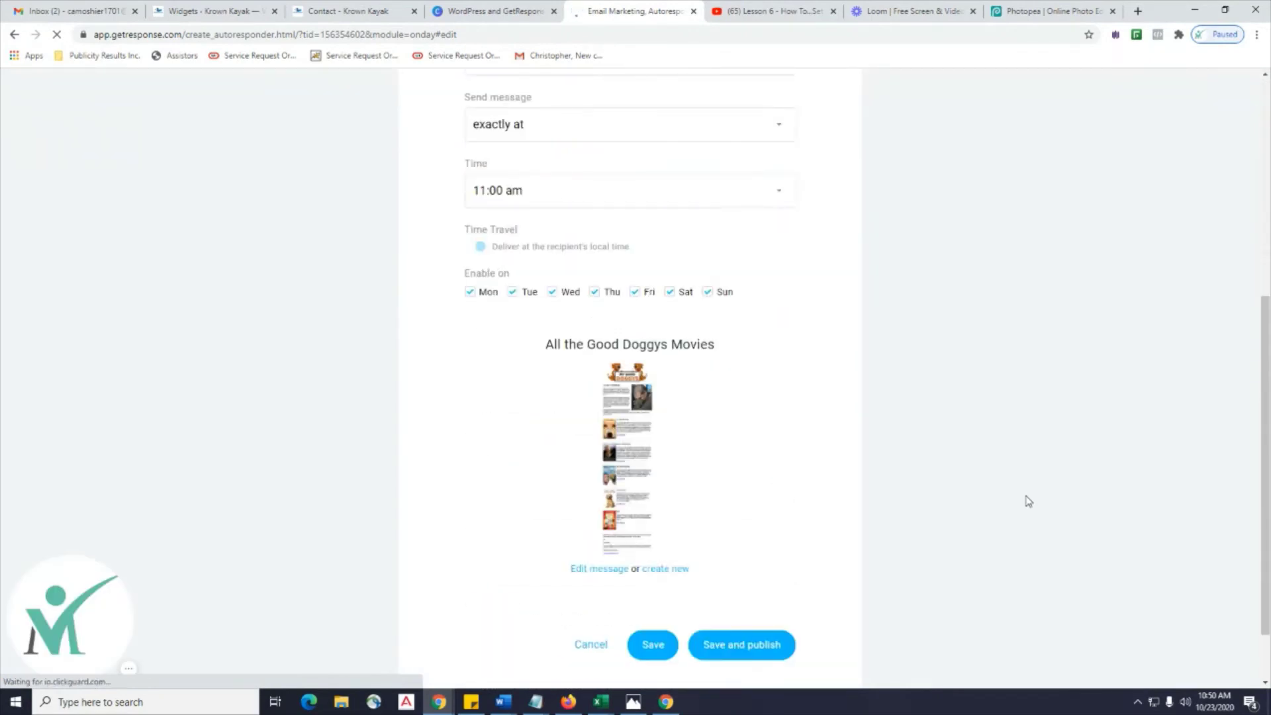
{"action": "scroll", "coordinate": [1028, 501], "scroll_direction": "down", "scroll_amount": 1}
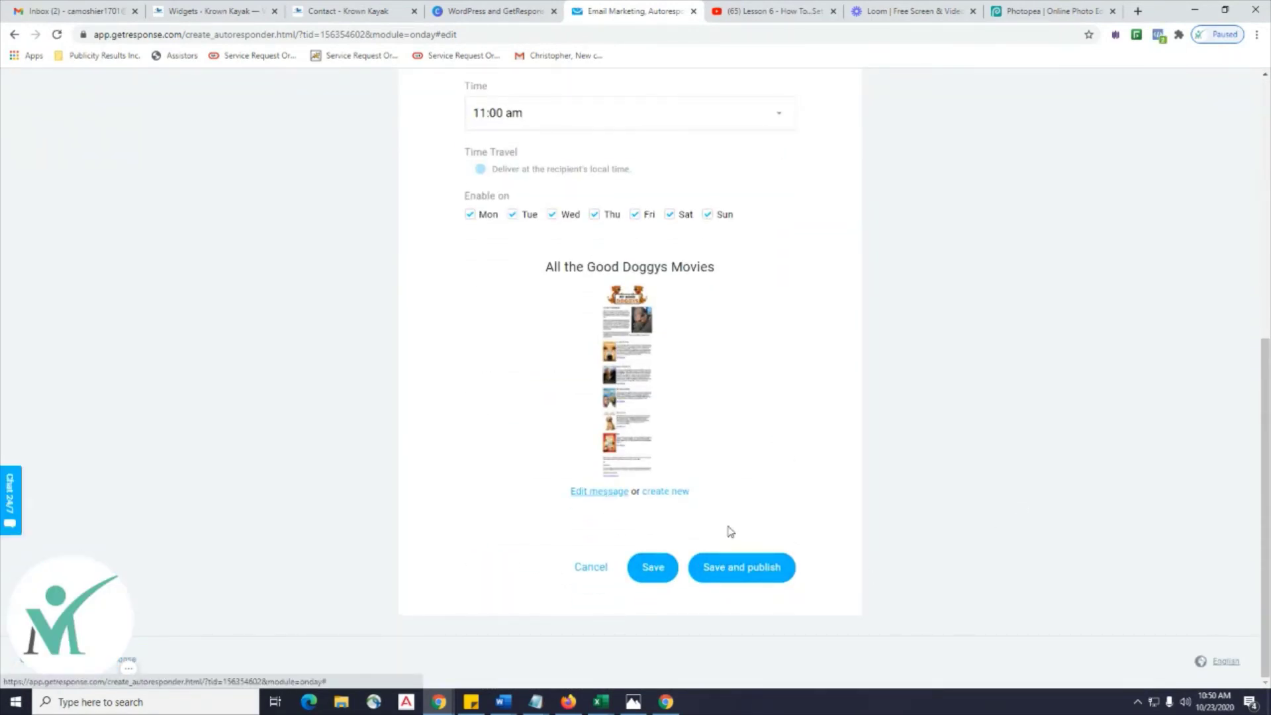
{"action": "left_click", "coordinate": [599, 491]}
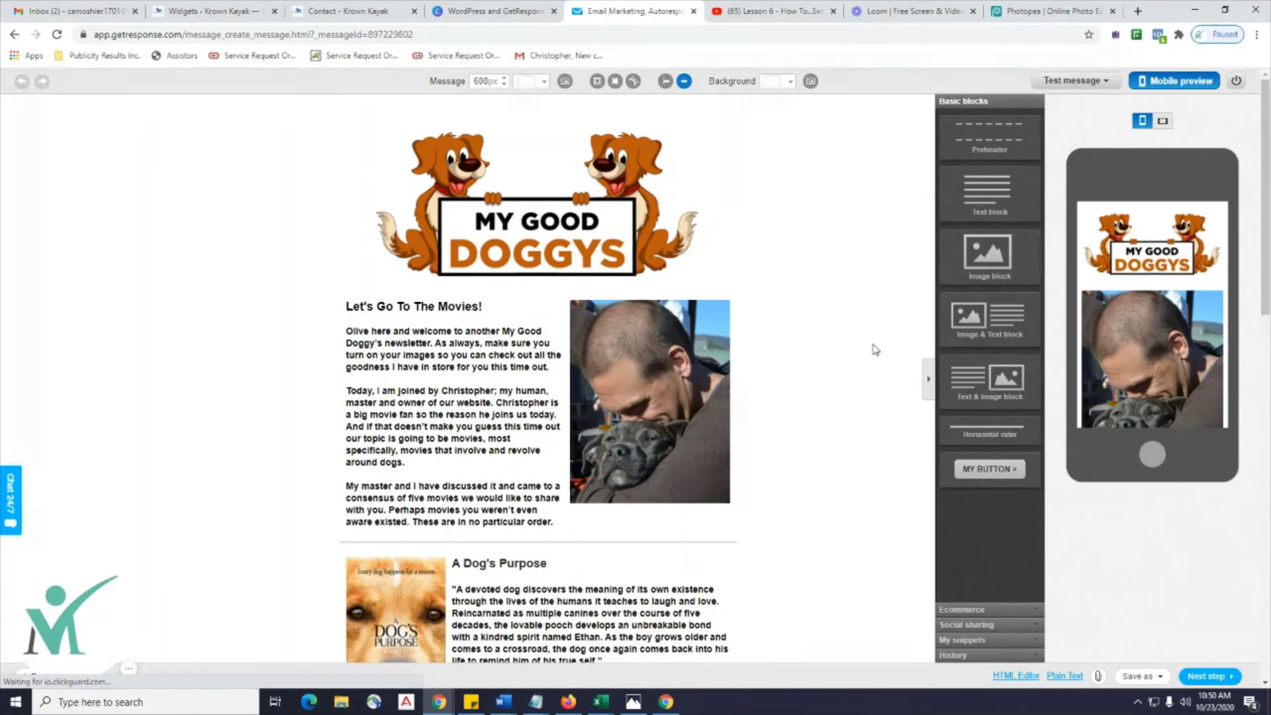
Insert a Horizontal ruler divider between the Marley & Me and Bolt newsletter blocks.
{"action": "scroll", "coordinate": [817, 376], "scroll_direction": "down", "scroll_amount": 2}
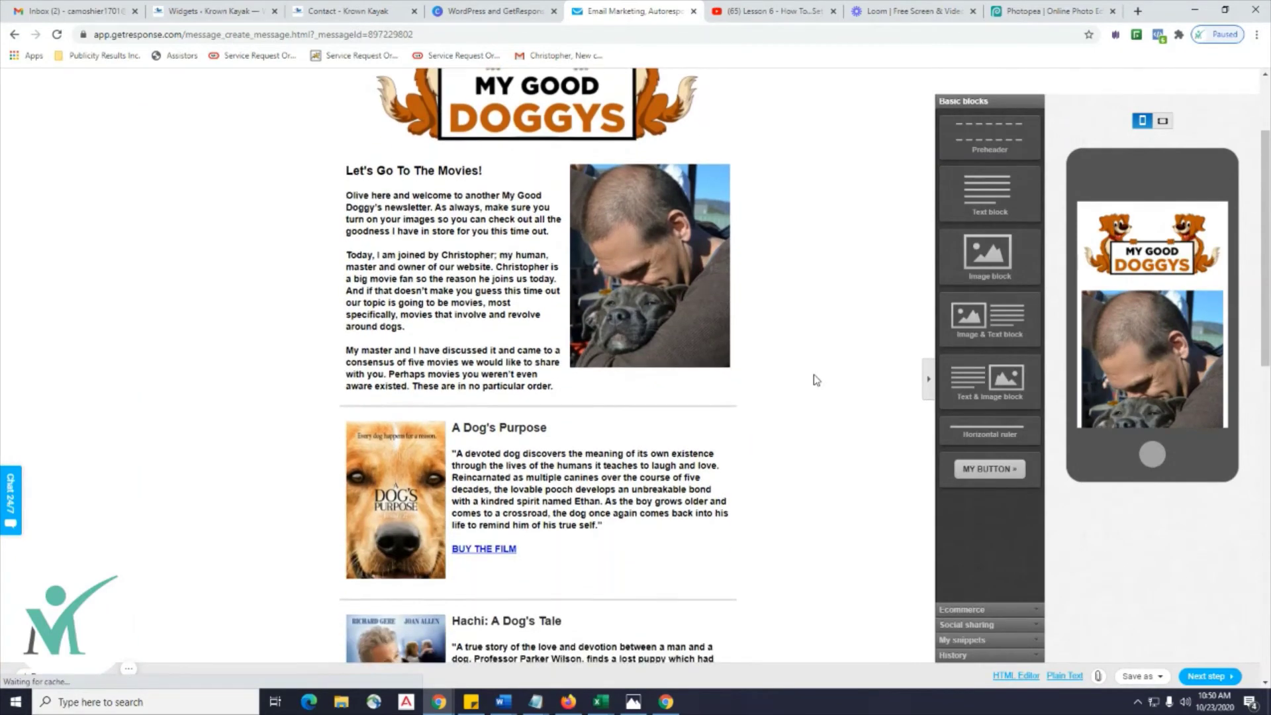
{"action": "scroll", "coordinate": [817, 380], "scroll_direction": "down", "scroll_amount": 8}
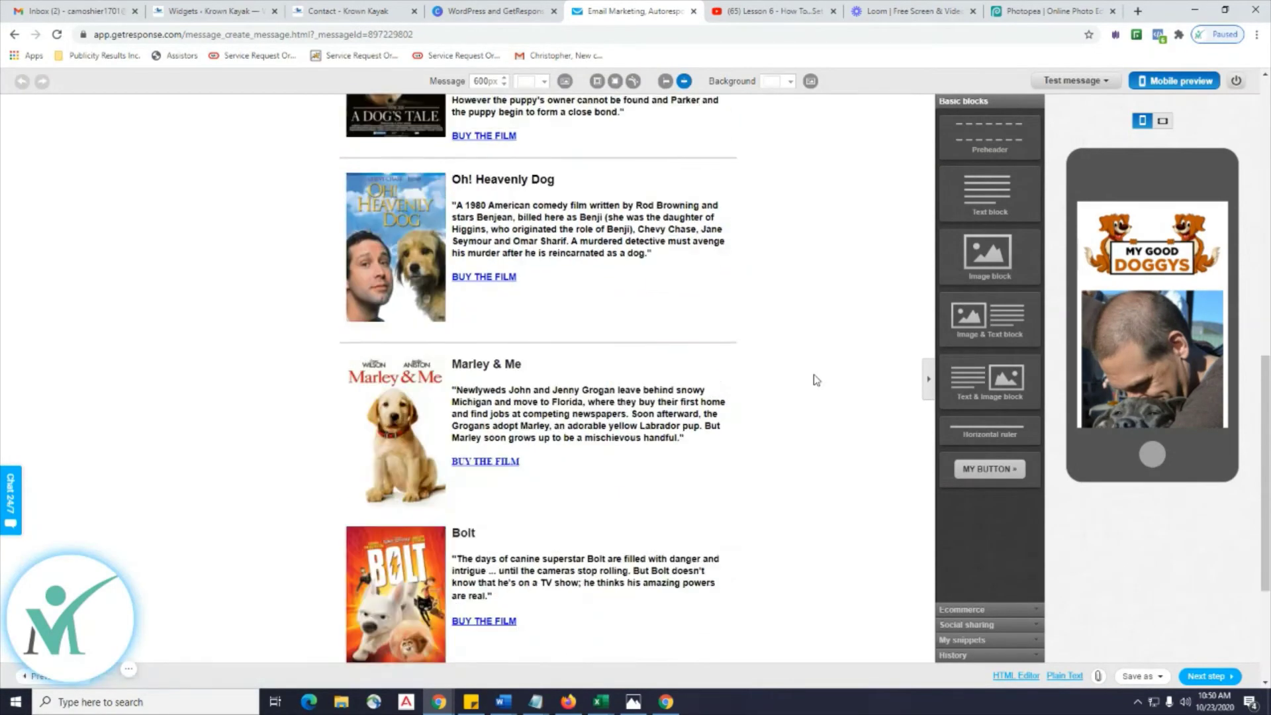
{"action": "scroll", "coordinate": [816, 380], "scroll_direction": "down", "scroll_amount": 4}
{"action": "scroll", "coordinate": [817, 379], "scroll_direction": "up", "scroll_amount": 5}
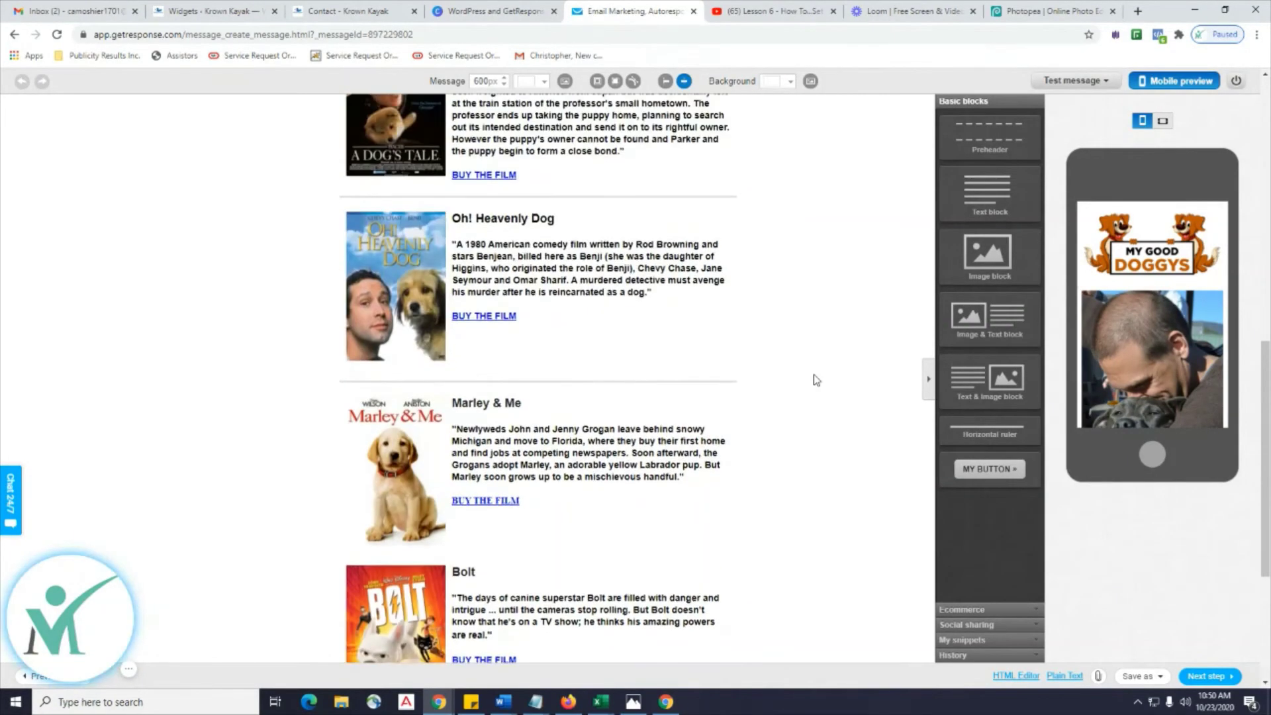
{"action": "scroll", "coordinate": [817, 379], "scroll_direction": "up", "scroll_amount": 2}
{"action": "scroll", "coordinate": [815, 378], "scroll_direction": "down", "scroll_amount": 4}
{"action": "mouse_move", "coordinate": [461, 445]}
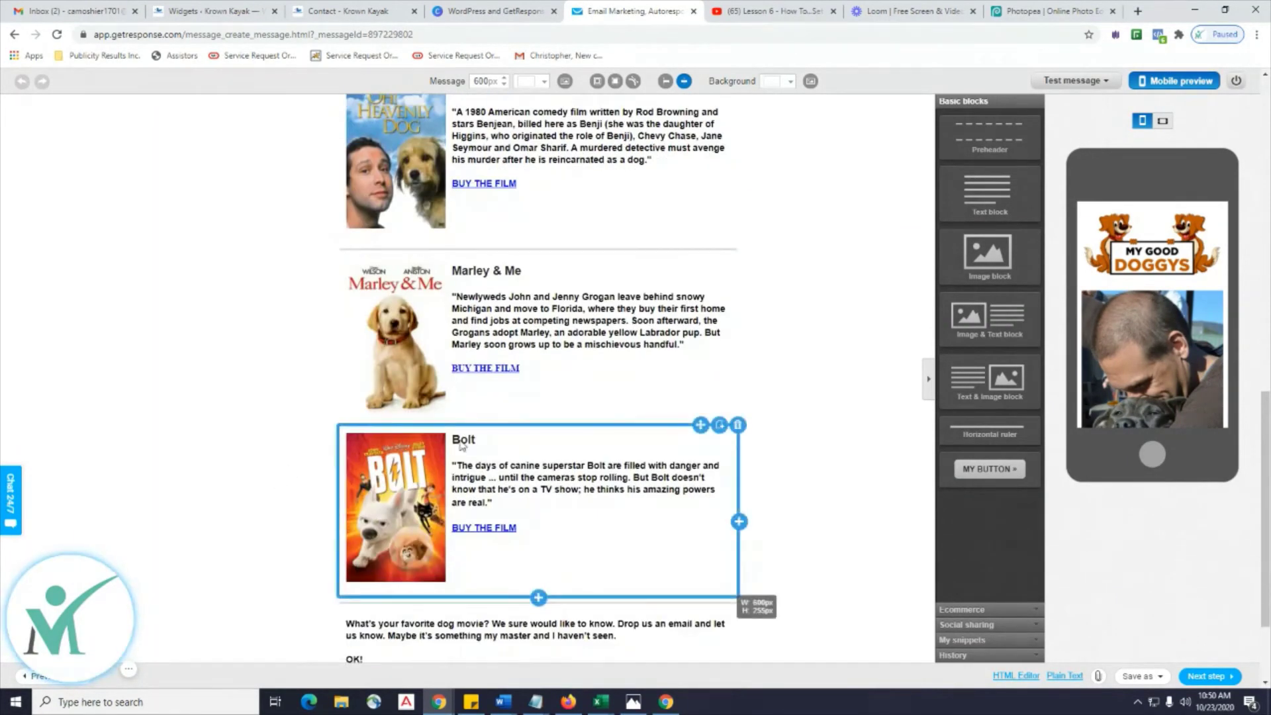
{"action": "scroll", "coordinate": [630, 402], "scroll_direction": "up", "scroll_amount": 12}
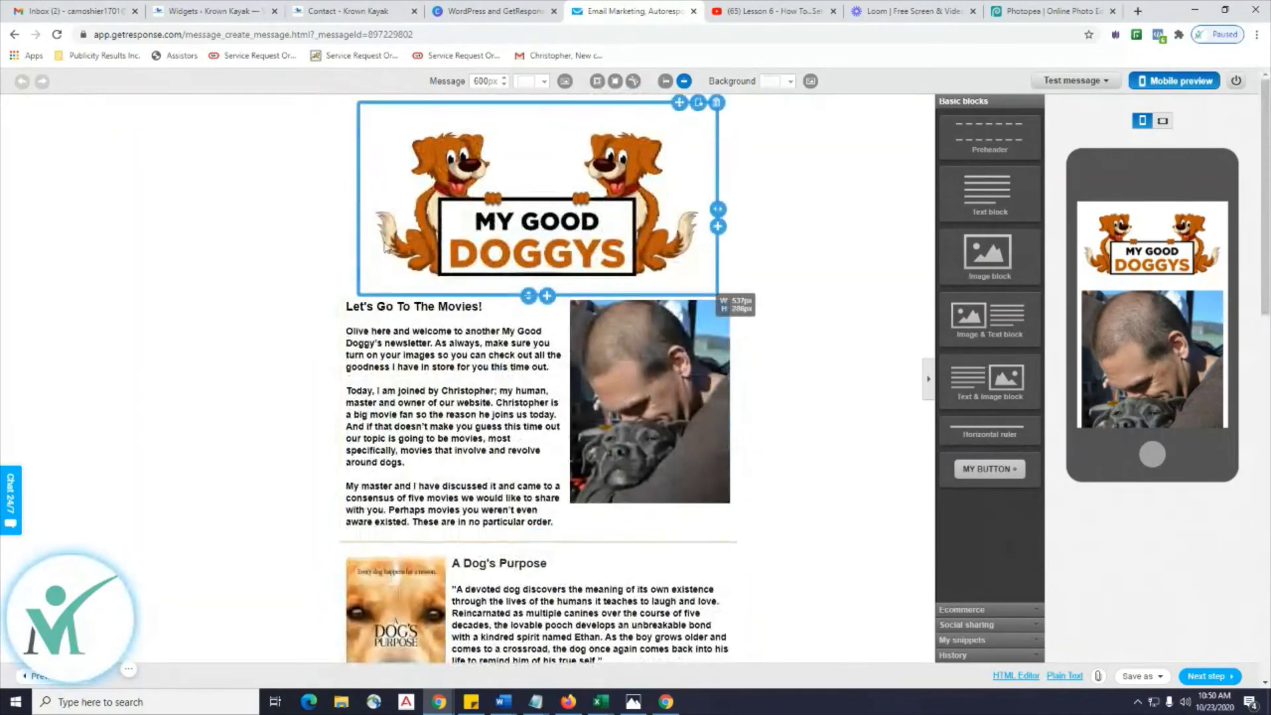
{"action": "scroll", "coordinate": [561, 204], "scroll_direction": "down", "scroll_amount": 2}
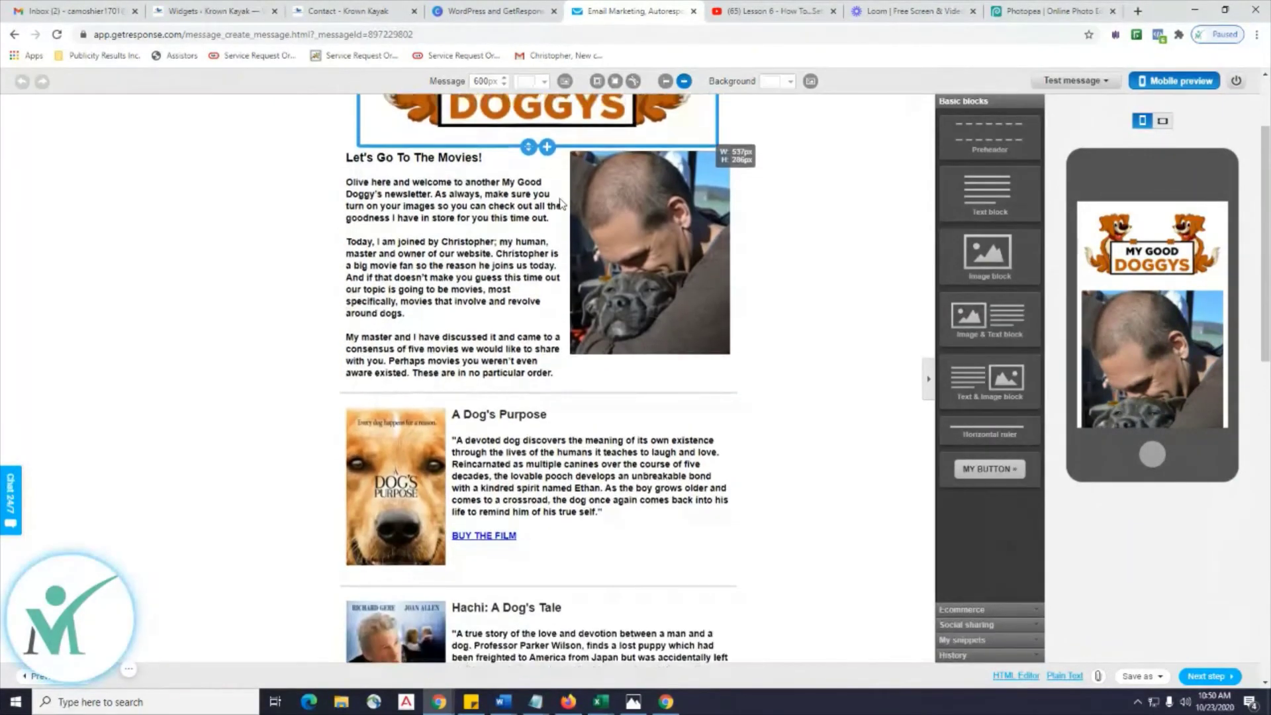
{"action": "scroll", "coordinate": [561, 204], "scroll_direction": "up", "scroll_amount": 2}
{"action": "scroll", "coordinate": [561, 204], "scroll_direction": "down", "scroll_amount": 5}
{"action": "mouse_move", "coordinate": [392, 322]}
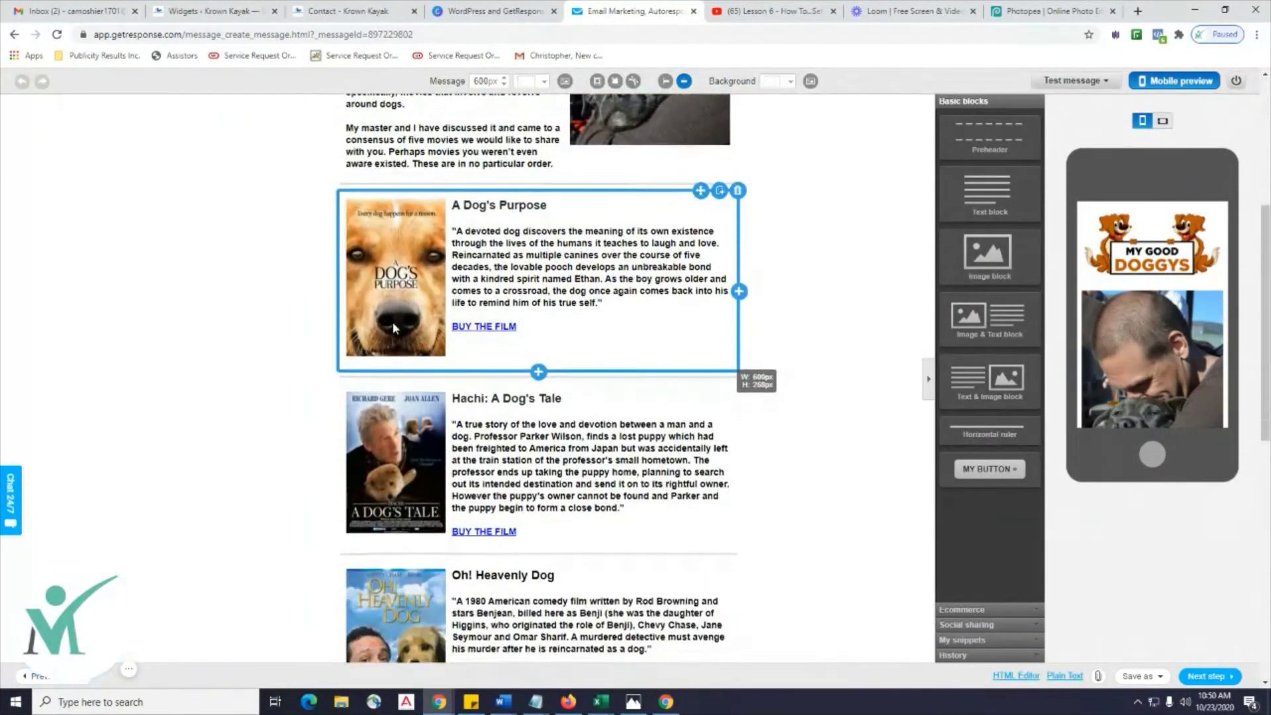
{"action": "scroll", "coordinate": [392, 321], "scroll_direction": "down", "scroll_amount": 4}
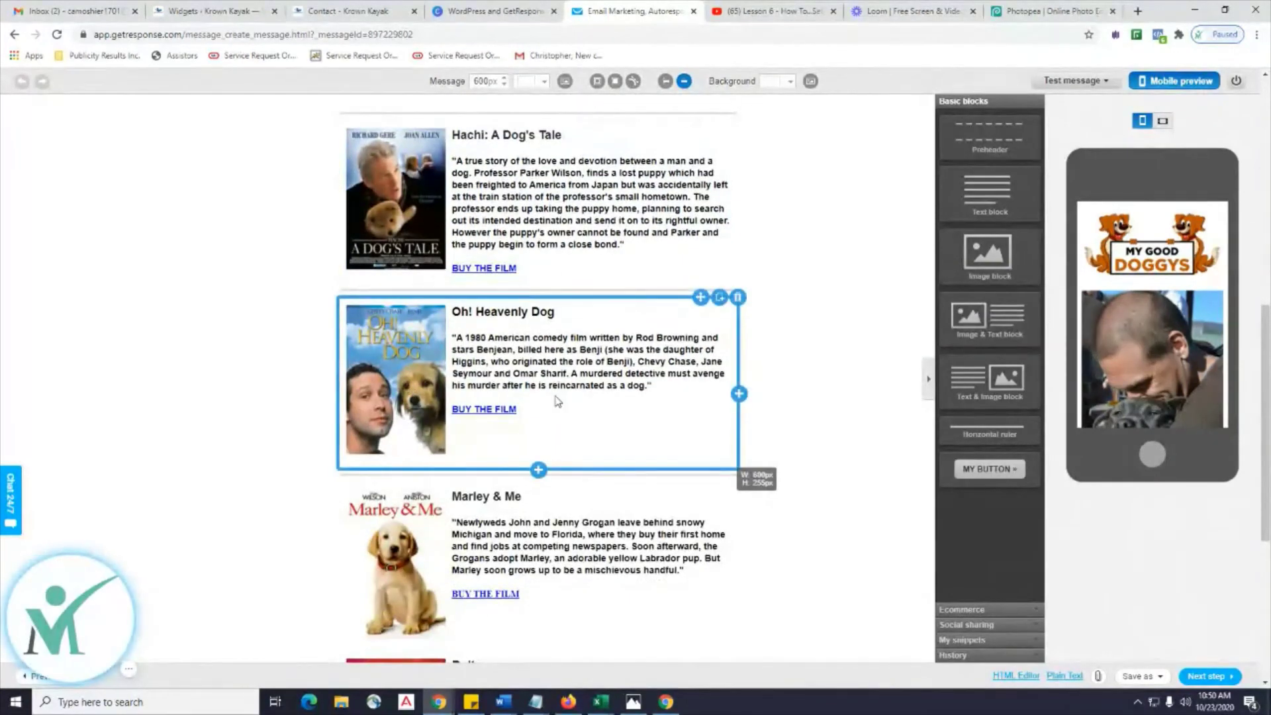
{"action": "scroll", "coordinate": [503, 397], "scroll_direction": "down", "scroll_amount": 4}
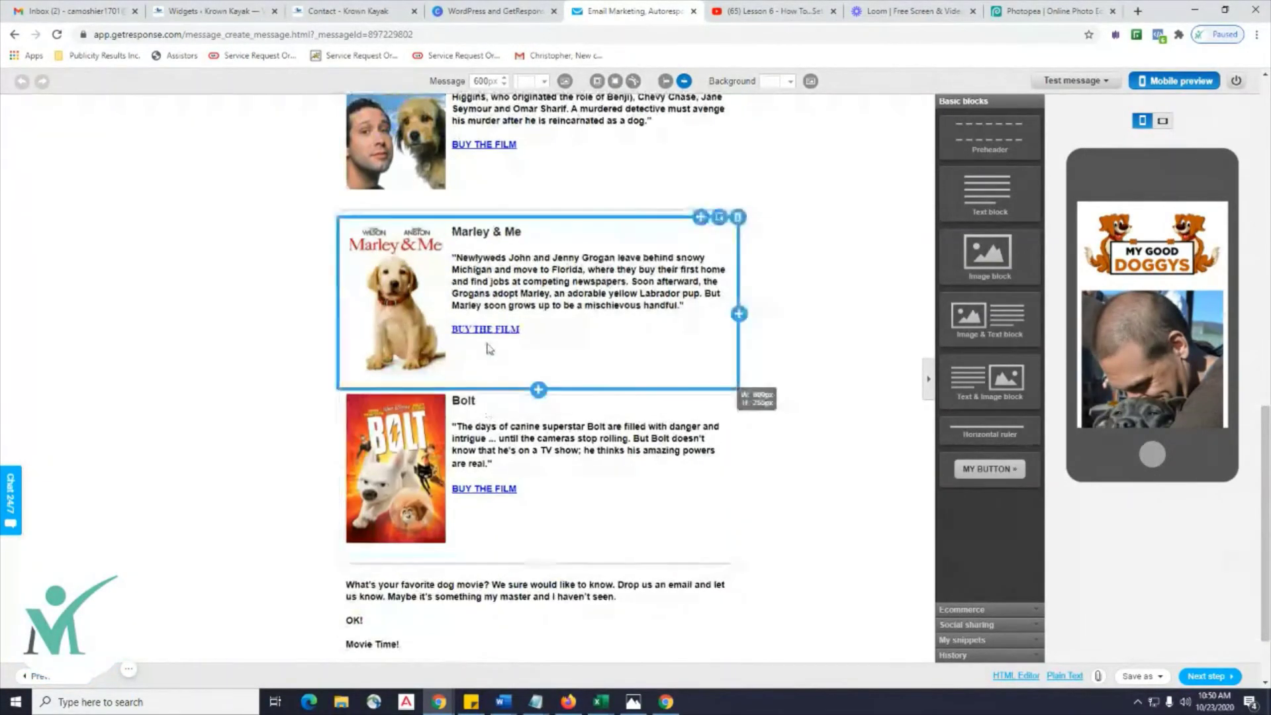
{"action": "scroll", "coordinate": [501, 223], "scroll_direction": "up", "scroll_amount": 1}
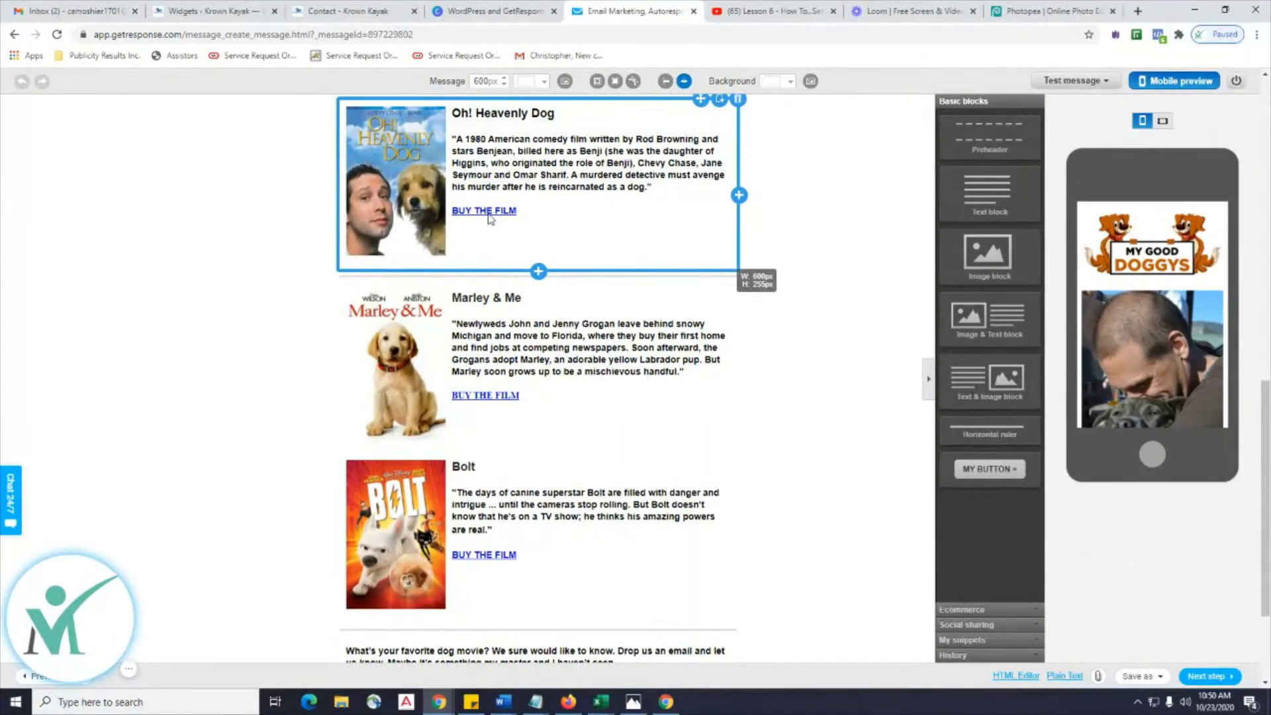
{"action": "scroll", "coordinate": [481, 558], "scroll_direction": "up", "scroll_amount": 9}
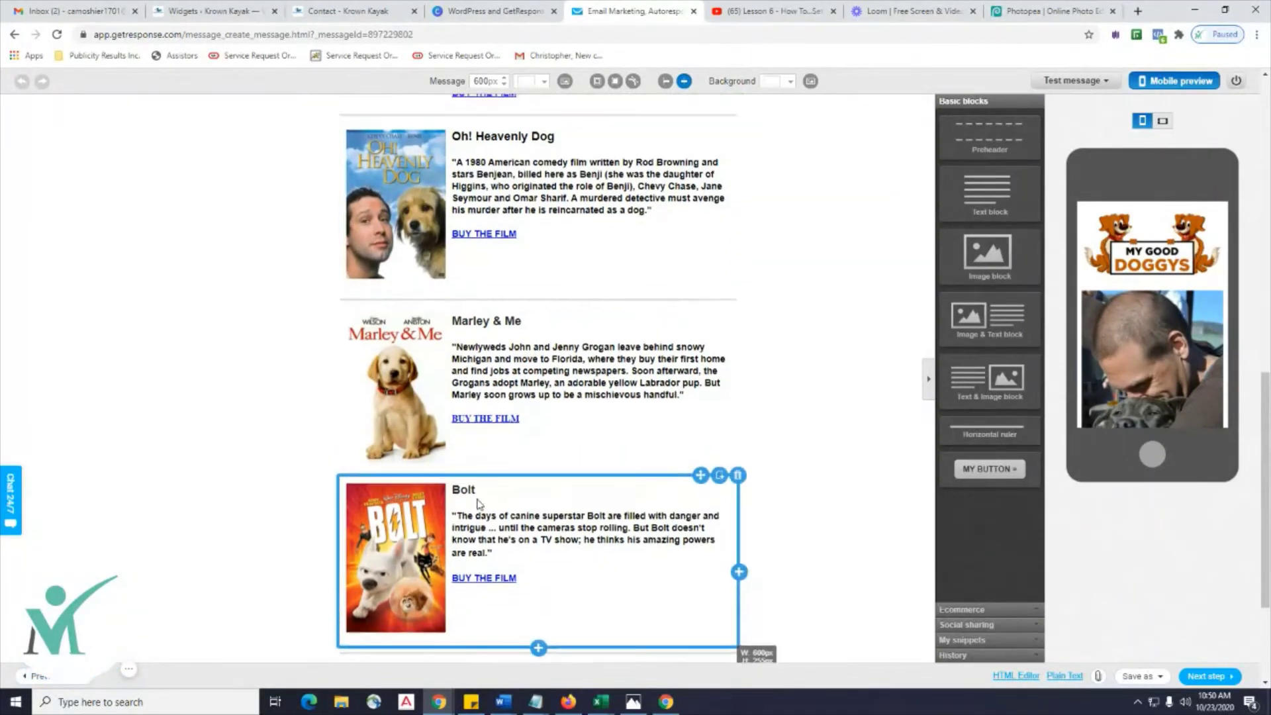
{"action": "scroll", "coordinate": [479, 504], "scroll_direction": "up", "scroll_amount": 3}
{"action": "scroll", "coordinate": [479, 504], "scroll_direction": "down", "scroll_amount": 4}
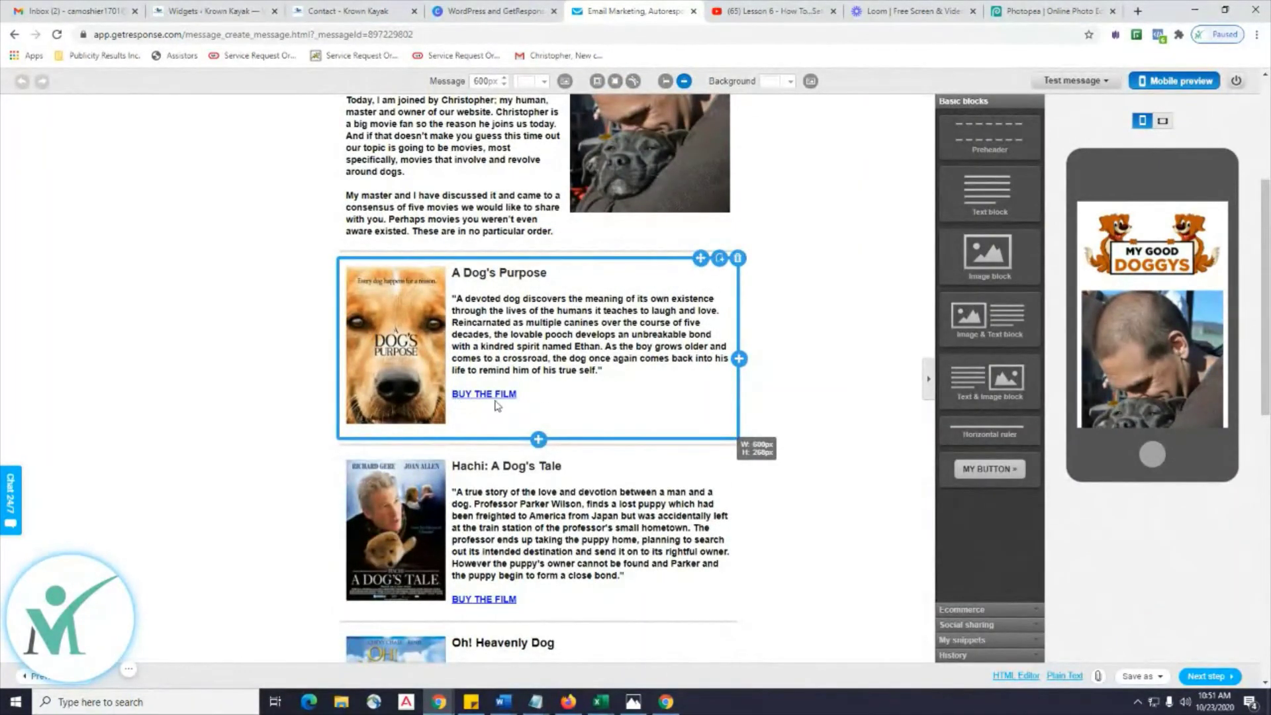
{"action": "scroll", "coordinate": [687, 416], "scroll_direction": "down", "scroll_amount": 9}
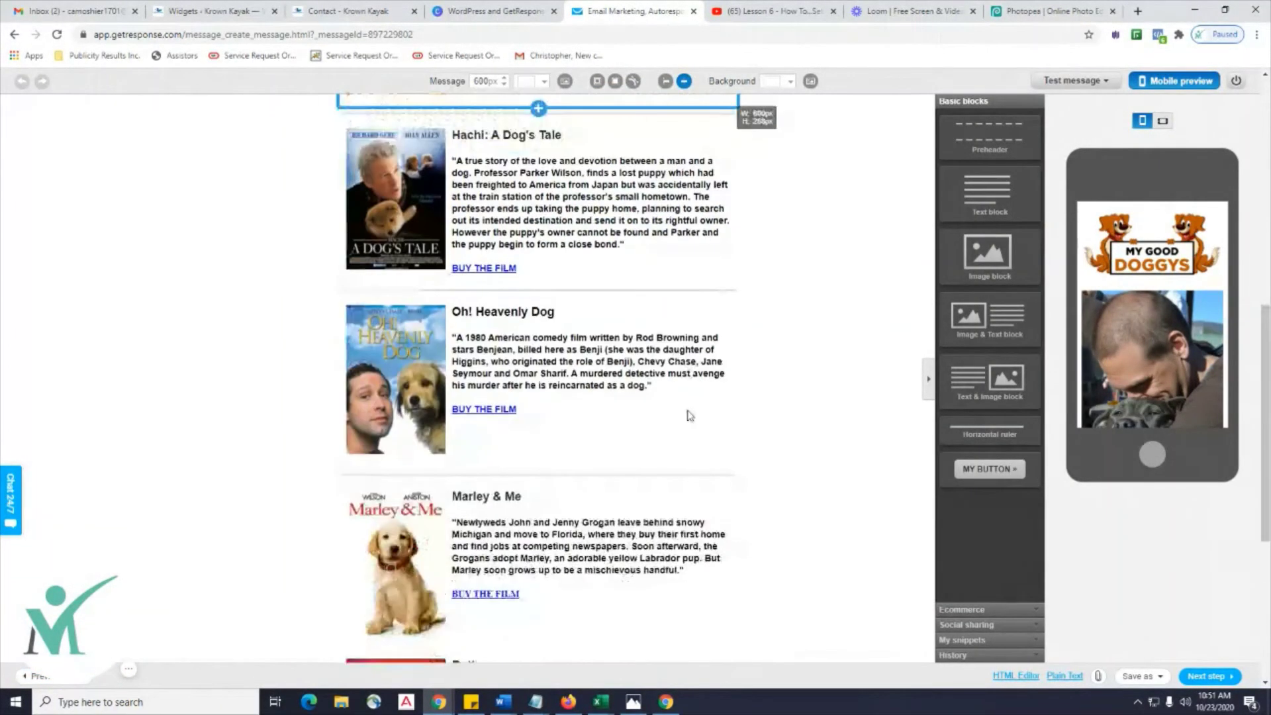
{"action": "scroll", "coordinate": [688, 416], "scroll_direction": "down", "scroll_amount": 1}
{"action": "scroll", "coordinate": [687, 415], "scroll_direction": "up", "scroll_amount": 14}
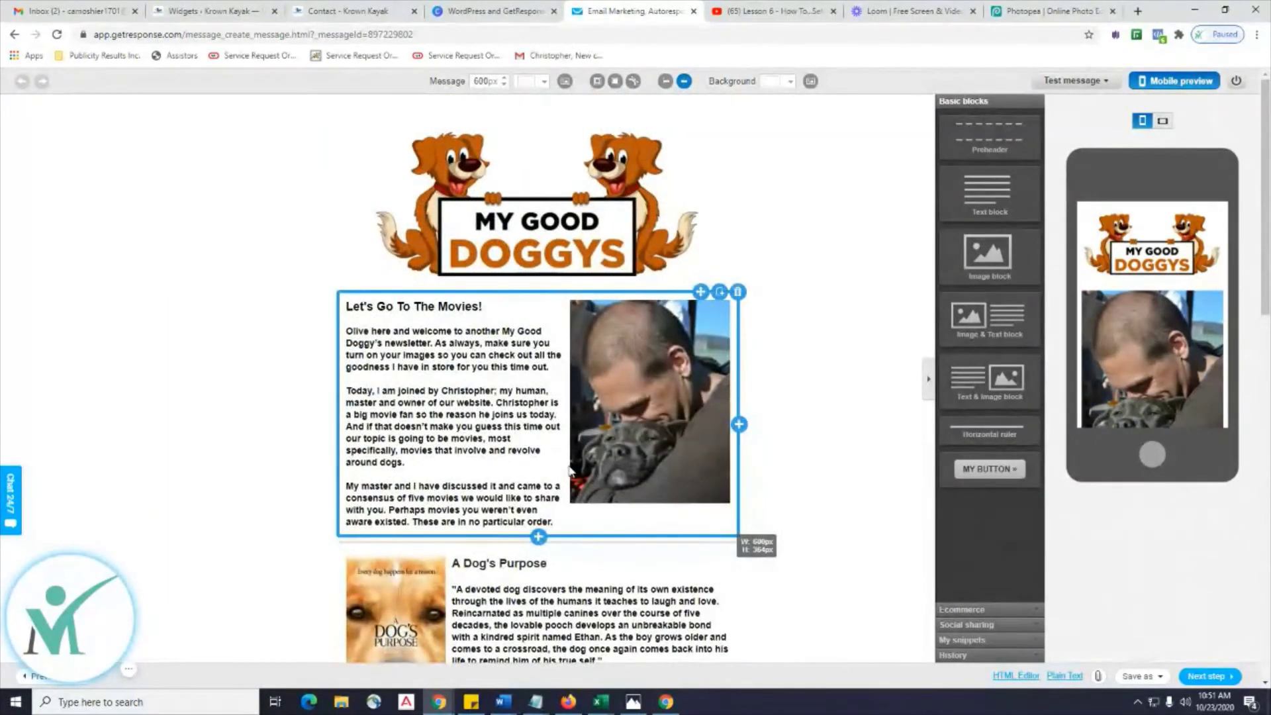
{"action": "scroll", "coordinate": [570, 470], "scroll_direction": "down", "scroll_amount": 1}
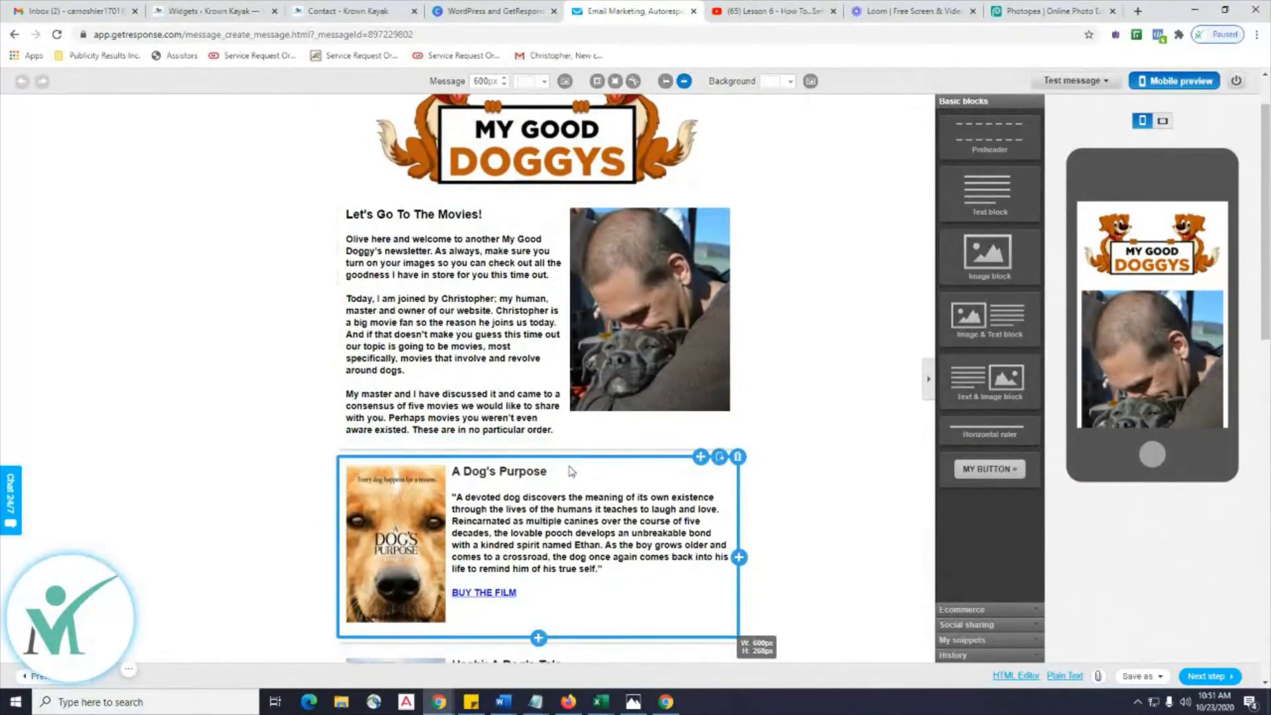
{"action": "scroll", "coordinate": [571, 470], "scroll_direction": "down", "scroll_amount": 5}
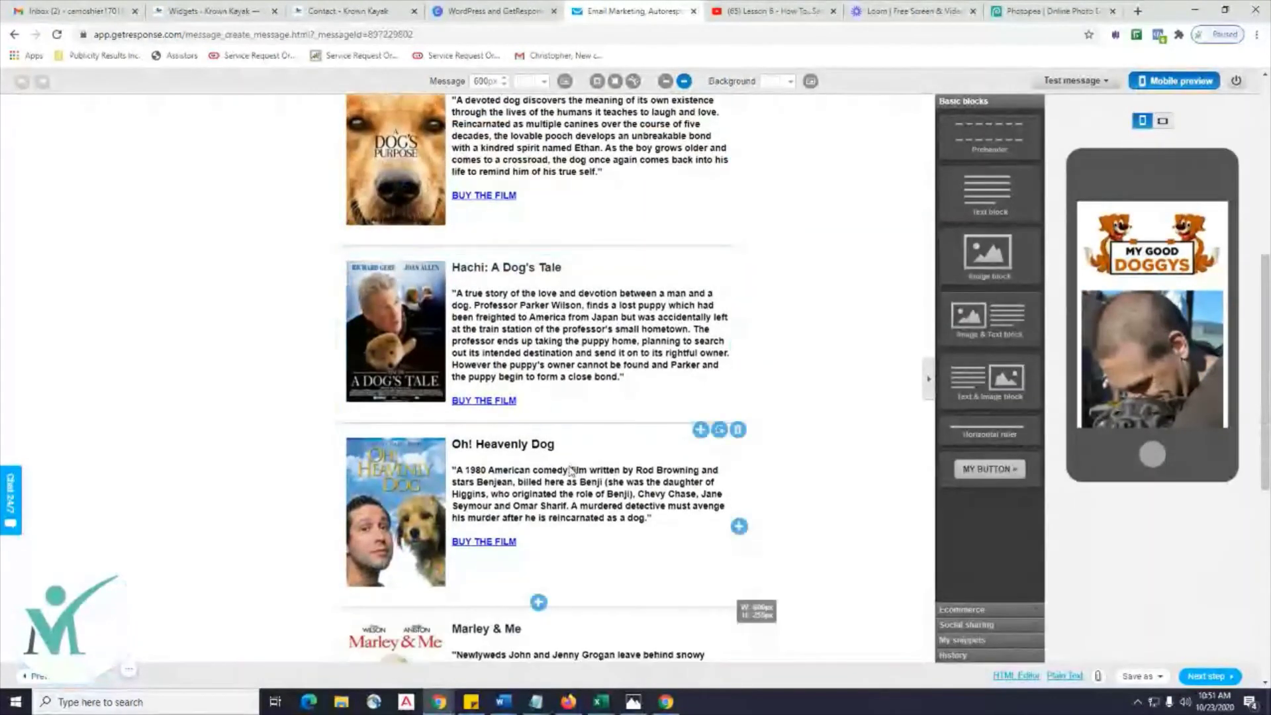
{"action": "scroll", "coordinate": [571, 470], "scroll_direction": "down", "scroll_amount": 4}
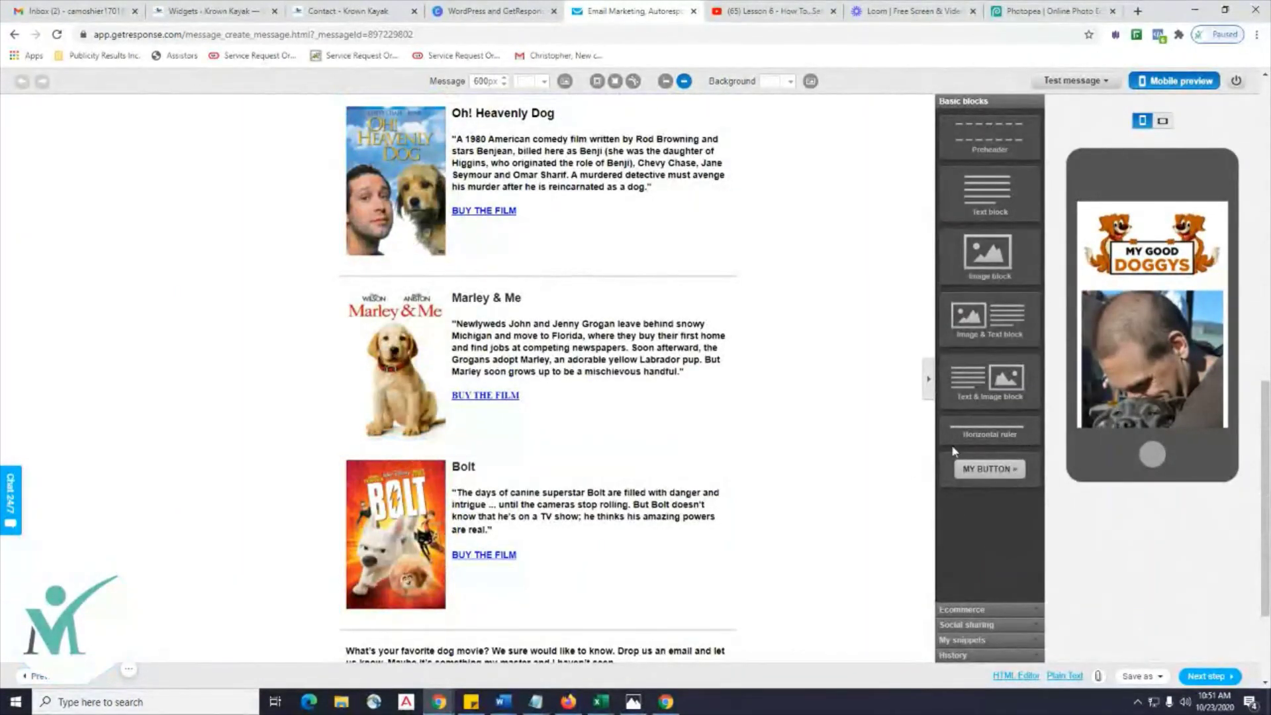
{"action": "left_click_drag", "start_coordinate": [953, 448], "coordinate": [582, 451]}
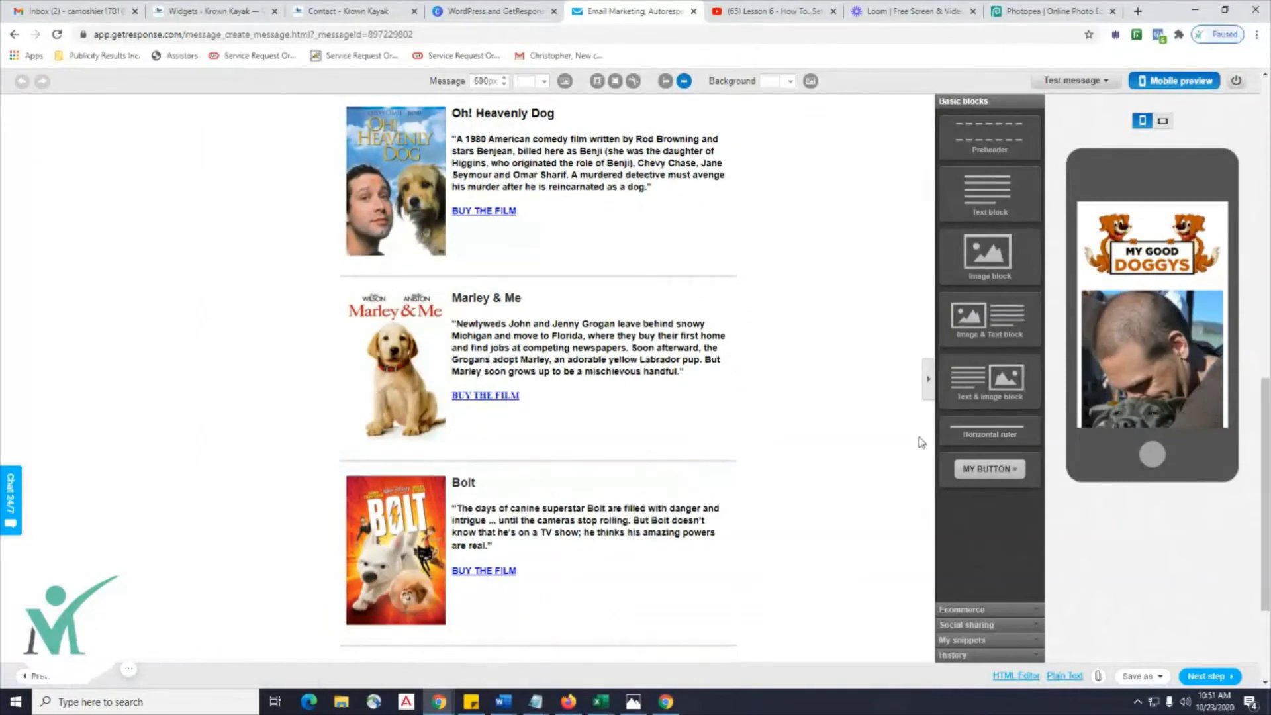
{"action": "scroll", "coordinate": [818, 341], "scroll_direction": "down", "scroll_amount": 2}
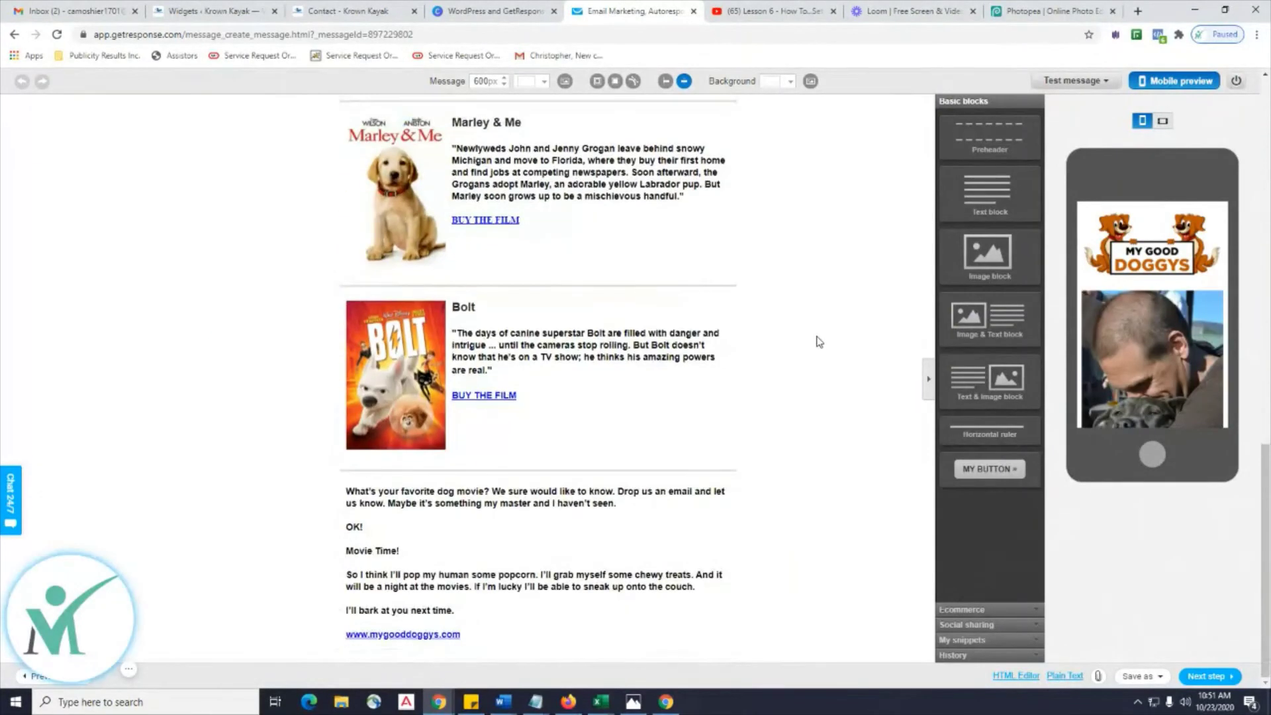
{"action": "scroll", "coordinate": [879, 397], "scroll_direction": "up", "scroll_amount": 12}
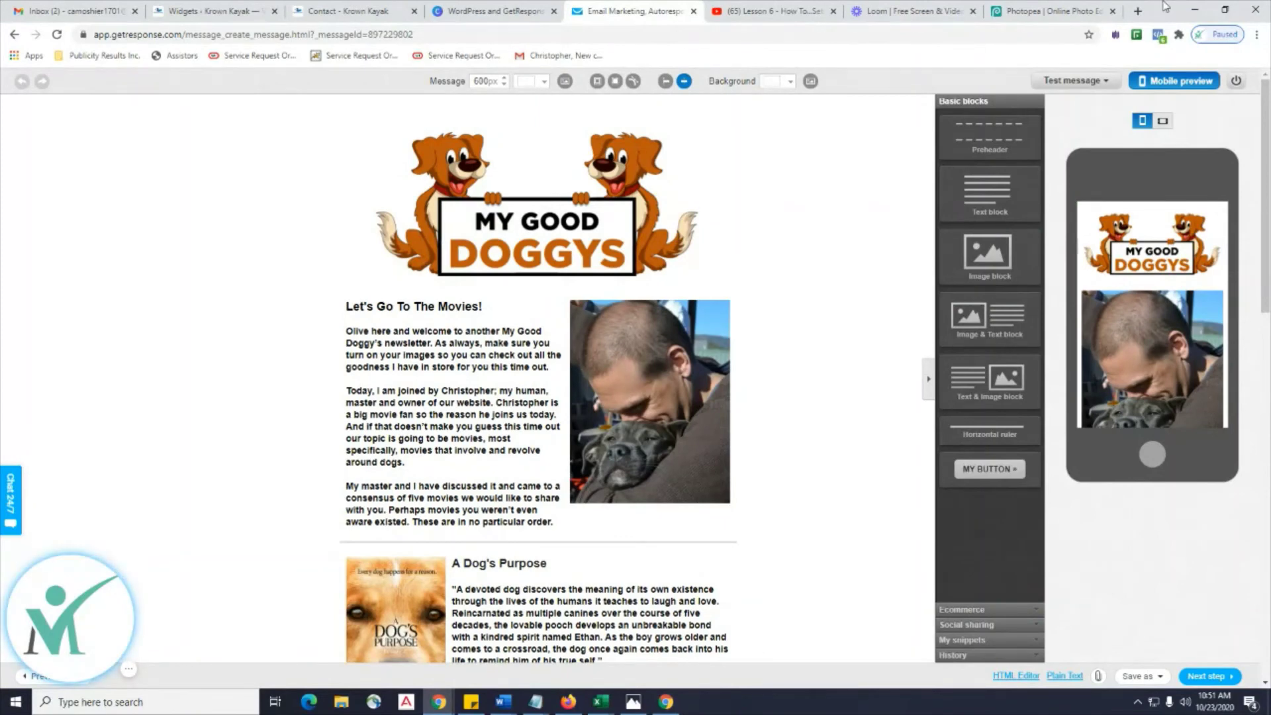
{"action": "scroll", "coordinate": [874, 221], "scroll_direction": "down", "scroll_amount": 8}
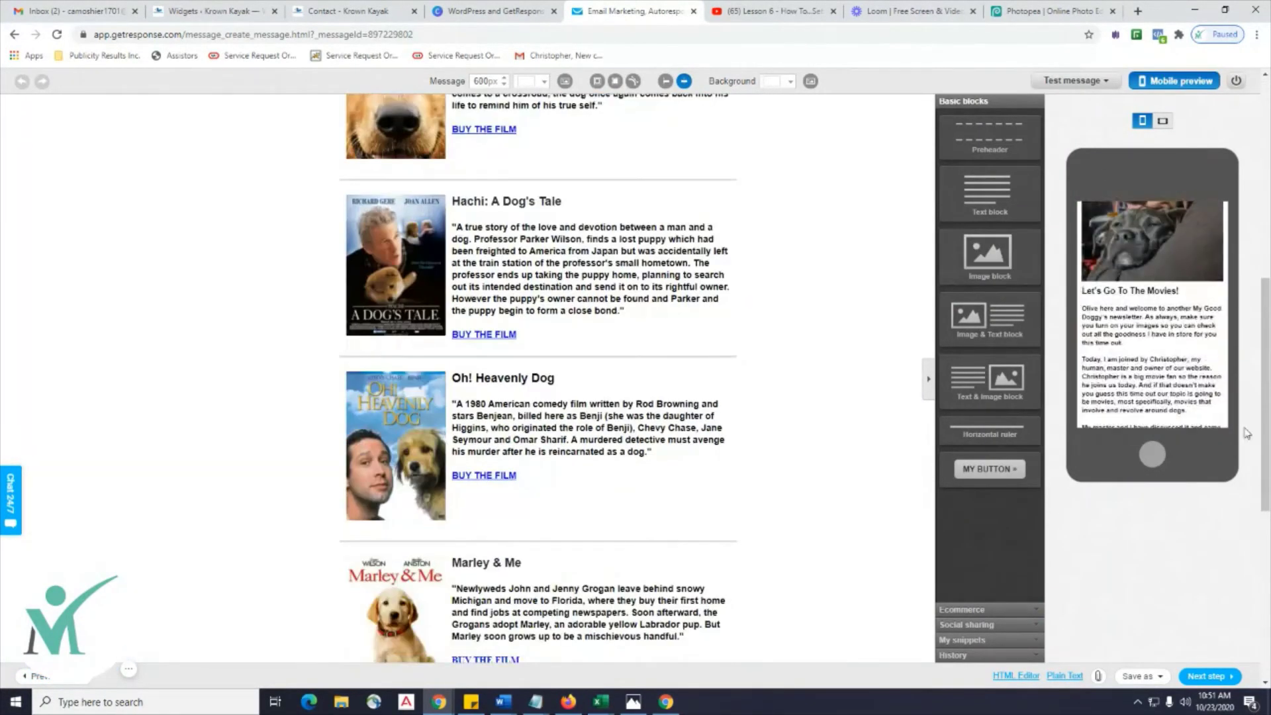
Load mygooddoggys.com in a new Chrome tab.
{"action": "left_click", "coordinate": [1162, 677]}
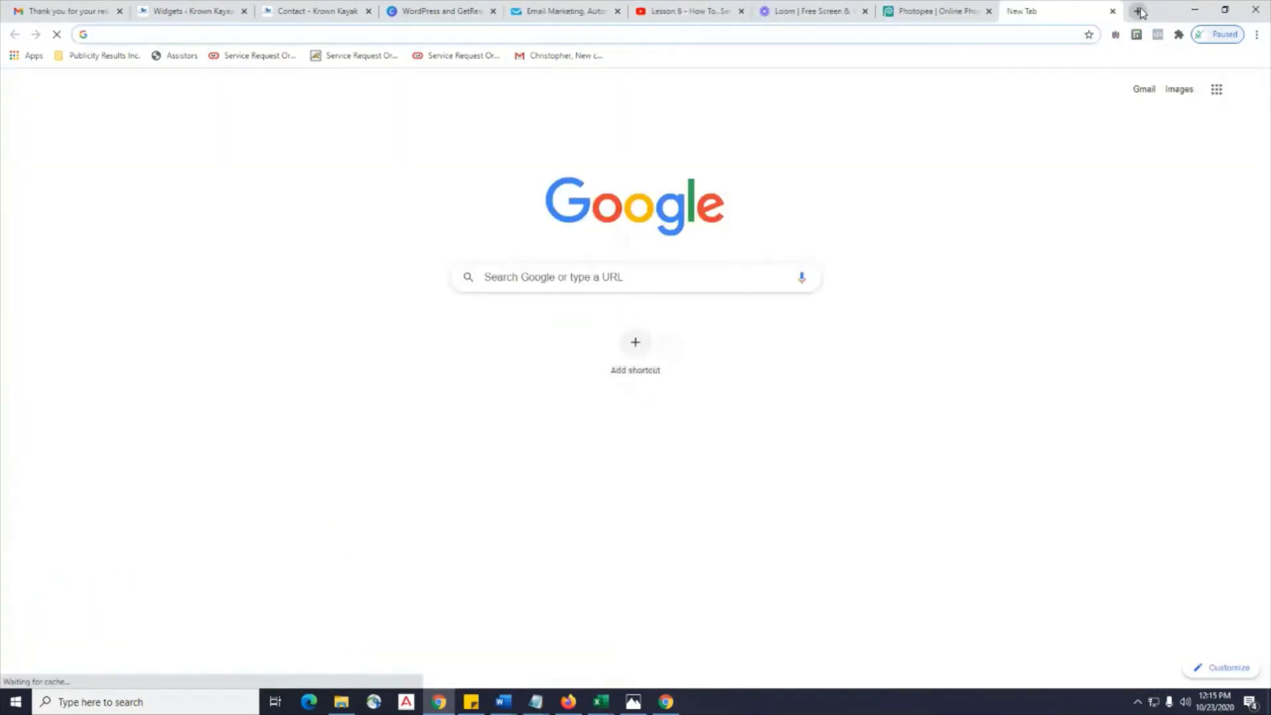
{"action": "left_click", "coordinate": [306, 36]}
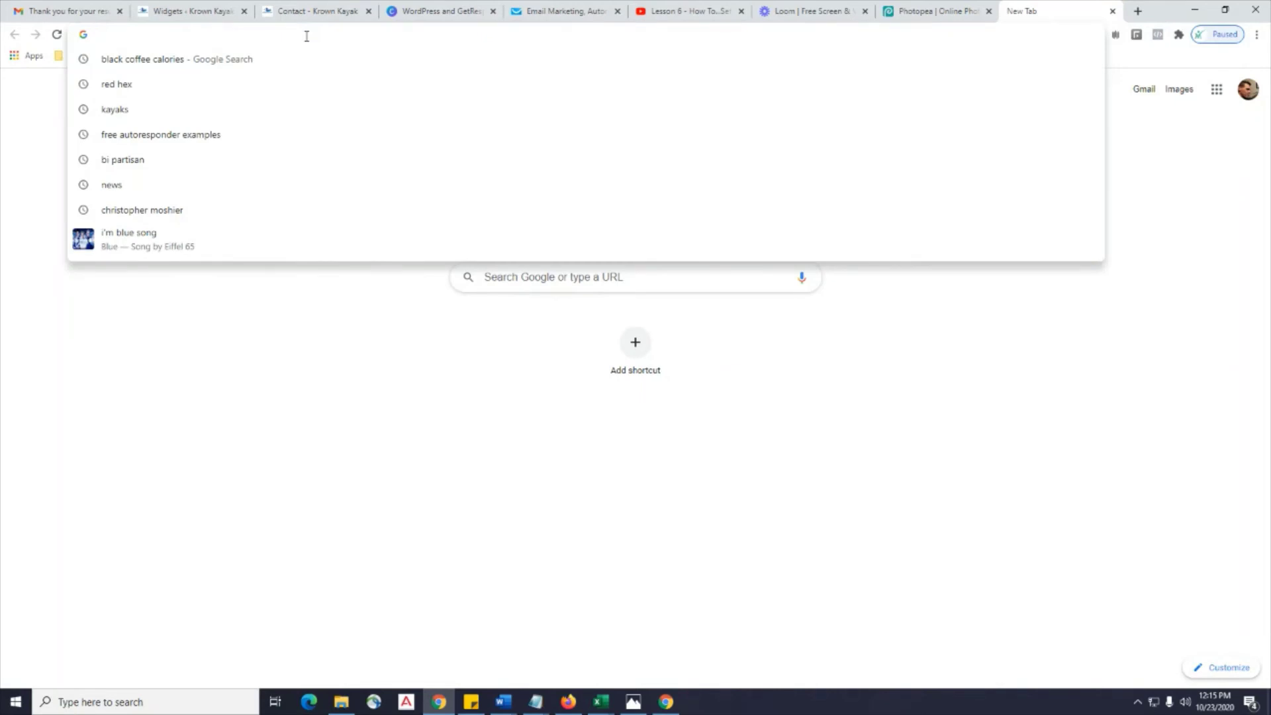
{"action": "type", "text": "ww"}
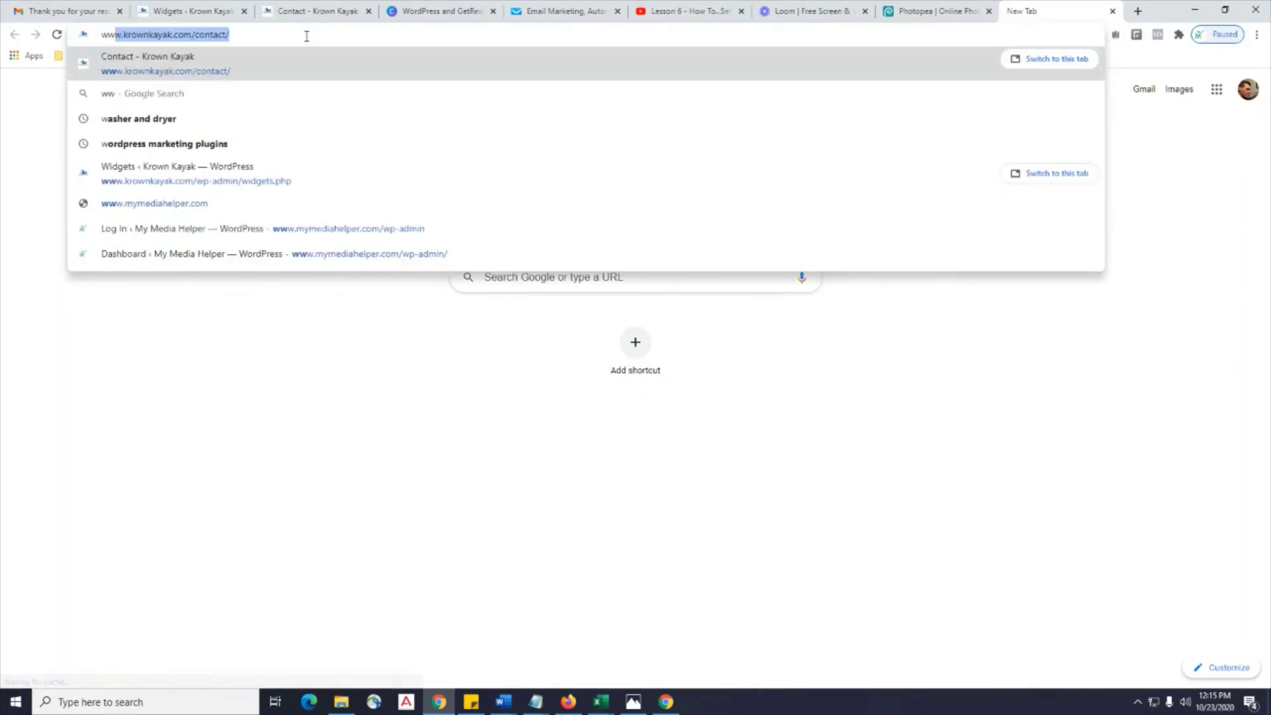
{"action": "type", "text": "w"}
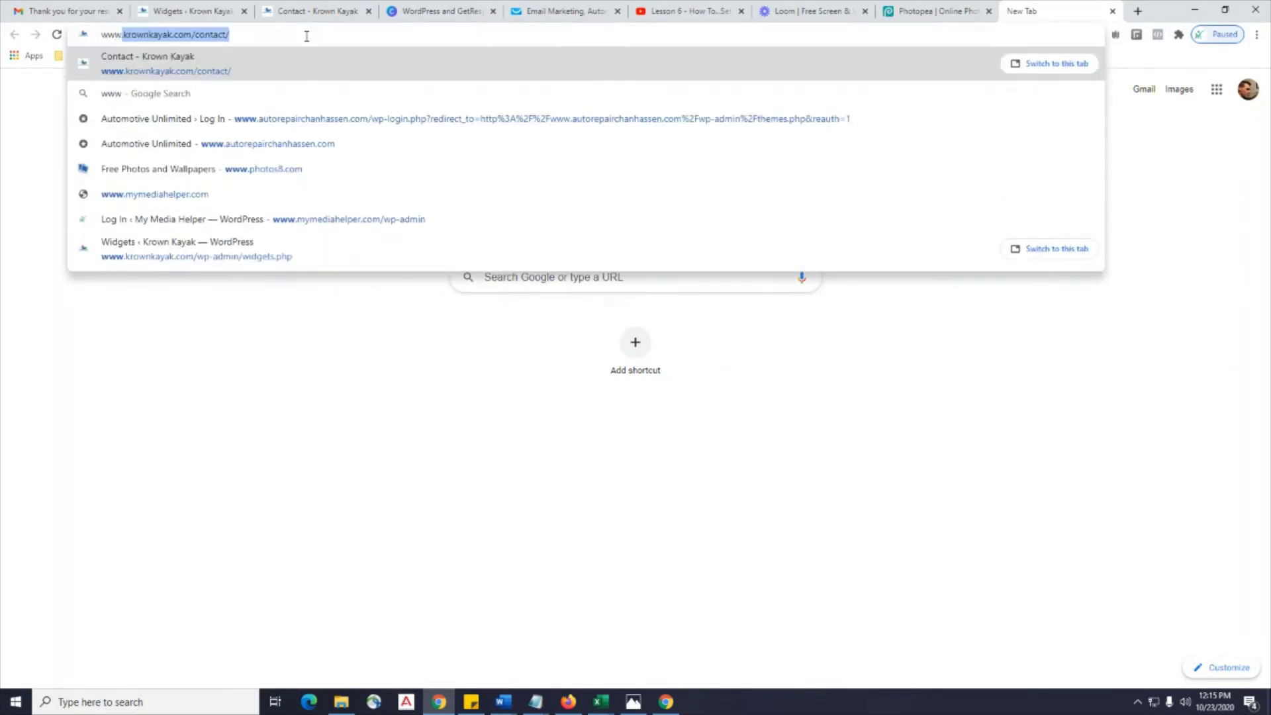
{"action": "key", "text": "BackSpace"}
{"action": "key", "text": "BackSpace"}
{"action": "key", "text": "BackSpace"}
{"action": "key", "text": "BackSpace"}
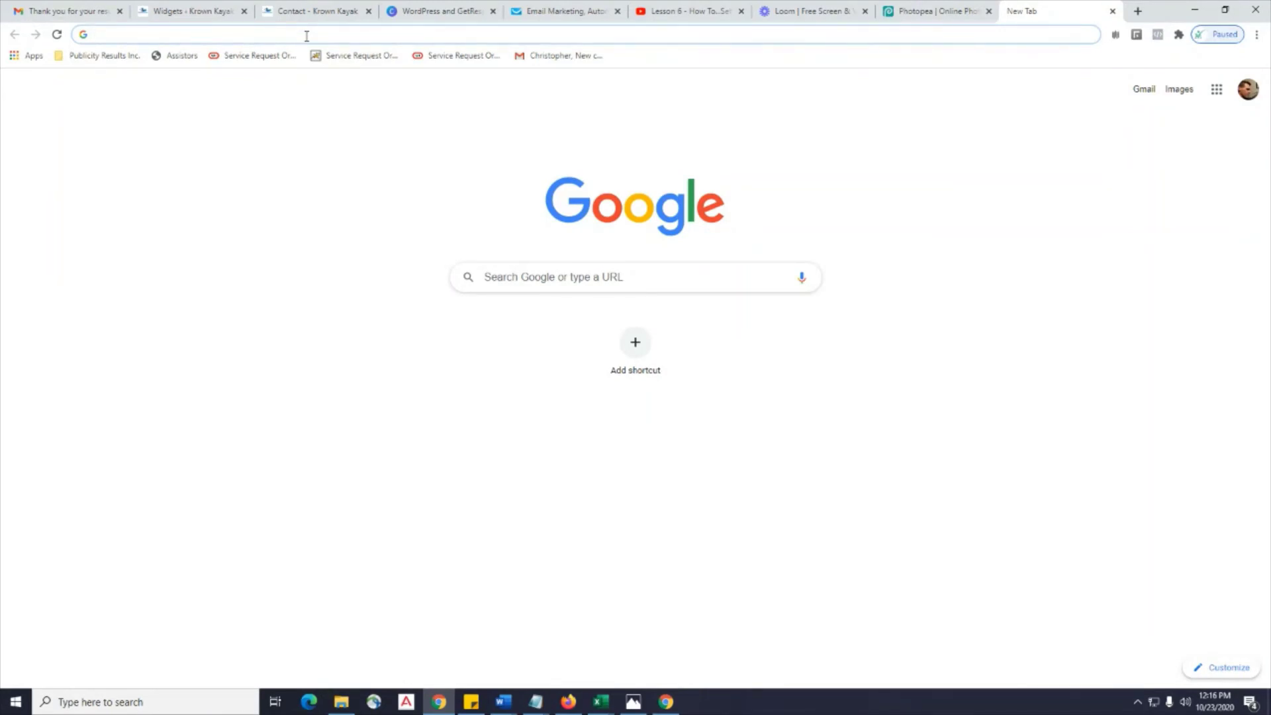
{"action": "type", "text": "my"}
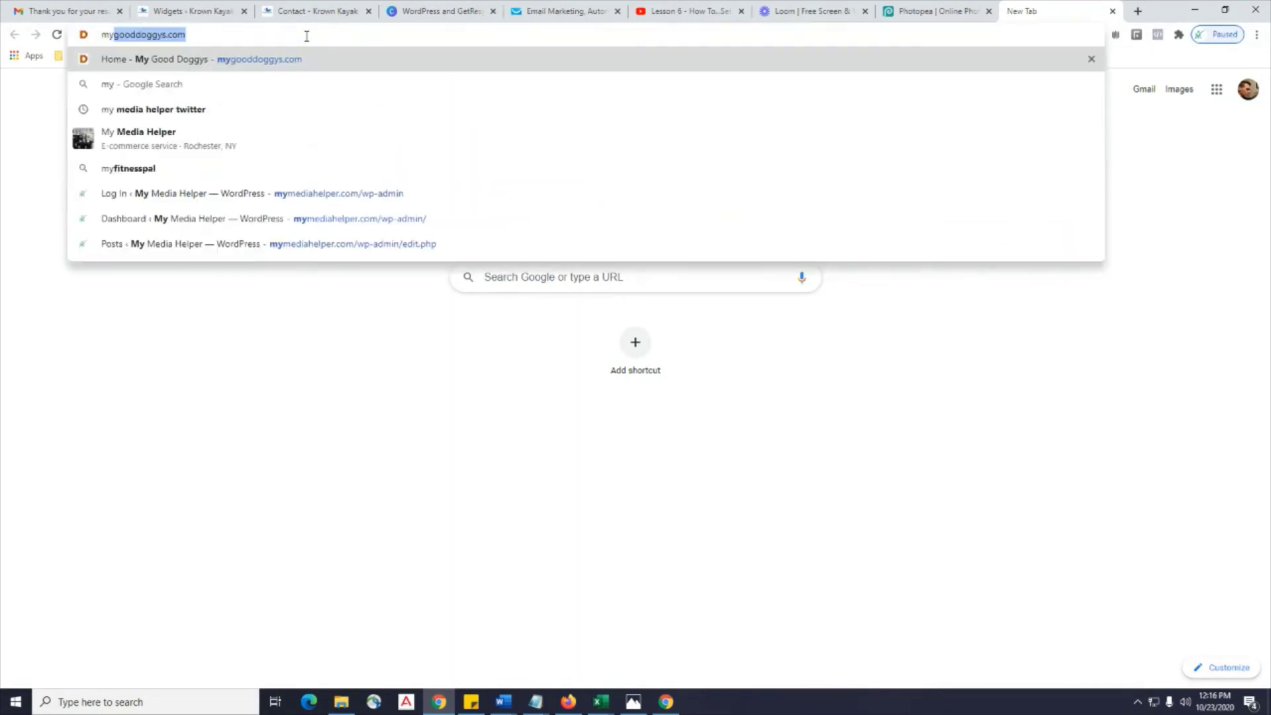
{"action": "type", "text": "gooddoggys.co"}
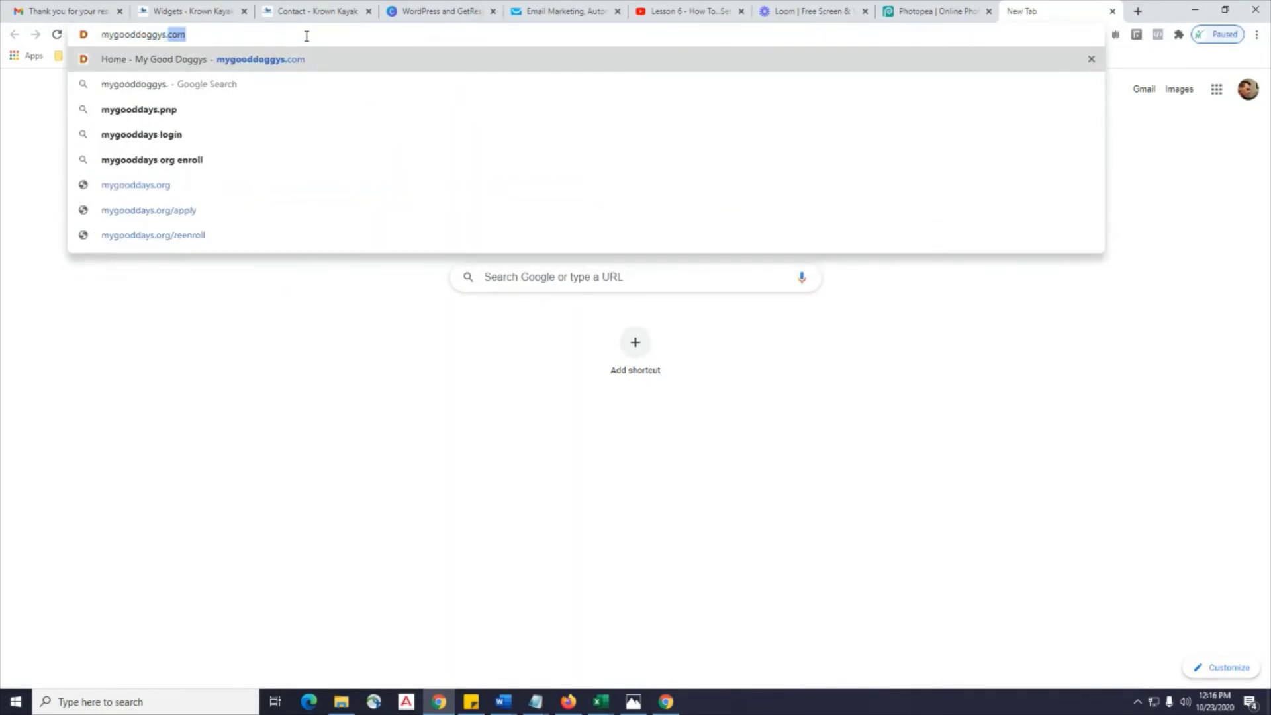
{"action": "type", "text": "m"}
{"action": "key", "text": "Return"}
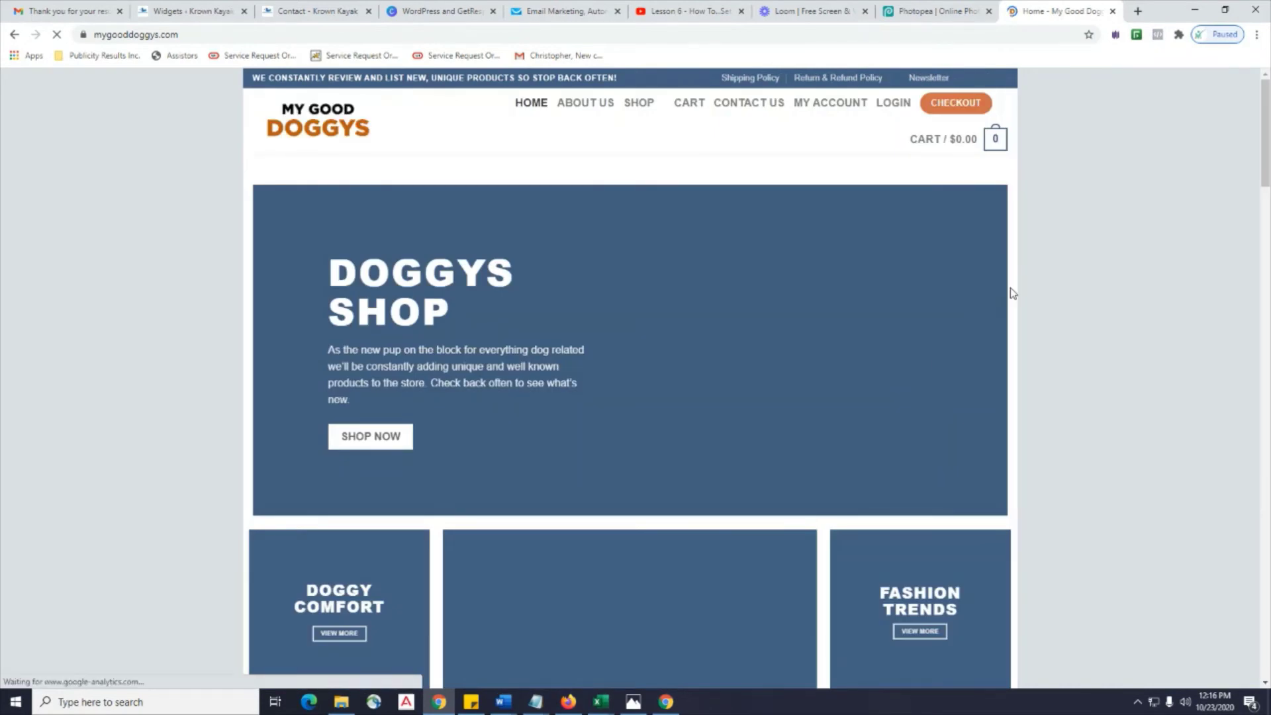
Scroll through the My Good Doggys homepage until the Sign Up For Newsletter popup appears.
{"action": "scroll", "coordinate": [1012, 294], "scroll_direction": "down", "scroll_amount": 1}
{"action": "scroll", "coordinate": [1011, 295], "scroll_direction": "down", "scroll_amount": 10}
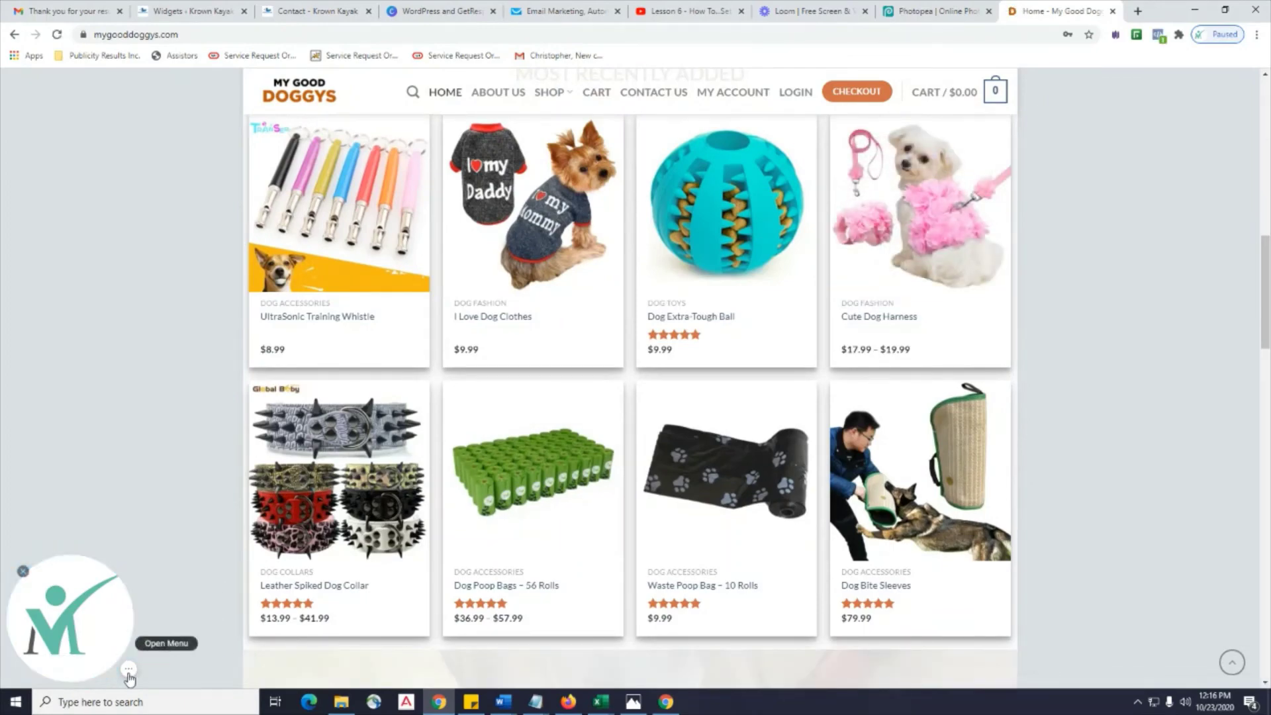
{"action": "scroll", "coordinate": [1026, 290], "scroll_direction": "up", "scroll_amount": 10}
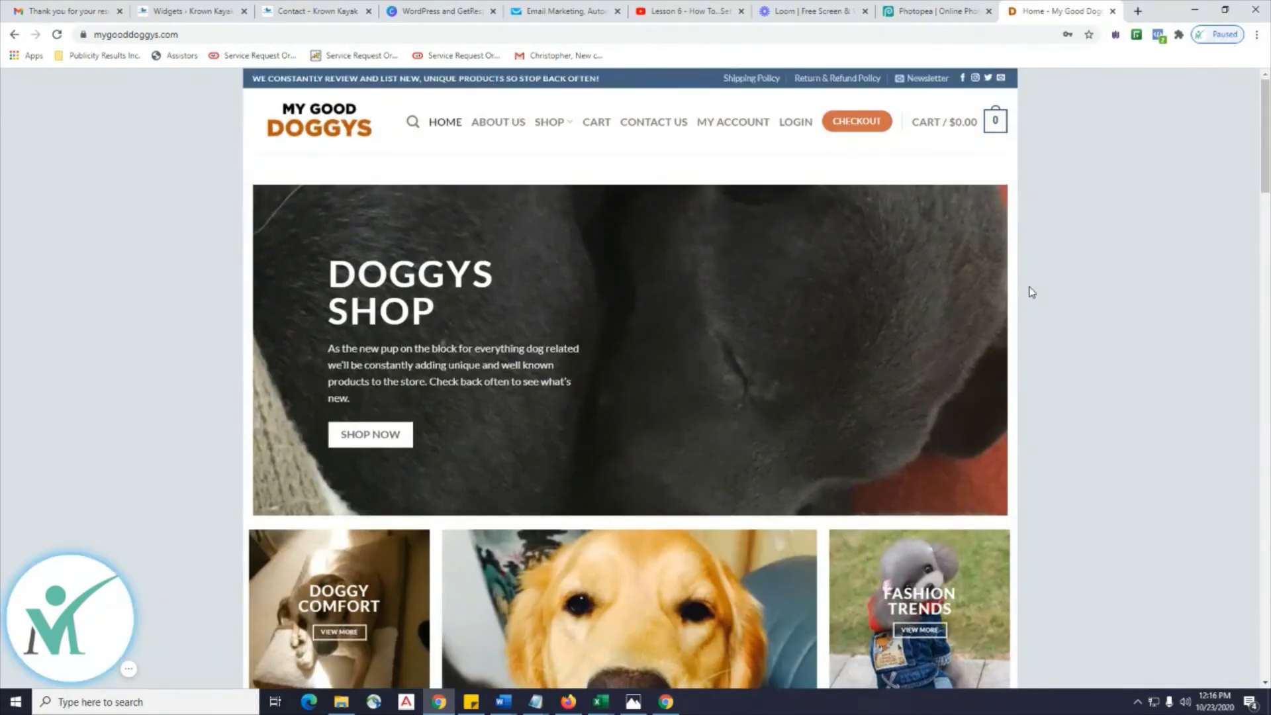
{"action": "scroll", "coordinate": [1031, 292], "scroll_direction": "down", "scroll_amount": 5}
{"action": "scroll", "coordinate": [1030, 292], "scroll_direction": "down", "scroll_amount": 10}
{"action": "scroll", "coordinate": [1030, 292], "scroll_direction": "up", "scroll_amount": 8}
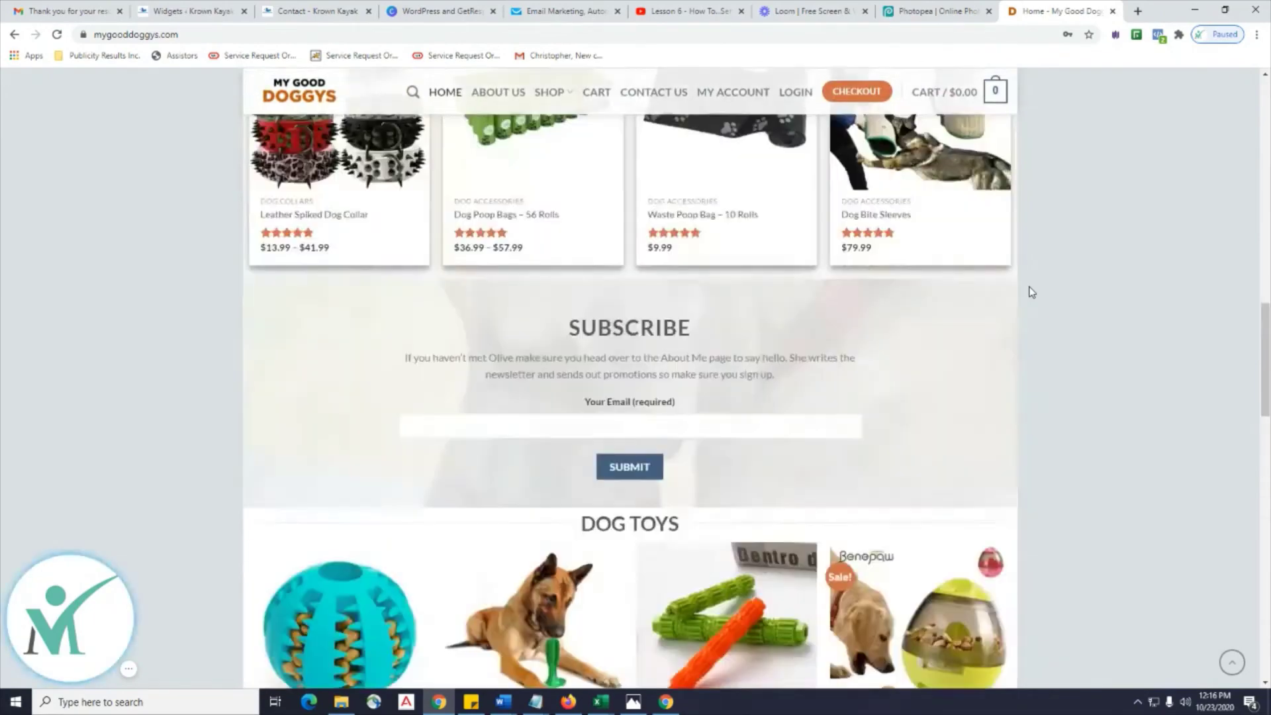
{"action": "scroll", "coordinate": [1030, 292], "scroll_direction": "up", "scroll_amount": 8}
{"action": "scroll", "coordinate": [1044, 161], "scroll_direction": "down", "scroll_amount": 9}
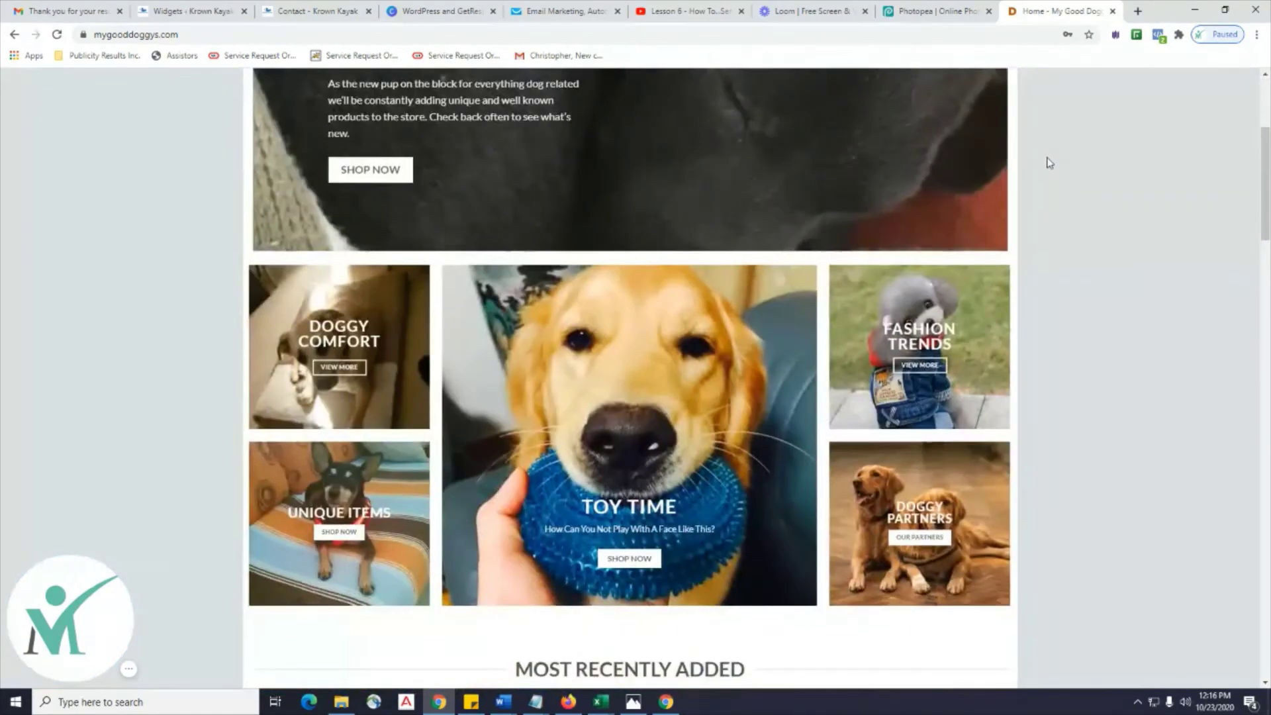
{"action": "scroll", "coordinate": [1049, 166], "scroll_direction": "down", "scroll_amount": 20}
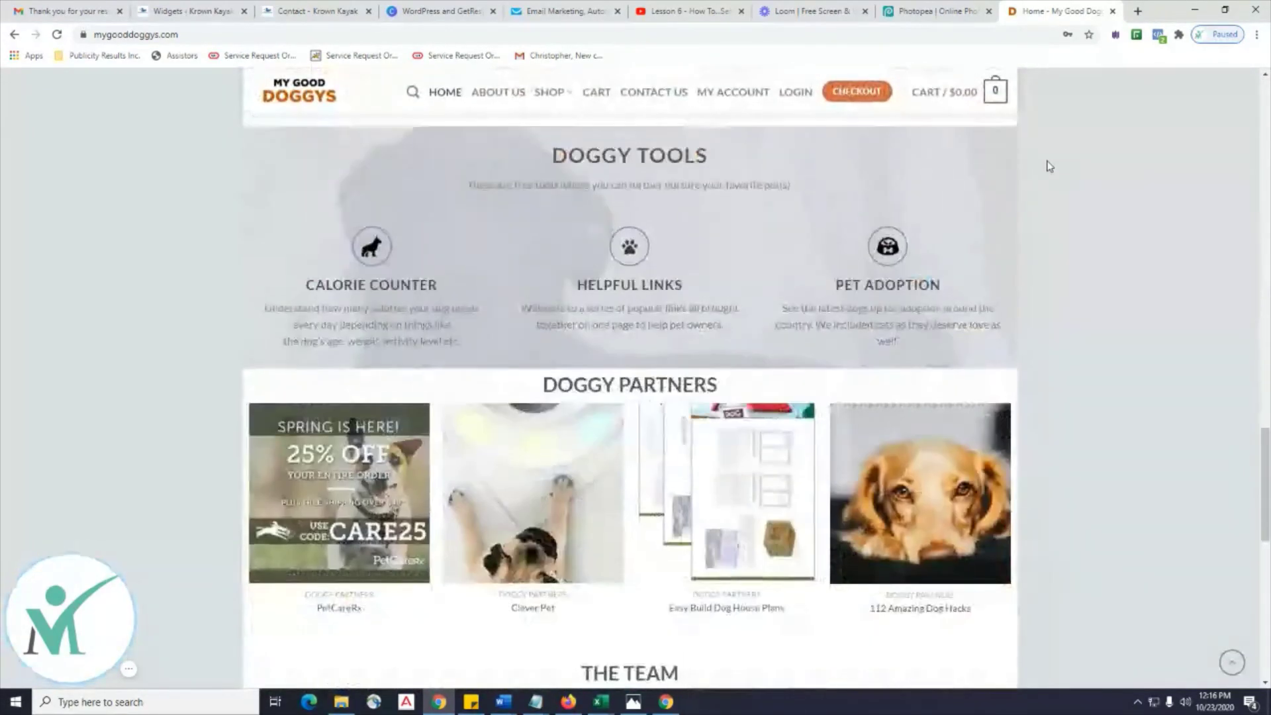
{"action": "scroll", "coordinate": [1049, 165], "scroll_direction": "up", "scroll_amount": 10}
{"action": "scroll", "coordinate": [1050, 165], "scroll_direction": "up", "scroll_amount": 10}
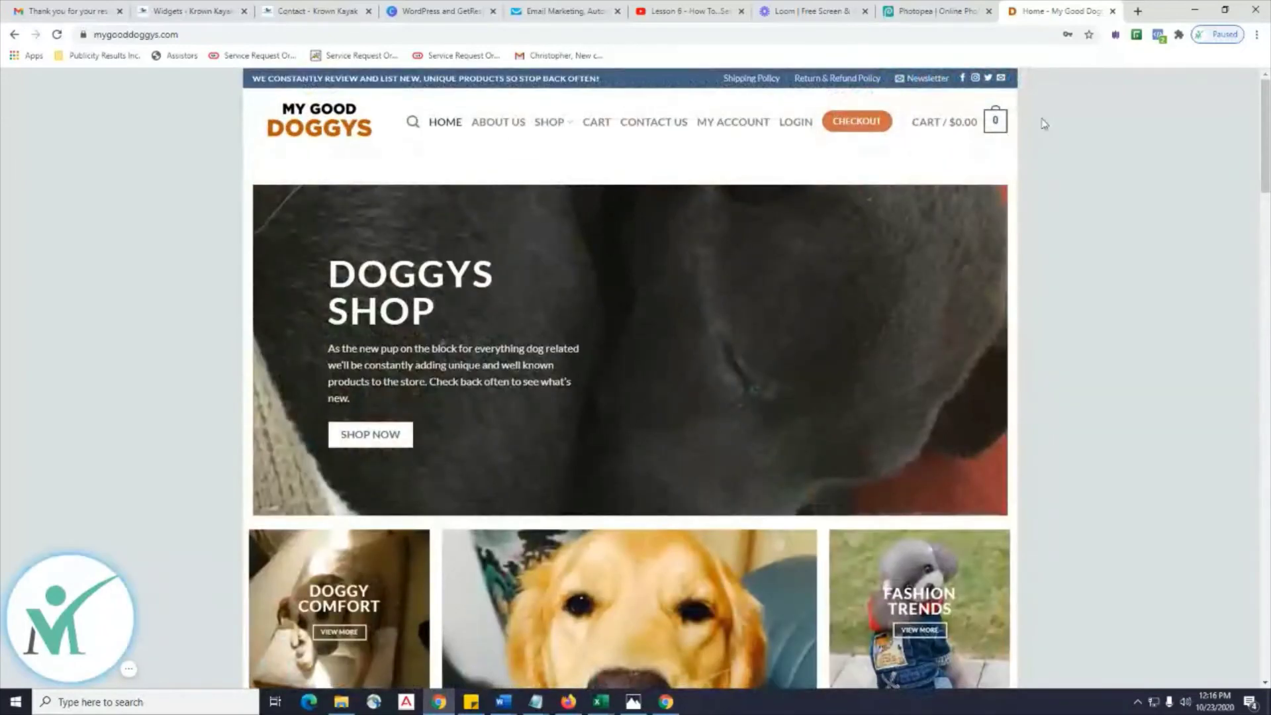
{"action": "scroll", "coordinate": [560, 265], "scroll_direction": "down", "scroll_amount": 13}
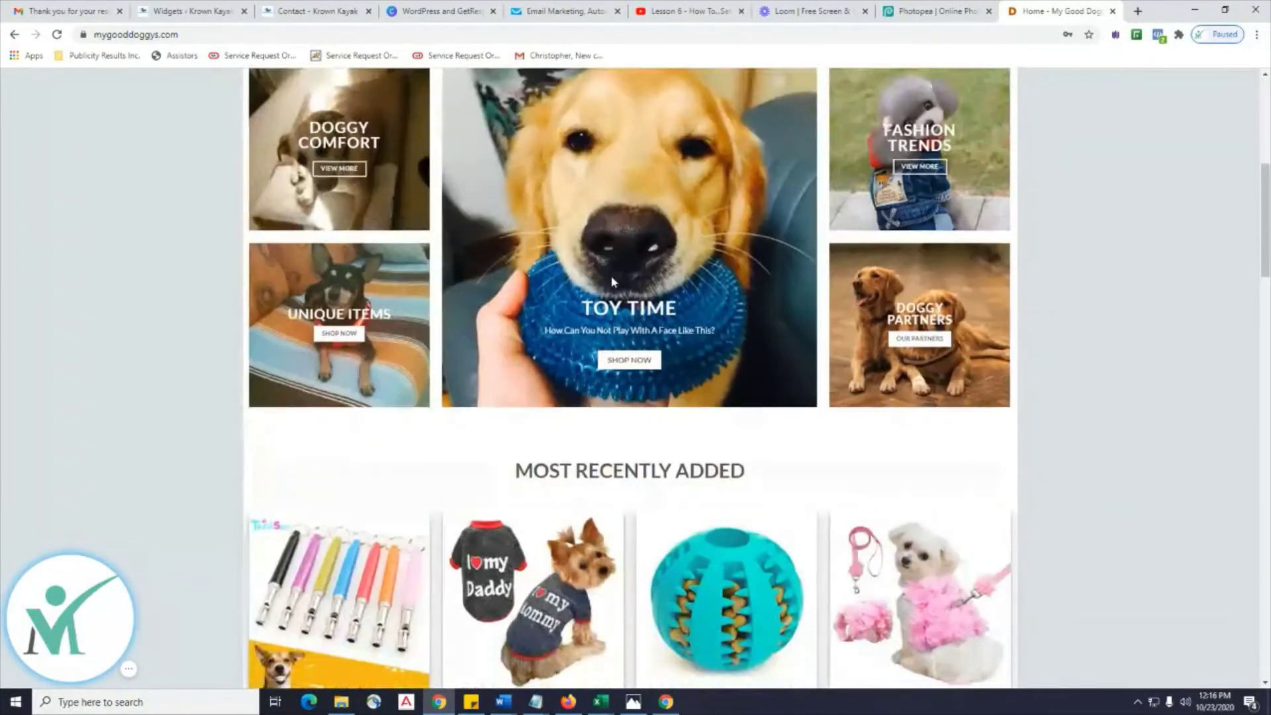
{"action": "scroll", "coordinate": [613, 281], "scroll_direction": "down", "scroll_amount": 10}
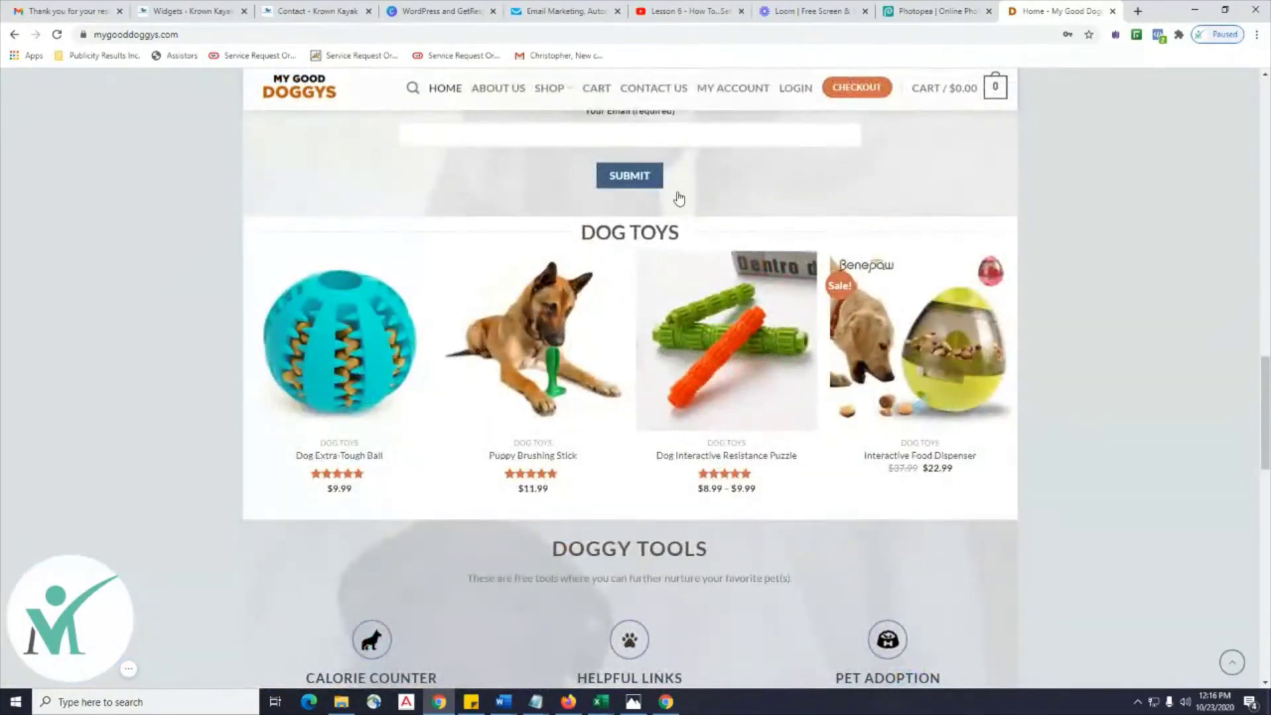
{"action": "scroll", "coordinate": [873, 281], "scroll_direction": "up", "scroll_amount": 6}
{"action": "scroll", "coordinate": [872, 280], "scroll_direction": "up", "scroll_amount": 10}
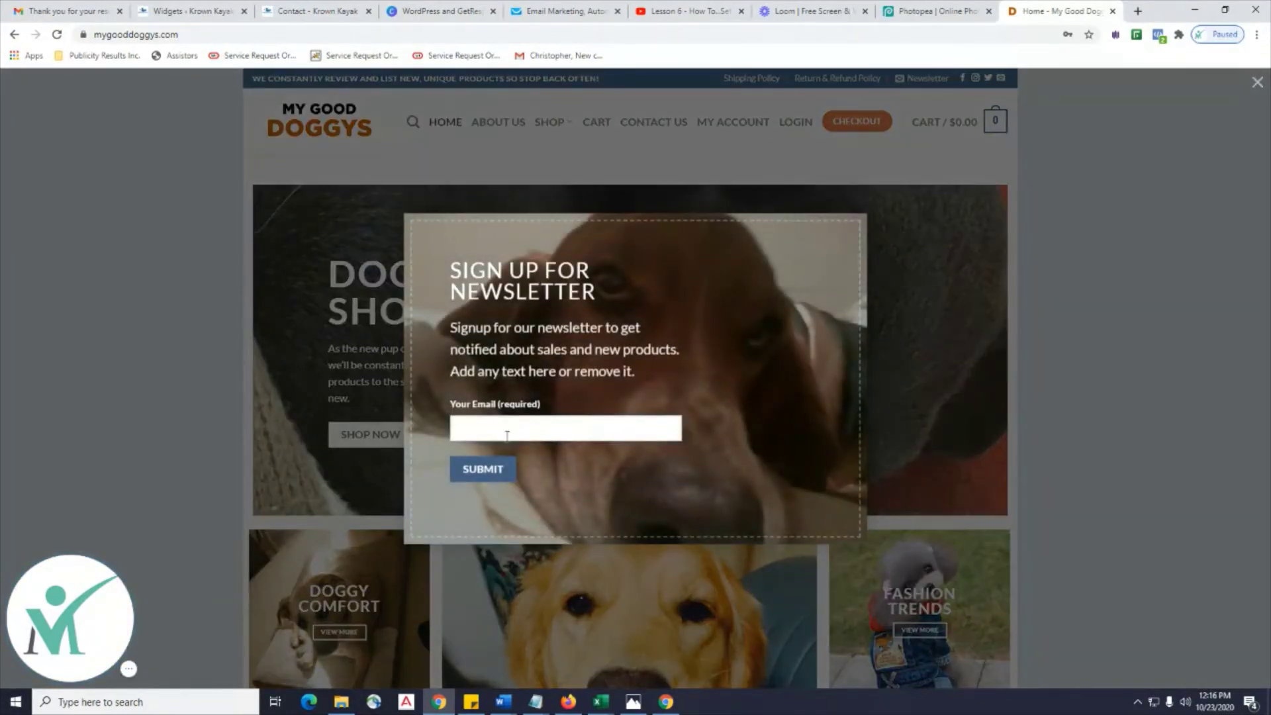
Dismiss the newsletter signup popup and close the My Good Doggys tab.
{"action": "left_click", "coordinate": [506, 435]}
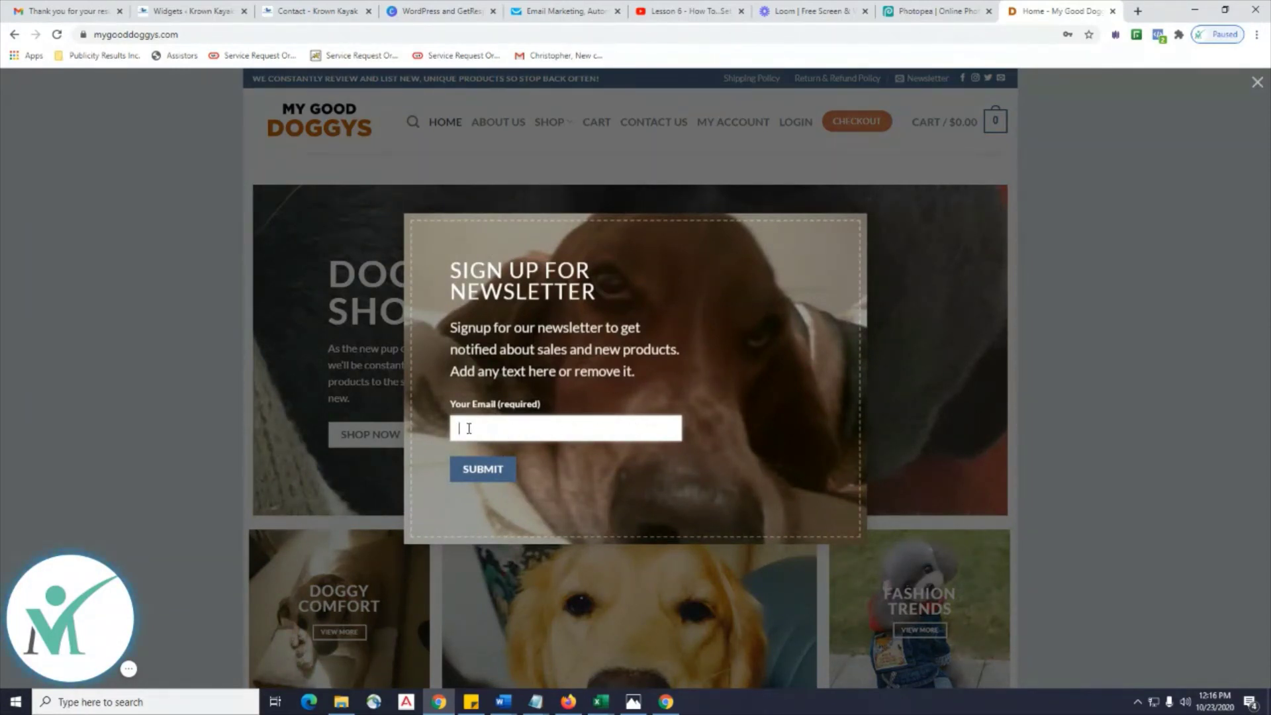
{"action": "left_click", "coordinate": [551, 432]}
{"action": "left_click", "coordinate": [1257, 83]}
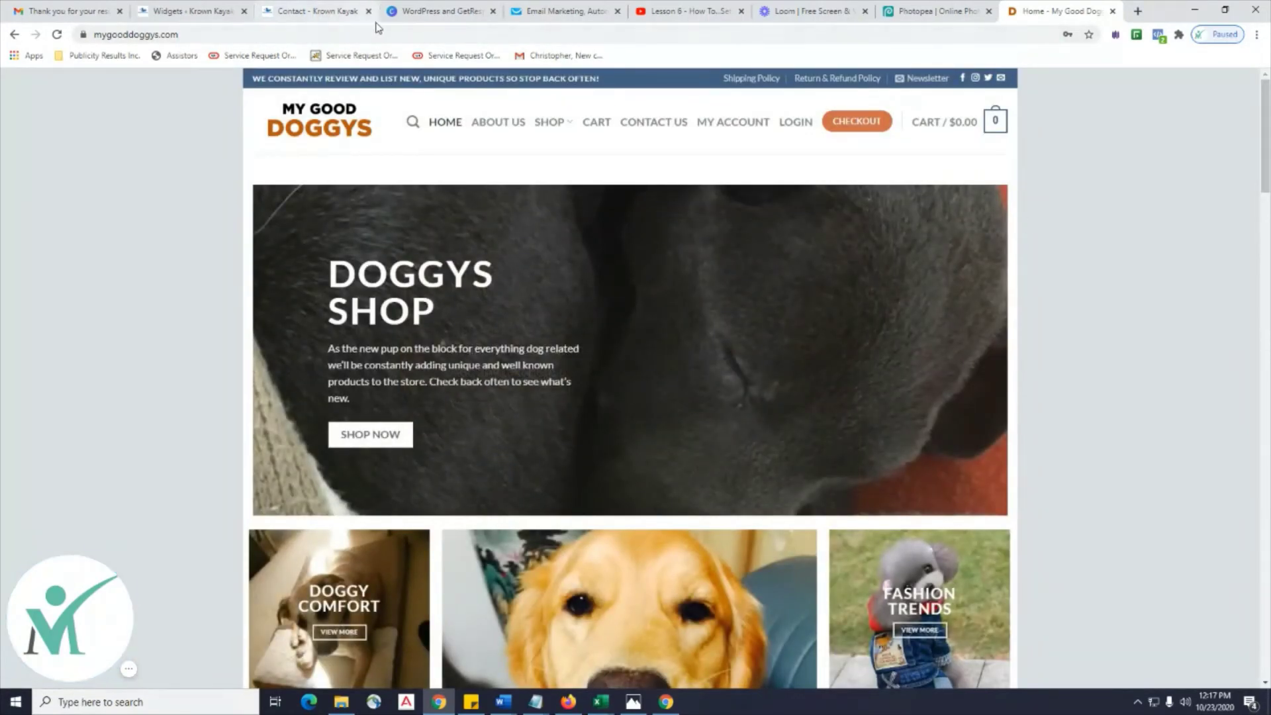
{"action": "left_click", "coordinate": [1112, 10]}
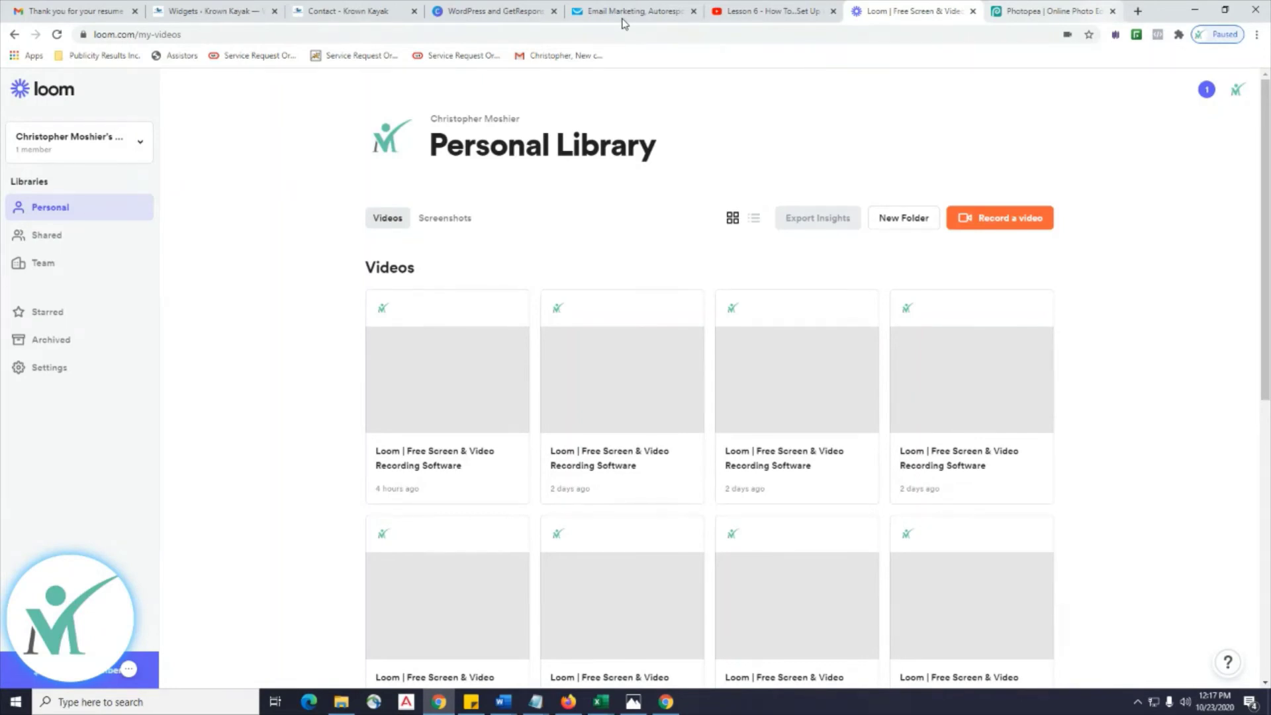
Open the Krown Kayak Opt-In Form from GetResponse's Forms and surveys page for editing.
{"action": "left_click", "coordinate": [623, 20]}
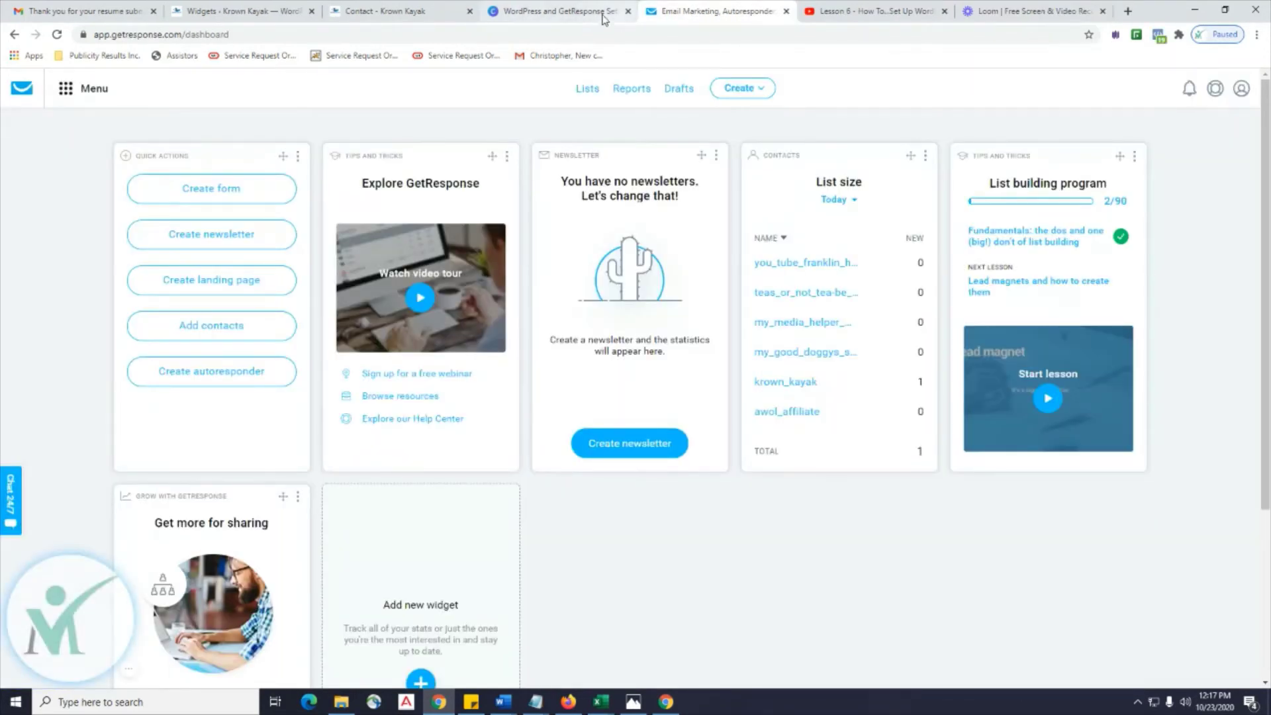
{"action": "left_click", "coordinate": [65, 90]}
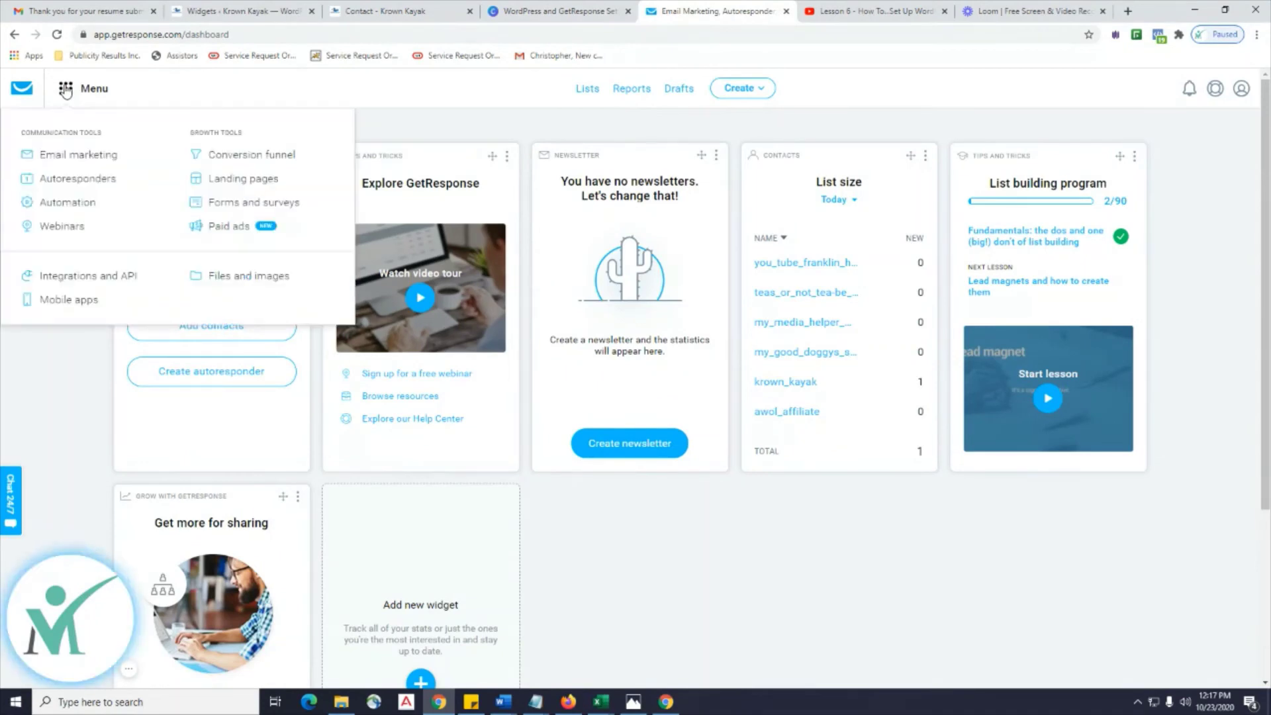
{"action": "left_click", "coordinate": [260, 203]}
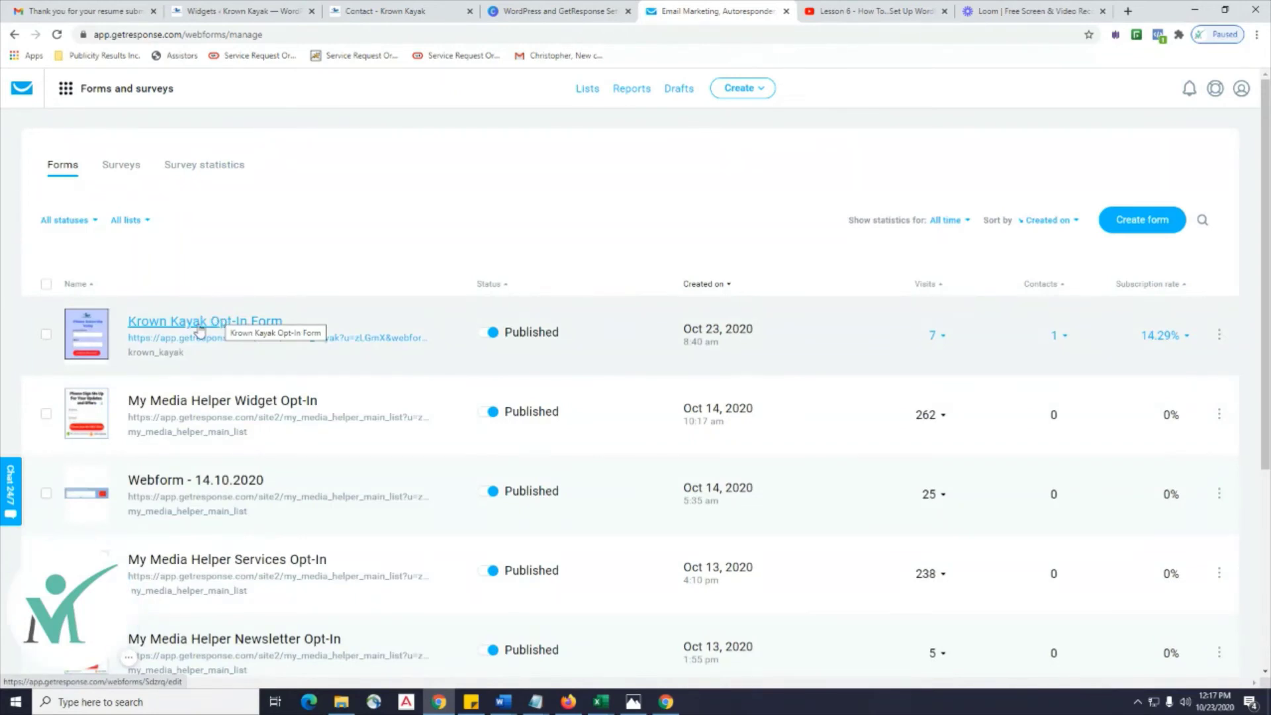
{"action": "left_click", "coordinate": [199, 331]}
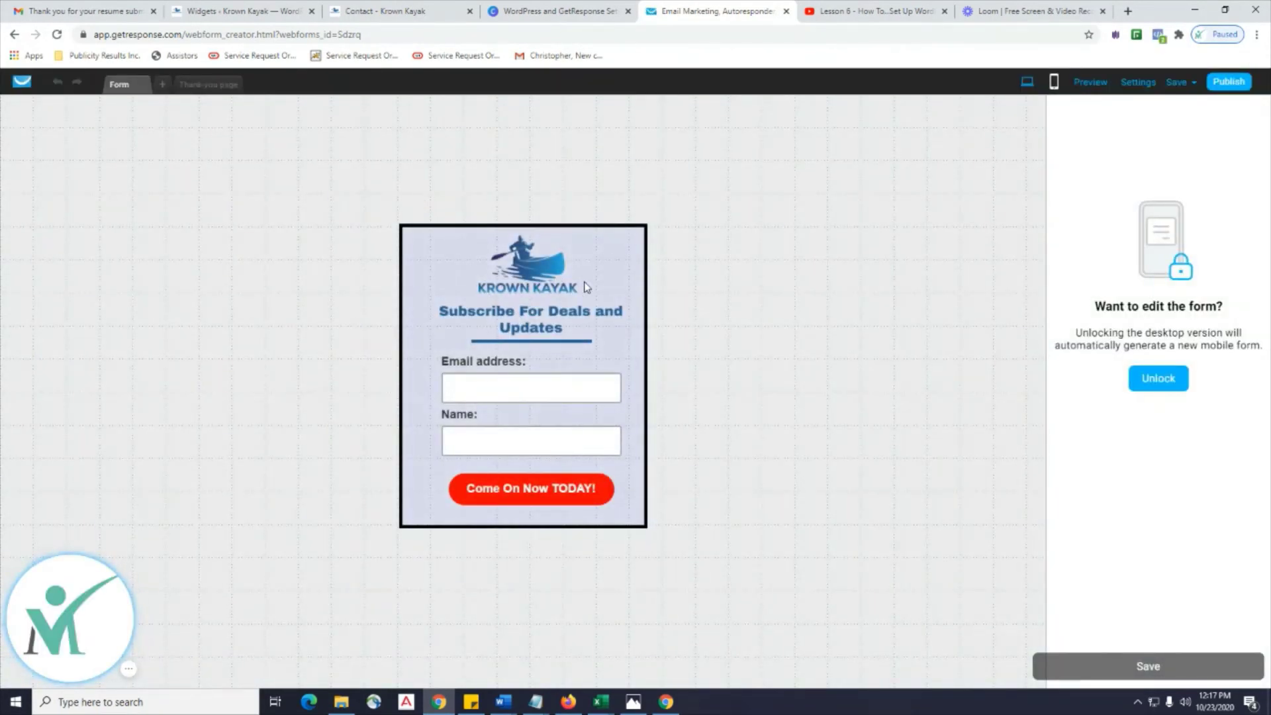
Preview the form's thank-you page, then switch the Krown Kayak form editor to mobile view.
{"action": "left_click", "coordinate": [217, 86]}
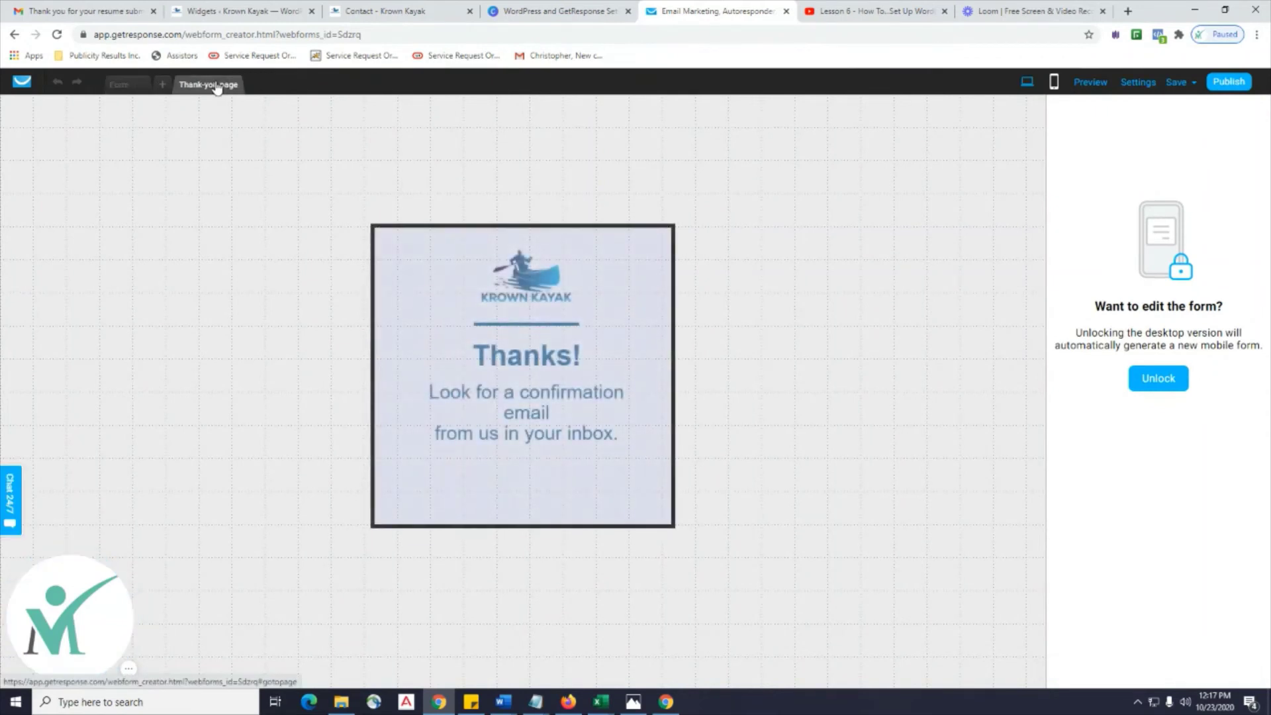
{"action": "left_click", "coordinate": [125, 88]}
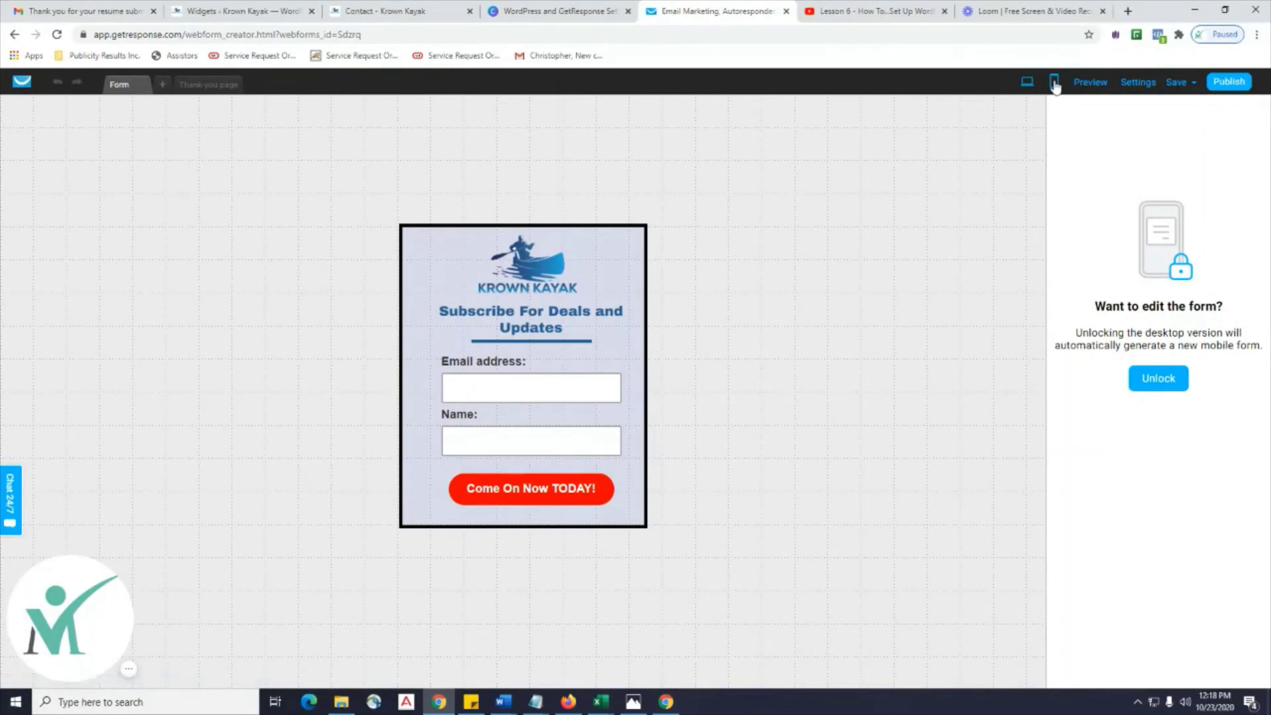
{"action": "left_click", "coordinate": [1054, 82]}
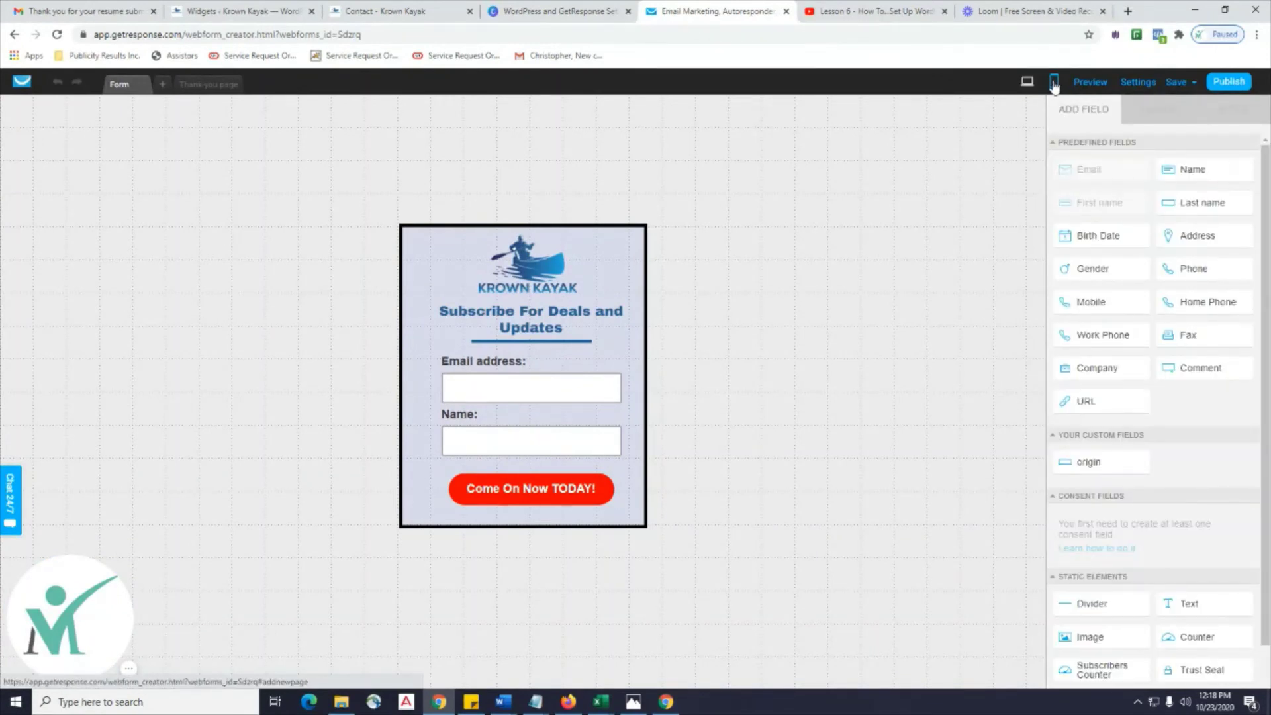
{"action": "left_click", "coordinate": [1054, 83]}
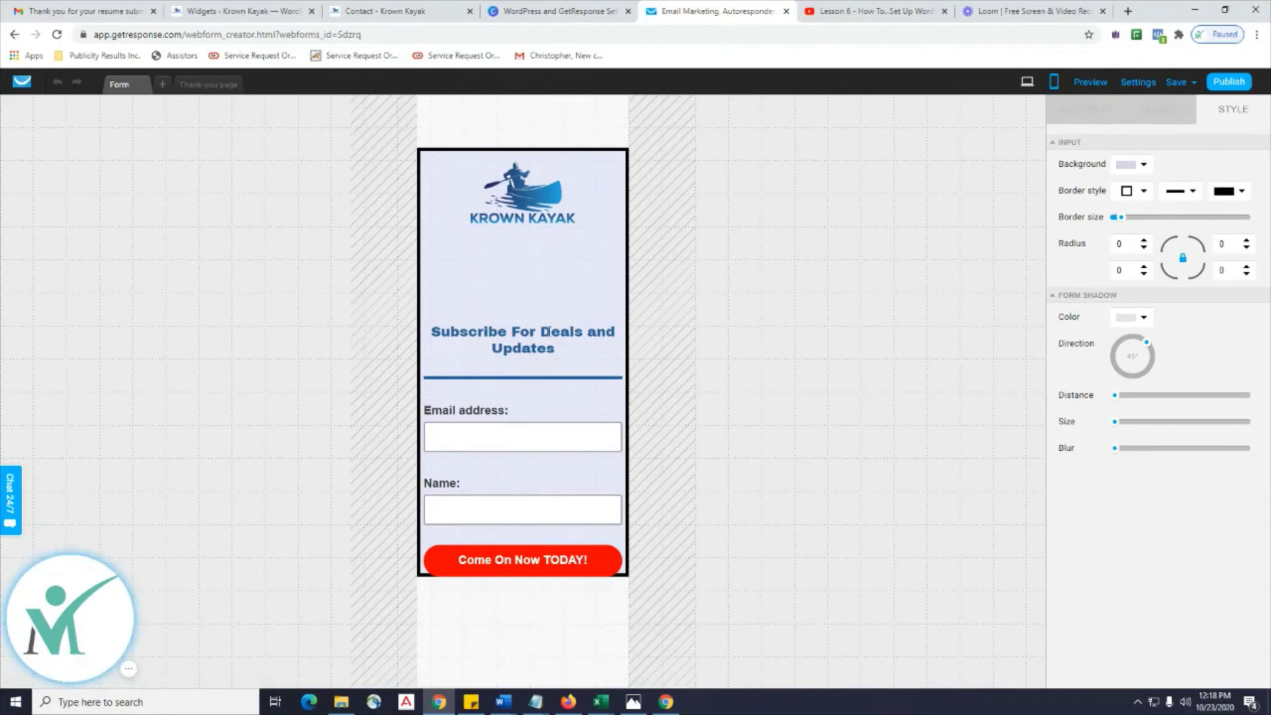
Stack the heading, divider, email field, Name field and button tightly under the logo, then return to desktop.
{"action": "left_click", "coordinate": [599, 331]}
{"action": "left_click_drag", "start_coordinate": [531, 345], "coordinate": [532, 287]}
{"action": "left_click", "coordinate": [528, 382]}
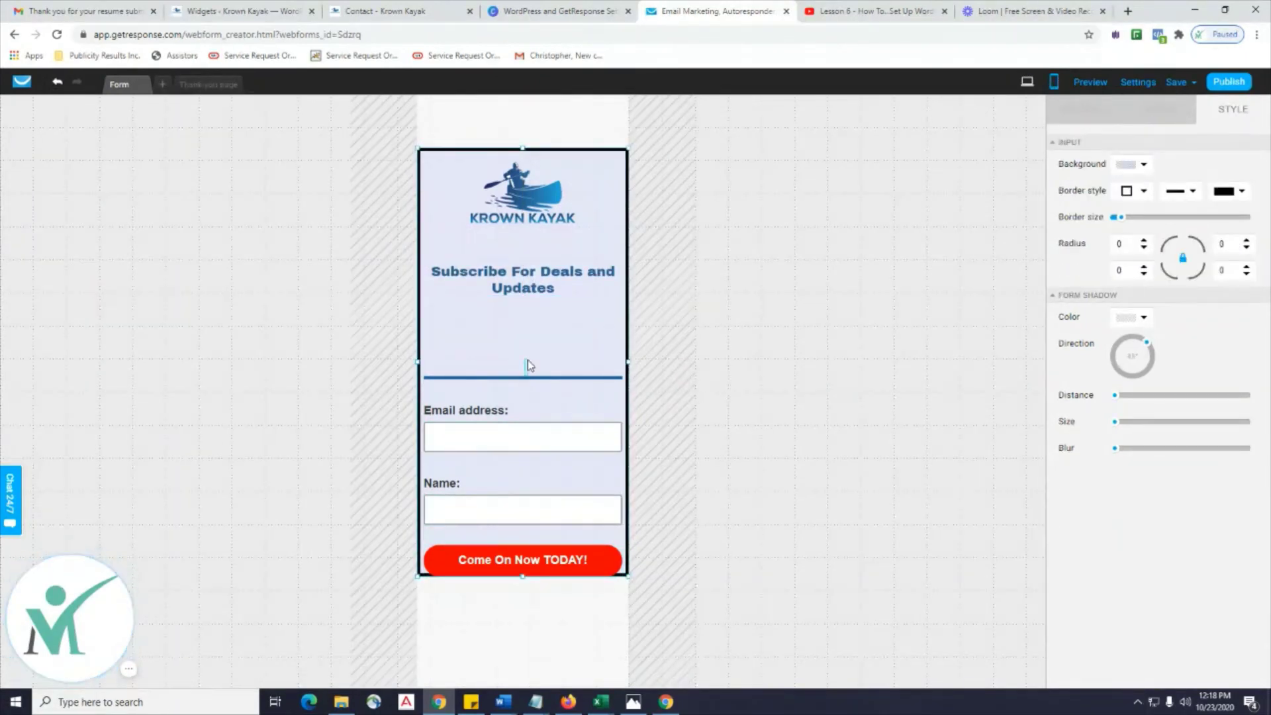
{"action": "left_click_drag", "start_coordinate": [526, 382], "coordinate": [528, 320]}
{"action": "left_click_drag", "start_coordinate": [509, 447], "coordinate": [513, 374]}
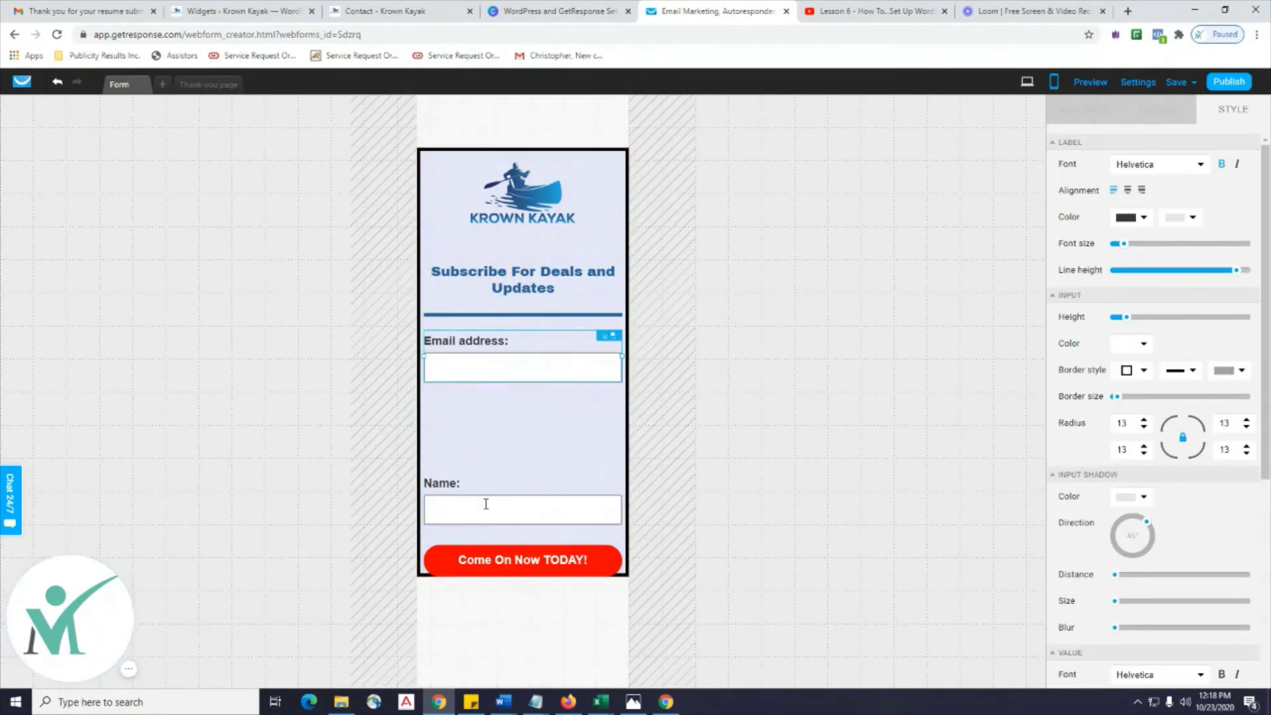
{"action": "left_click_drag", "start_coordinate": [483, 509], "coordinate": [490, 434]}
{"action": "left_click_drag", "start_coordinate": [495, 568], "coordinate": [503, 488]}
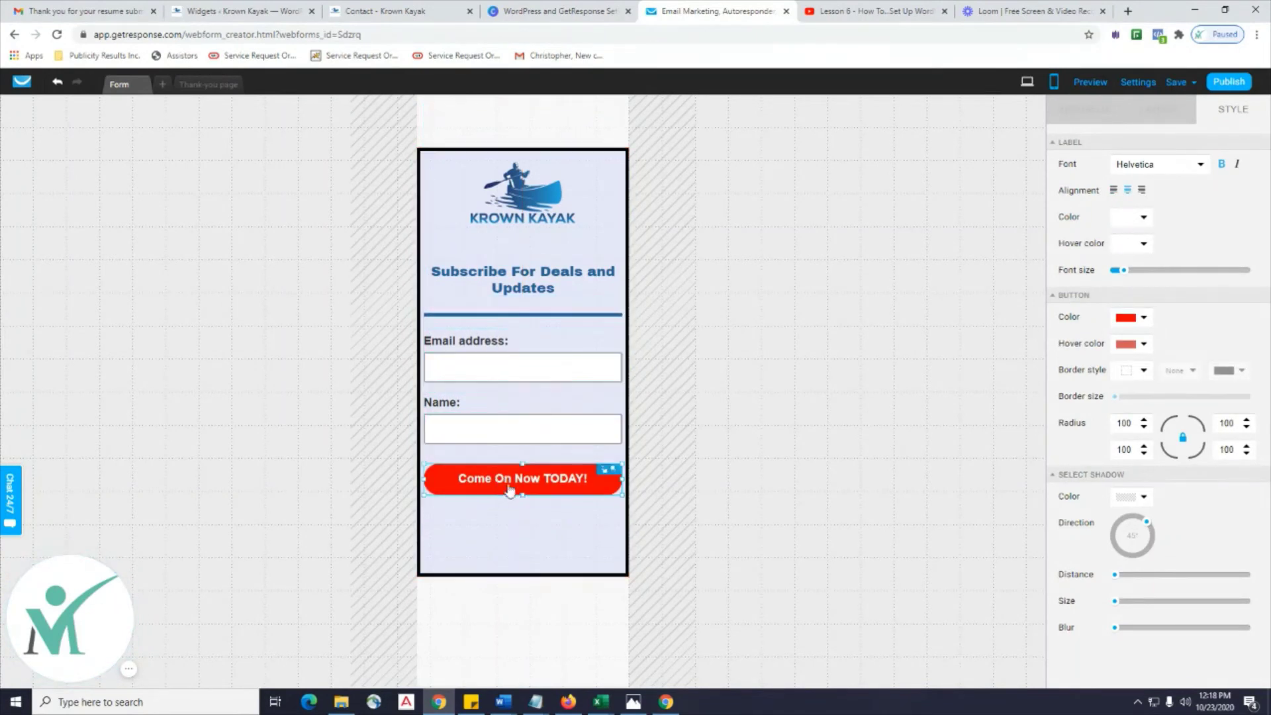
{"action": "left_click", "coordinate": [819, 435]}
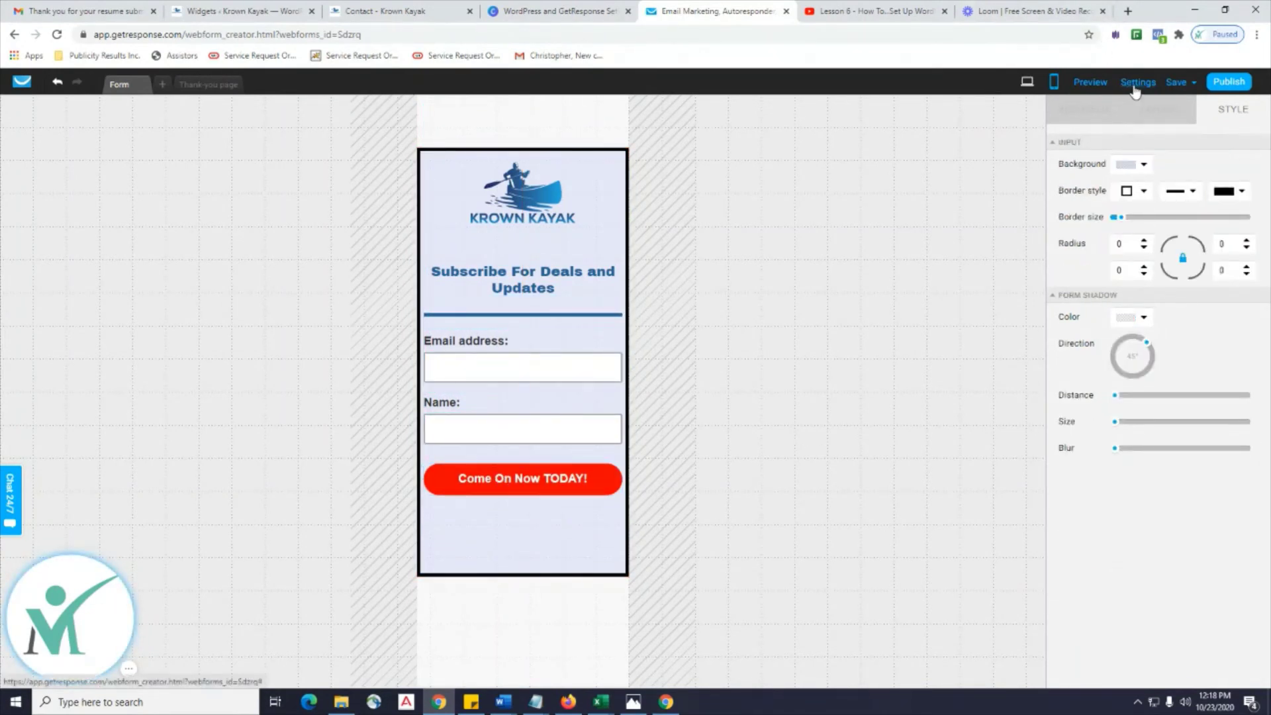
{"action": "left_click", "coordinate": [1174, 84]}
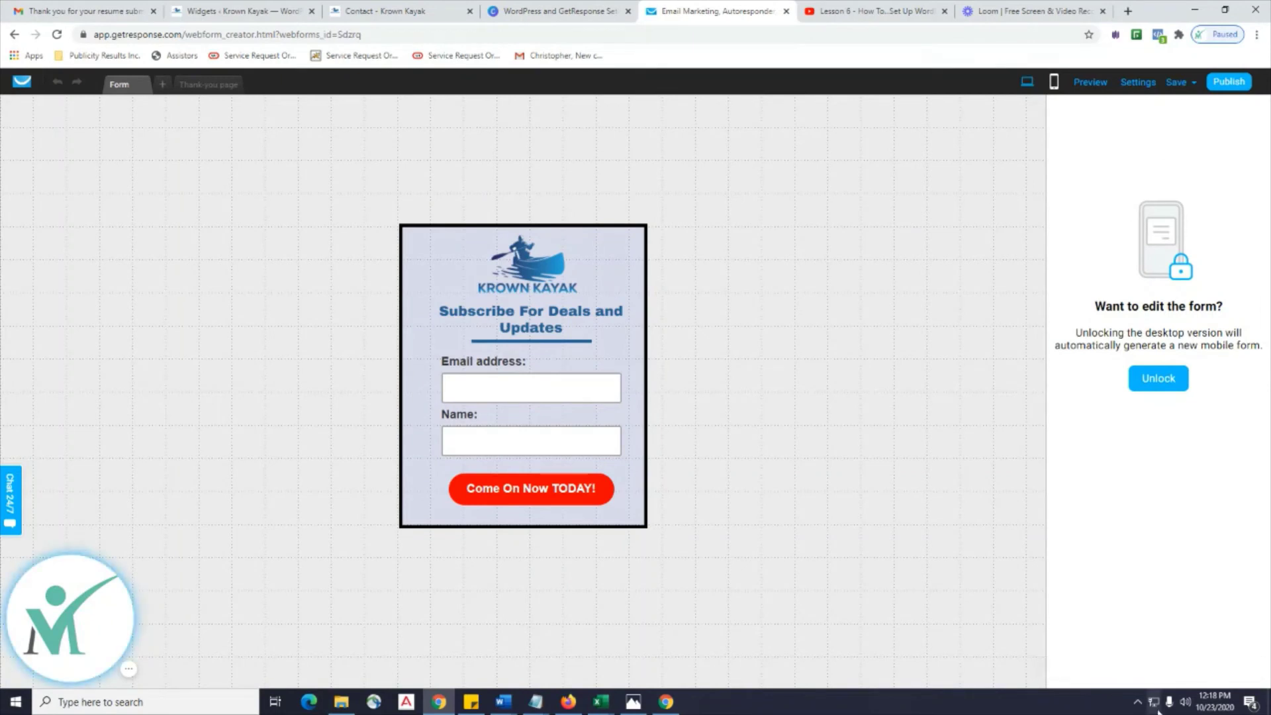
Open the form's Settings dialog and review its krown_kayak list assignment.
{"action": "left_click", "coordinate": [1141, 86]}
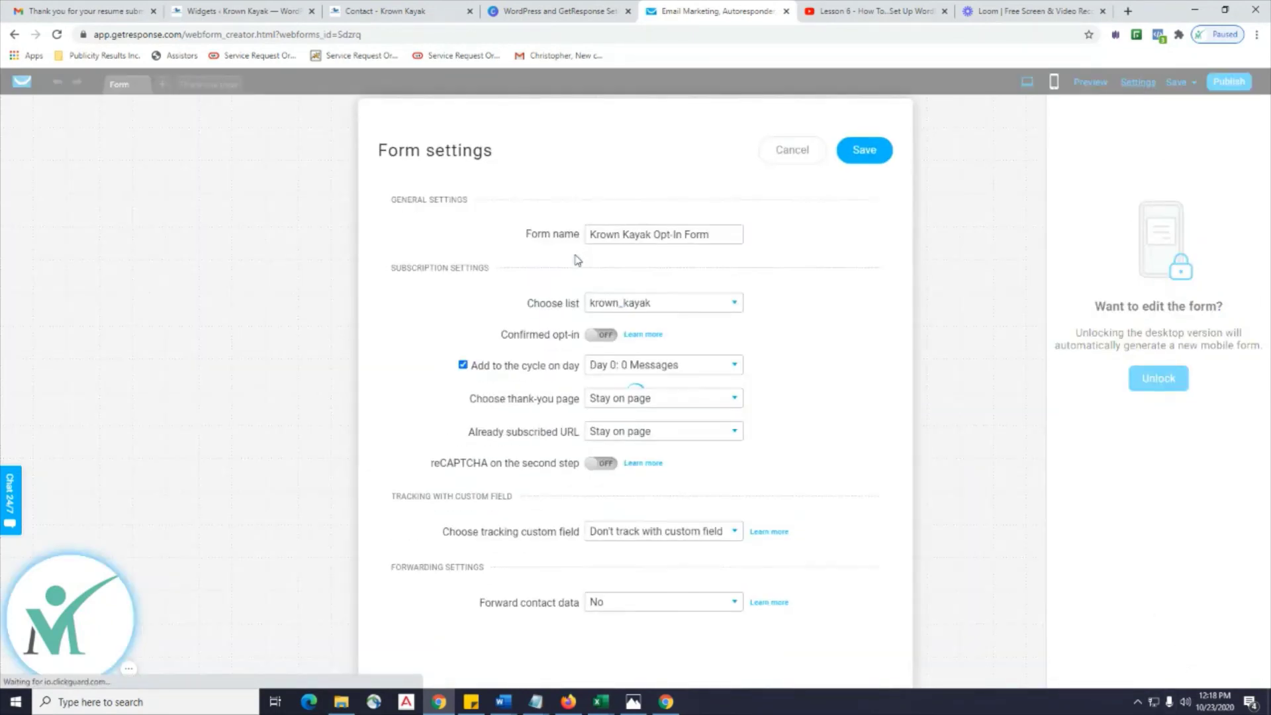
{"action": "scroll", "coordinate": [662, 264], "scroll_direction": "down", "scroll_amount": 1}
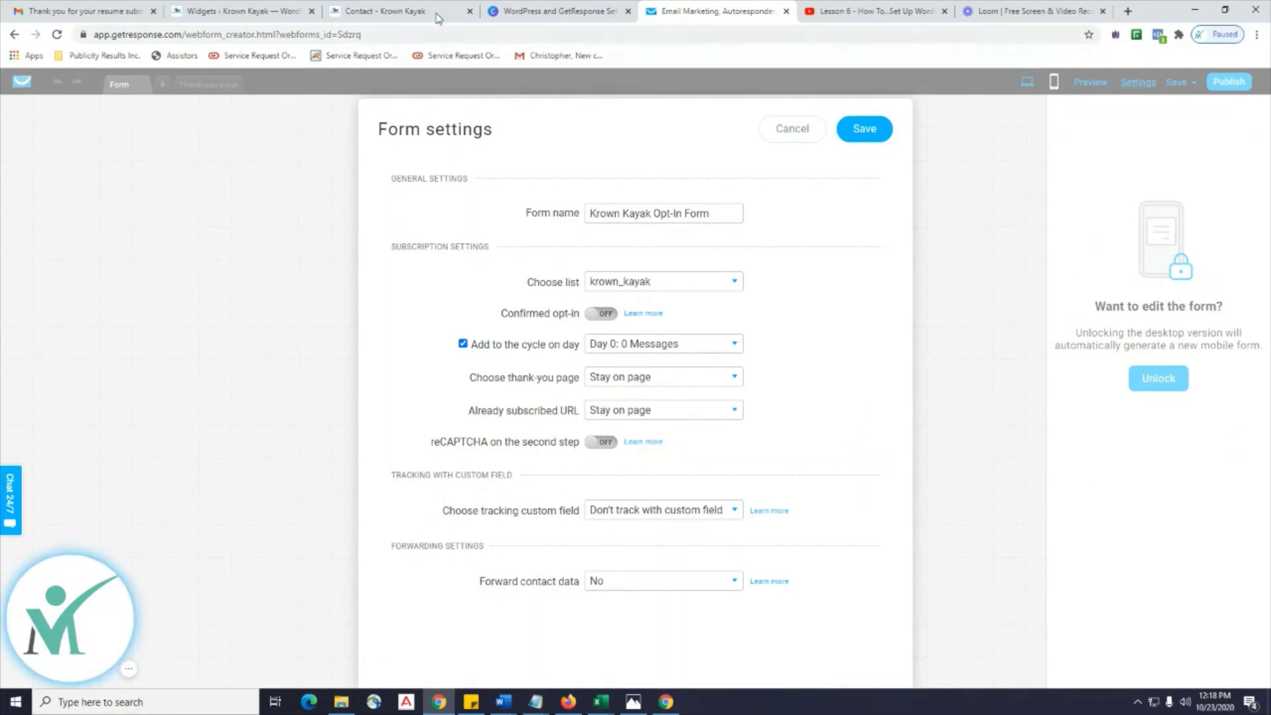
Submit a test email and first name through the reloaded Contact page footer form, then return to Widgets.
{"action": "left_click", "coordinate": [384, 11]}
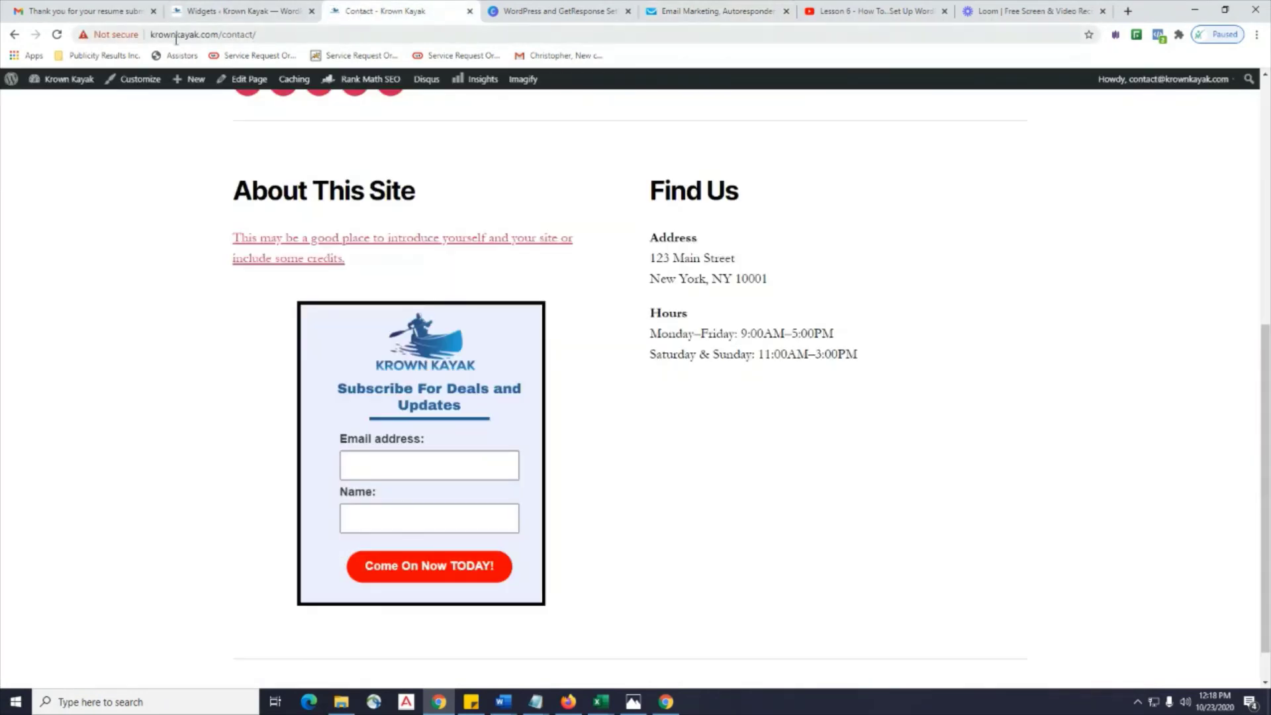
{"action": "left_click", "coordinate": [56, 36]}
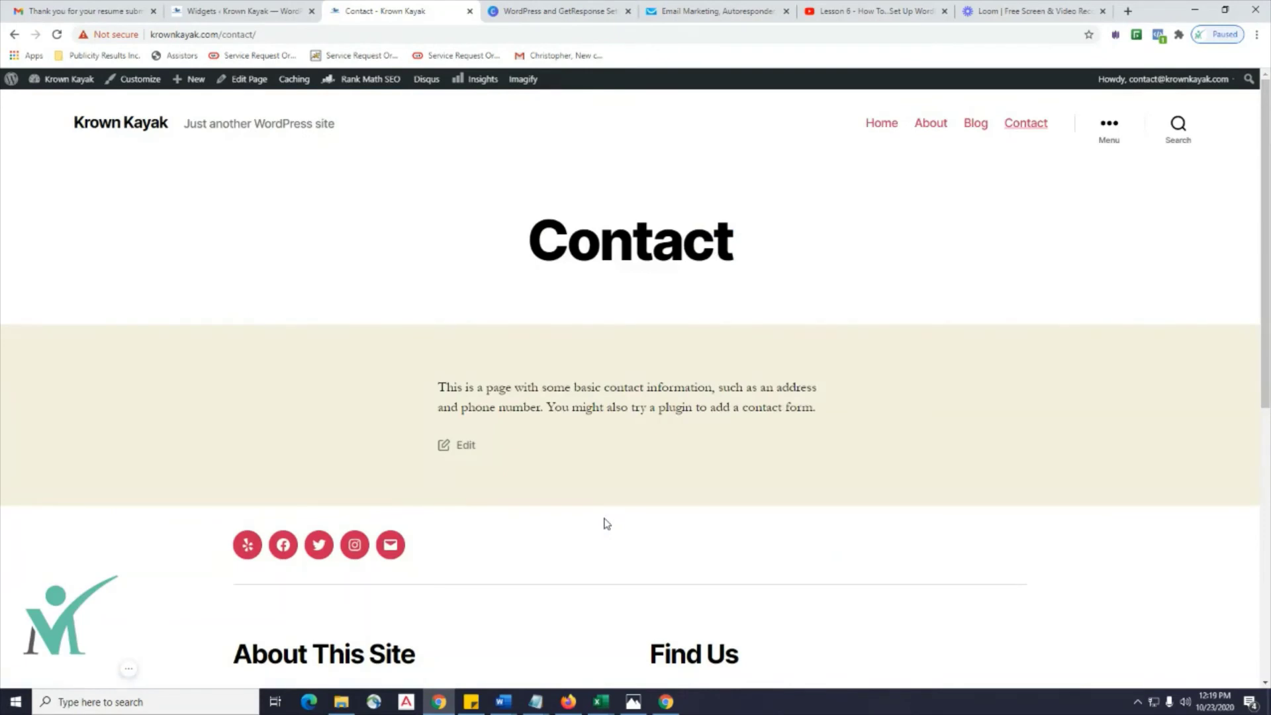
{"action": "scroll", "coordinate": [606, 523], "scroll_direction": "down", "scroll_amount": 7}
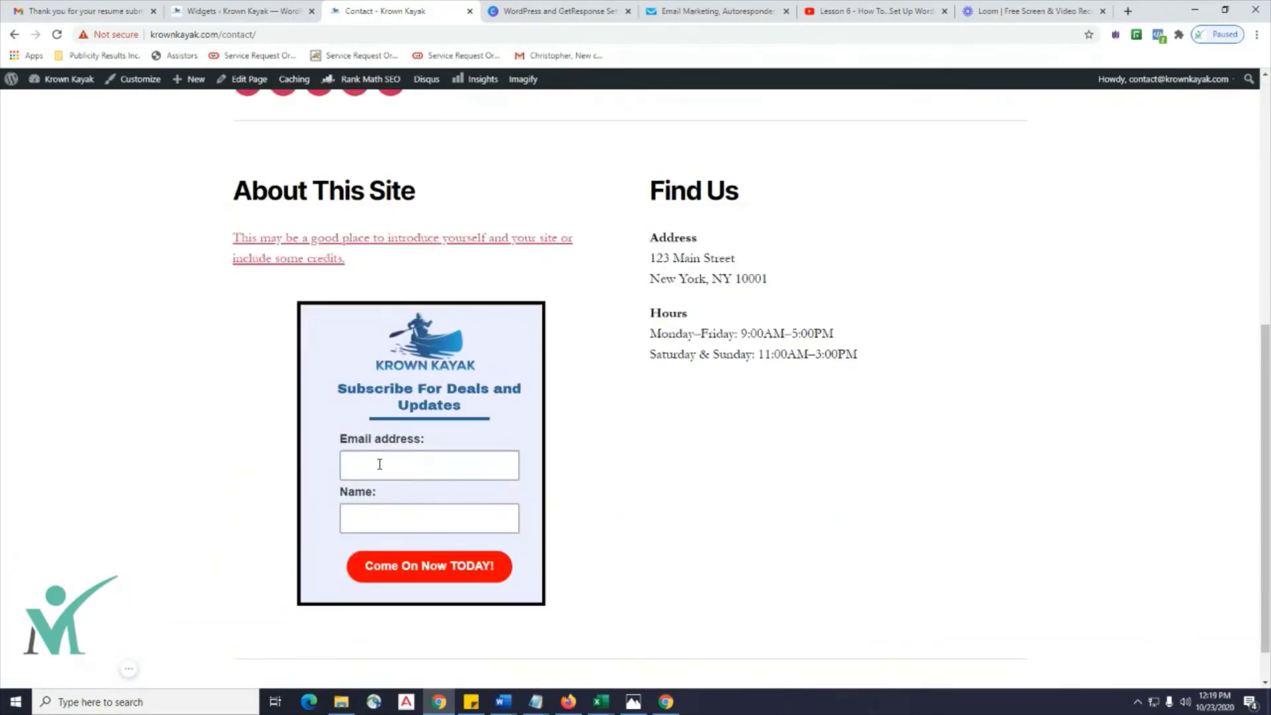
{"action": "type", "text": "test3@test.com"}
{"action": "key", "text": "Tab"}
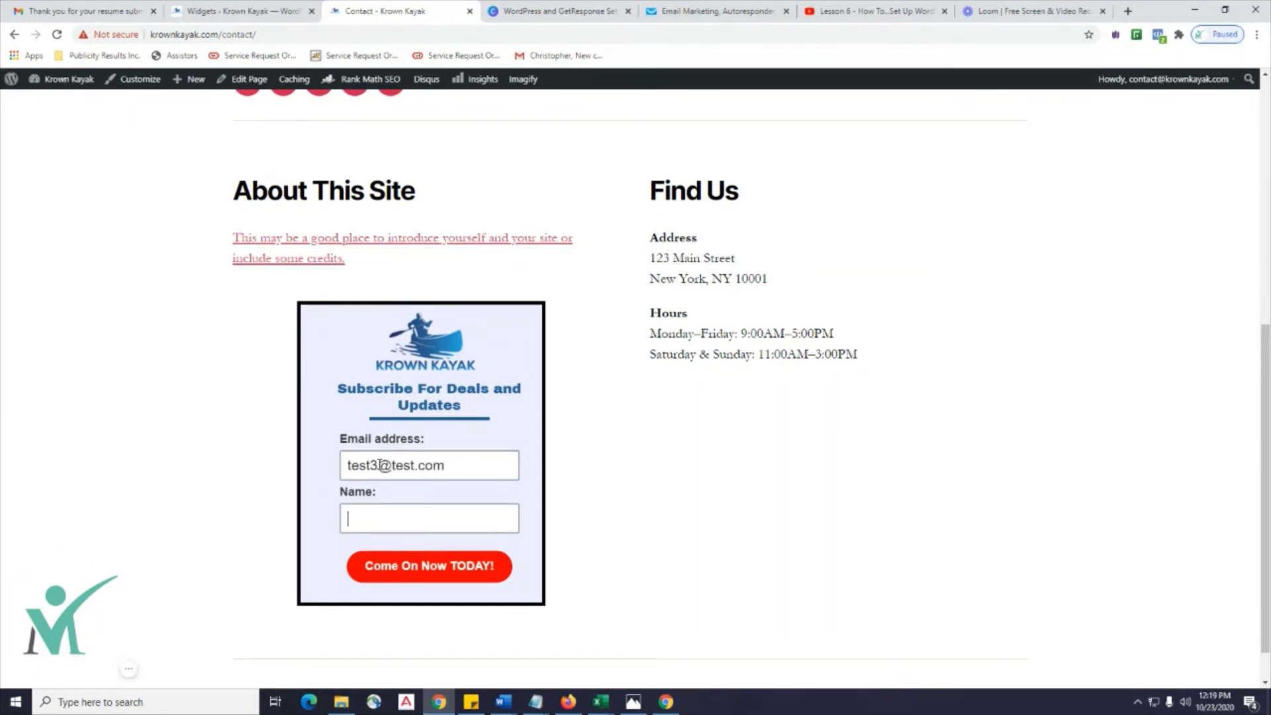
{"action": "type", "text": "George"}
{"action": "left_click", "coordinate": [425, 570]}
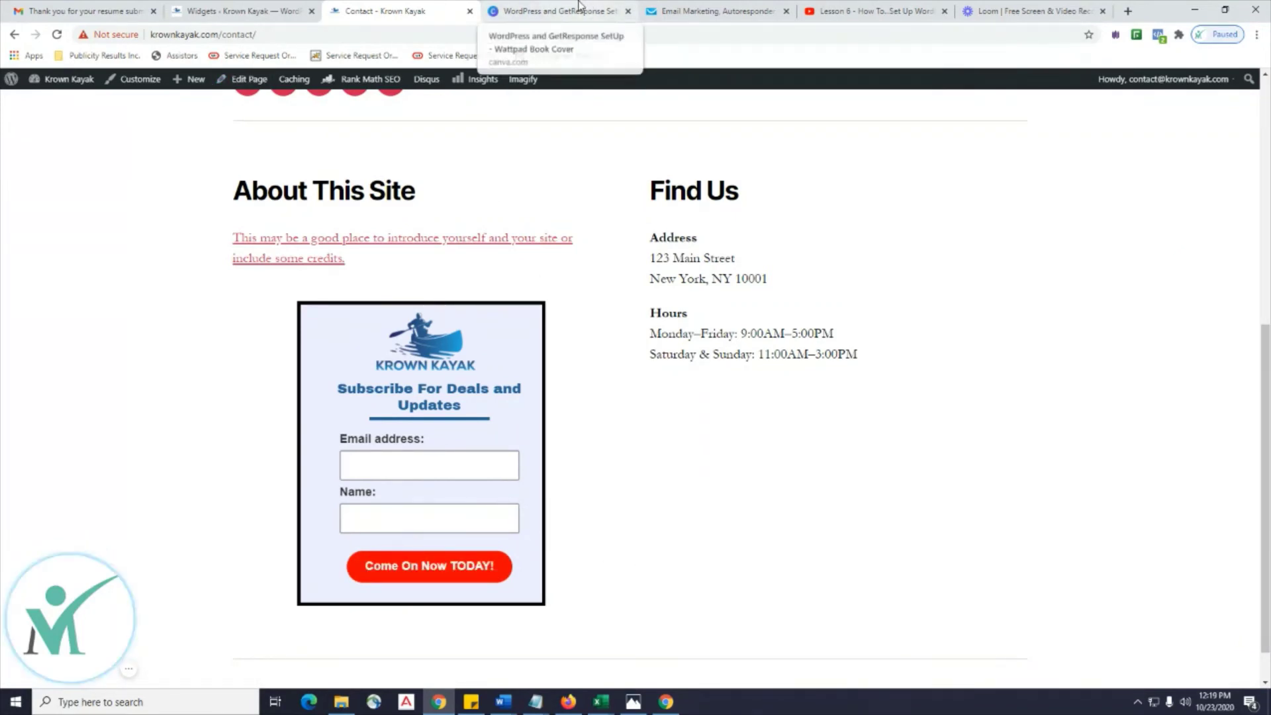
{"action": "left_click", "coordinate": [231, 18]}
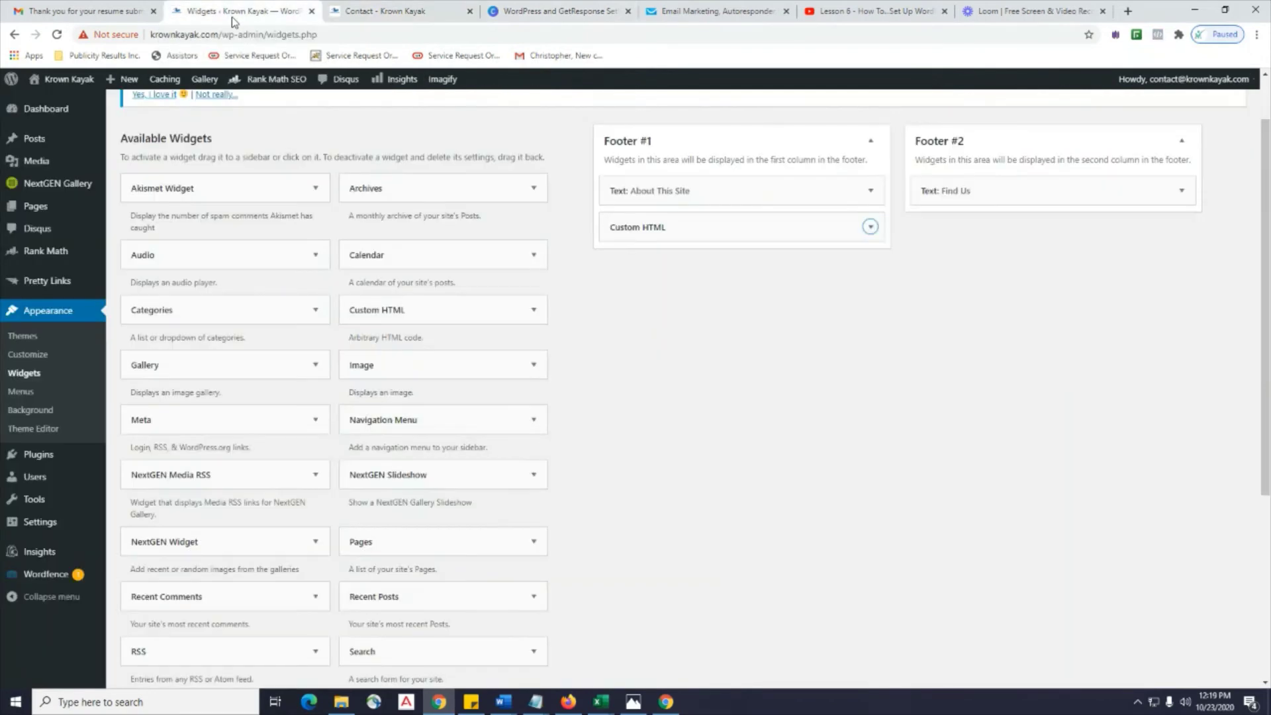
Switch to the Canva tab showing the WordPress and GetResponse Setup cover design.
{"action": "left_click", "coordinate": [506, 14]}
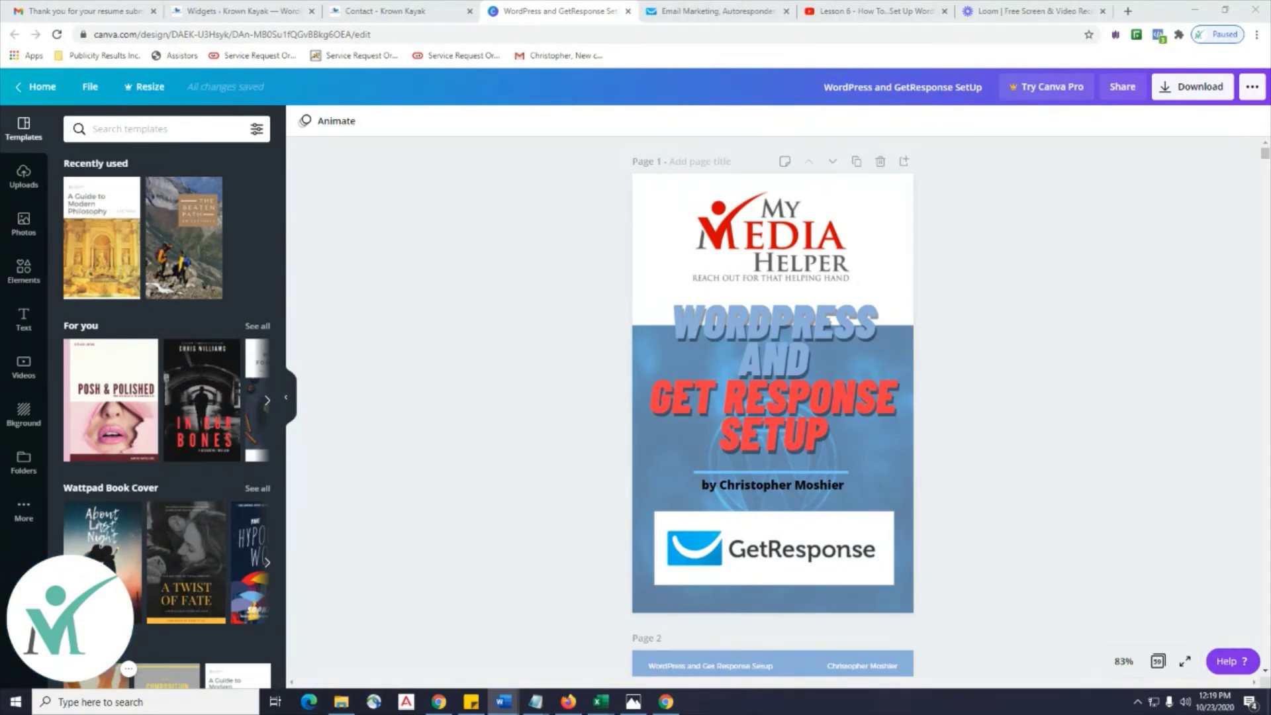
Bring the Document2 Krown Kayak welcome draft to the front and maximize it.
{"action": "key", "text": "alt+Tab"}
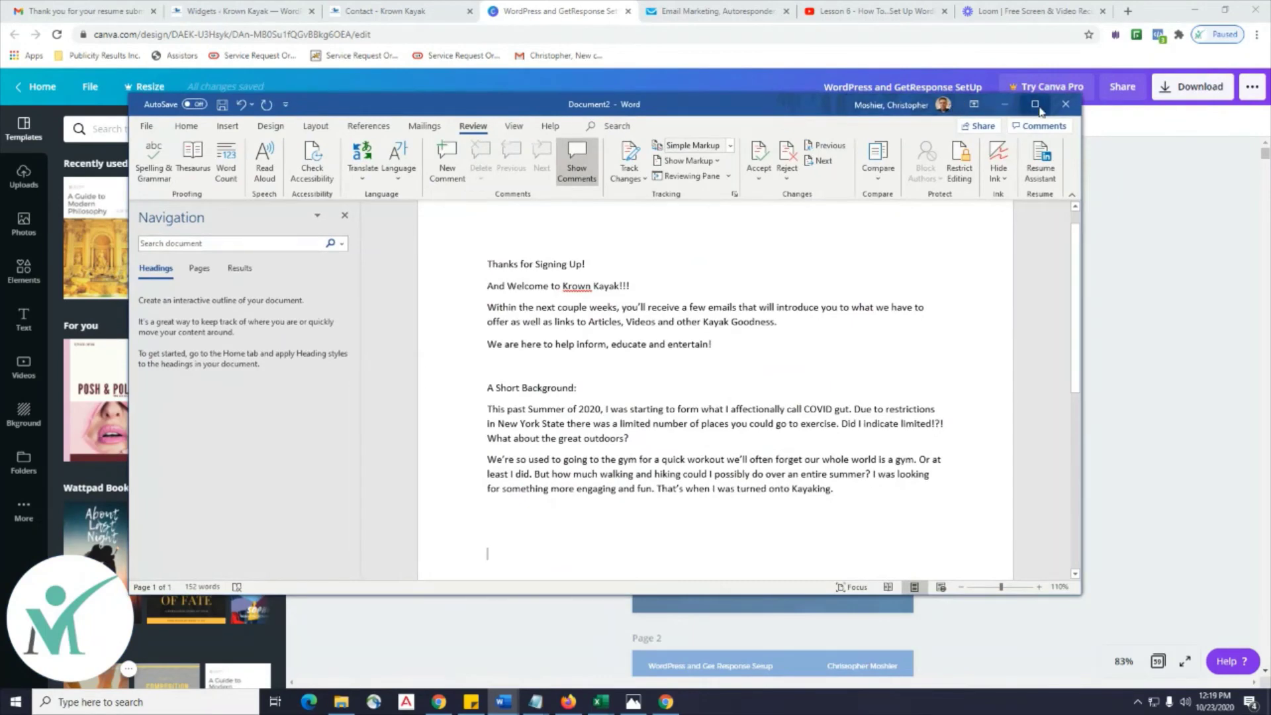
{"action": "left_click", "coordinate": [1036, 105]}
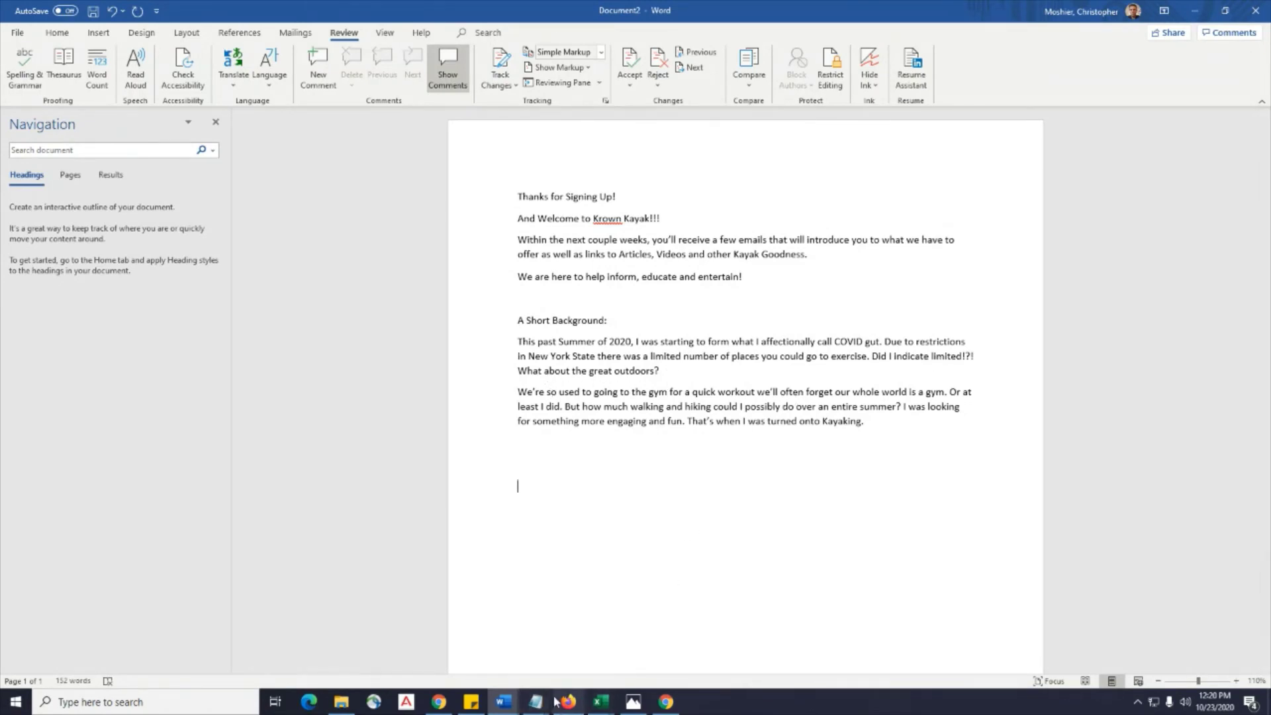
Switch to the Lesson 7 GetResponse notes and highlight '7 Emails' in the homework list.
{"action": "mouse_move", "coordinate": [504, 700]}
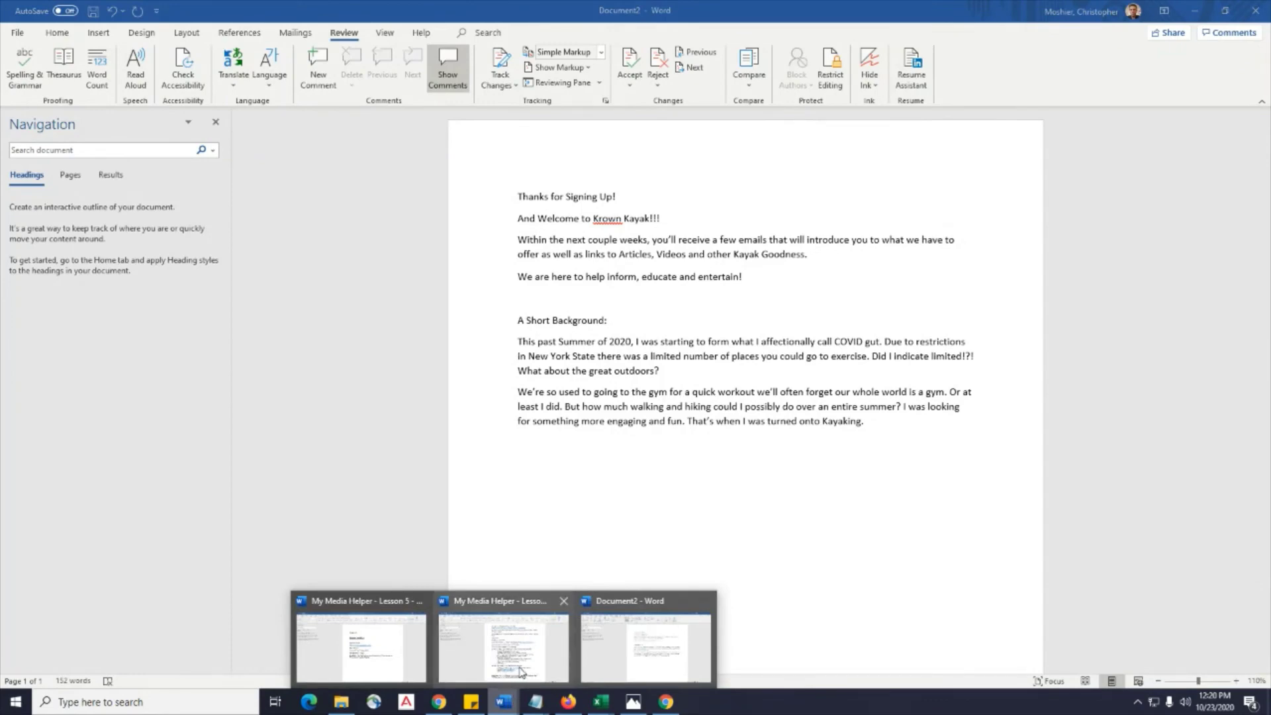
{"action": "left_click", "coordinate": [519, 674]}
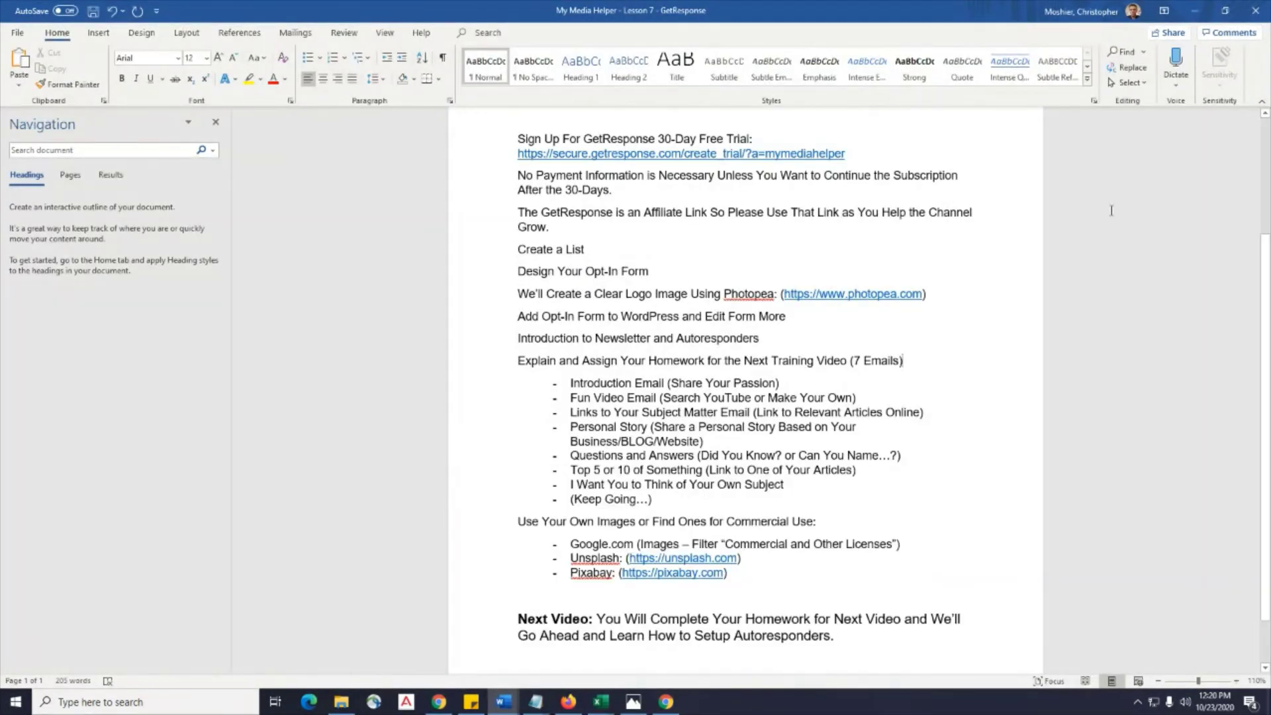
{"action": "scroll", "coordinate": [1020, 251], "scroll_direction": "up", "scroll_amount": 3}
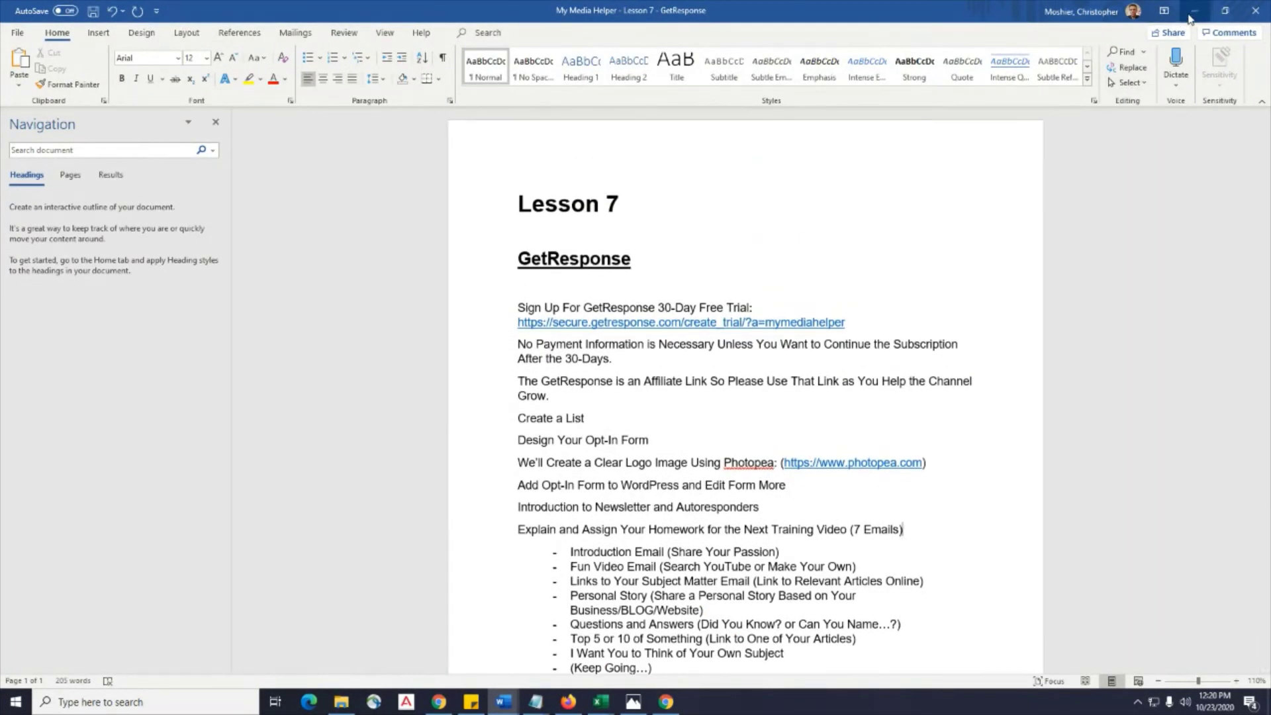
{"action": "scroll", "coordinate": [1118, 143], "scroll_direction": "down", "scroll_amount": 5}
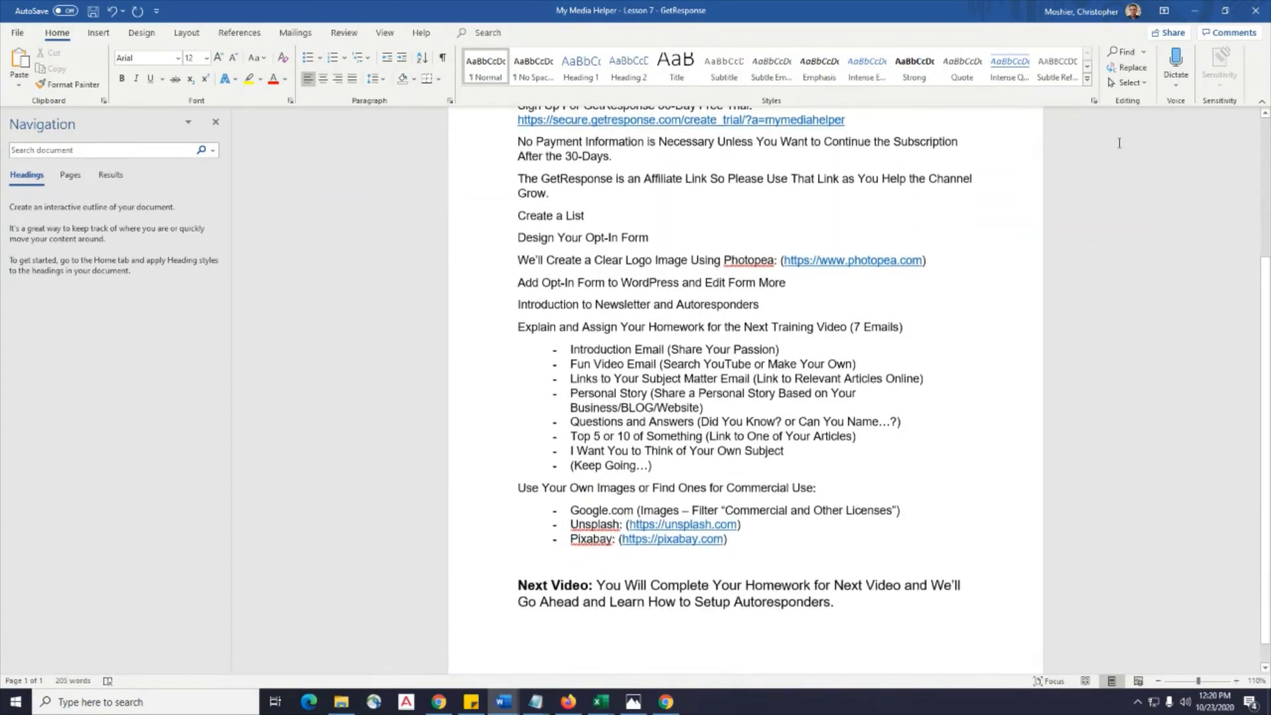
{"action": "scroll", "coordinate": [1119, 143], "scroll_direction": "up", "scroll_amount": 2}
{"action": "scroll", "coordinate": [1119, 143], "scroll_direction": "down", "scroll_amount": 2}
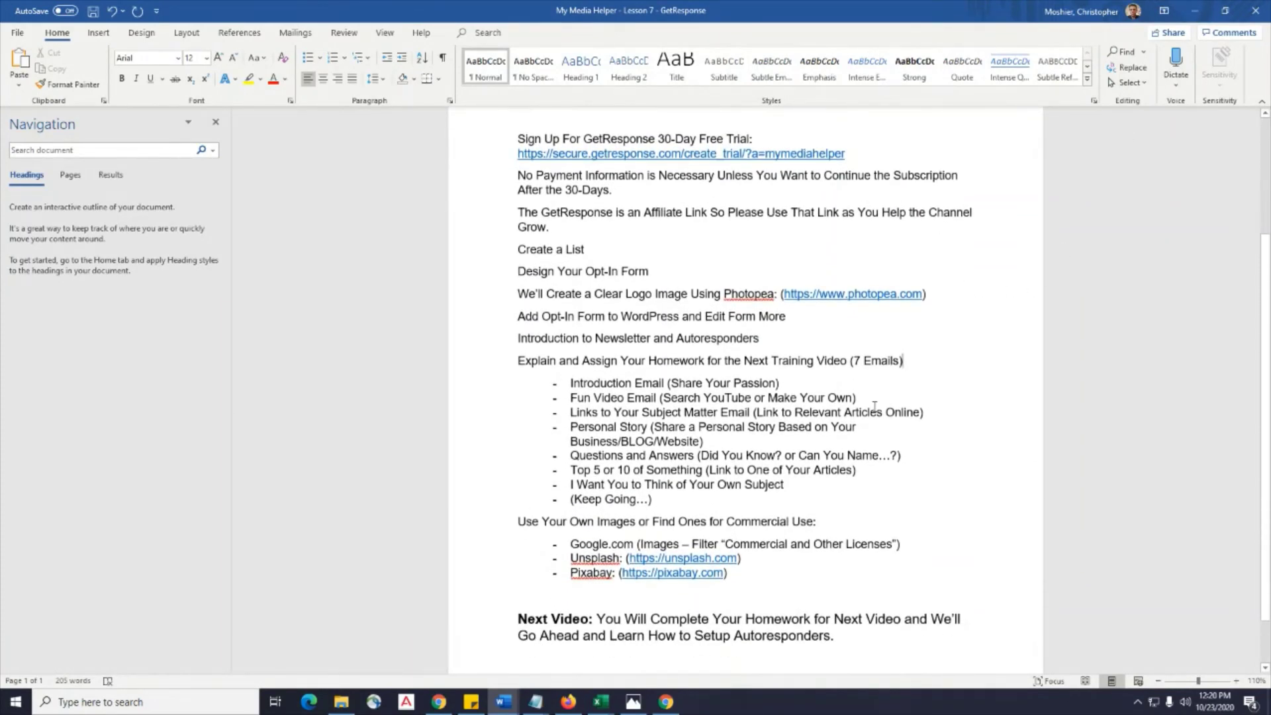
{"action": "scroll", "coordinate": [874, 406], "scroll_direction": "down", "scroll_amount": 1}
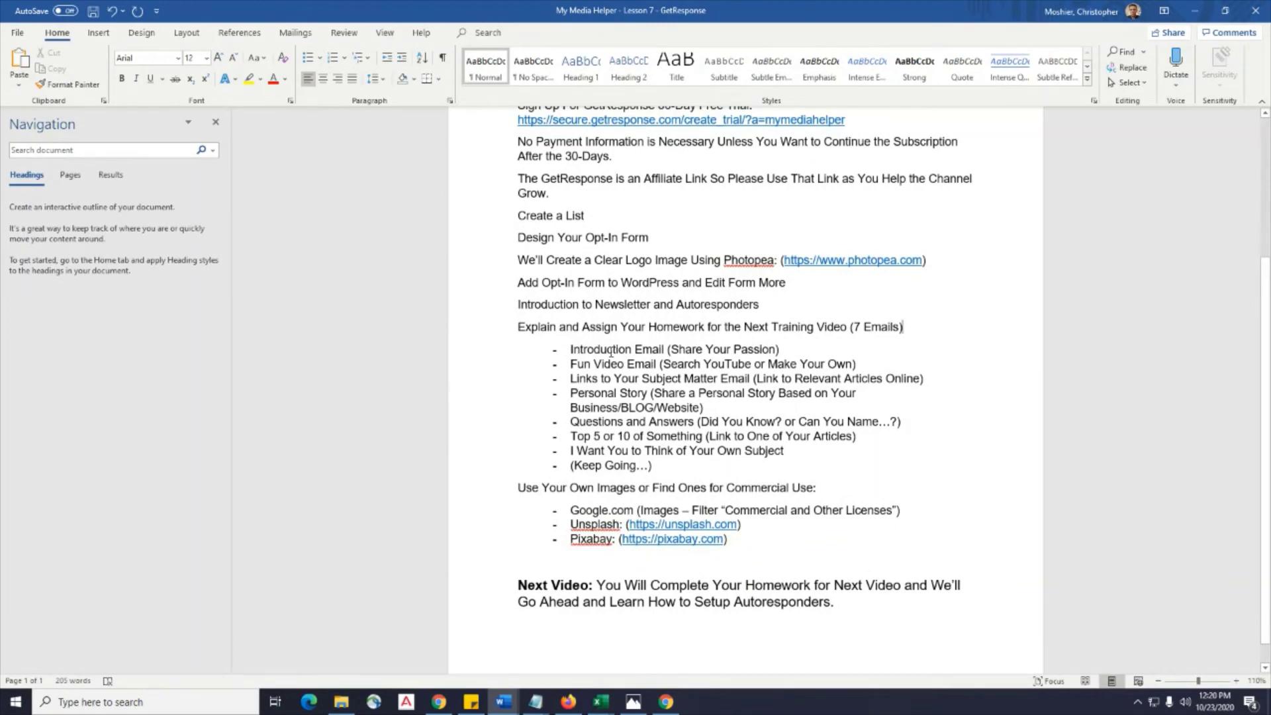
{"action": "left_click_drag", "start_coordinate": [900, 328], "coordinate": [855, 328]}
{"action": "left_click", "coordinate": [944, 356]}
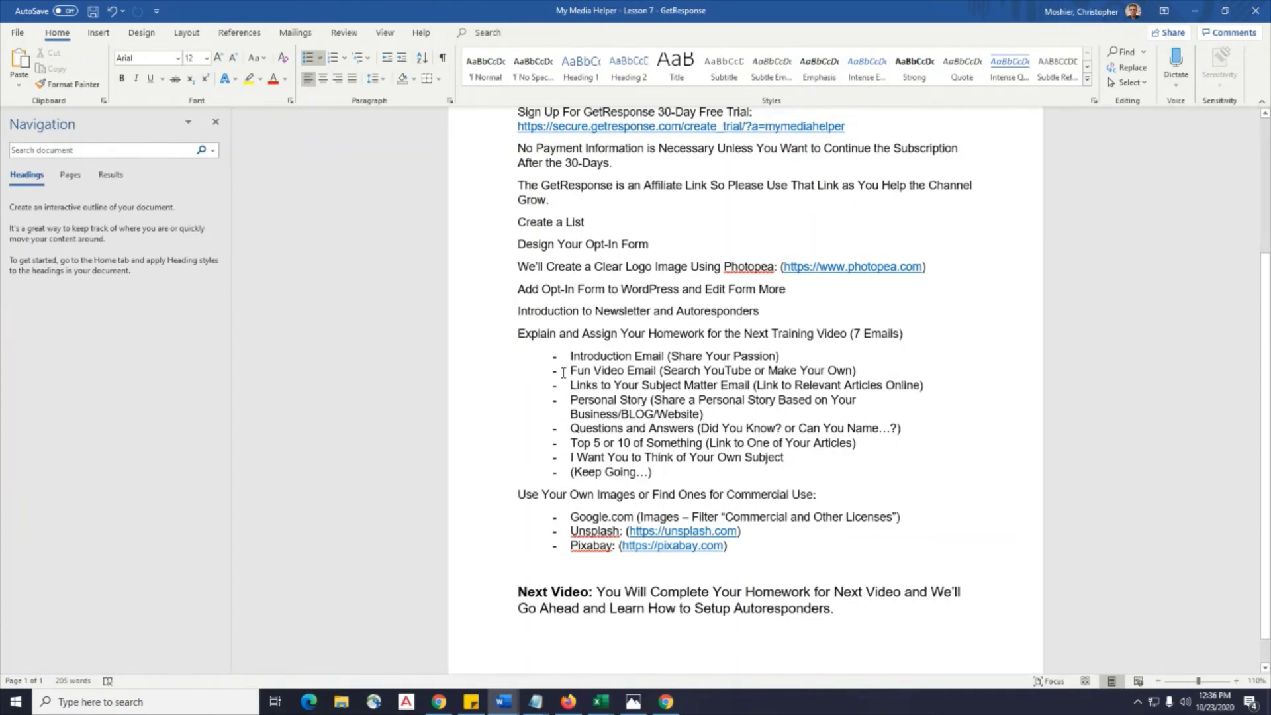
{"action": "left_click", "coordinate": [563, 373]}
{"action": "left_click", "coordinate": [860, 373]}
{"action": "left_click_drag", "start_coordinate": [853, 372], "coordinate": [788, 372]}
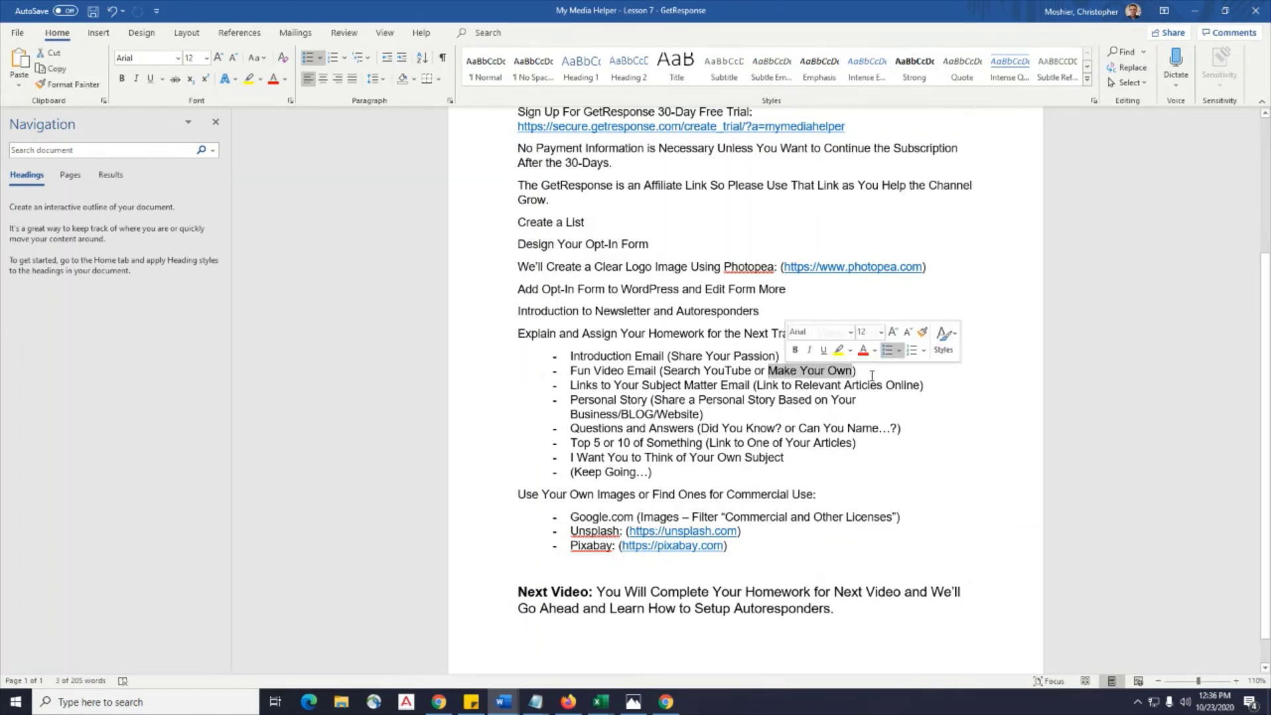
{"action": "left_click", "coordinate": [872, 376]}
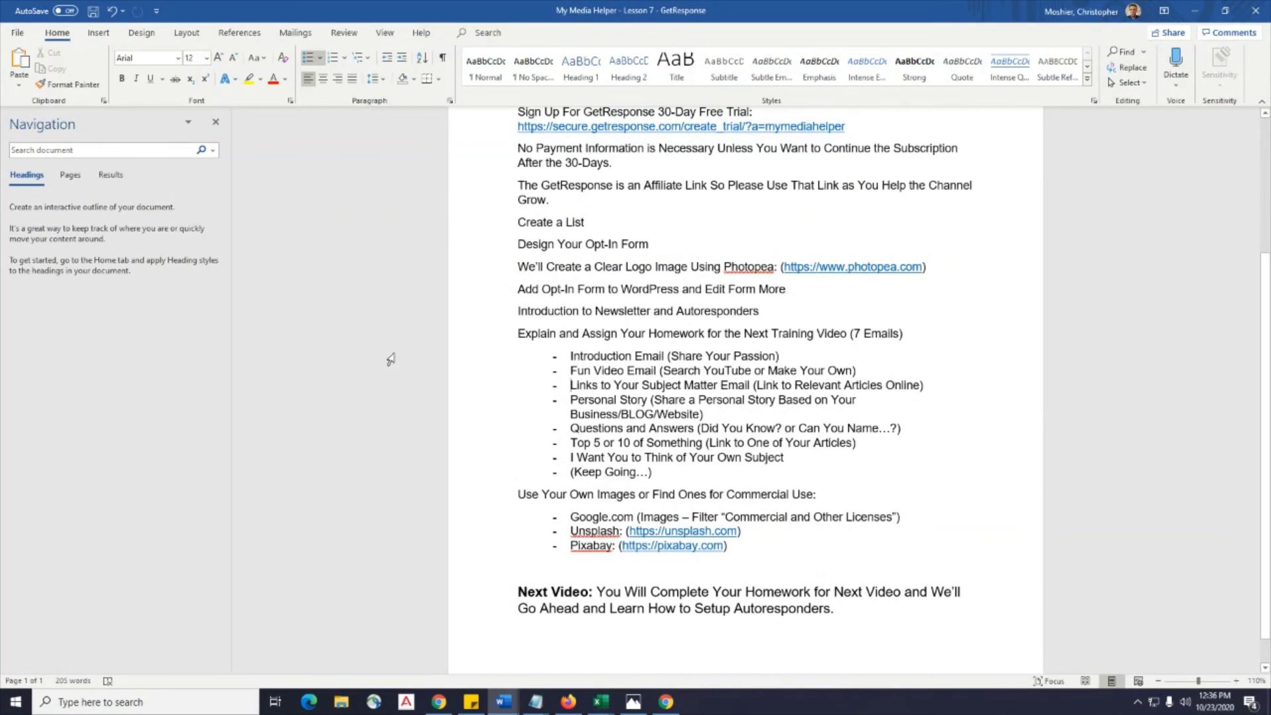
{"action": "left_click", "coordinate": [566, 387]}
{"action": "left_click", "coordinate": [935, 388]}
{"action": "left_click", "coordinate": [736, 413]}
{"action": "left_click", "coordinate": [937, 431]}
{"action": "left_click", "coordinate": [566, 443]}
{"action": "left_click_drag", "start_coordinate": [858, 444], "coordinate": [568, 443]}
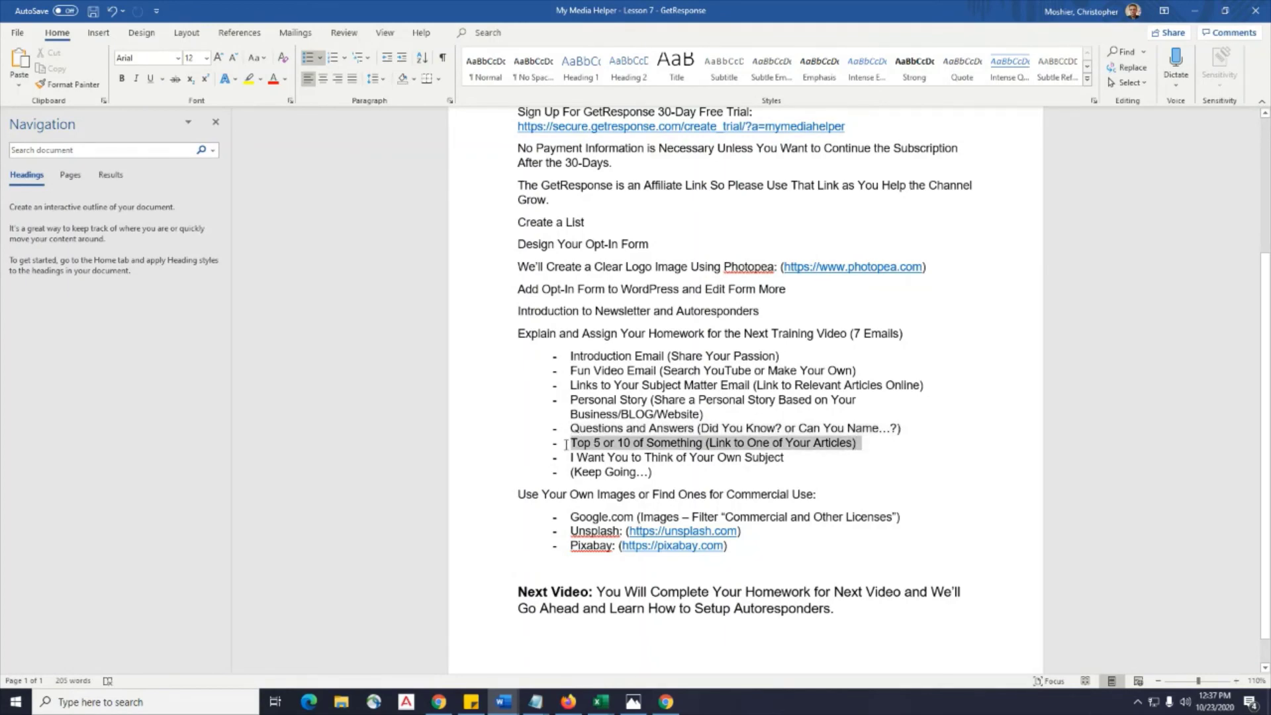
{"action": "left_click", "coordinate": [955, 455]}
{"action": "left_click", "coordinate": [904, 442]}
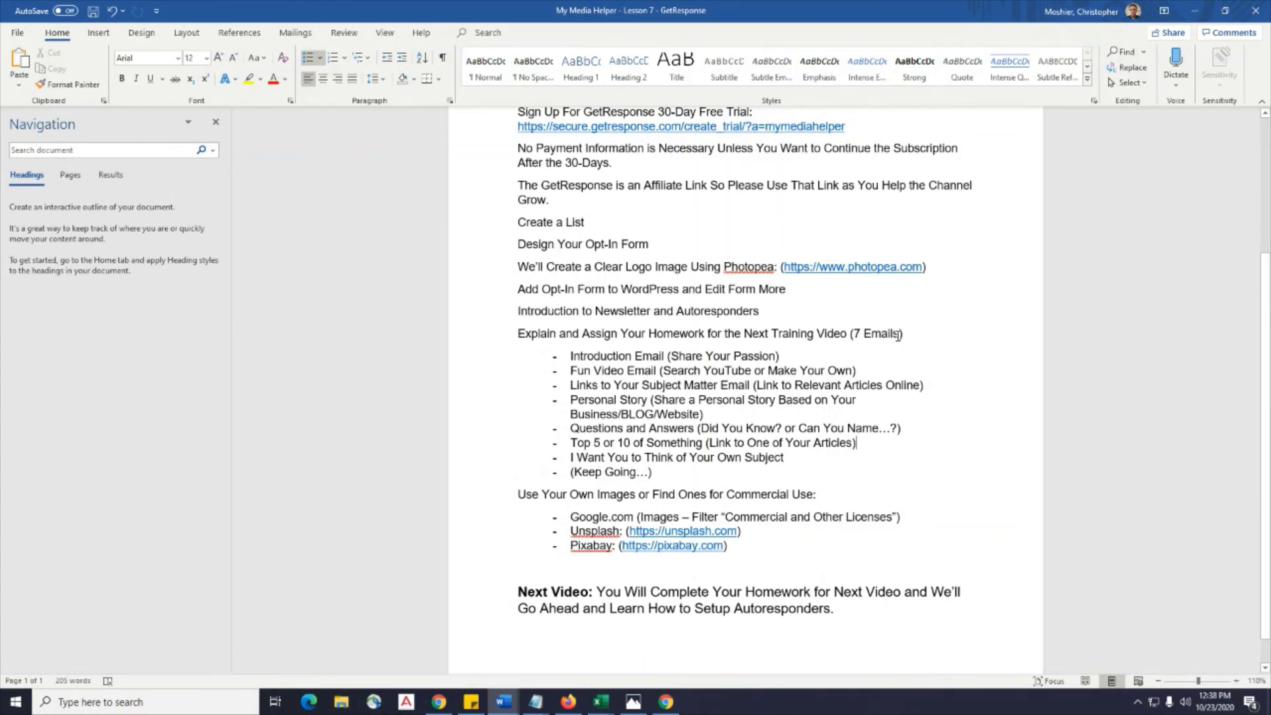
Point out the Keep Going item and the Google Images licence note, then minimize the Lesson 7 notes.
{"action": "left_click", "coordinate": [602, 471]}
{"action": "left_click", "coordinate": [839, 516]}
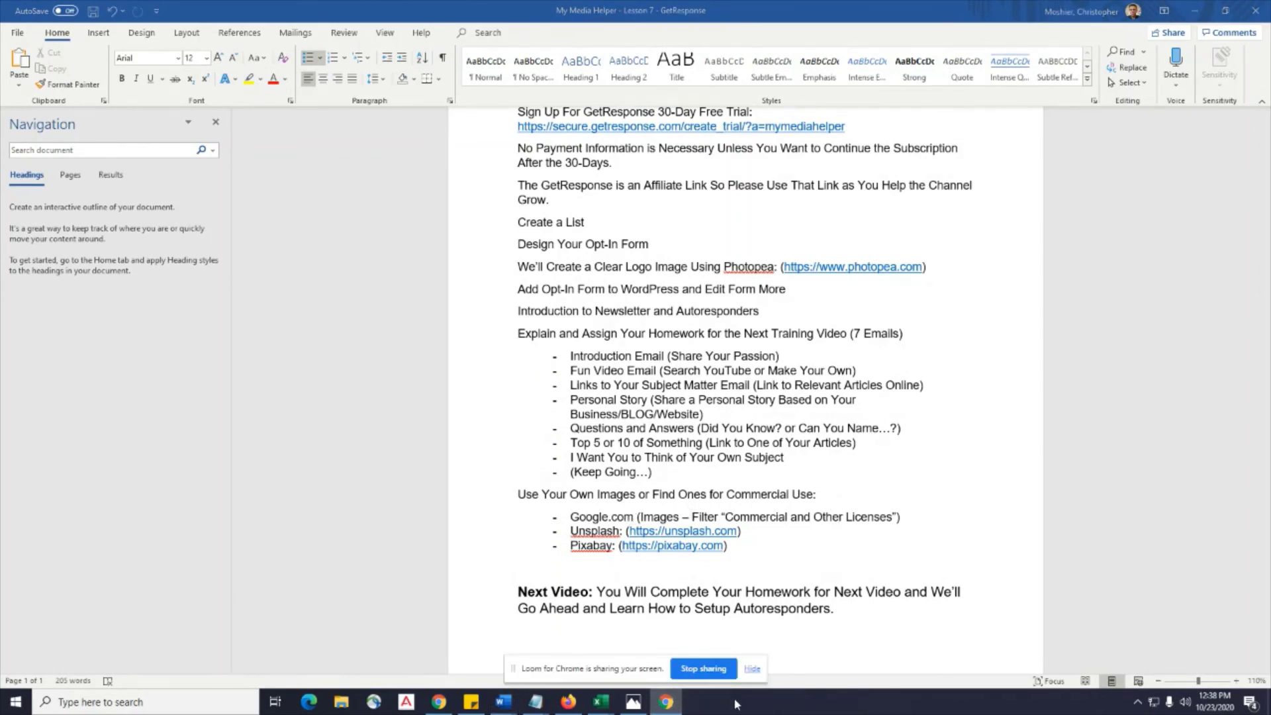
{"action": "left_click", "coordinate": [1189, 13]}
Search Google for 'kayak' and show the Images results.
{"action": "left_click", "coordinate": [1189, 13]}
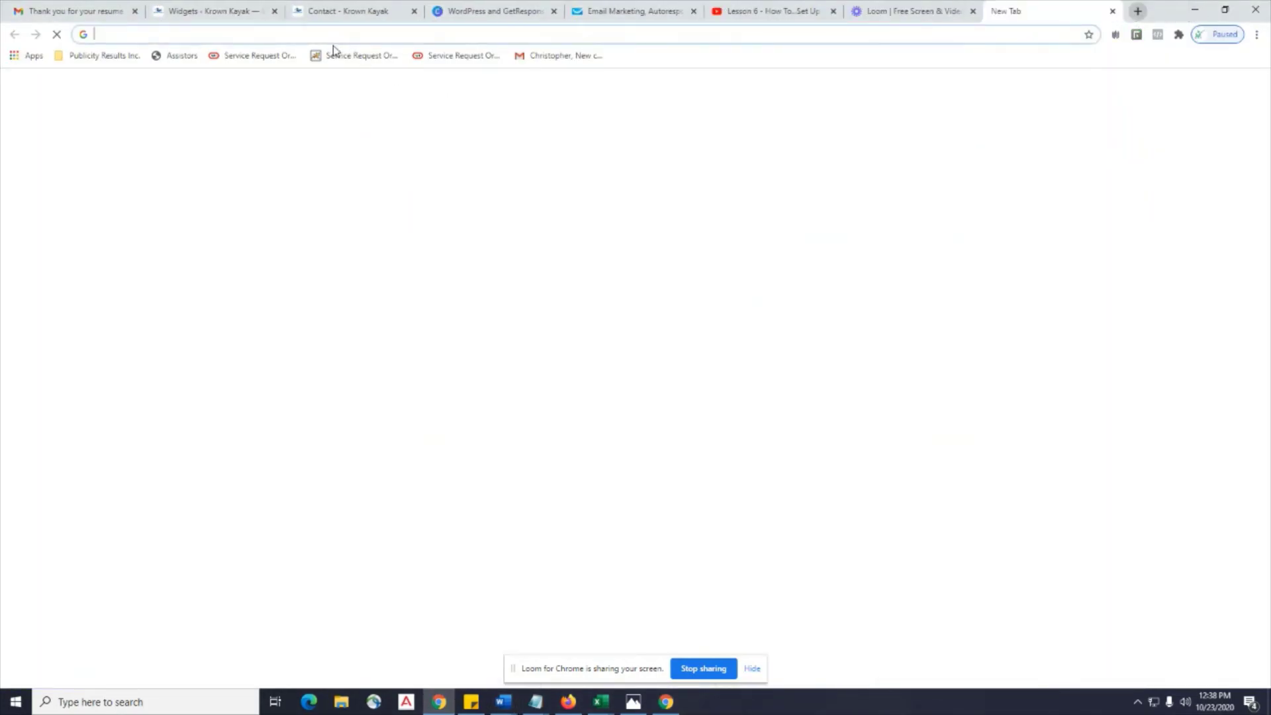
{"action": "left_click", "coordinate": [505, 289]}
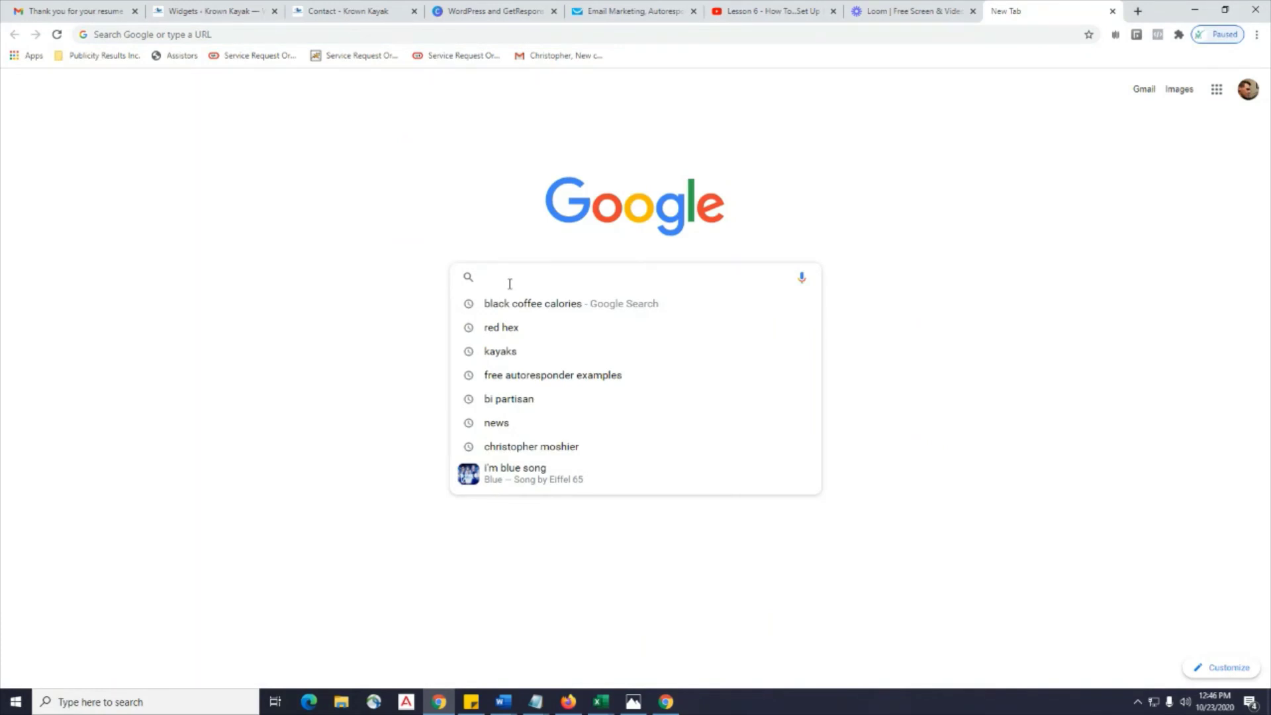
{"action": "type", "text": "k"}
{"action": "key", "text": "Down"}
{"action": "key", "text": "Down"}
{"action": "key", "text": "Down"}
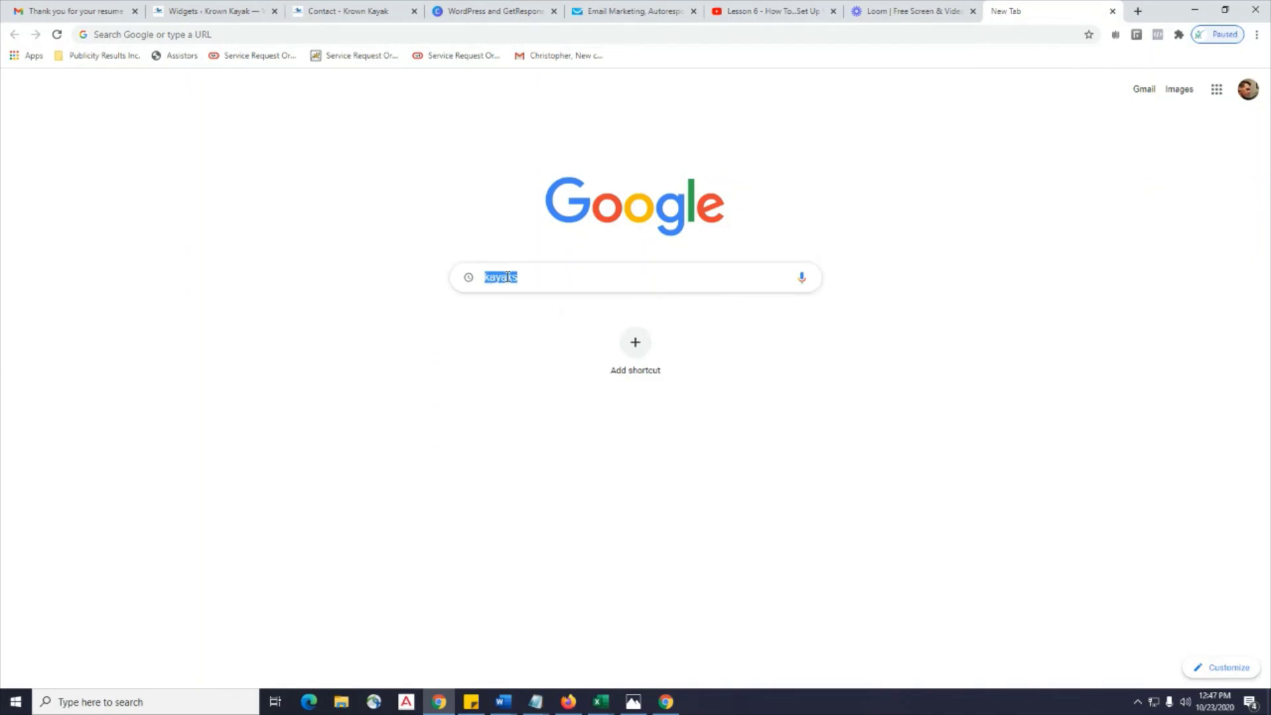
{"action": "left_click", "coordinate": [542, 281]}
{"action": "key", "text": "BackSpace"}
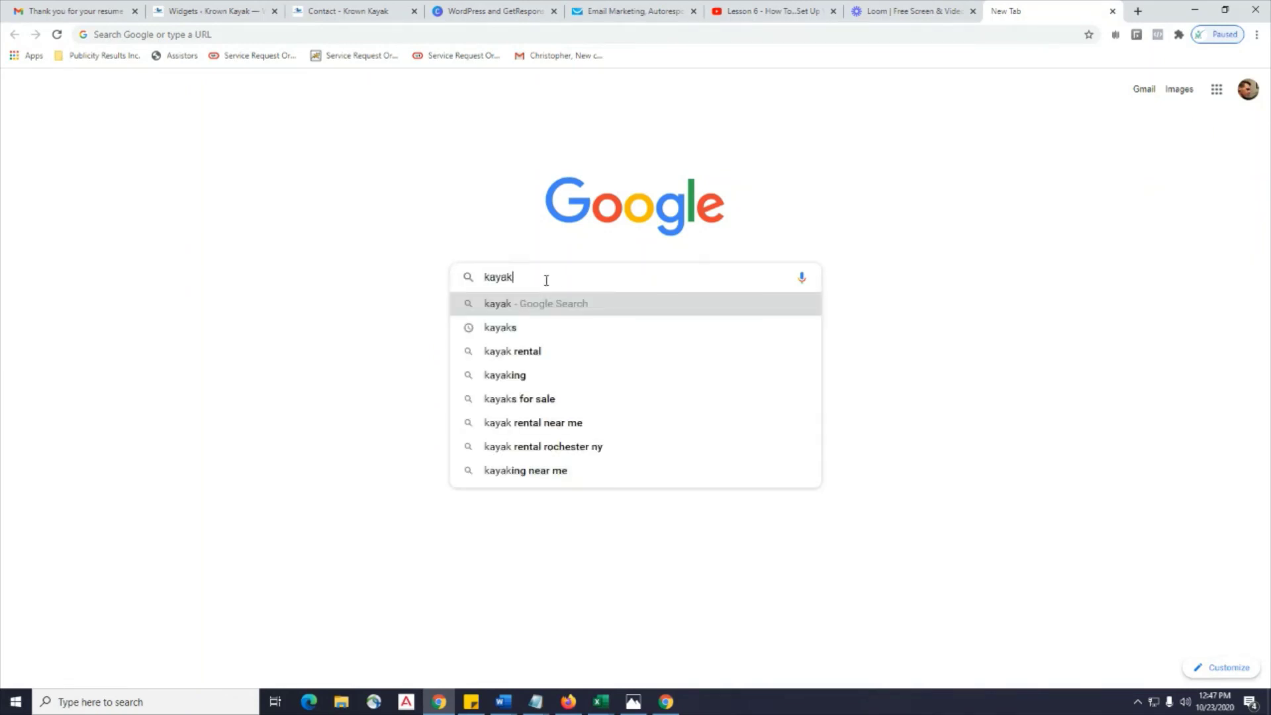
{"action": "key", "text": "Return"}
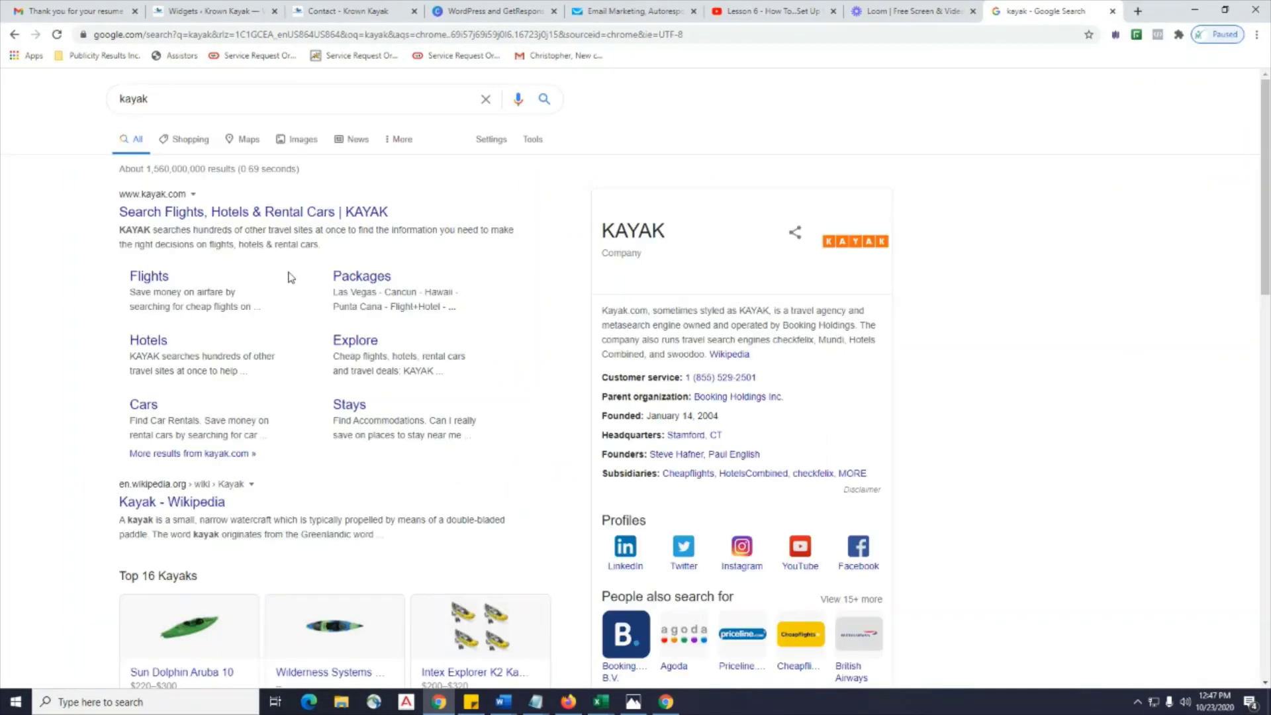
{"action": "left_click", "coordinate": [305, 142]}
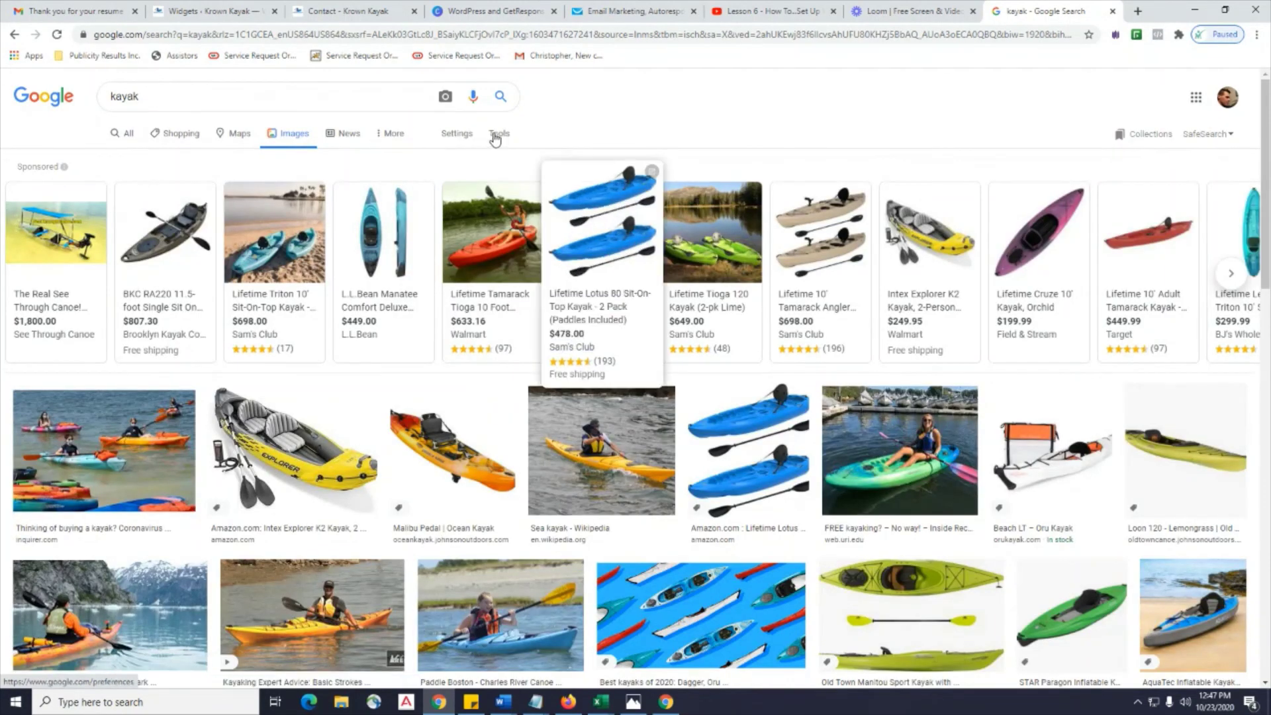
Filter the kayak images to Commercial & other licenses usage rights and scroll through the results.
{"action": "left_click", "coordinate": [458, 135]}
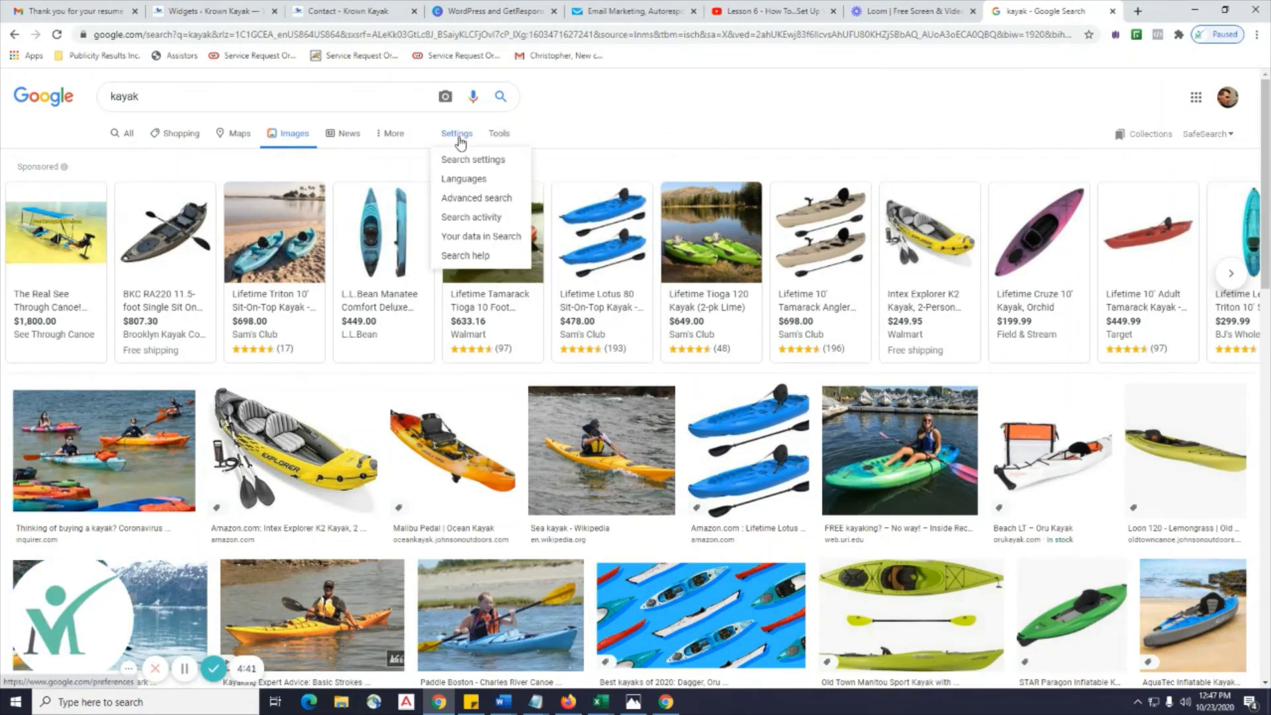
{"action": "left_click", "coordinate": [500, 141]}
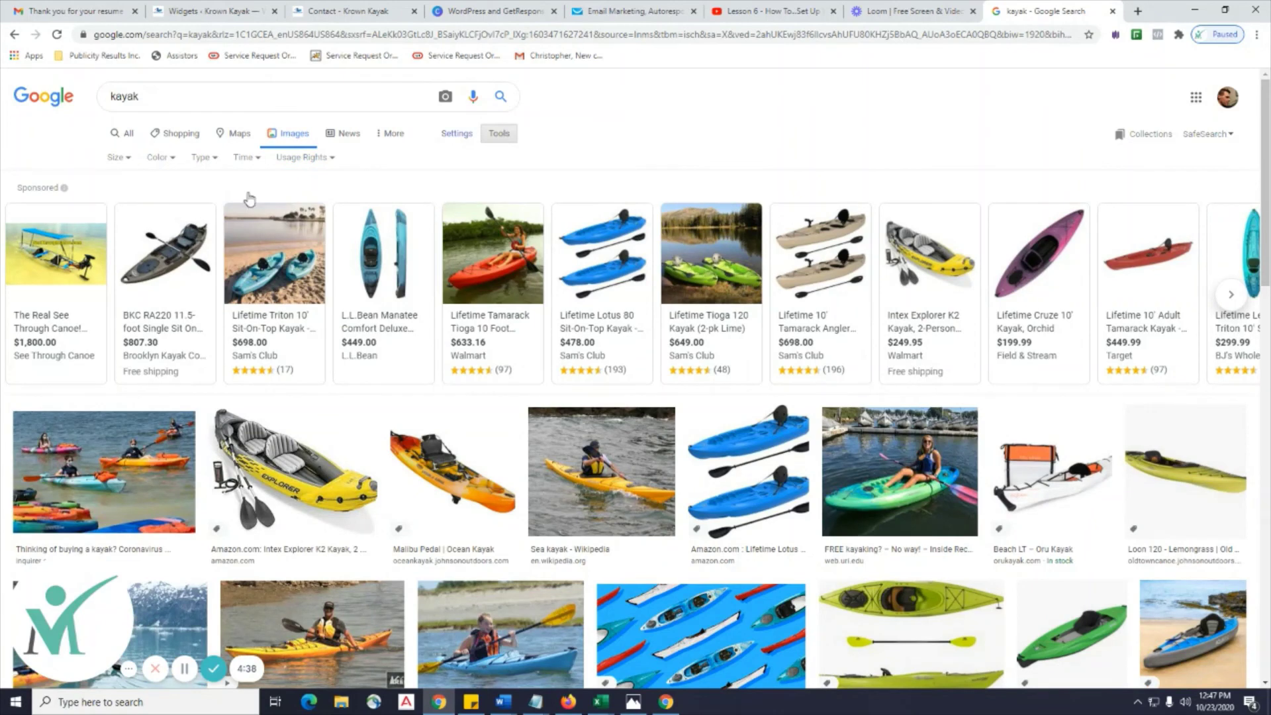
{"action": "left_click", "coordinate": [331, 163]}
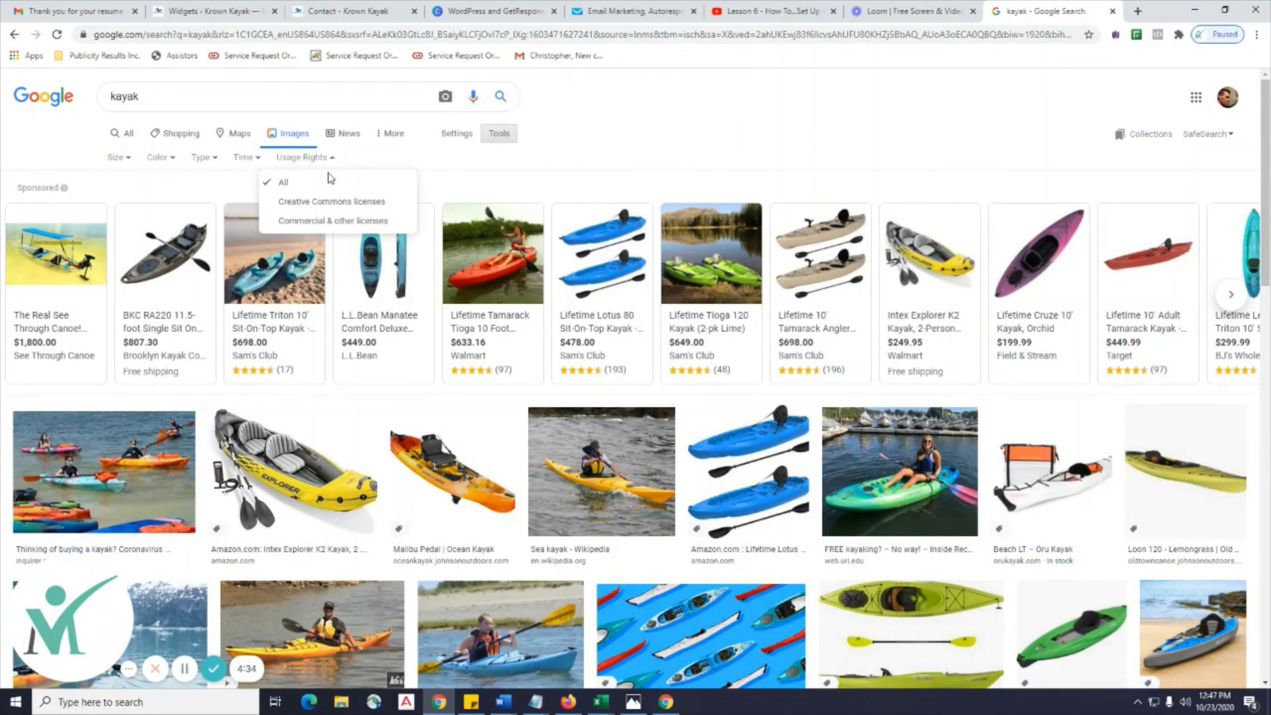
{"action": "left_click", "coordinate": [326, 223]}
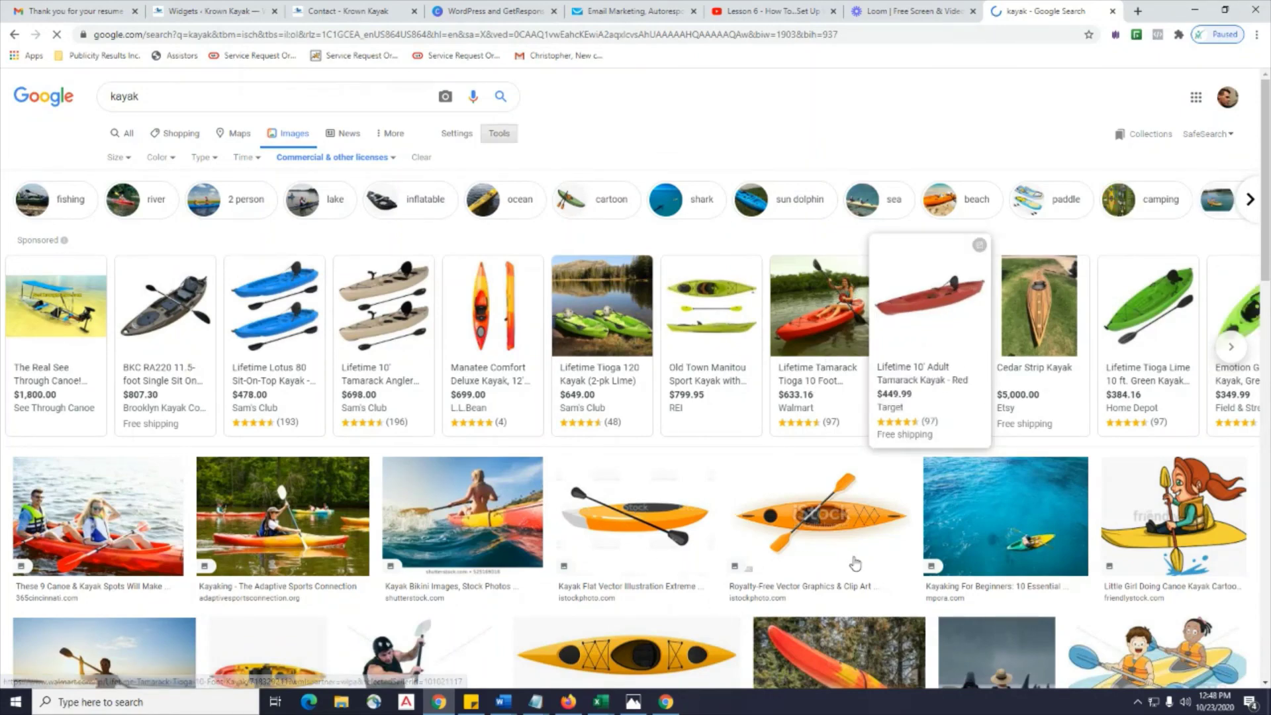
{"action": "scroll", "coordinate": [818, 525], "scroll_direction": "down", "scroll_amount": 3}
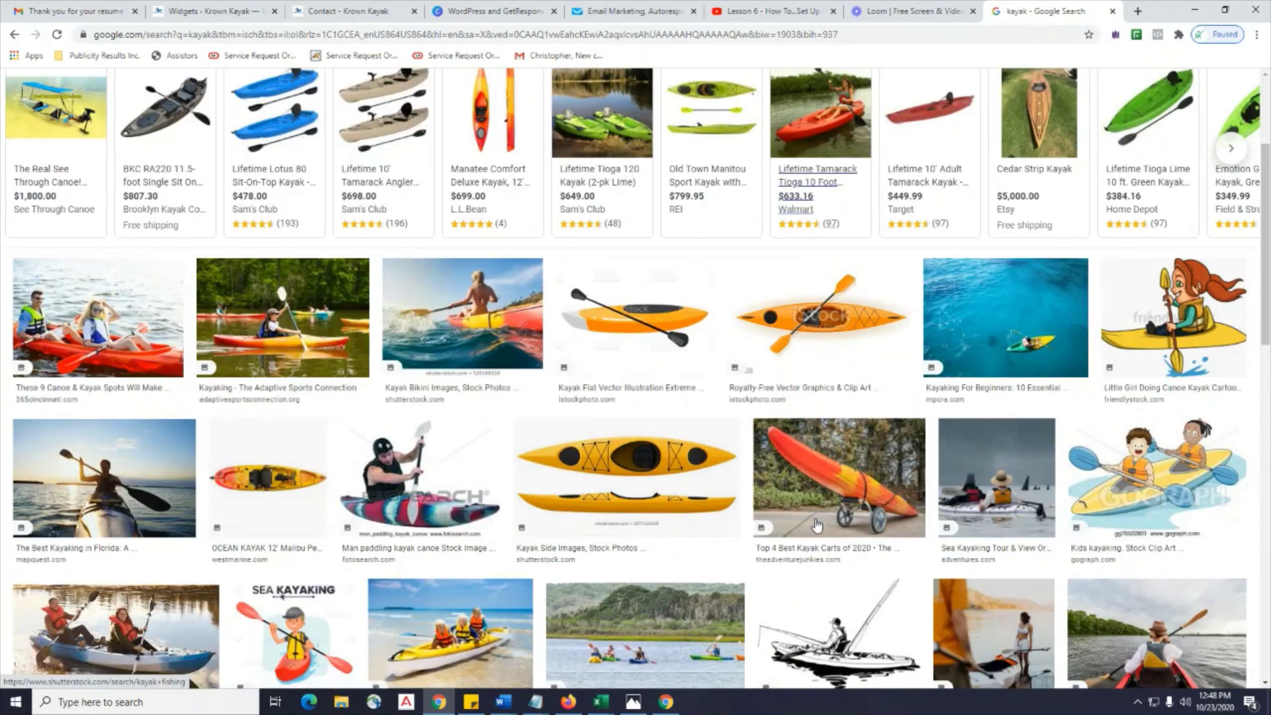
{"action": "scroll", "coordinate": [817, 525], "scroll_direction": "down", "scroll_amount": 3}
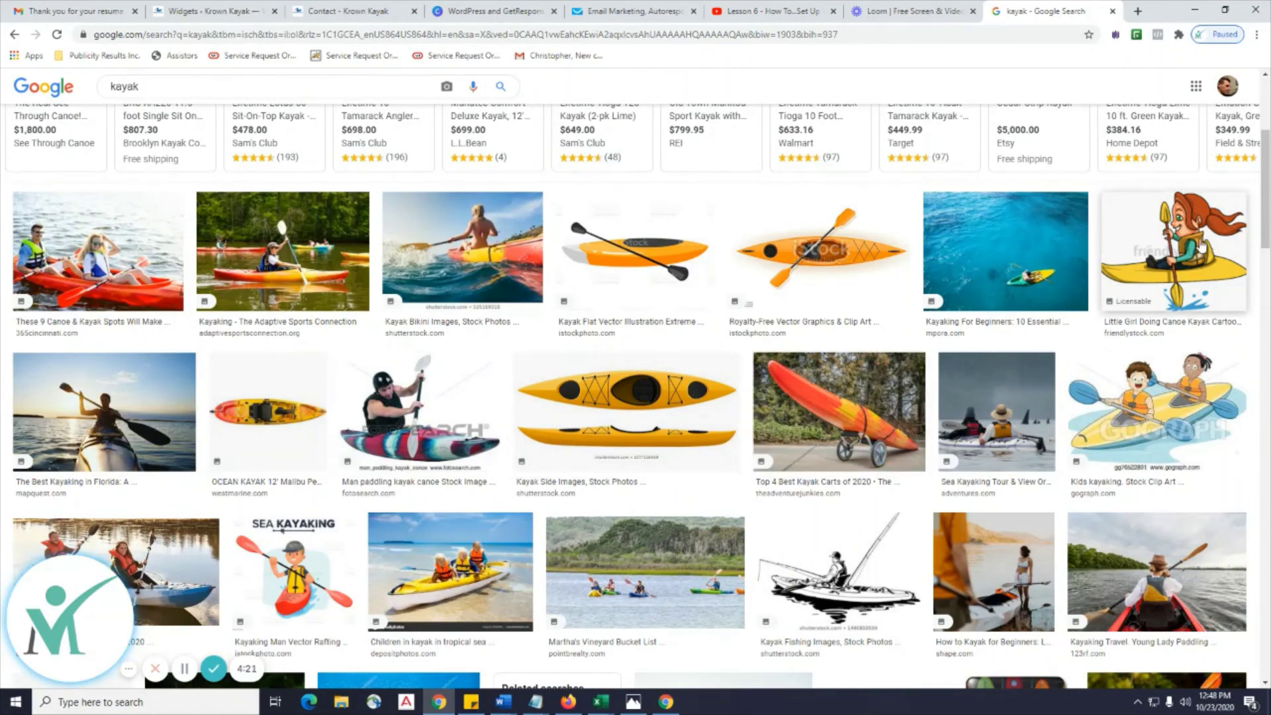
{"action": "scroll", "coordinate": [623, 458], "scroll_direction": "down", "scroll_amount": 3}
{"action": "scroll", "coordinate": [529, 456], "scroll_direction": "up", "scroll_amount": 1}
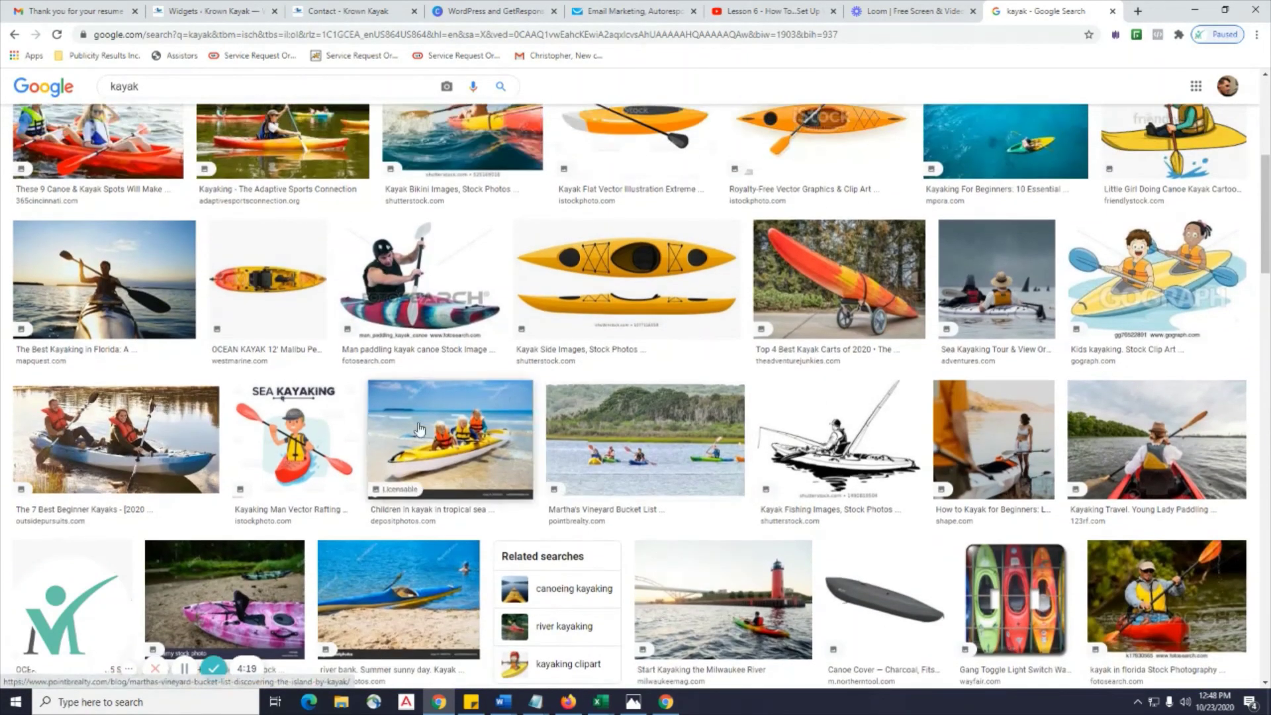
{"action": "scroll", "coordinate": [298, 411], "scroll_direction": "down", "scroll_amount": 1}
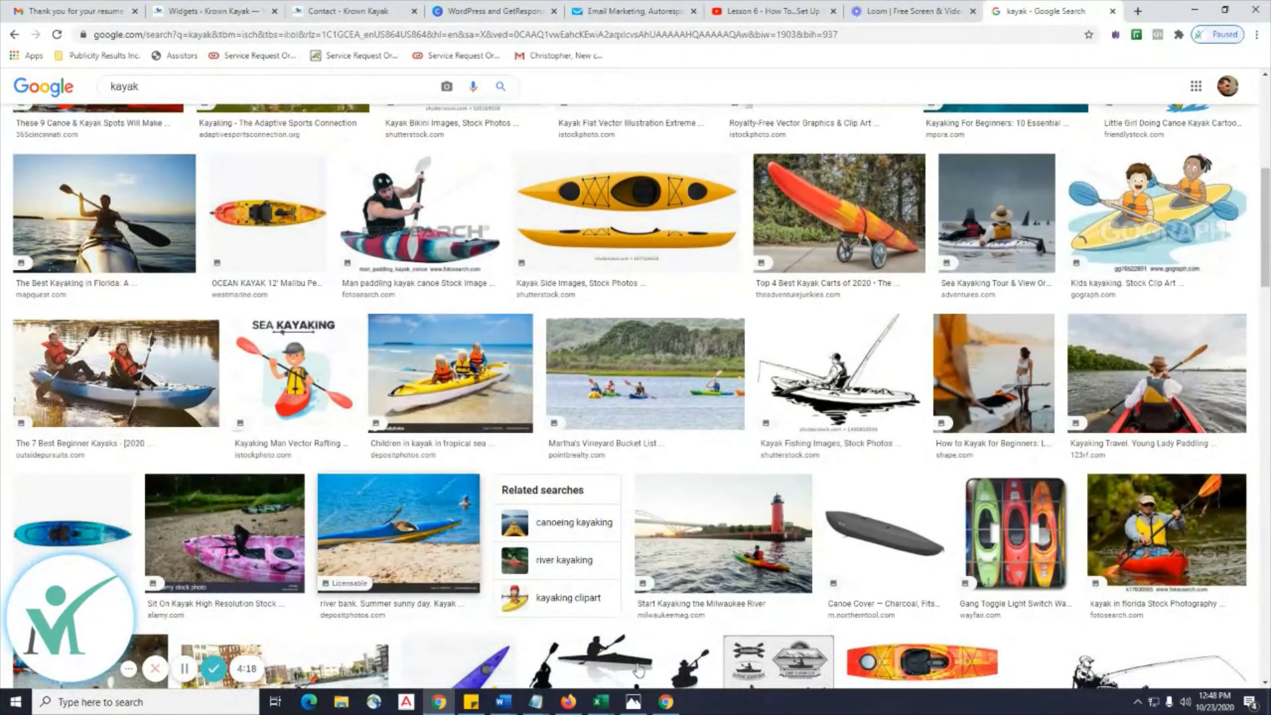
Copy the Unsplash web address from the Lesson 7 notes and select Chrome's address bar.
{"action": "mouse_move", "coordinate": [506, 709]}
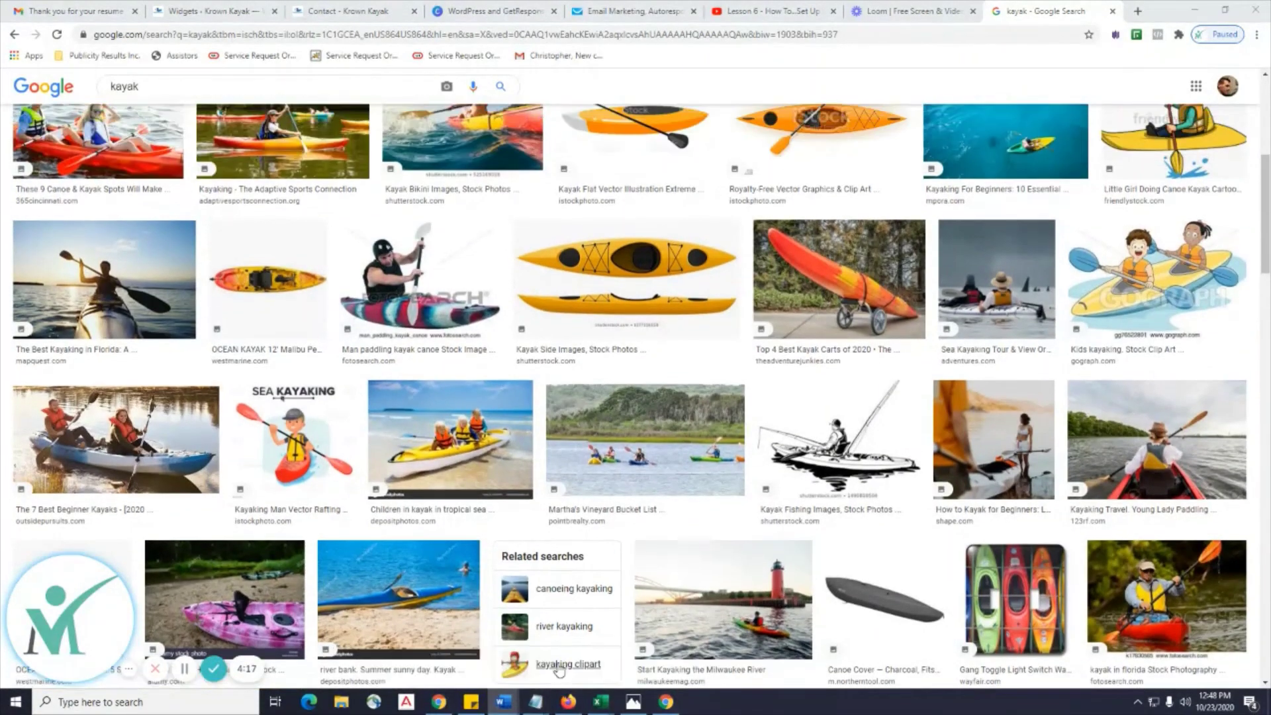
{"action": "left_click", "coordinate": [558, 669]}
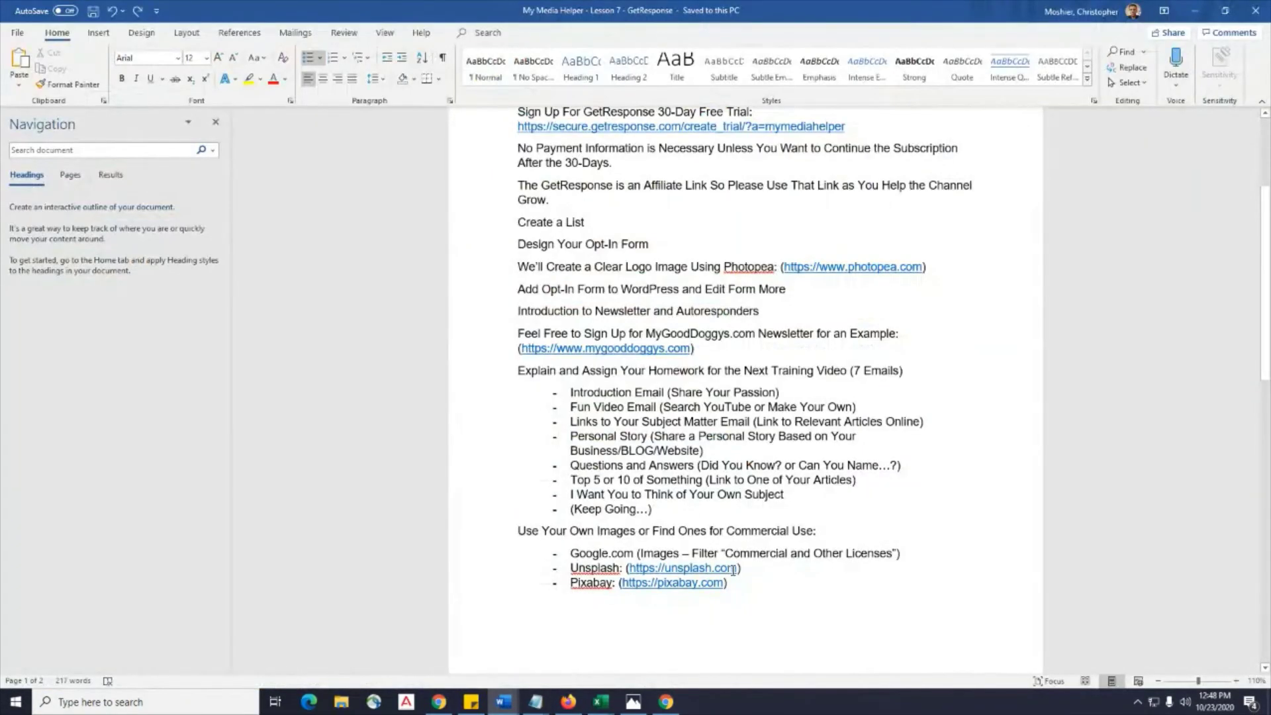
{"action": "left_click_drag", "start_coordinate": [689, 569], "coordinate": [643, 573]}
{"action": "key", "text": "ctrl+c"}
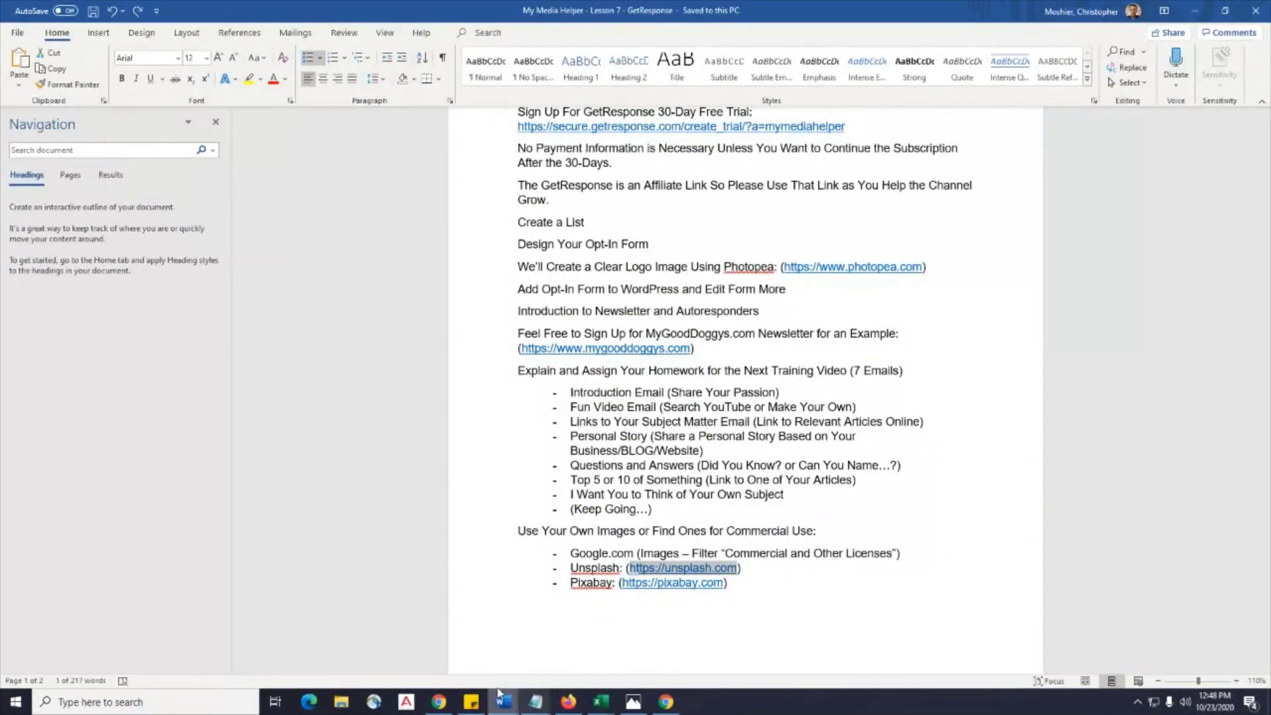
{"action": "left_click", "coordinate": [448, 703]}
{"action": "left_click", "coordinate": [473, 39]}
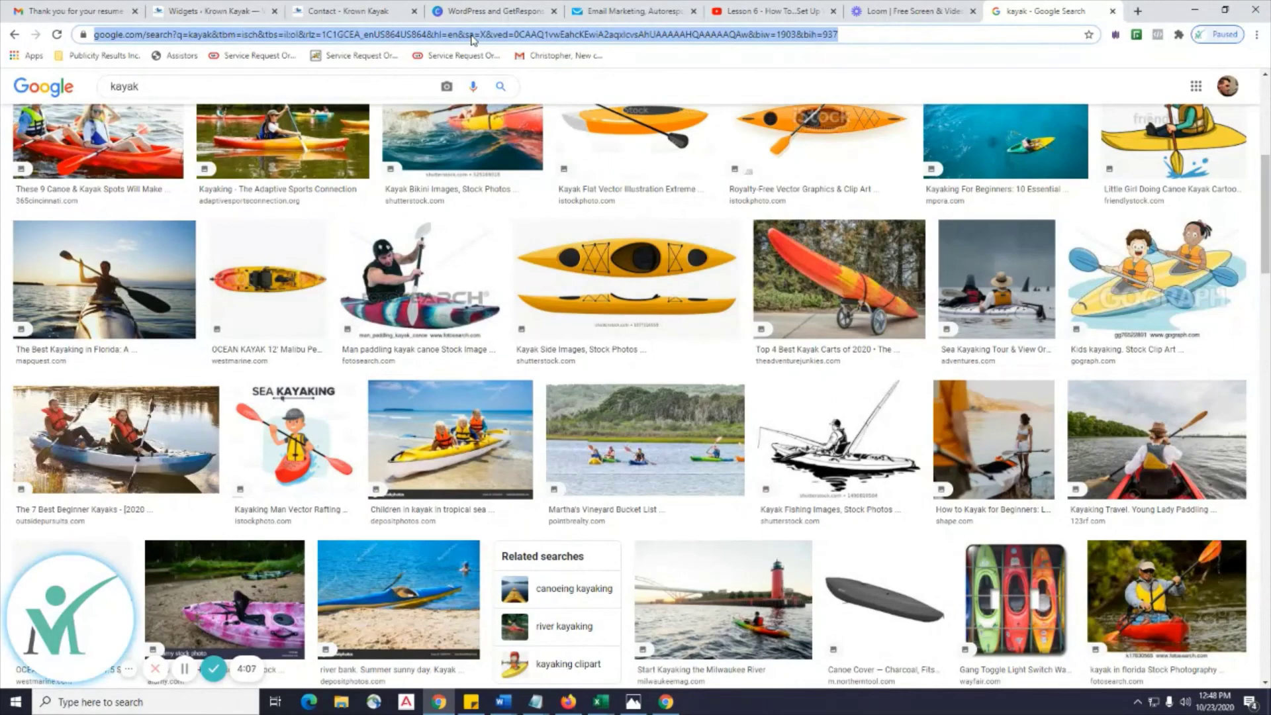
Load the Unsplash website and run a first photo search for kayak.
{"action": "key", "text": "ctrl+v"}
{"action": "key", "text": "Return"}
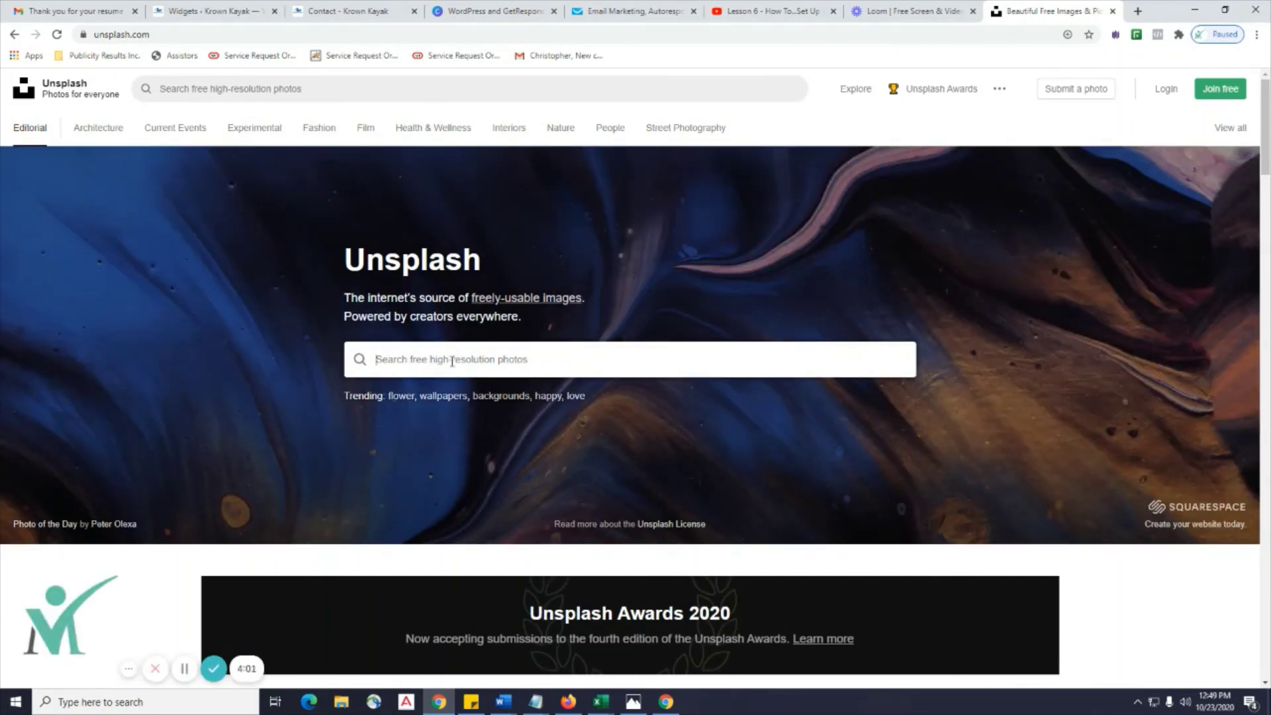
{"action": "type", "text": "kay"}
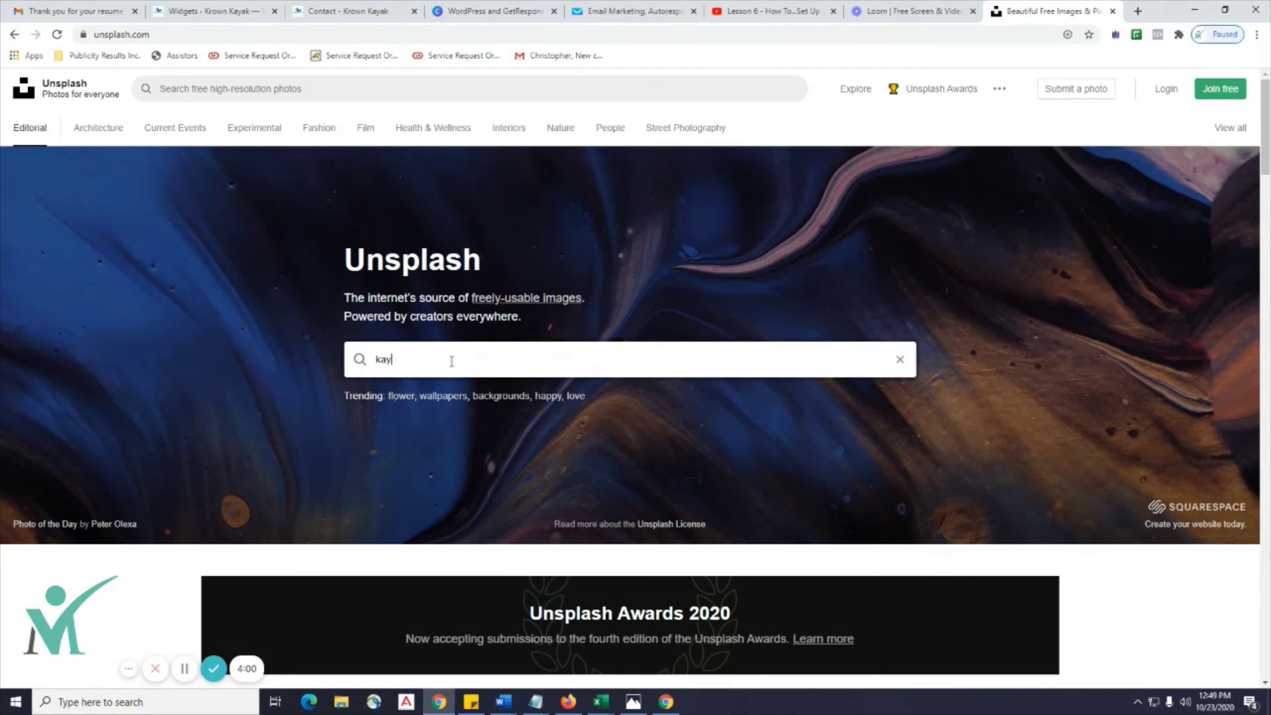
{"action": "type", "text": "ak"}
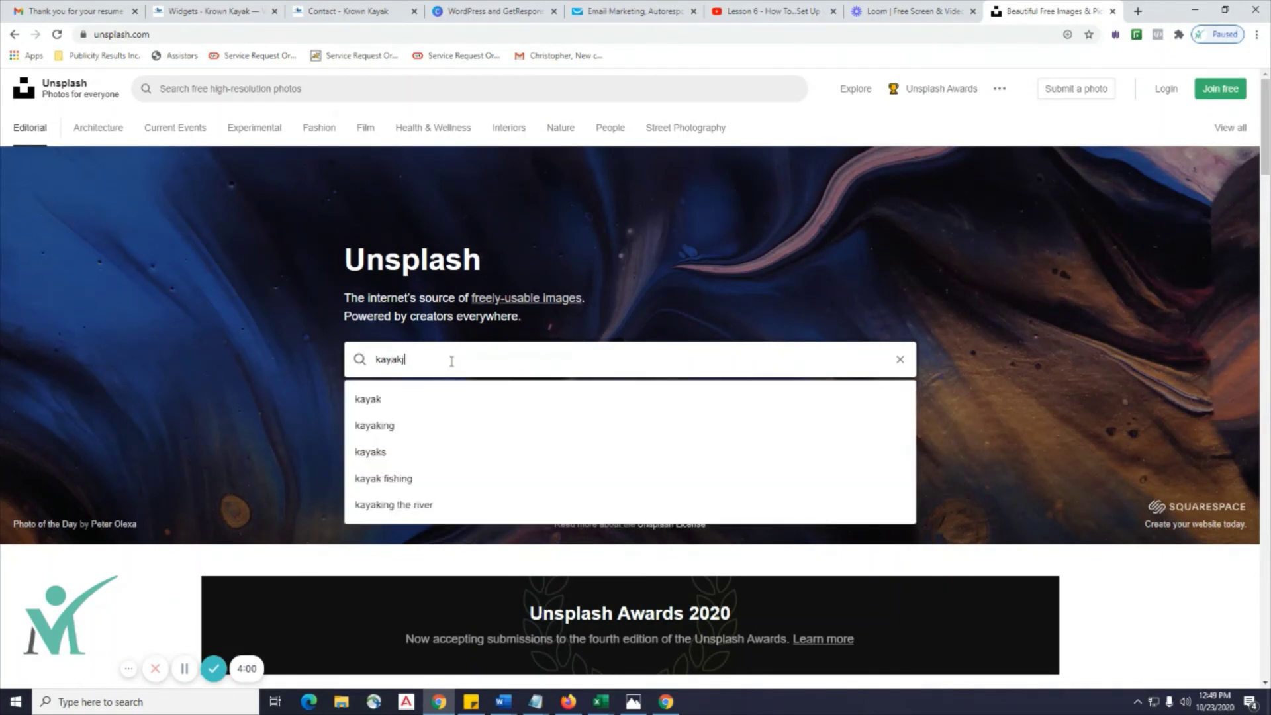
{"action": "key", "text": "Return"}
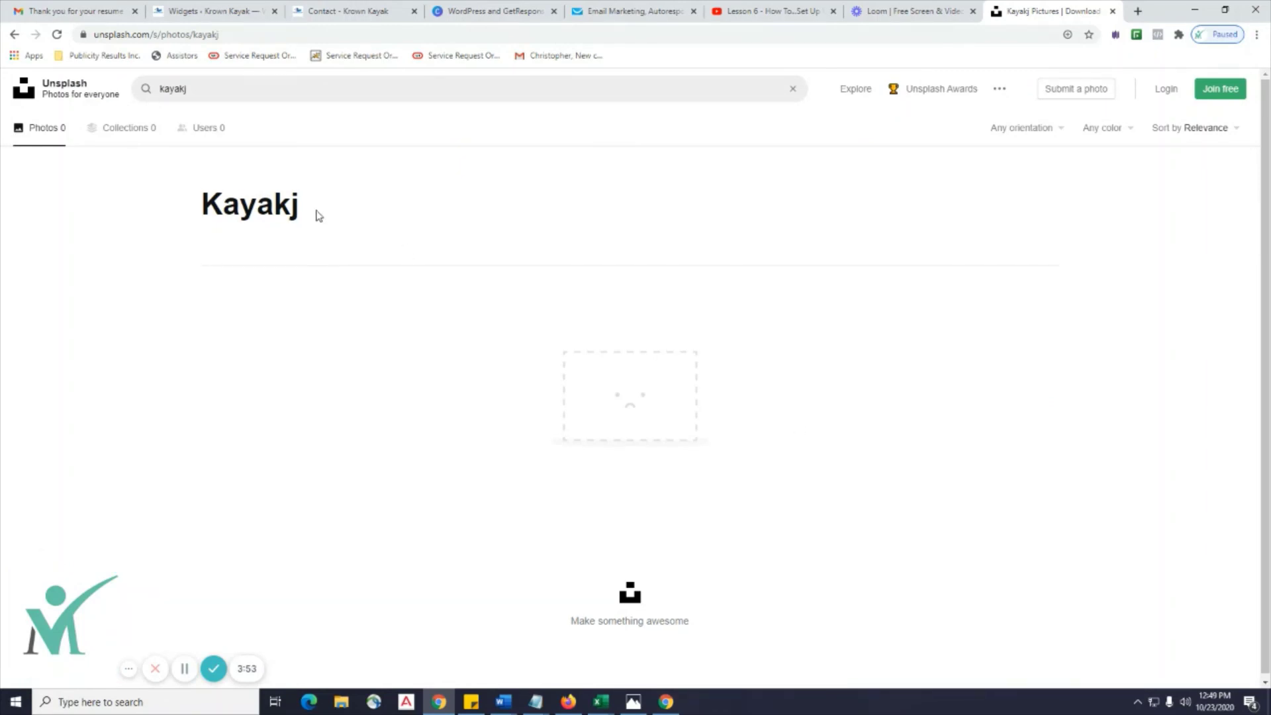
Redo the Unsplash search for kayak and browse the 1.9k photo results.
{"action": "left_click", "coordinate": [14, 34]}
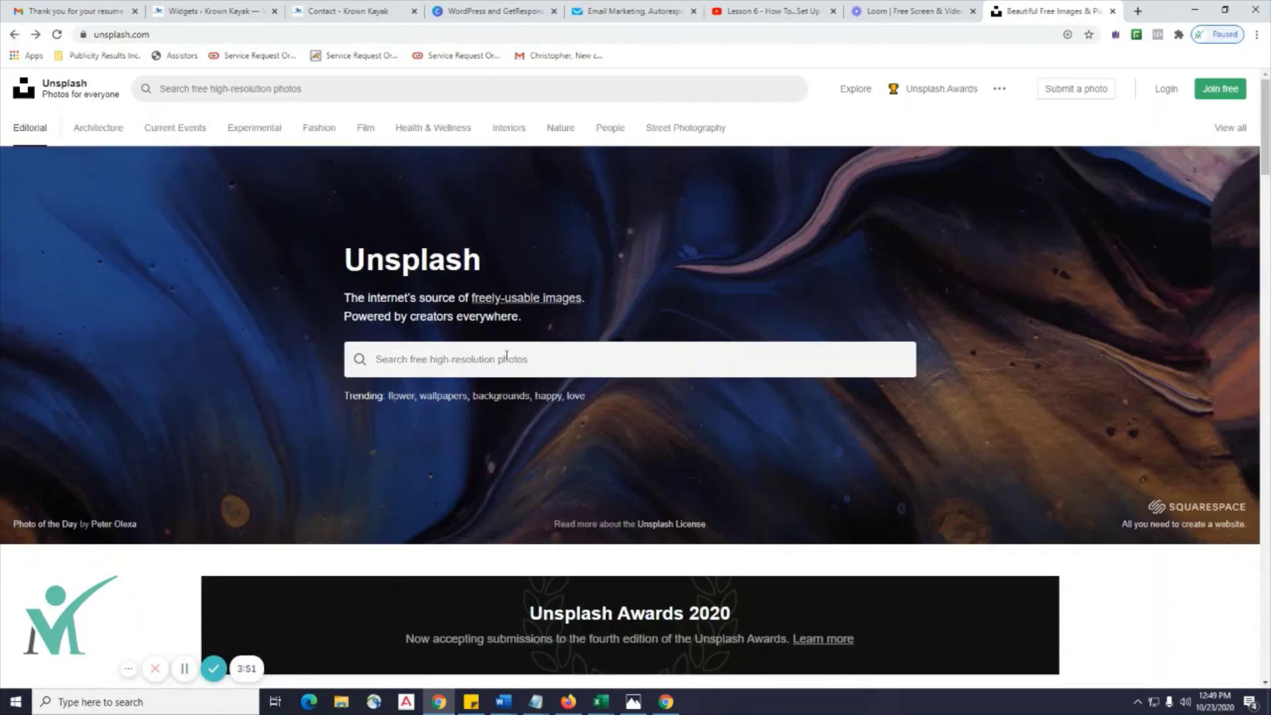
{"action": "left_click", "coordinate": [461, 361]}
{"action": "type", "text": "kayak"}
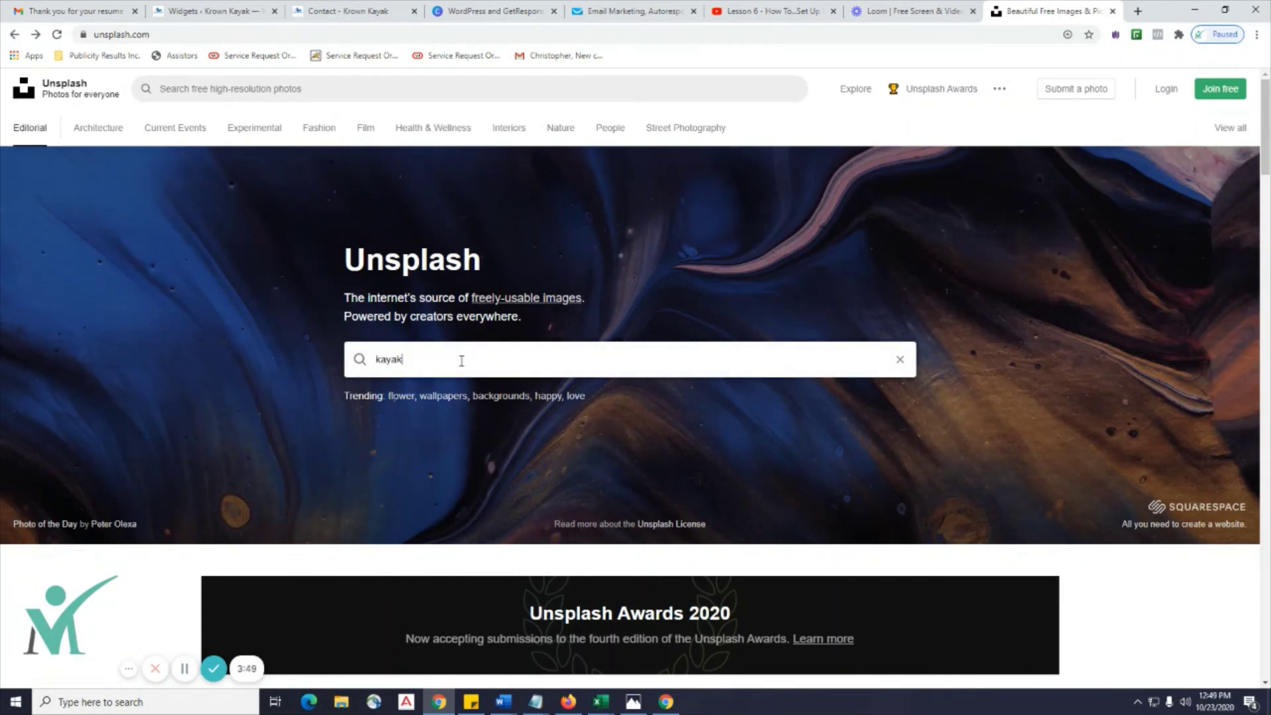
{"action": "key", "text": "Return"}
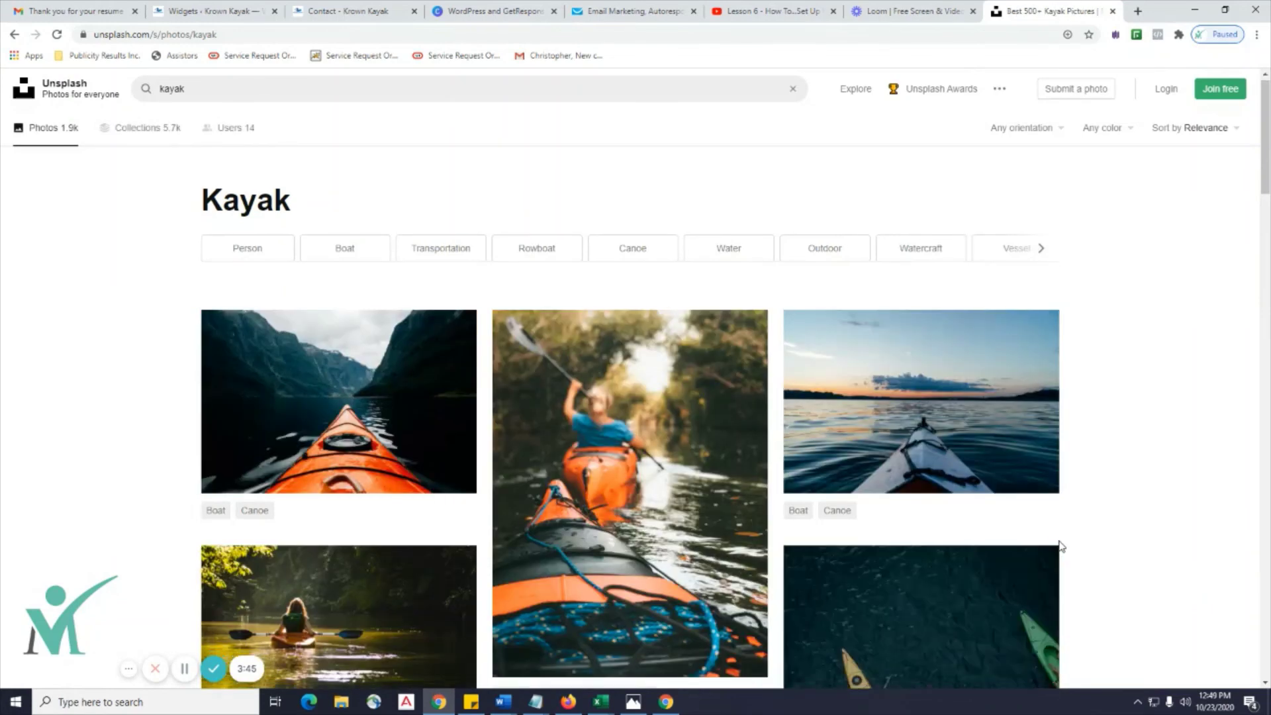
{"action": "scroll", "coordinate": [1059, 543], "scroll_direction": "down", "scroll_amount": 1}
{"action": "scroll", "coordinate": [1130, 427], "scroll_direction": "down", "scroll_amount": 3}
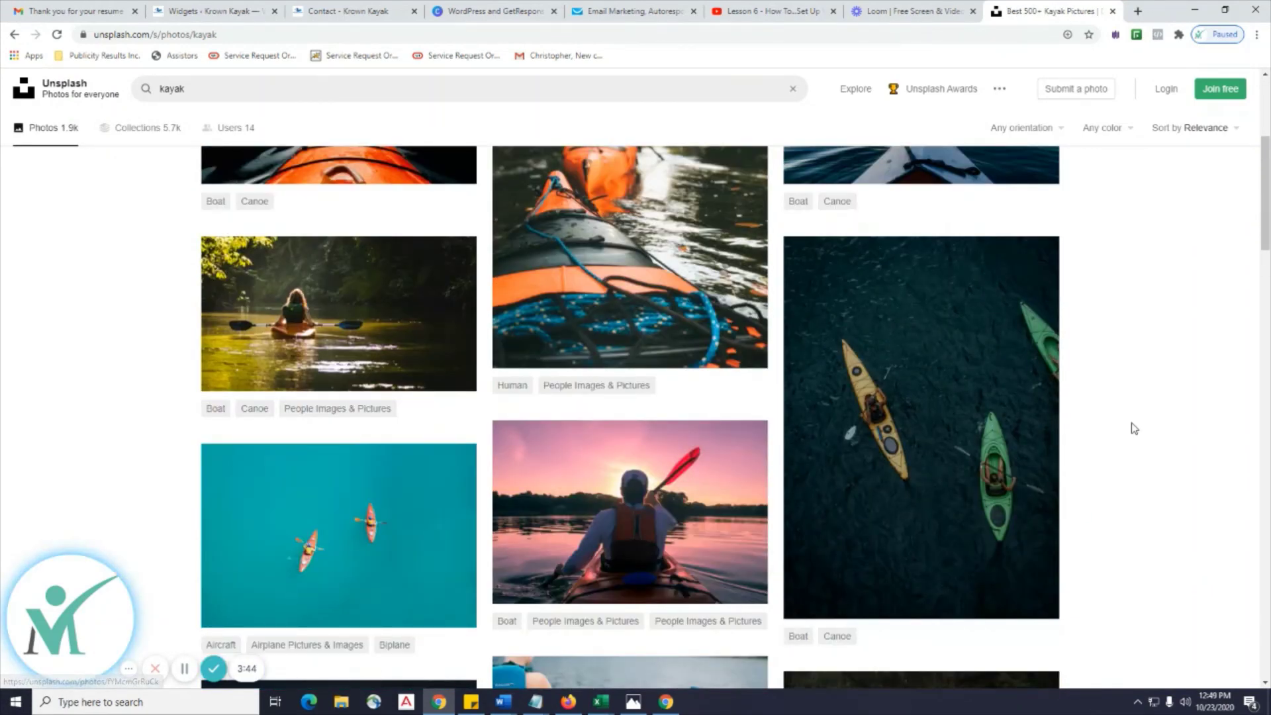
{"action": "scroll", "coordinate": [1134, 427], "scroll_direction": "down", "scroll_amount": 6}
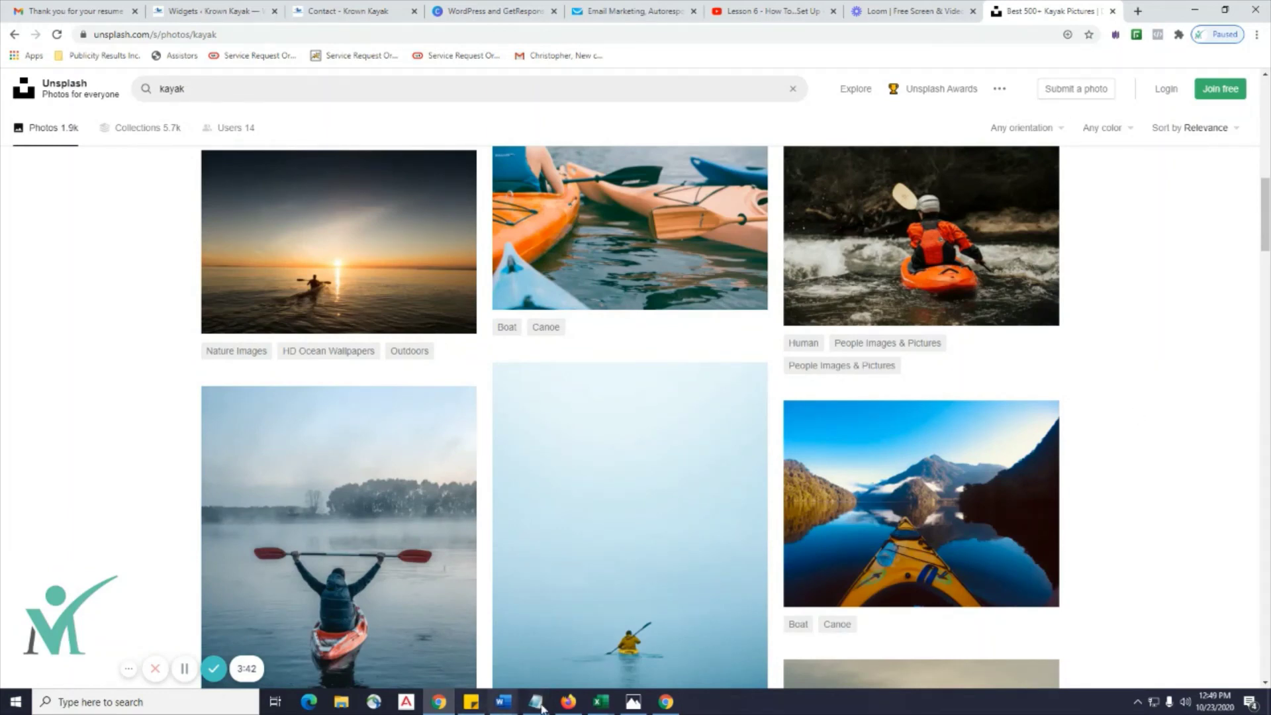
{"action": "left_click", "coordinate": [665, 702]}
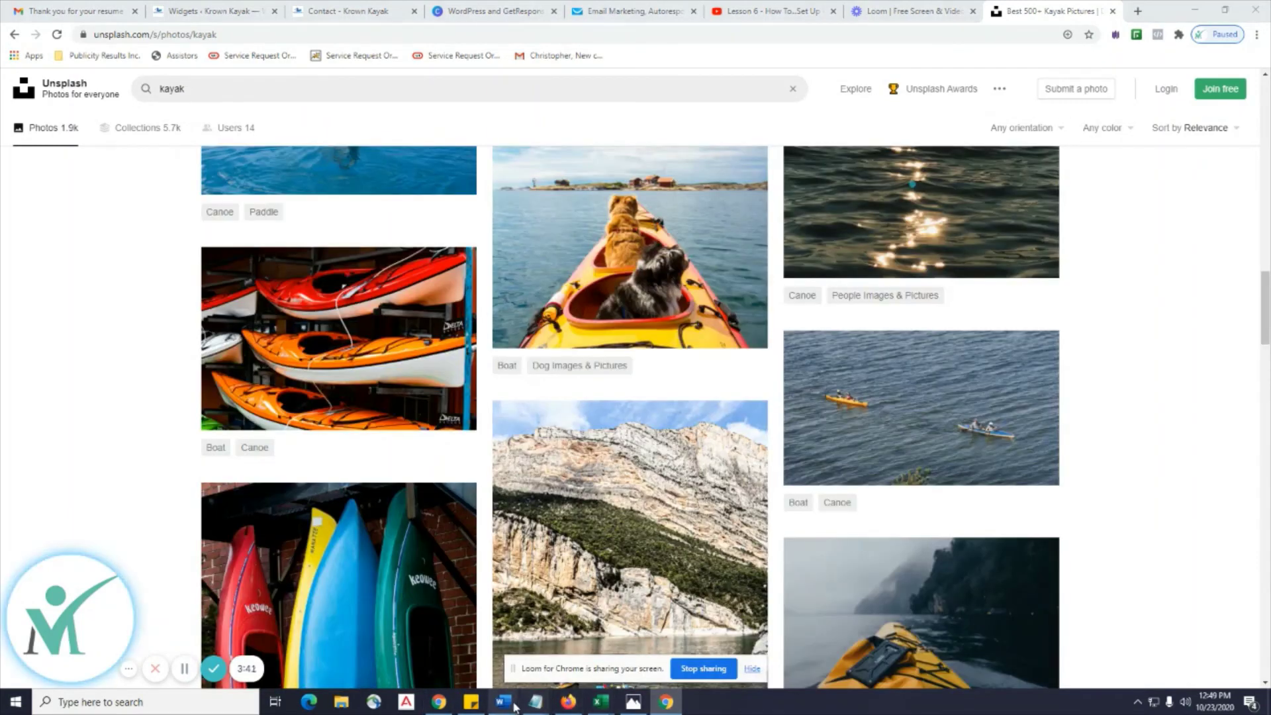
Select and copy the Pixabay URL from Word's Lesson 7 notes.
{"action": "mouse_move", "coordinate": [515, 707]}
{"action": "left_click", "coordinate": [539, 688]}
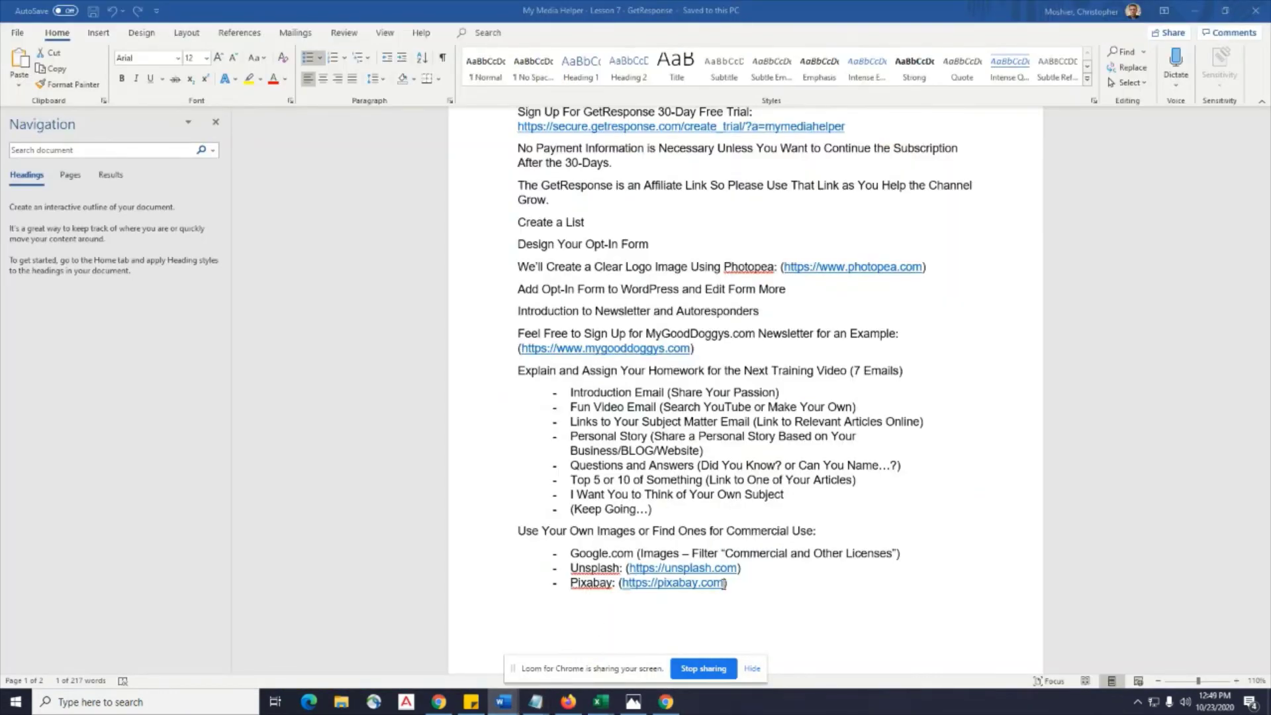
{"action": "left_click_drag", "start_coordinate": [724, 582], "coordinate": [621, 582]}
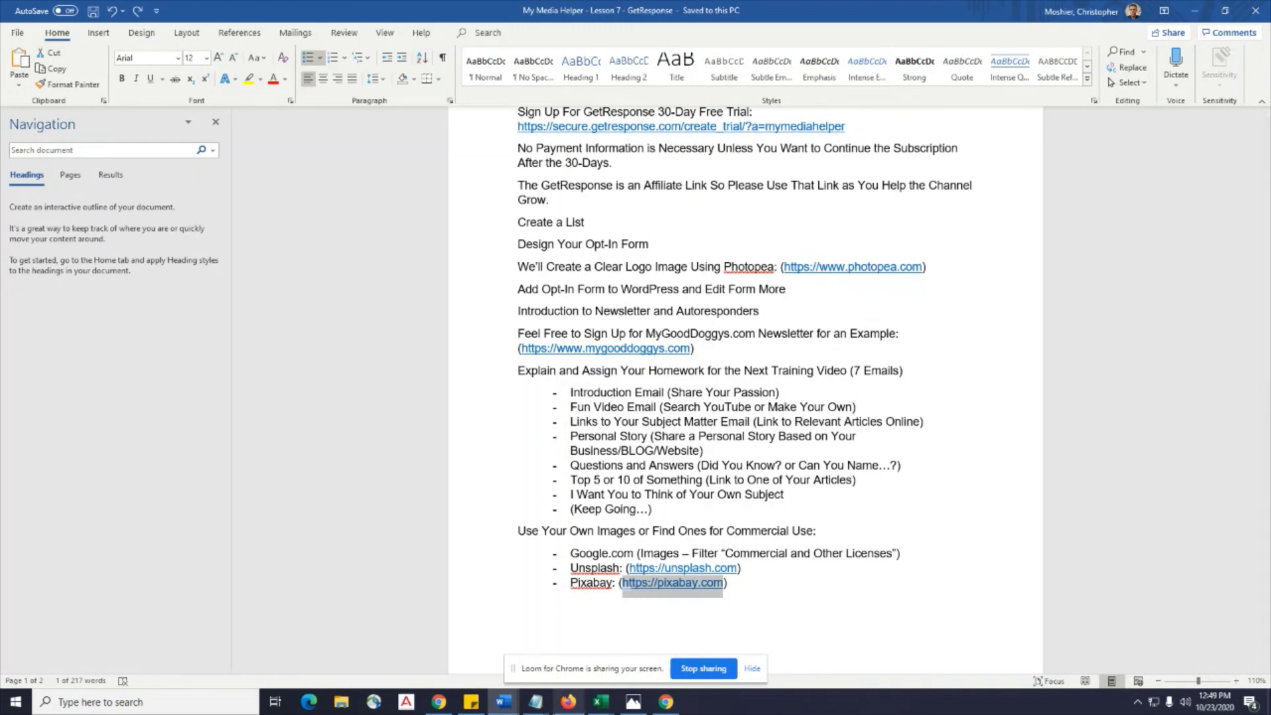
{"action": "left_click", "coordinate": [666, 701]}
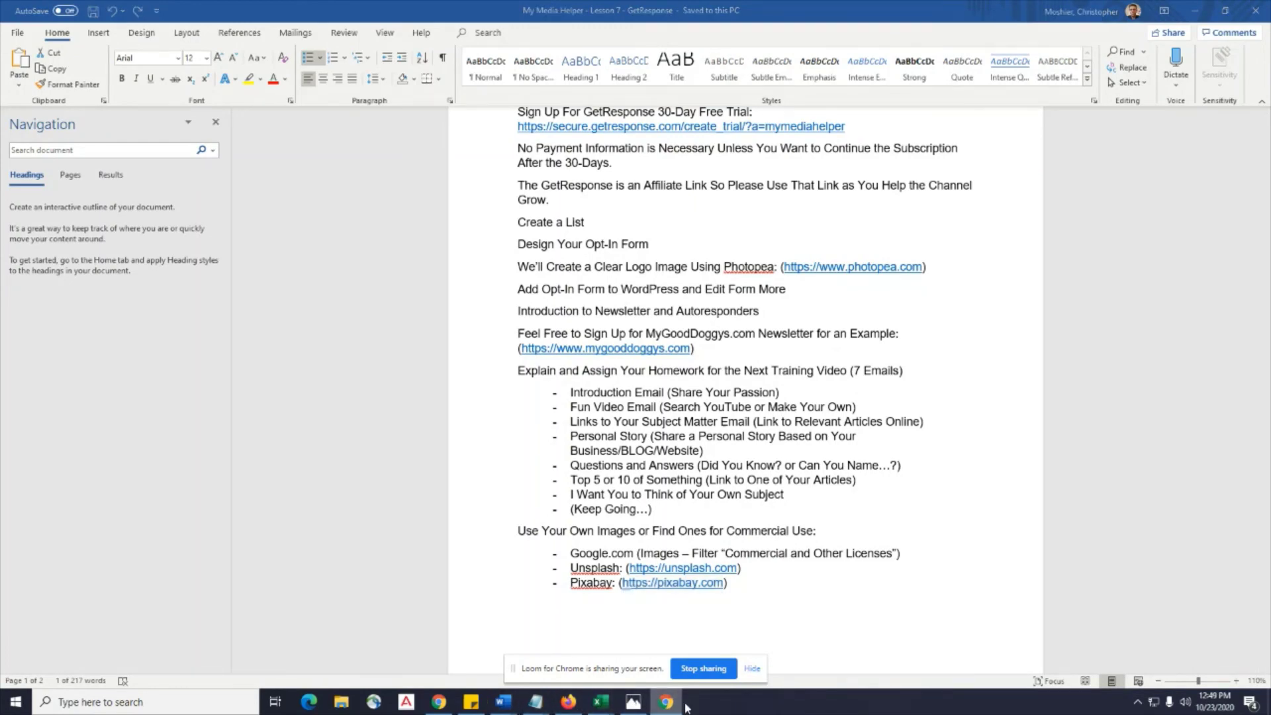
{"action": "left_click", "coordinate": [665, 704]}
{"action": "left_click", "coordinate": [664, 707]}
{"action": "left_click", "coordinate": [665, 706]}
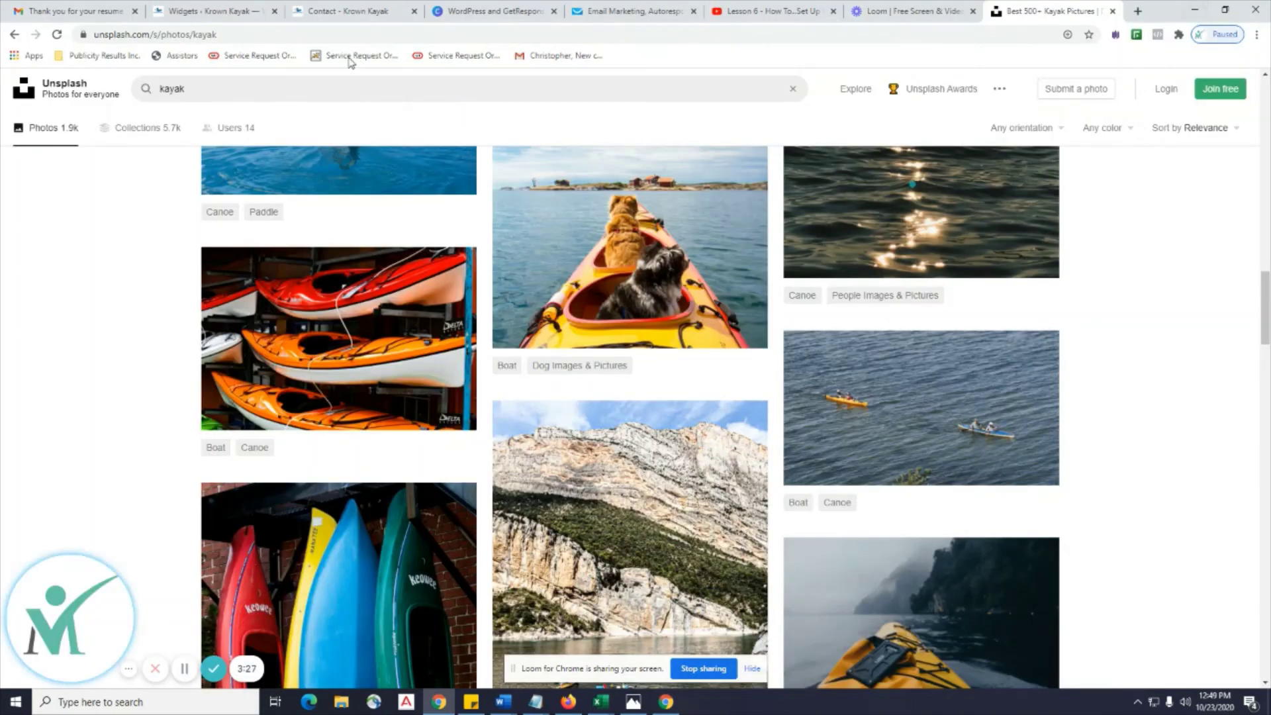
{"action": "left_click", "coordinate": [223, 33]}
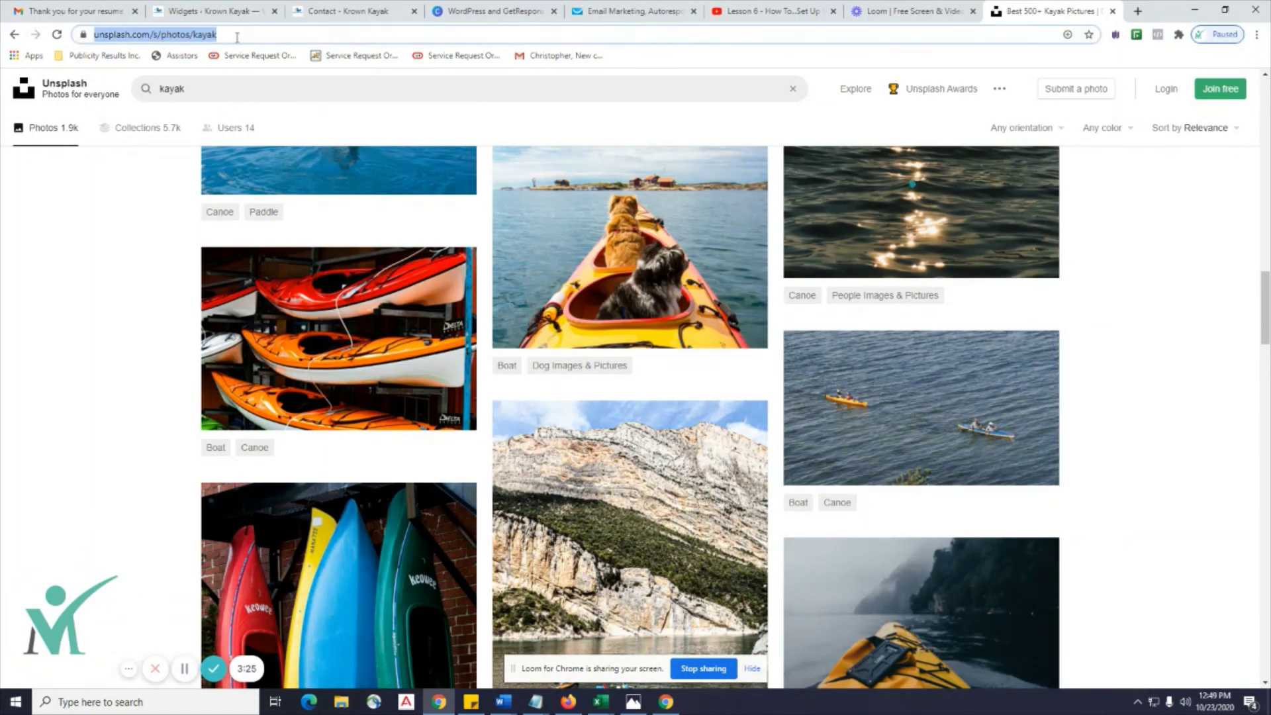
{"action": "type", "text": "https://pixabay.com"}
{"action": "key", "text": "Return"}
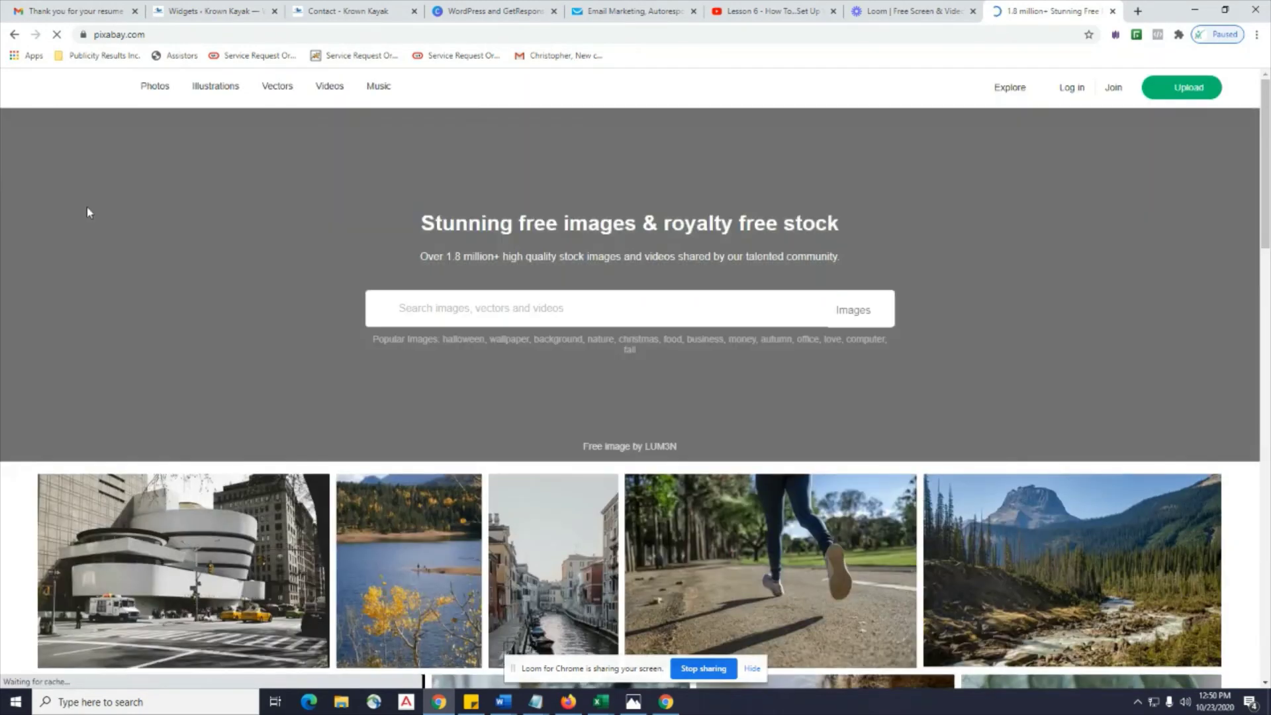
{"action": "scroll", "coordinate": [485, 306], "scroll_direction": "down", "scroll_amount": 3}
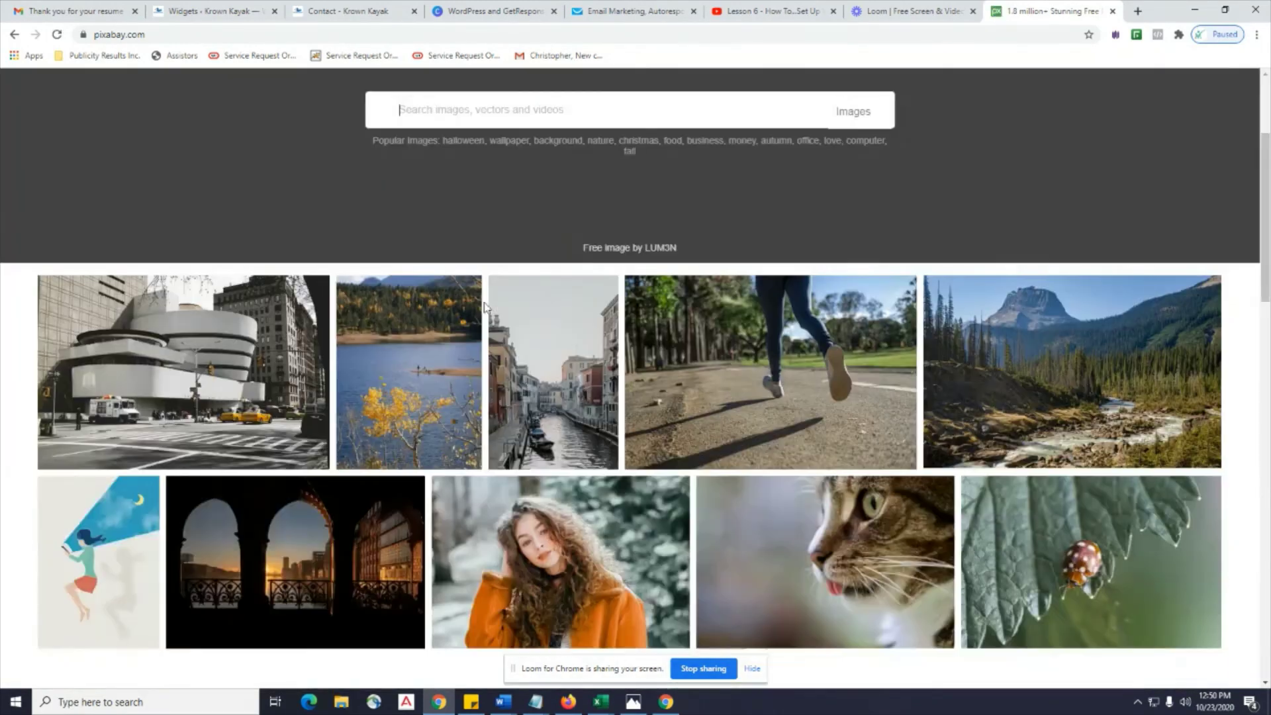
{"action": "scroll", "coordinate": [474, 113], "scroll_direction": "up", "scroll_amount": 3}
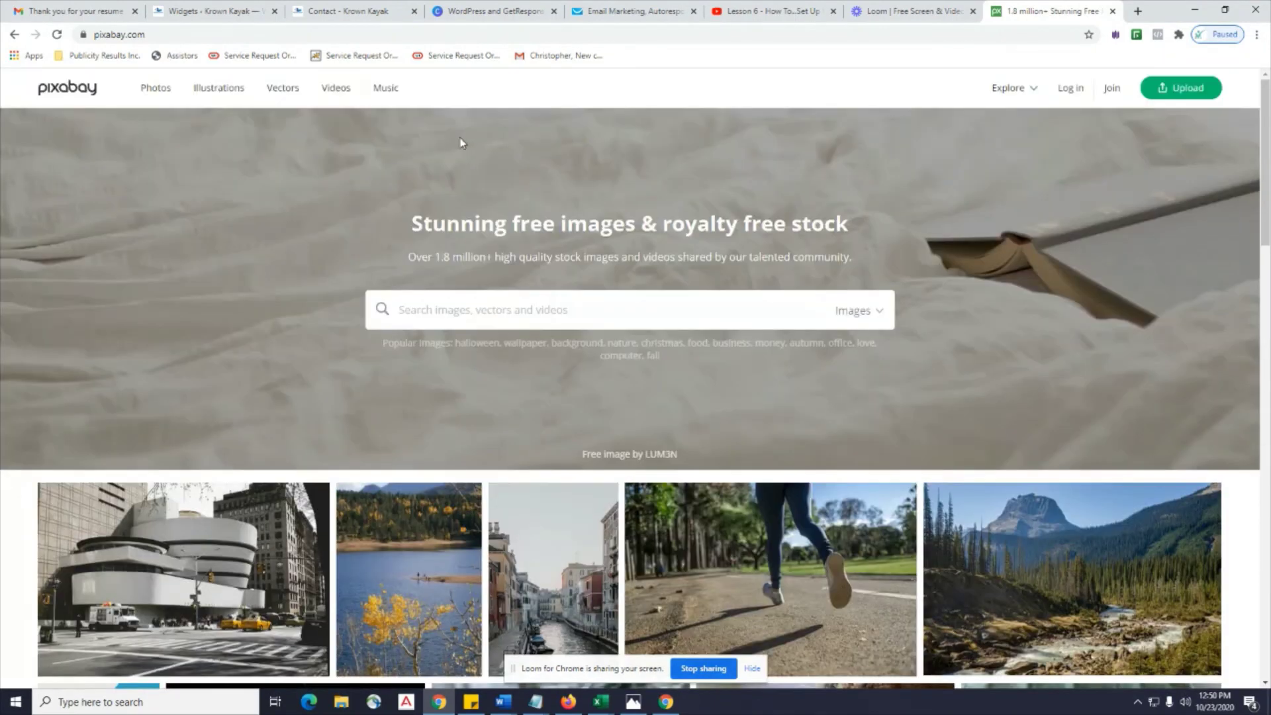
Search Pixabay for kayak and scroll through the 900+ free images.
{"action": "type", "text": "kay"}
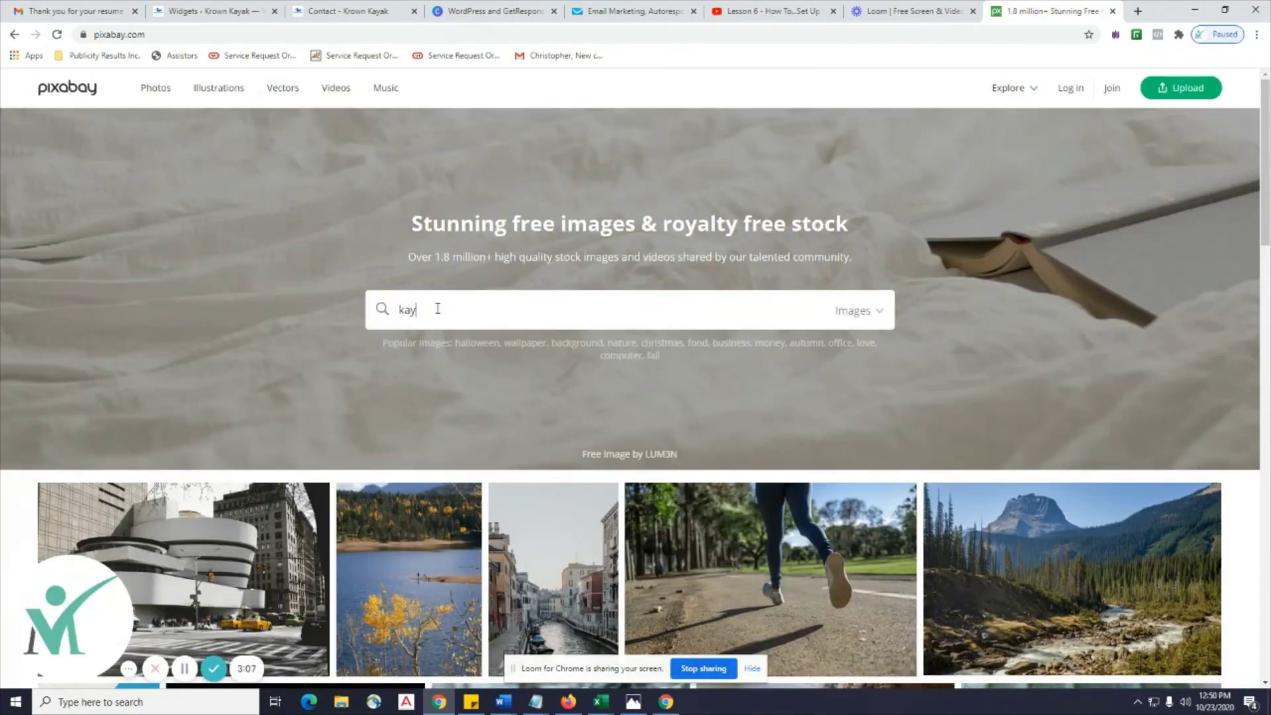
{"action": "type", "text": "ak"}
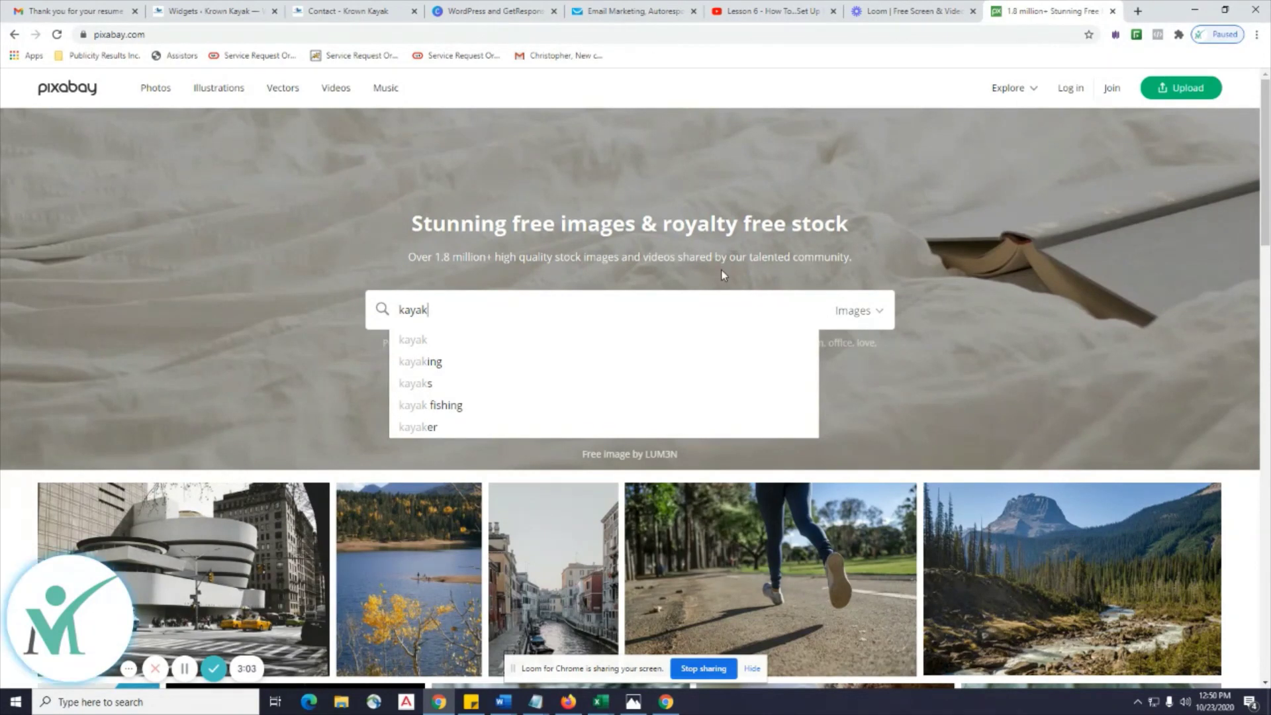
{"action": "key", "text": "Return"}
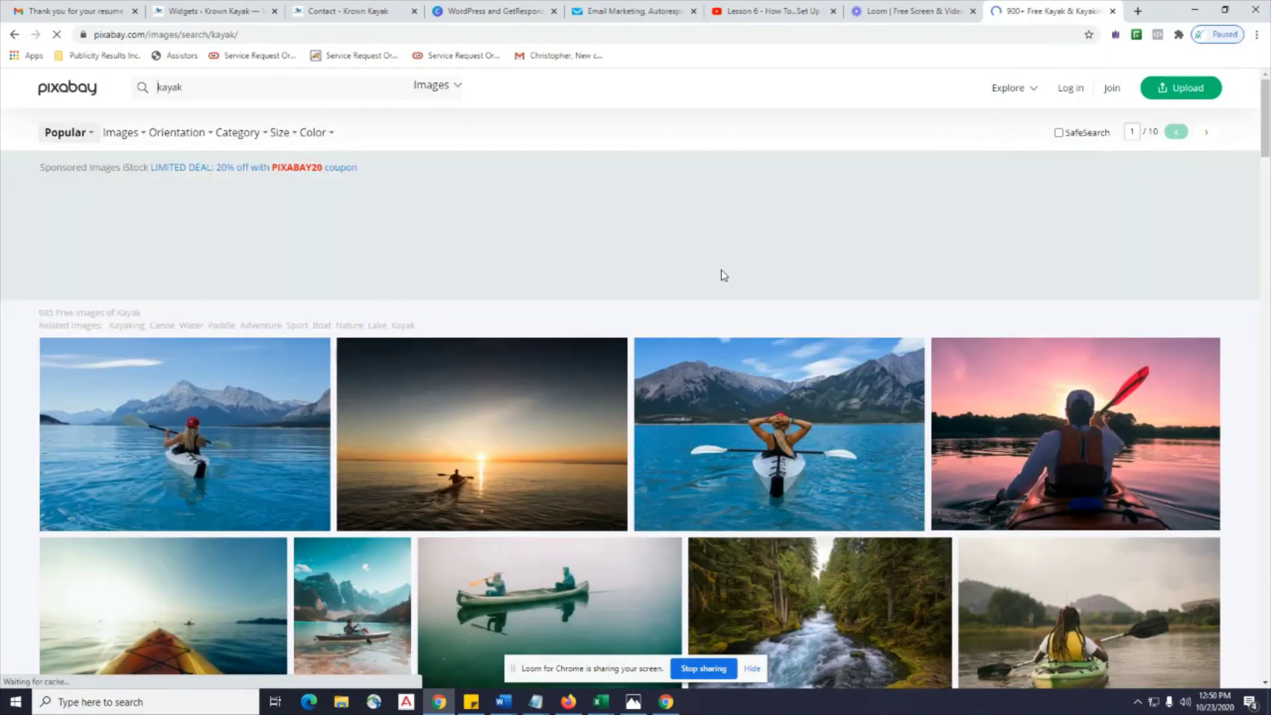
{"action": "scroll", "coordinate": [606, 477], "scroll_direction": "down", "scroll_amount": 1}
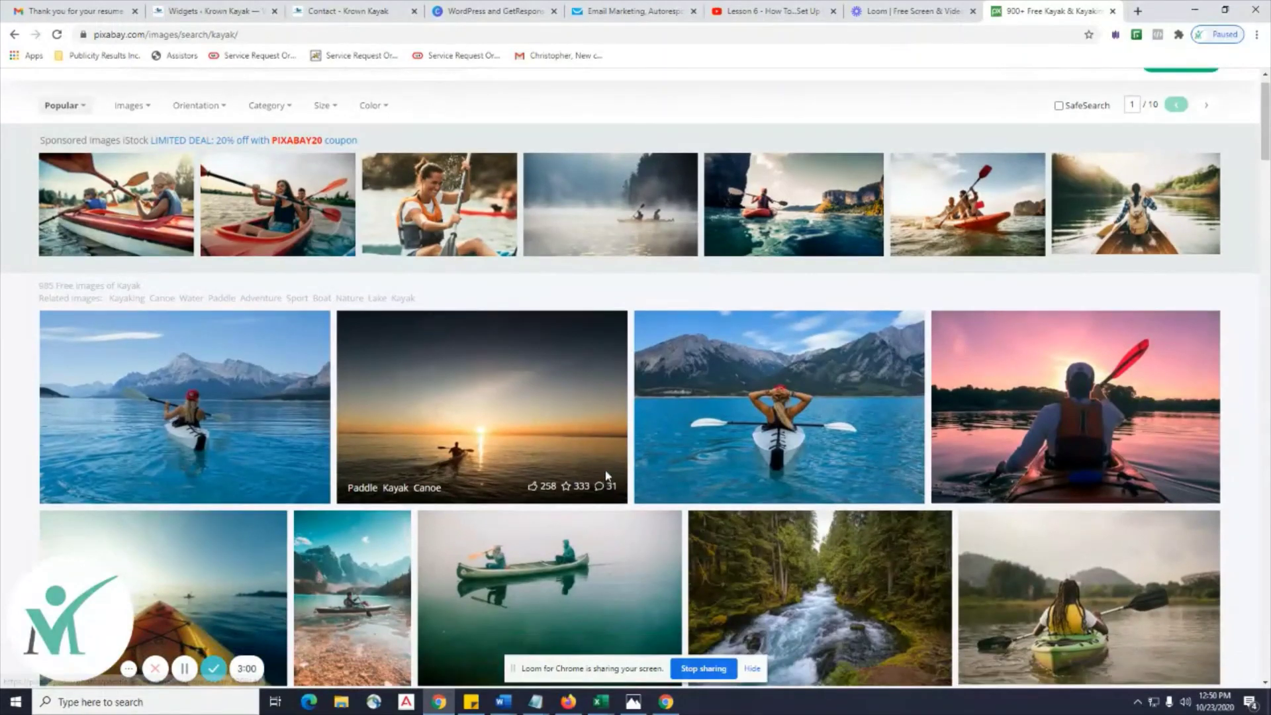
{"action": "scroll", "coordinate": [607, 477], "scroll_direction": "down", "scroll_amount": 8}
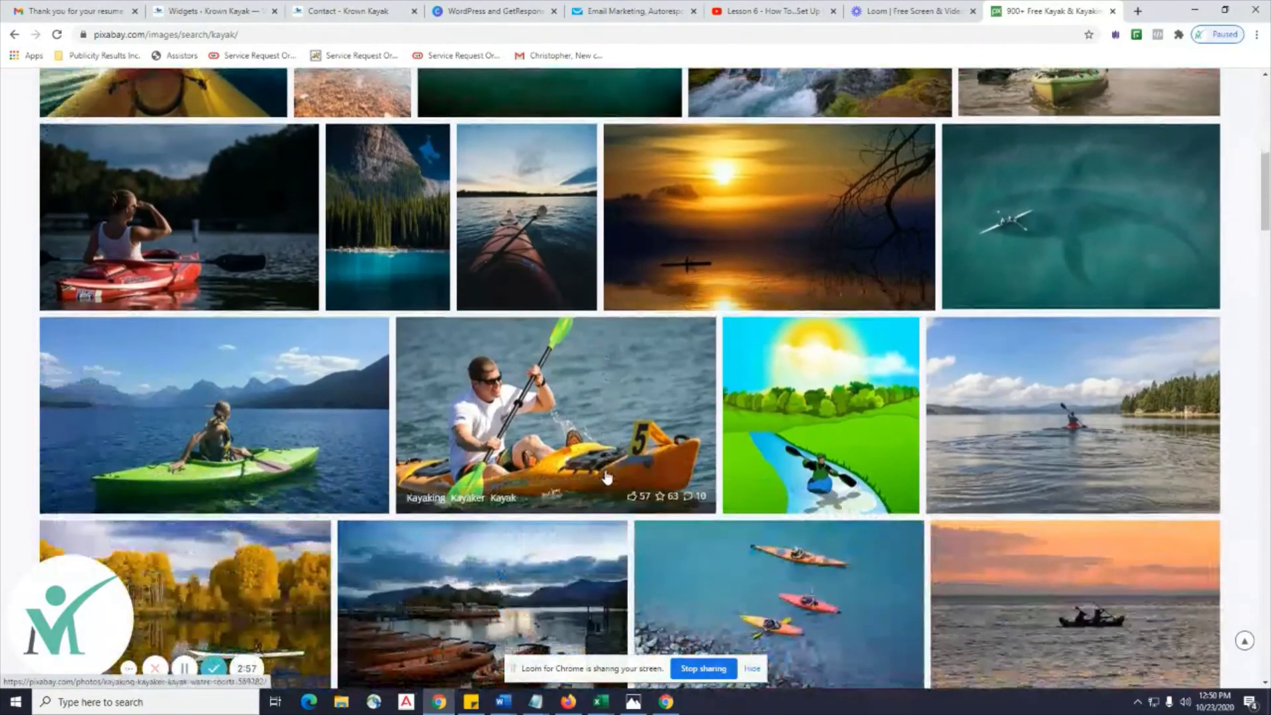
{"action": "scroll", "coordinate": [606, 477], "scroll_direction": "down", "scroll_amount": 10}
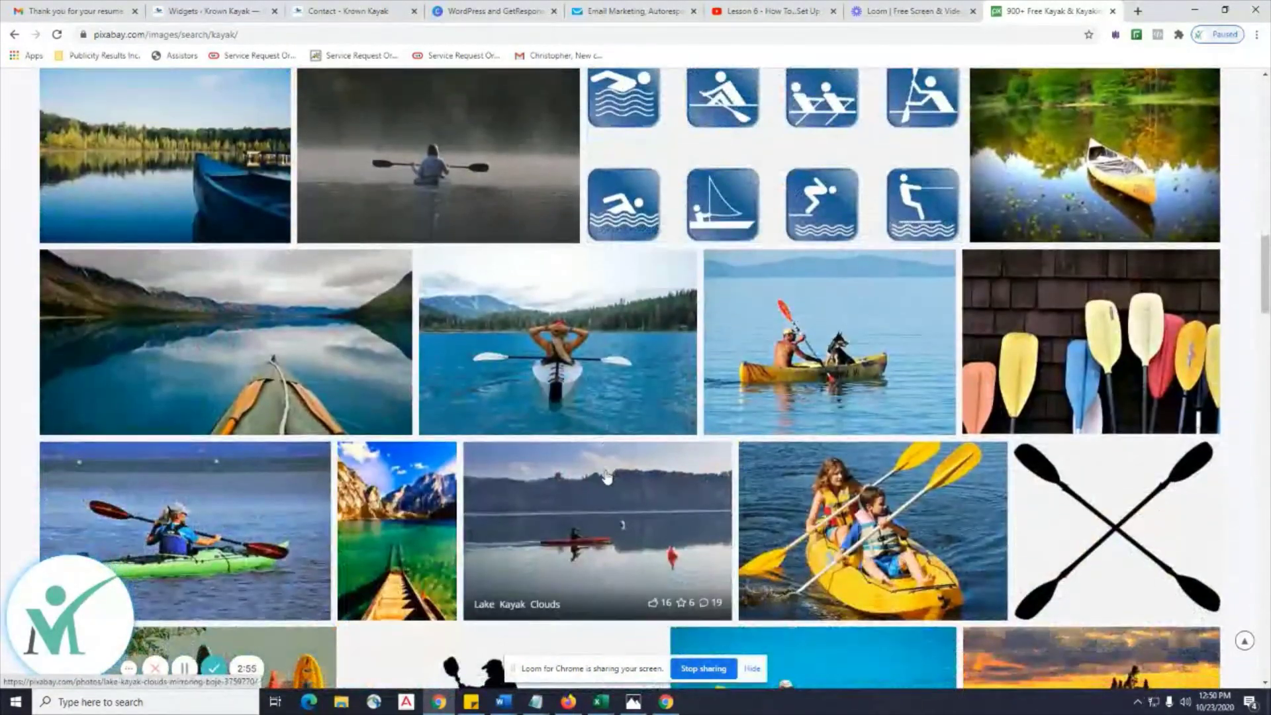
{"action": "scroll", "coordinate": [607, 477], "scroll_direction": "up", "scroll_amount": 20}
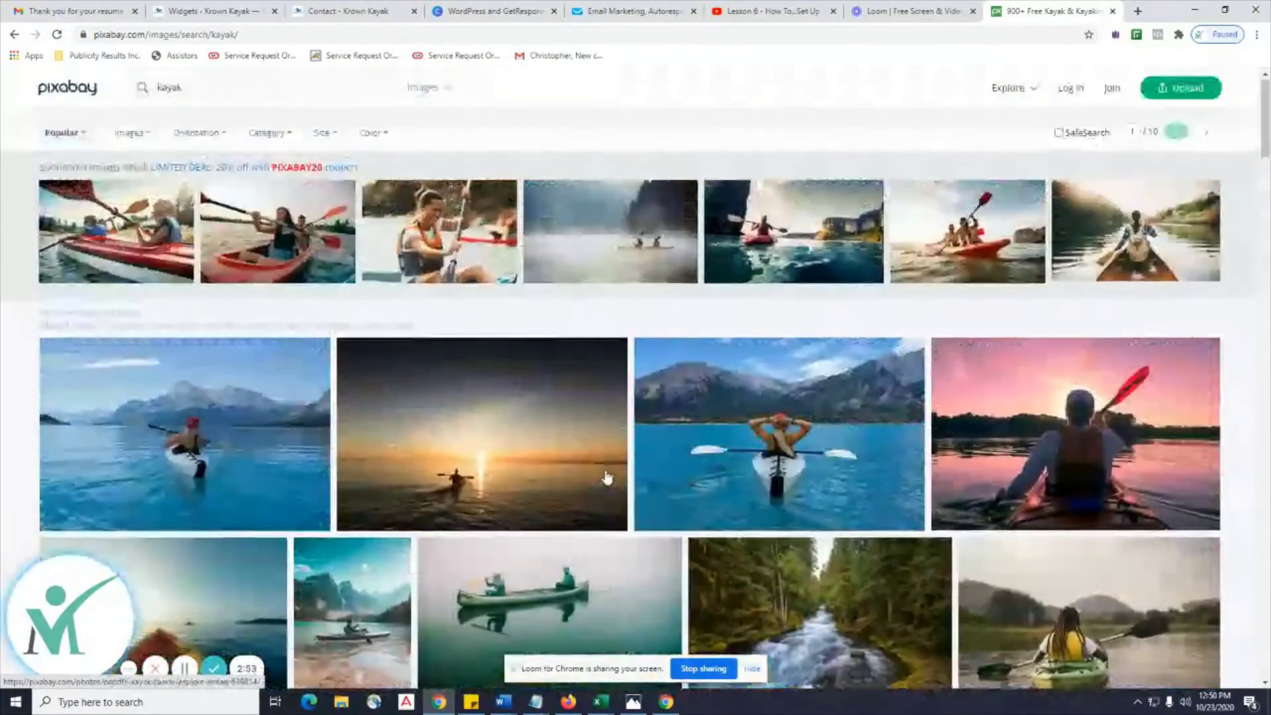